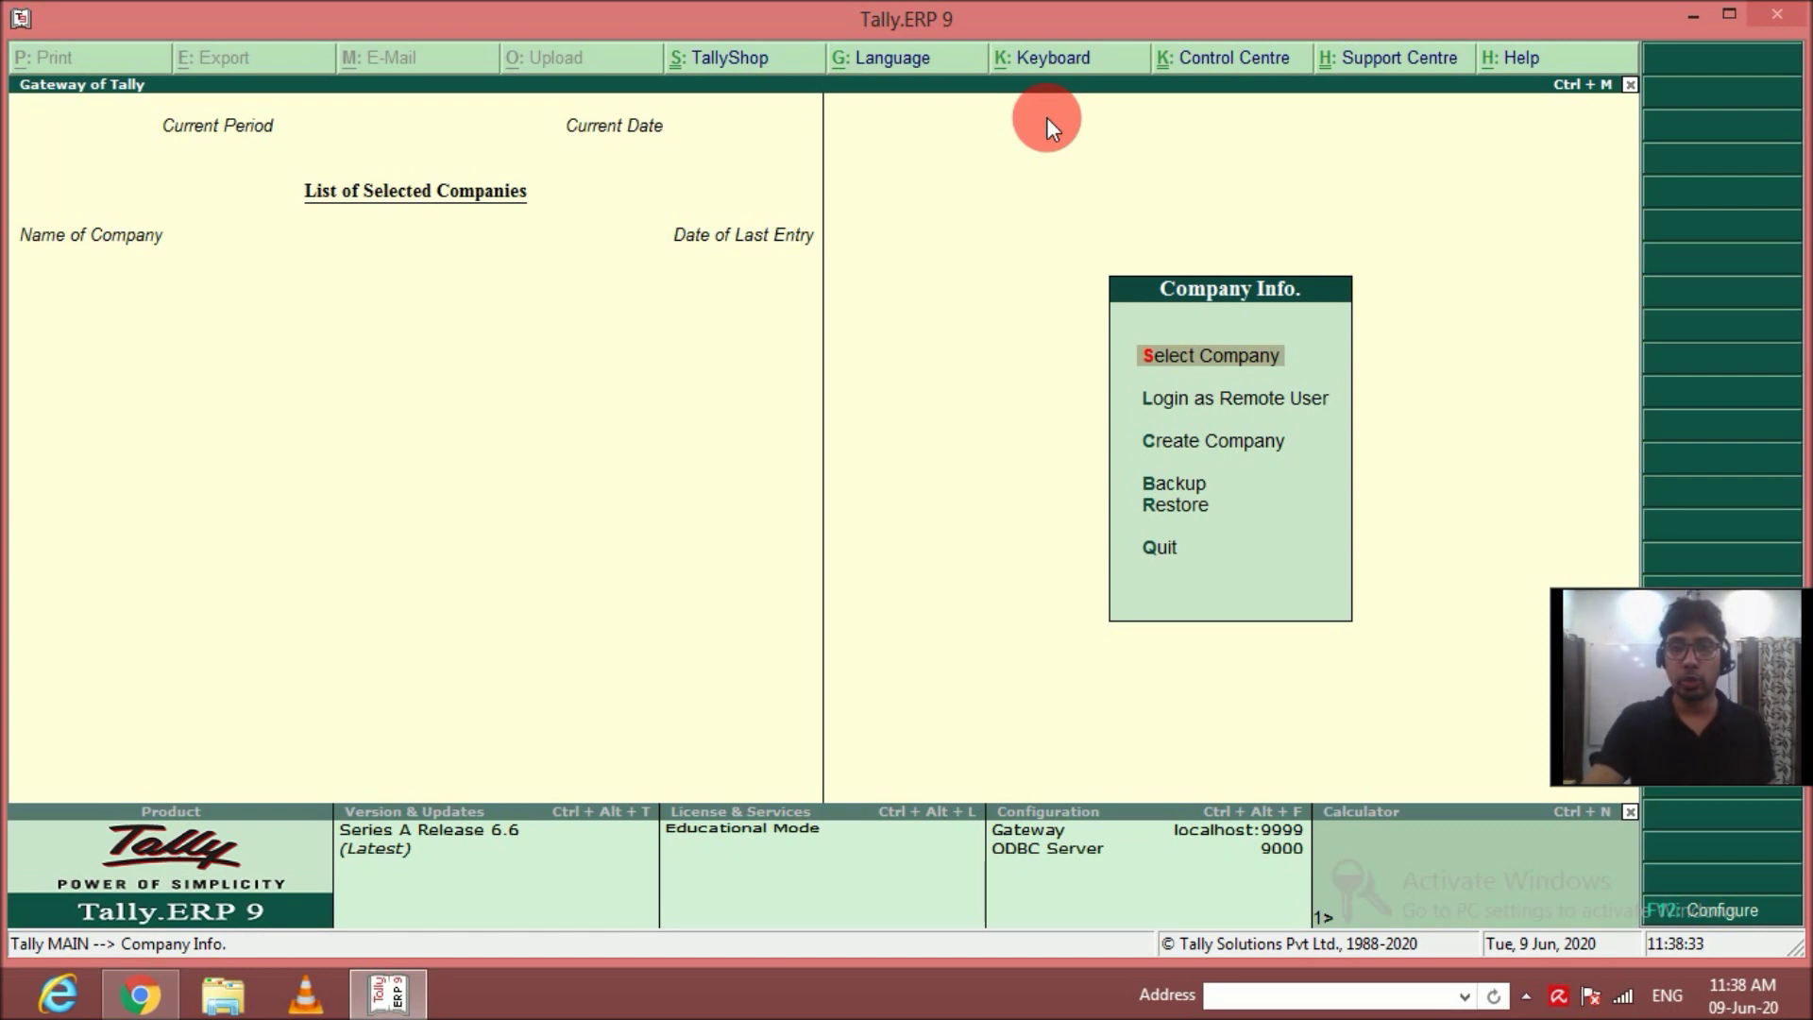
Start creating a new company named Abhay IT Products, with the same mailing name and India as country.
key("Down")
key("Down")
key("Return")
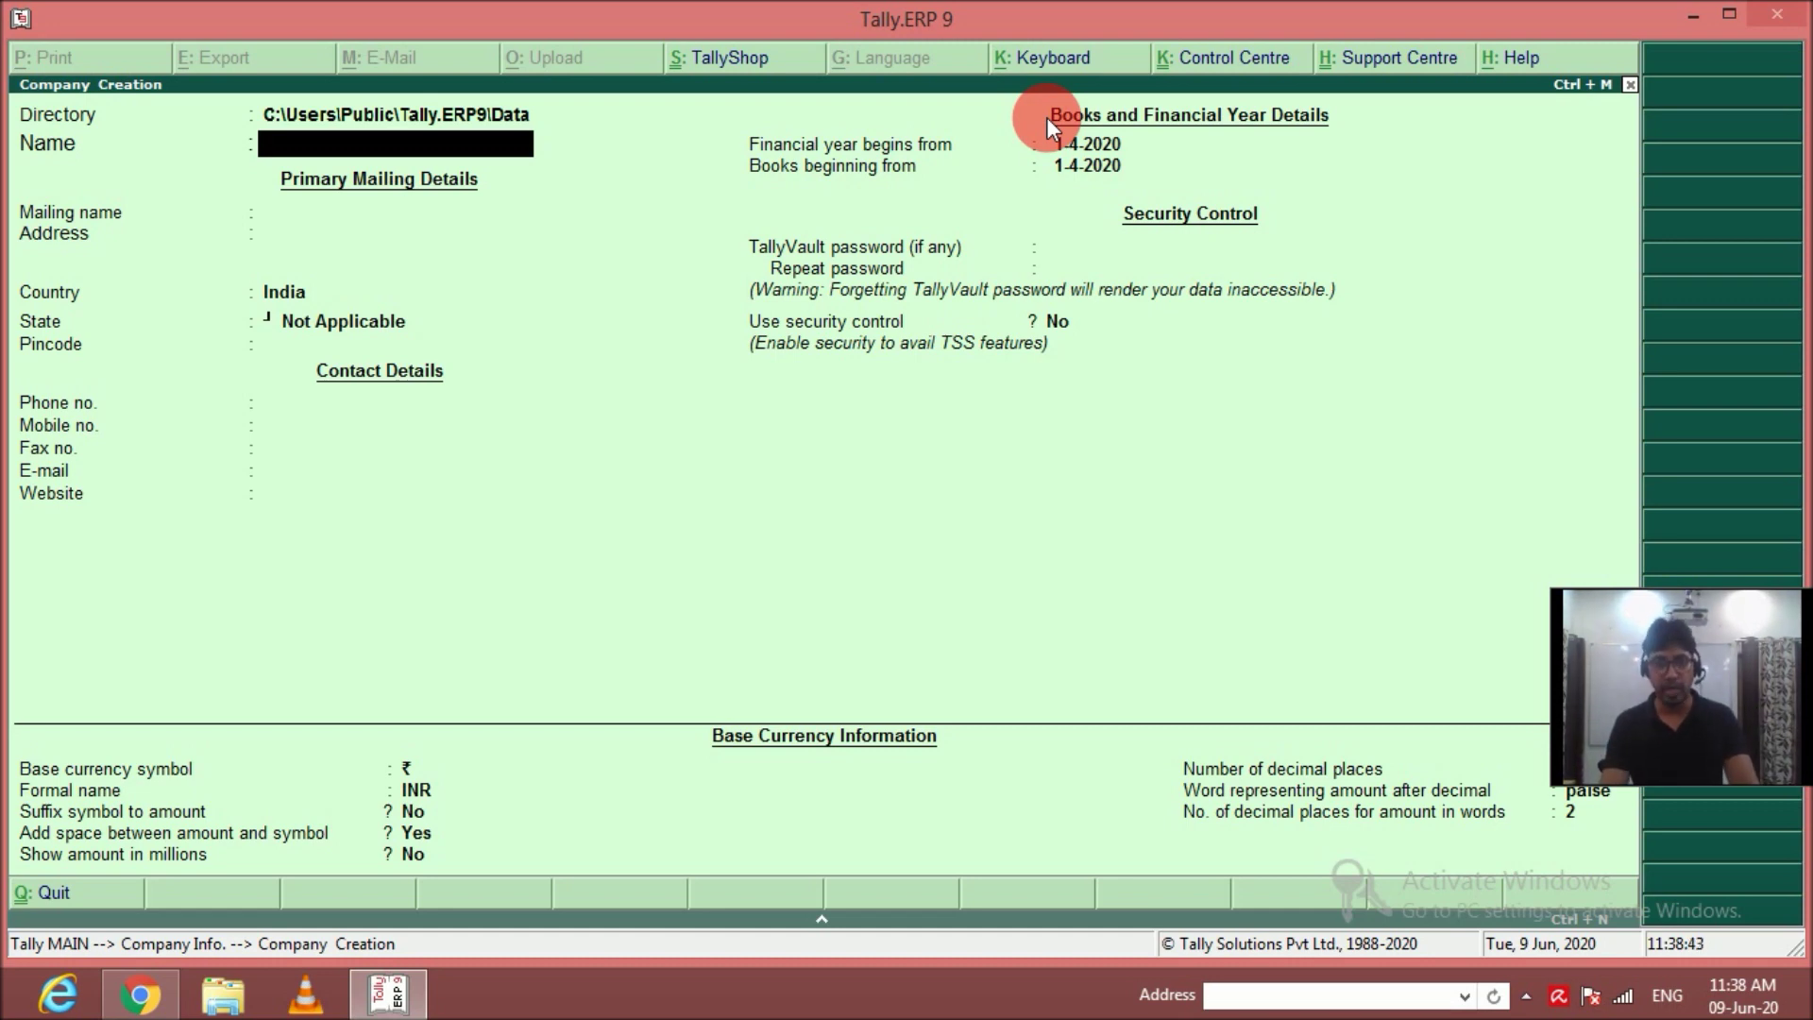
type("Ab")
type("hay IT Products")
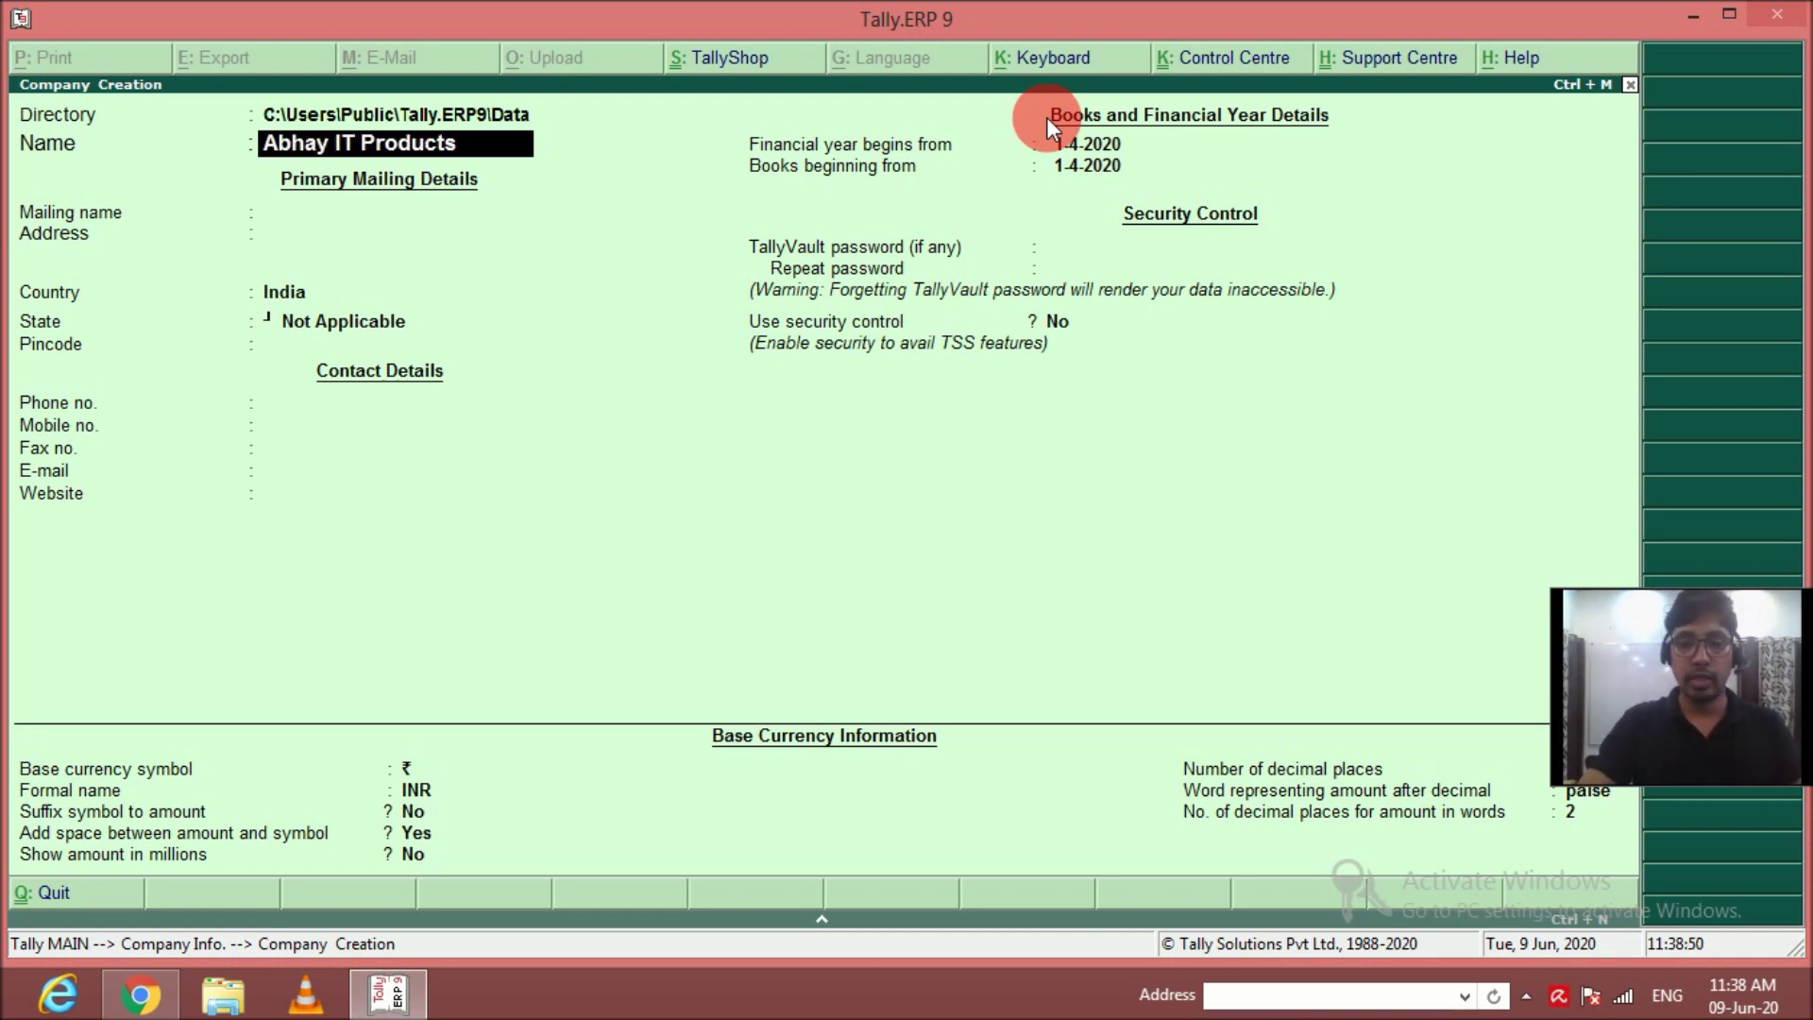
key("Return")
key("Return")
key("Return")
key("Return")
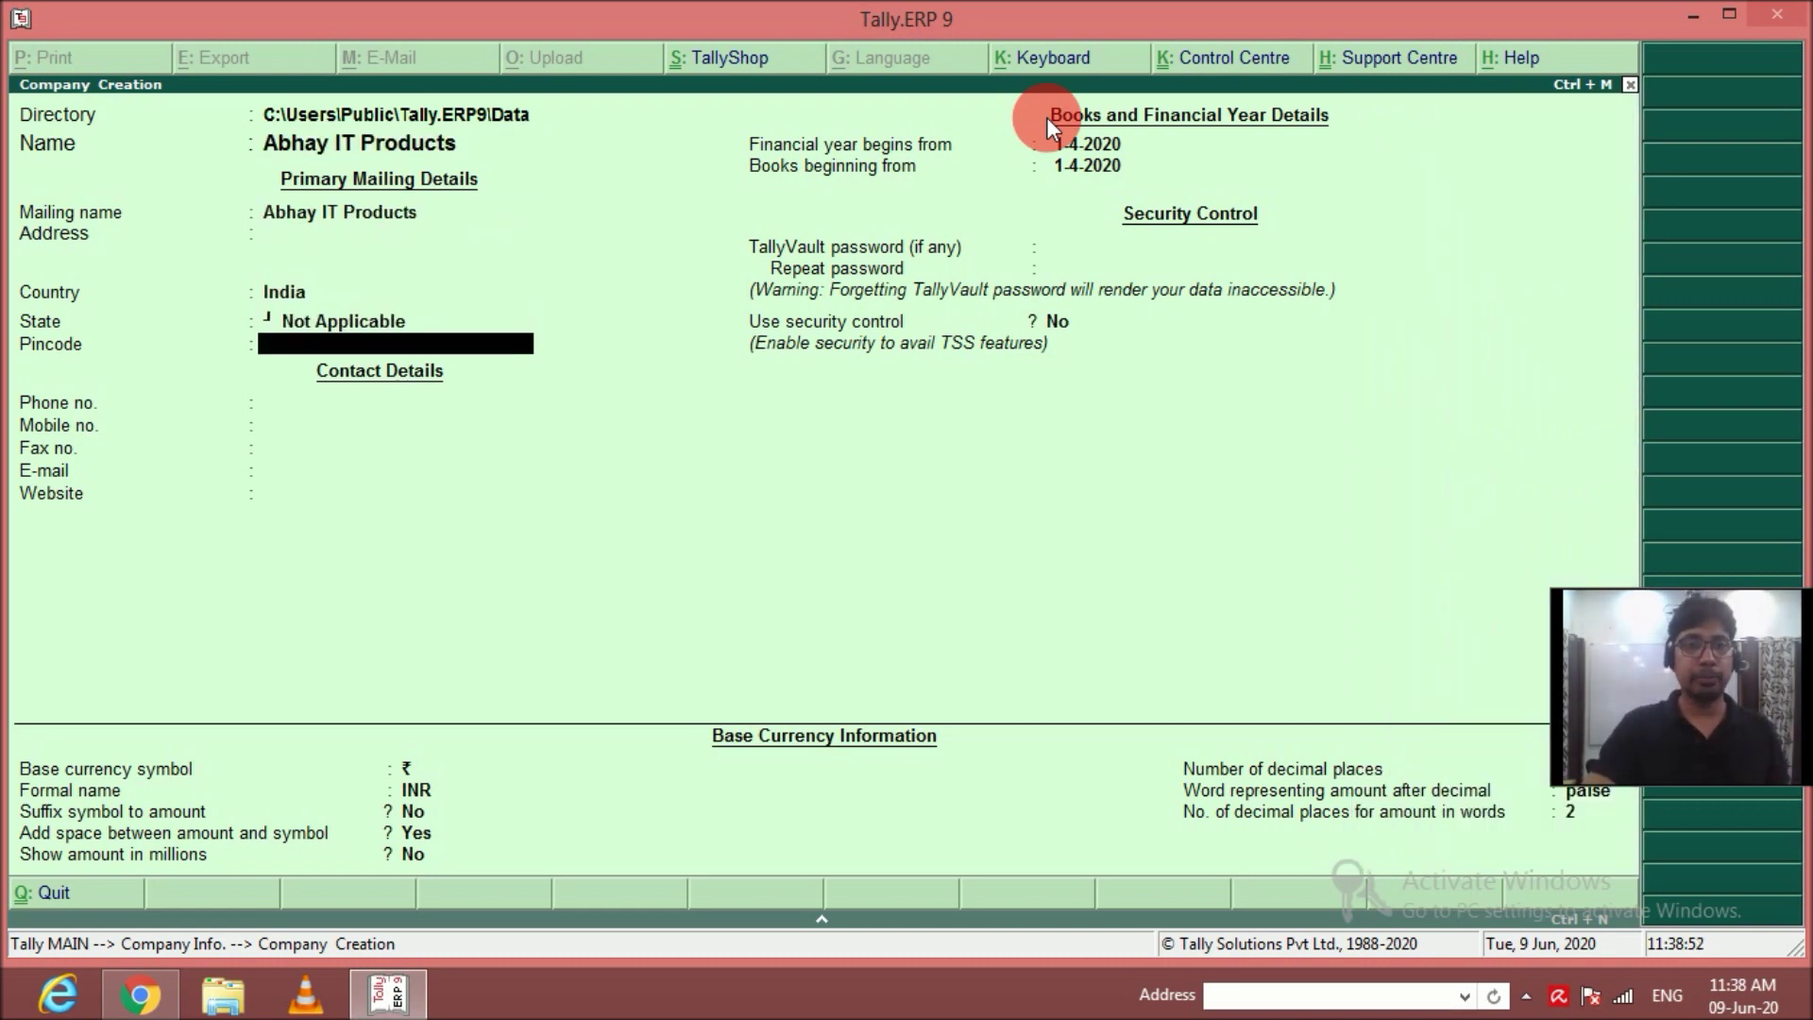
Set the company's state to Delhi and leave the pincode and contact details blank.
key("BackSpace")
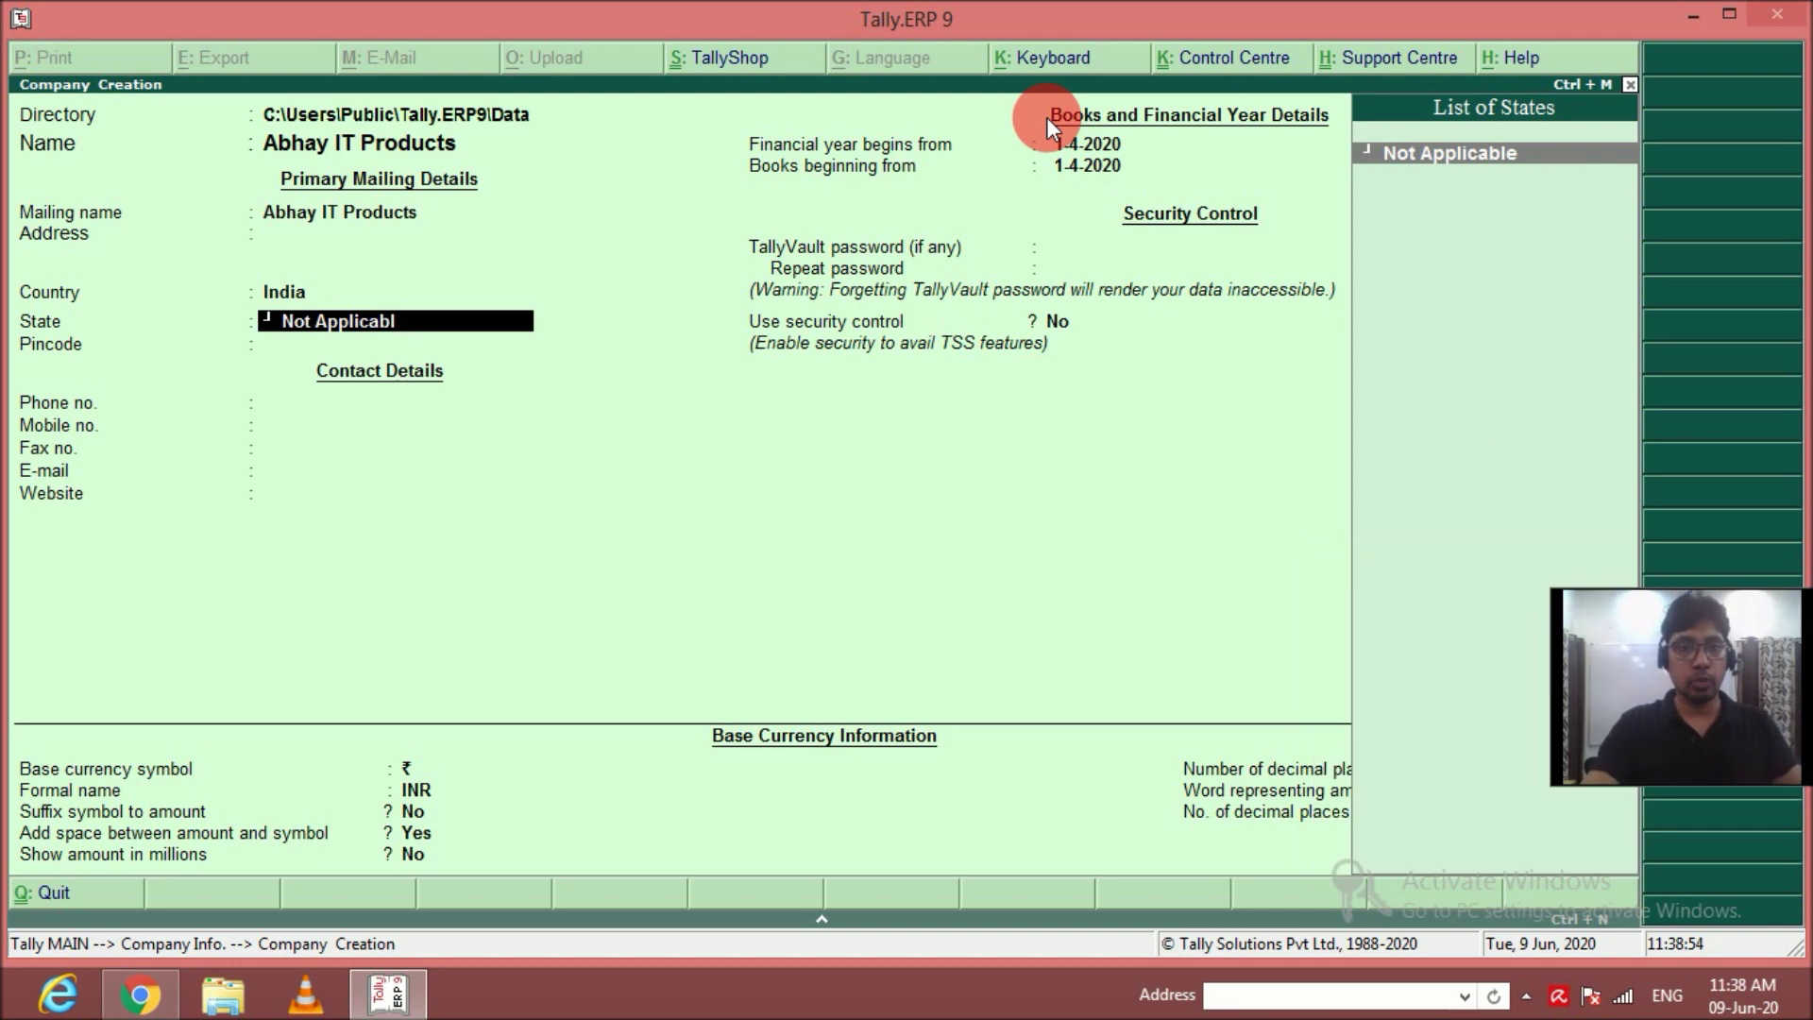
key("BackSpace")
key("BackSpace")
key("BackSpace")
key("BackSpace")
key("BackSpace")
key("BackSpace")
key("BackSpace")
key("BackSpace")
key("BackSpace")
key("BackSpace")
key("BackSpace")
key("BackSpace")
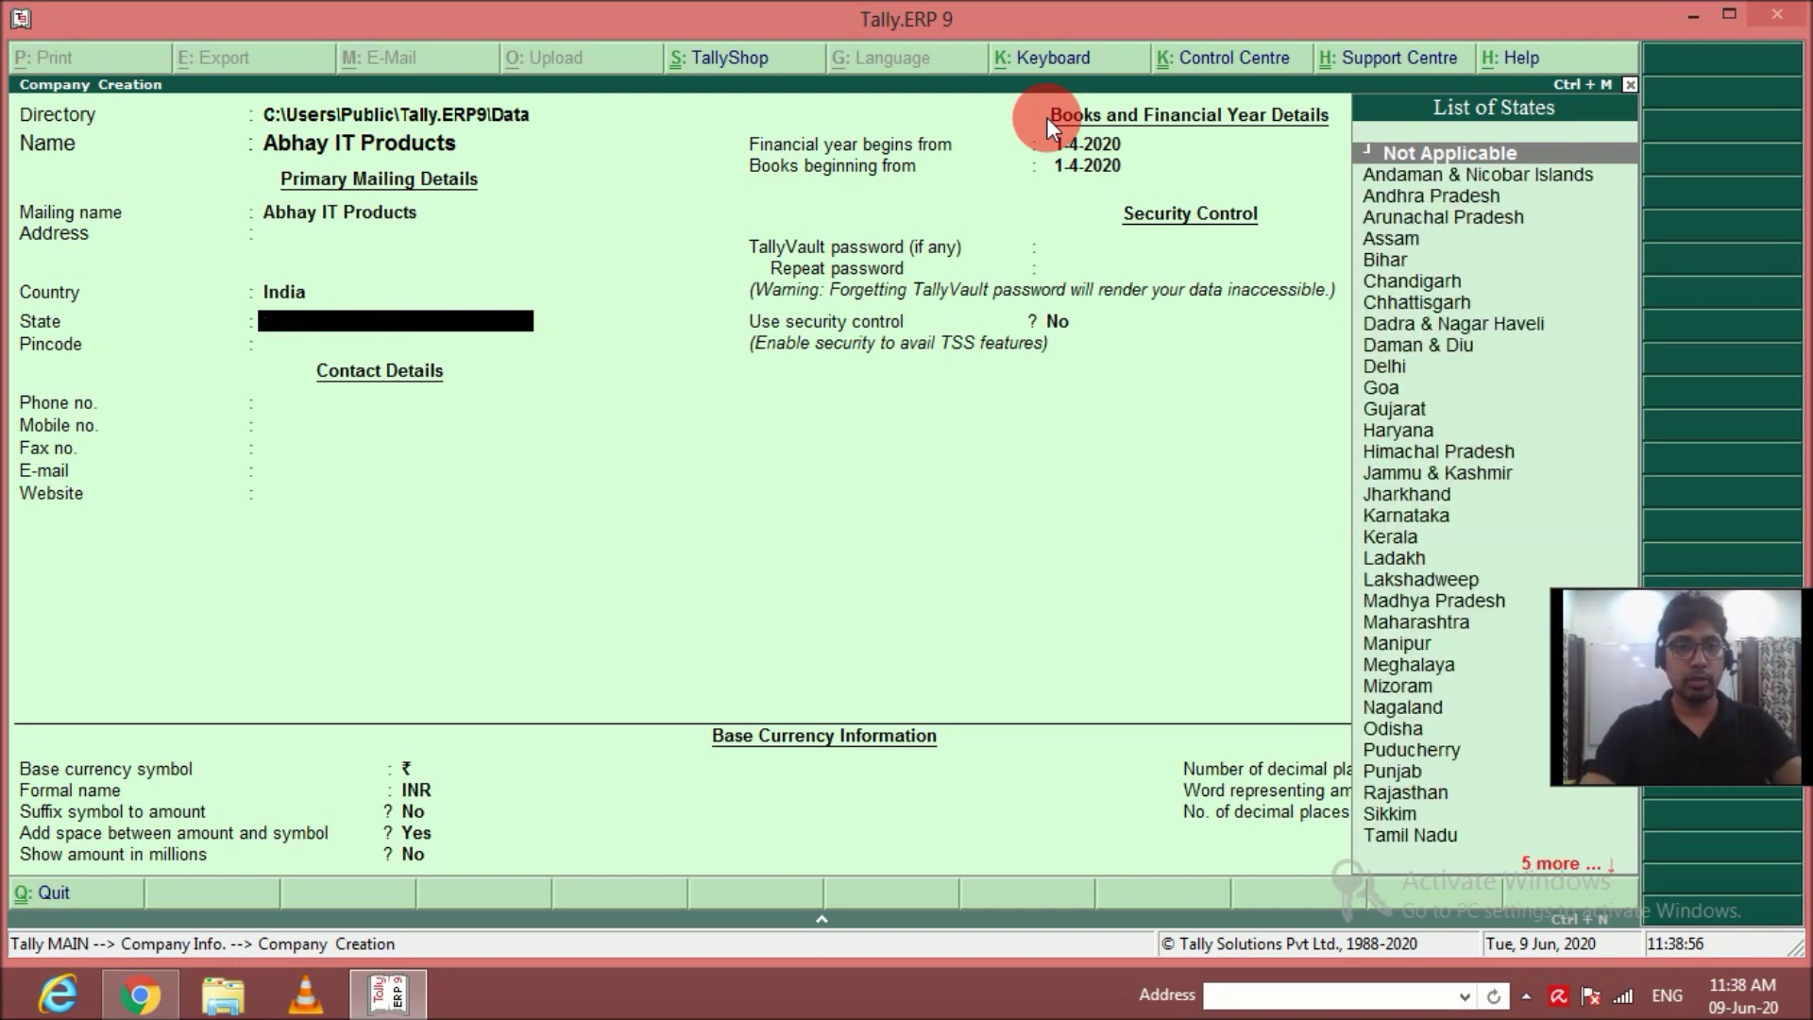
type("Delhi")
key("Return")
key("Return")
key("Return")
key("Return")
key("Return")
key("Return")
key("Return")
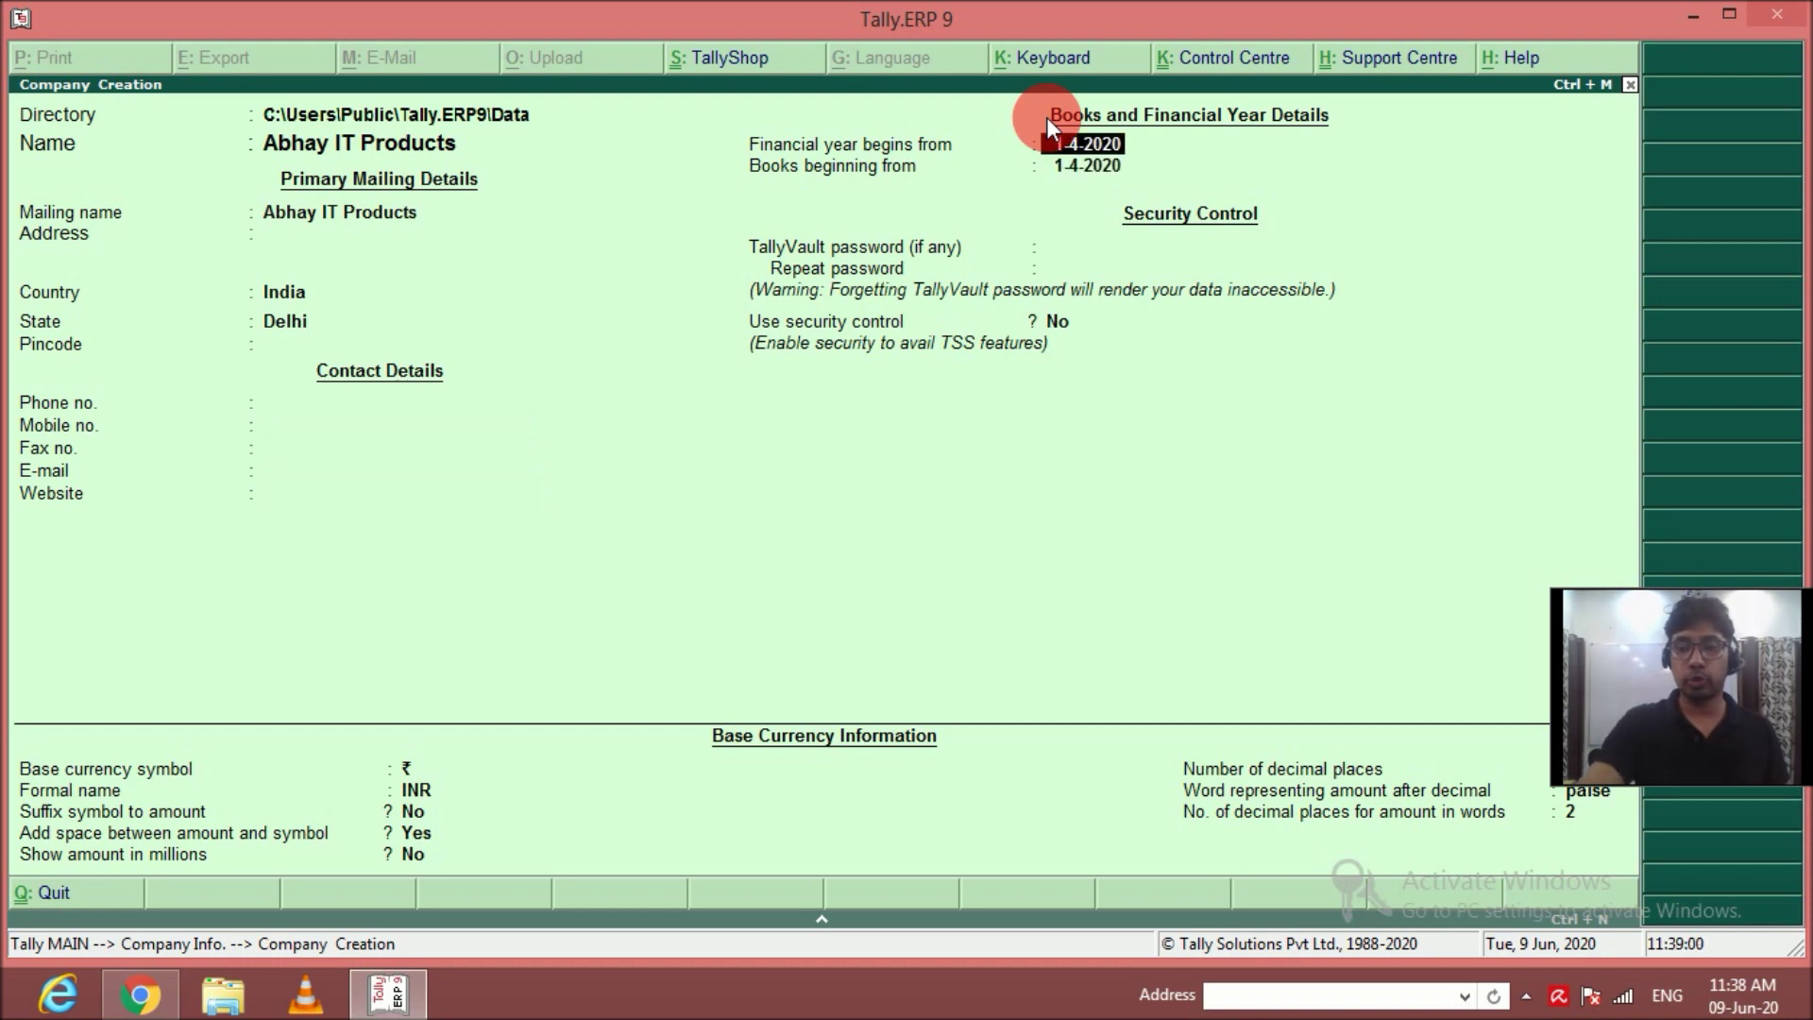
Set the financial year and books to begin from 1-4-2019, keep the other defaults and save the company.
key("BackSpace")
key("BackSpace")
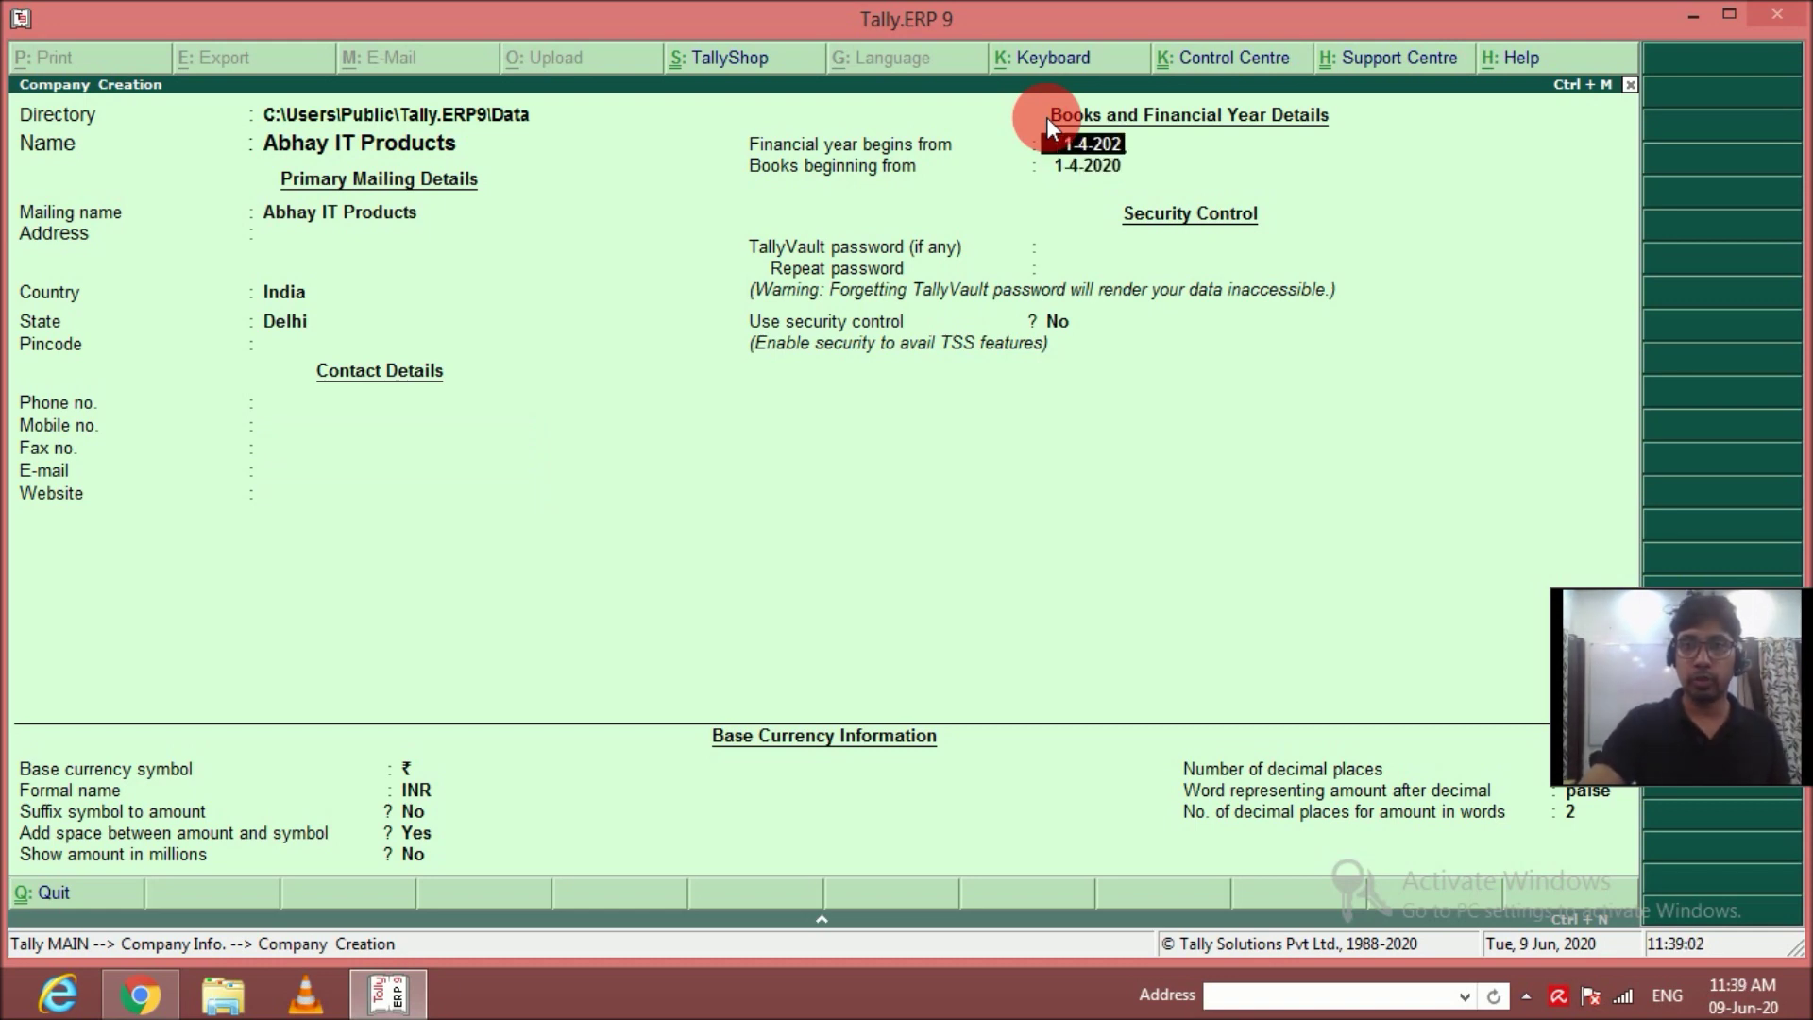
type("19")
key("Return")
key("Return")
key("Return")
key("Return")
key("Return")
key("Return")
key("Return")
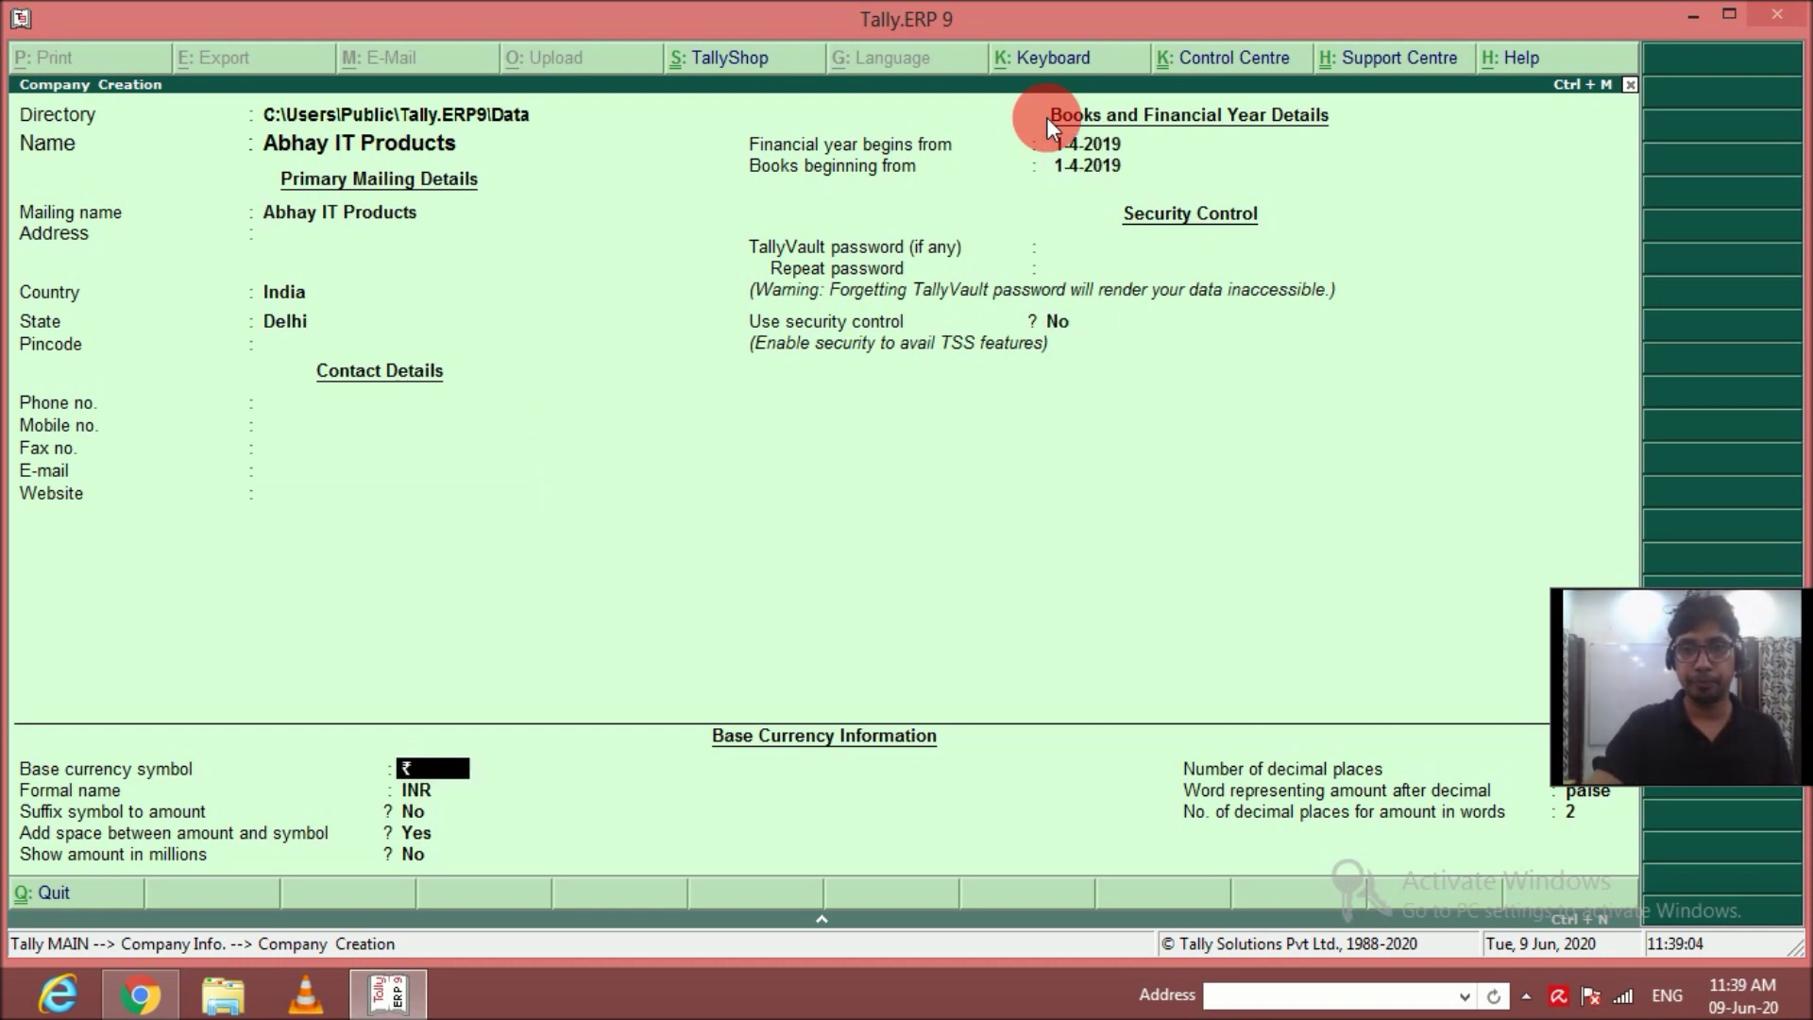
key("Return")
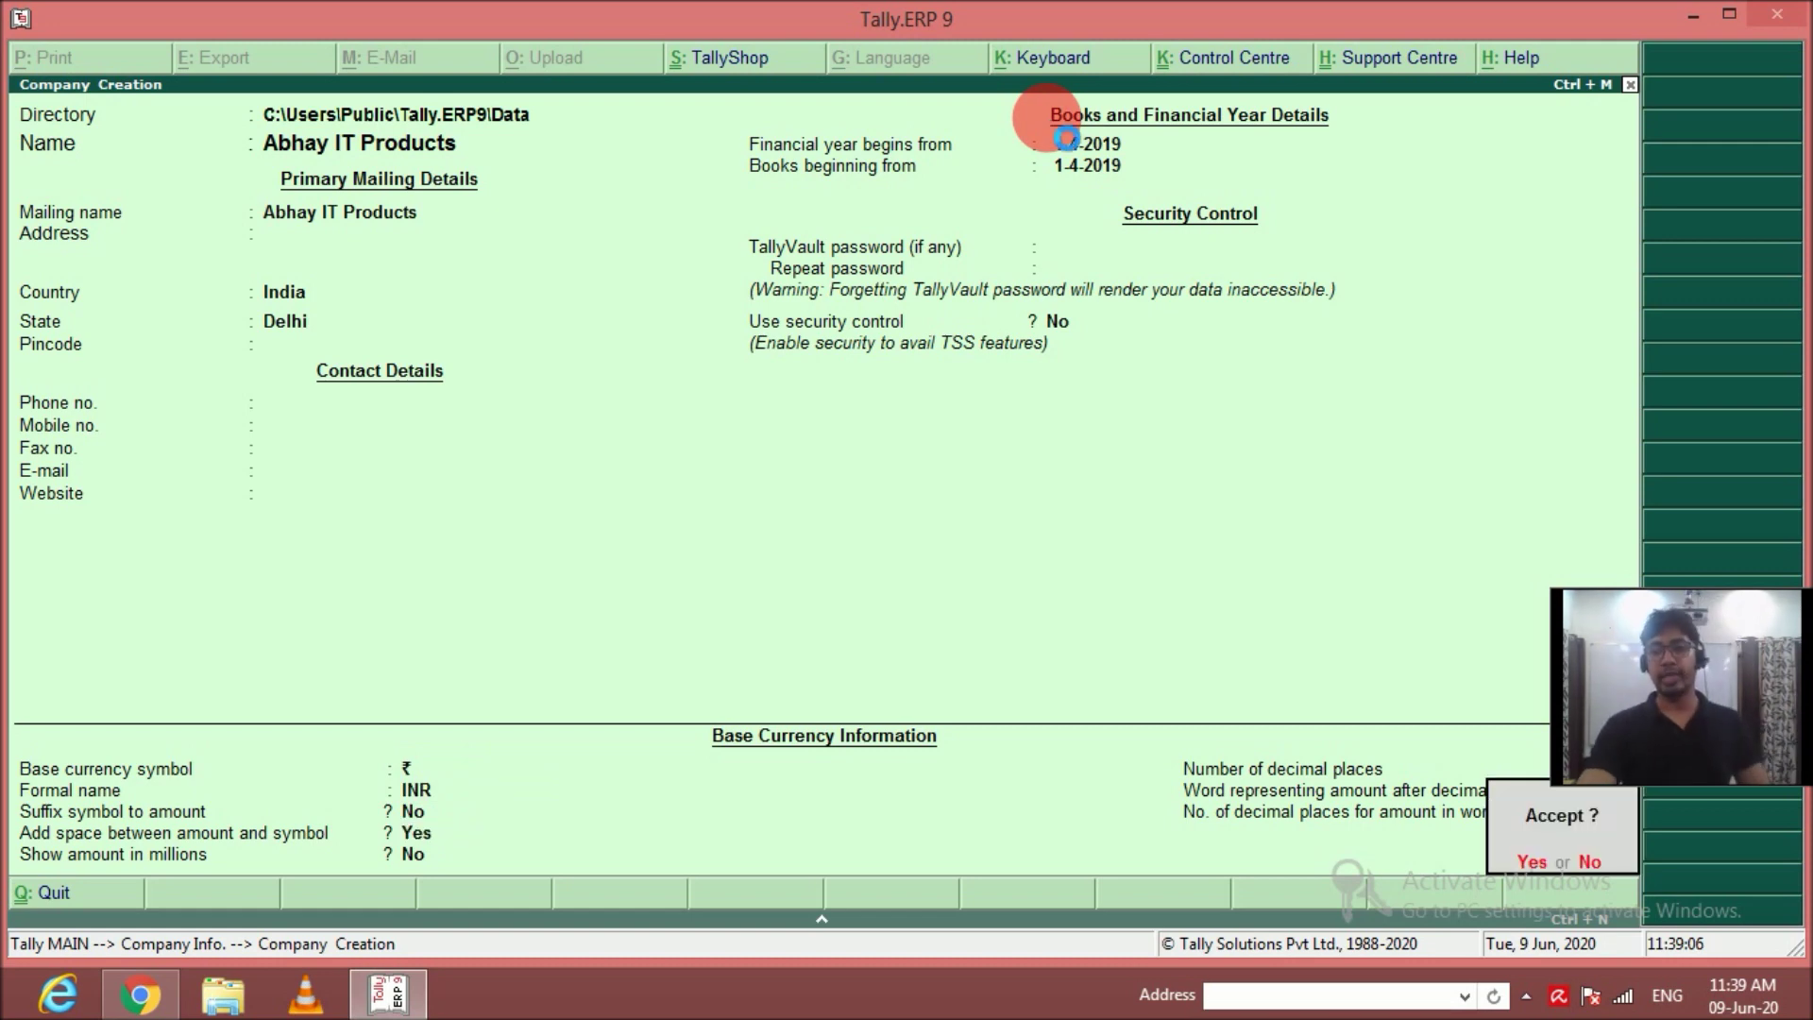
key("Return")
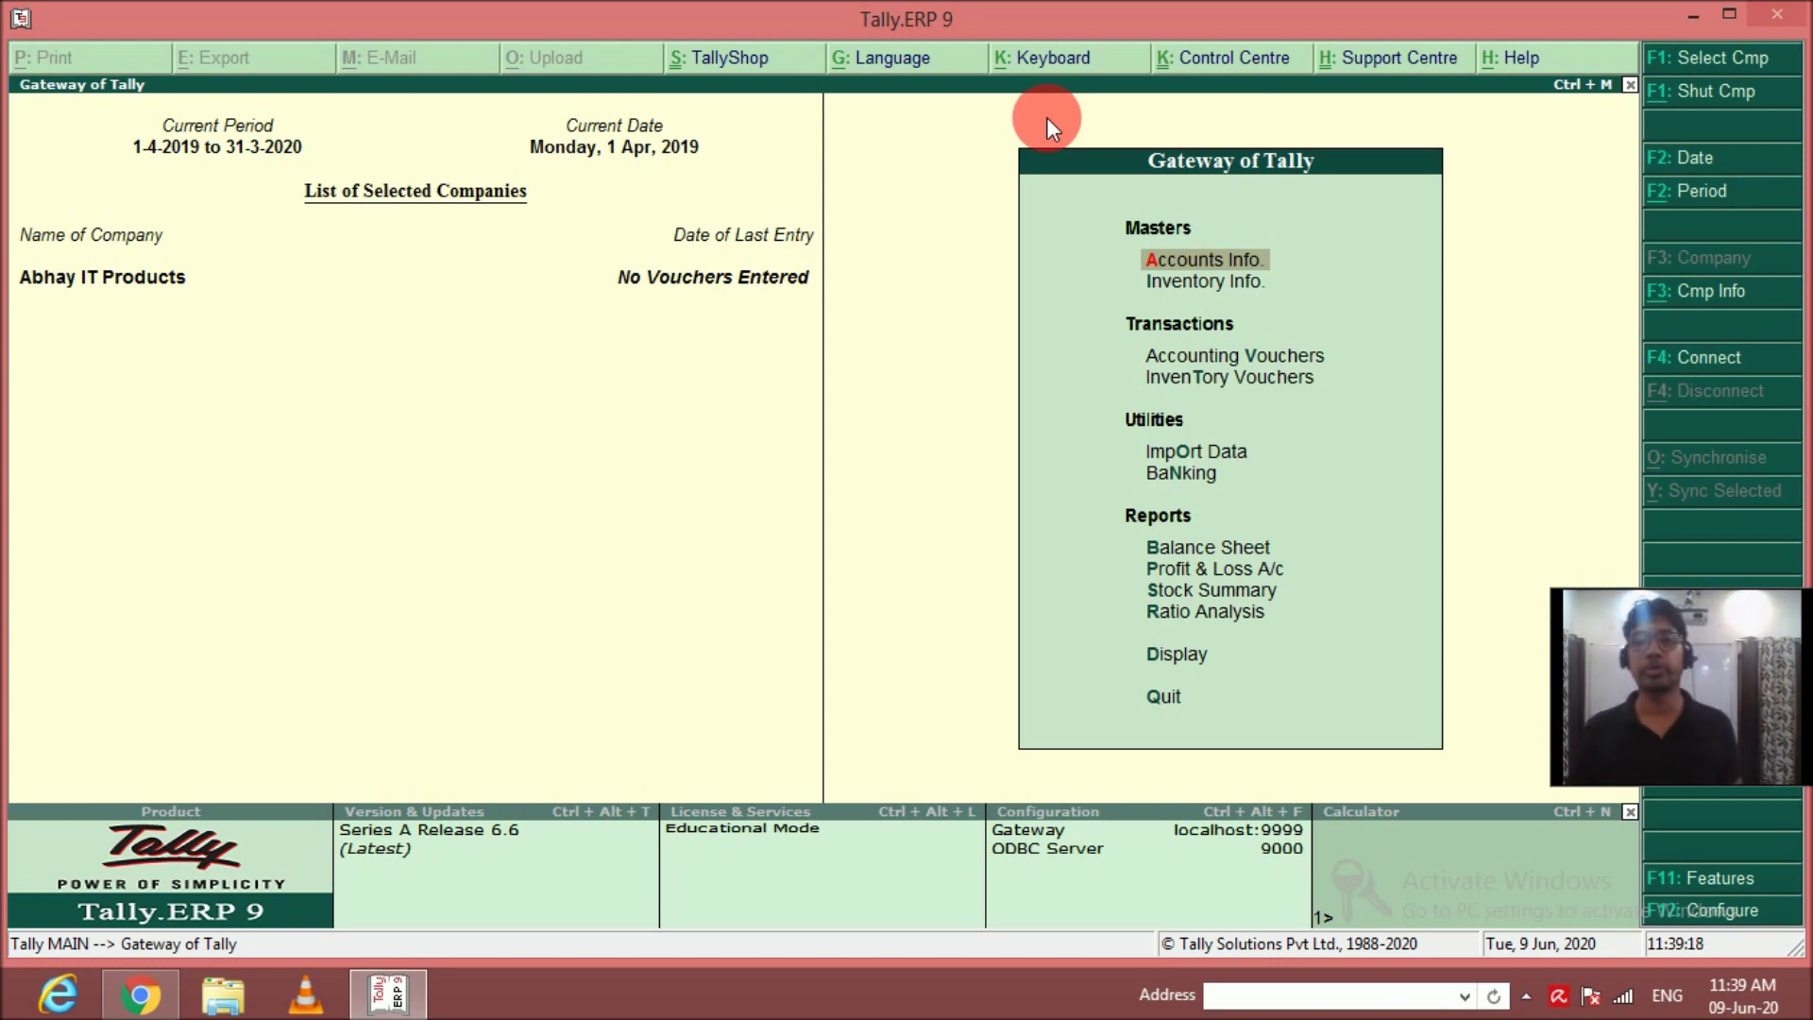
From a new receipt voucher, create a ledger named Capital A\c under the Capital Account group.
key("Down")
key("Down")
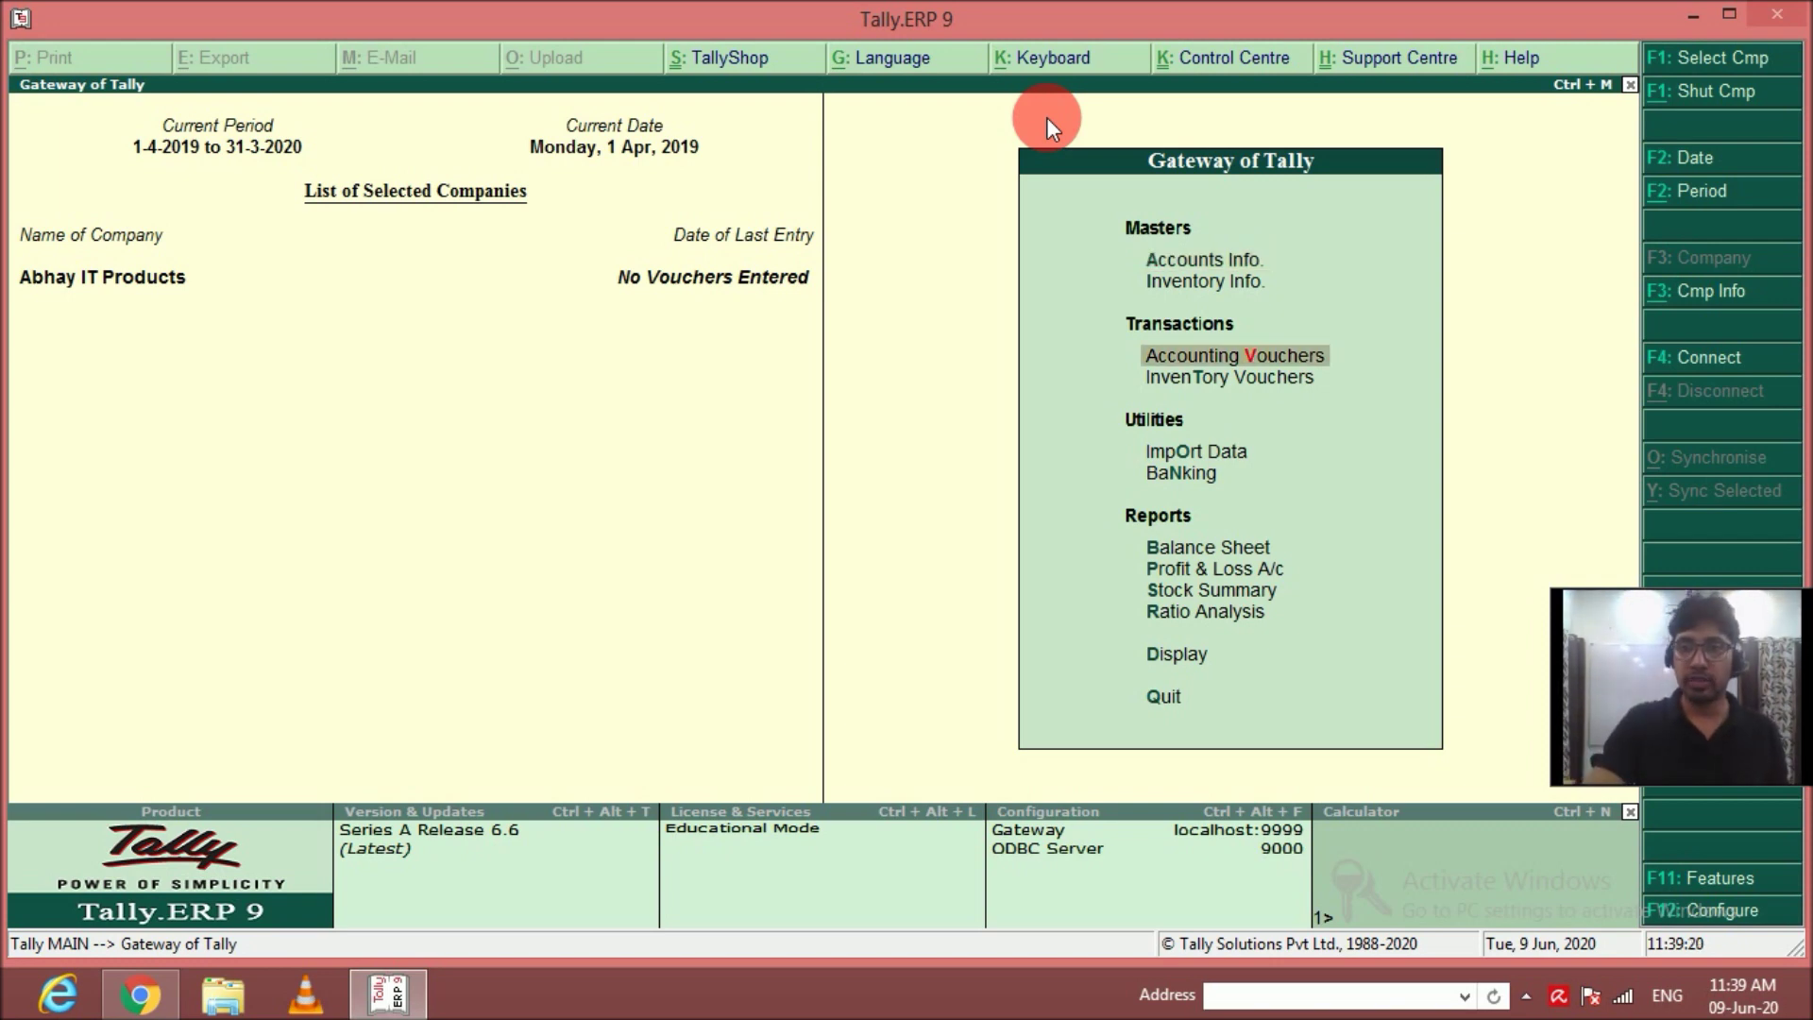
key("Return")
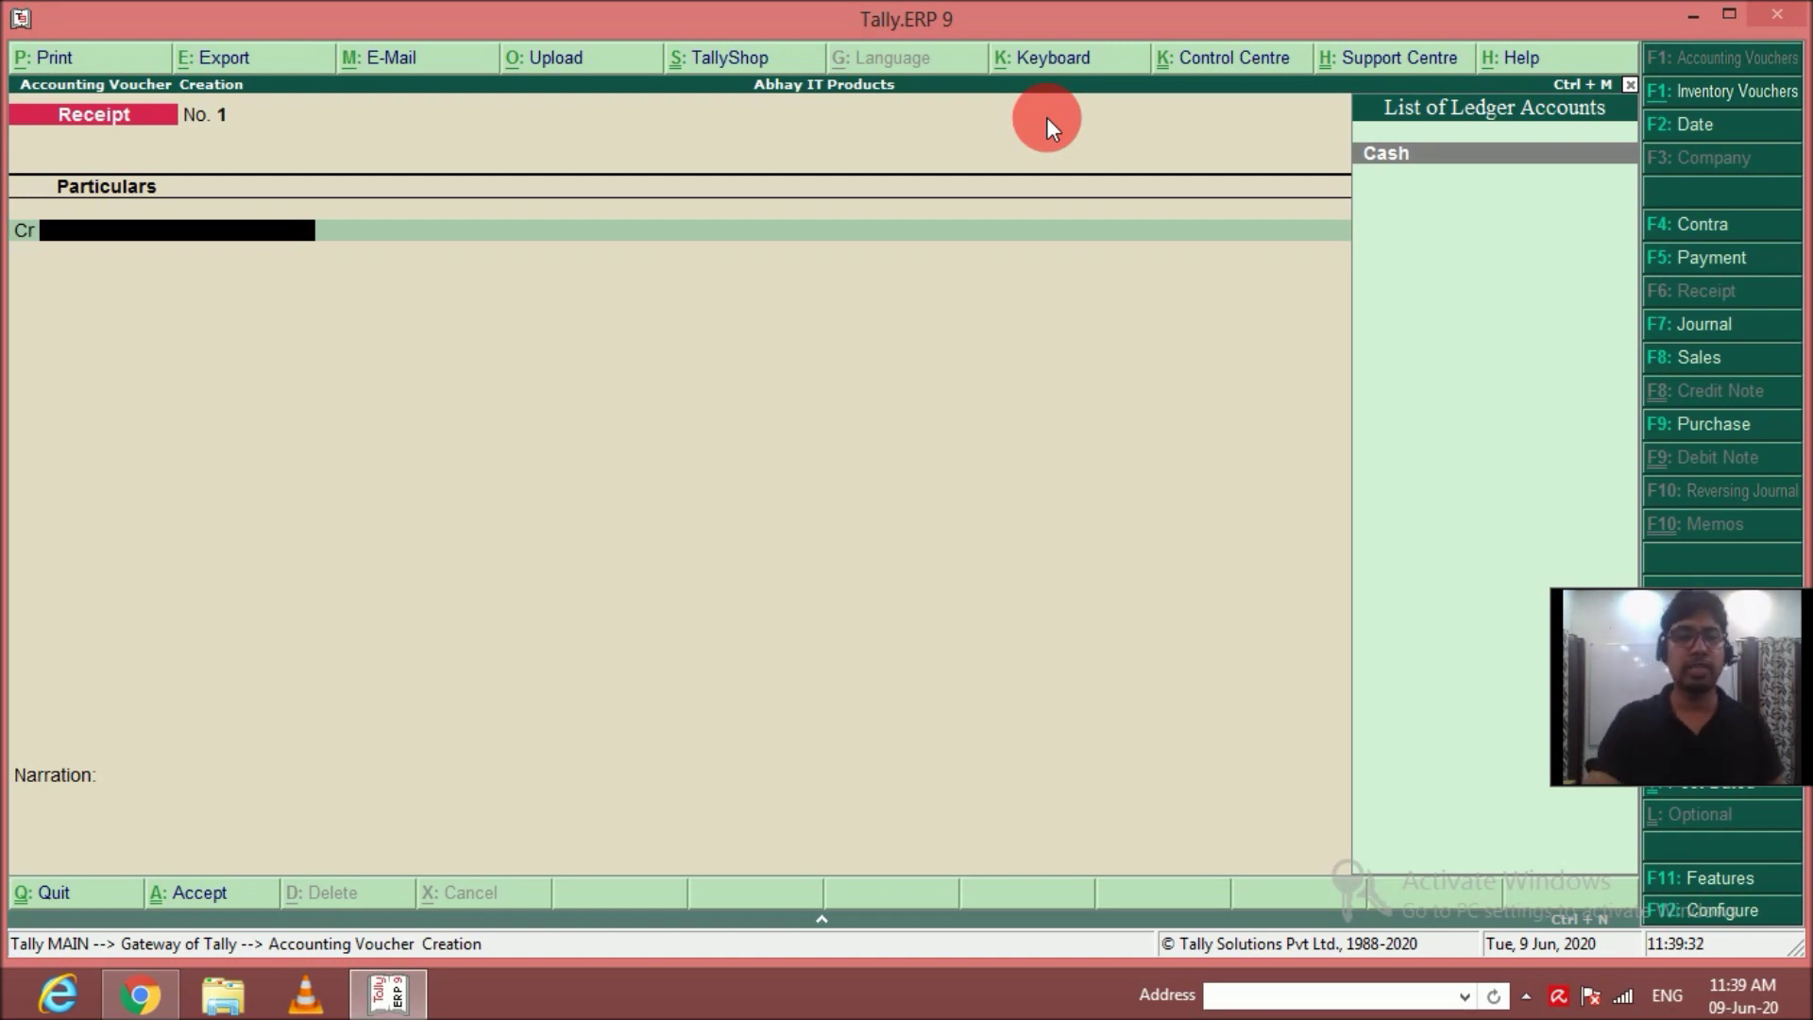
key("alt+c")
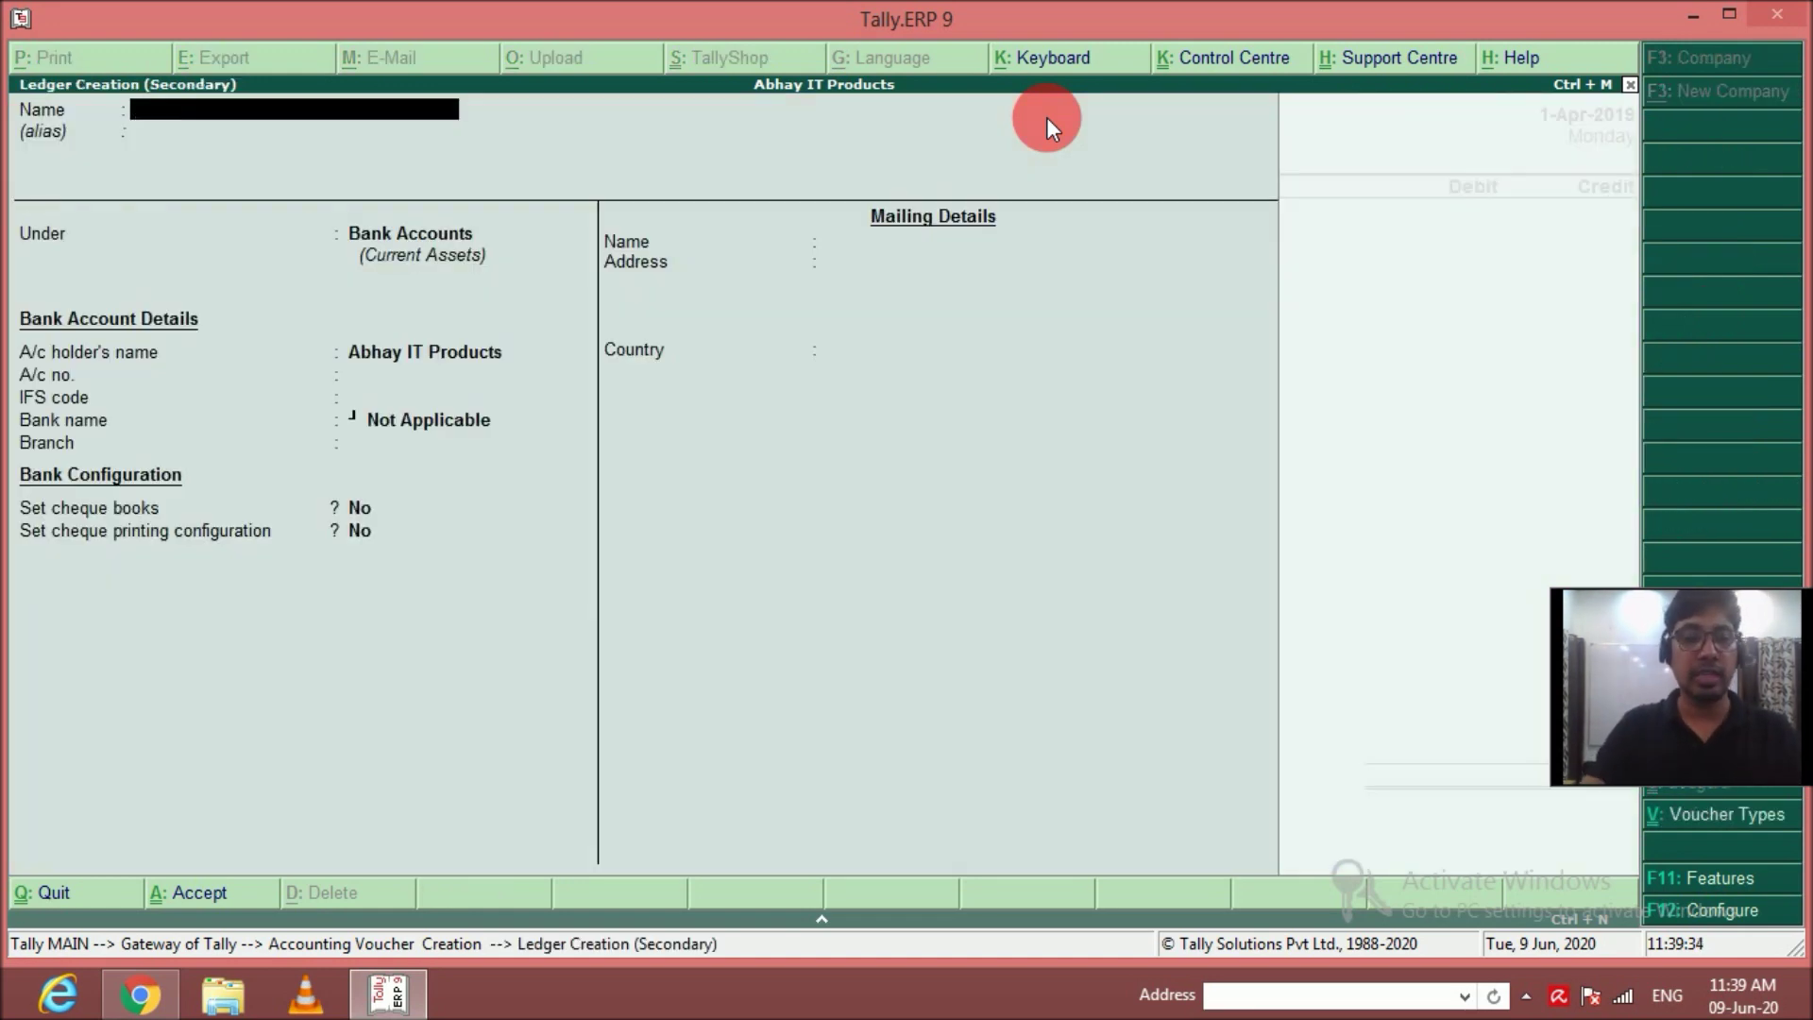
type("Capital A\\c")
key("Return")
key("Return")
type("capit")
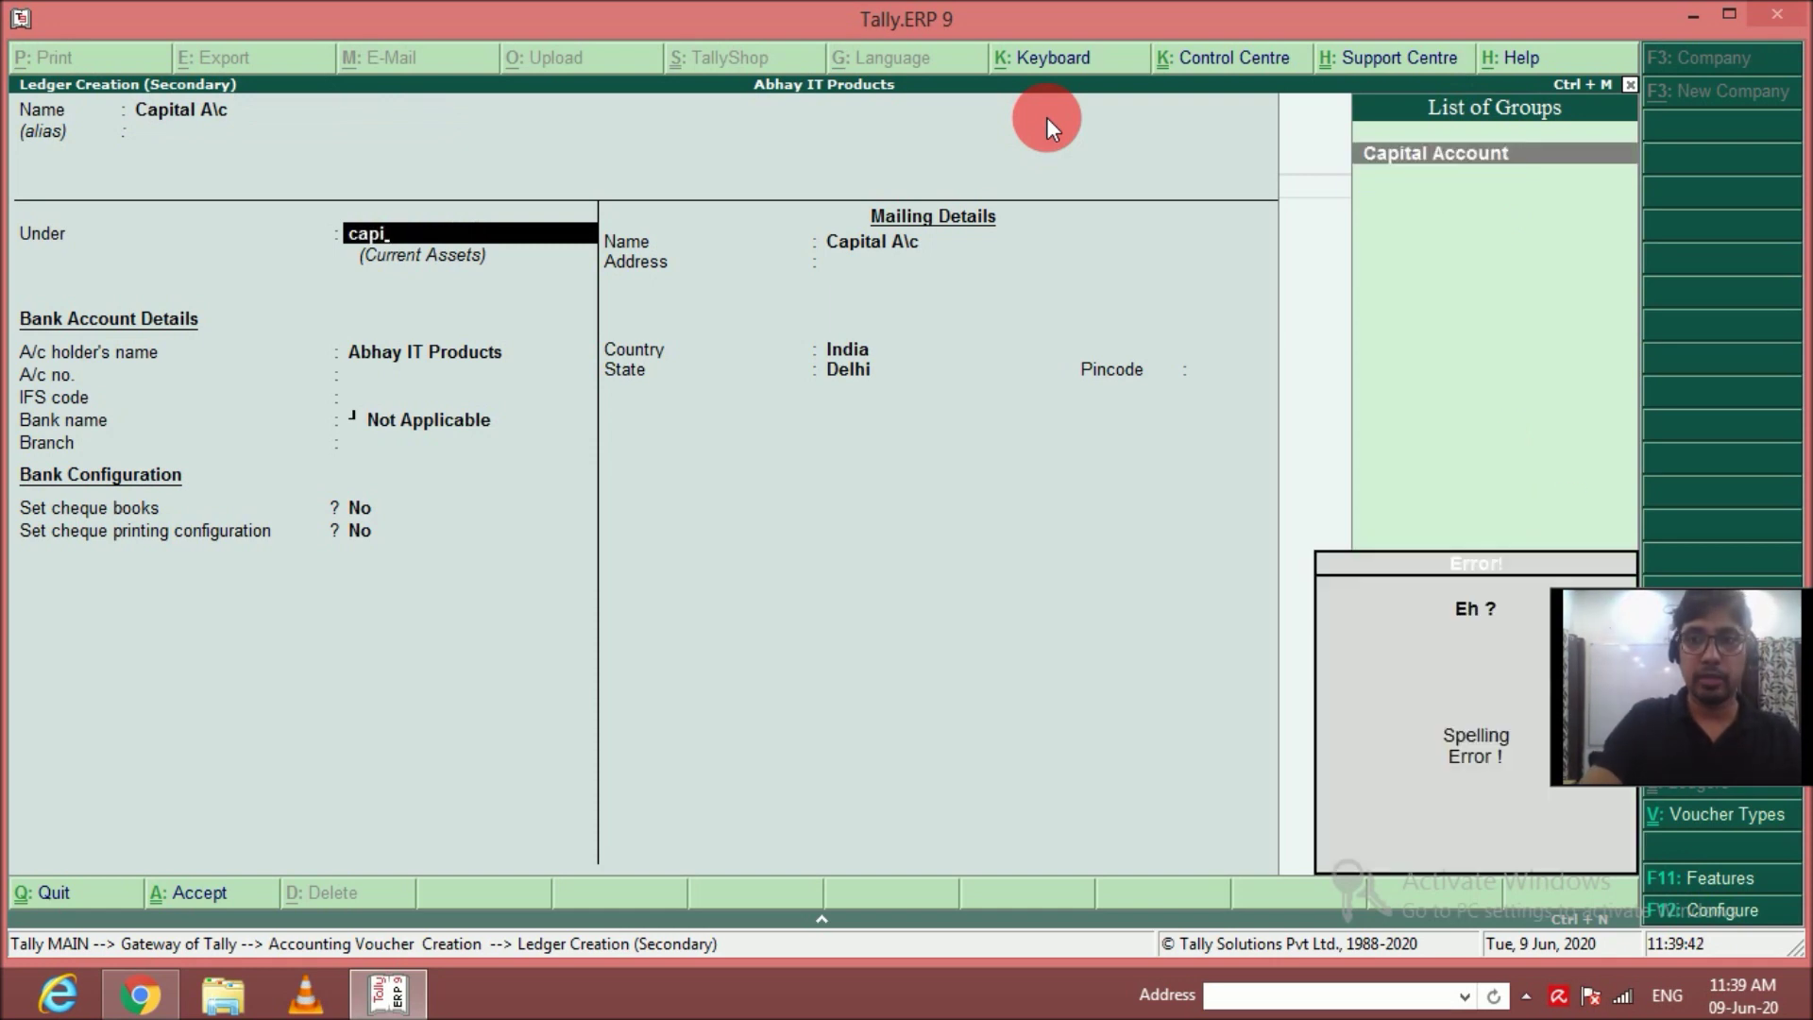
key("Return")
key("Return")
key("Return")
key("Return")
key("Return")
key("Return")
key("Return")
key("Return")
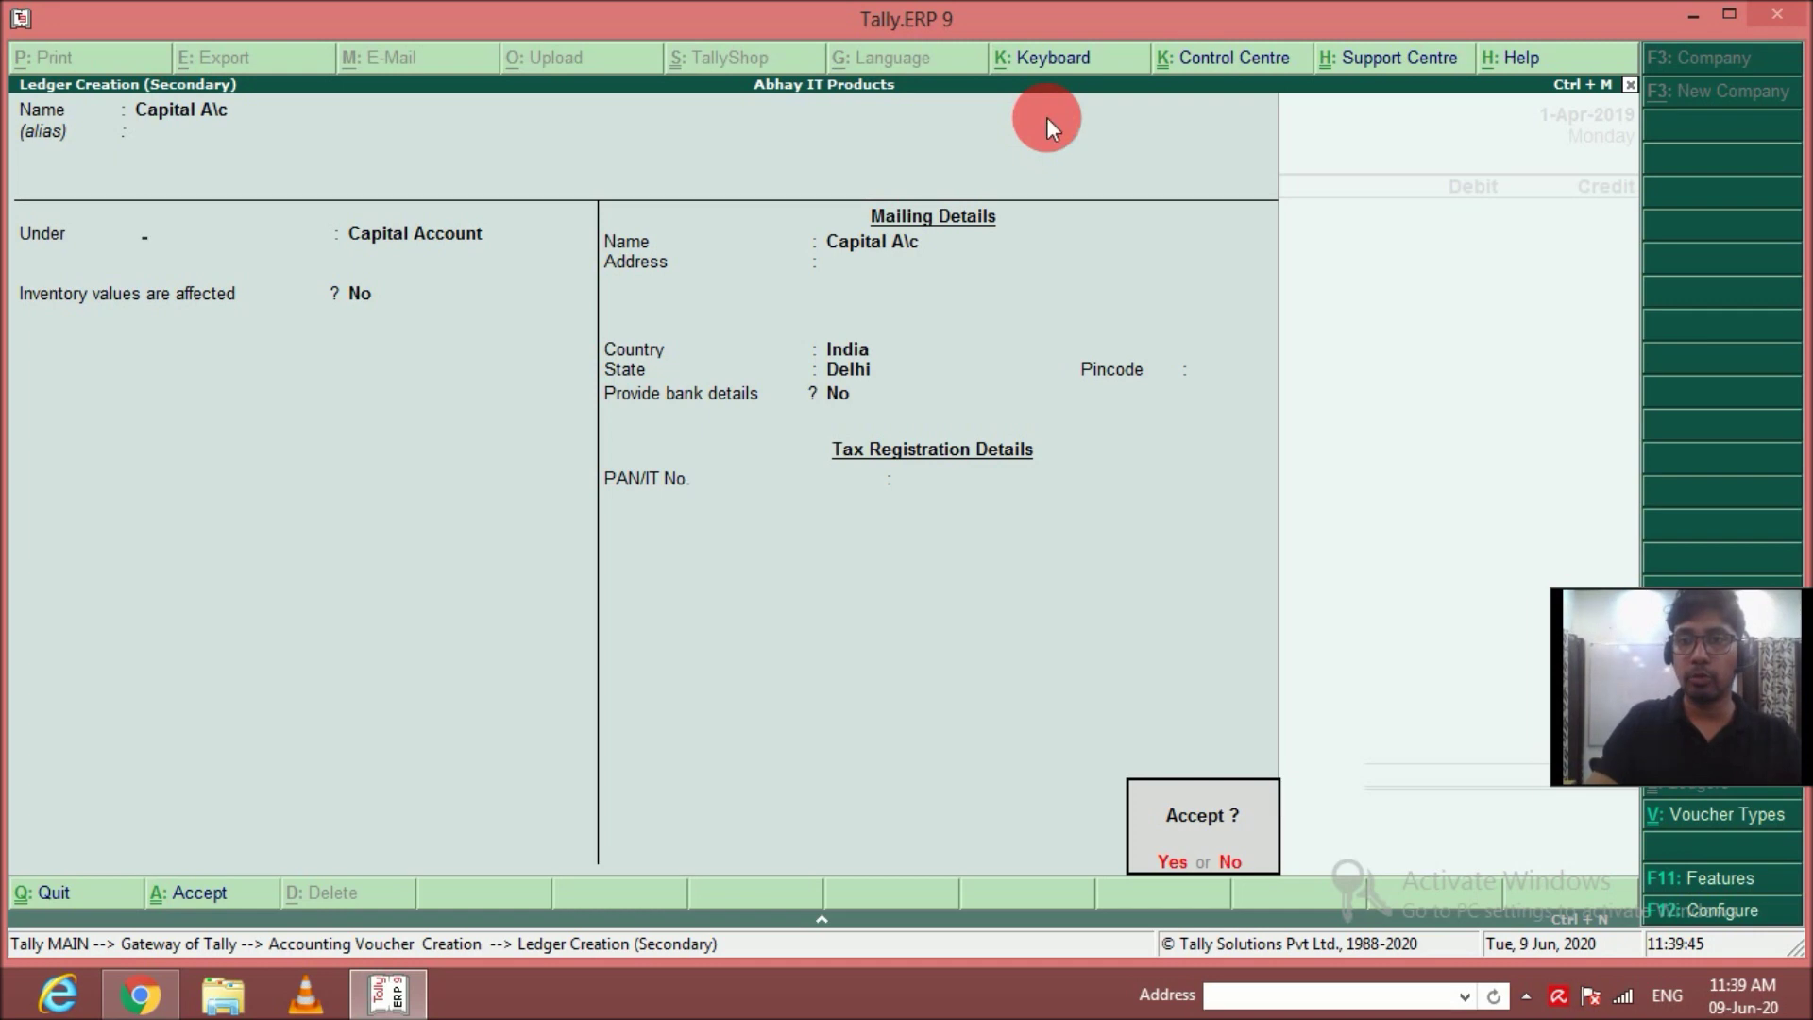
key("Return")
Credit Capital A\c with 700000 and debit Cash with 400000 in the receipt voucher.
type("700000")
key("Return")
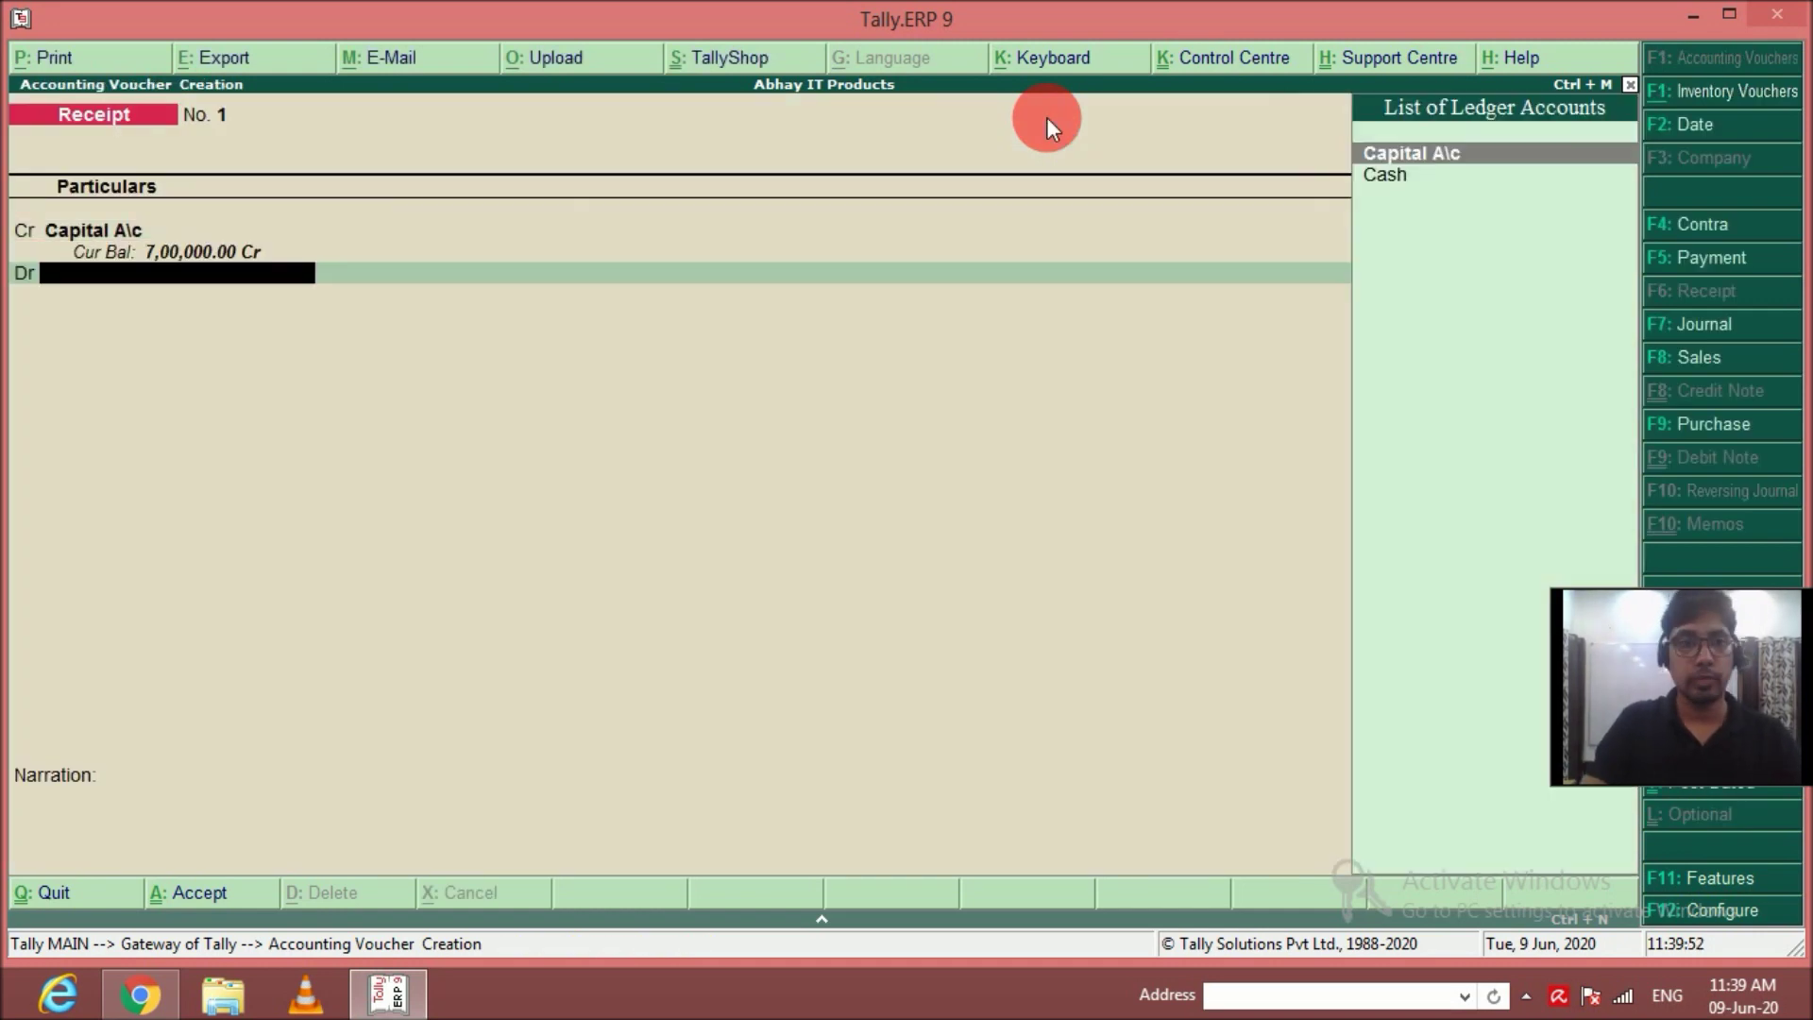
key("Down")
key("Return")
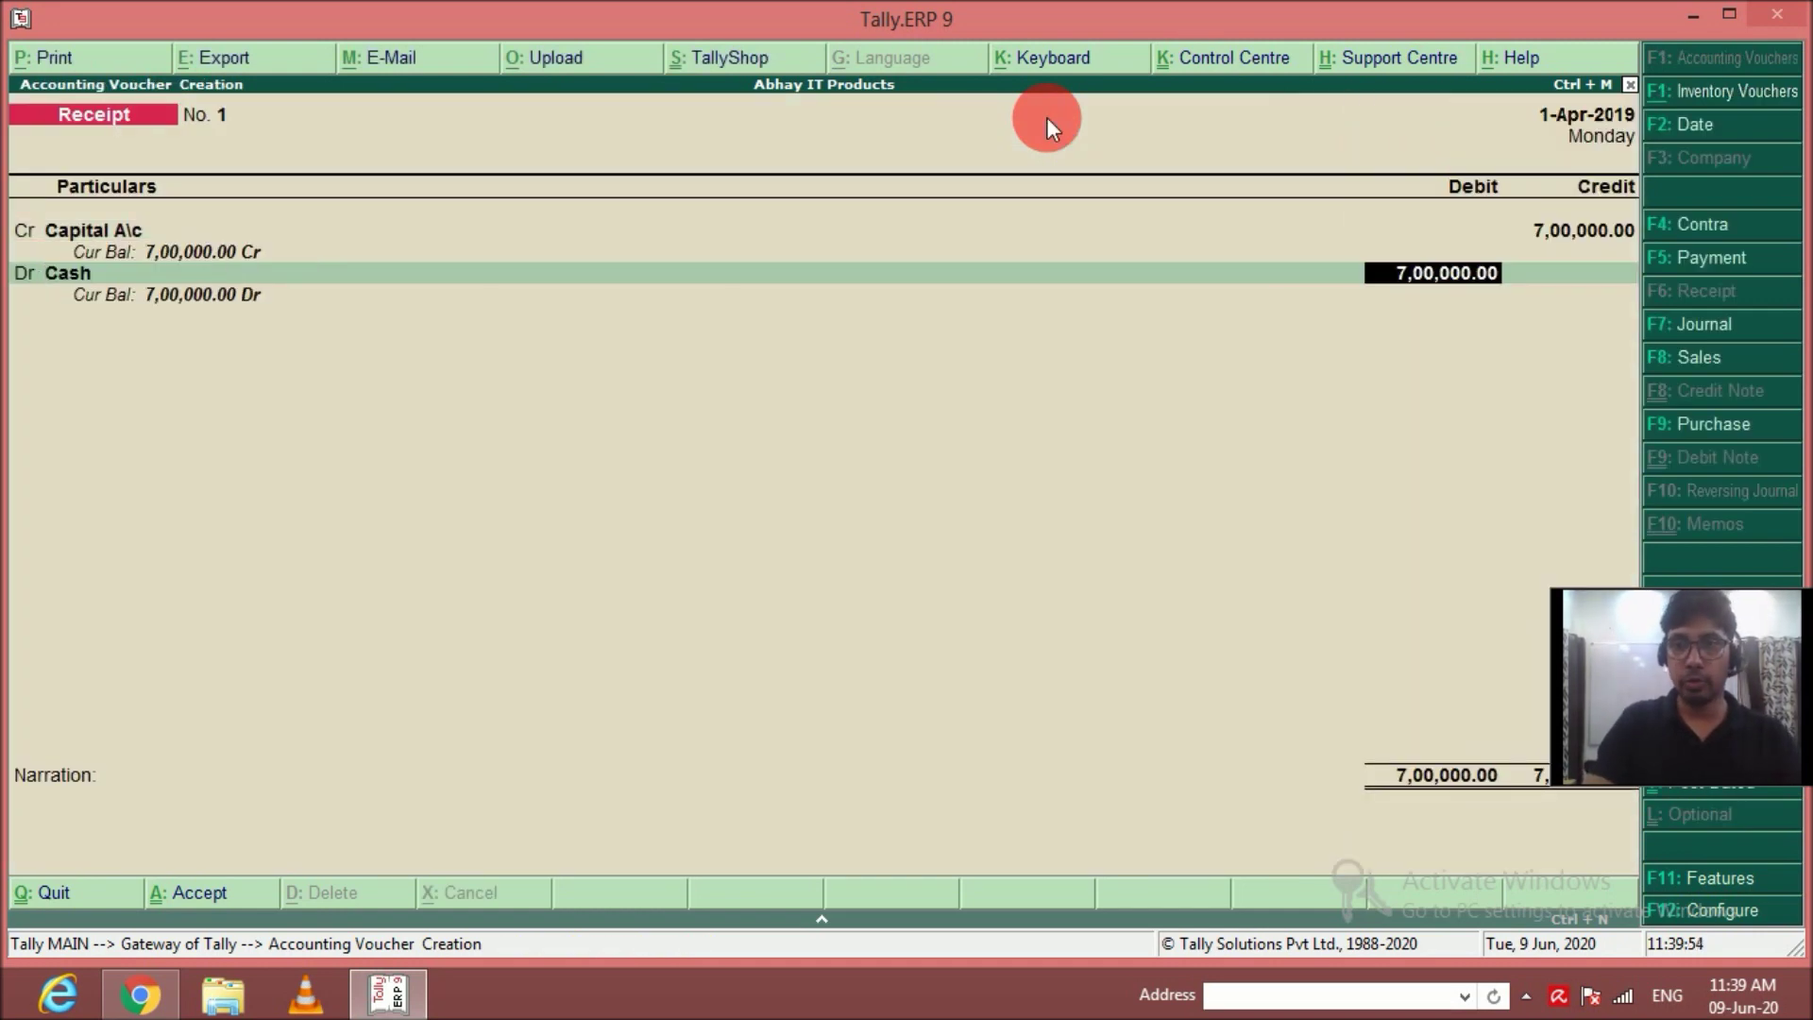
type("400000")
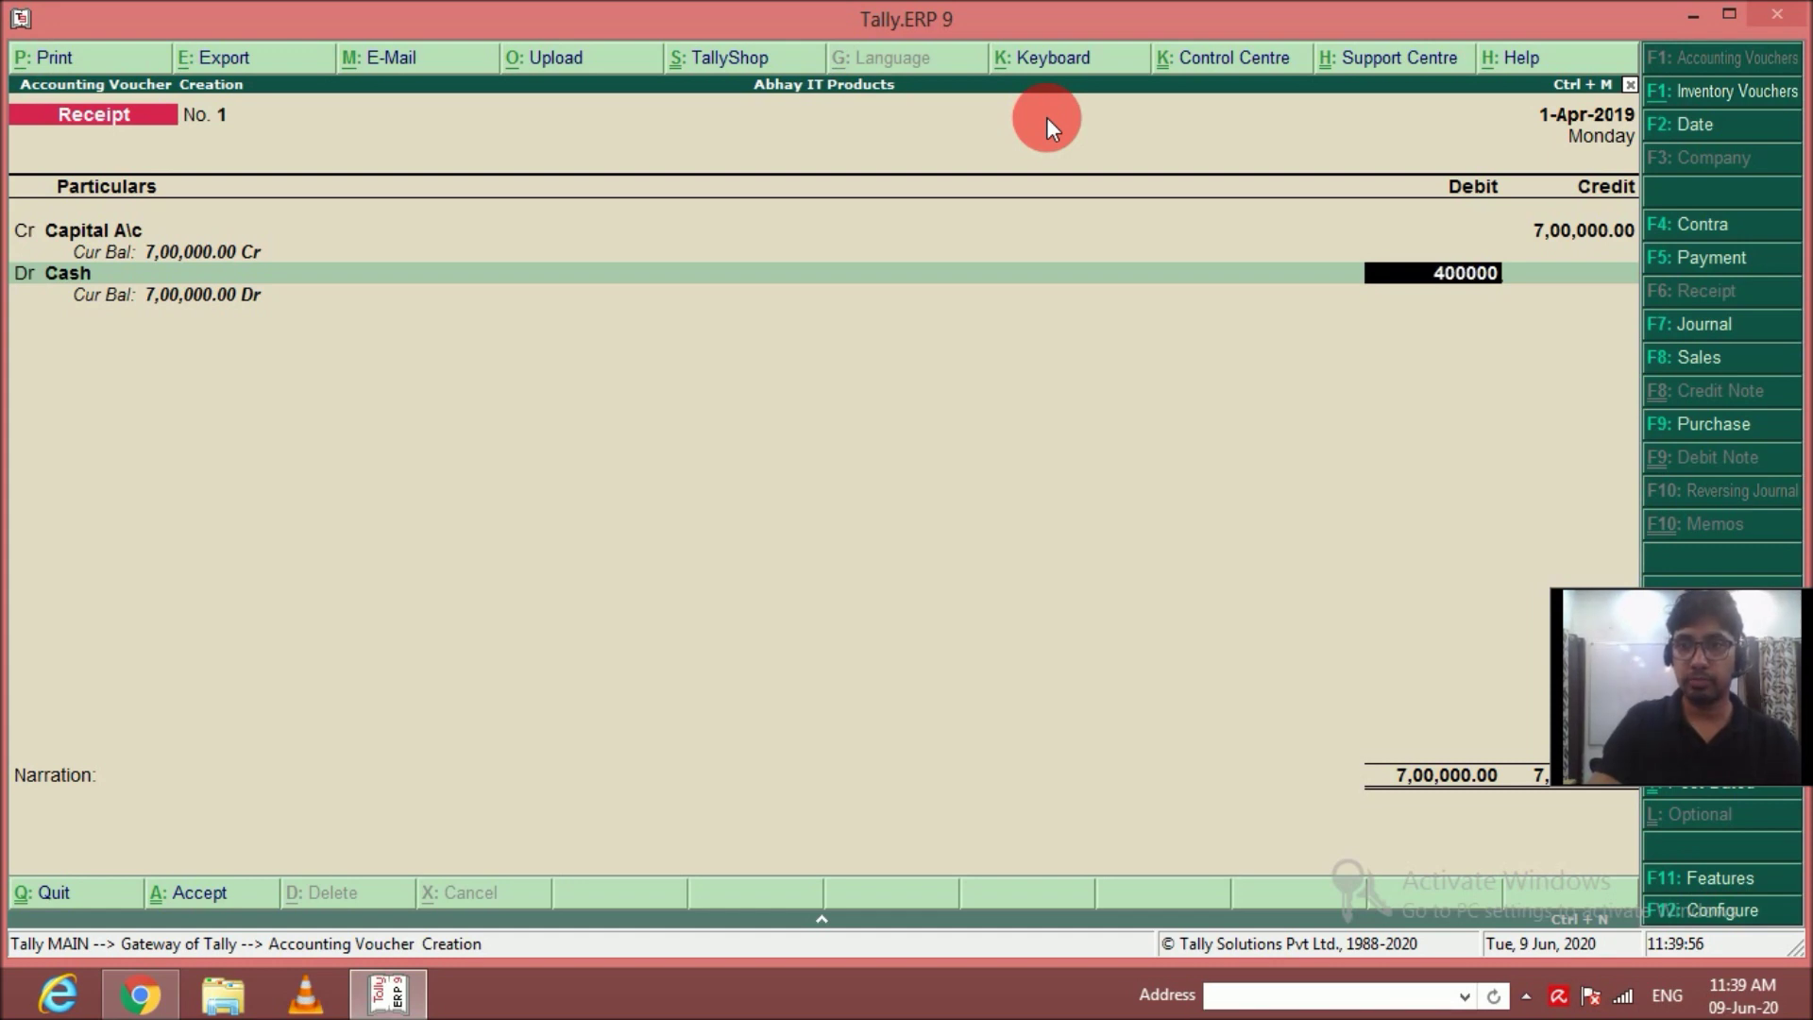
key("Return")
Create a ledger named Bank A\c under Bank Accounts for the receipt's second debit line, keeping the default bank details.
key("alt+c")
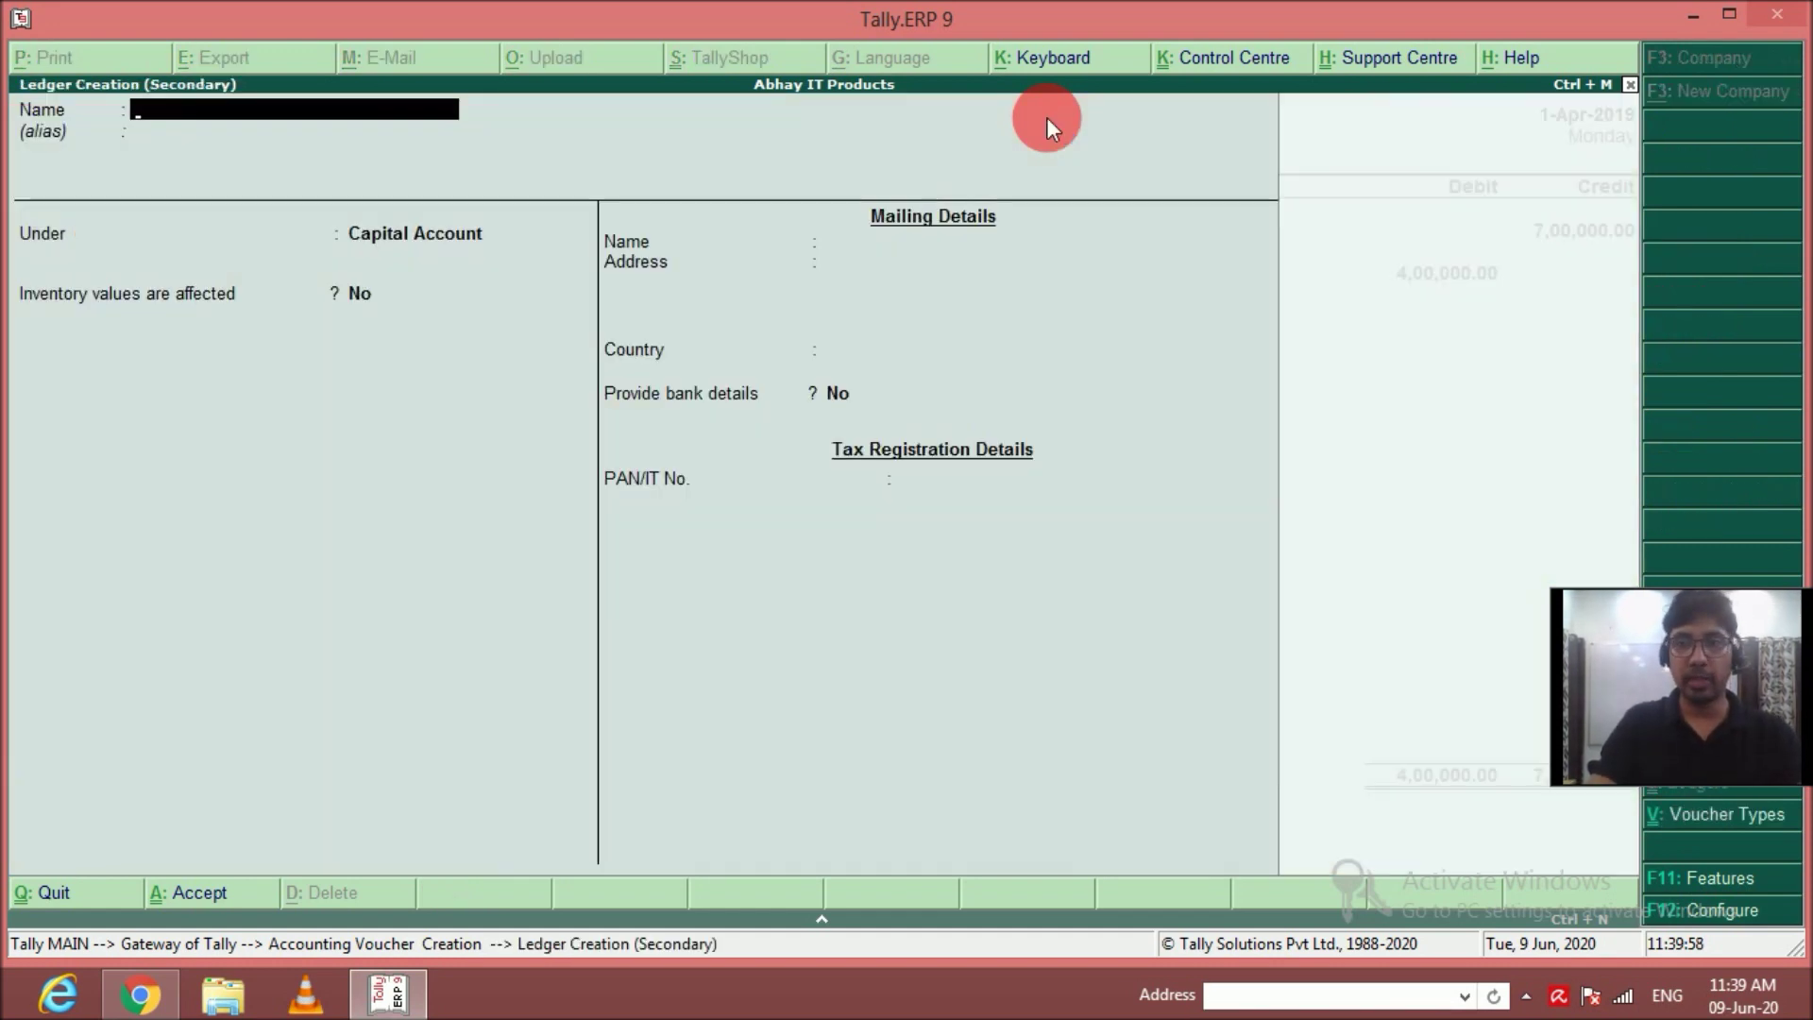
type("Bank A\\c")
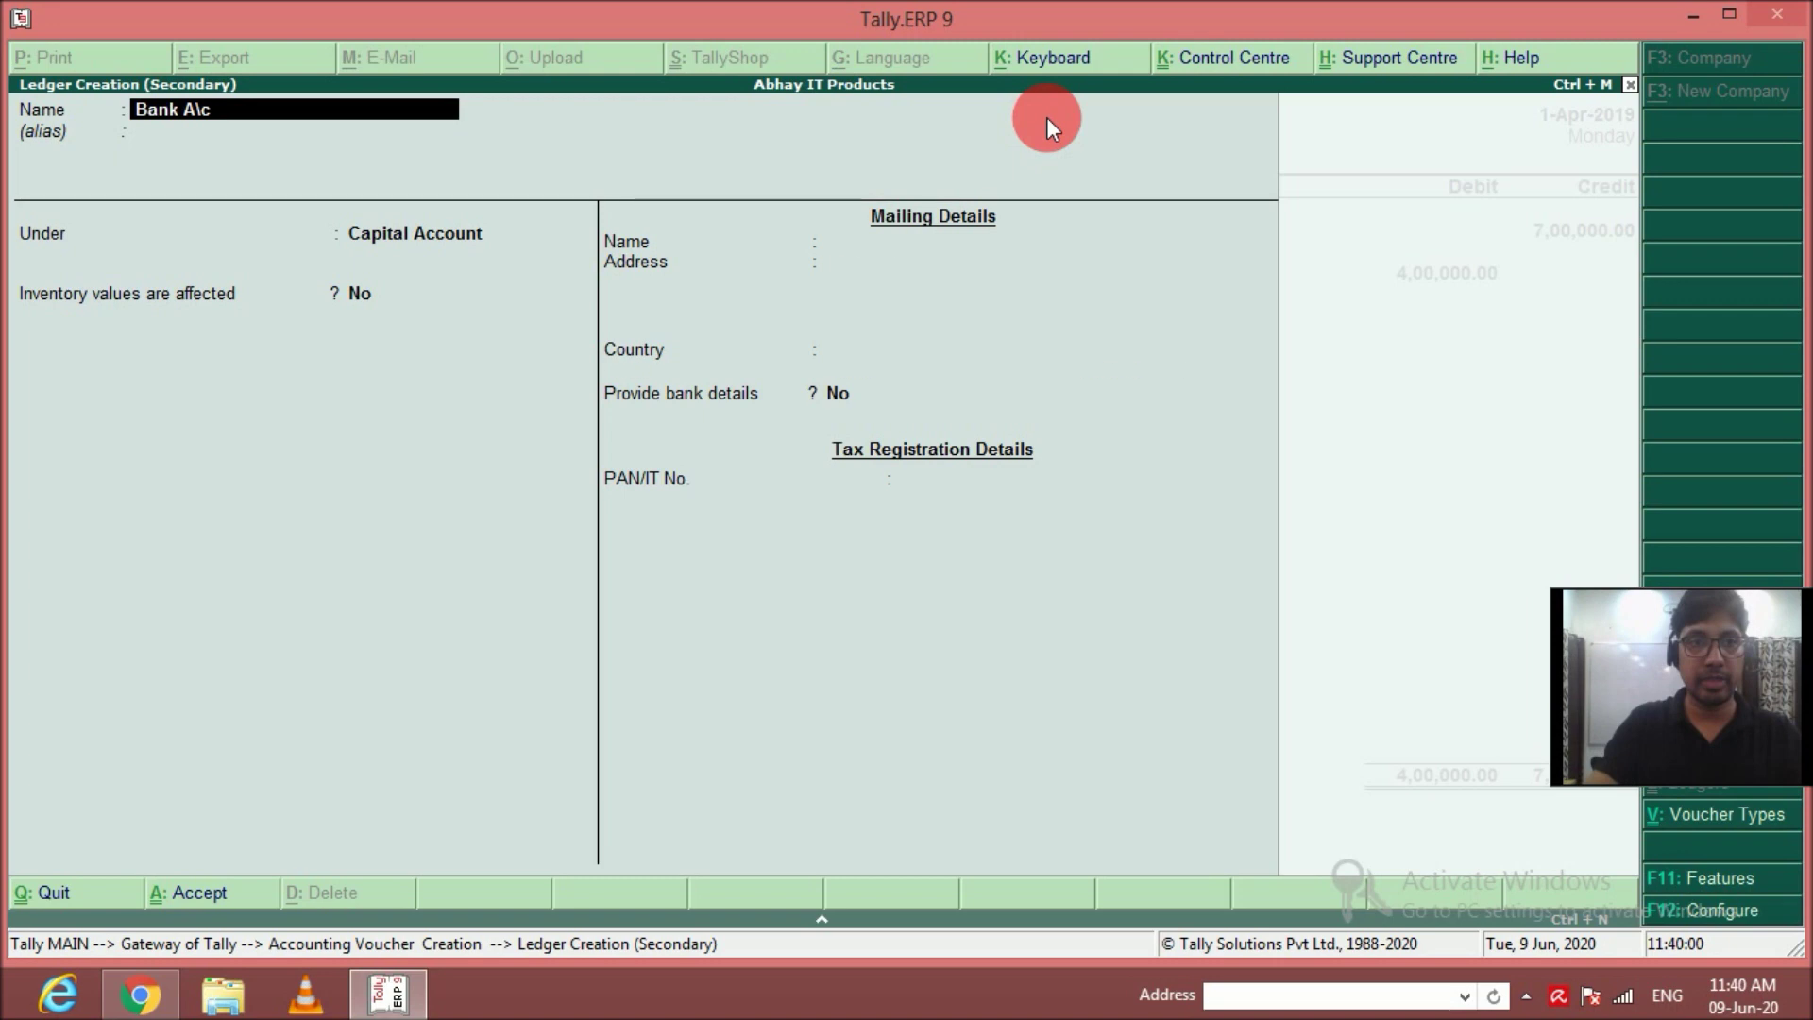
key("Return")
type("Bank")
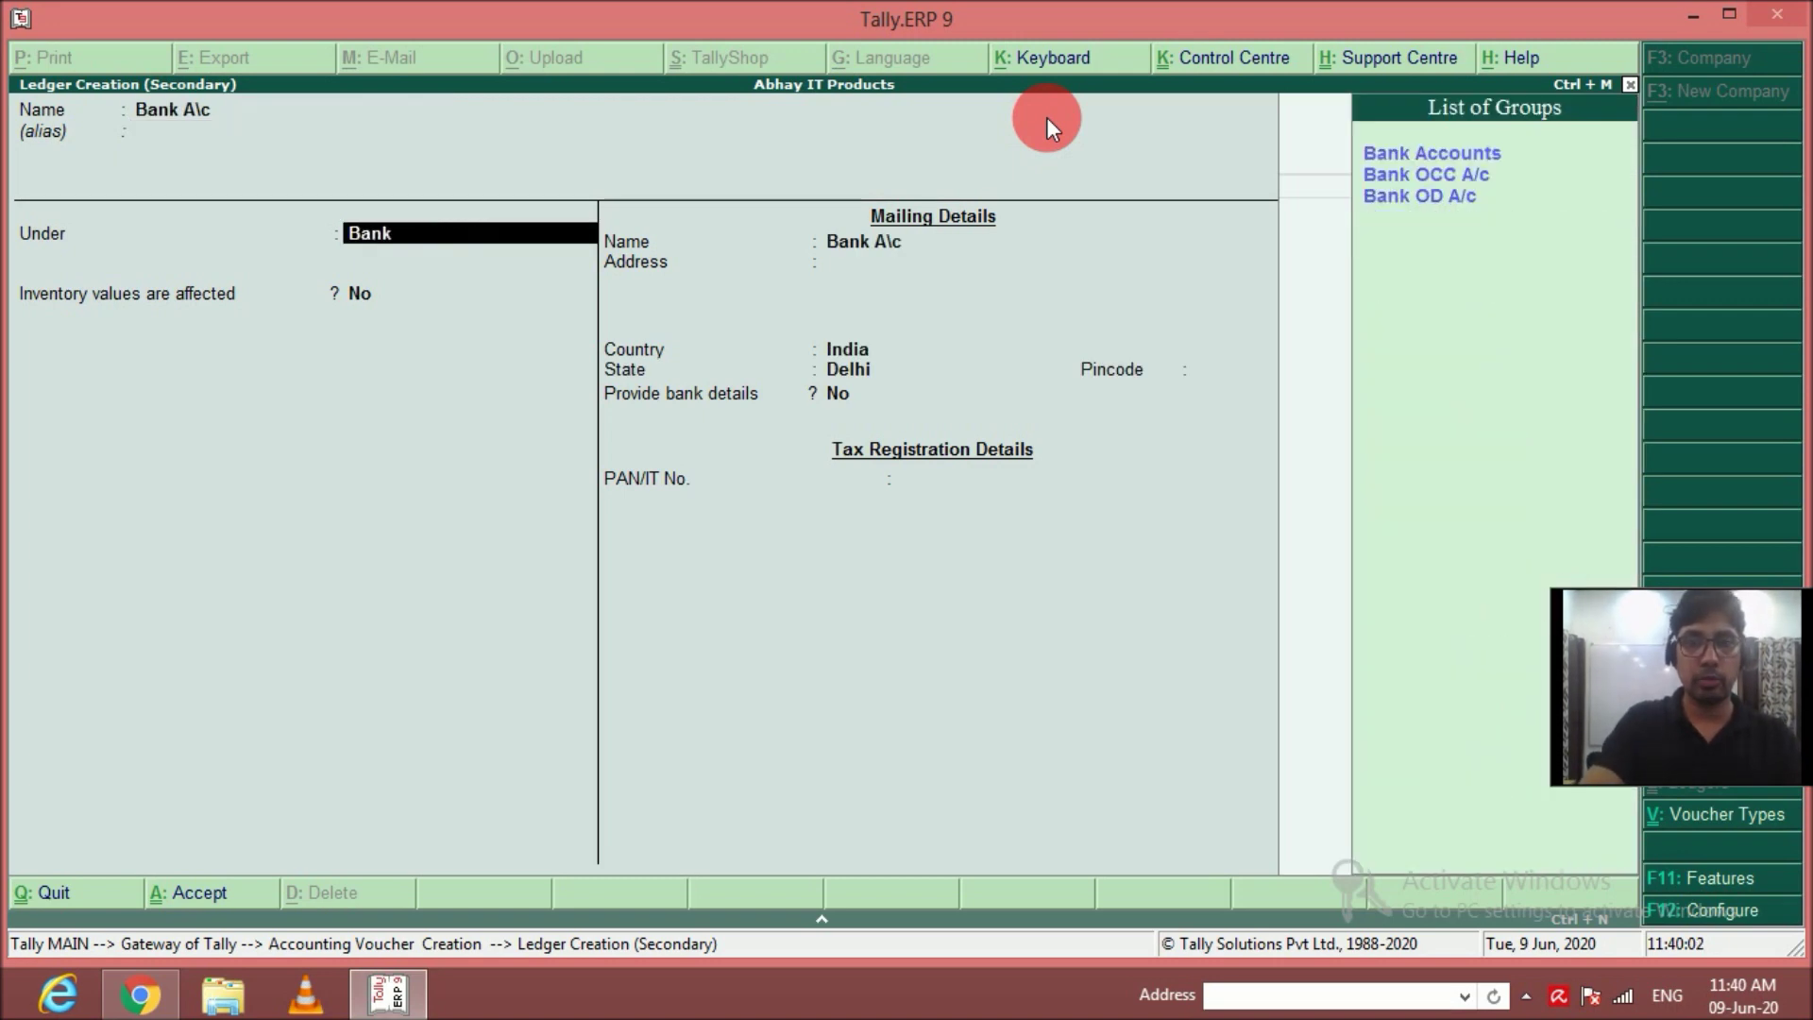
key("Return")
key("Return")
key("Return")
key("Return")
key("Return")
key("Return")
key("Return")
key("Return")
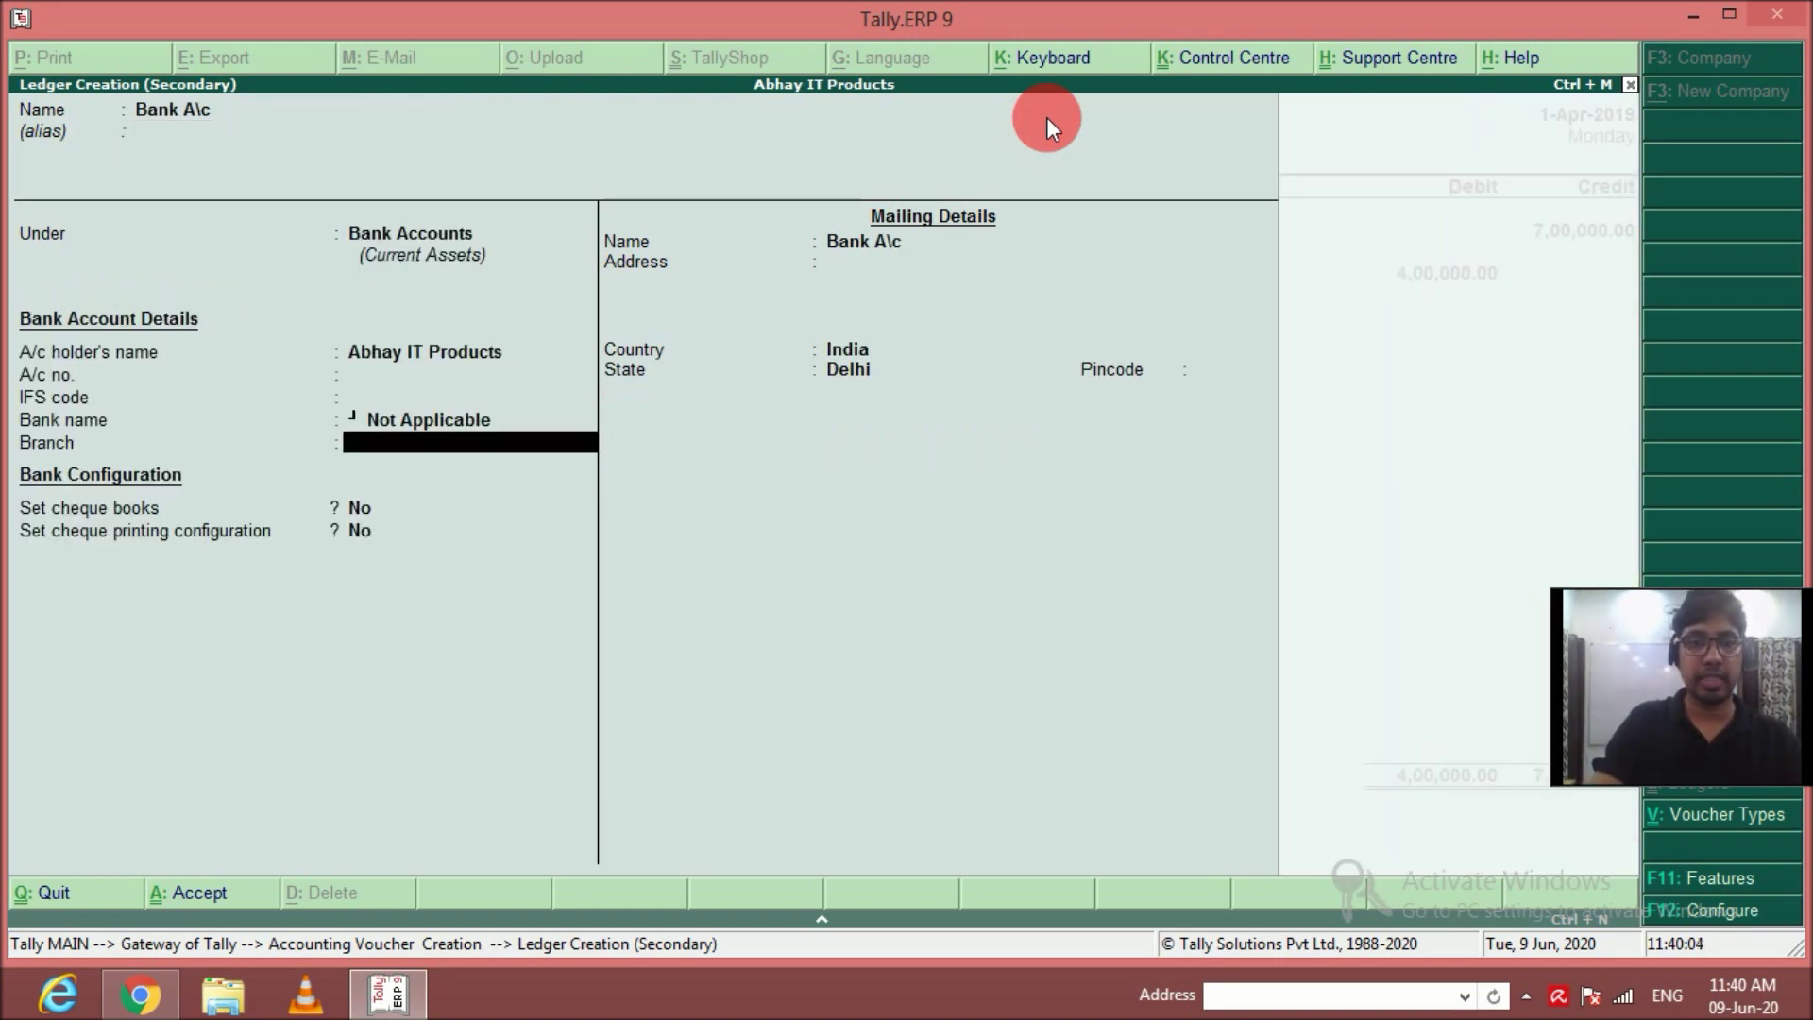
key("Return")
key("Return")
key("Return")
key("Return")
key("Return")
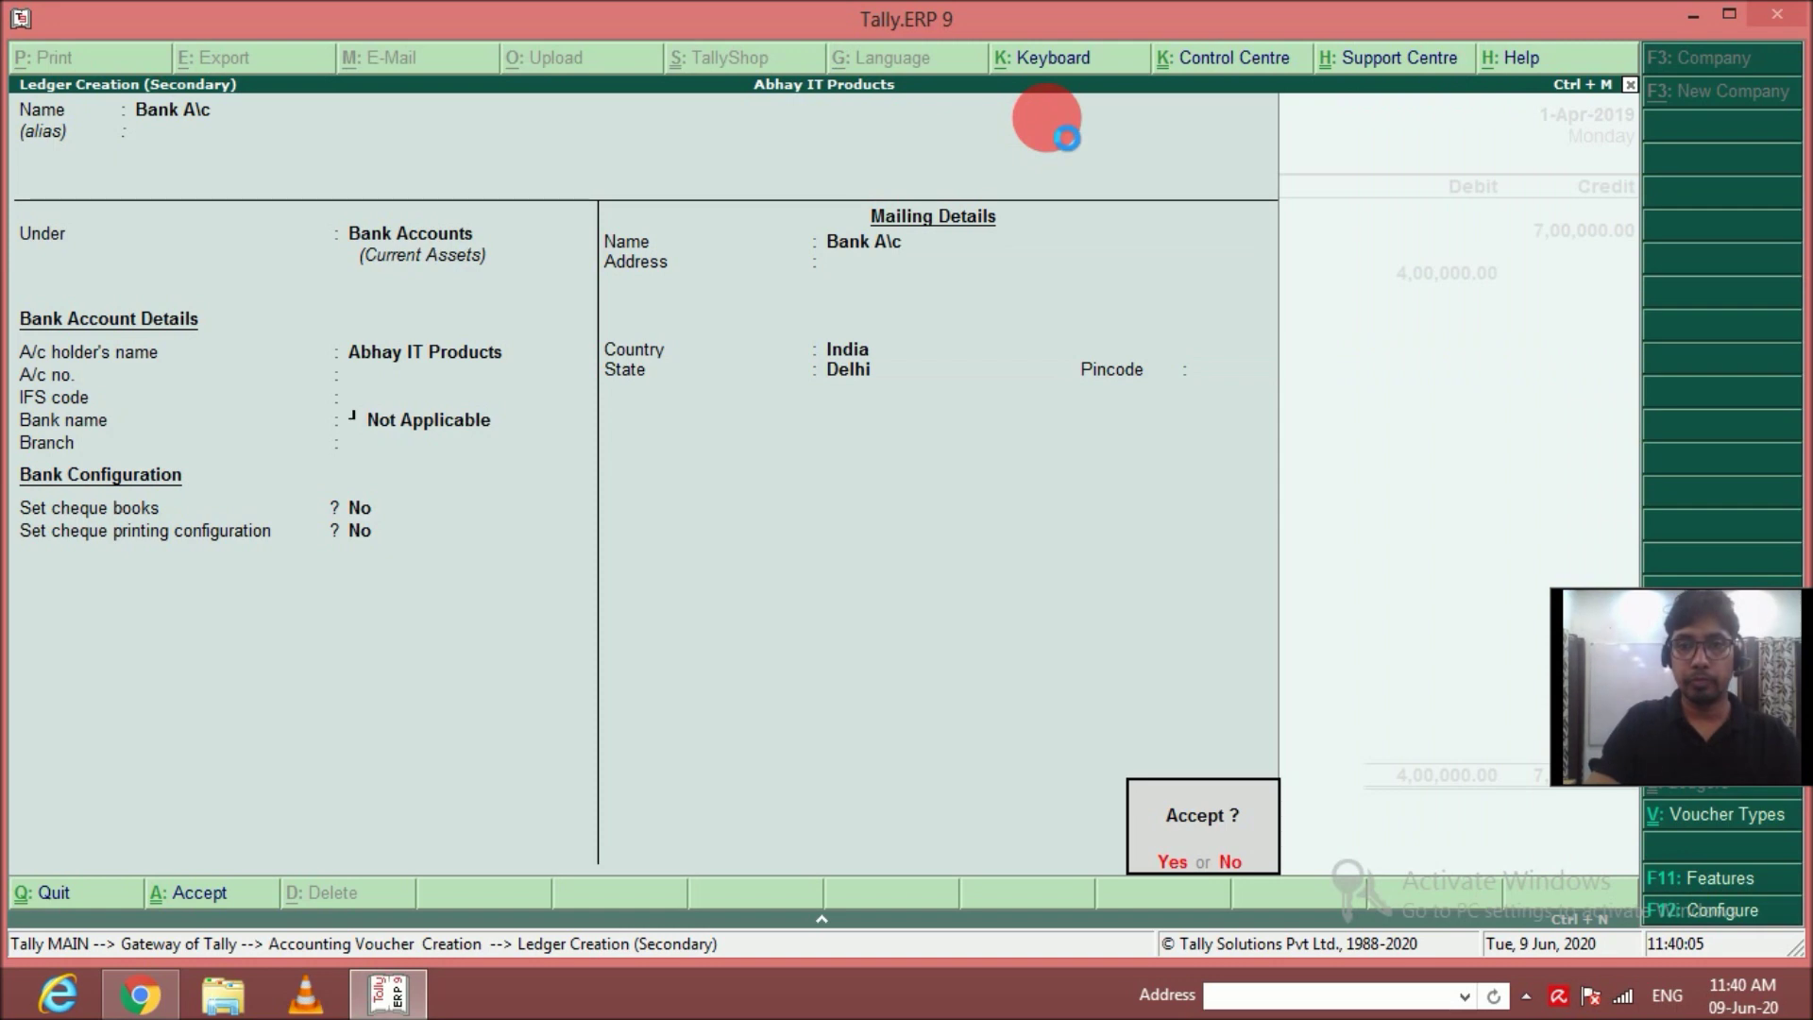
key("Return")
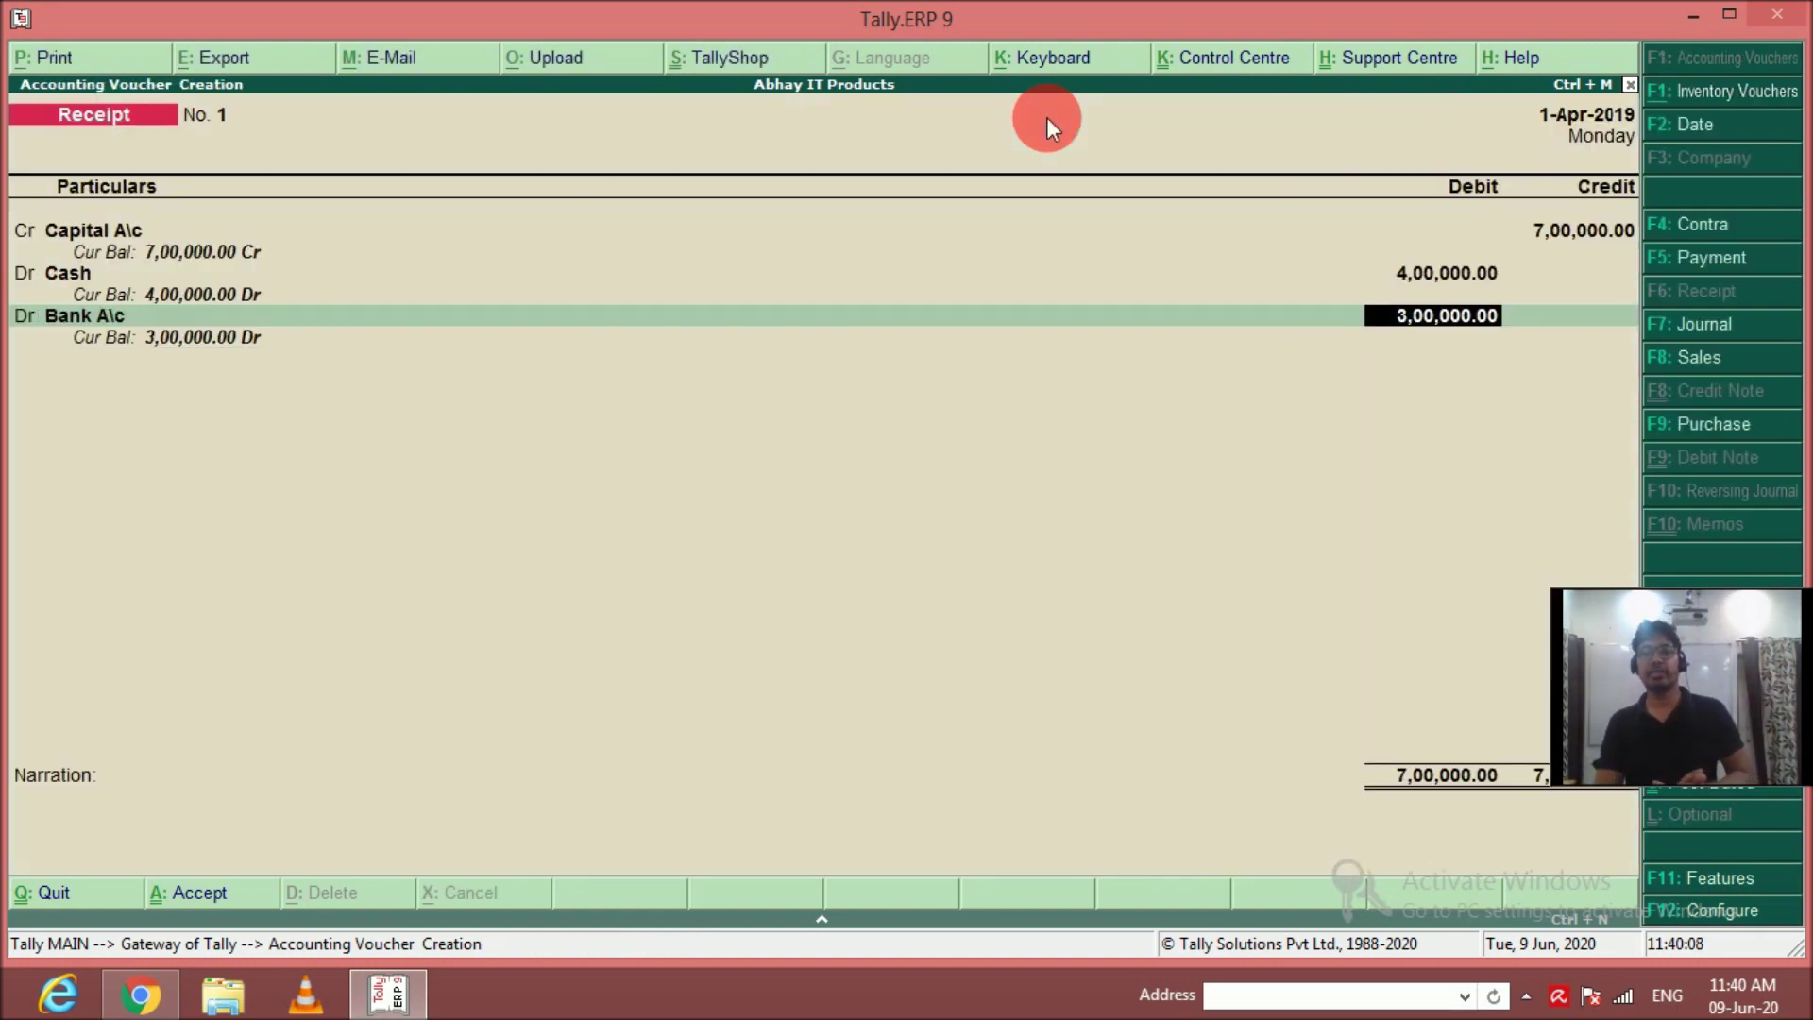
Debit Bank A\c with 3,00,000 as Cheque/DD and save the receipt with the narration "For capital introduced".
key("Return")
key("Return")
key("Return")
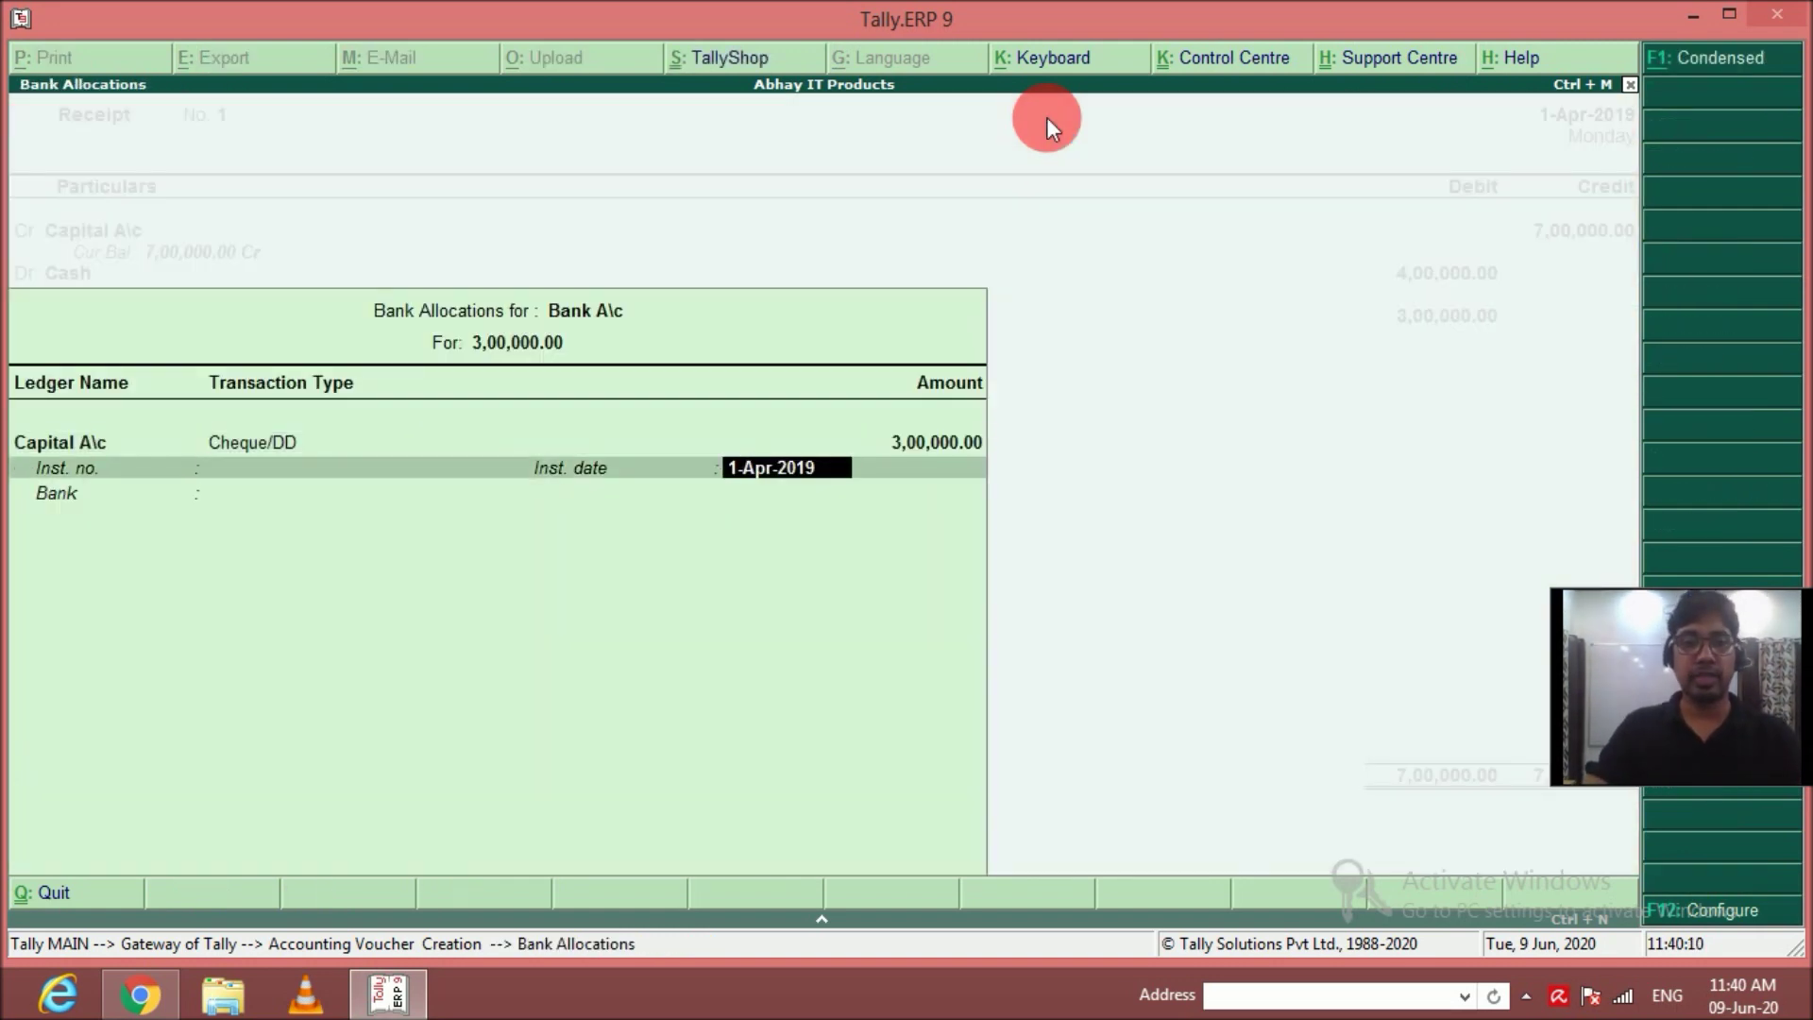
key("Return")
key("Return")
type("For capital introduced")
key("Return")
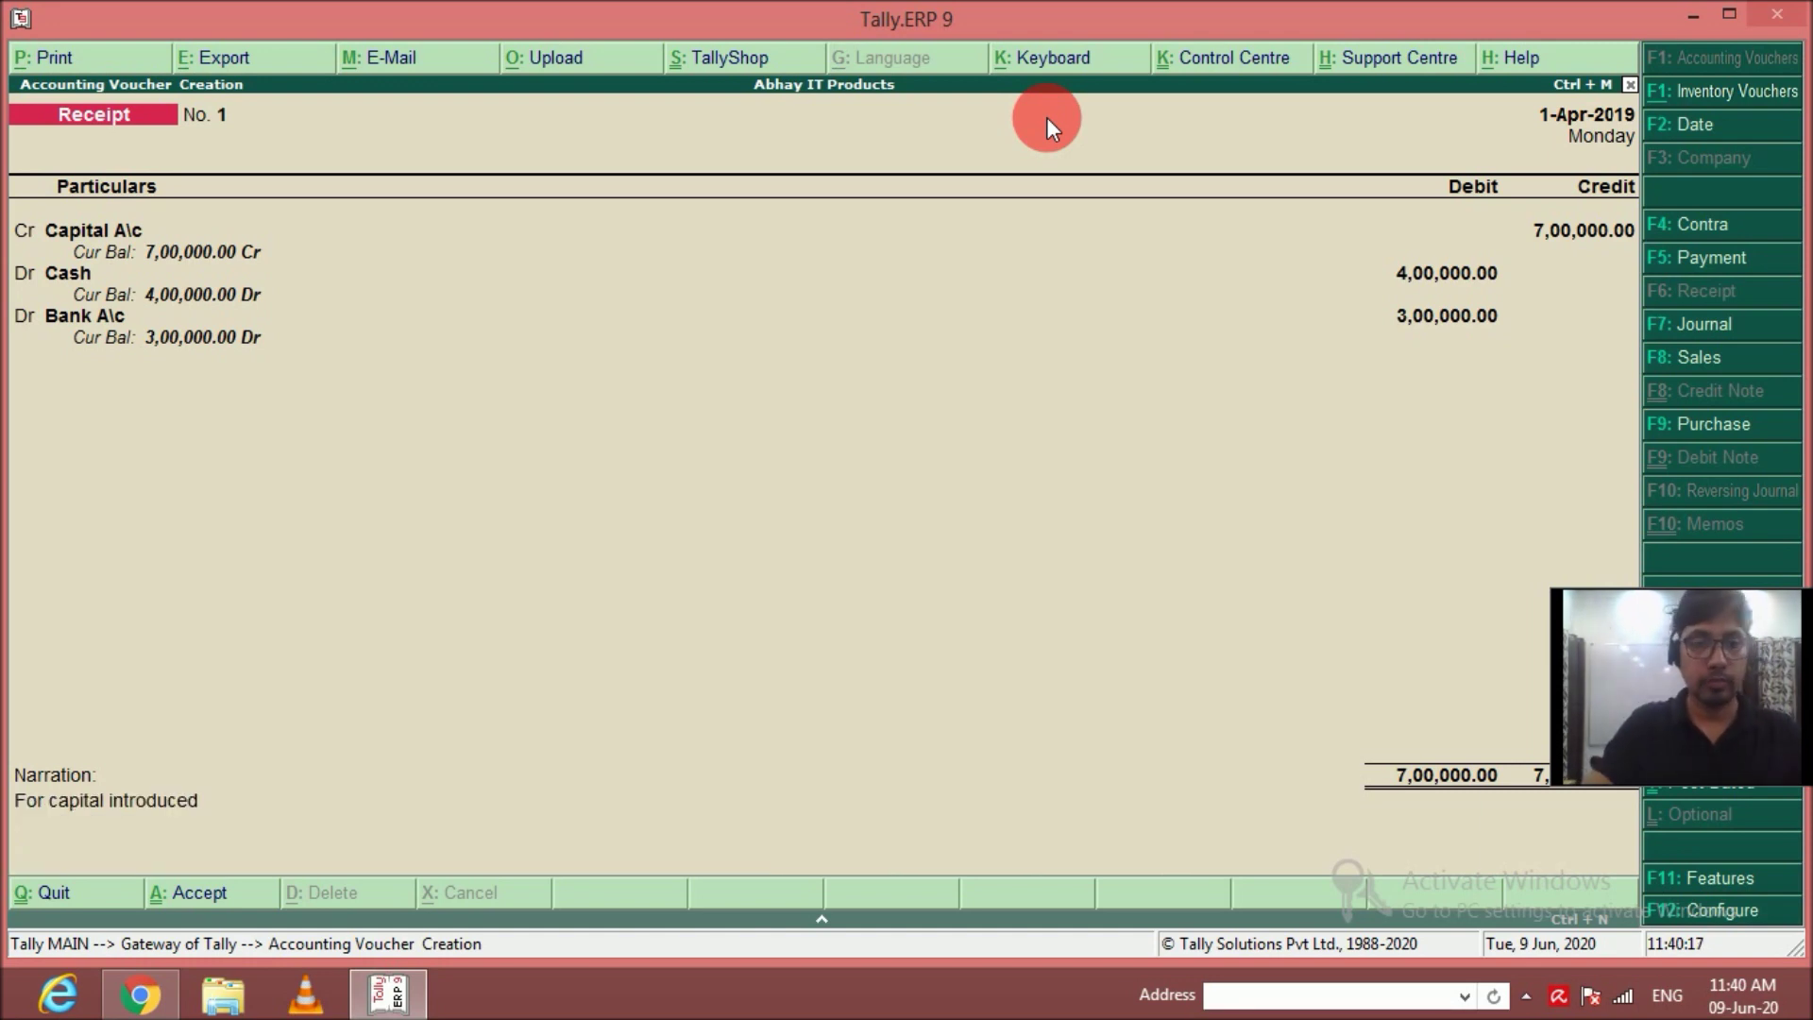
key("Return")
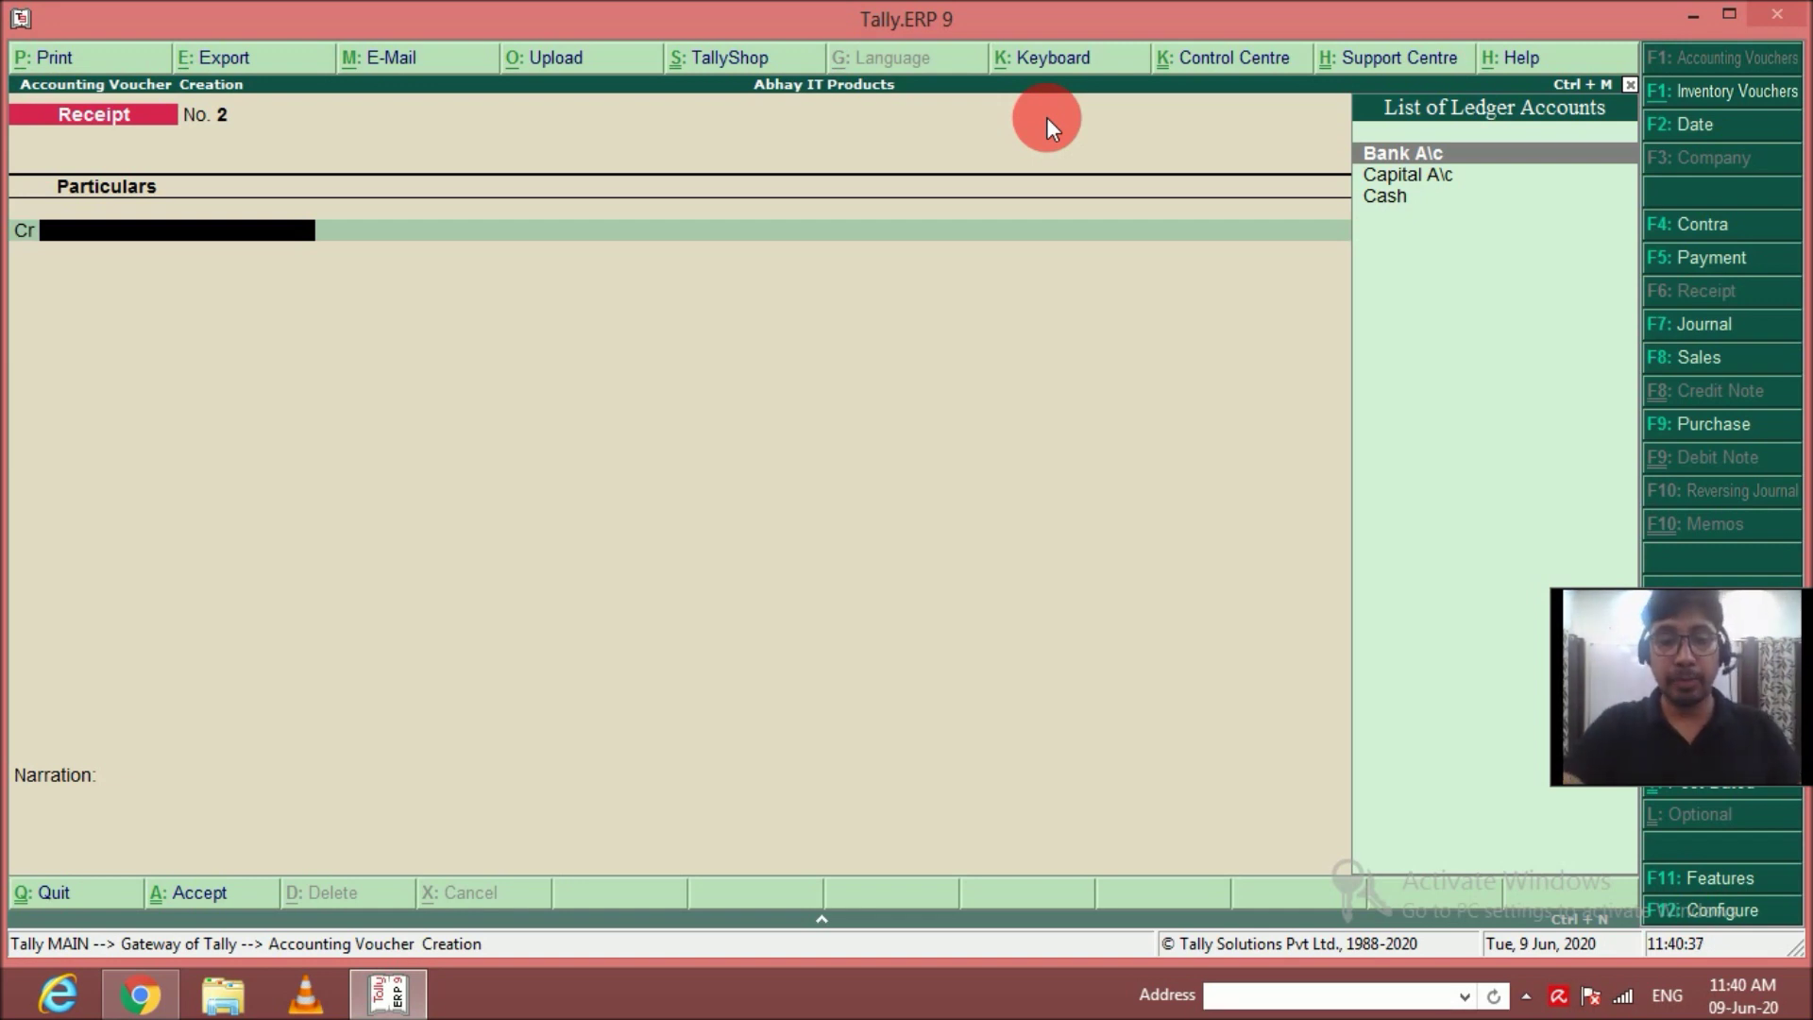
Start a purchase voucher, leaving the supplier invoice number and date blank.
key("F5")
key("F9")
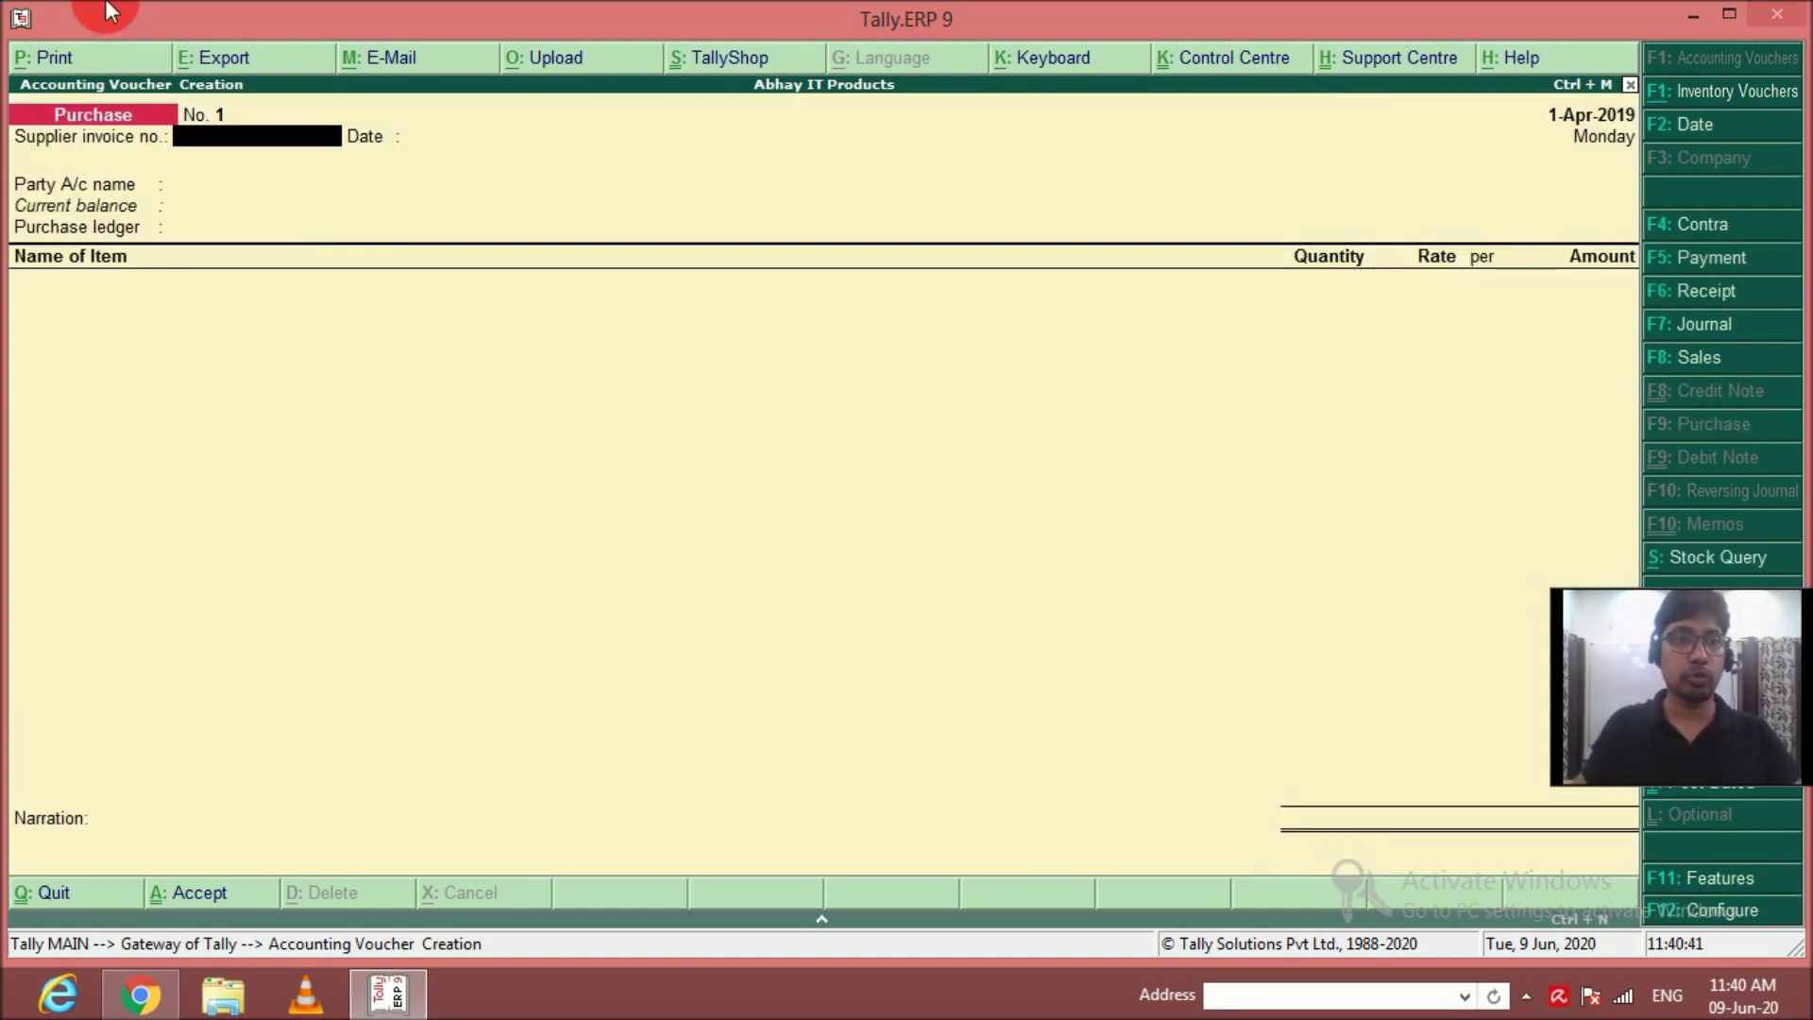
key("Return")
key("Return")
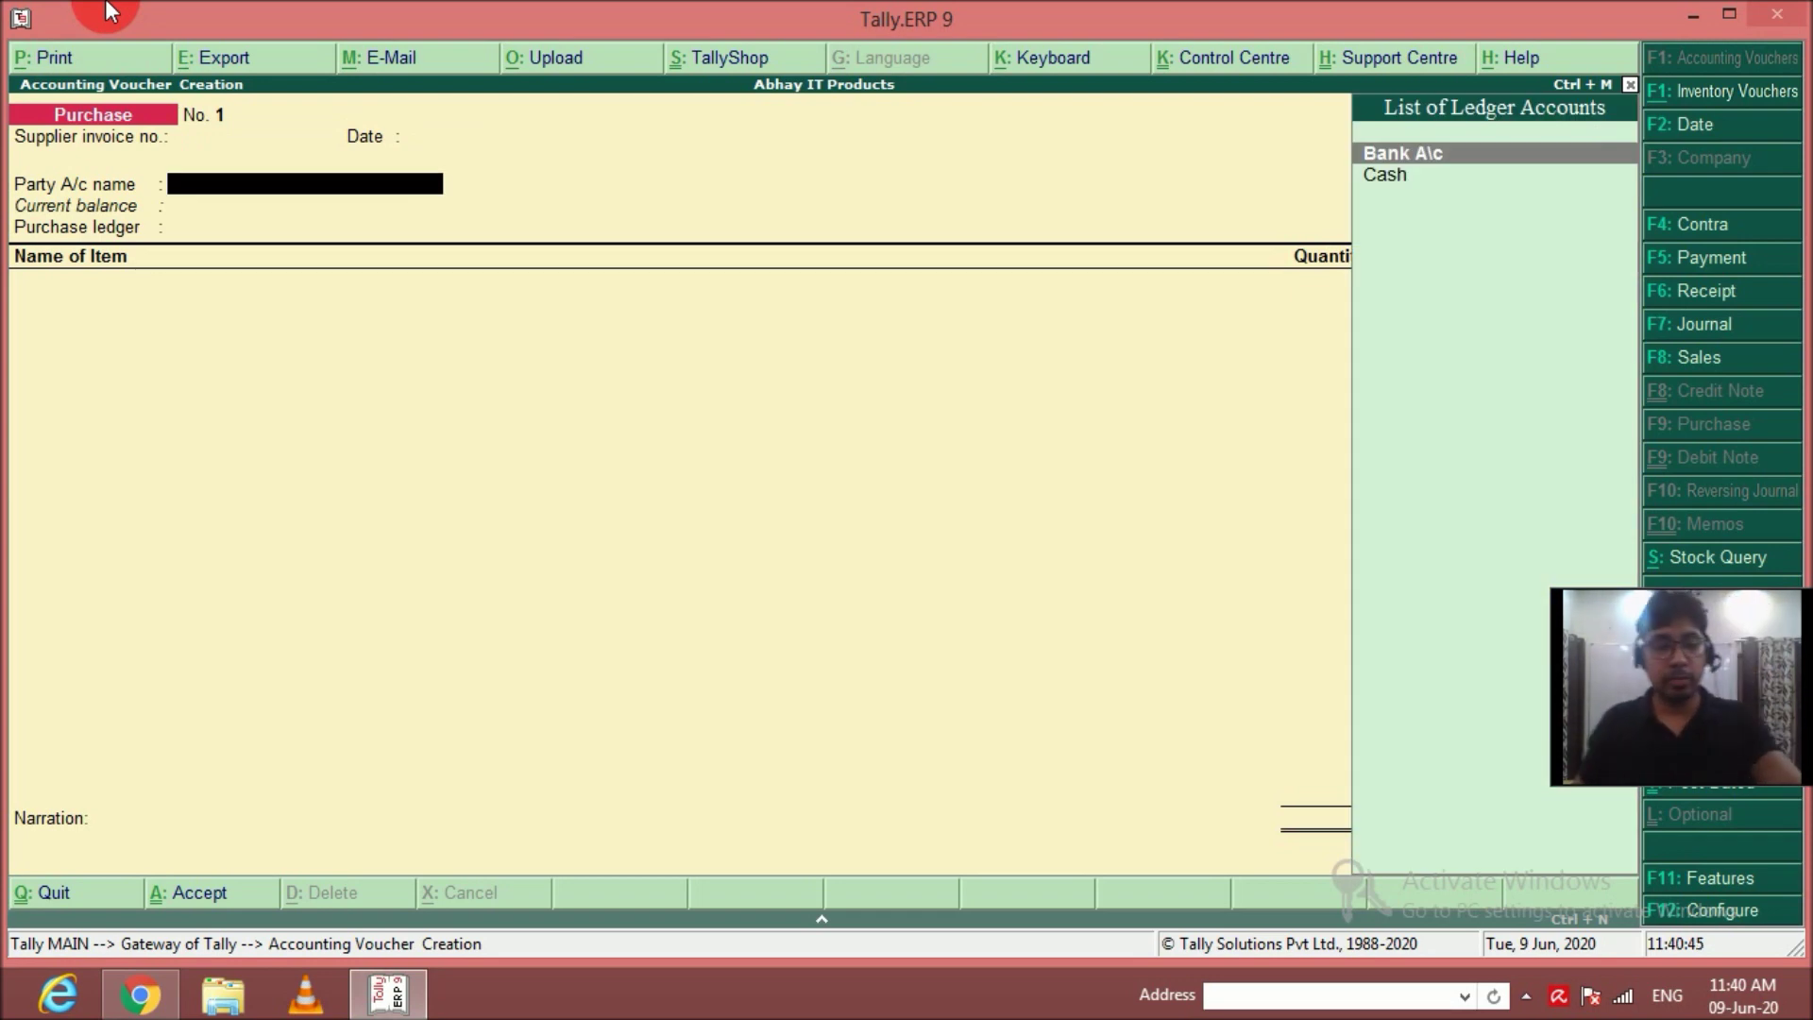
Create a supplier ledger named Cost to Cost Computers under Sundry Creditors as the purchase voucher's party account.
key("alt+c")
type("Cost")
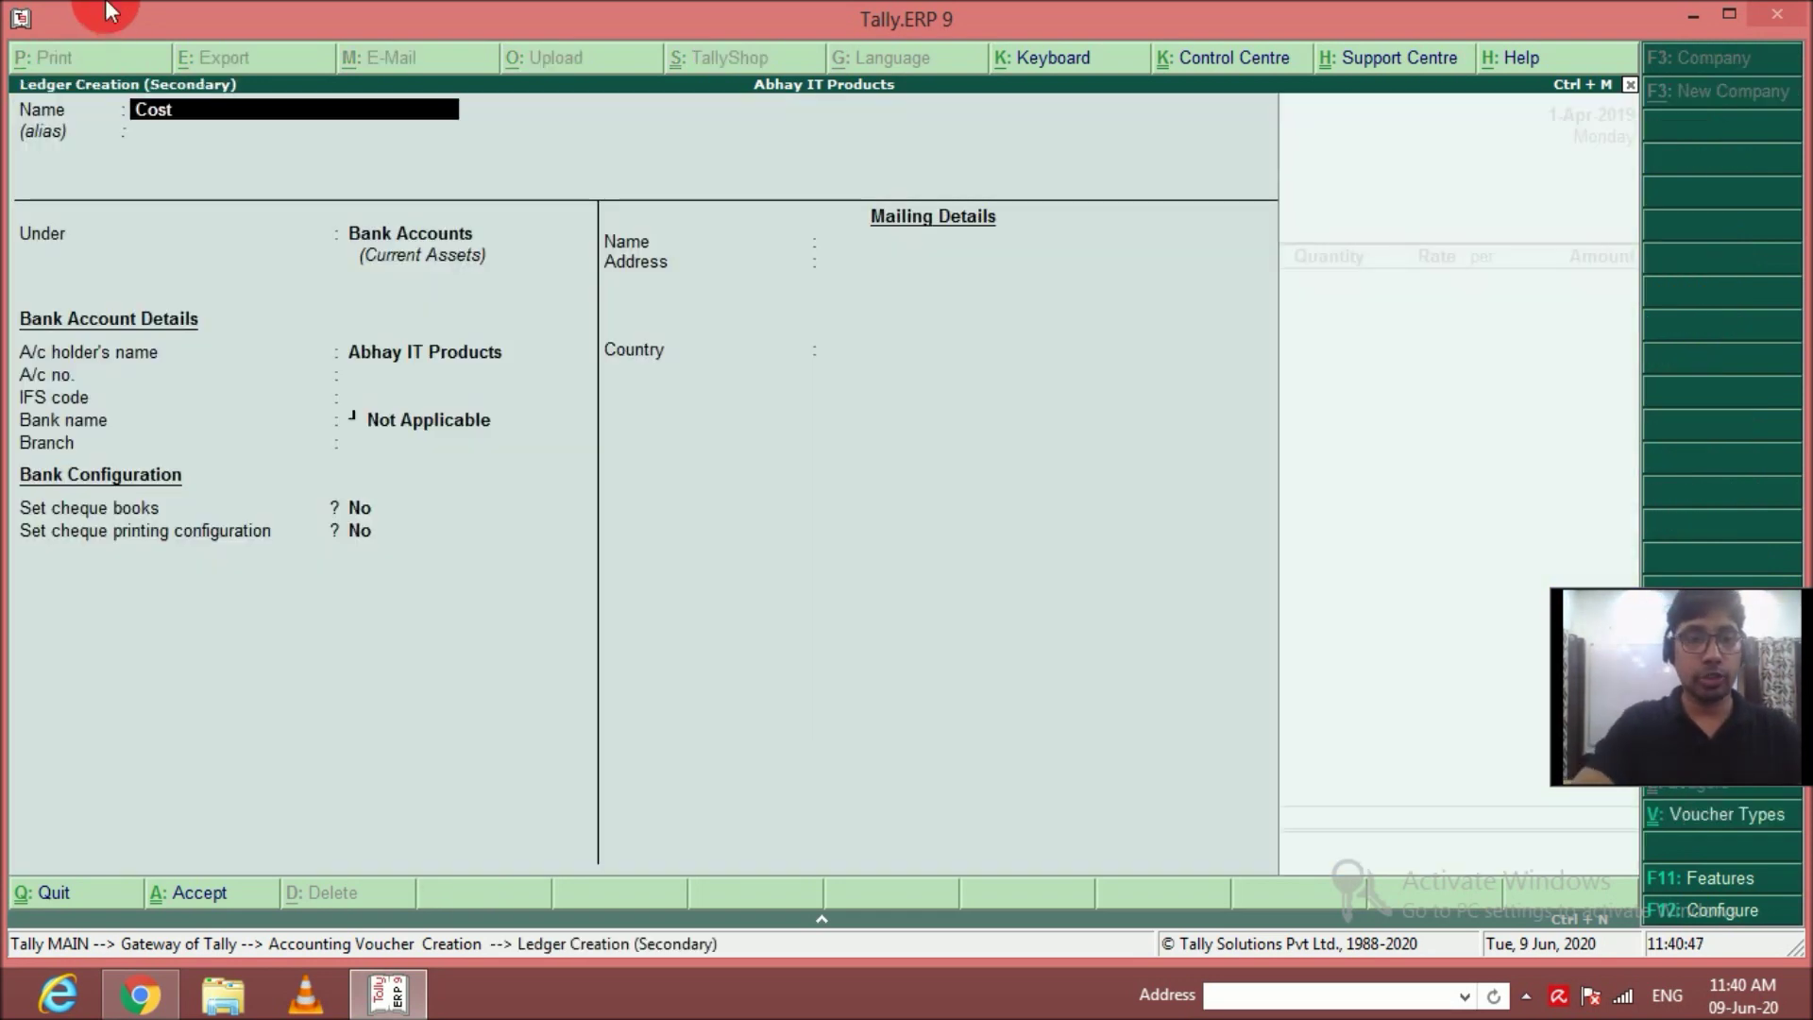
type(" to cost")
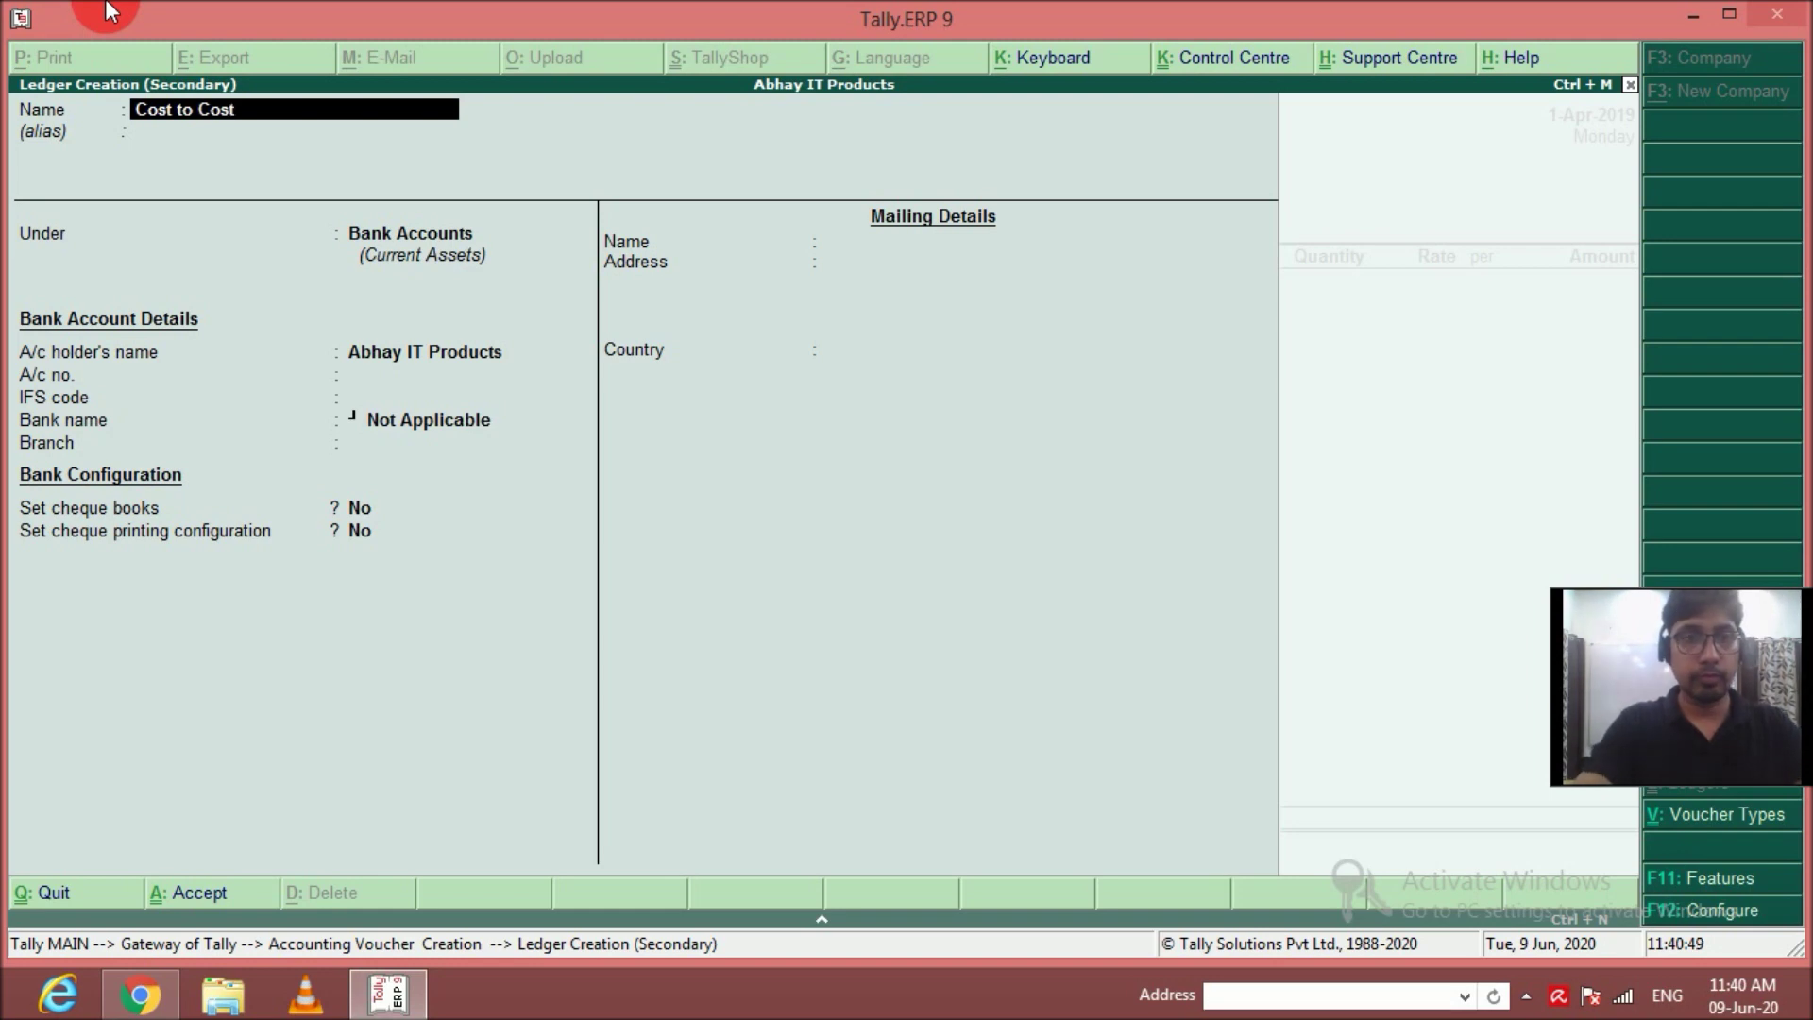
type(" Computers")
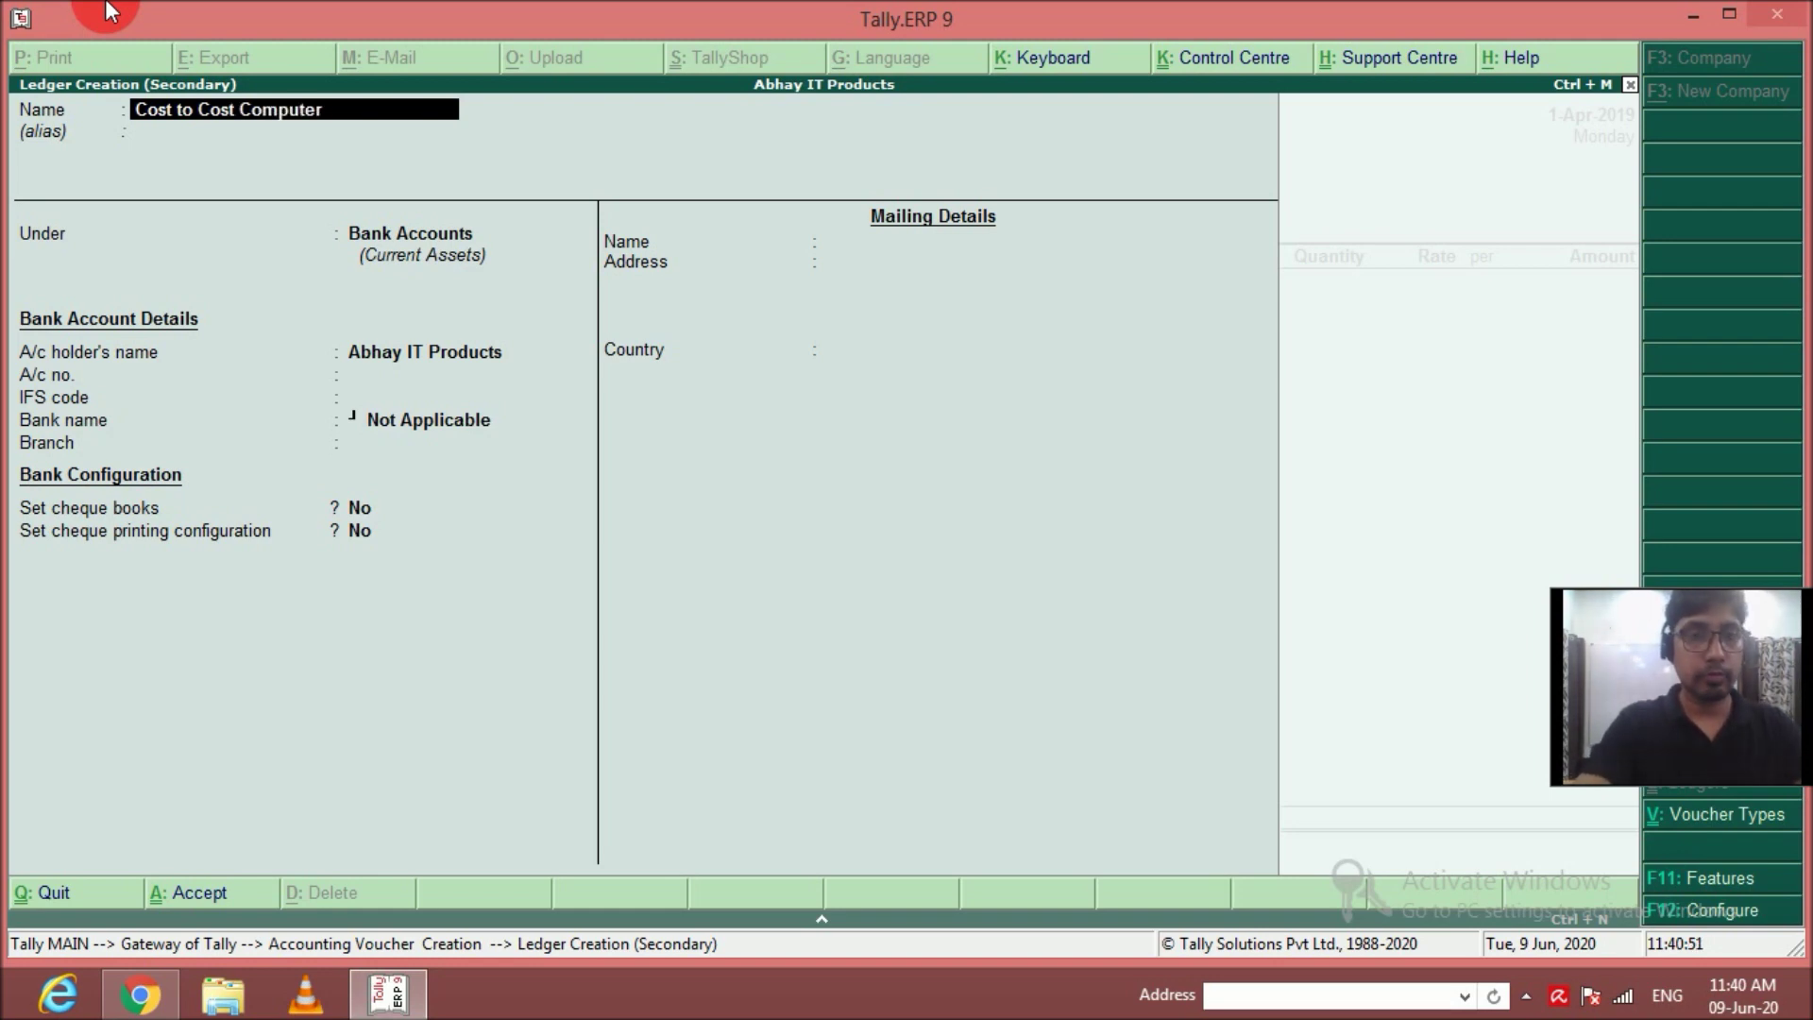
key("Return")
key("Return")
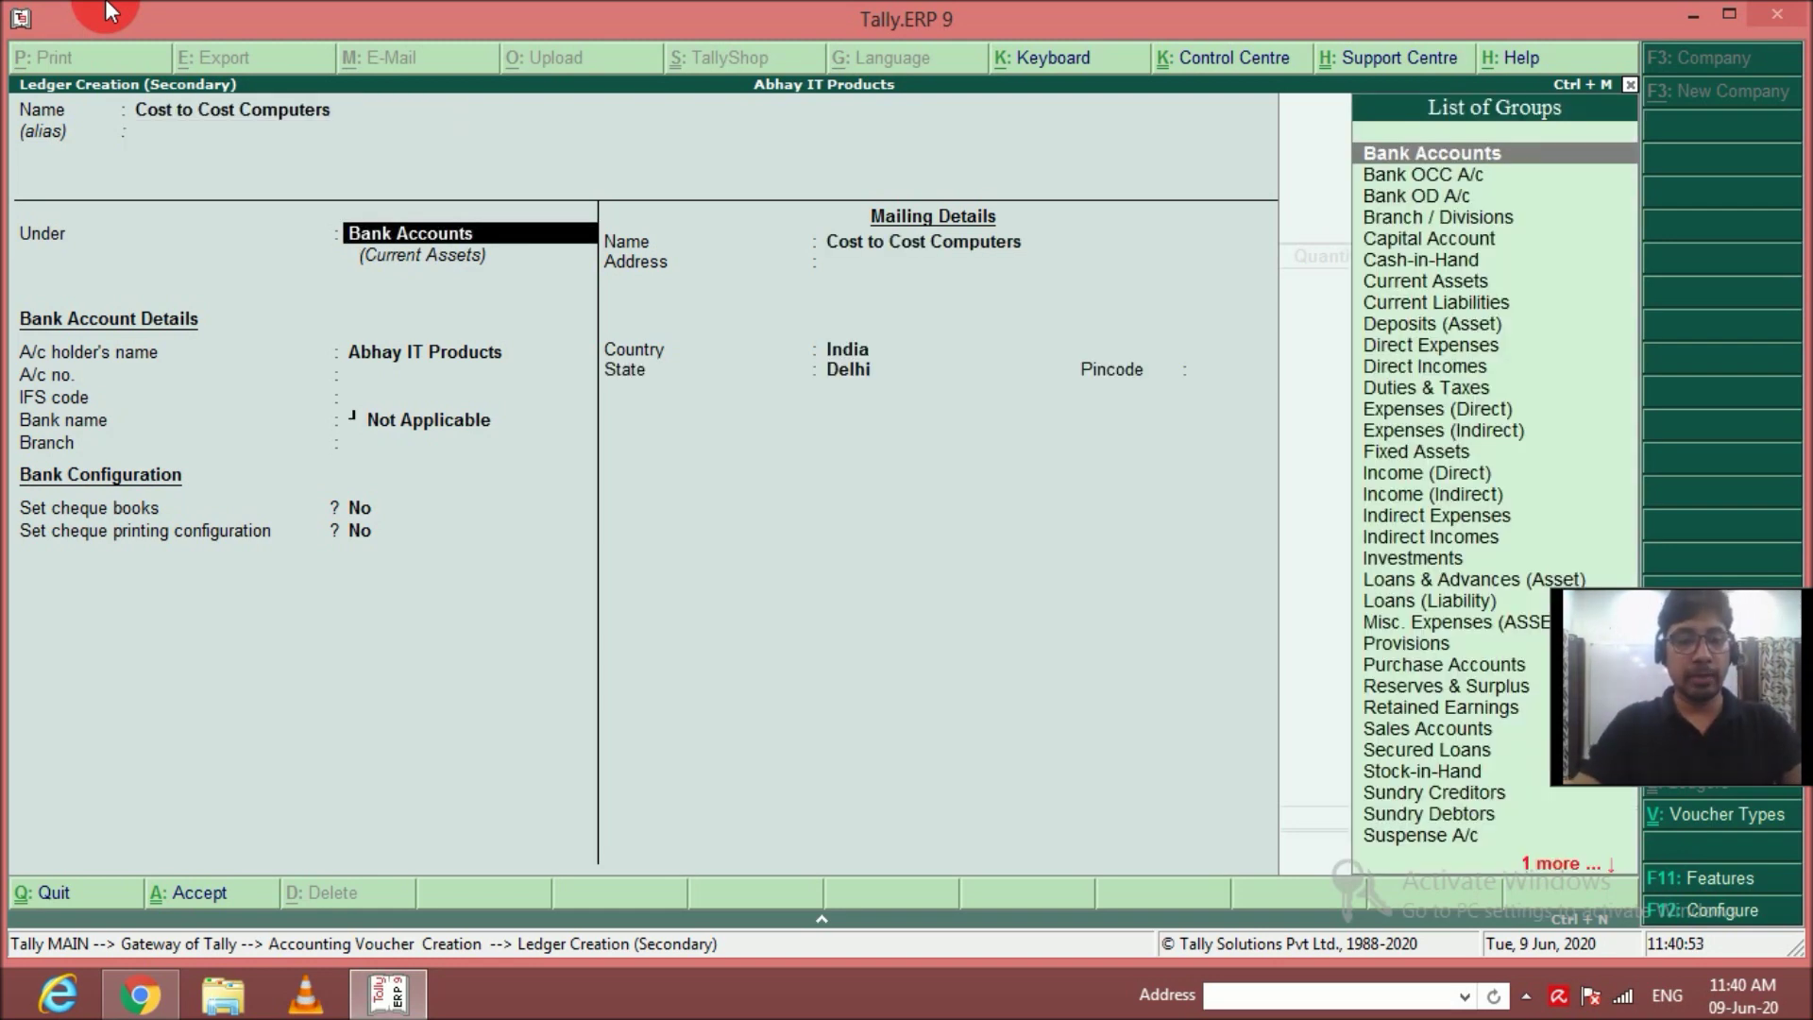
type("Sund")
key("Return")
key("Return")
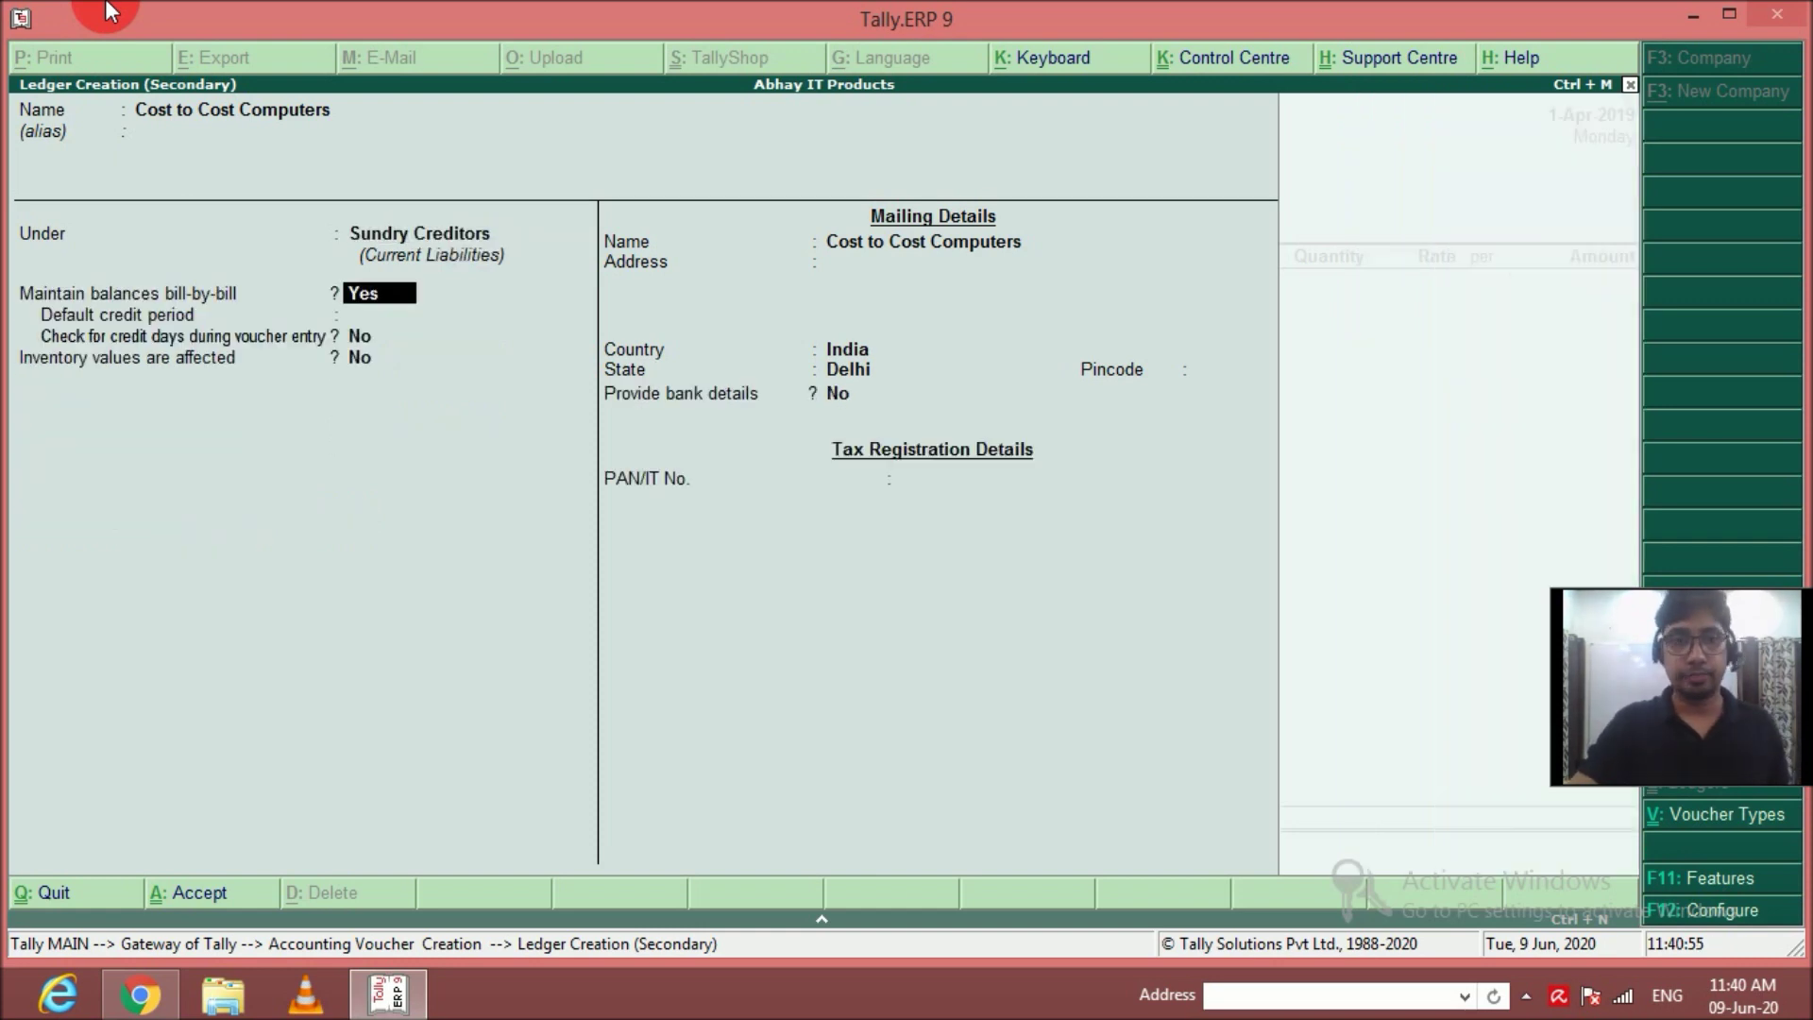
key("Return")
key("Return")
key("ctrl+a")
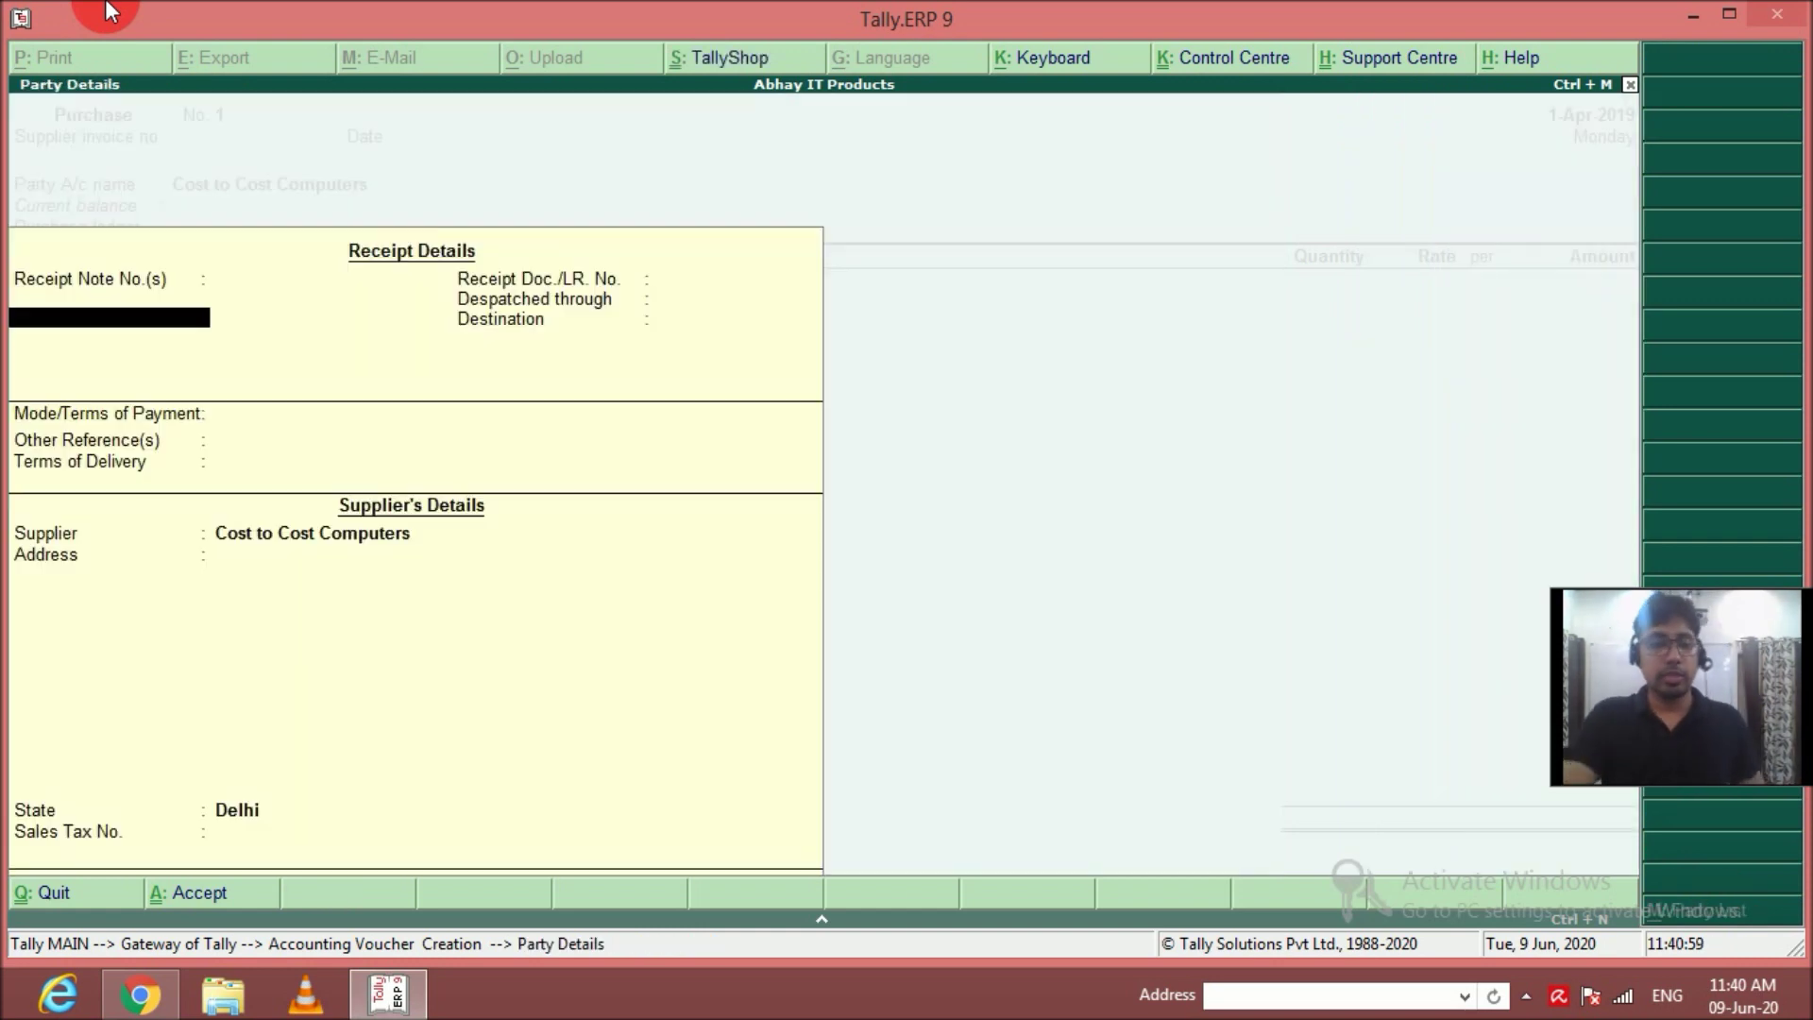
Accept the party details as they are and create a ledger named Purchases under Purchase Accounts as the voucher's purchase ledger.
key("ctrl+a")
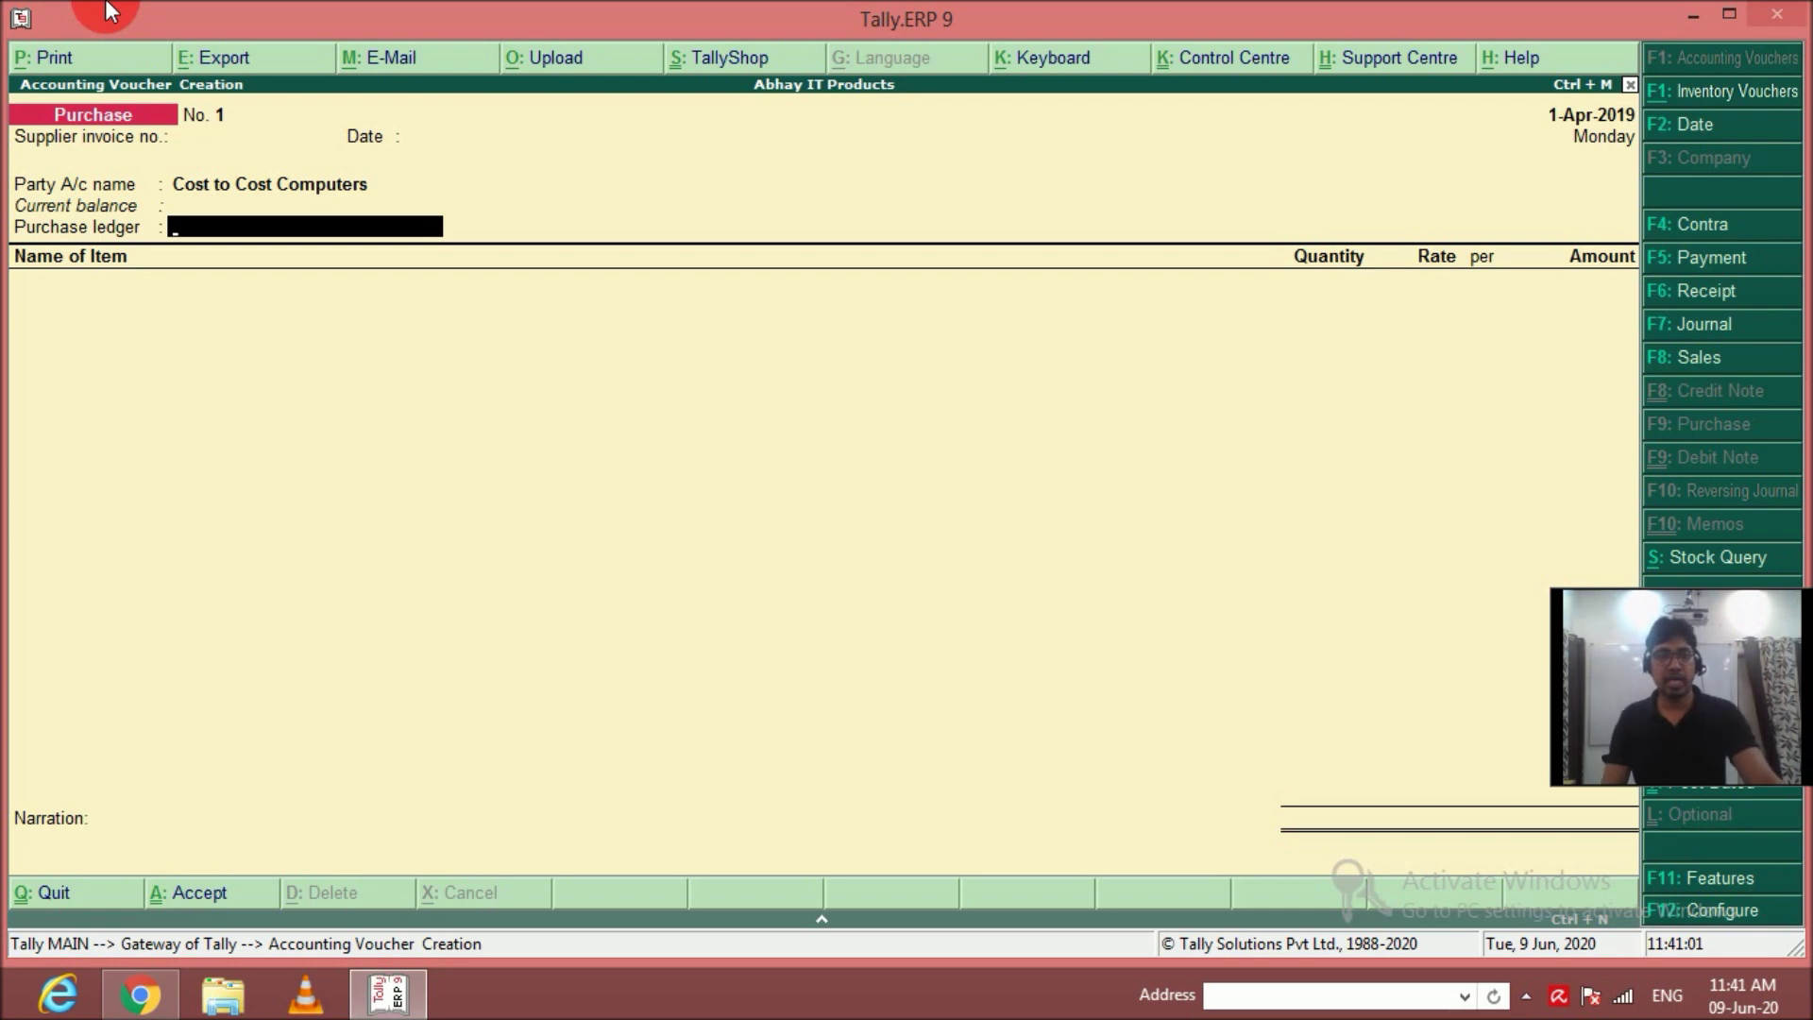
key("alt+c")
type("Purchases")
key("Return")
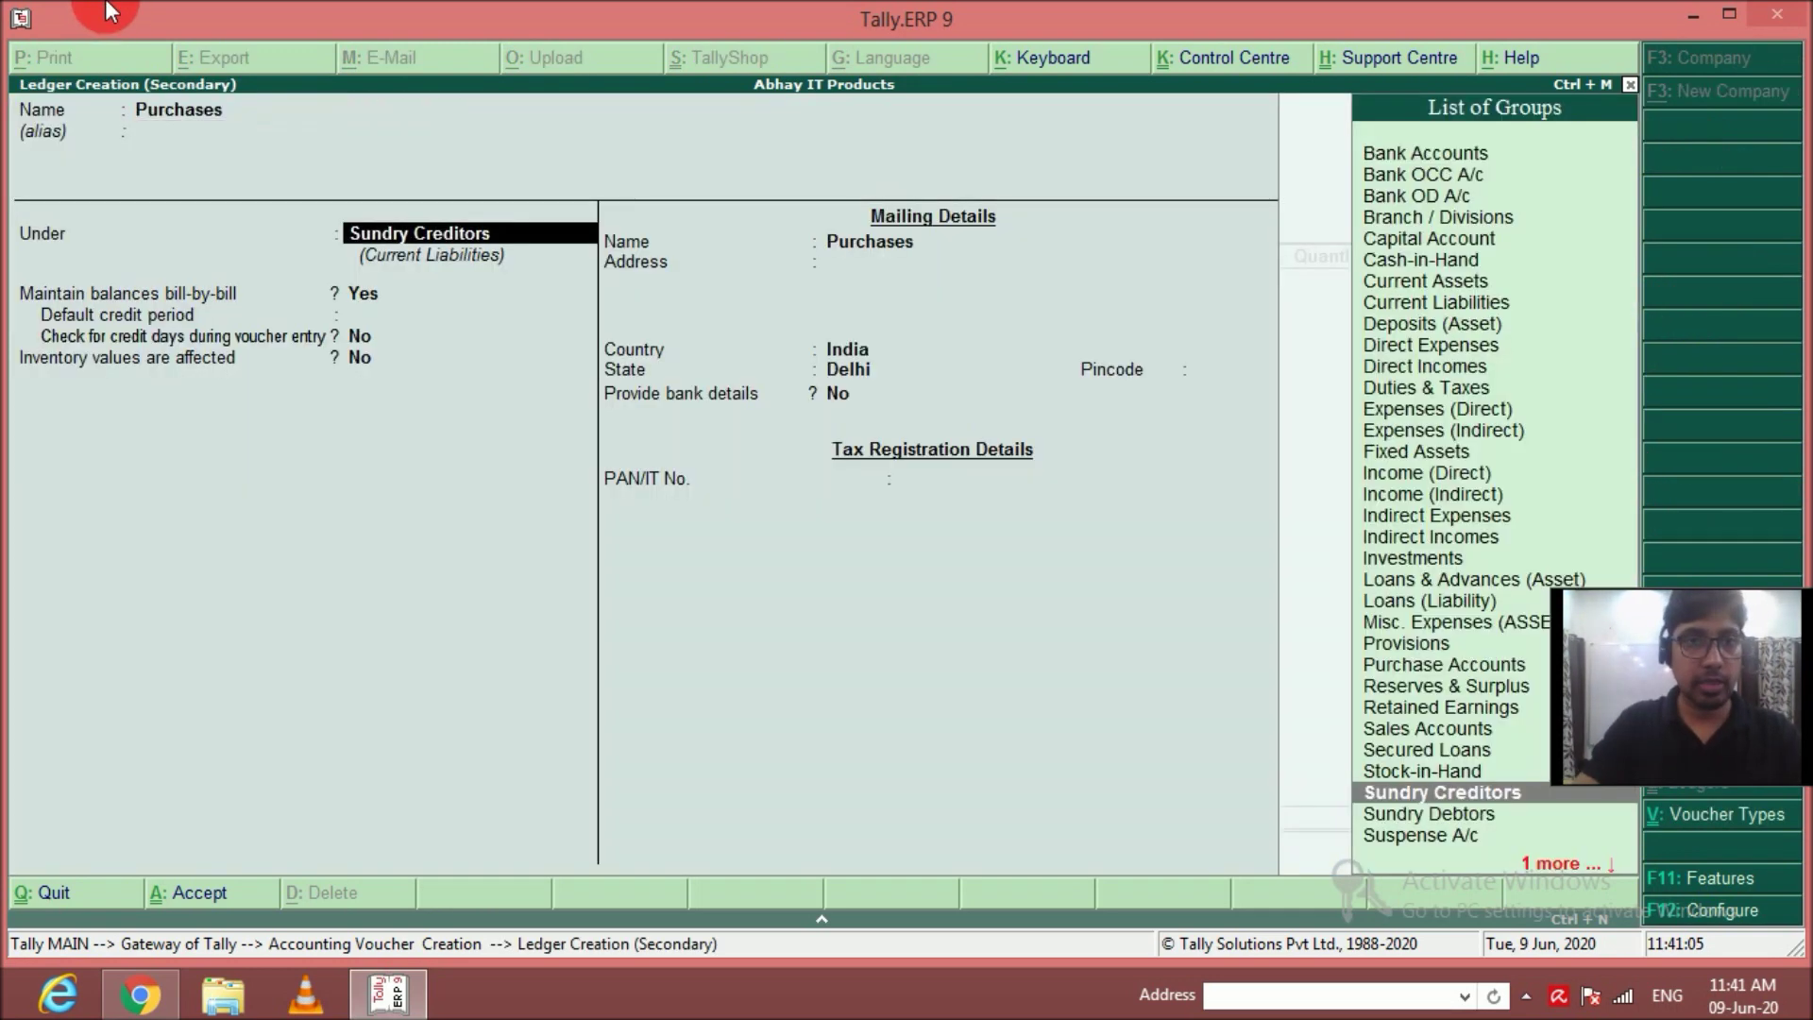
type("Pur")
key("Return")
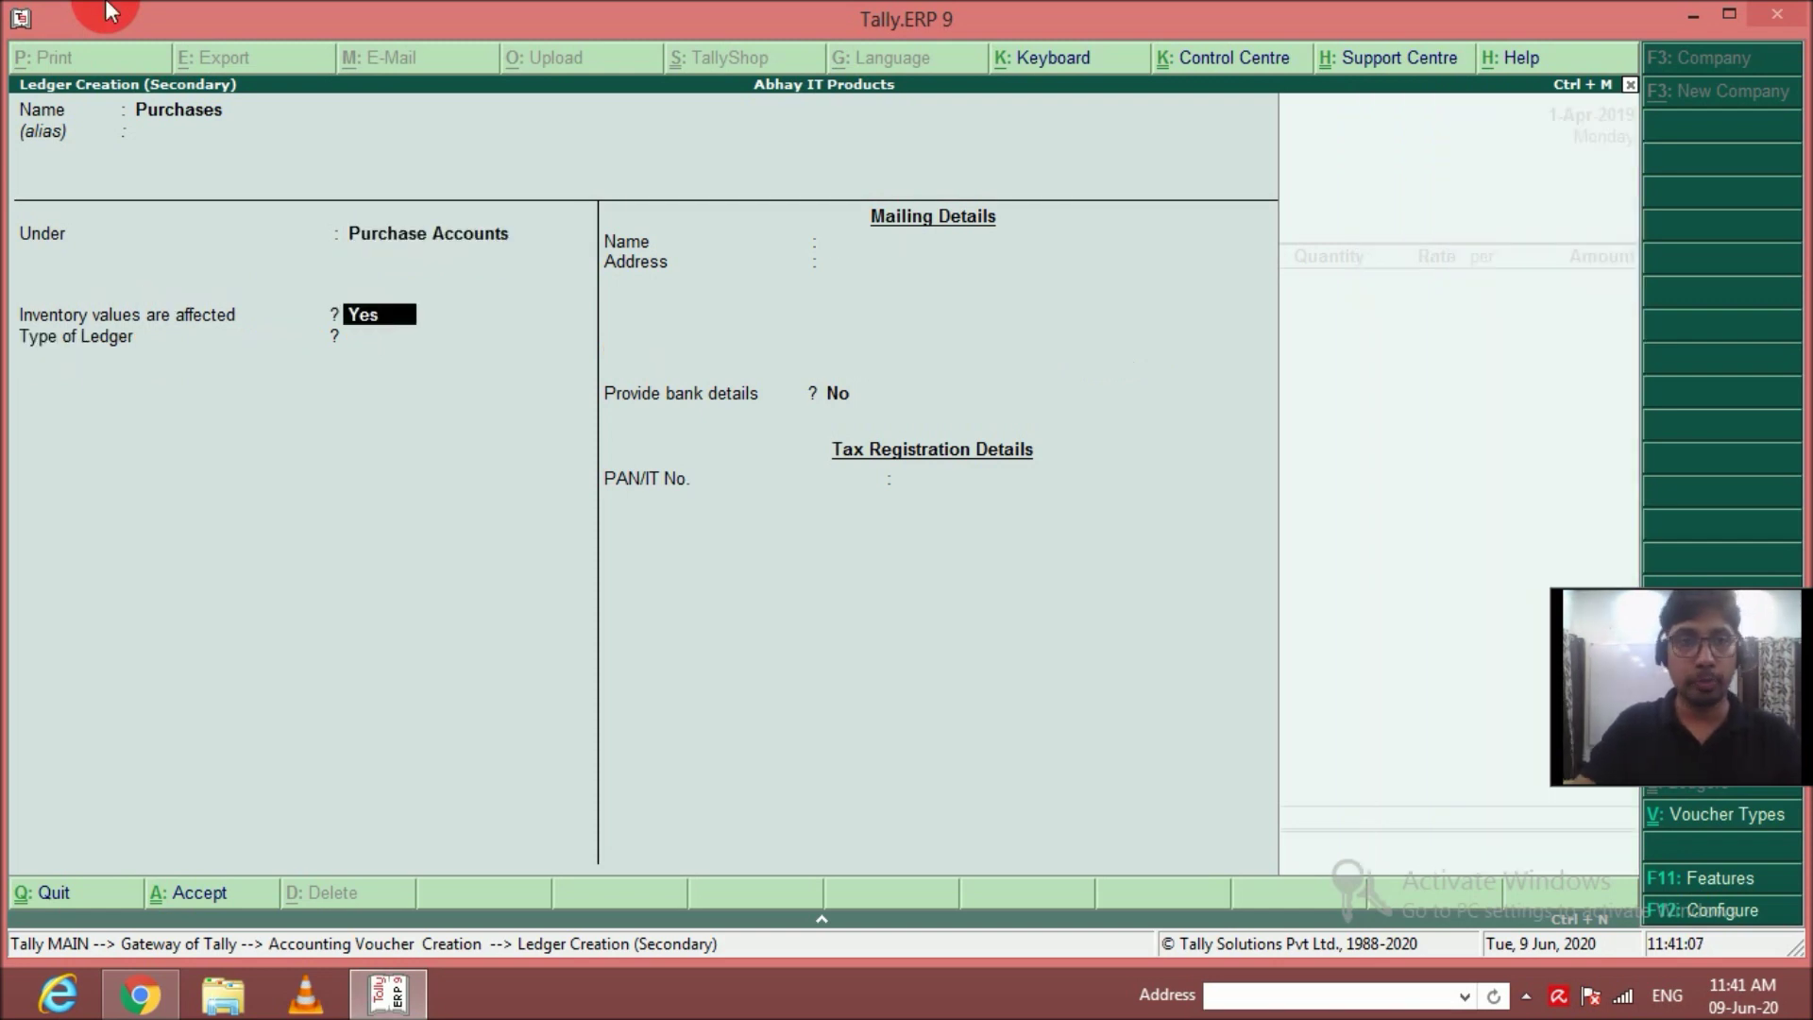
key("ctrl+a")
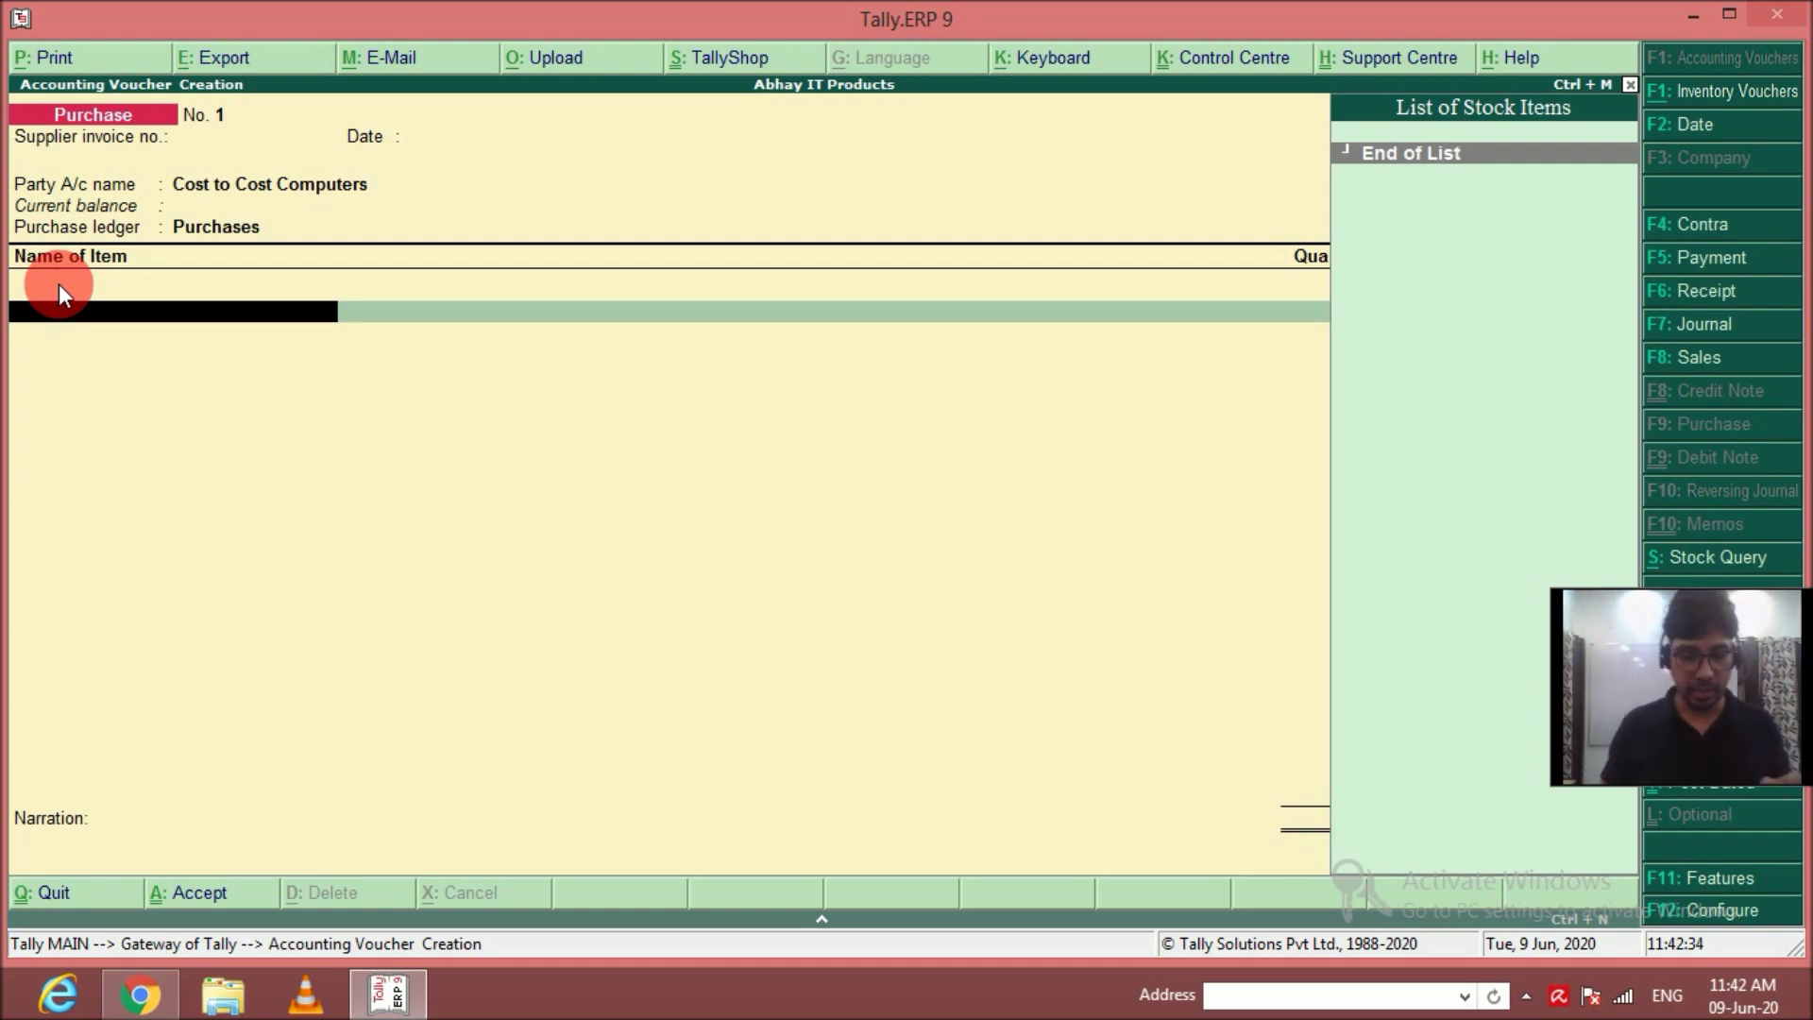
Start a new stock item named Hard Disk for the first purchase line, keeping it under Primary.
type("D")
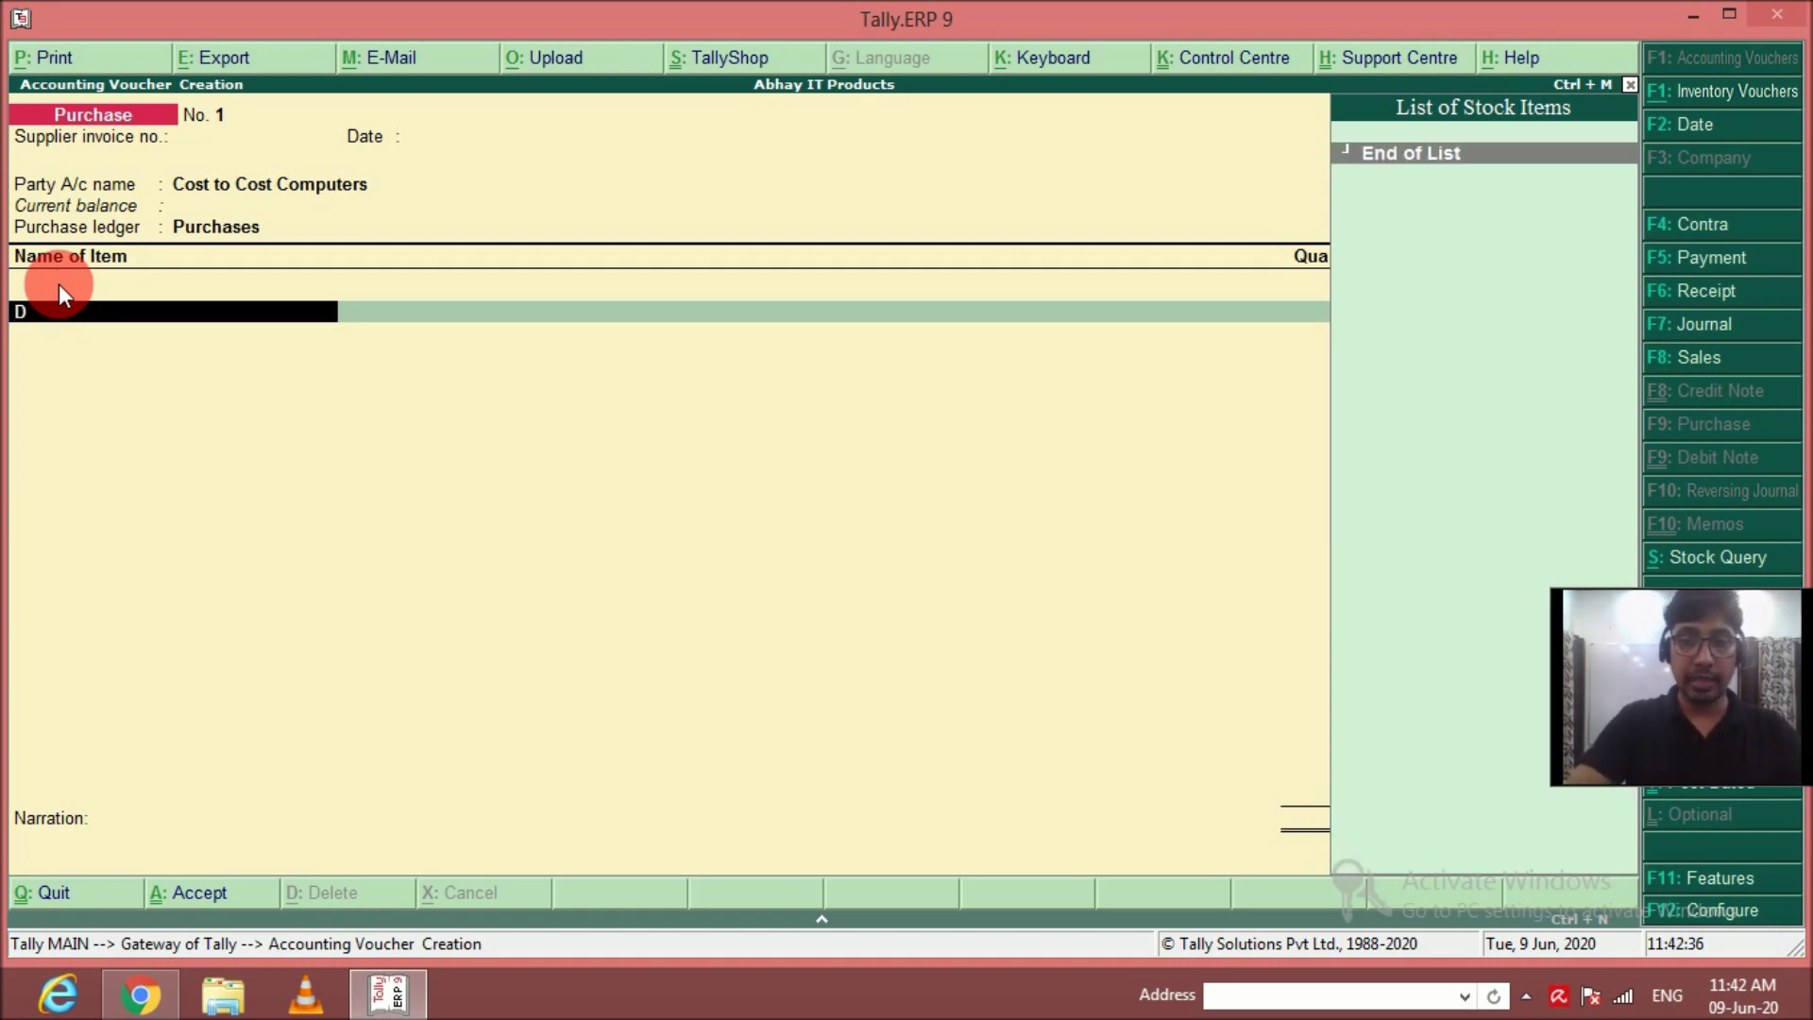
key("alt+c")
type("Hard")
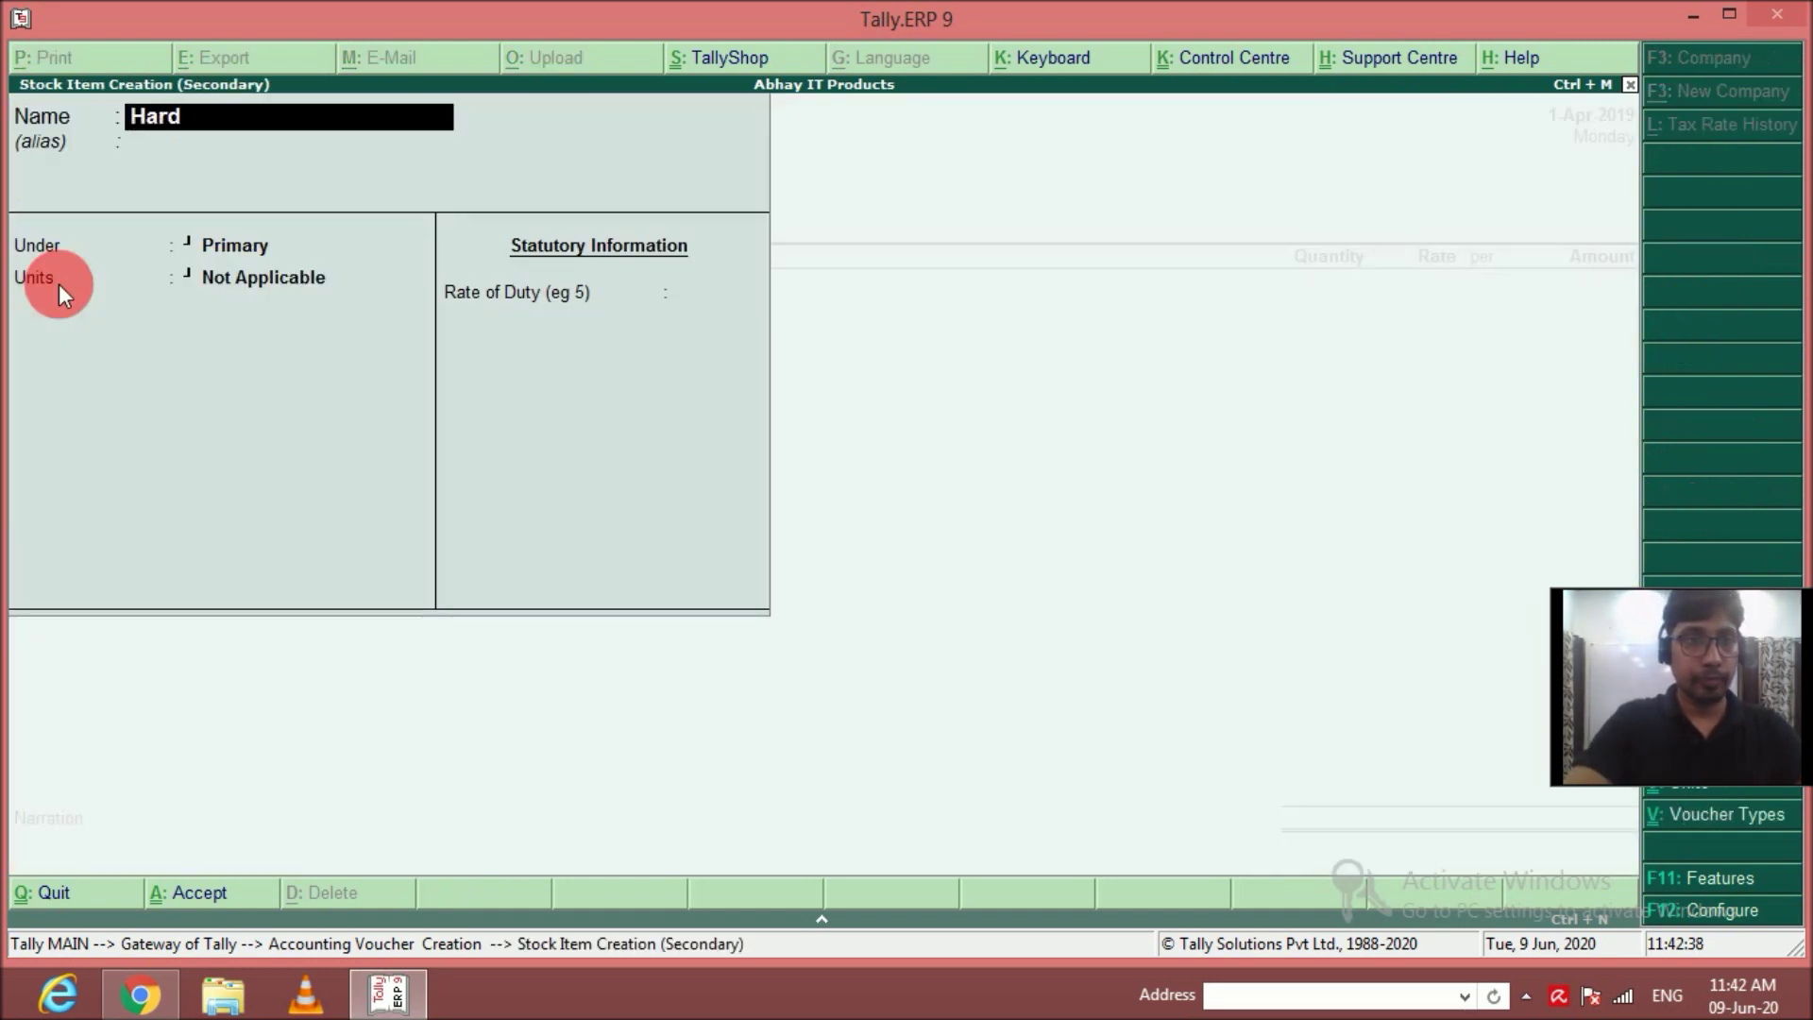
type(" Disk")
key("Return")
key("Return")
key("Return")
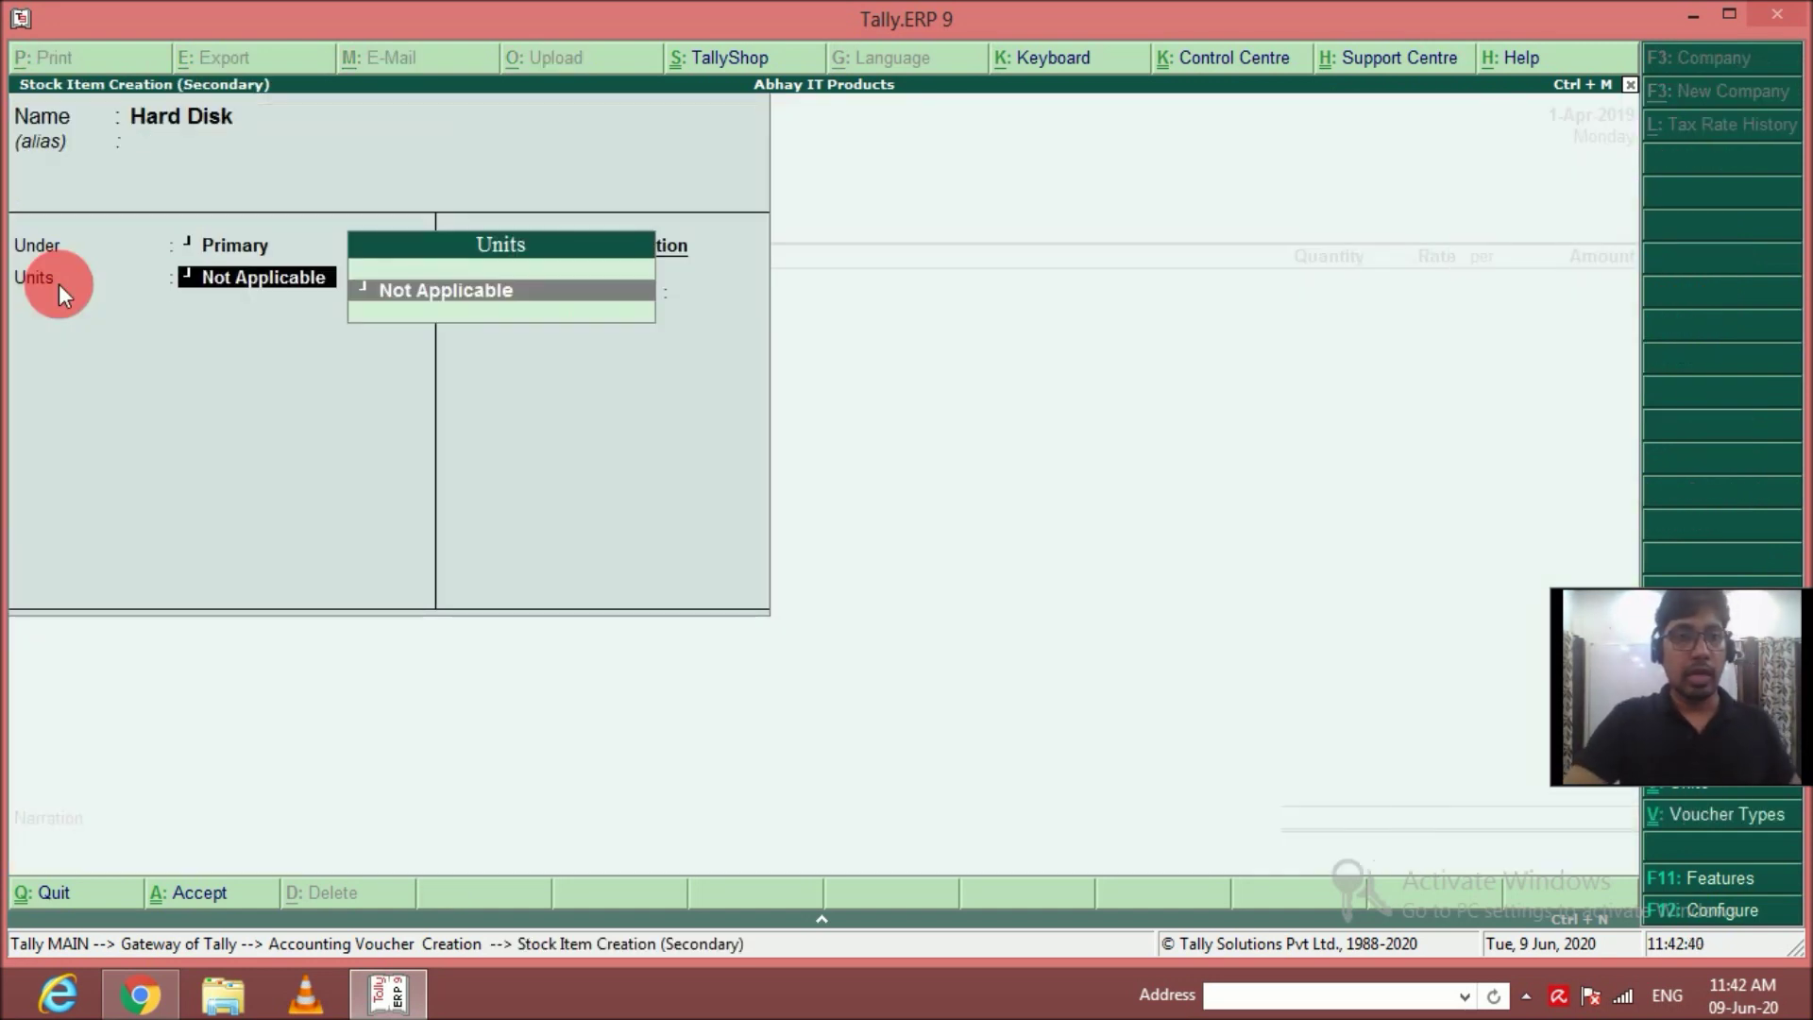
Create the unit of measure nos for the Hard Disk item and save the item with the remaining defaults.
key("alt+c")
type("nos")
key("Return")
key("Return")
key("Return")
key("Return")
key("Return")
key("Return")
key("Return")
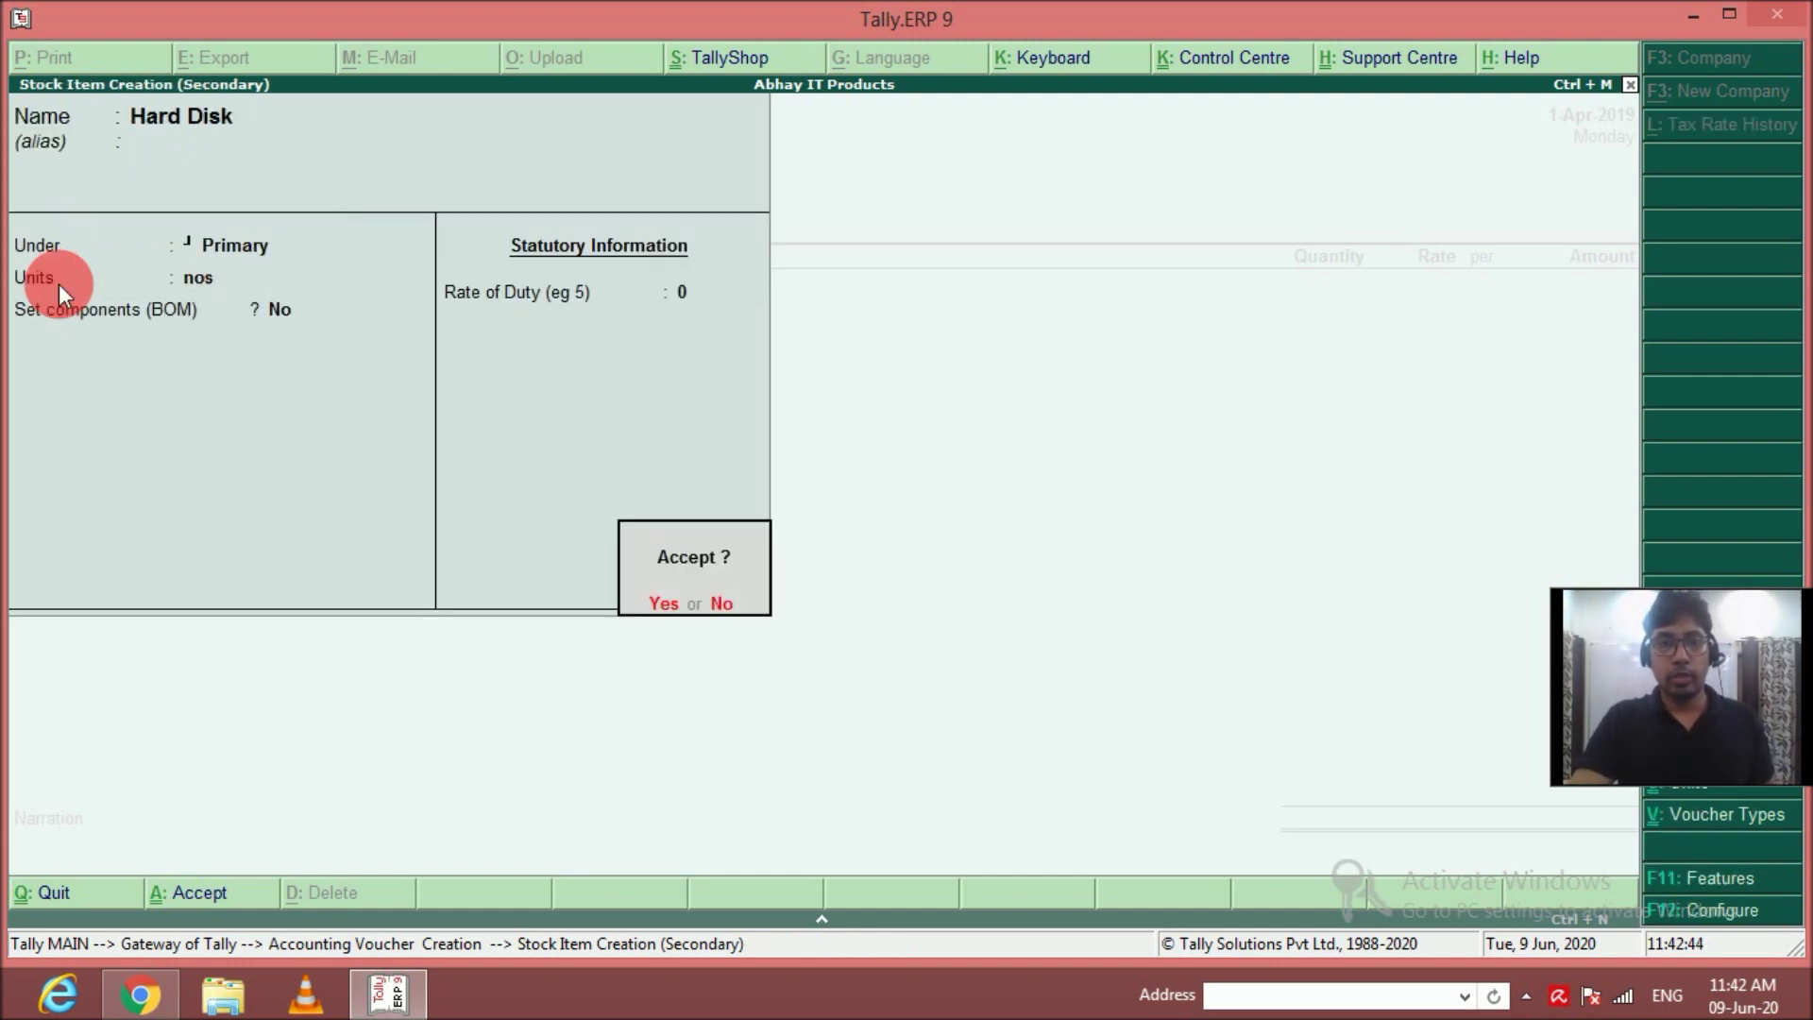
key("Return")
Enter a quantity of 40 nos at a rate of 3,000 for the Hard Disk line.
type("40")
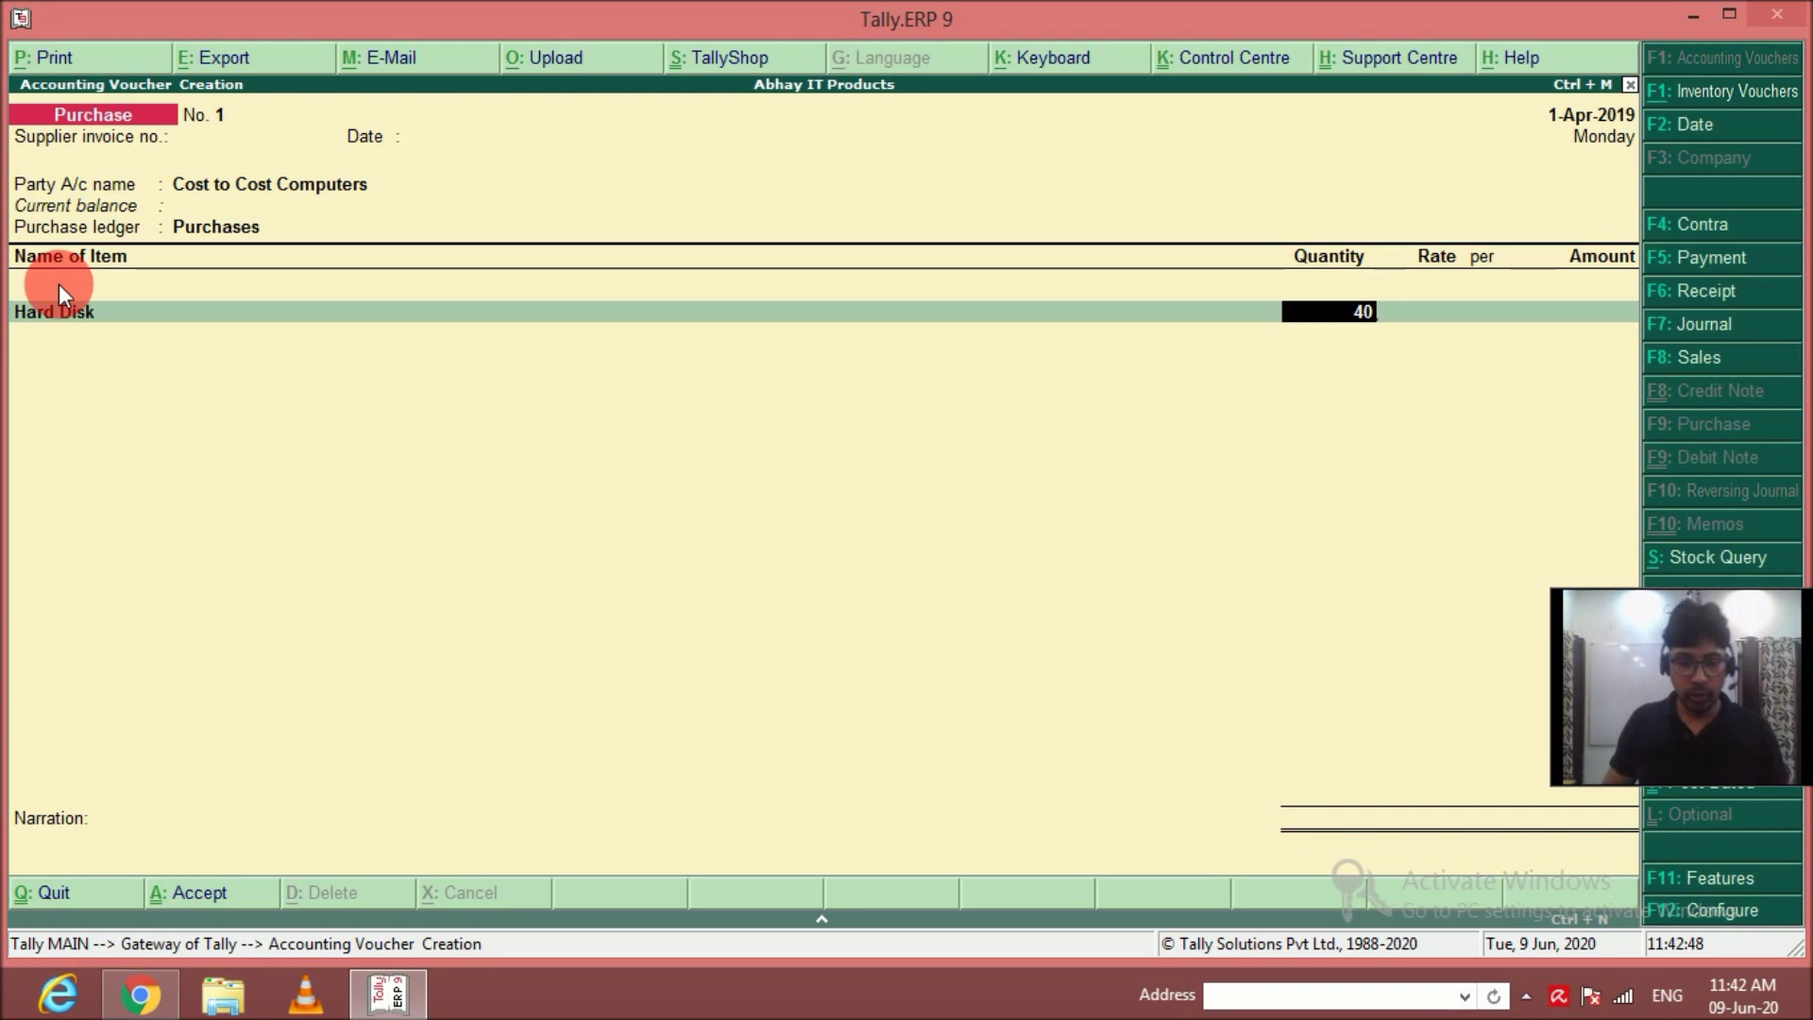
key("Return")
type("3000")
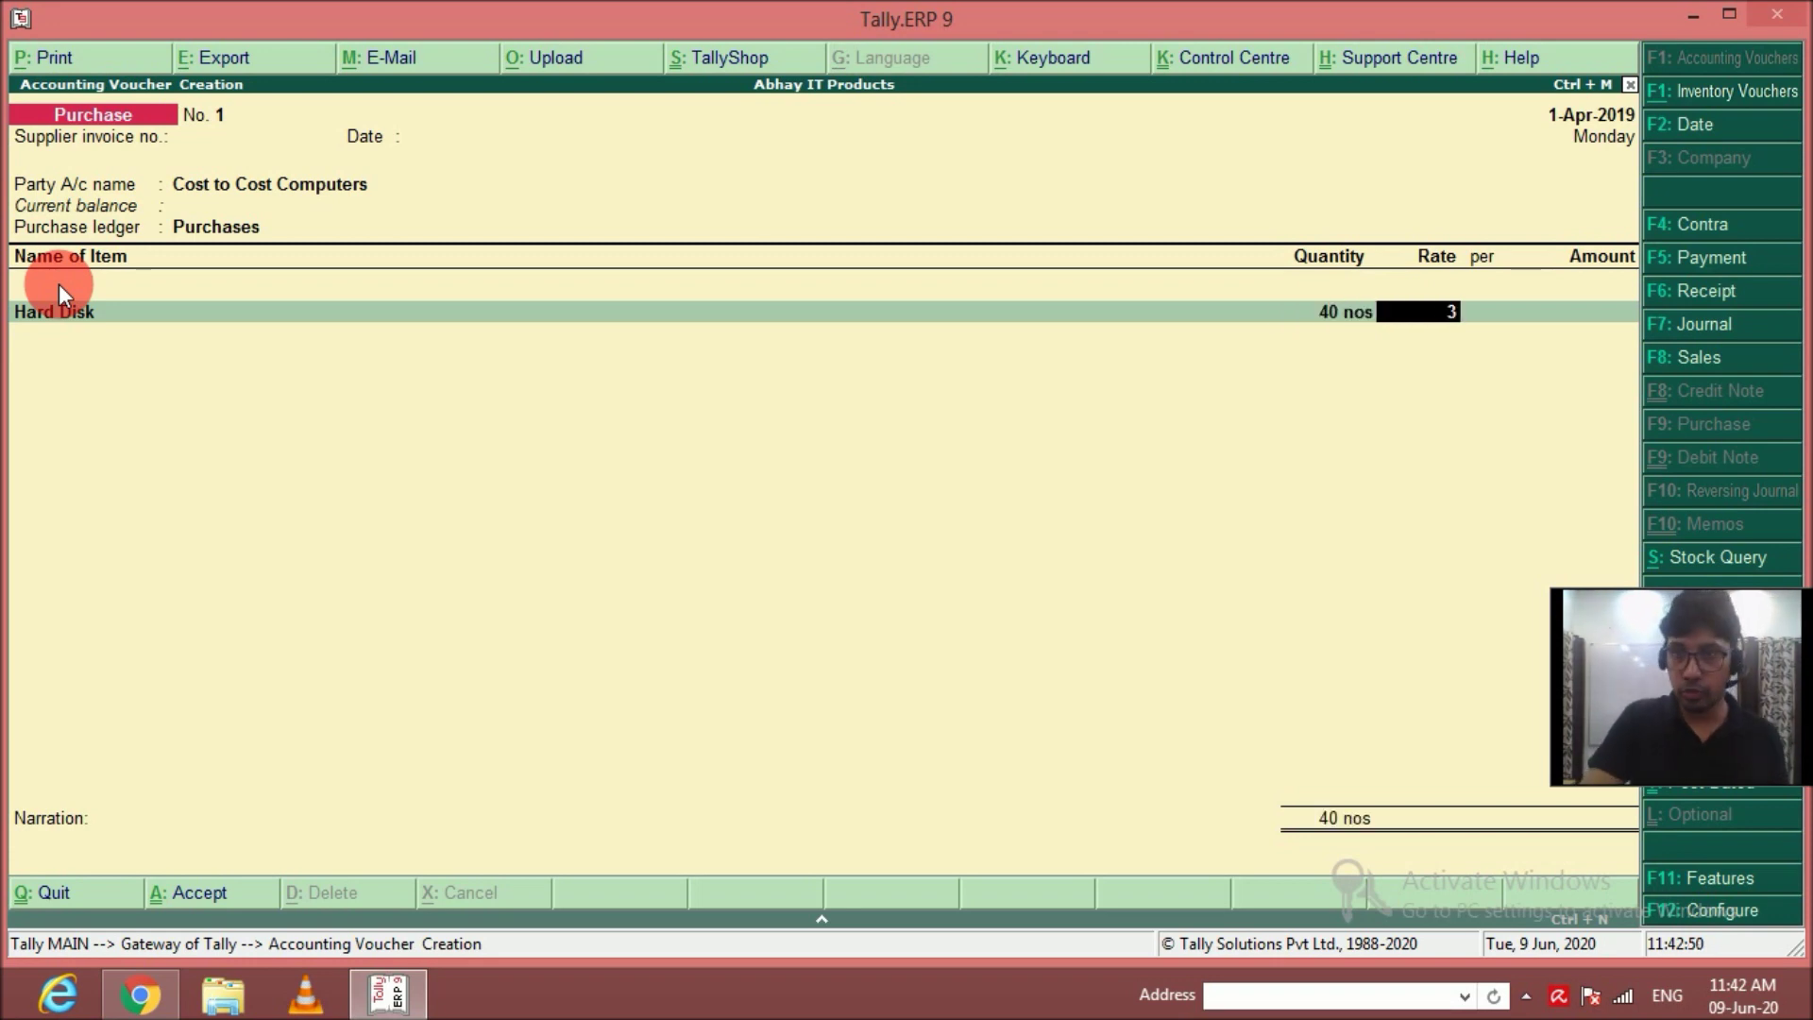
key("Return")
key("Return")
key("Return")
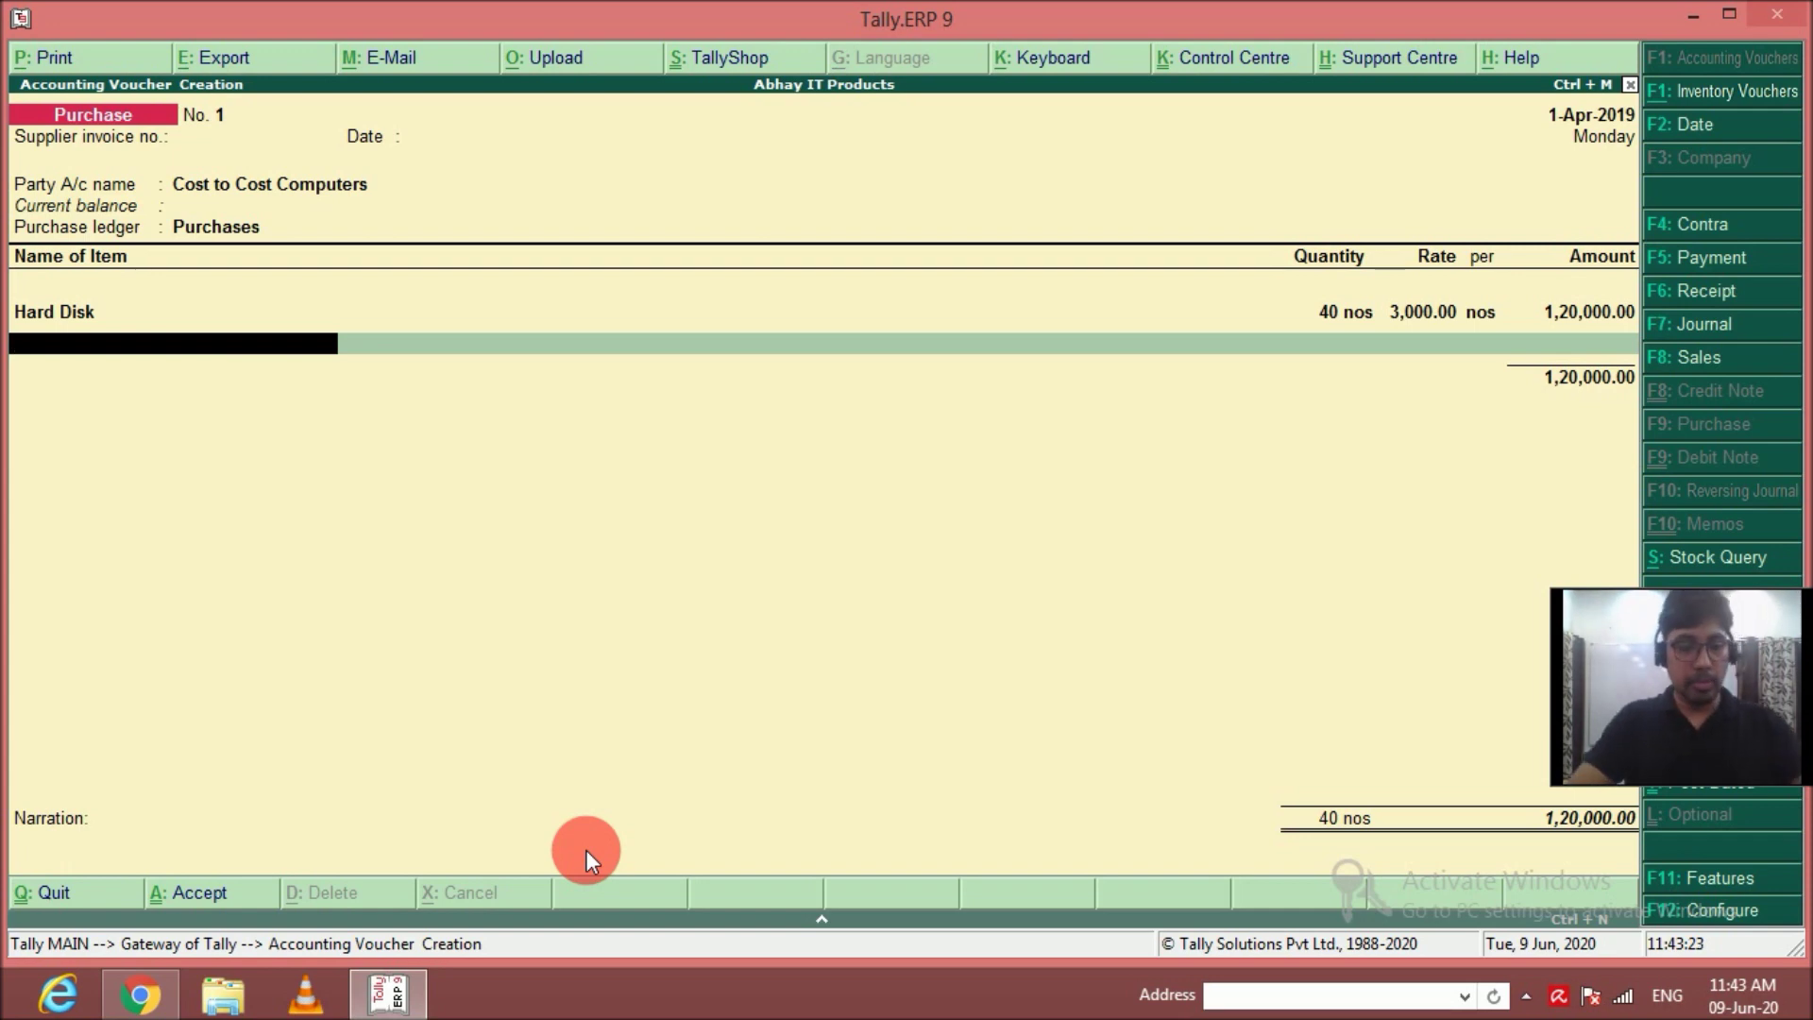
Create a stock item named Motherboard under Primary with the unit nos for the second purchase line.
key("alt+c")
type("Motherboard")
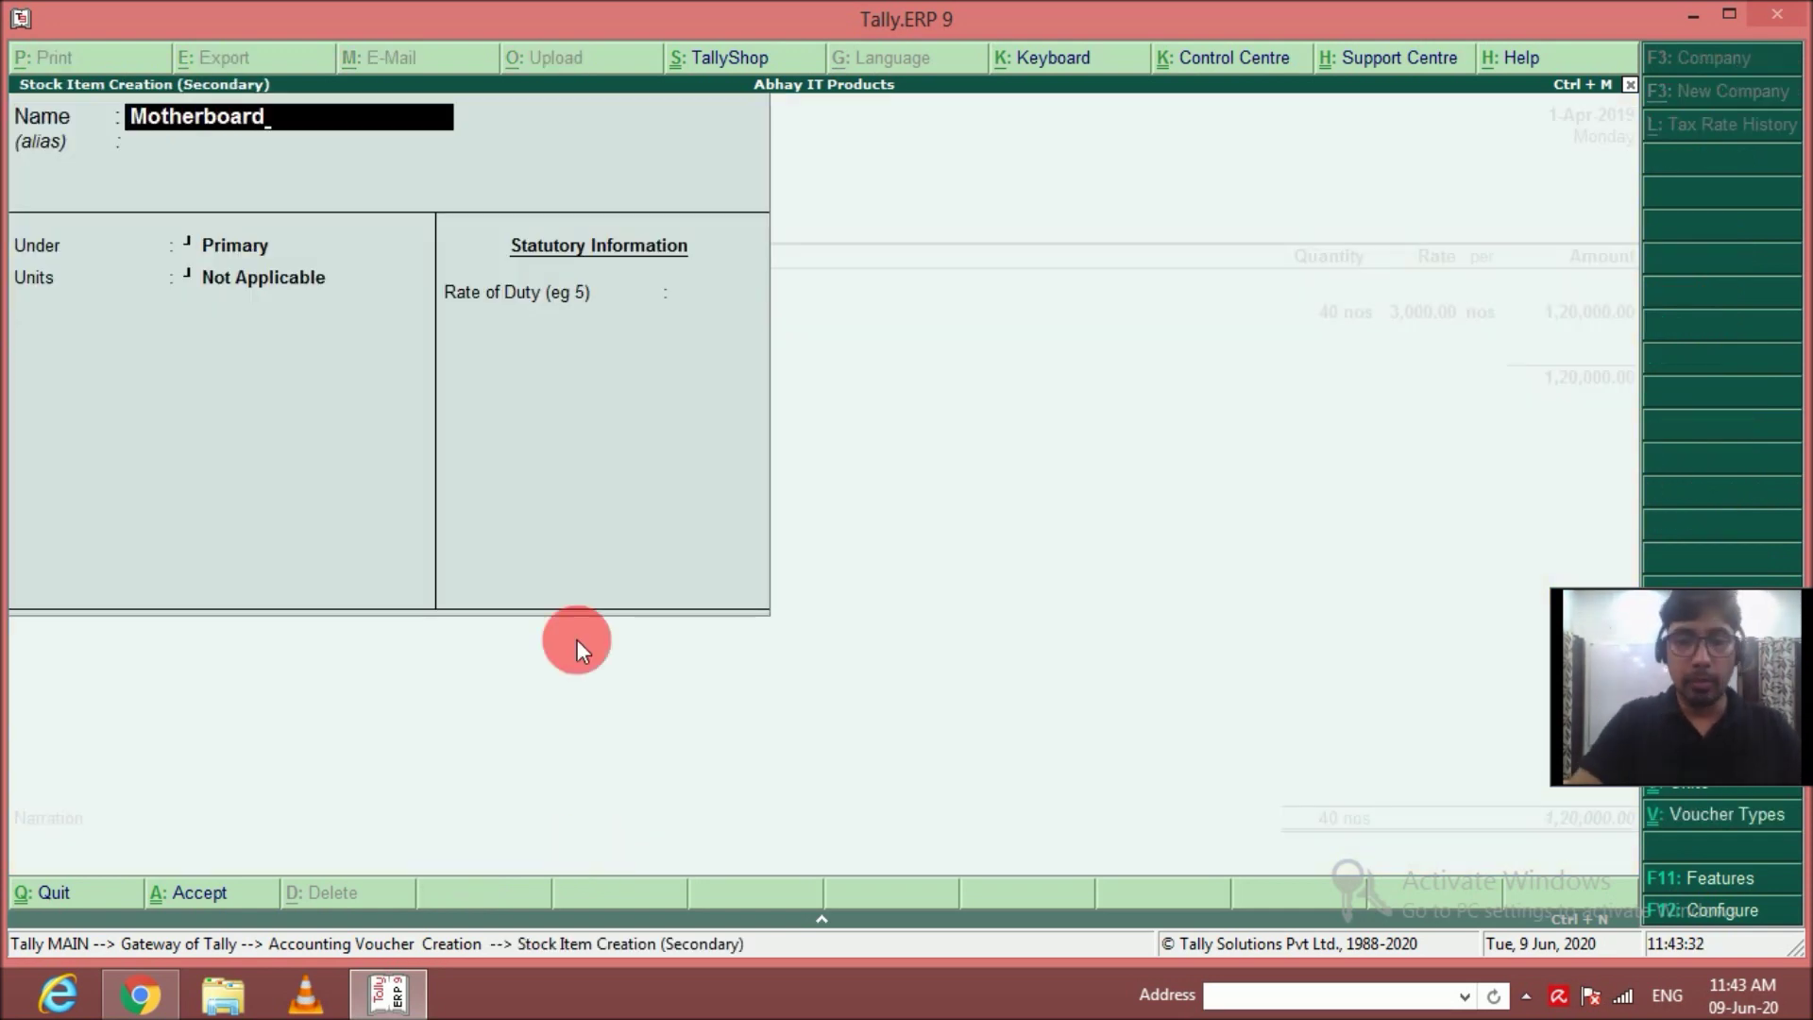
key("Return")
key("Return")
key("Return")
key("Down")
key("Return")
key("Return")
key("Return")
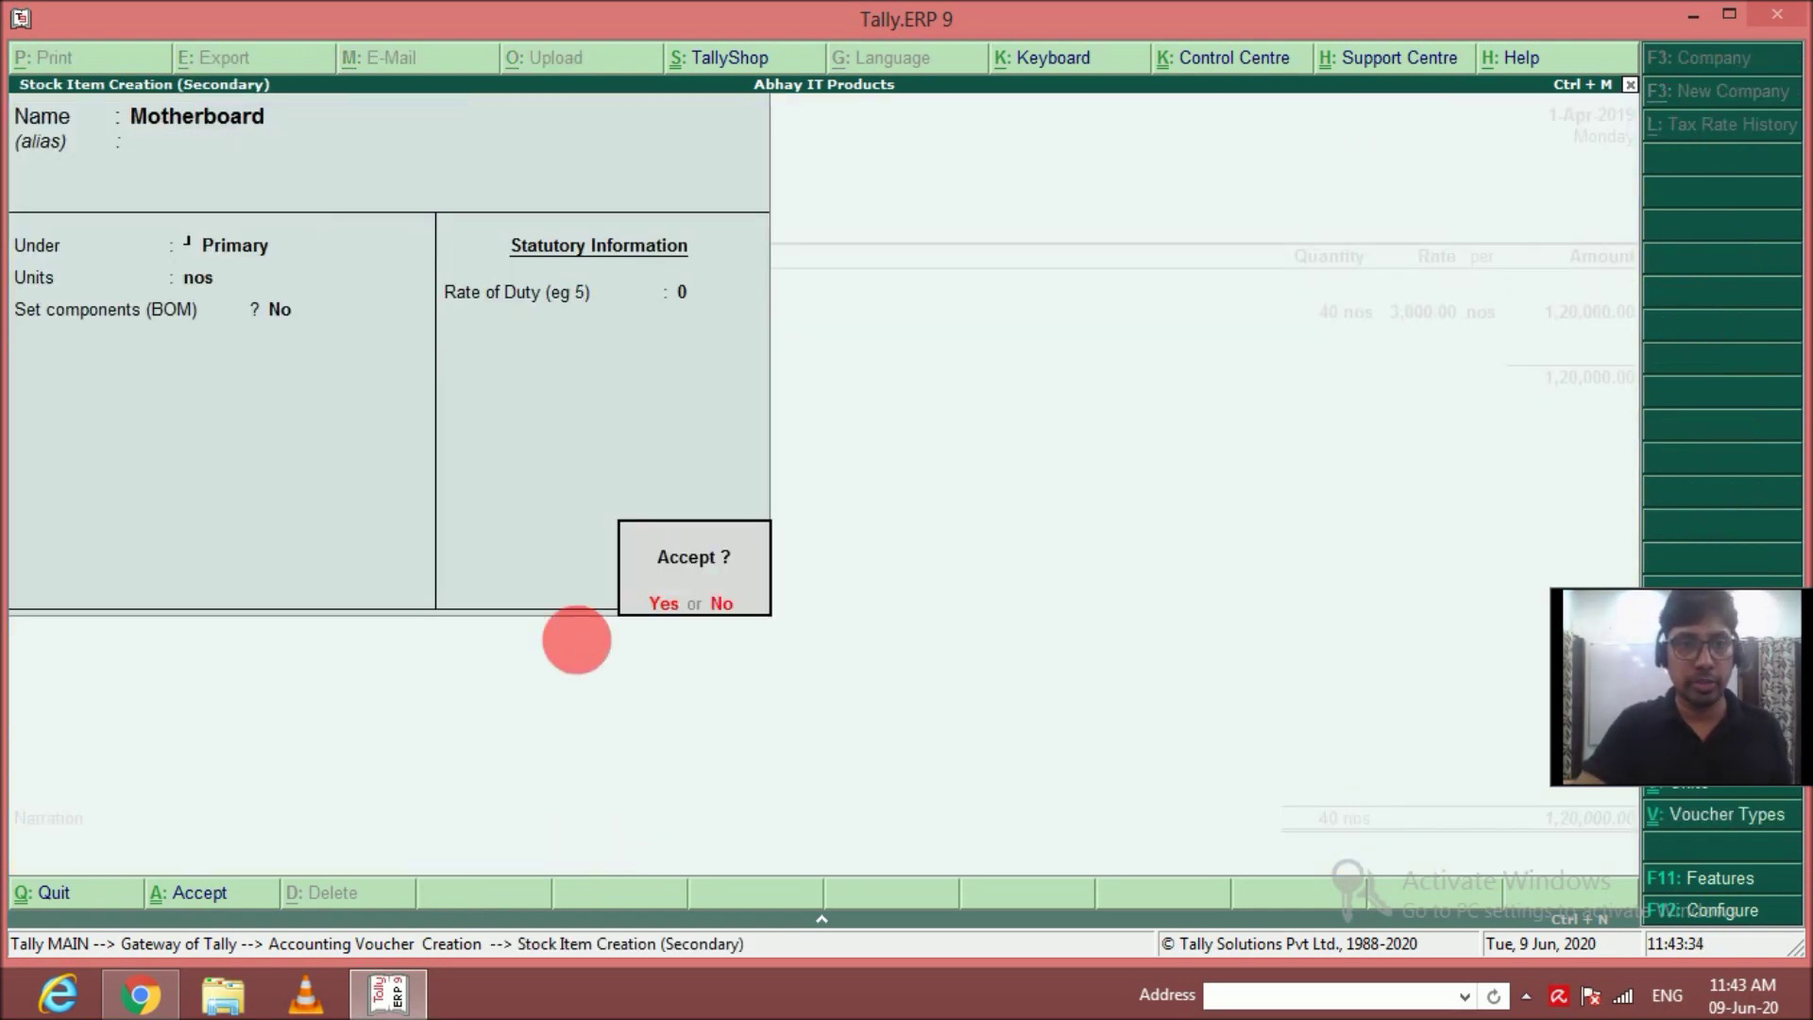
key("Return")
Enter a quantity of 40 nos at a rate of 4,000 for the Motherboard line.
type("40")
key("Return")
type("4000")
key("Return")
key("Return")
key("Return")
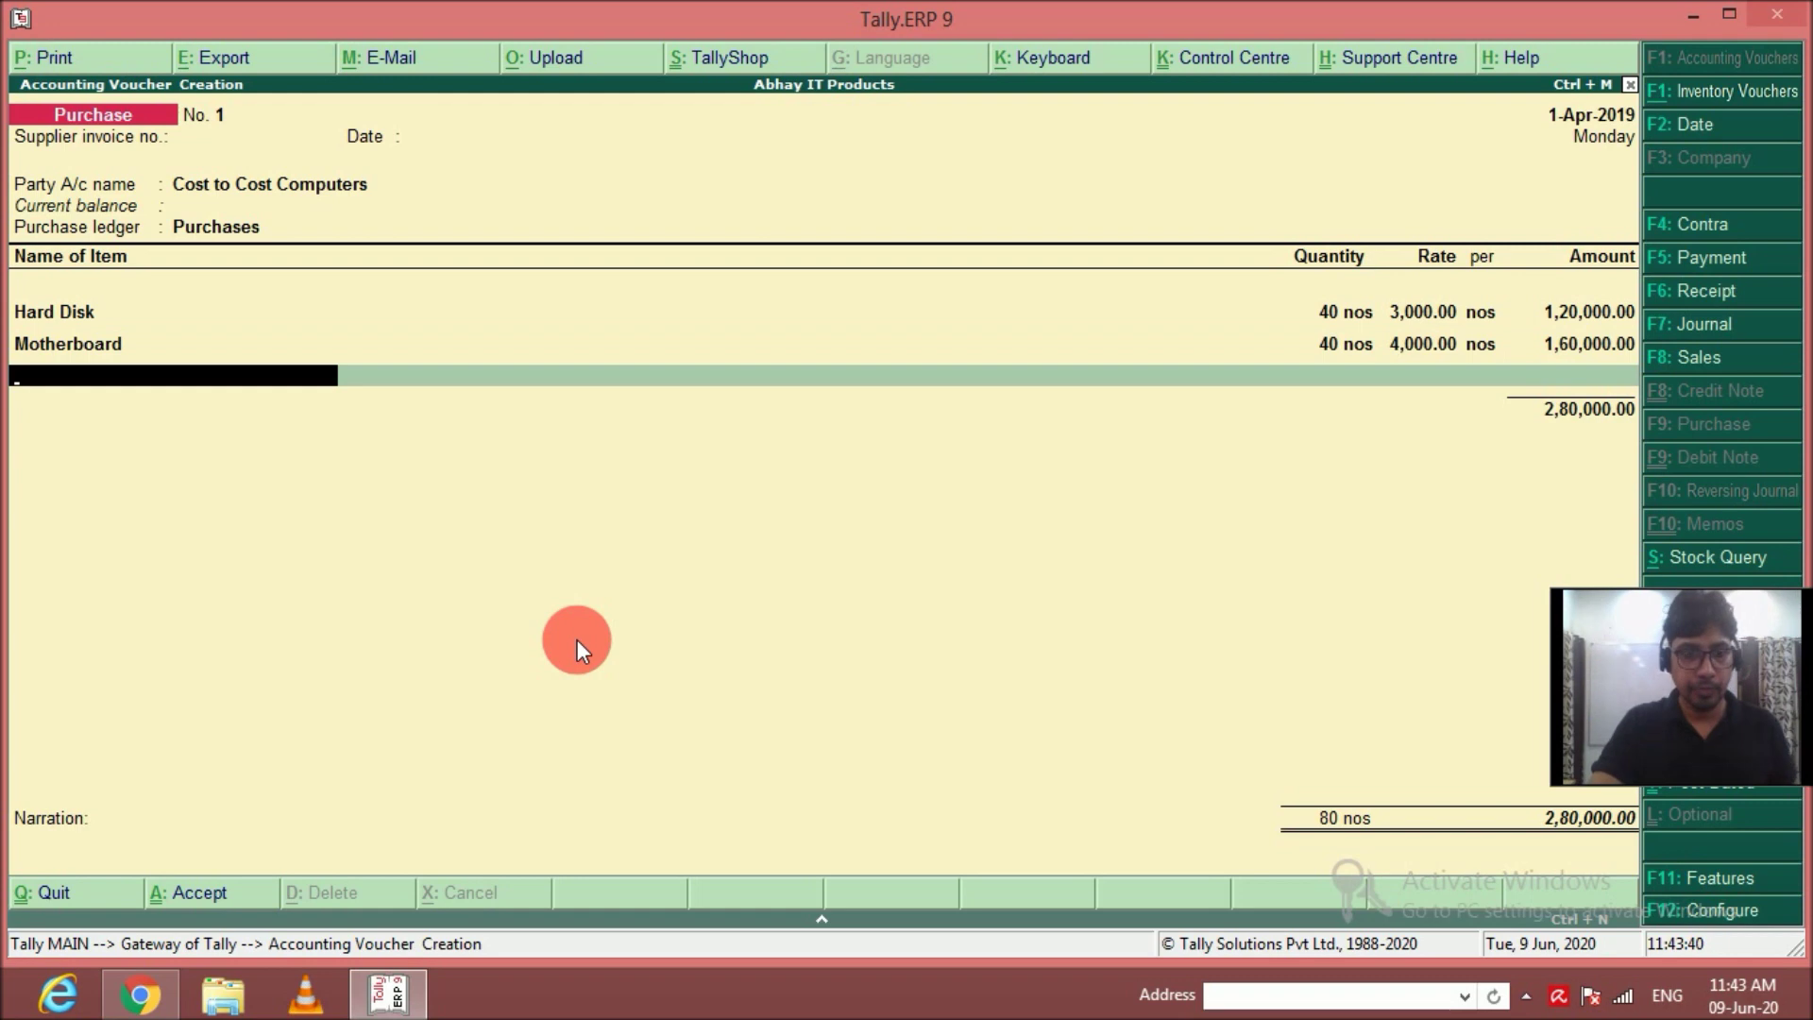
Create a stock item named Keyboard with the unit nos for the third purchase line.
type("Keyboard")
key("alt+c")
key("Down")
key("Return")
key("Return")
key("Return")
key("Return")
key("Return")
Enter a quantity of 40 nos at a rate of 300 for the Keyboard line.
type("40")
key("Return")
type("300")
key("Return")
key("Return")
key("Return")
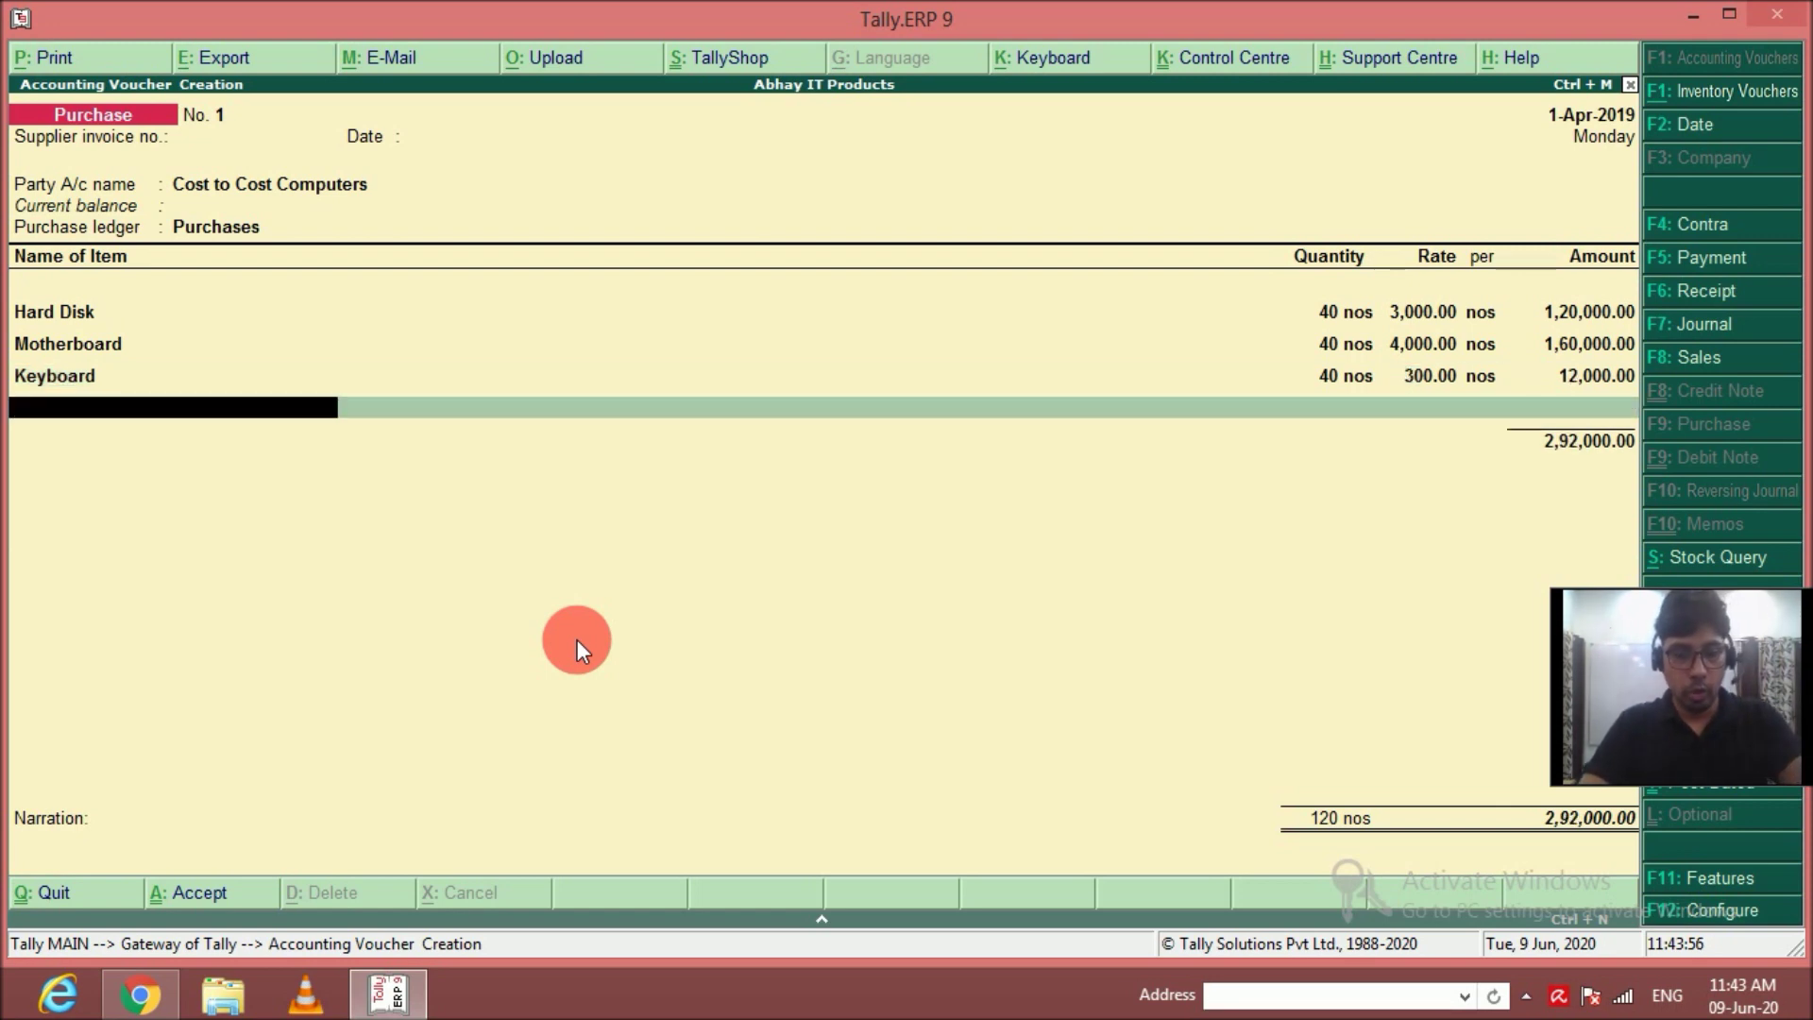
Create a stock item named Mouse under Primary with the unit nos for the fourth purchase line.
key("alt+c")
type("Mouse")
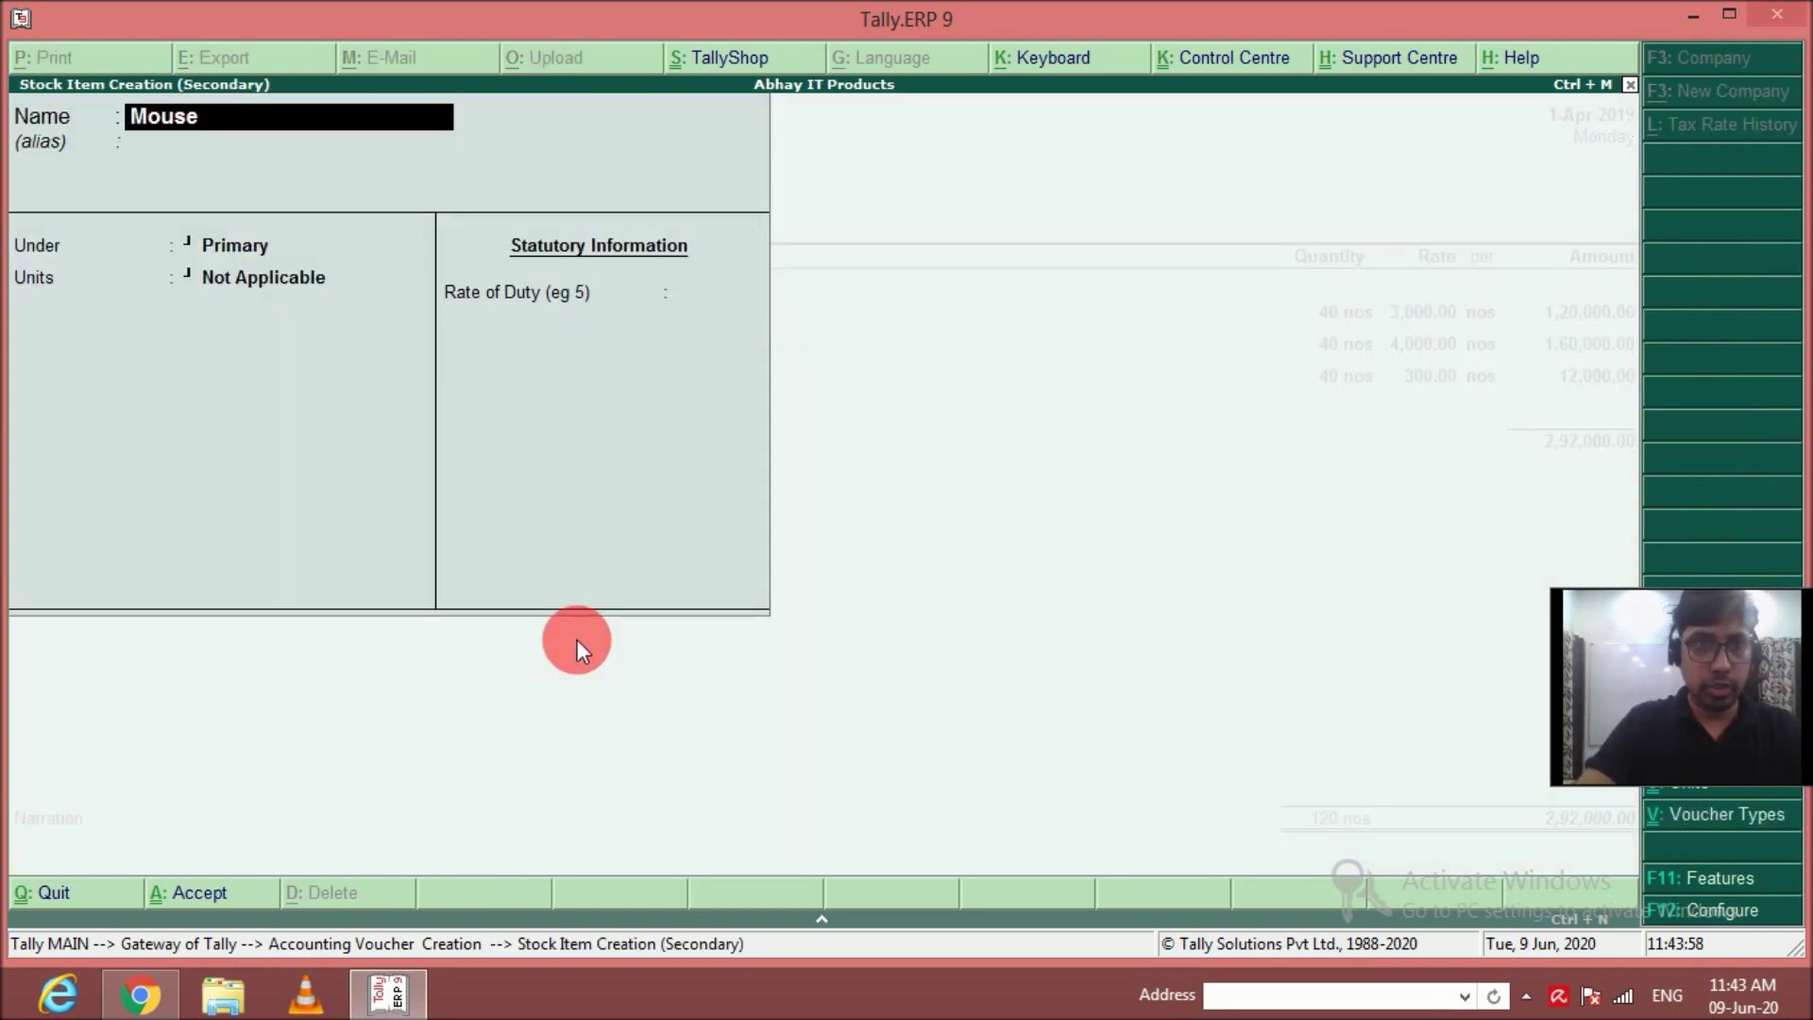
key("Return")
key("Return")
key("Down")
key("Return")
key("Return")
key("Return")
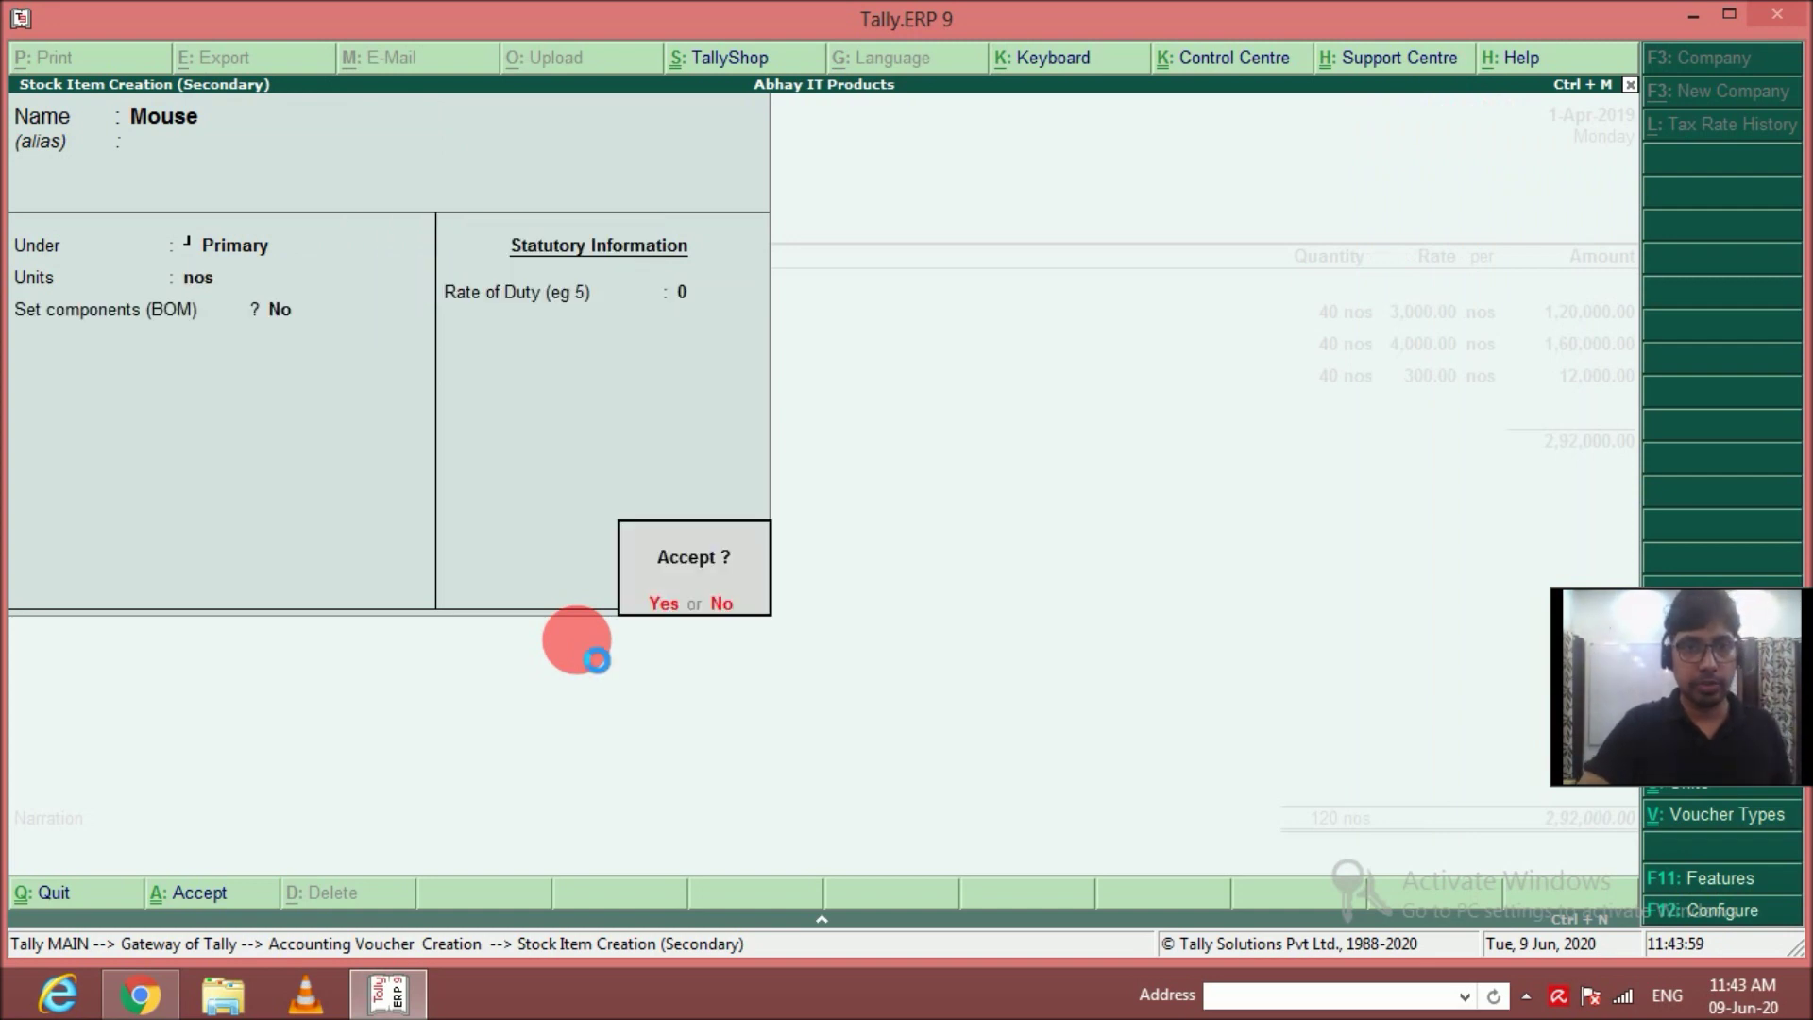
key("Return")
Enter a quantity of 40 nos at a rate of 250 for the Mouse line.
type("40")
key("Return")
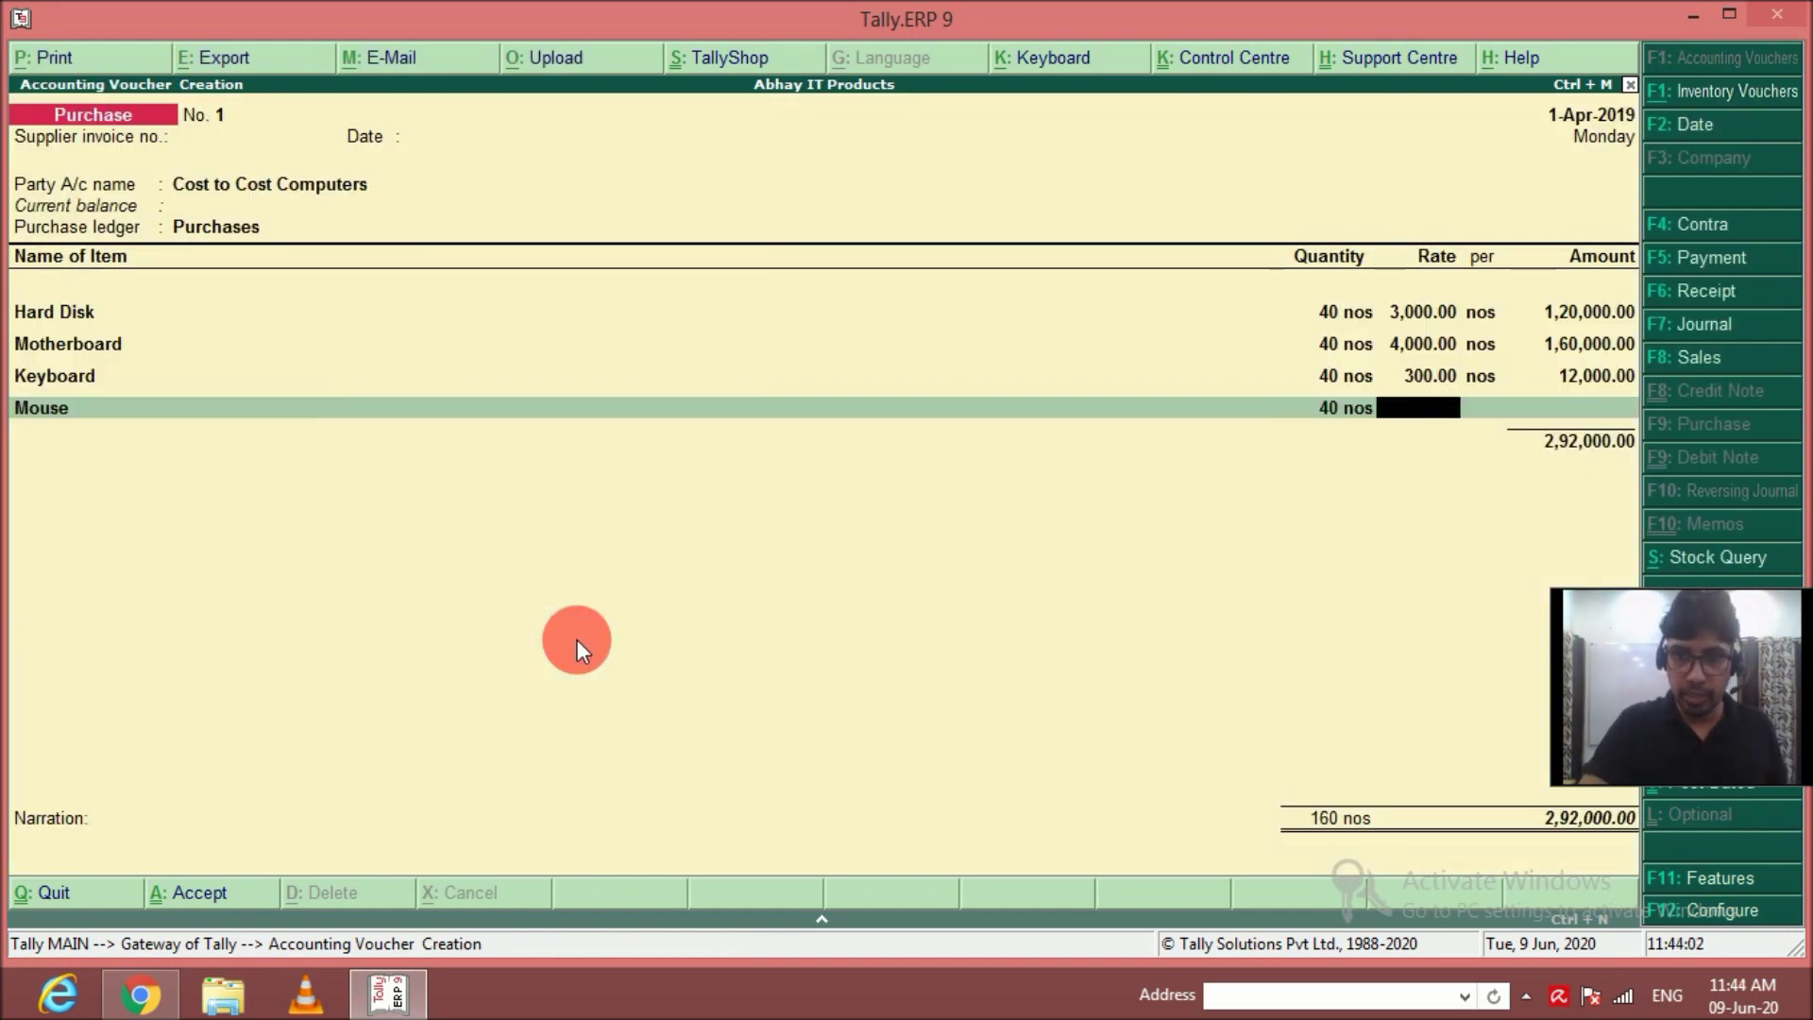
type("250")
key("Return")
key("Return")
key("Return")
key("BackSpace")
key("Return")
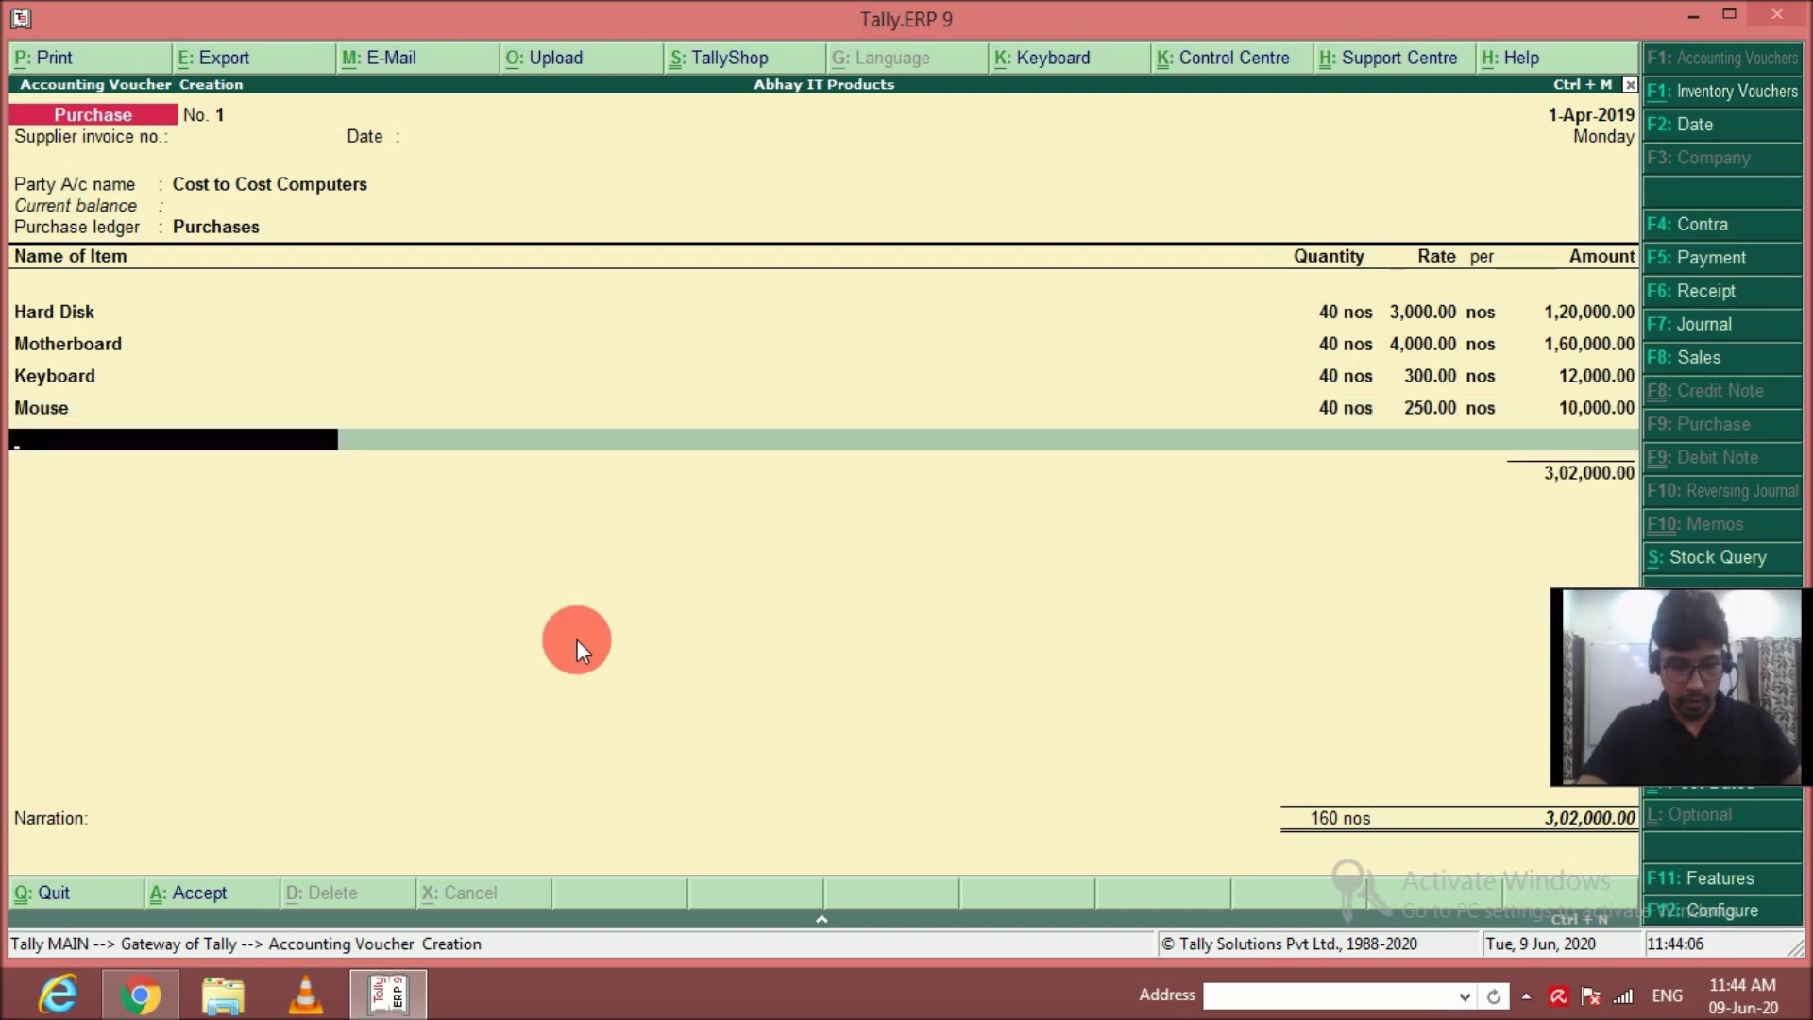
Create a stock item named Monitor under Primary with the unit nos for the fifth purchase line.
key("alt+c")
type("Mon")
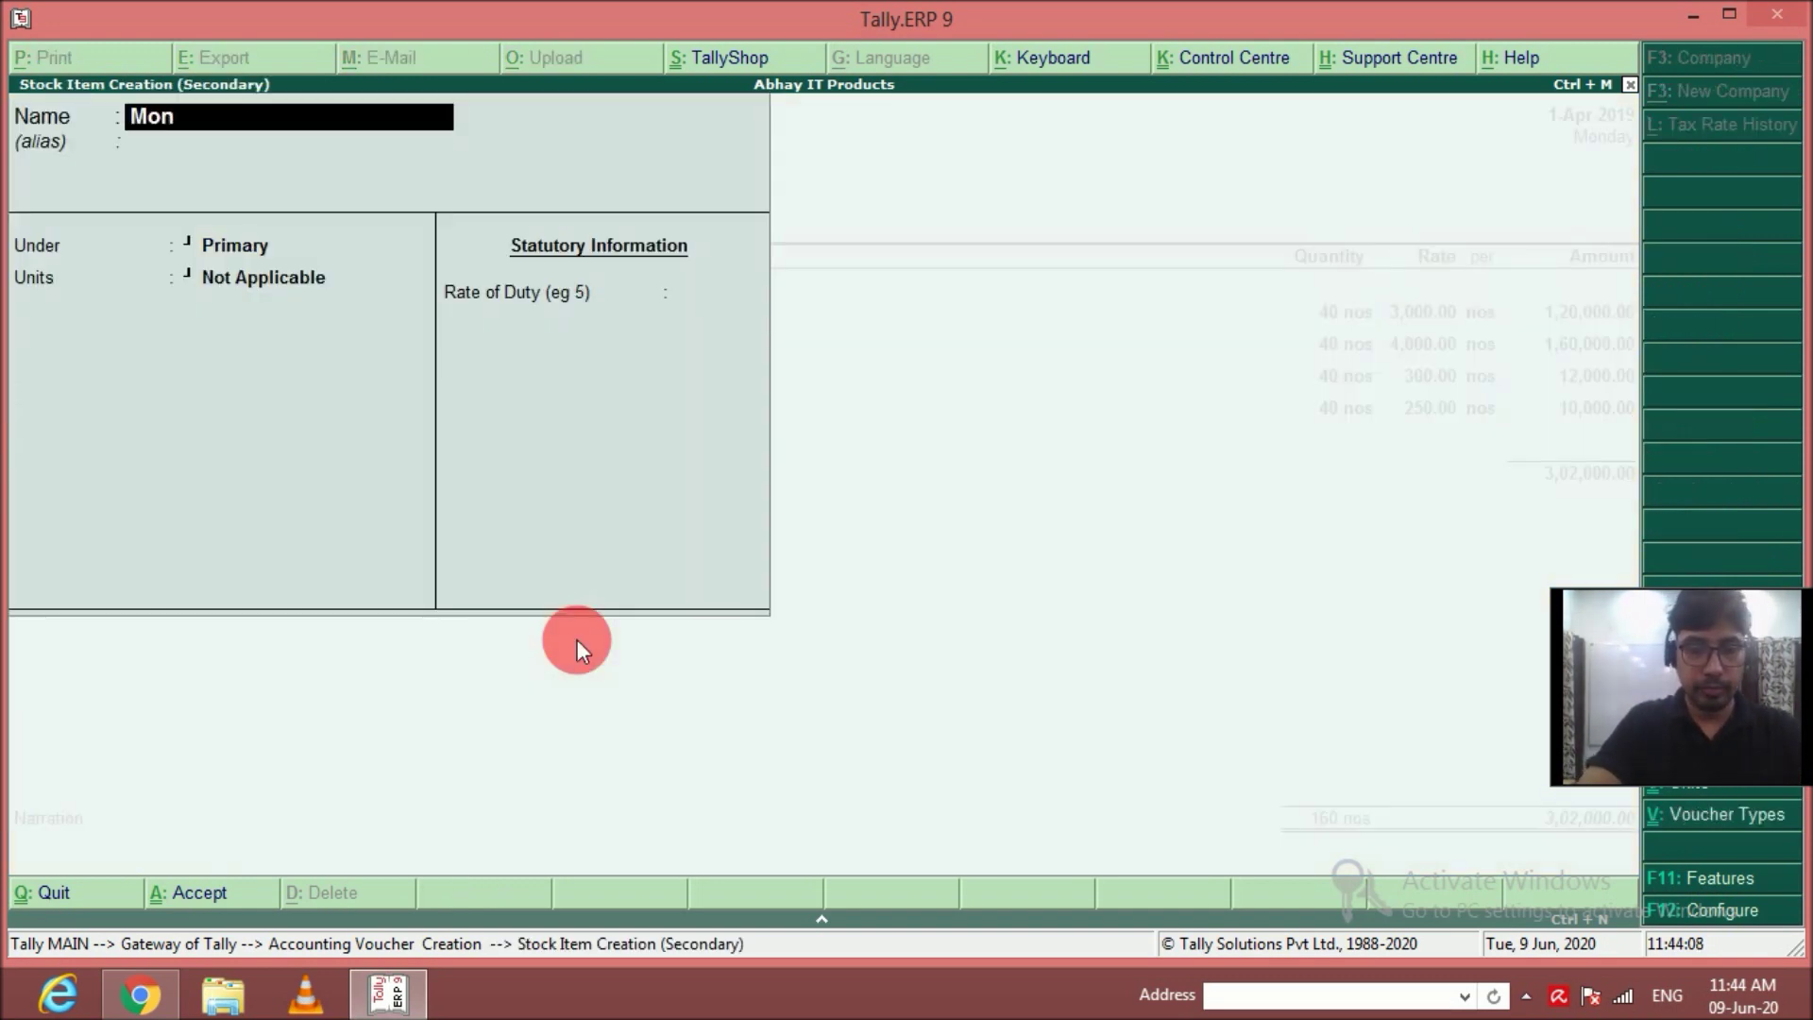
type("itor")
key("Return")
key("Return")
key("Return")
key("Down")
key("Return")
key("Return")
key("Return")
key("Return")
Enter a quantity of 40 nos at a rate of 3,000 for the Monitor line.
type("40")
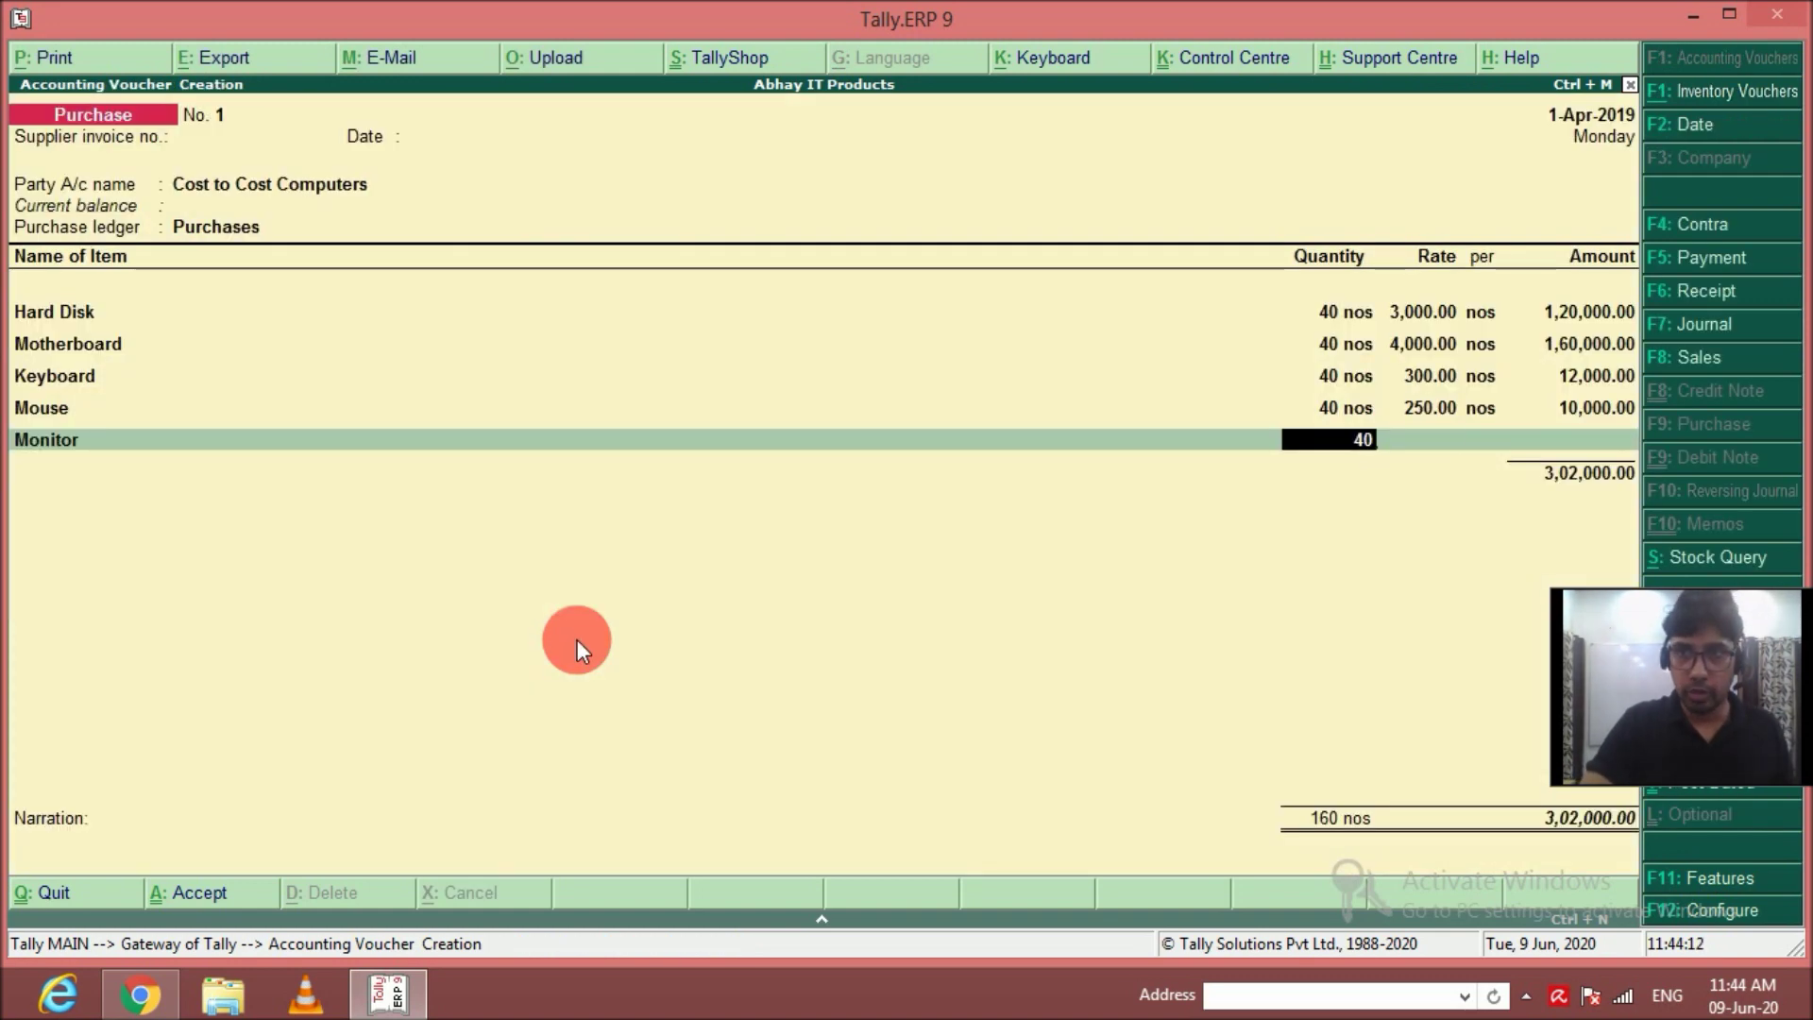
key("Return")
type("3000")
key("Return")
key("Return")
key("Return")
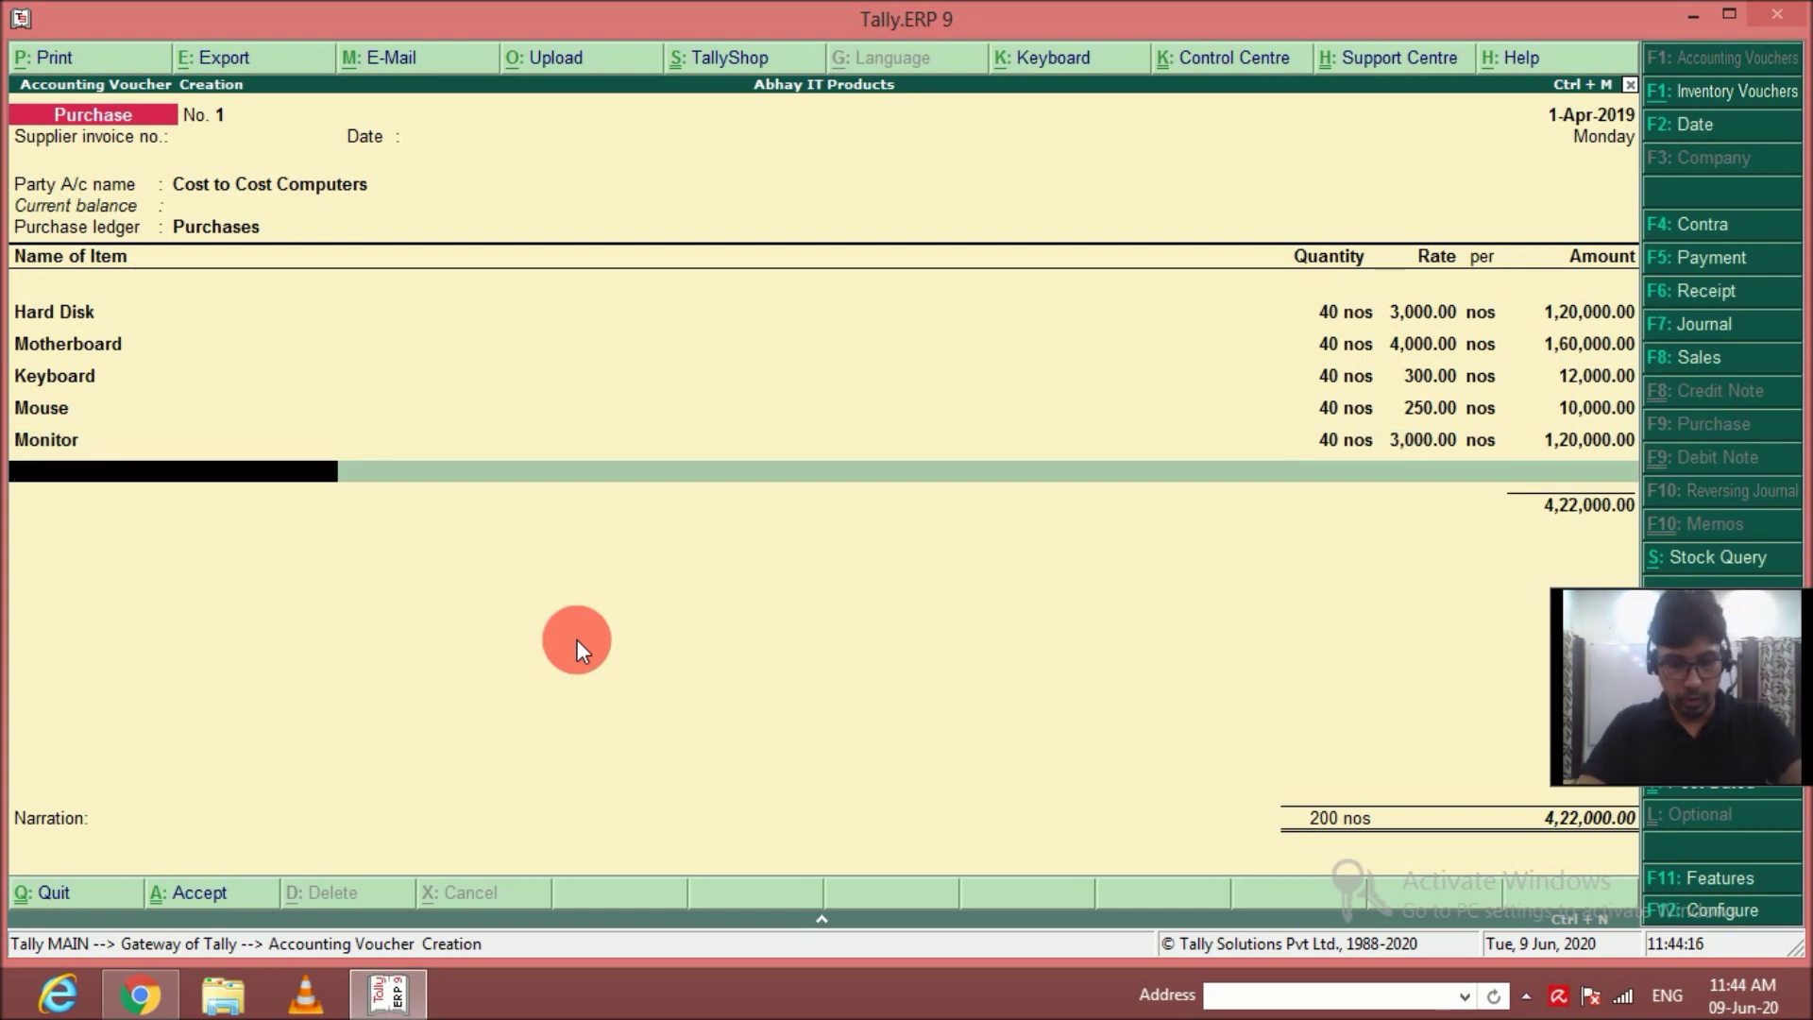
Create a stock item named Speaker with the unit nos for the sixth purchase line.
key("alt+c")
type("Speaker")
key("Return")
key("Return")
key("Return")
key("Down")
key("Return")
key("Return")
key("Return")
key("Return")
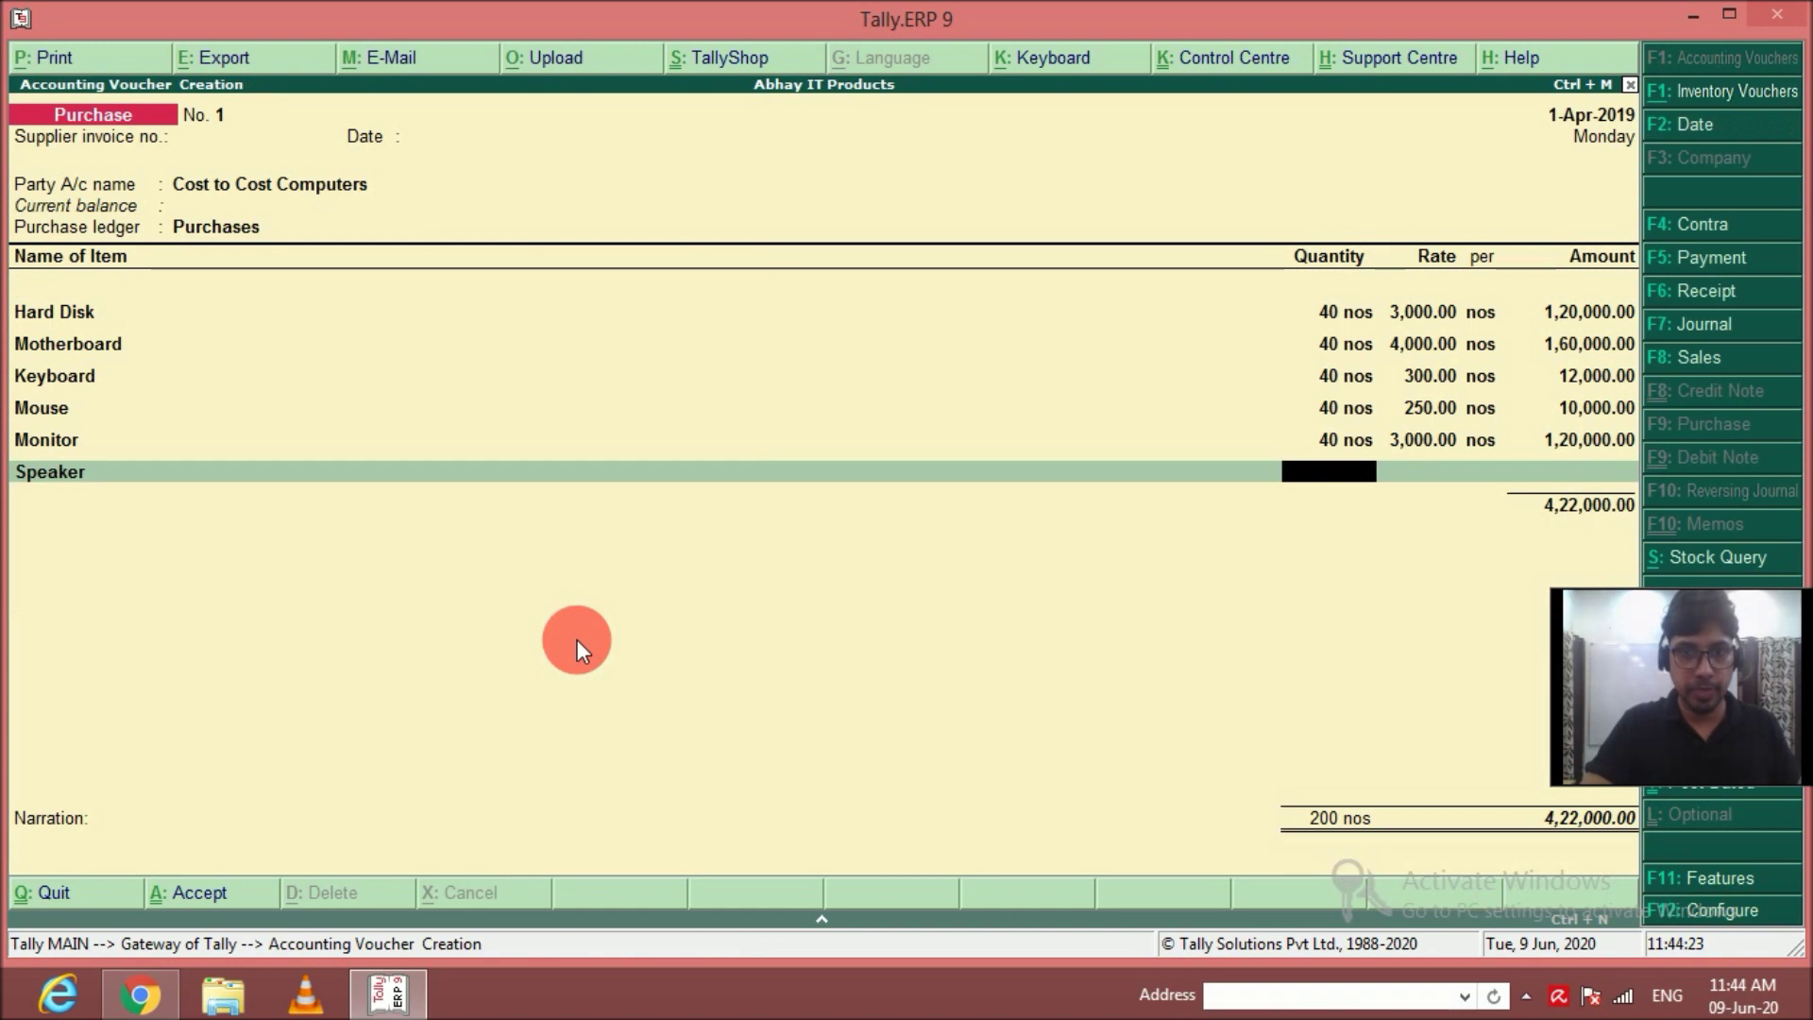
Enter a quantity of 80 nos at a rate of 700 for the Speaker line.
type("4")
key("BackSpace")
type("80")
key("Return")
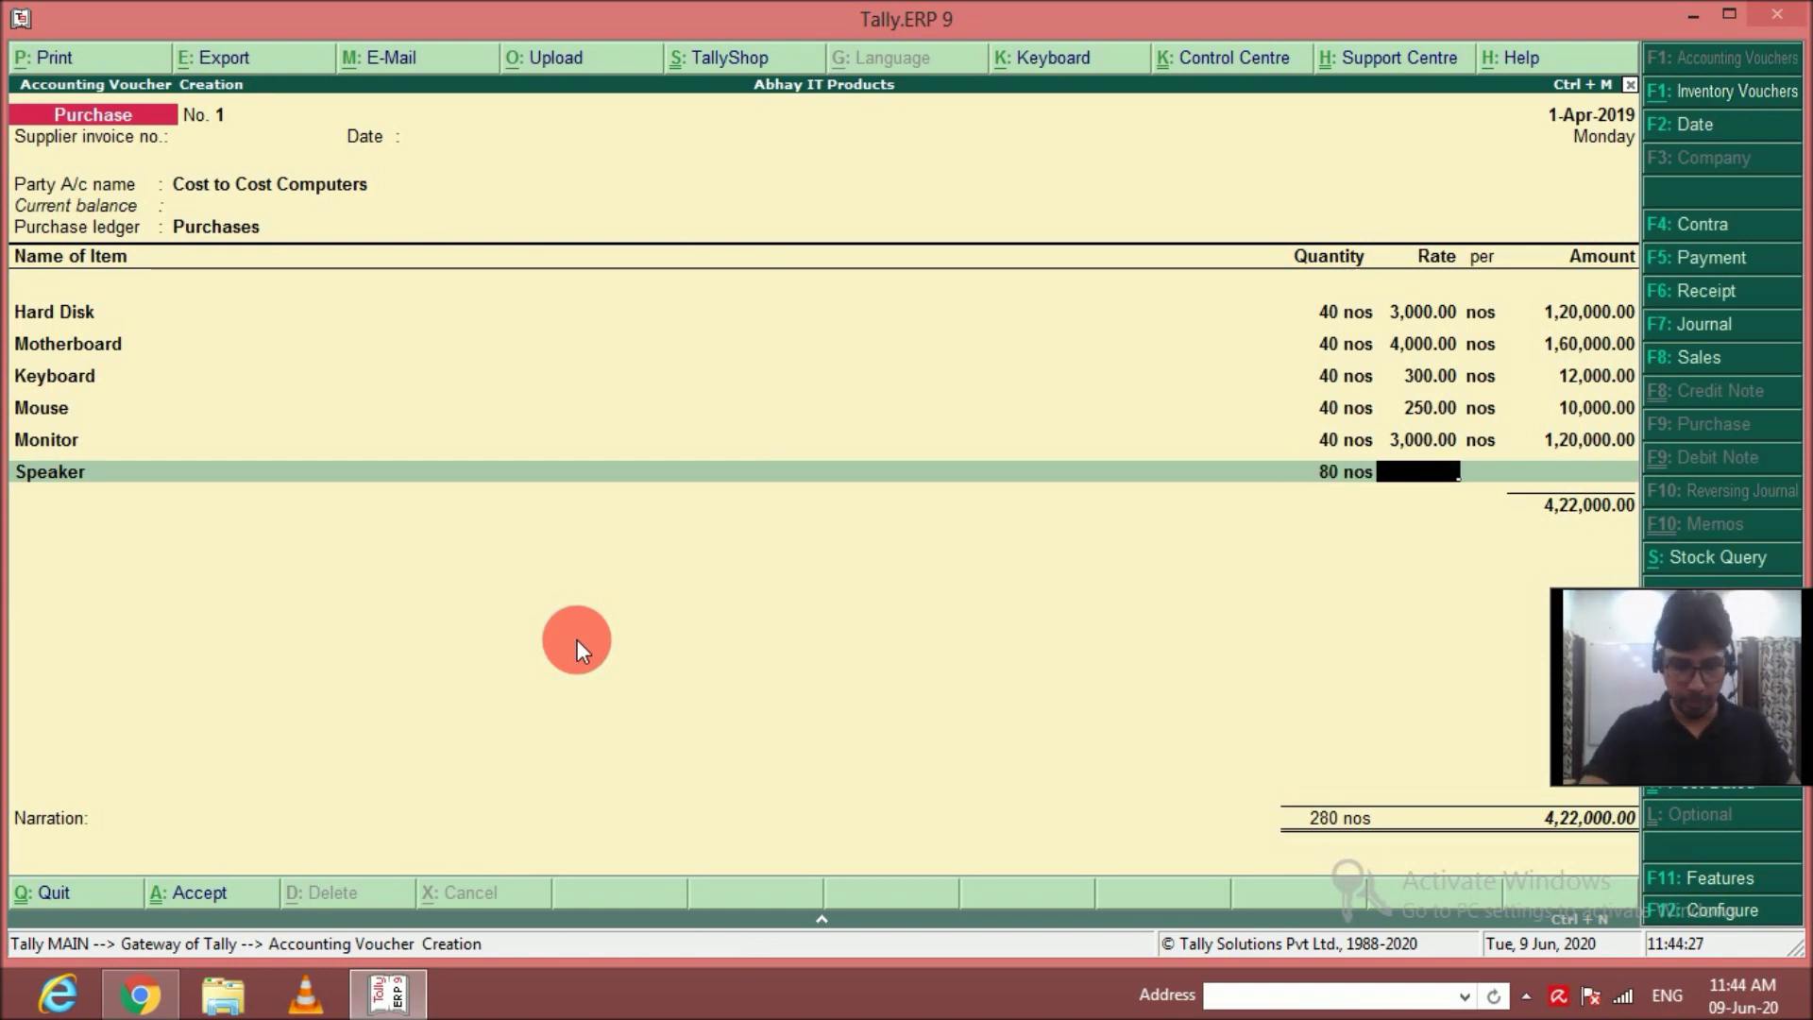
type("7000")
key("BackSpace")
key("Return")
key("Return")
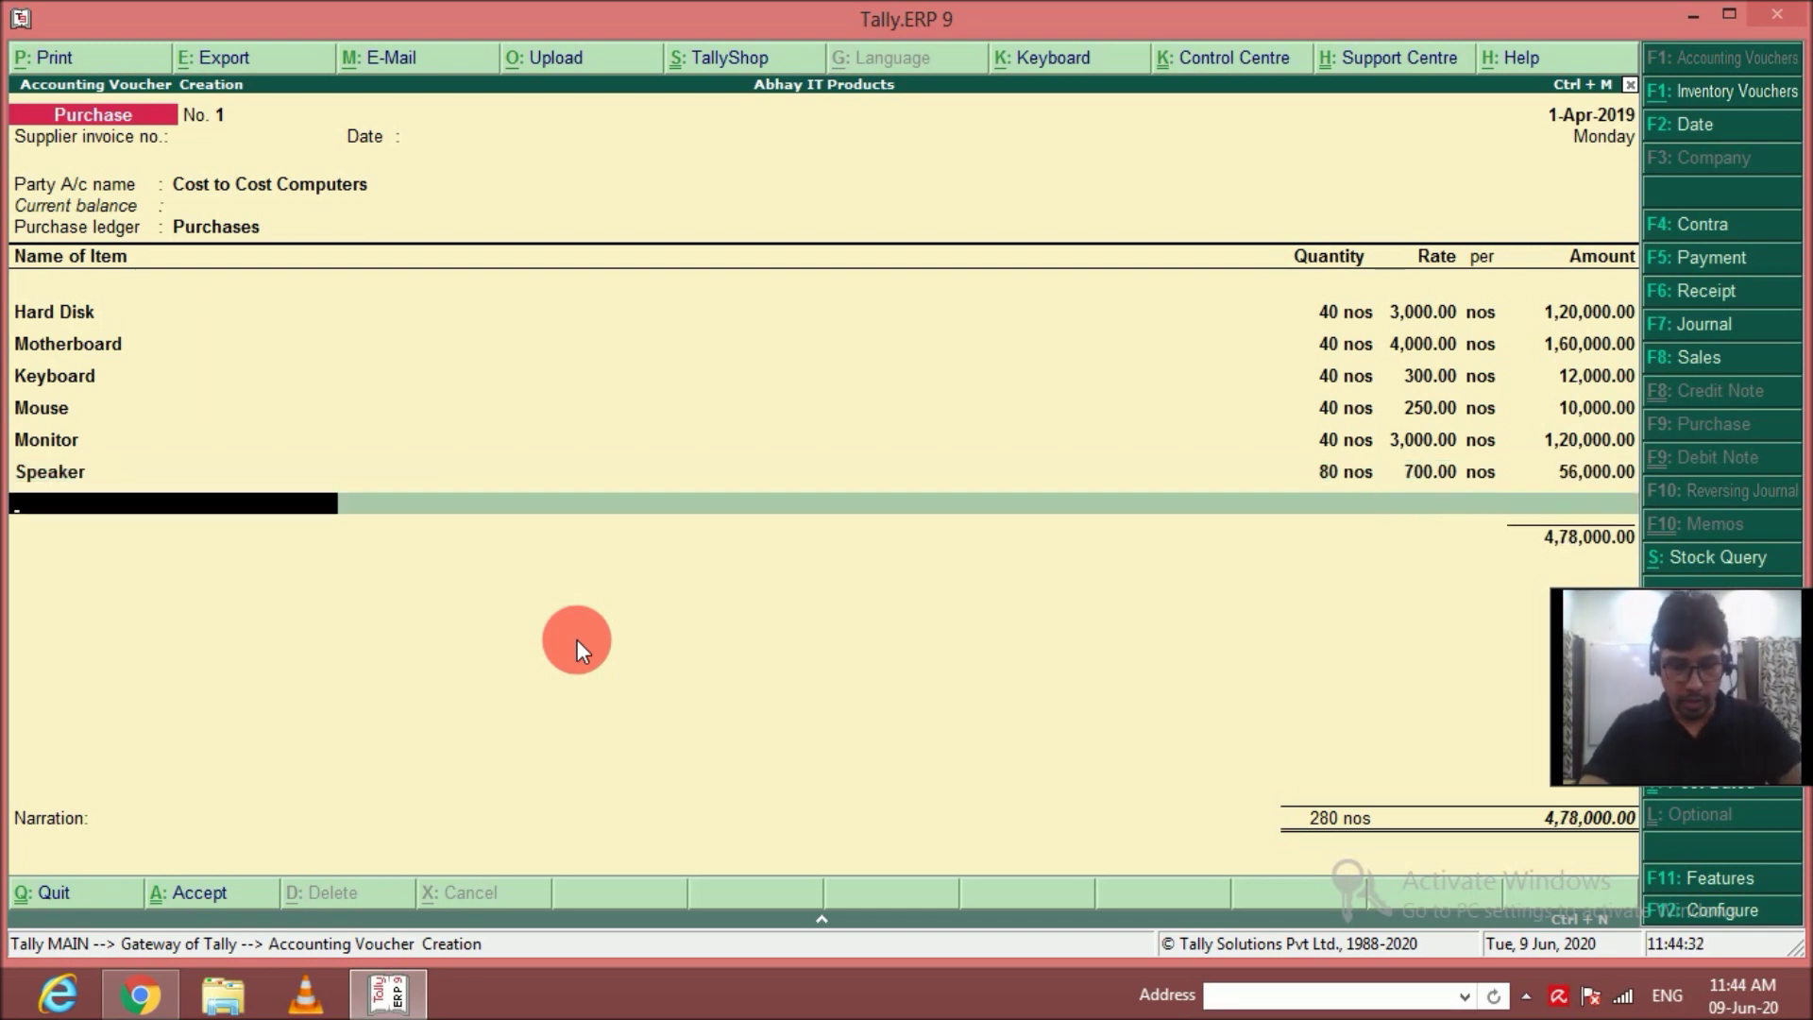
Create a stock item named CD Drive under Primary with the unit nos for the seventh purchase line.
key("alt+c")
type("C")
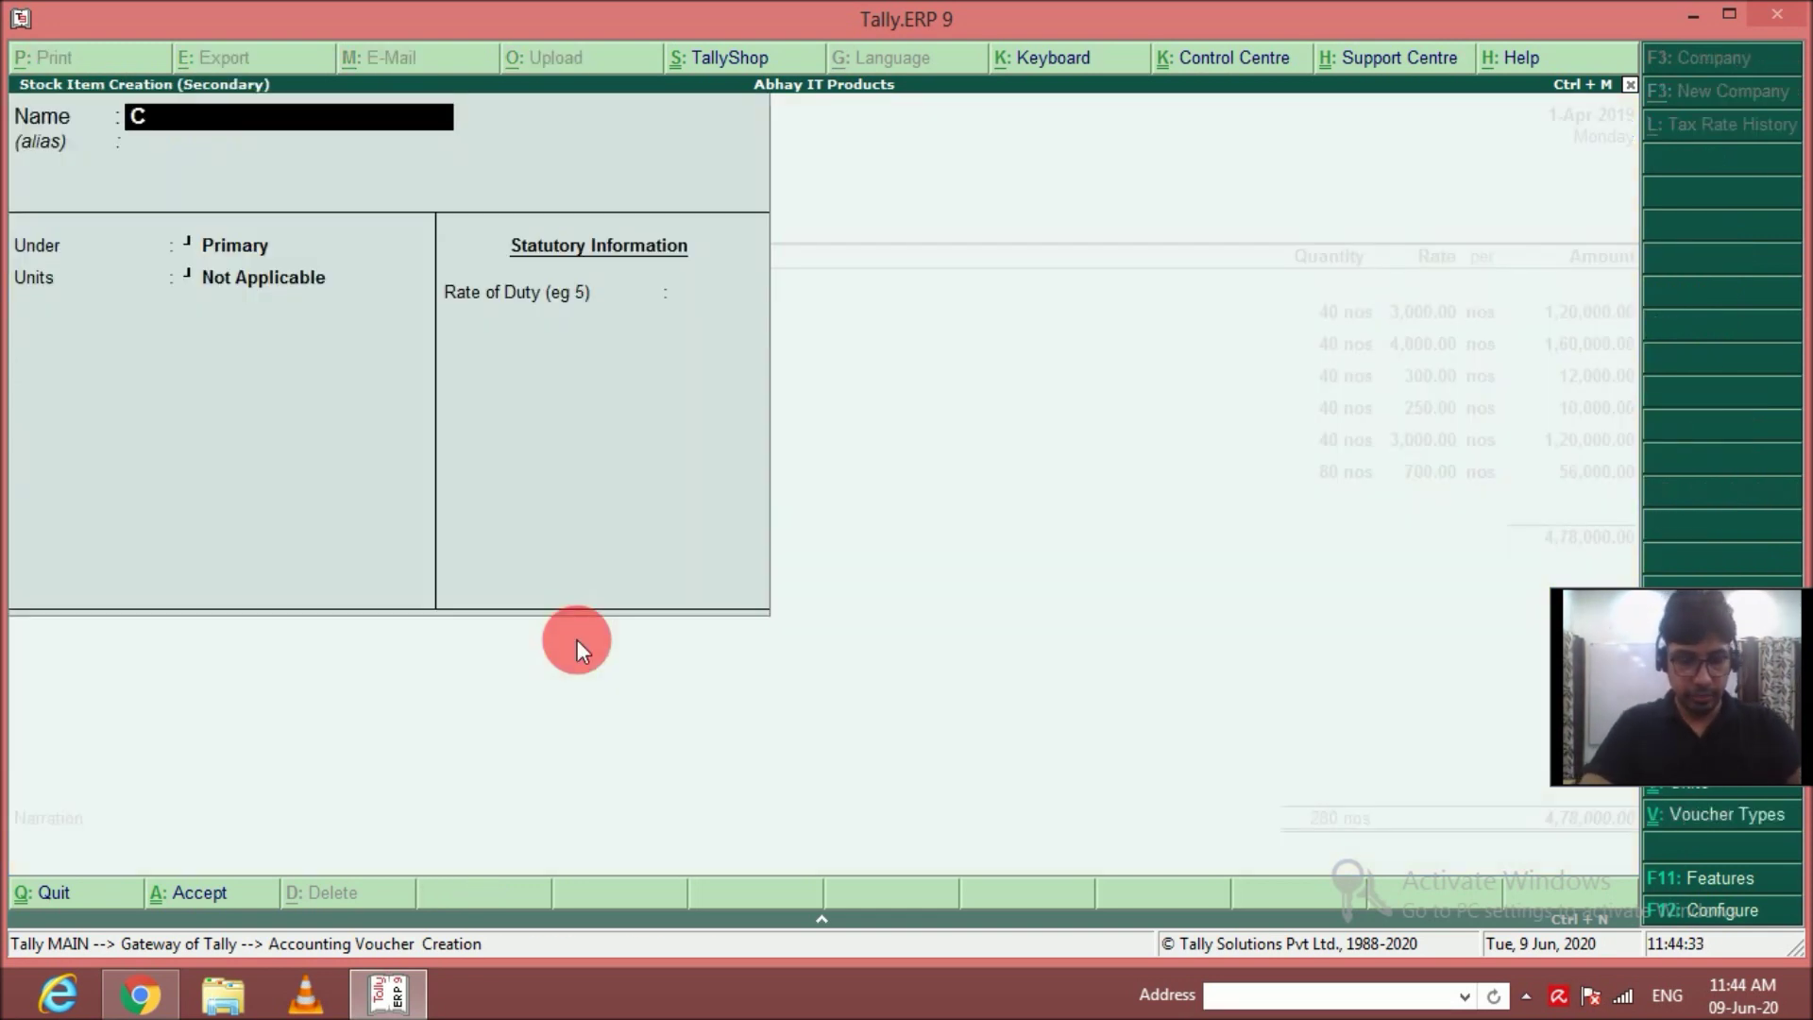
type("D Drive")
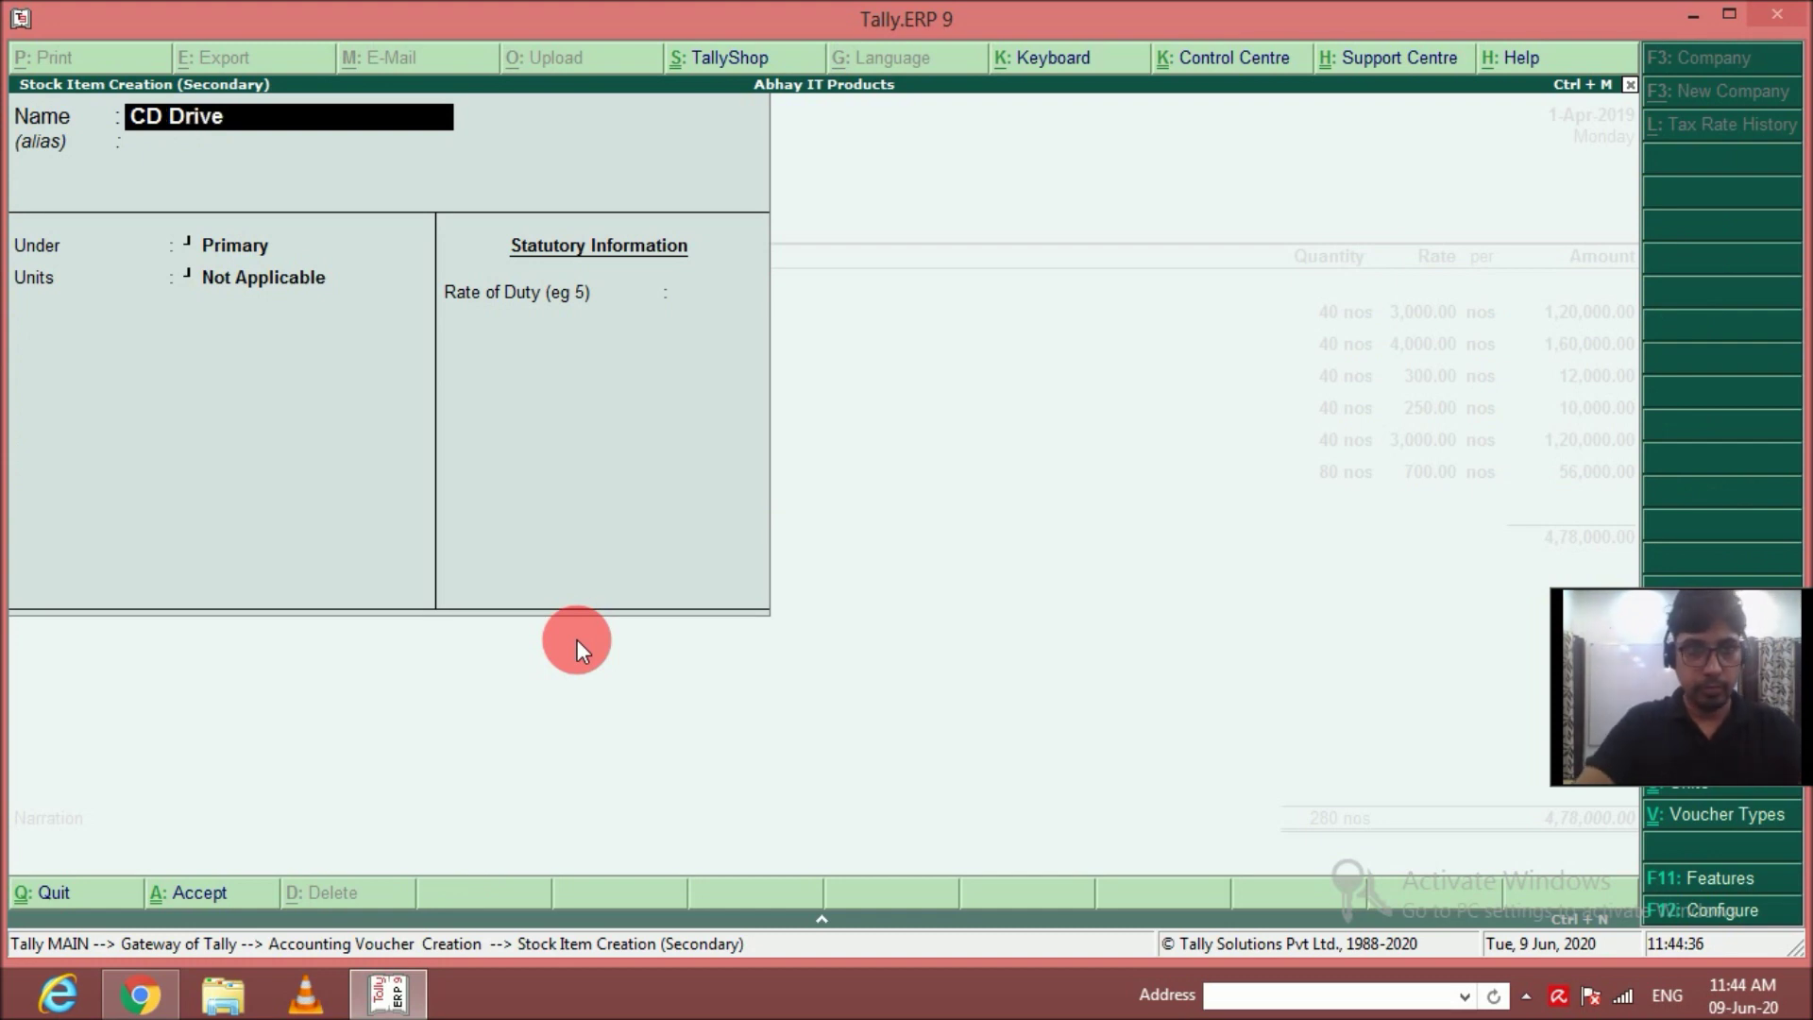
key("Return")
key("Return")
key("Return")
key("Down")
key("Return")
key("ctrl+a")
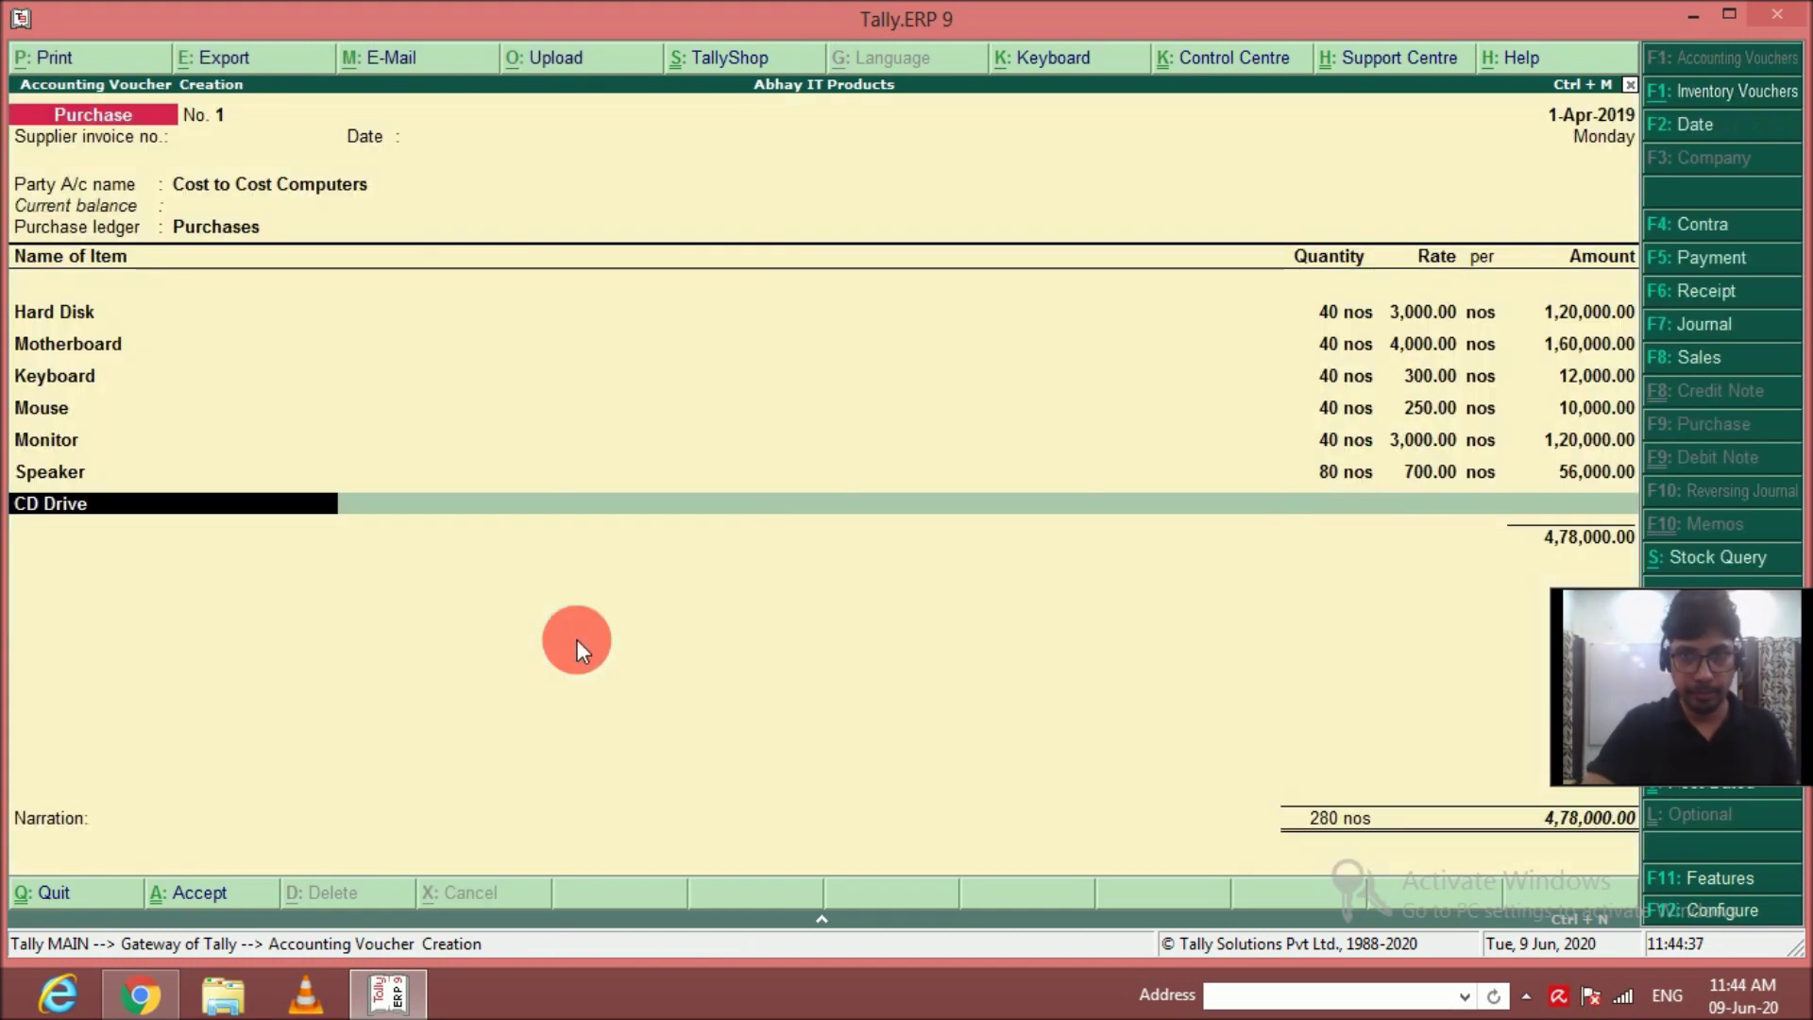
Enter a quantity of 40 nos at a rate of 1,500 for the CD Drive line.
type("40 nos")
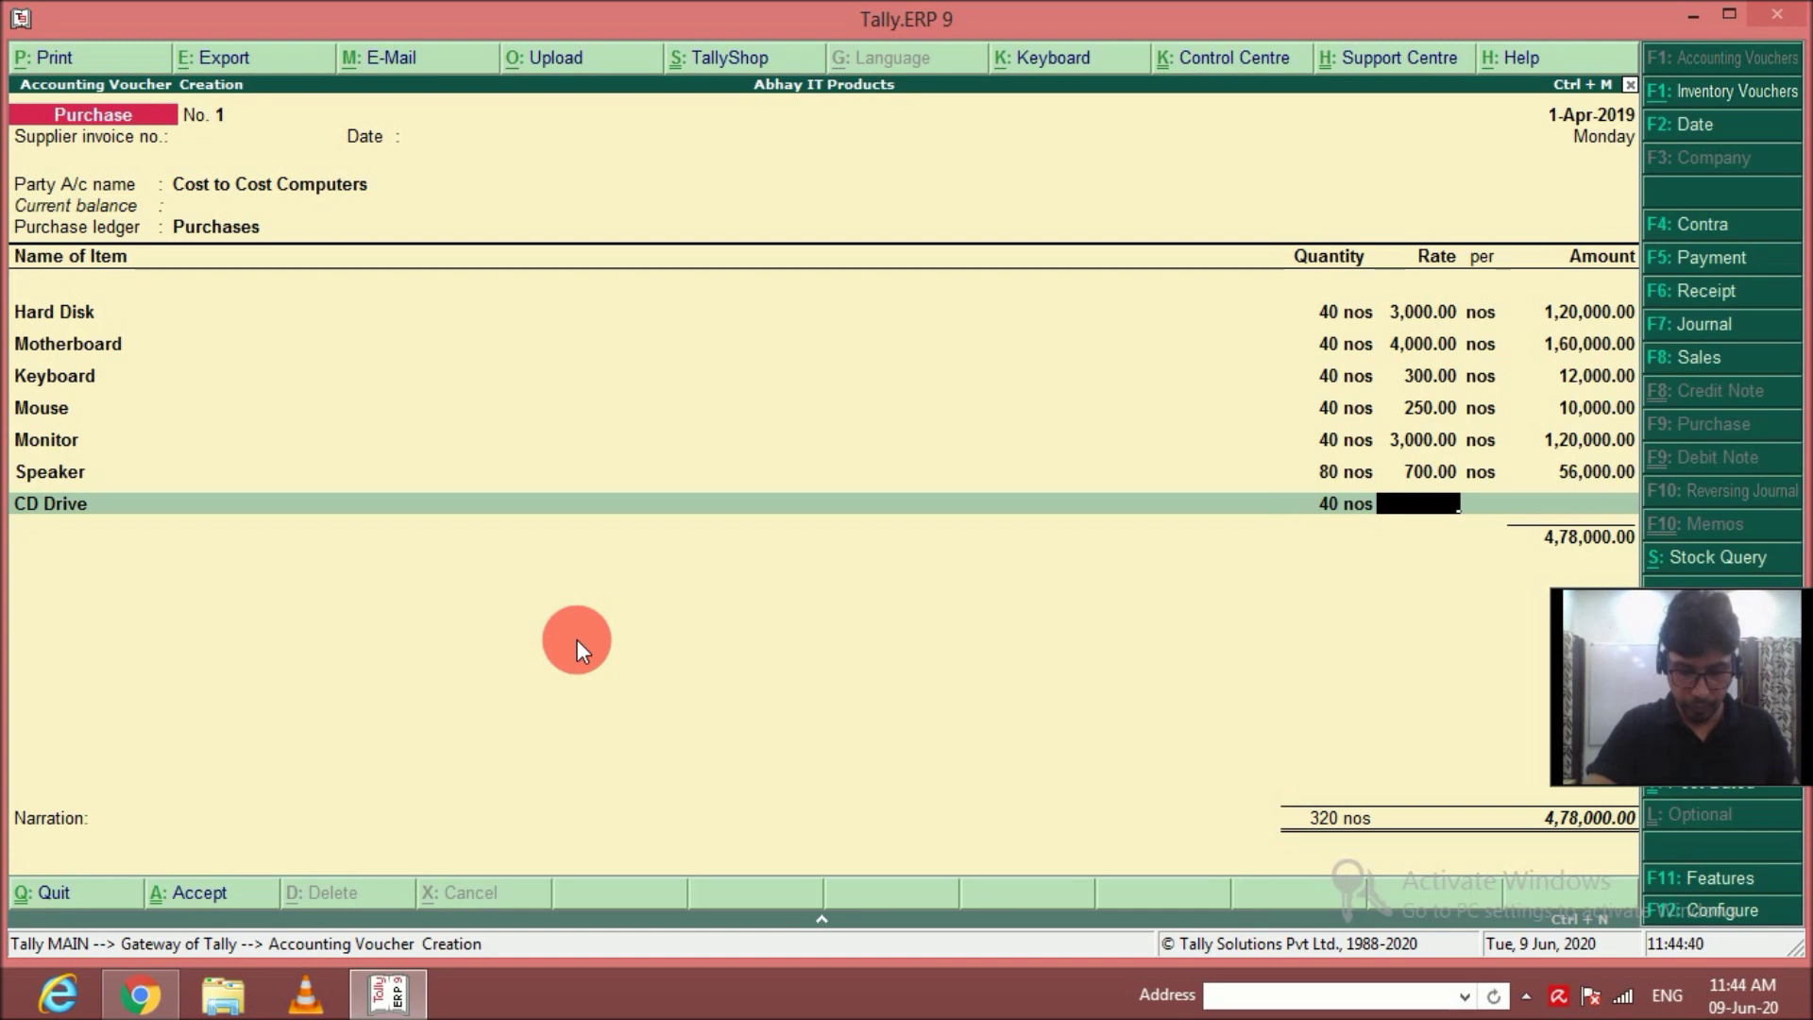
type("15000")
key("Return")
key("Return")
key("Return")
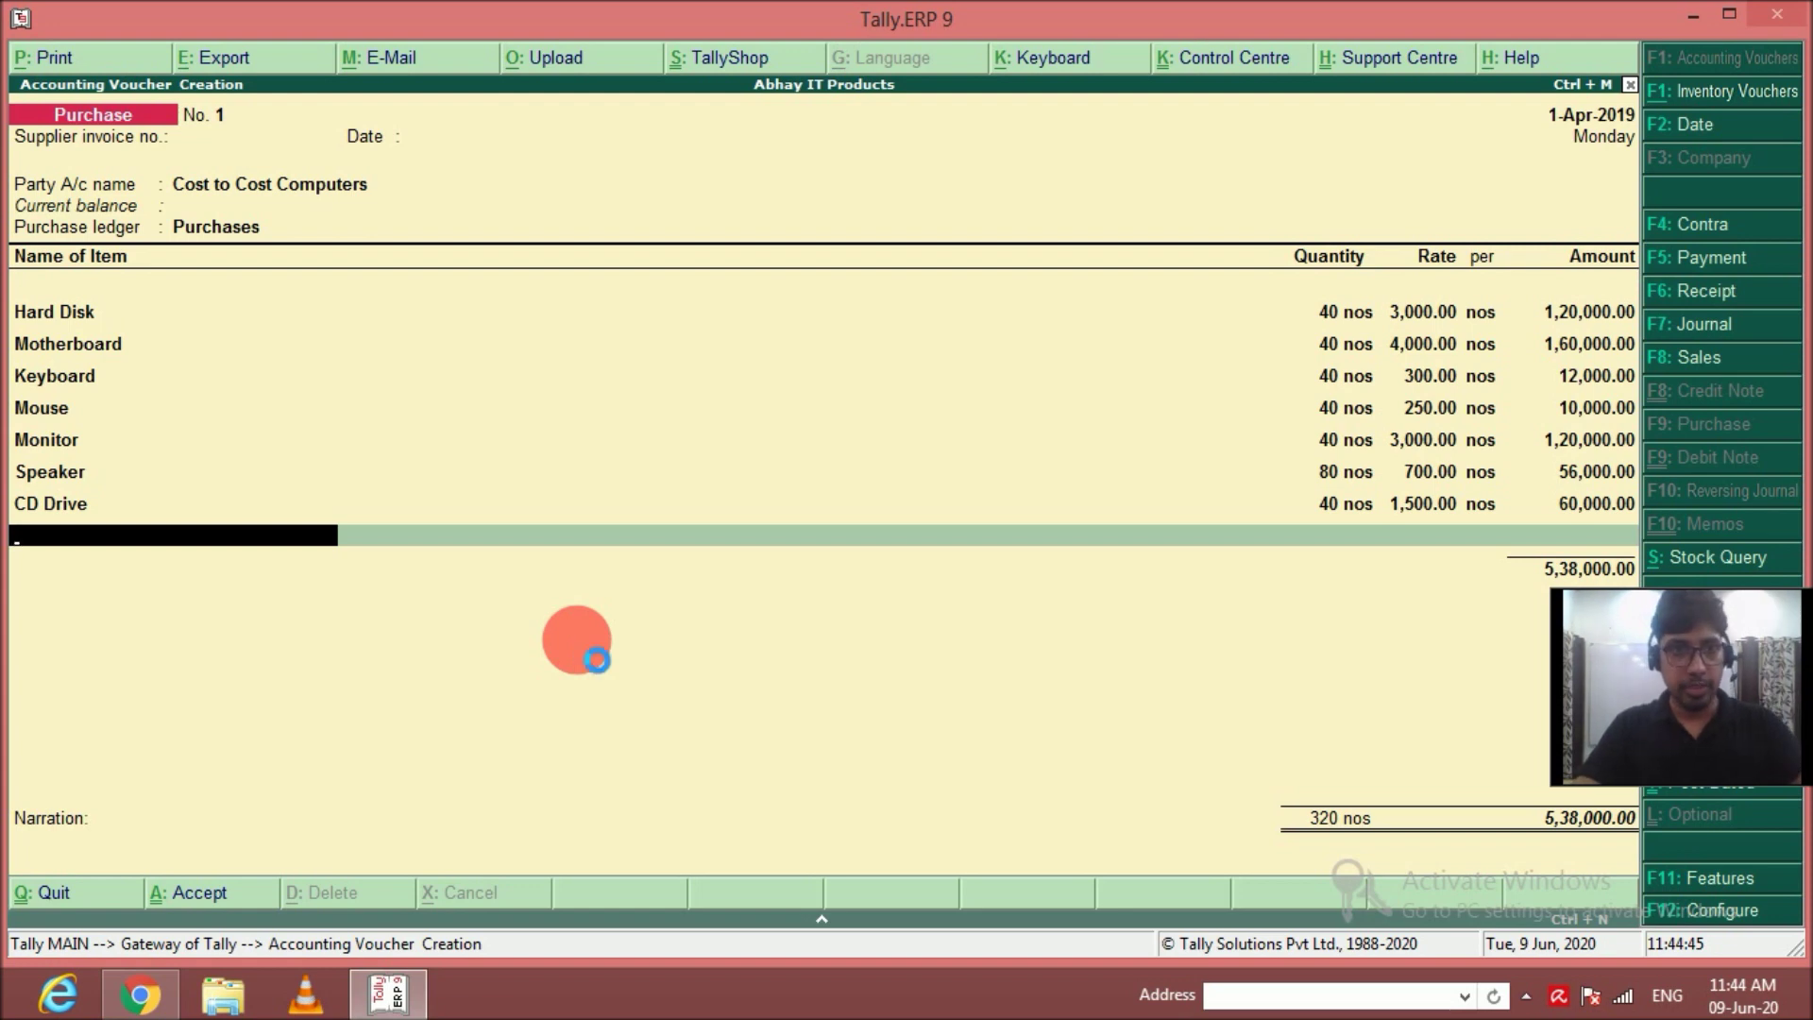
Create a stock item named FDD with the unit nos for the eighth purchase line.
key("alt+c")
type("FDD")
key("Return")
key("Return")
key("Return")
key("Down")
key("Return")
key("Return")
key("Return")
key("Return")
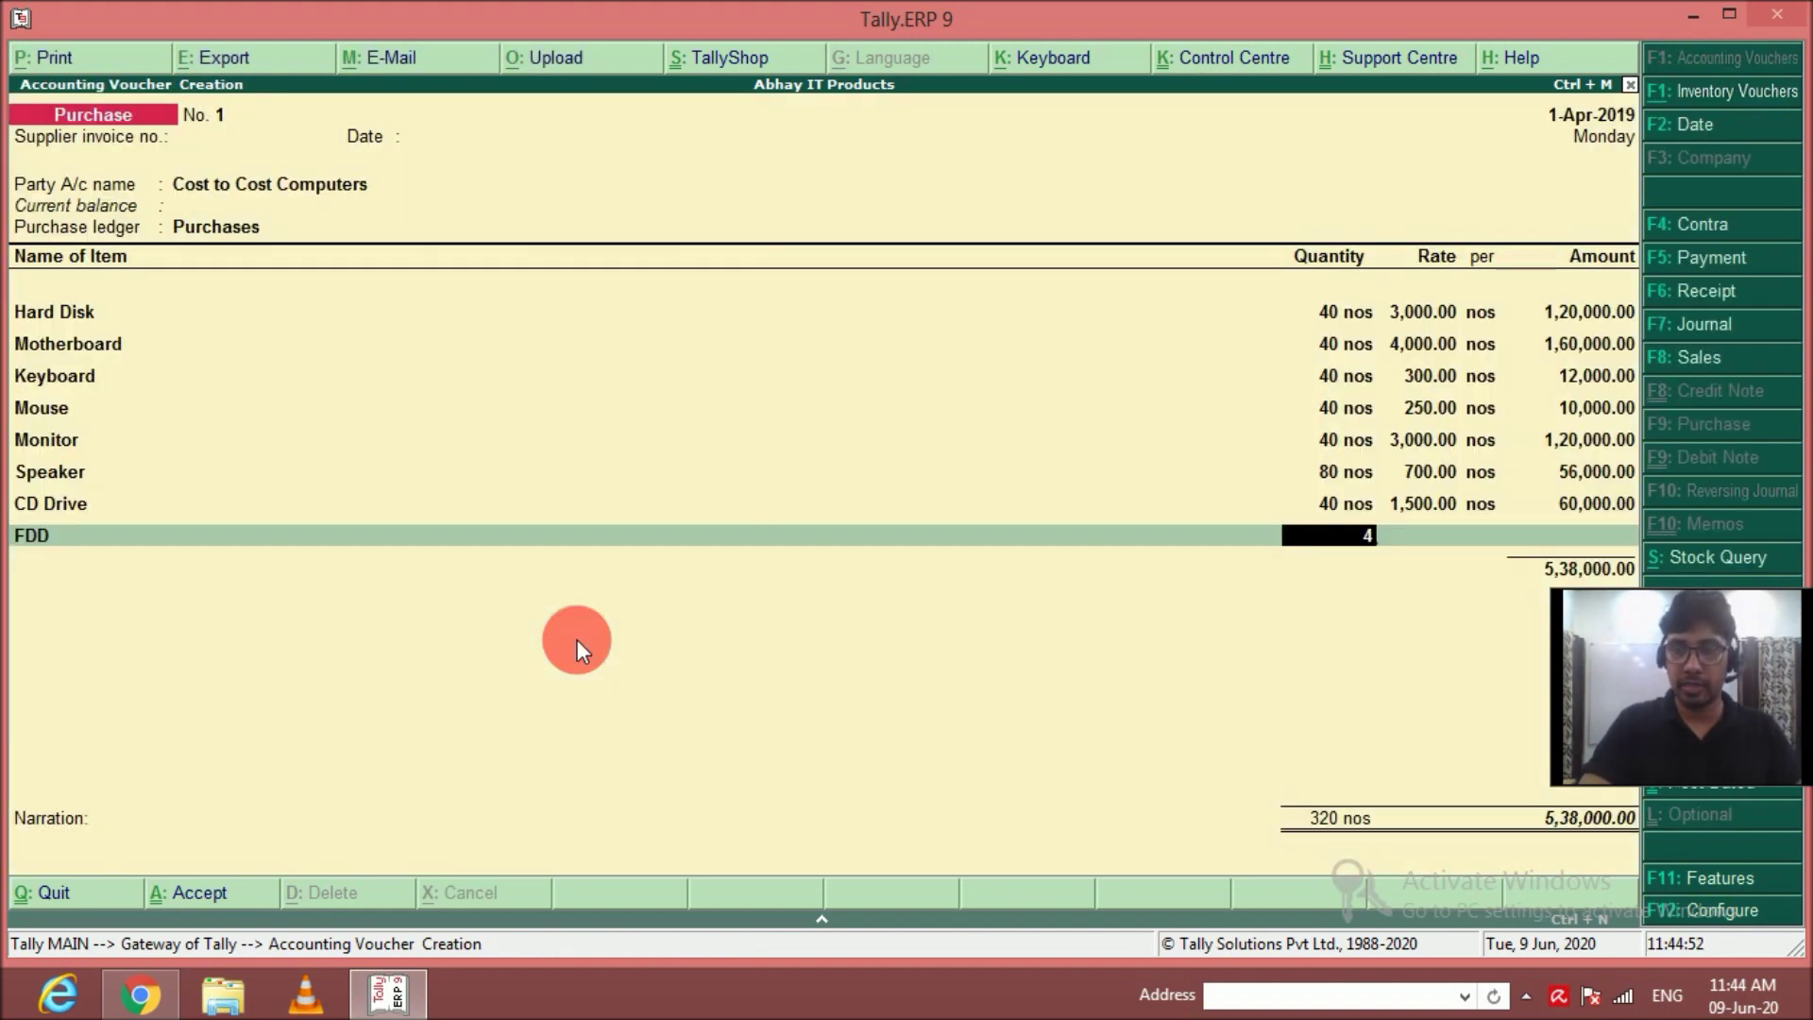
Enter a quantity of 40 nos at a rate of 1,000 for the FDD line.
type("40")
key("Return")
type("1000")
key("Return")
key("Return")
key("Return")
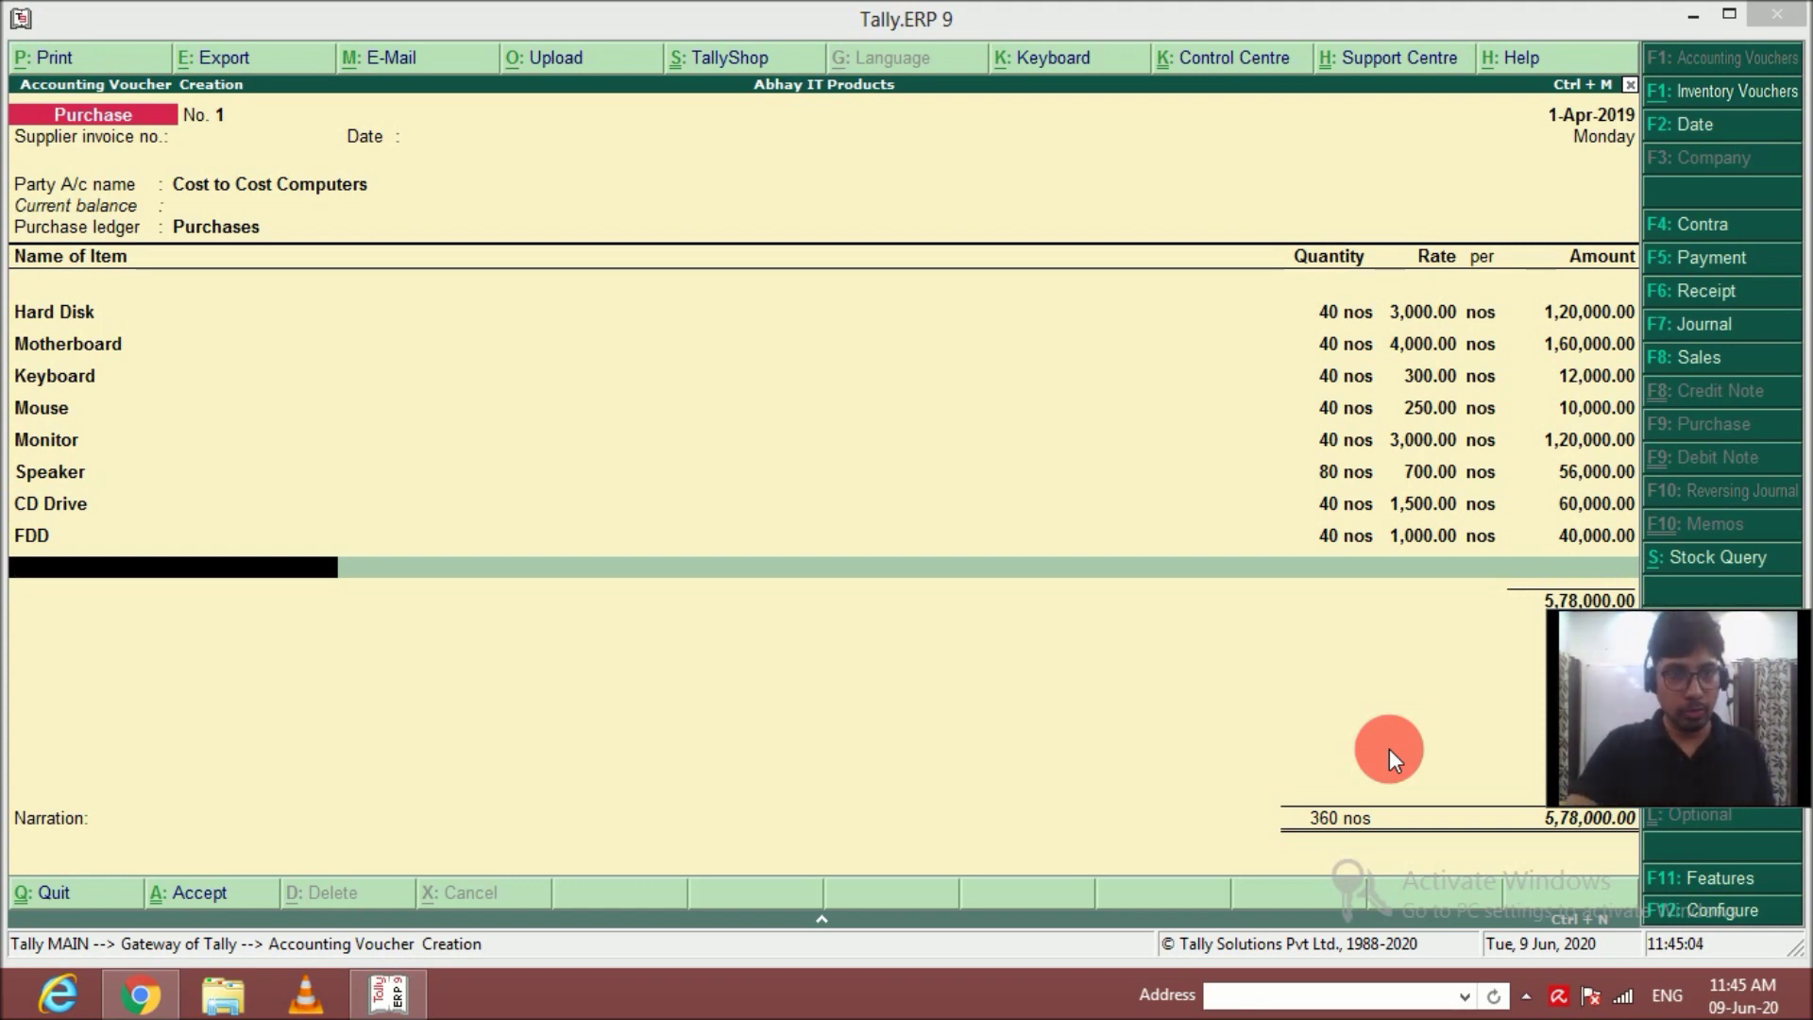
Finish the purchase item list, add the narration "For purchases made from CTC BN dtd.", save the voucher and leave voucher entry.
left_click(1169, 20)
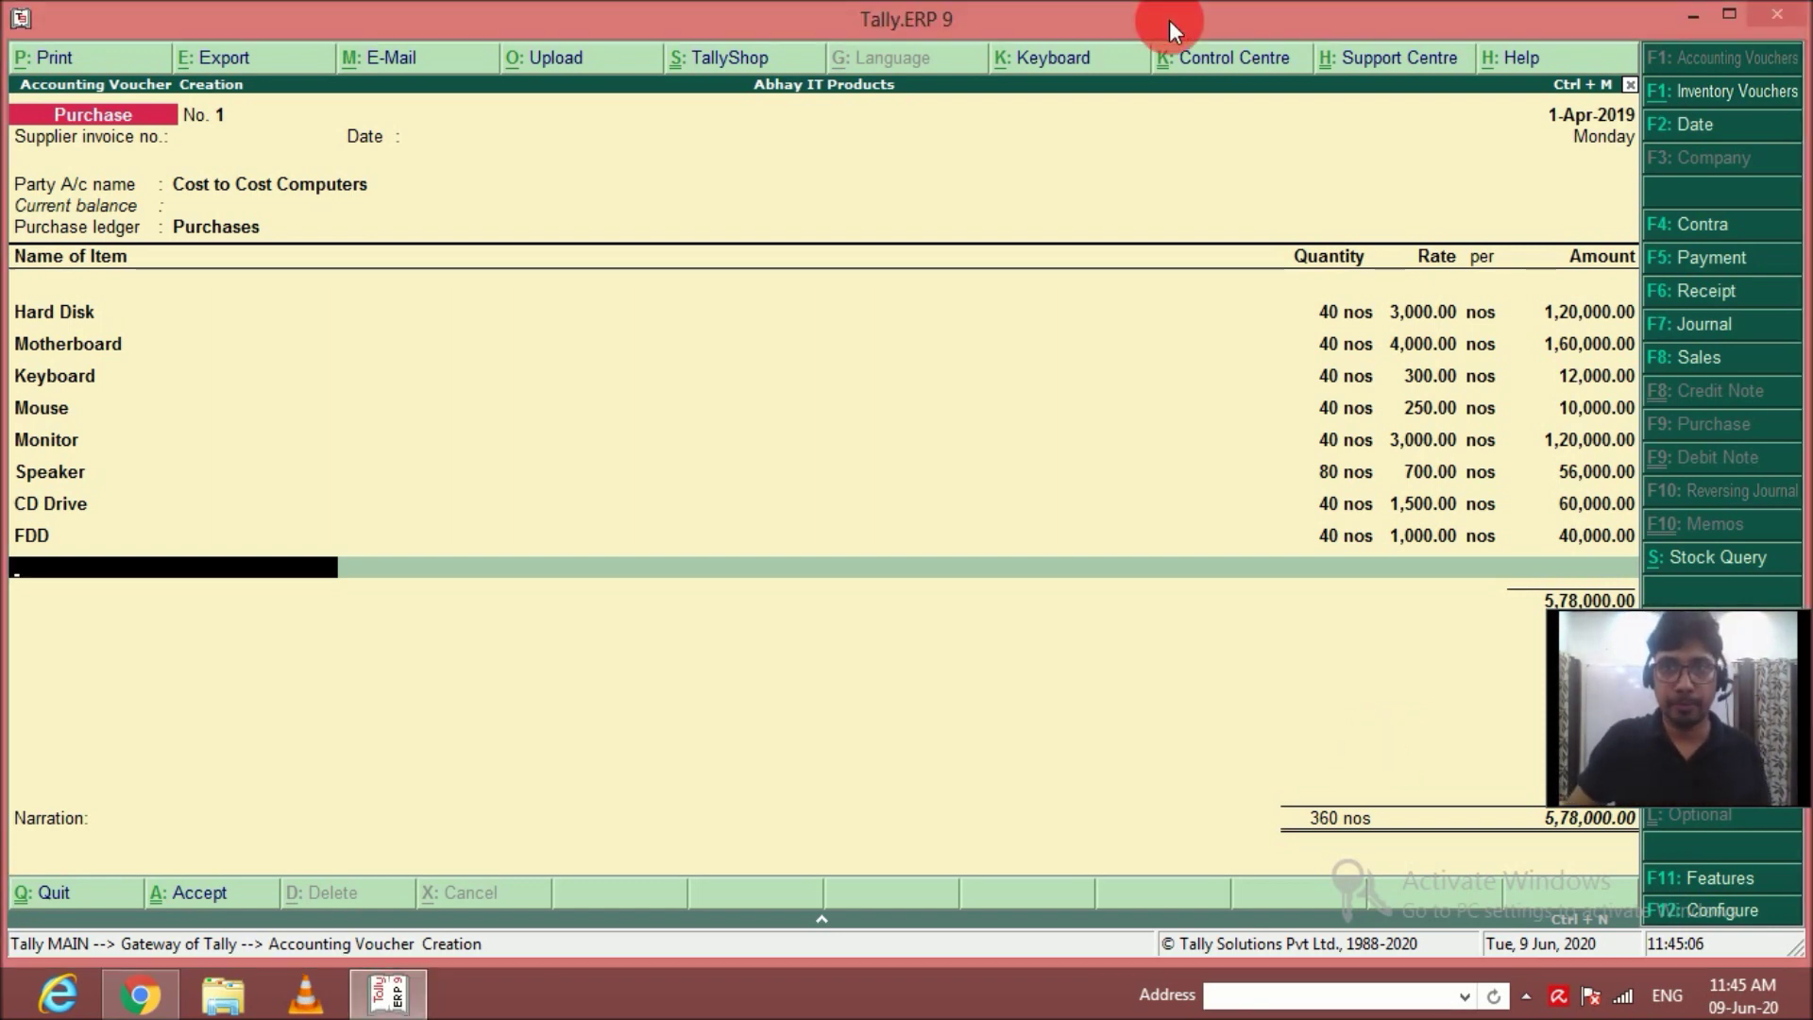
key("Return")
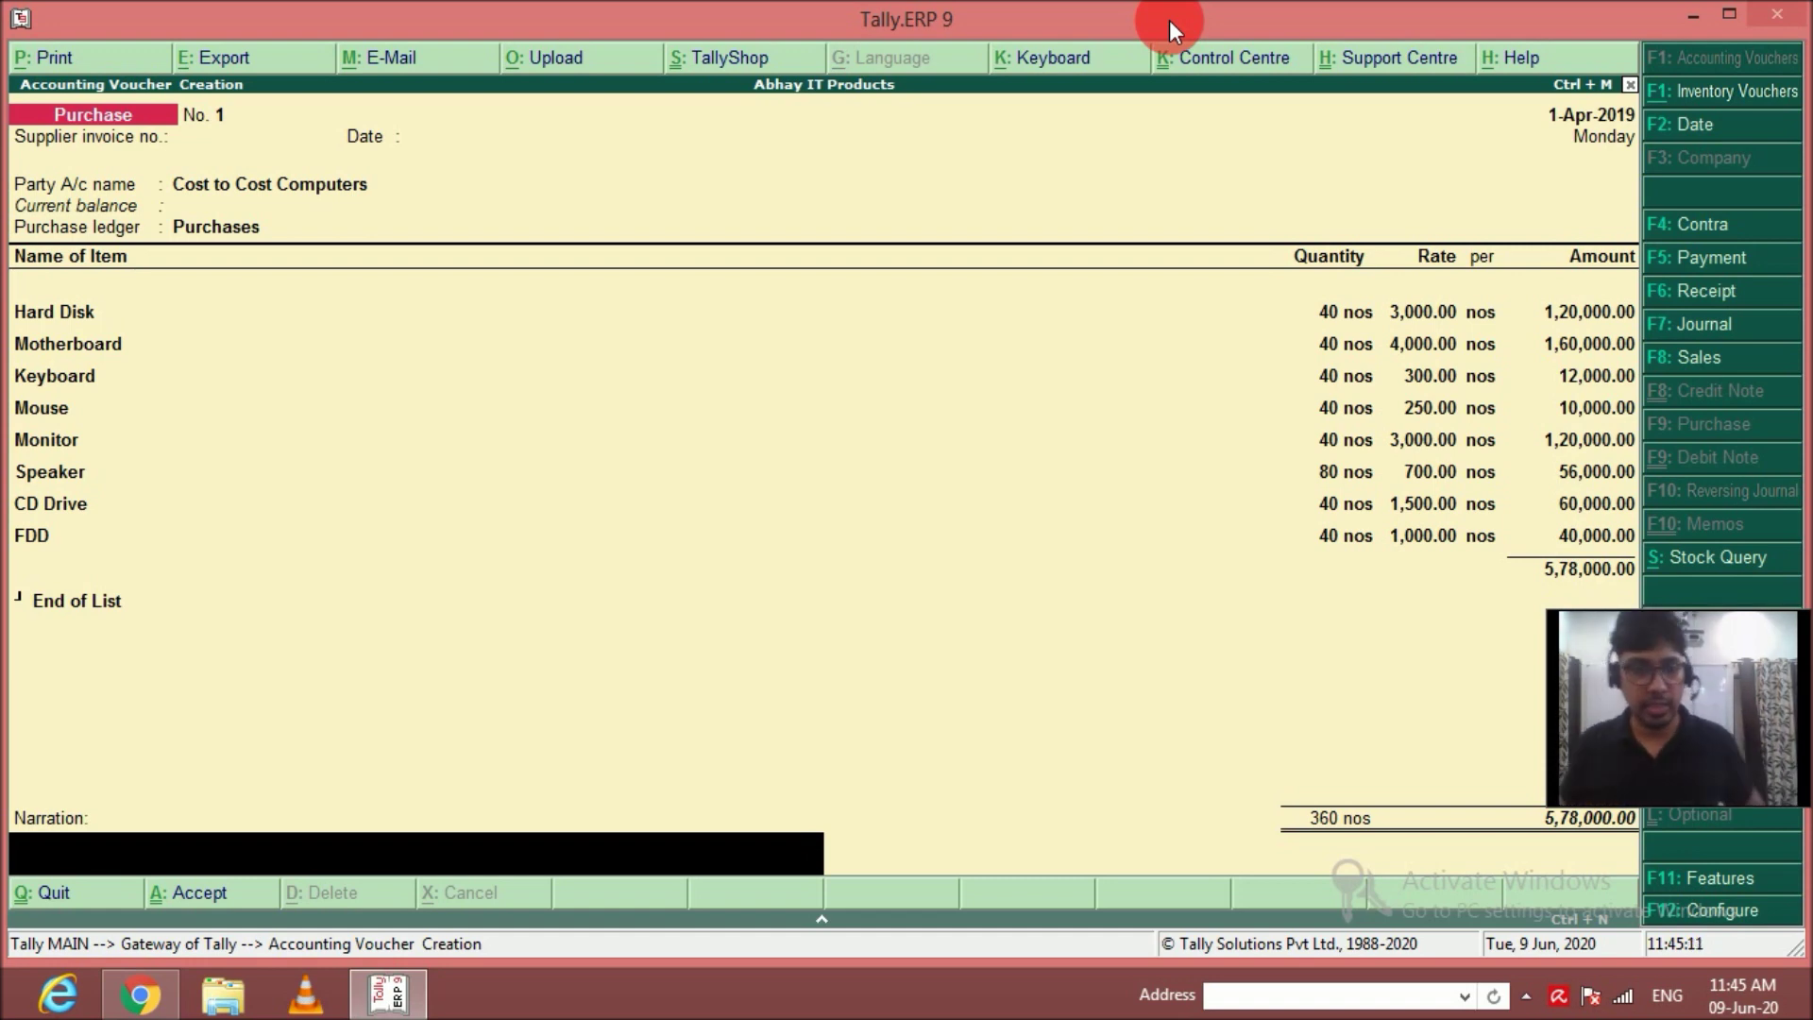
type("For p")
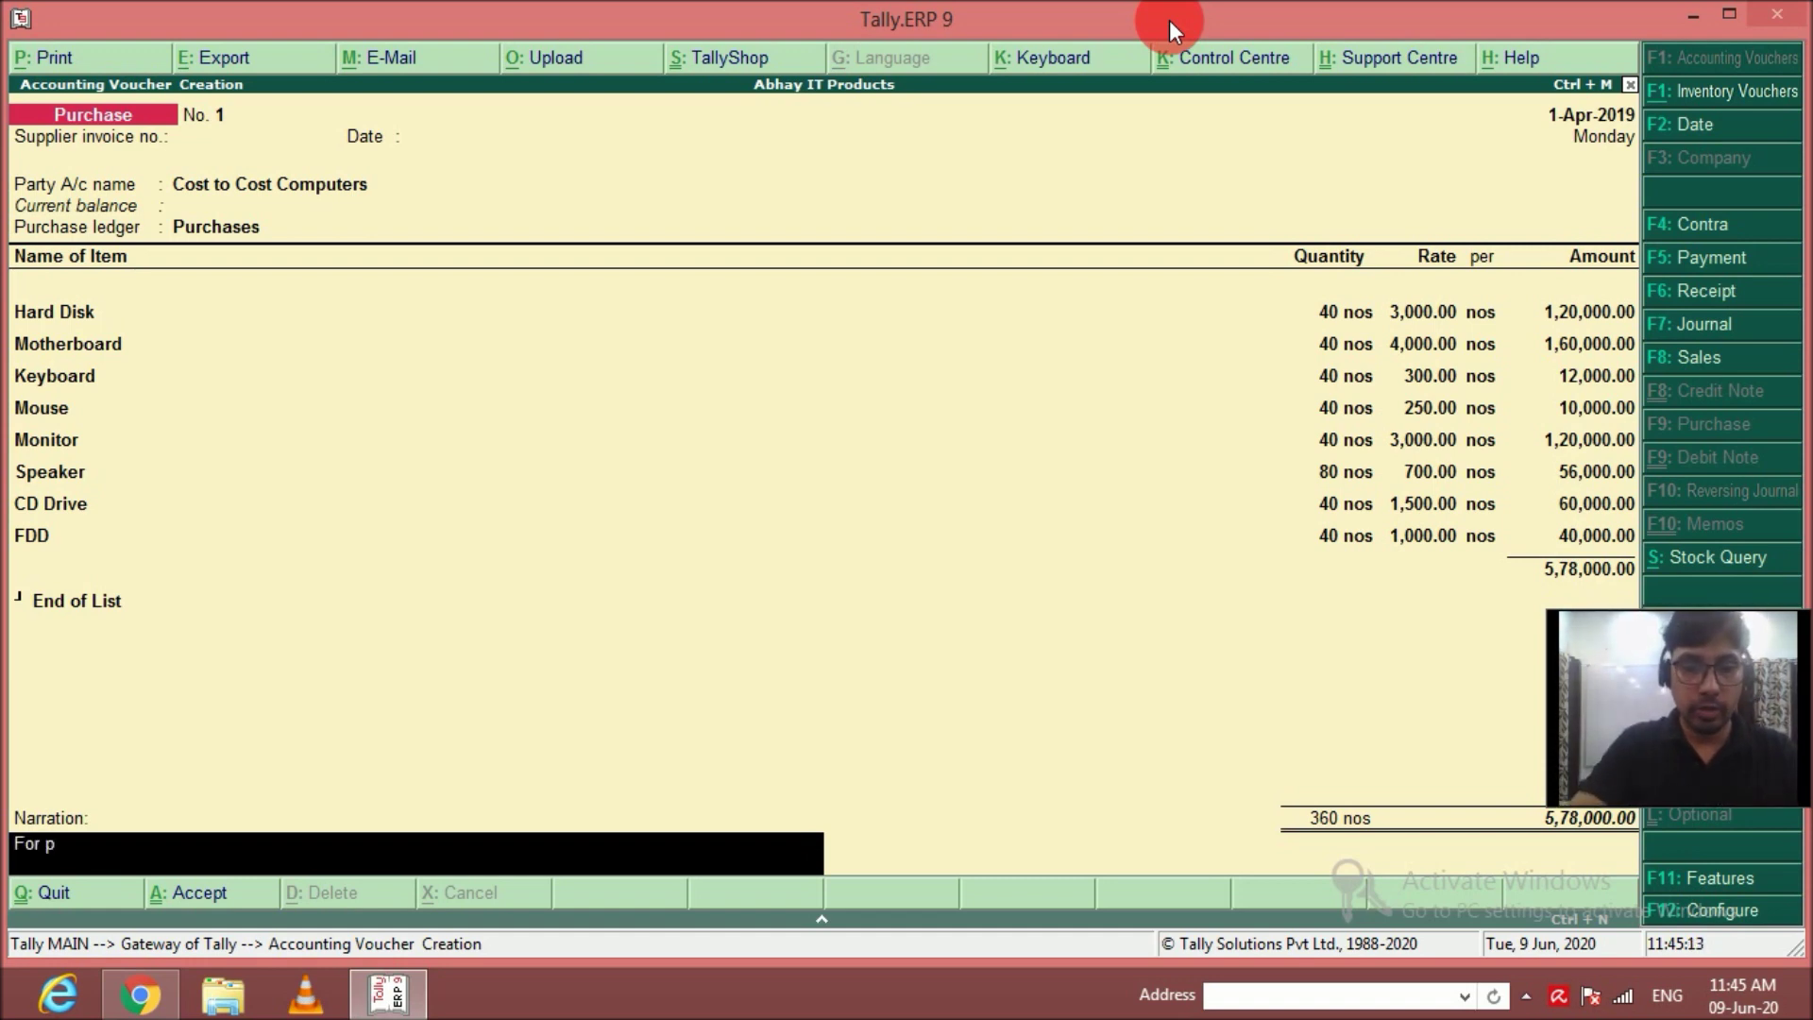
type("urchass")
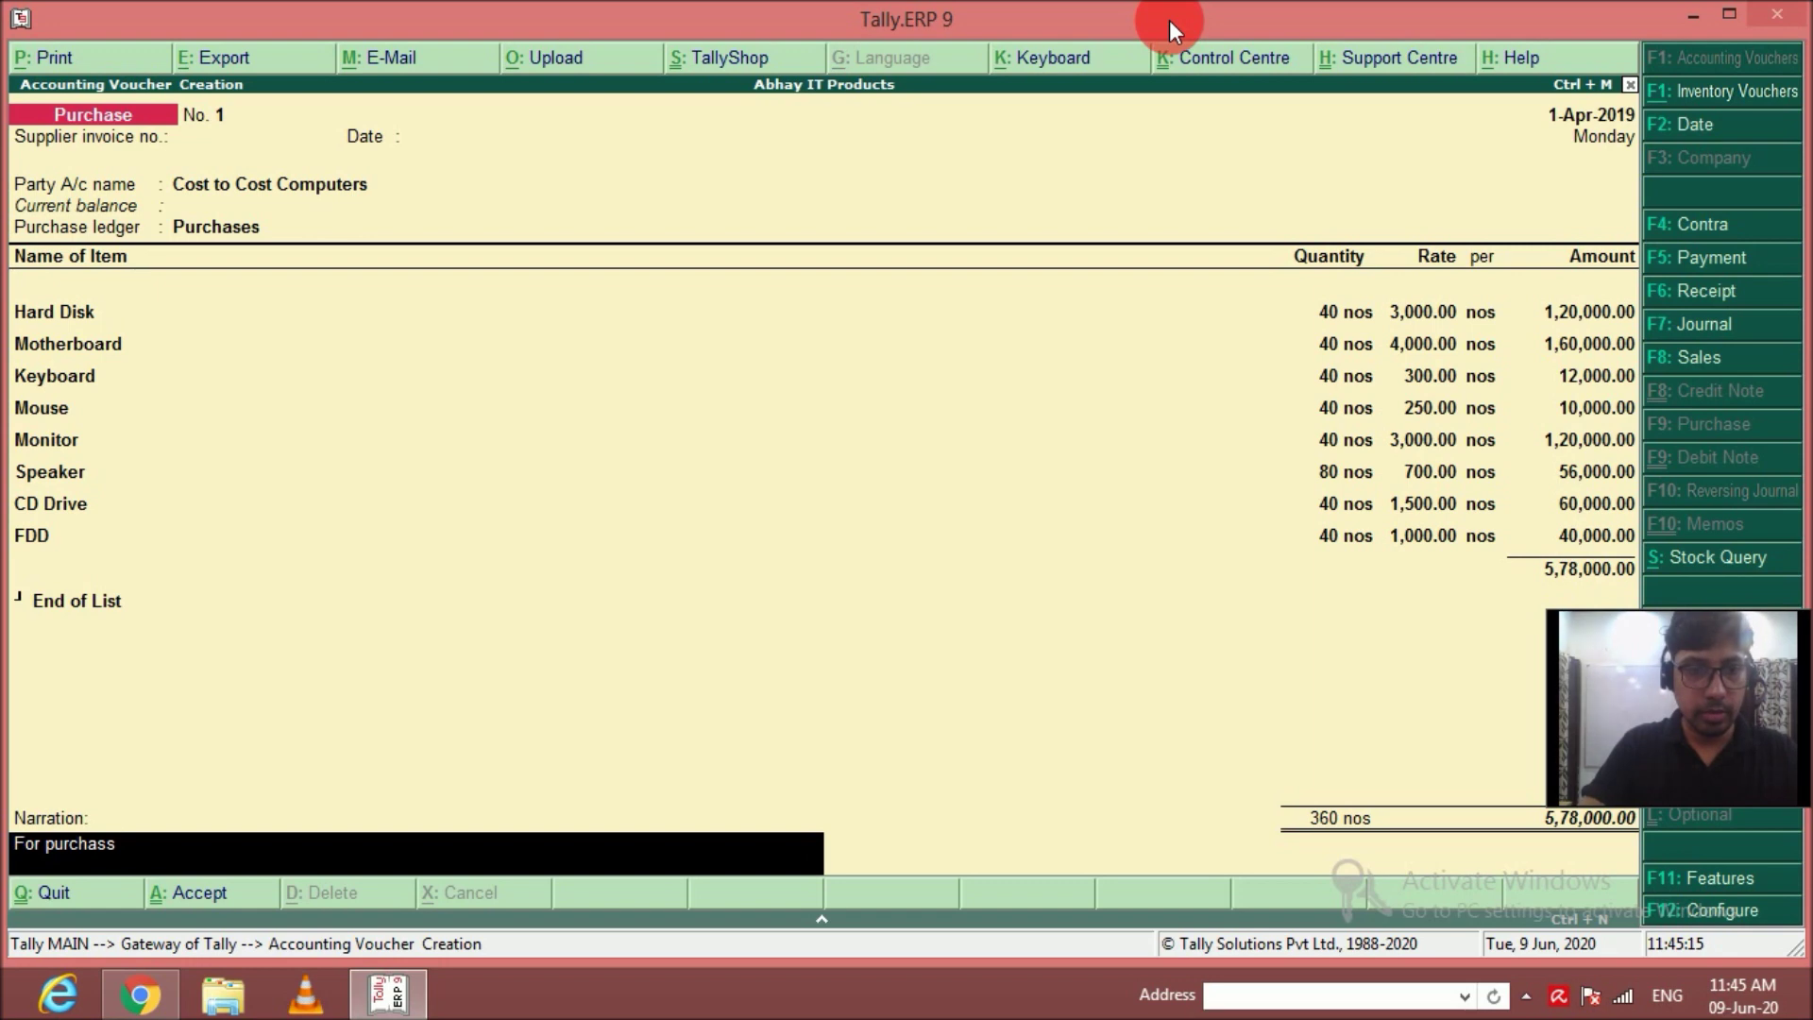
key("BackSpace")
type("es ma")
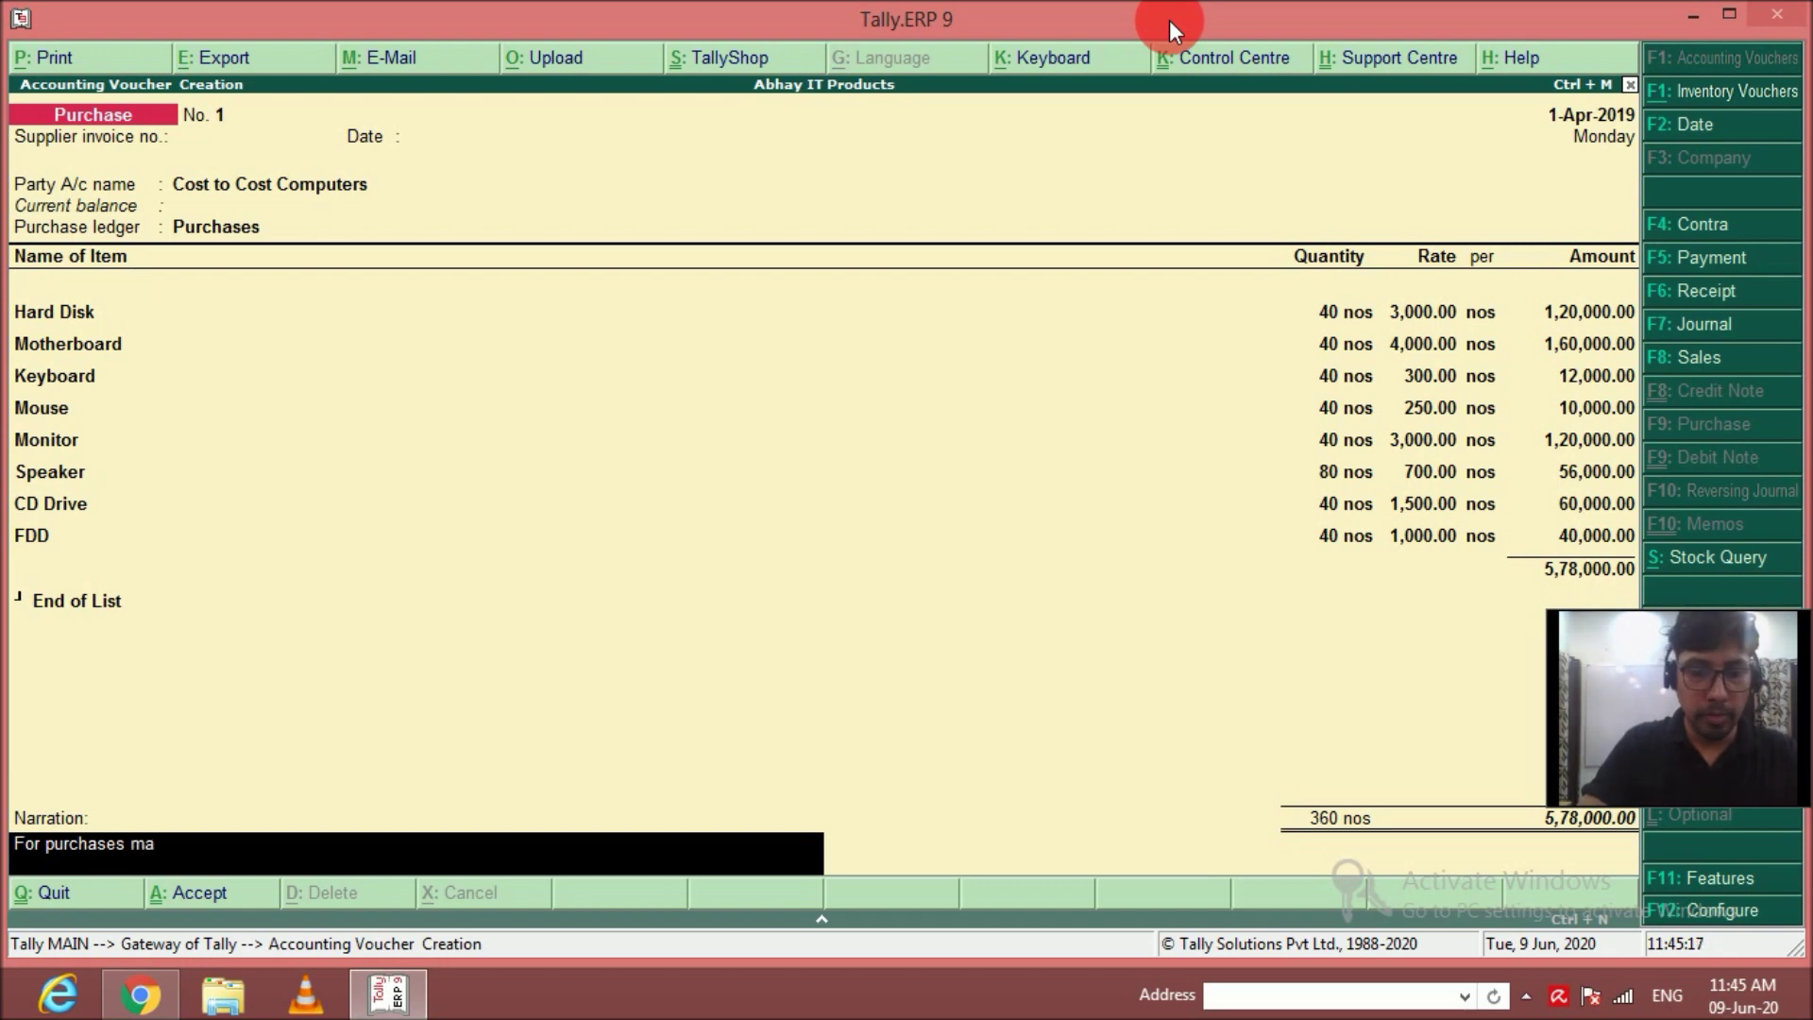
type("de from CTC")
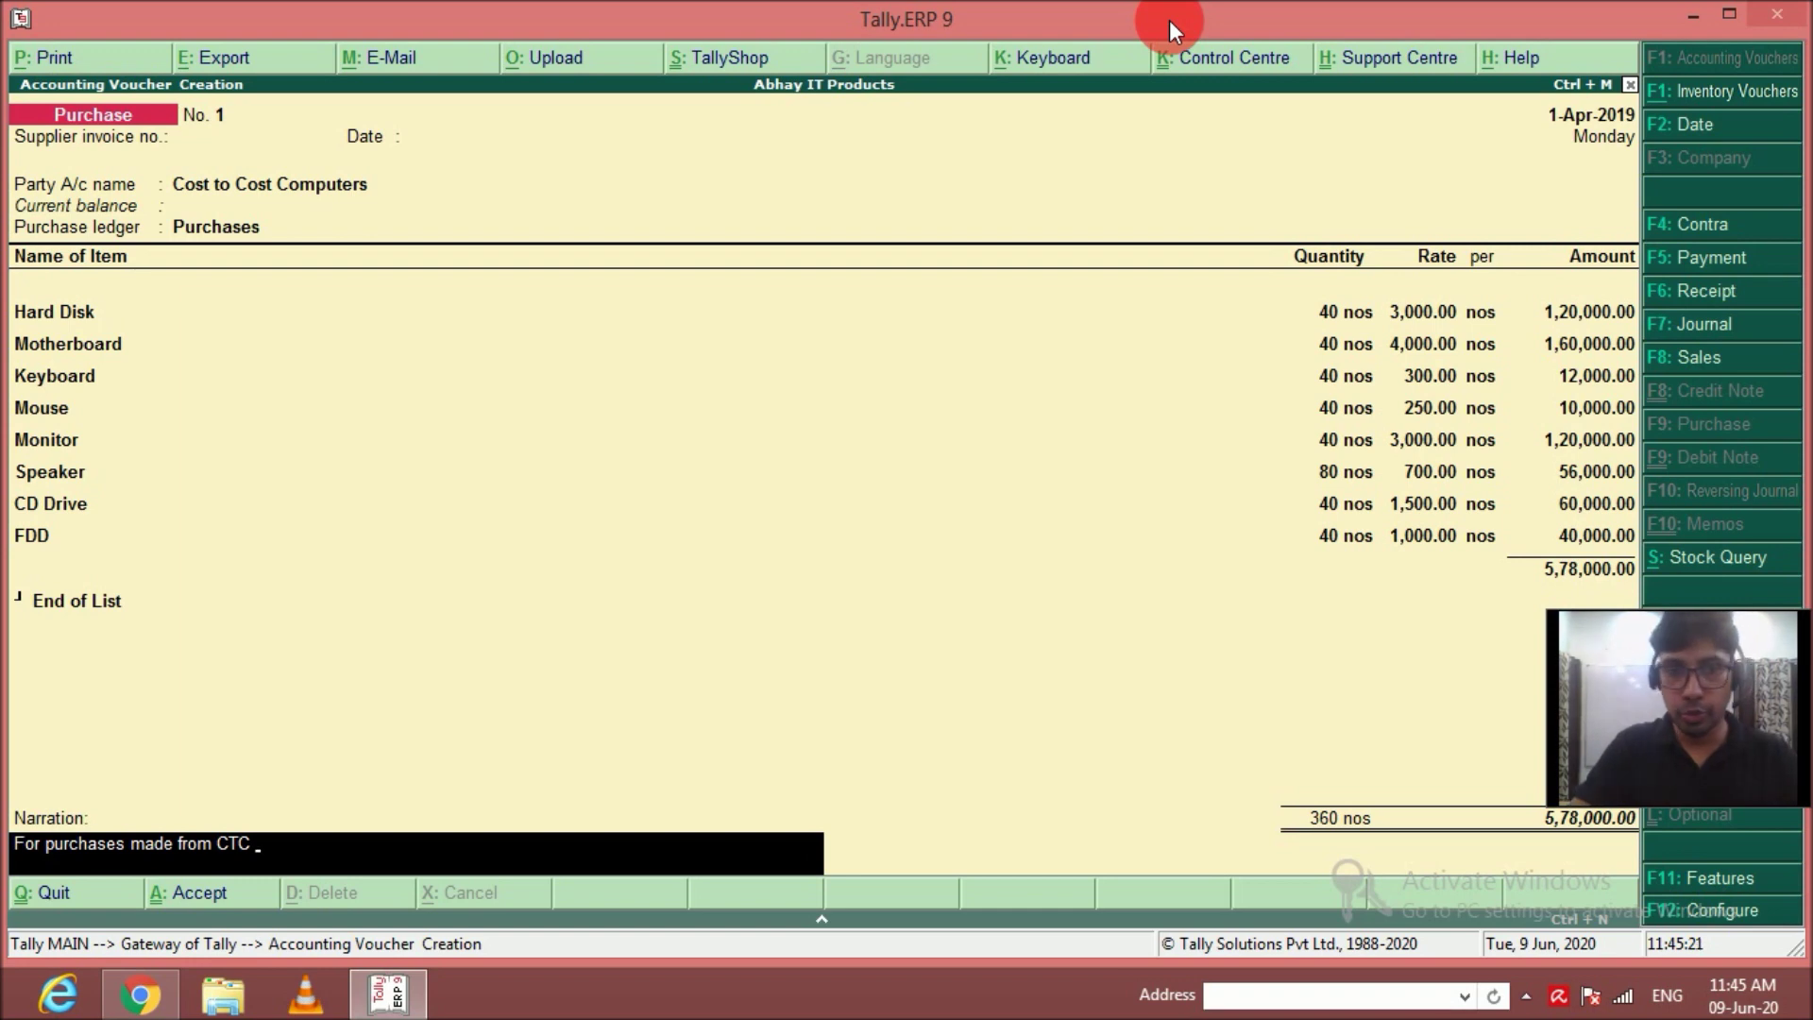
type(" BN")
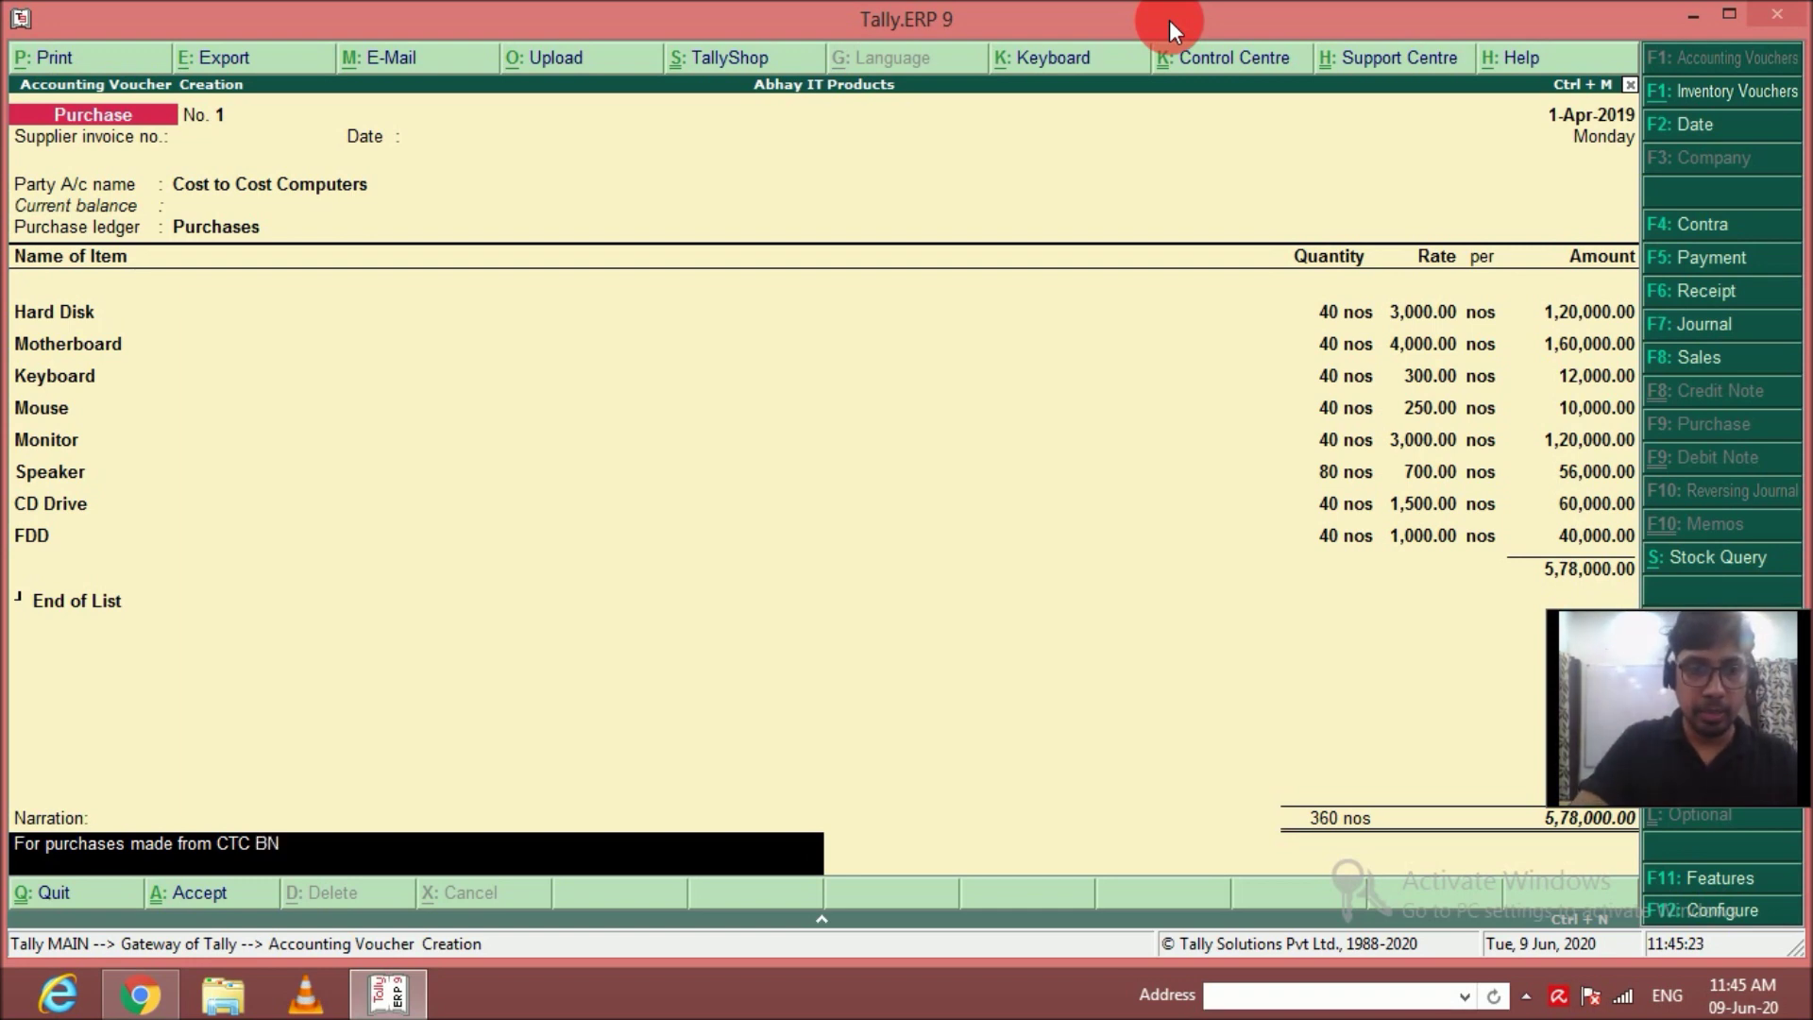
type(" dtd.")
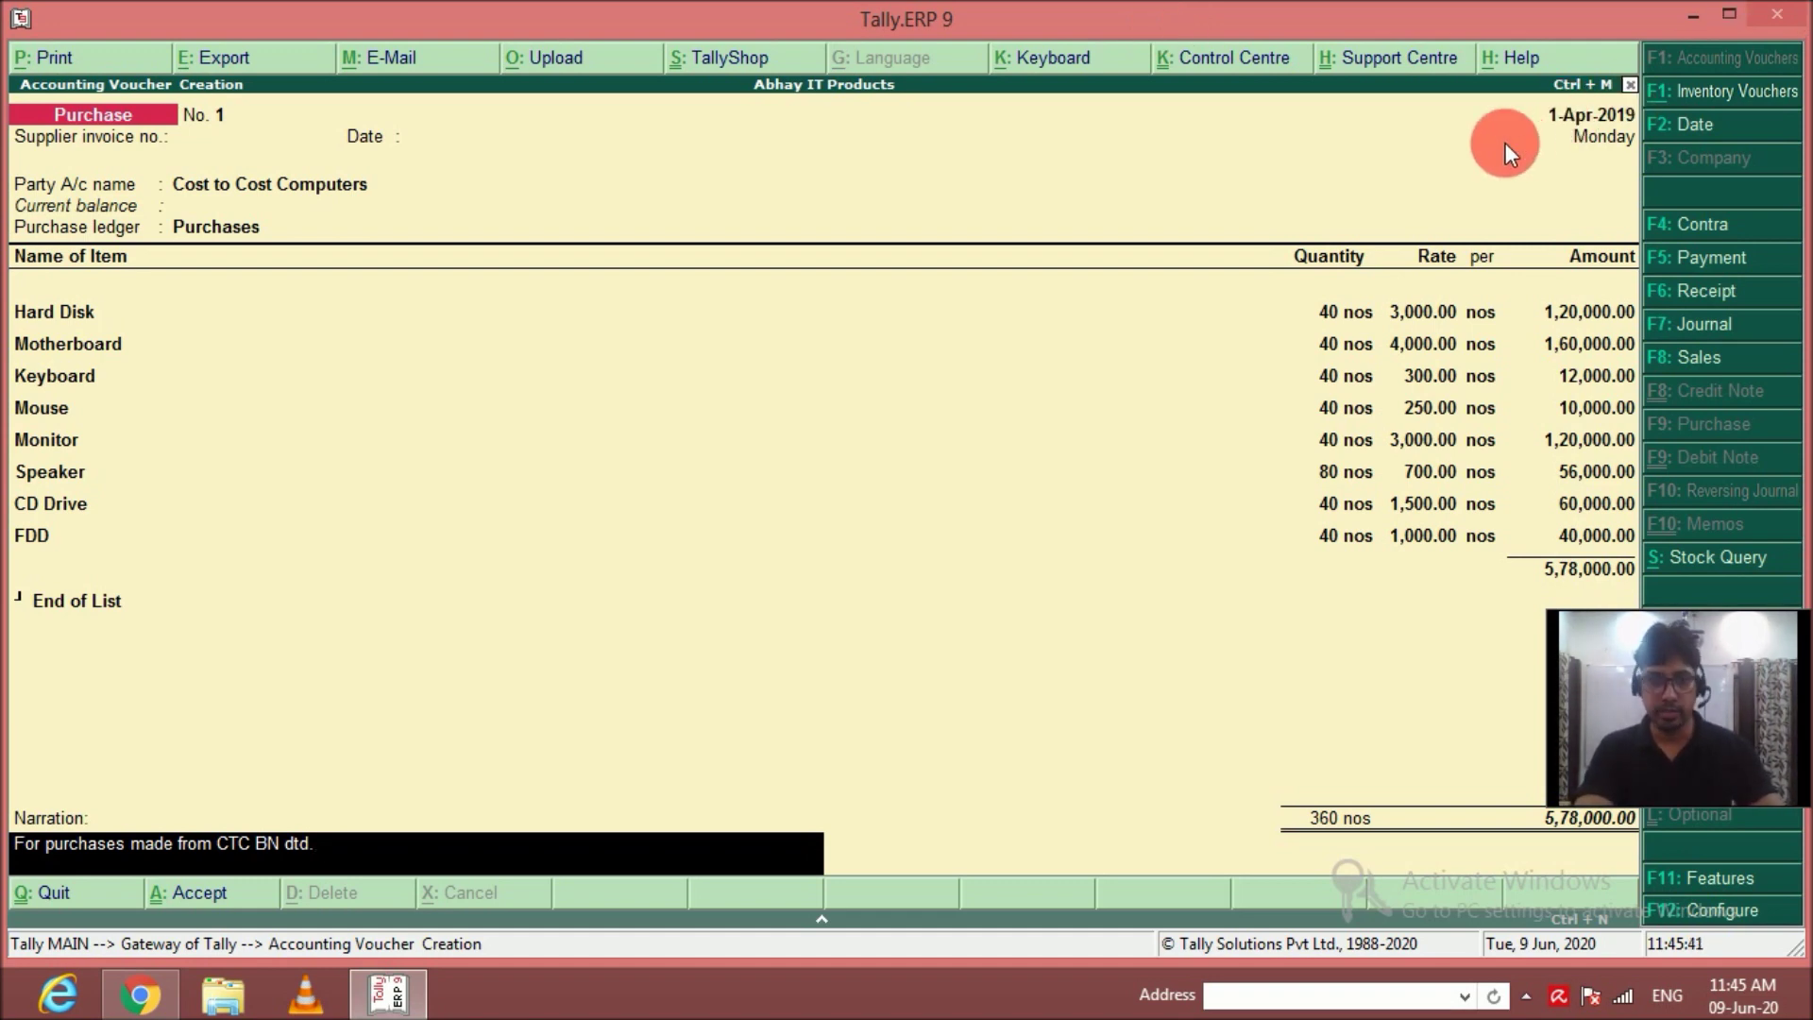
key("Return")
key("Return")
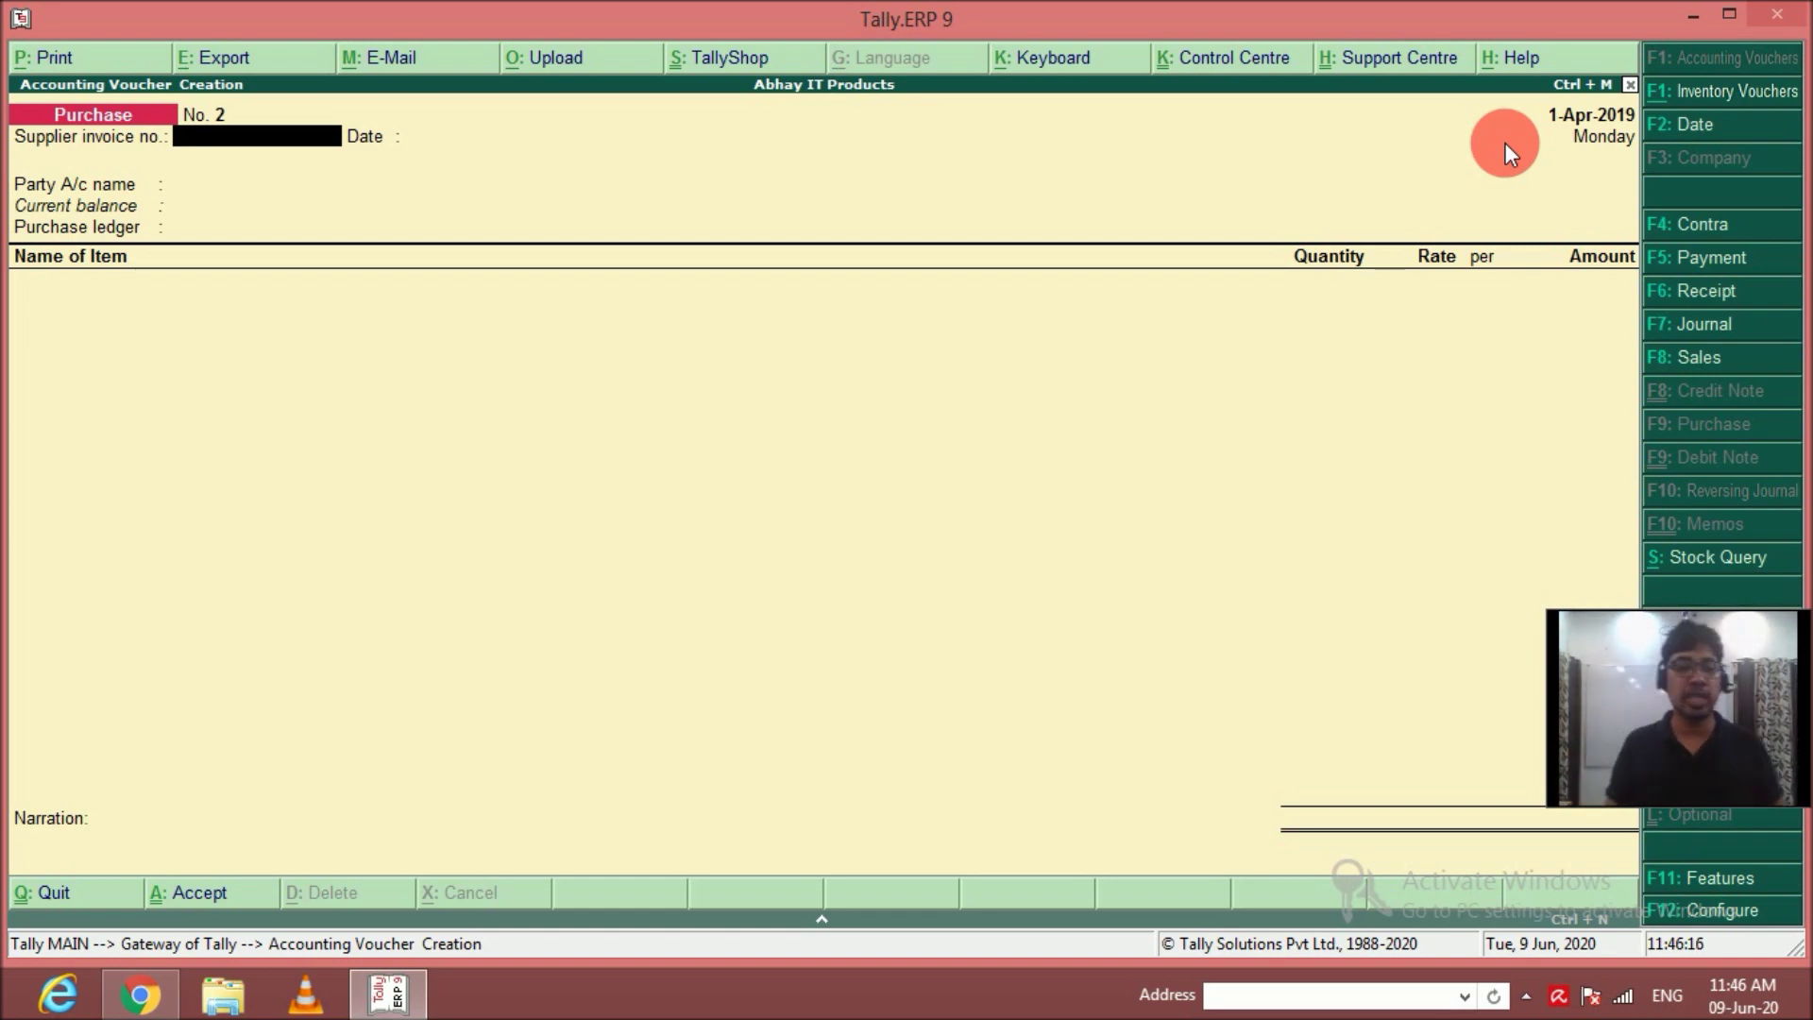
key("Escape")
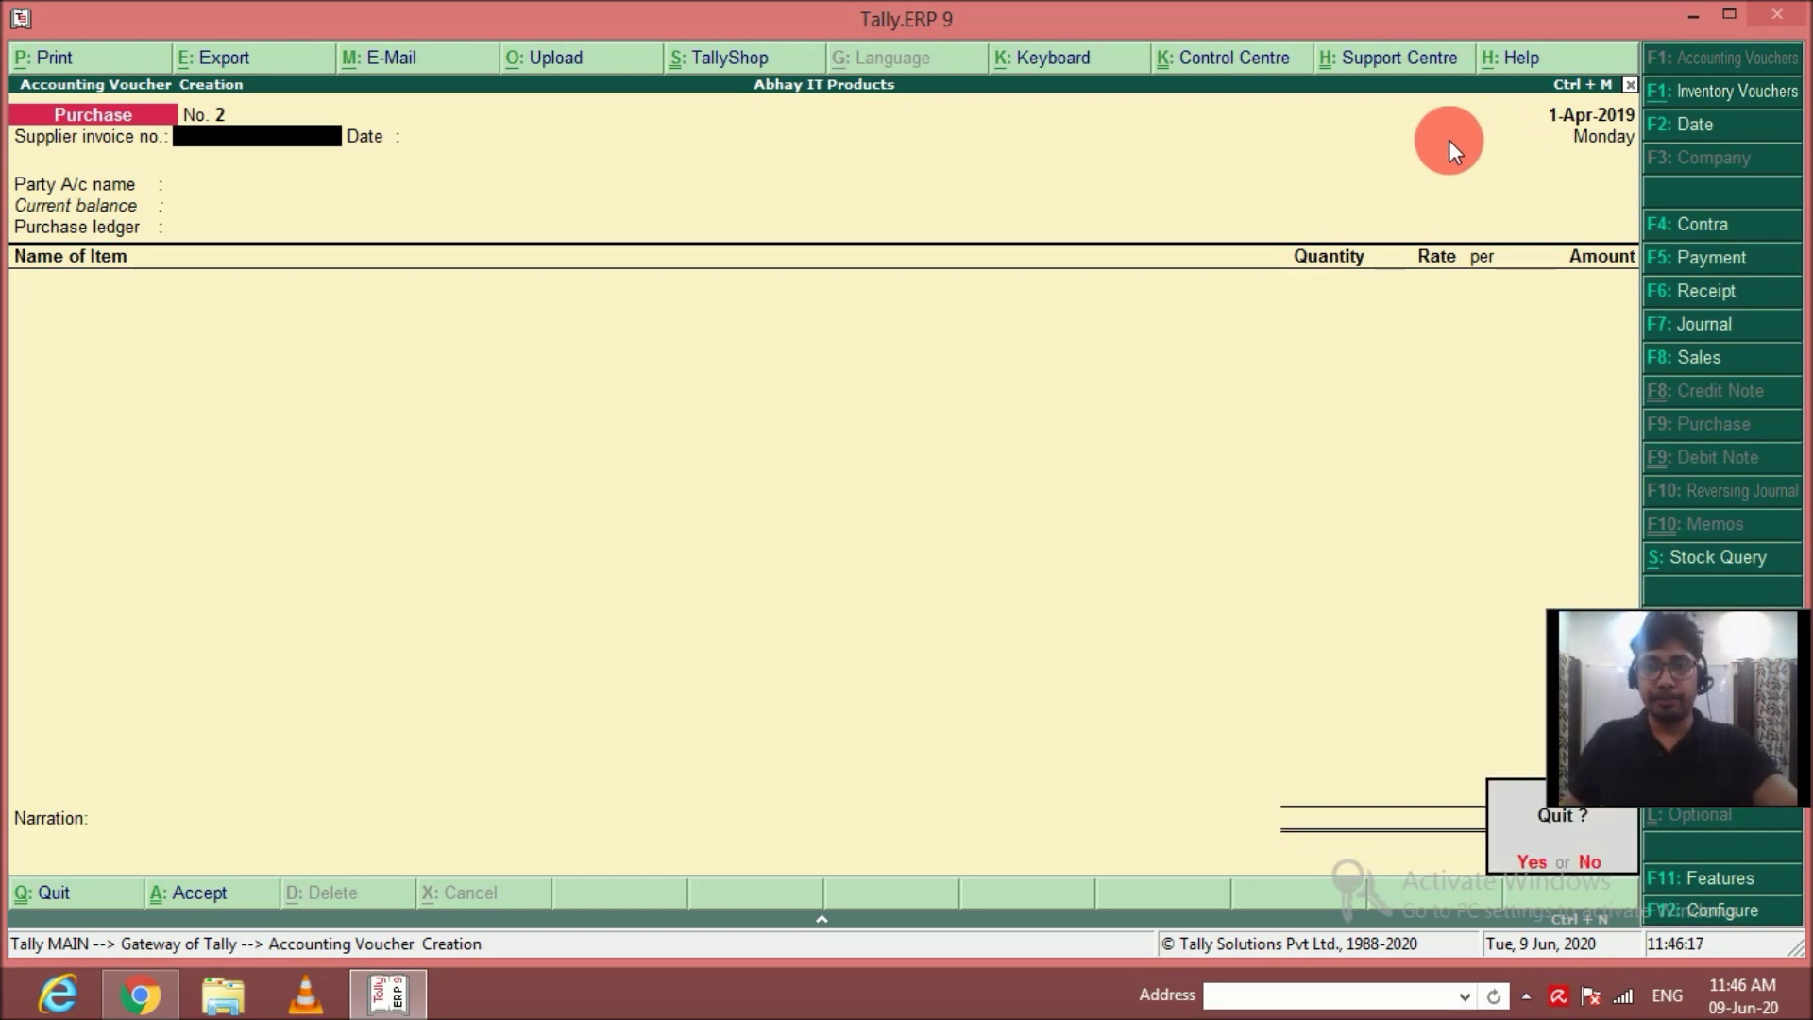
key("Return")
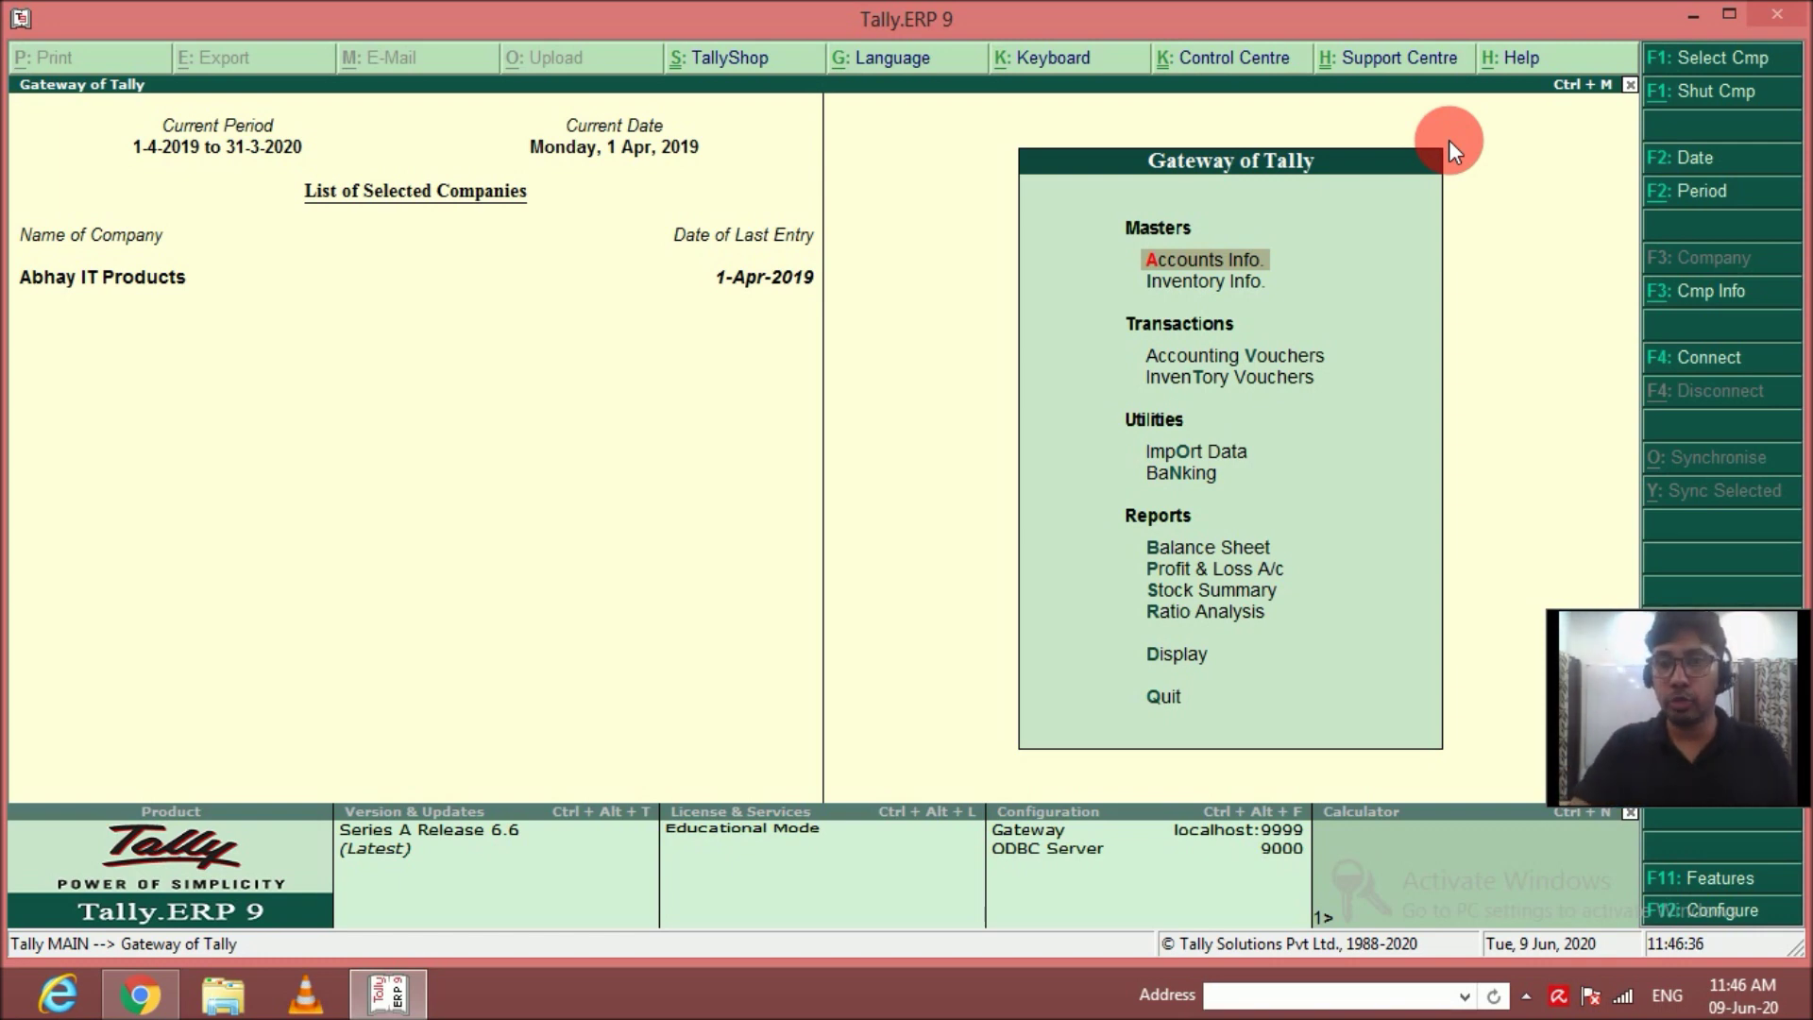
Open a blank form for creating a new voucher type in the accounting masters.
key("Return")
key("Down")
key("Down")
key("Return")
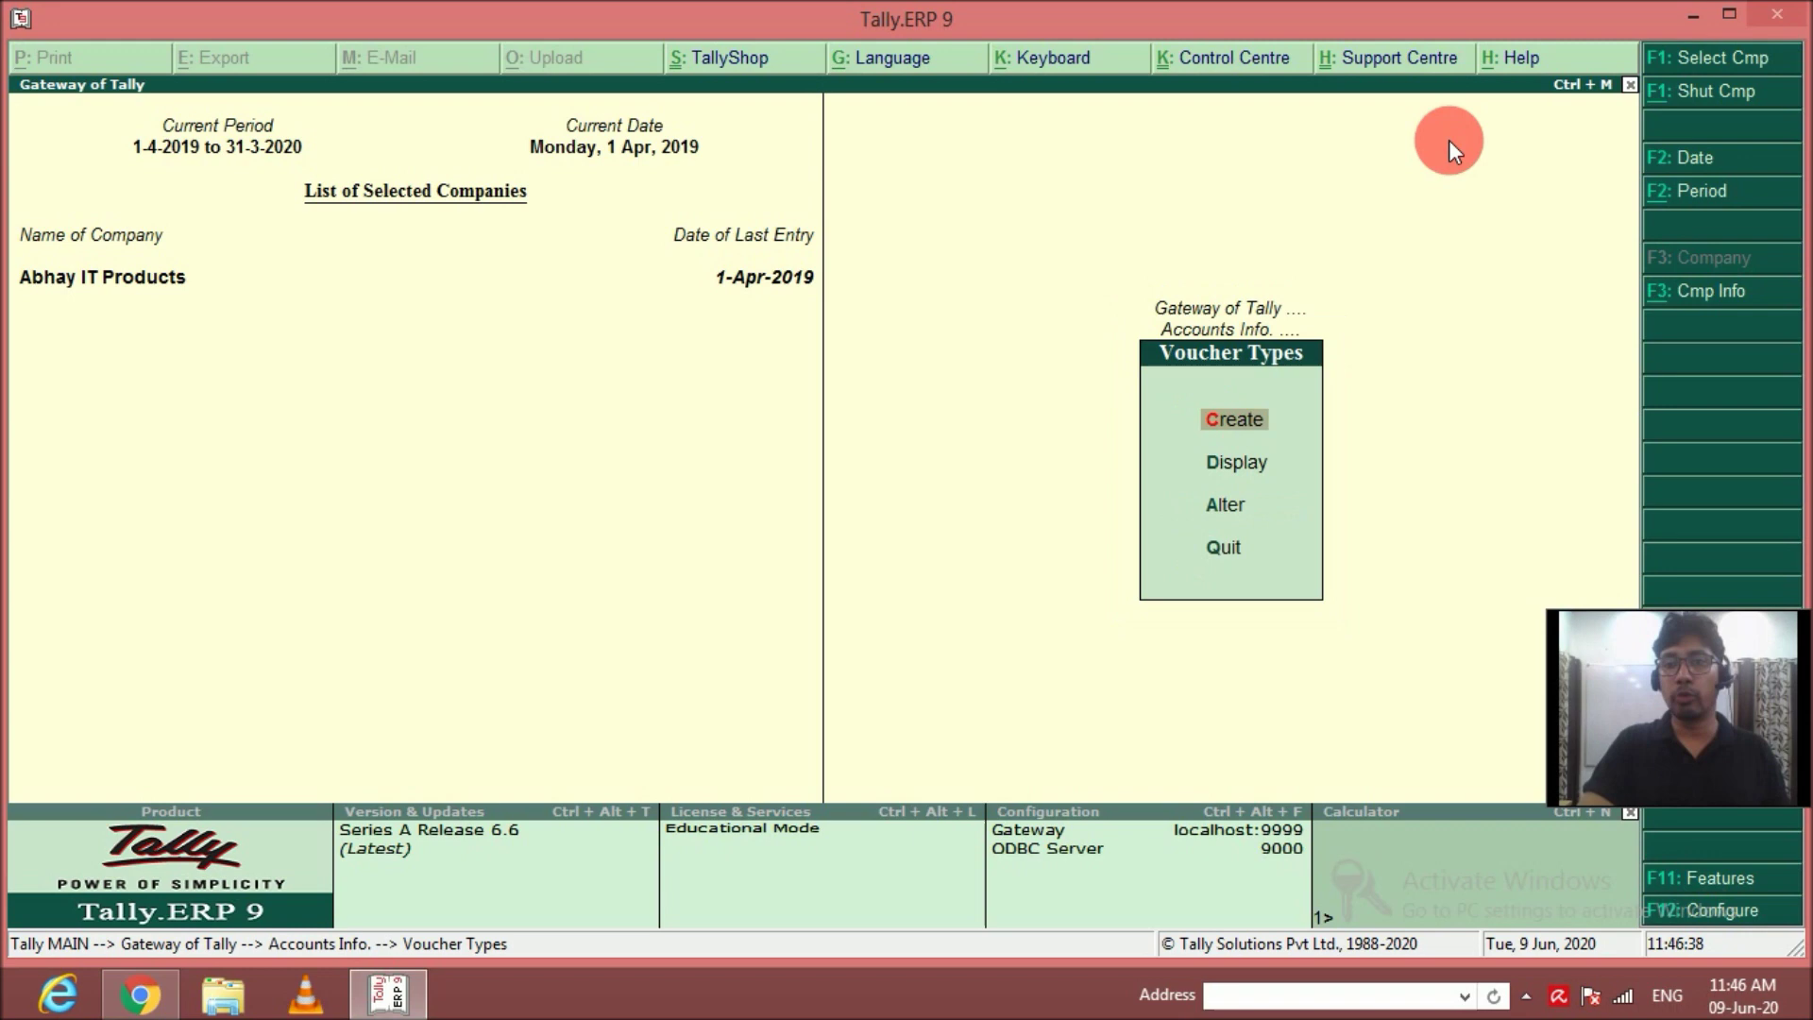
key("Down")
key("Down")
key("Return")
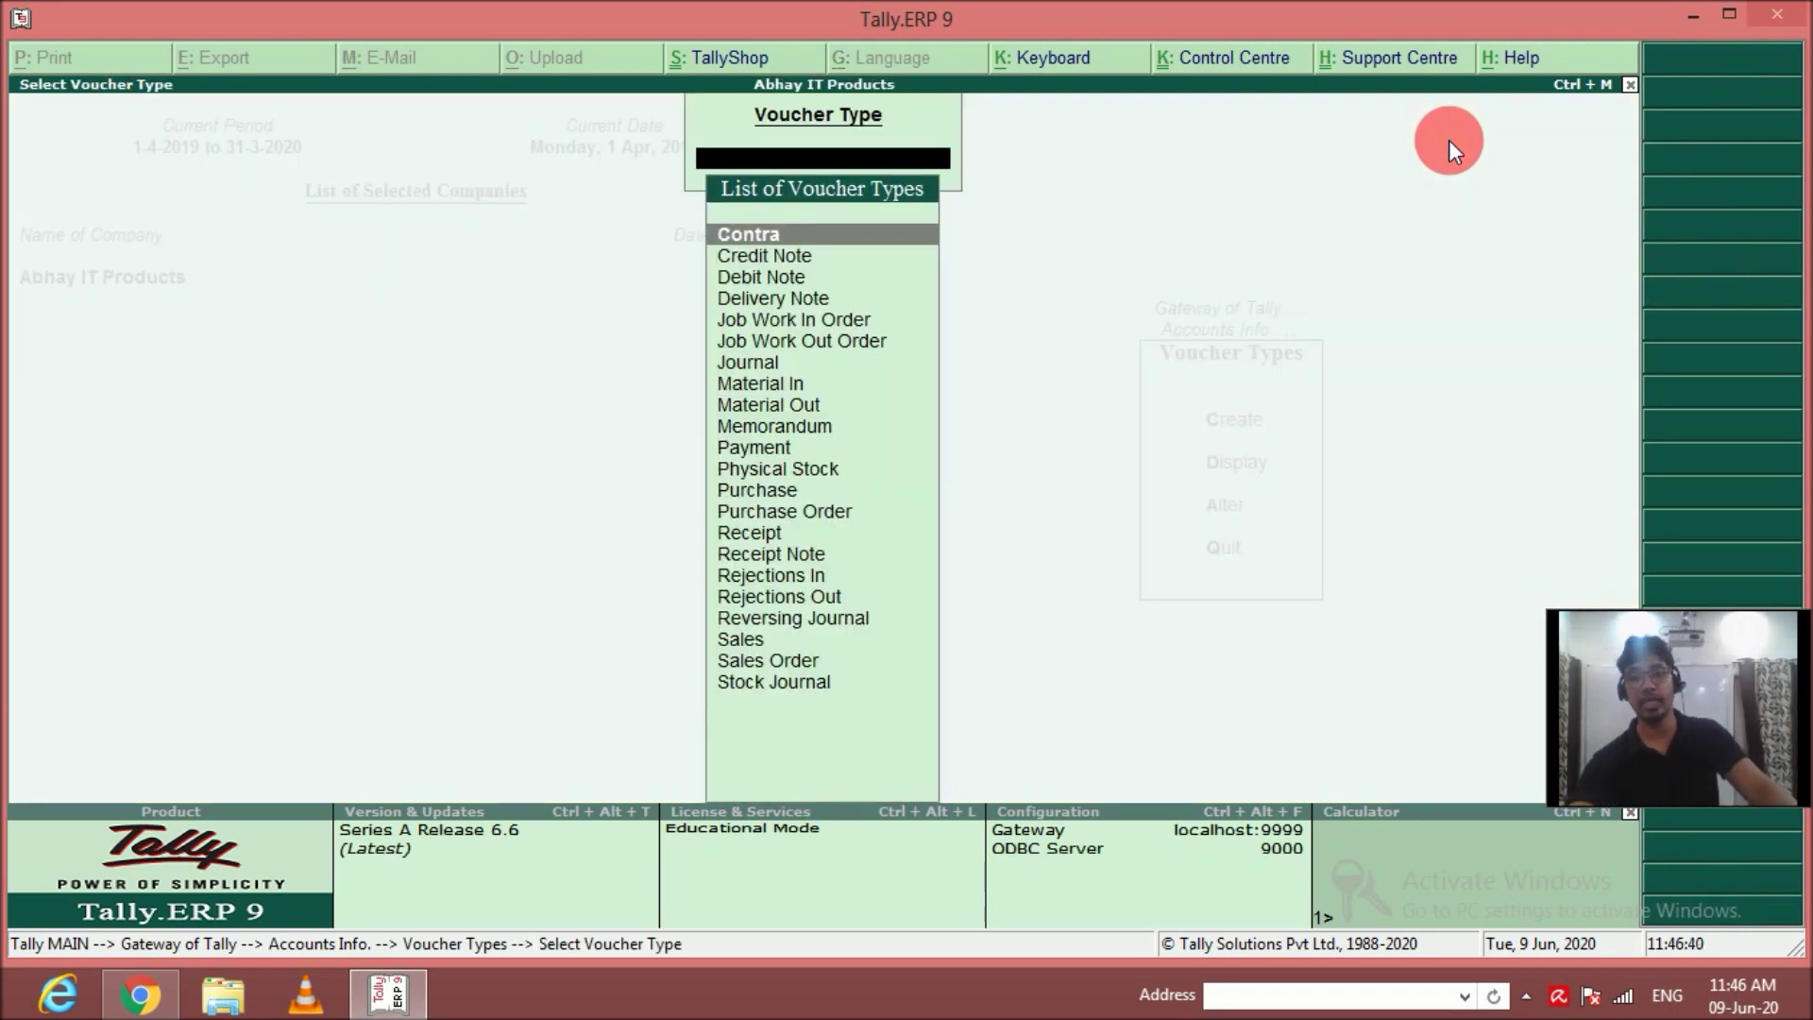
key("Escape")
key("Up")
key("Up")
key("Return")
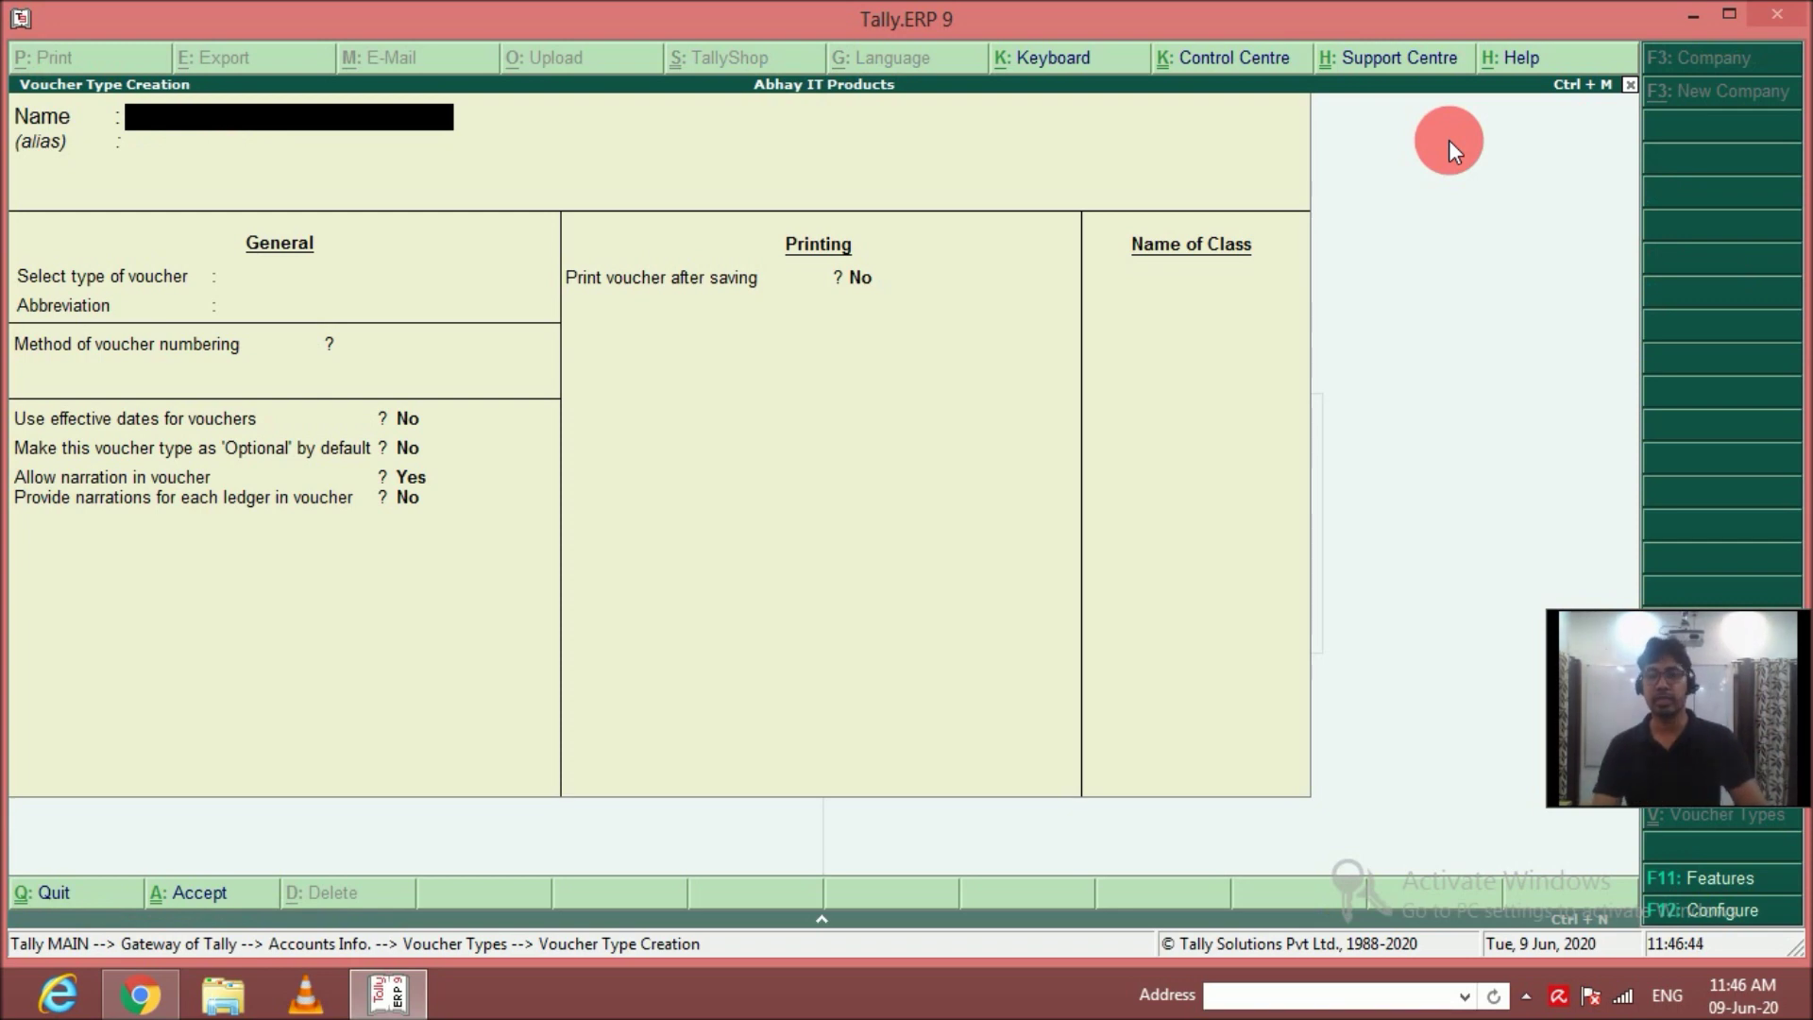
type("Ma")
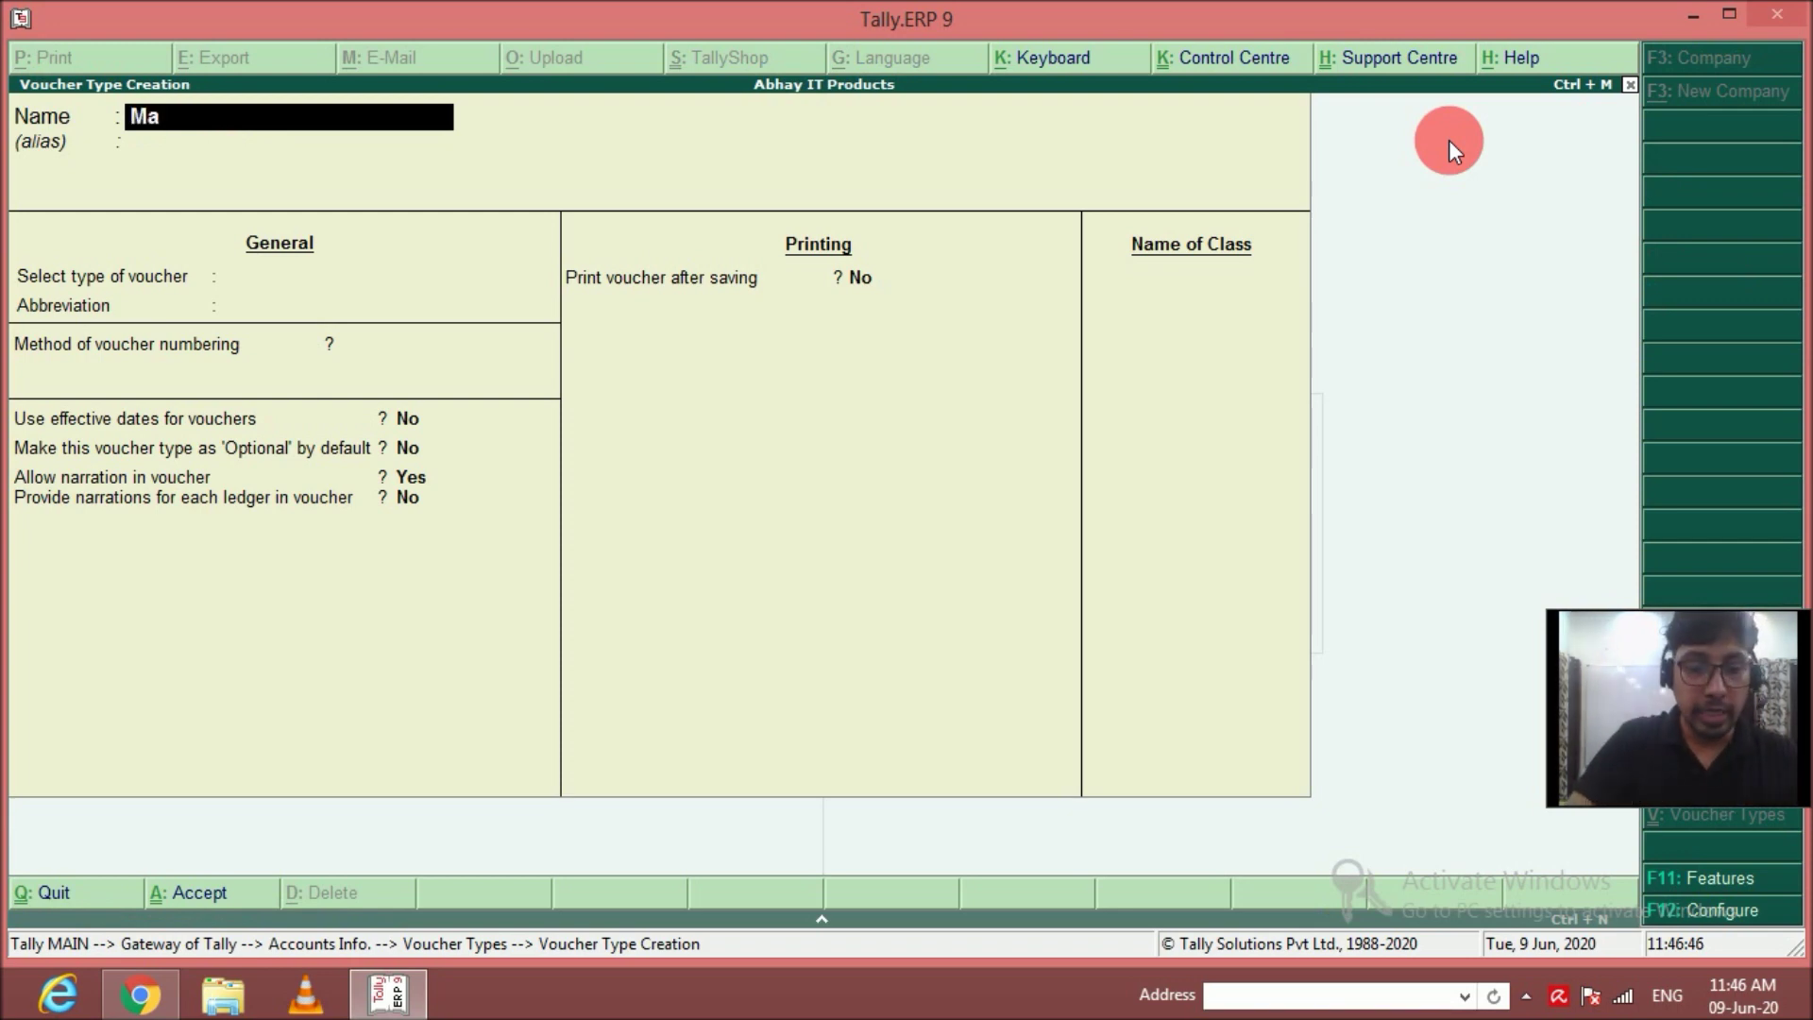
type("nufacturing")
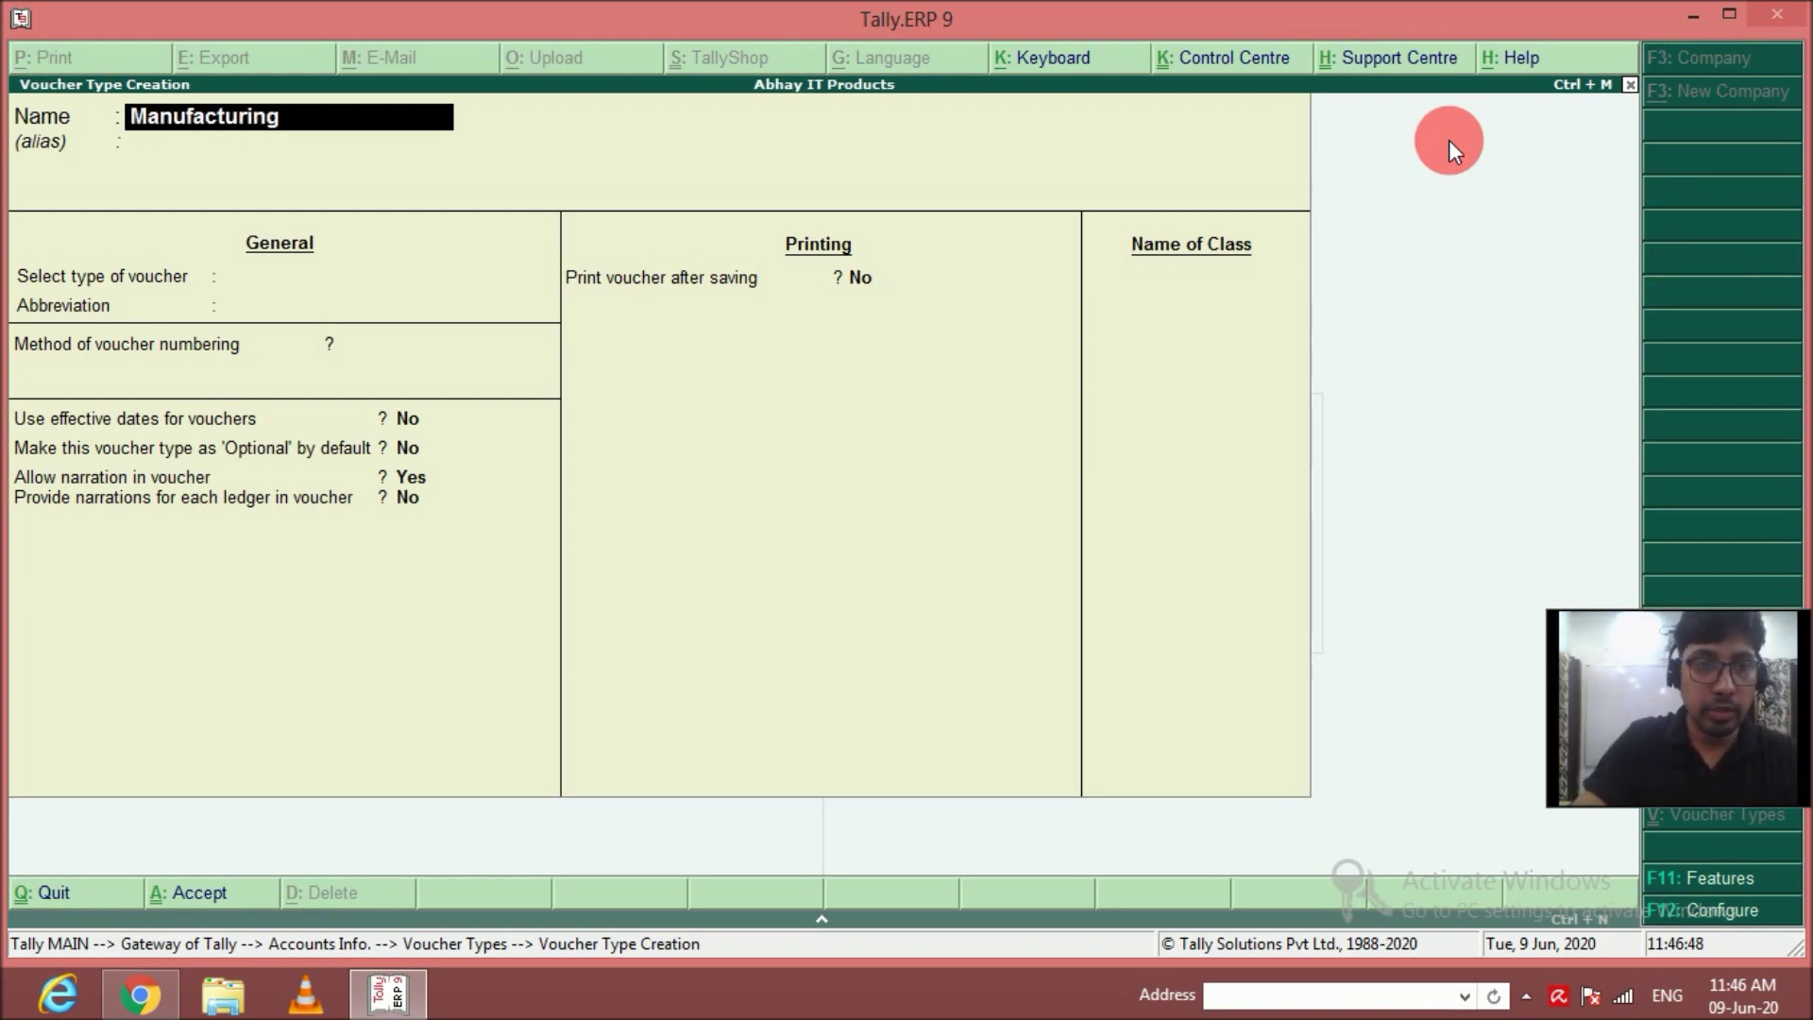
type(" Joiurnal")
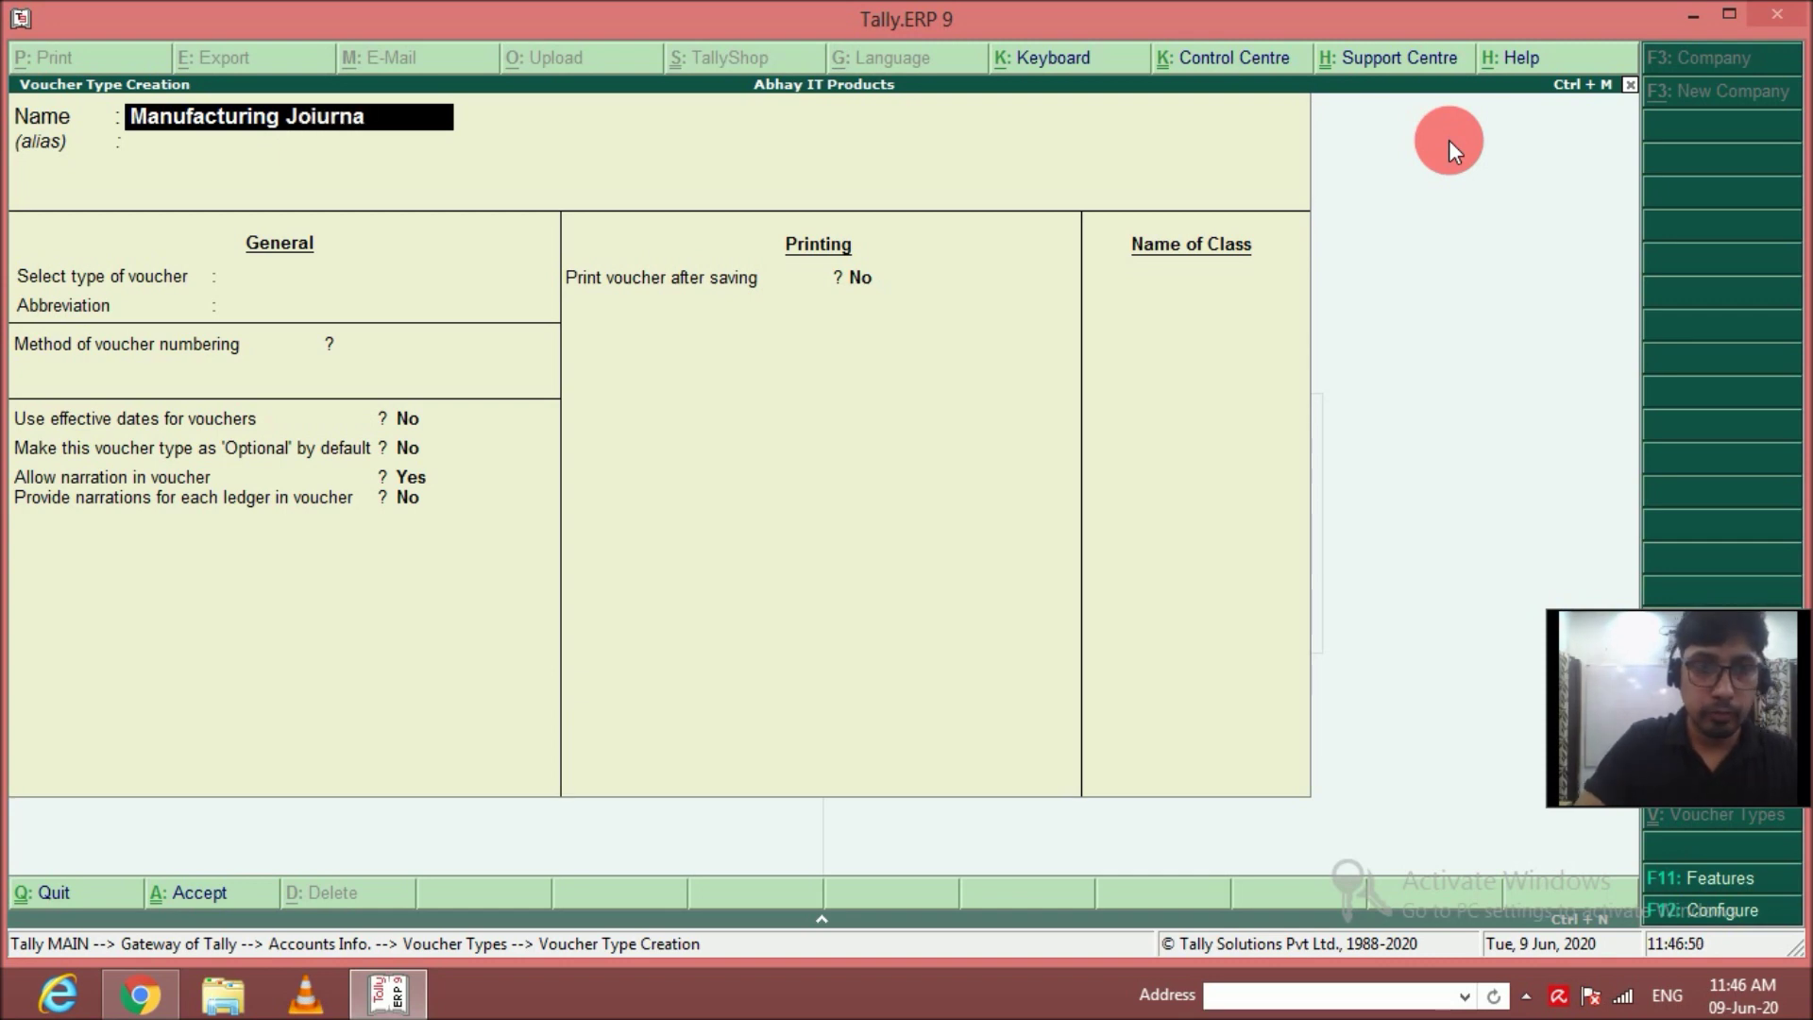
key("BackSpace")
key("BackSpace")
key("BackSpace")
key("BackSpace")
key("BackSpace")
key("BackSpace")
key("BackSpace")
key("BackSpace")
key("BackSpace")
key("BackSpace")
key("BackSpace")
key("BackSpace")
key("BackSpace")
key("BackSpace")
key("BackSpace")
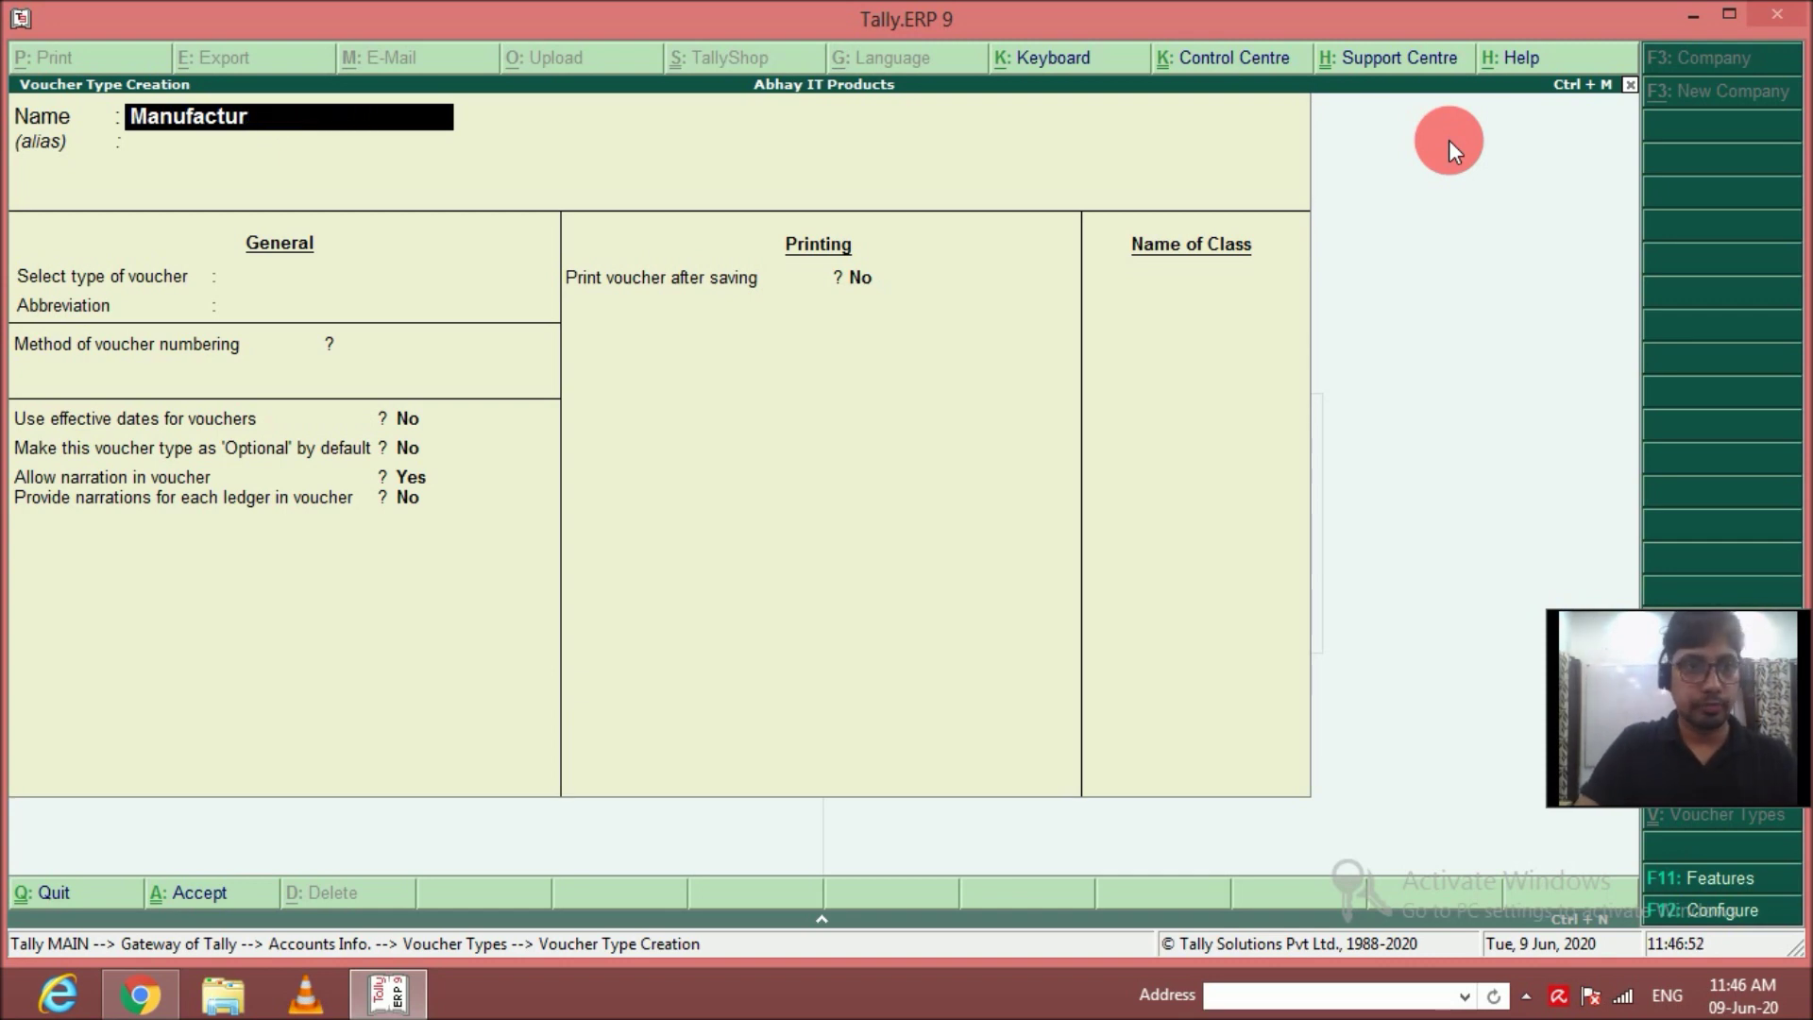
key("BackSpace")
key("BackSpace")
key("BackSpace")
key("BackSpace")
key("BackSpace")
key("BackSpace")
key("BackSpace")
Name the new voucher type Assembling Journal and base it on the Stock Journal type.
type("Assembli")
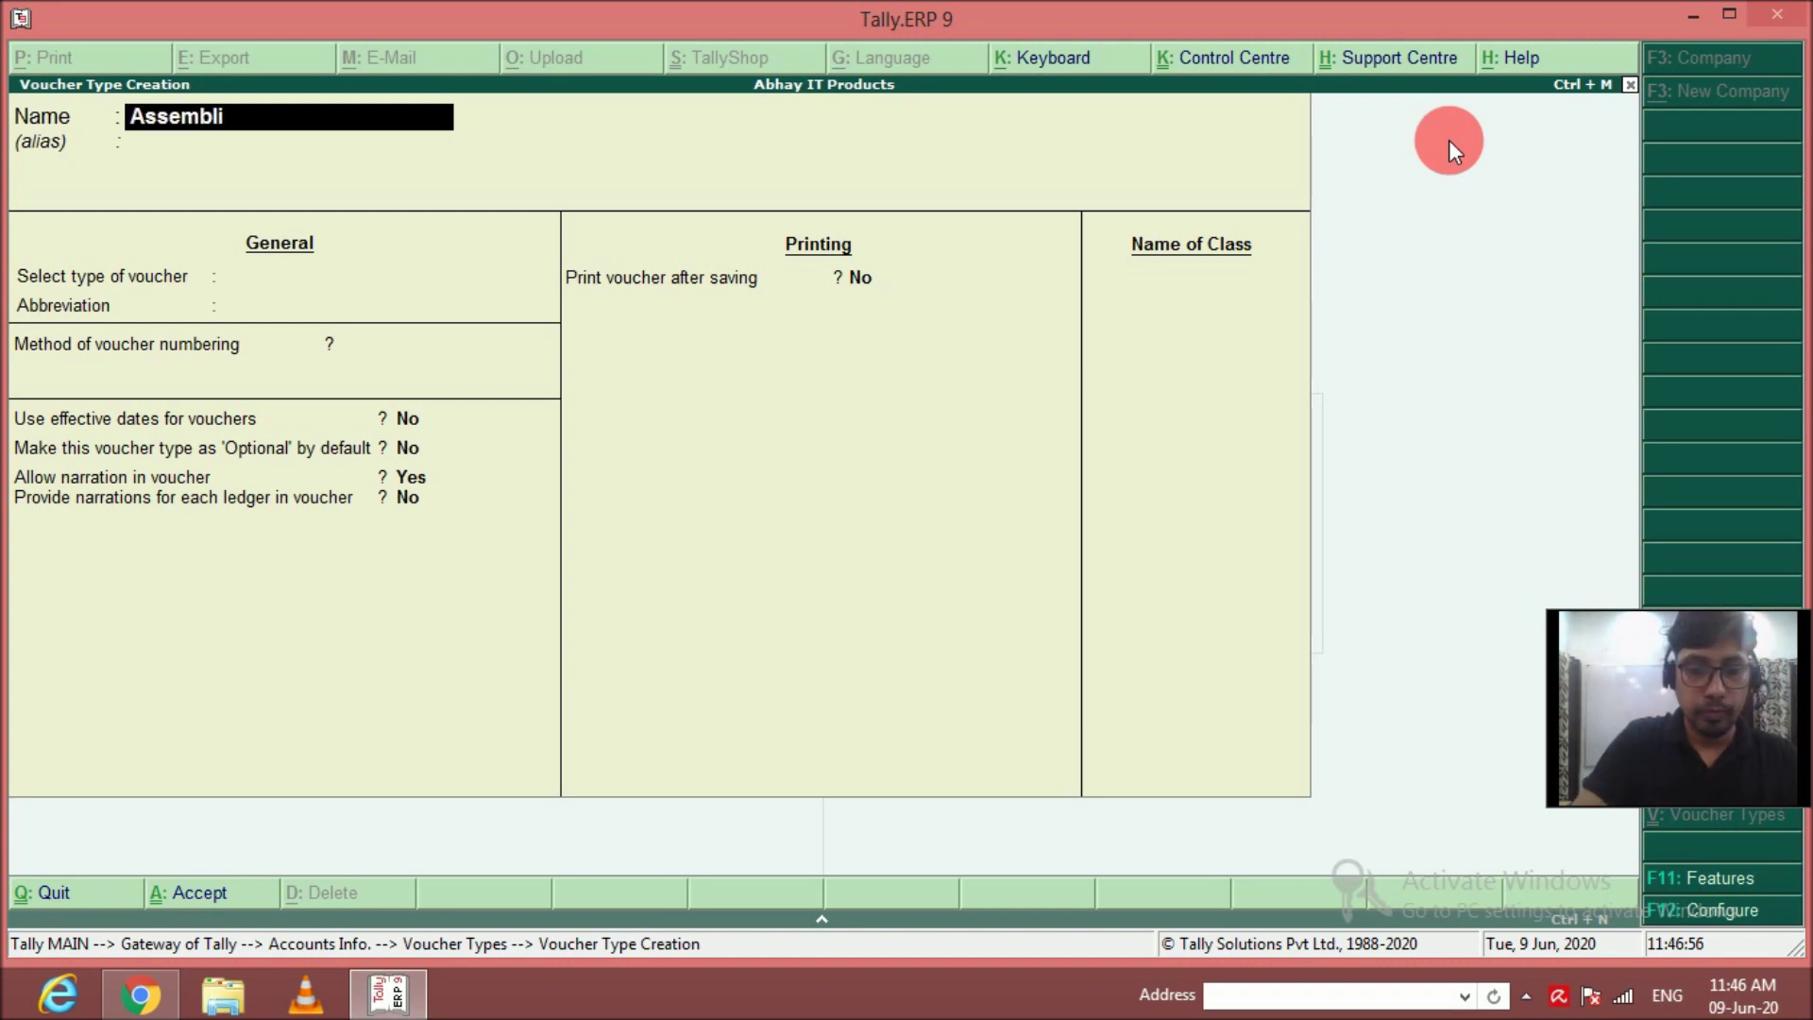
type("ng Journal")
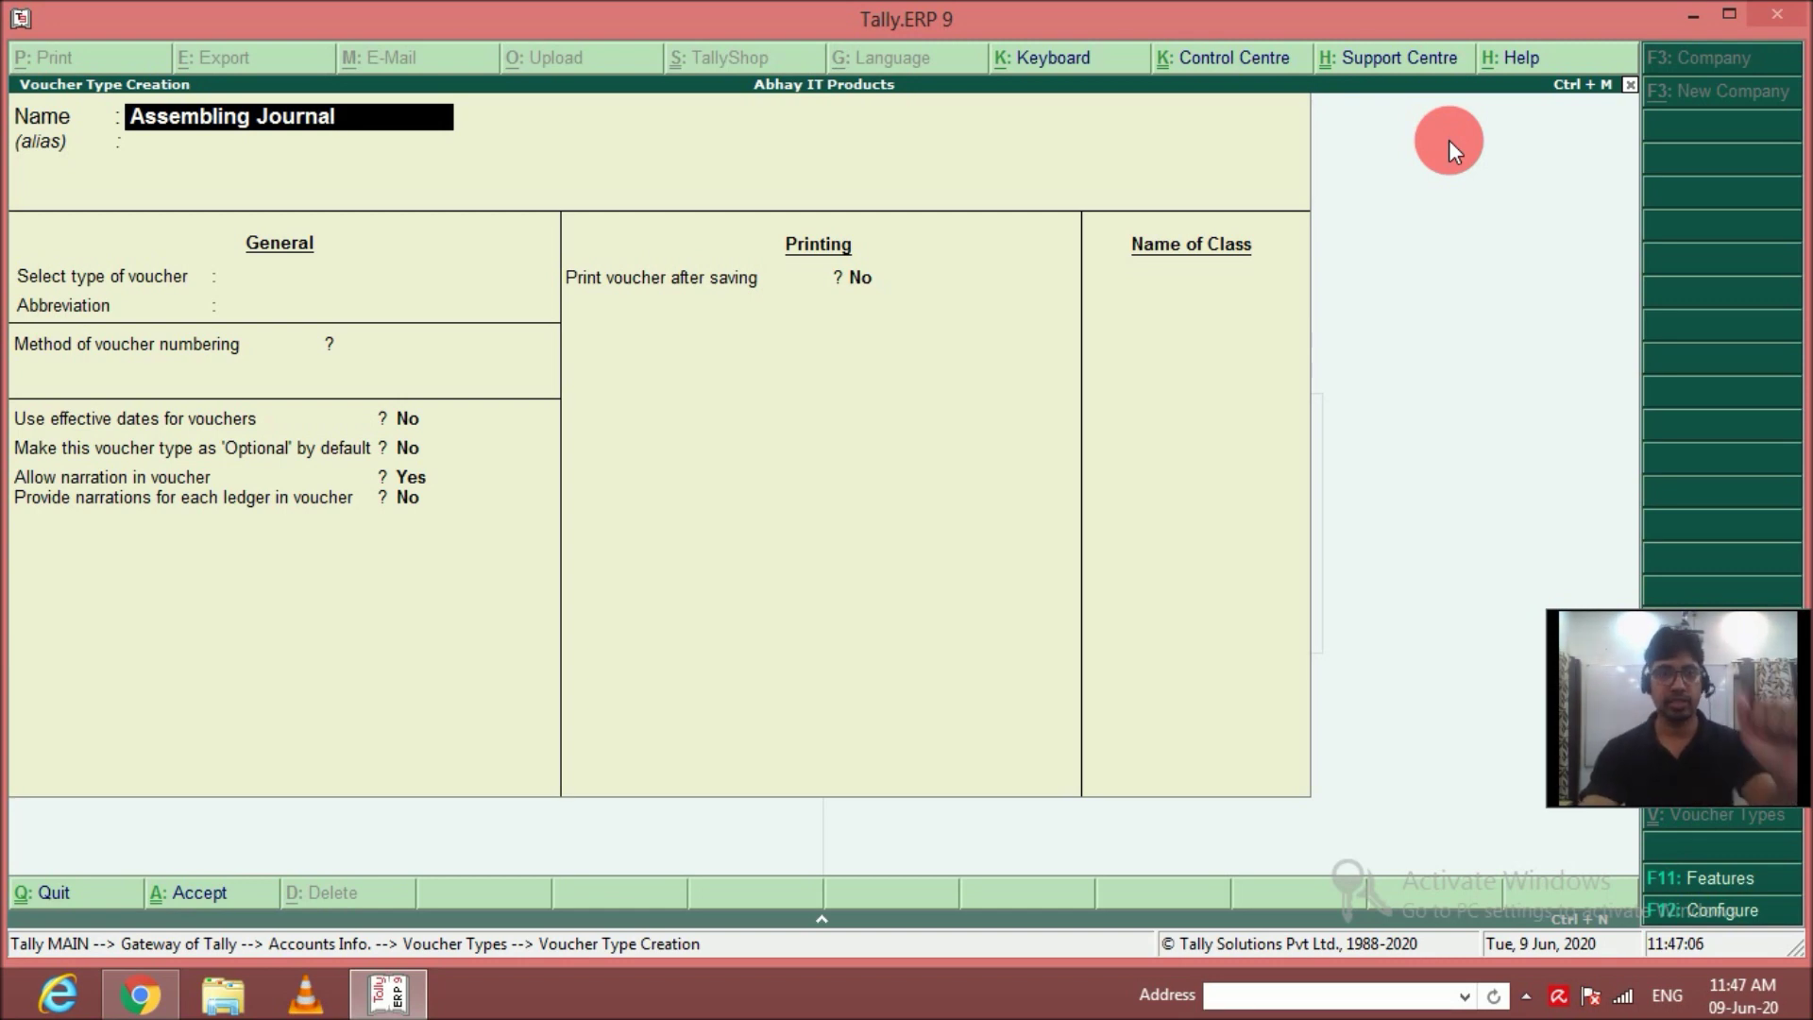
key("Return")
key("Down")
key("Down")
key("Down")
key("Down")
key("Down")
key("Down")
key("Down")
key("Down")
key("Down")
key("Down")
key("Down")
key("Down")
key("Down")
key("Down")
key("Down")
key("Down")
key("Down")
key("Down")
key("Down")
key("Down")
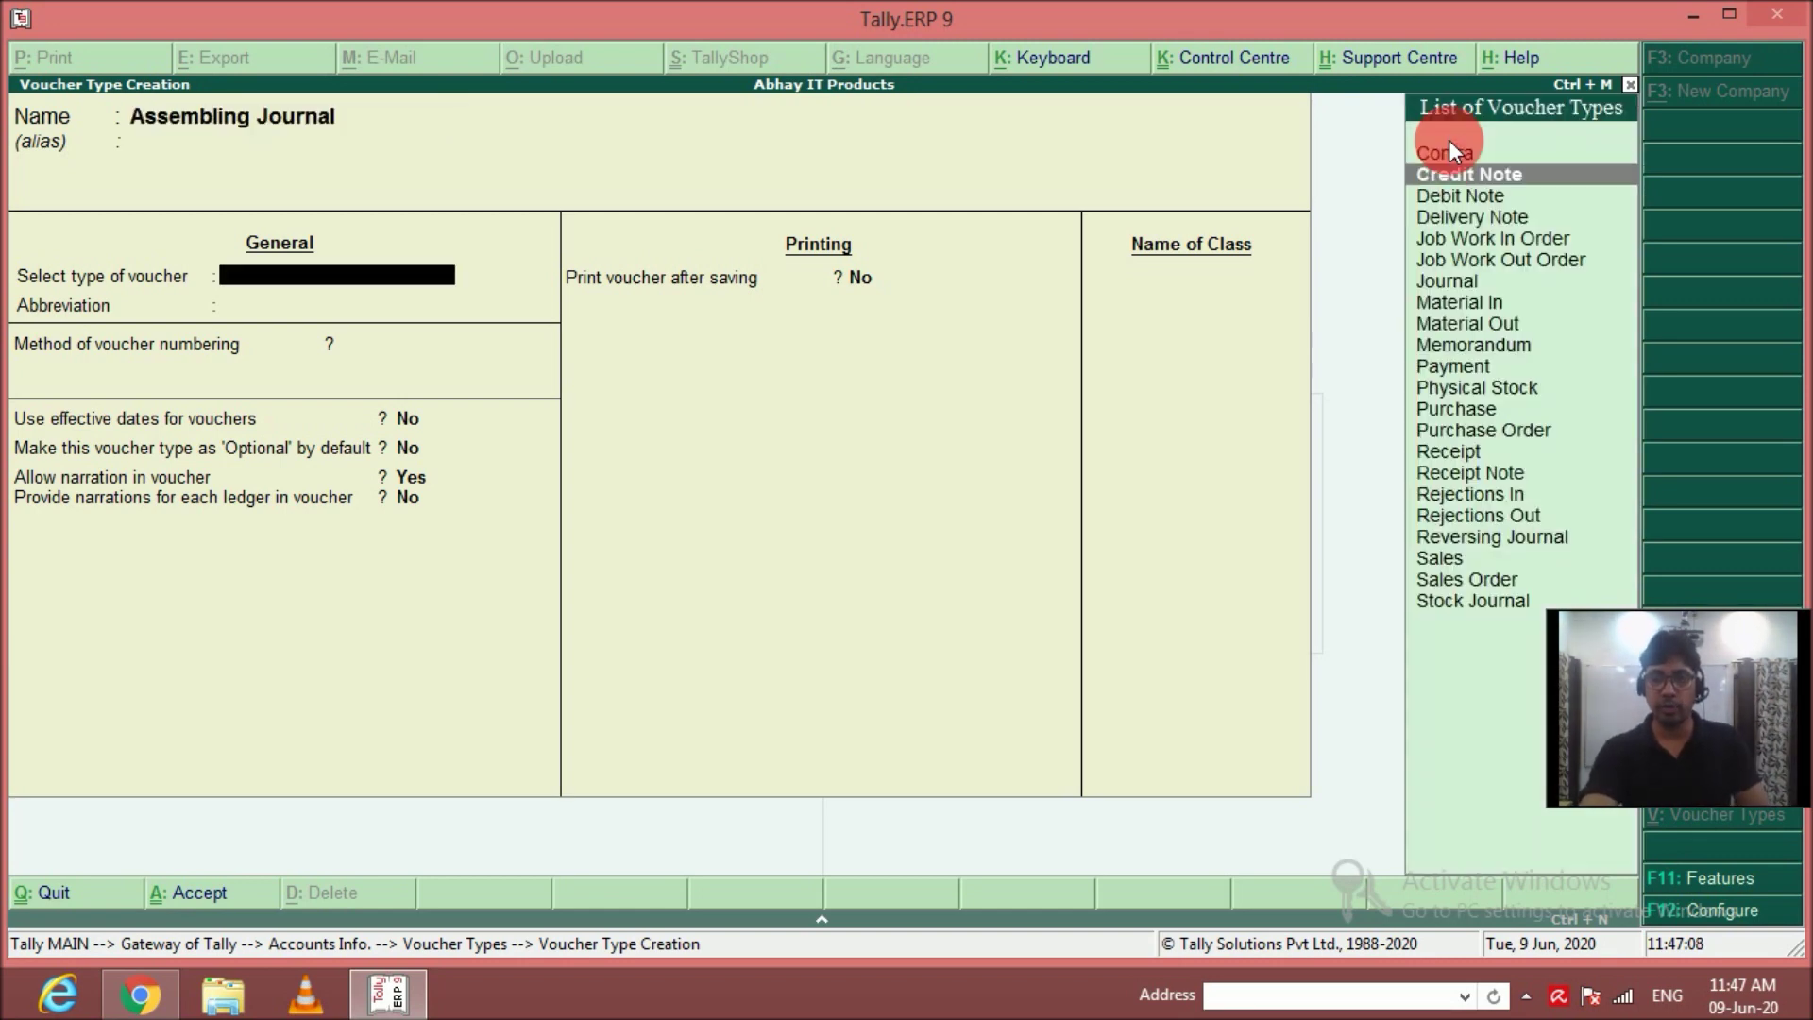
key("Return")
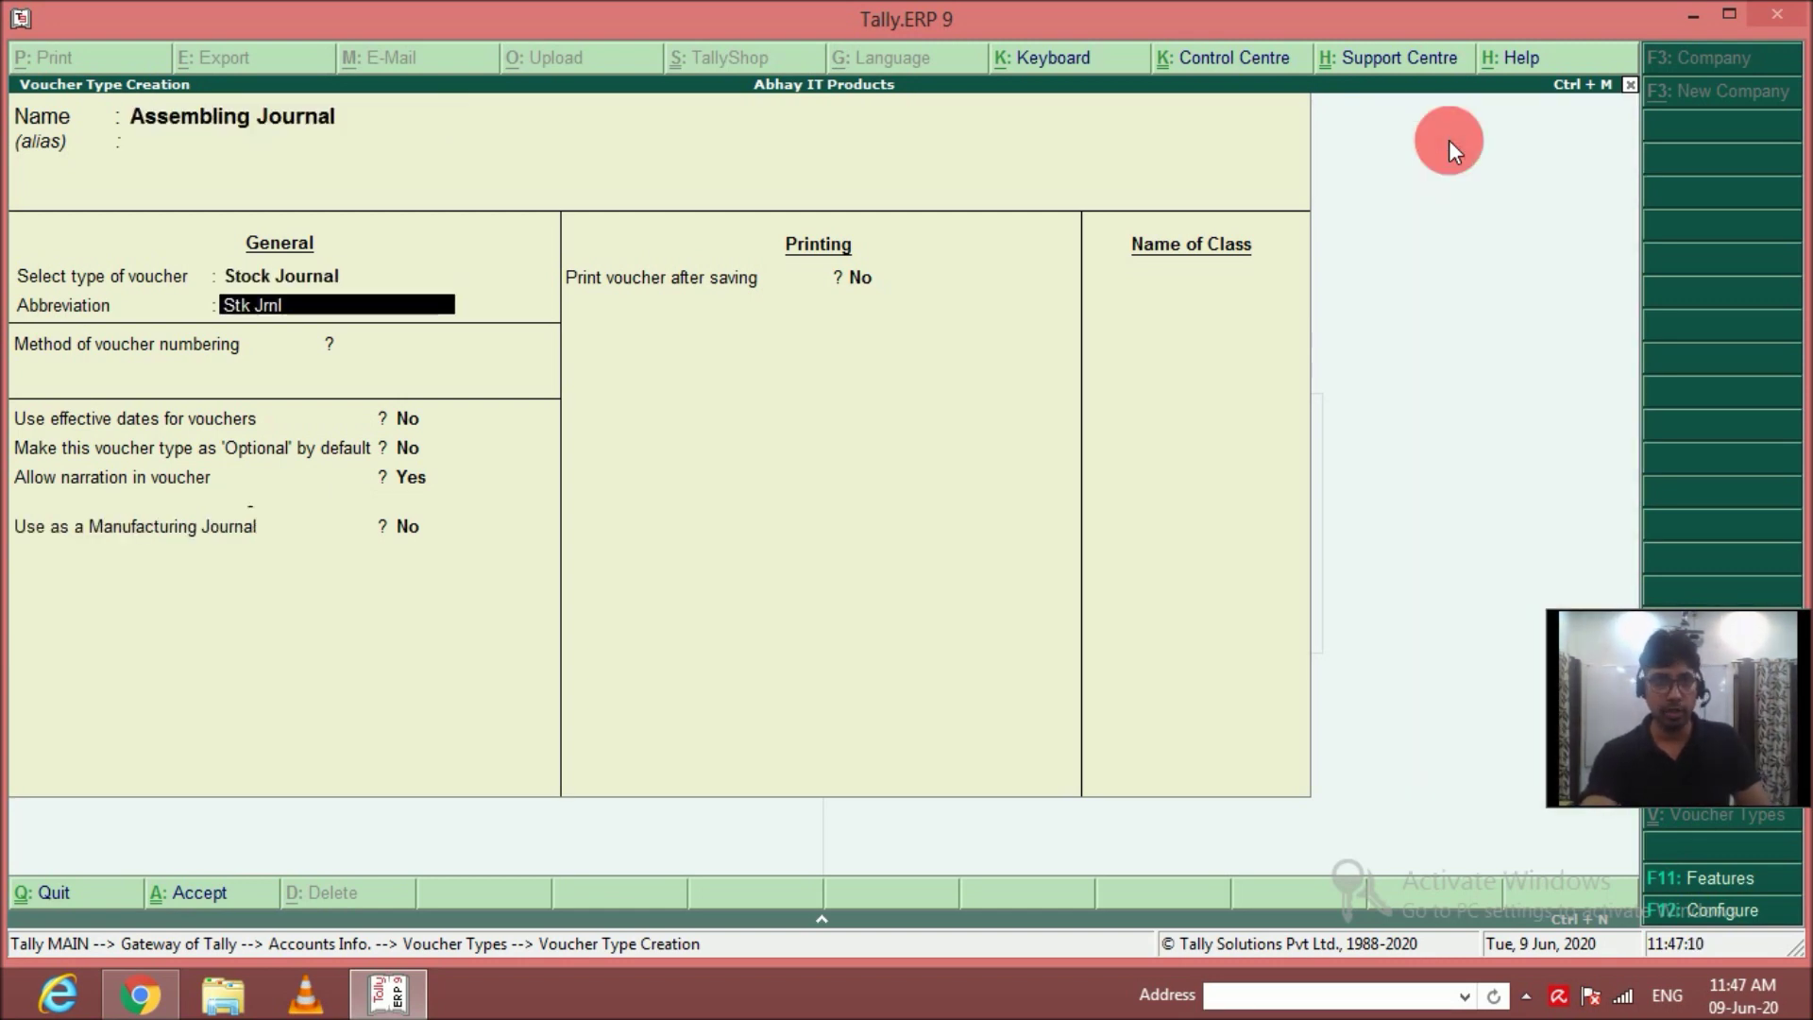
Keep the default abbreviation and automatic numbering, enable use as a Manufacturing Journal, save the voucher type and return to the Gateway.
key("Return")
key("Return")
key("Return")
key("Return")
key("Return")
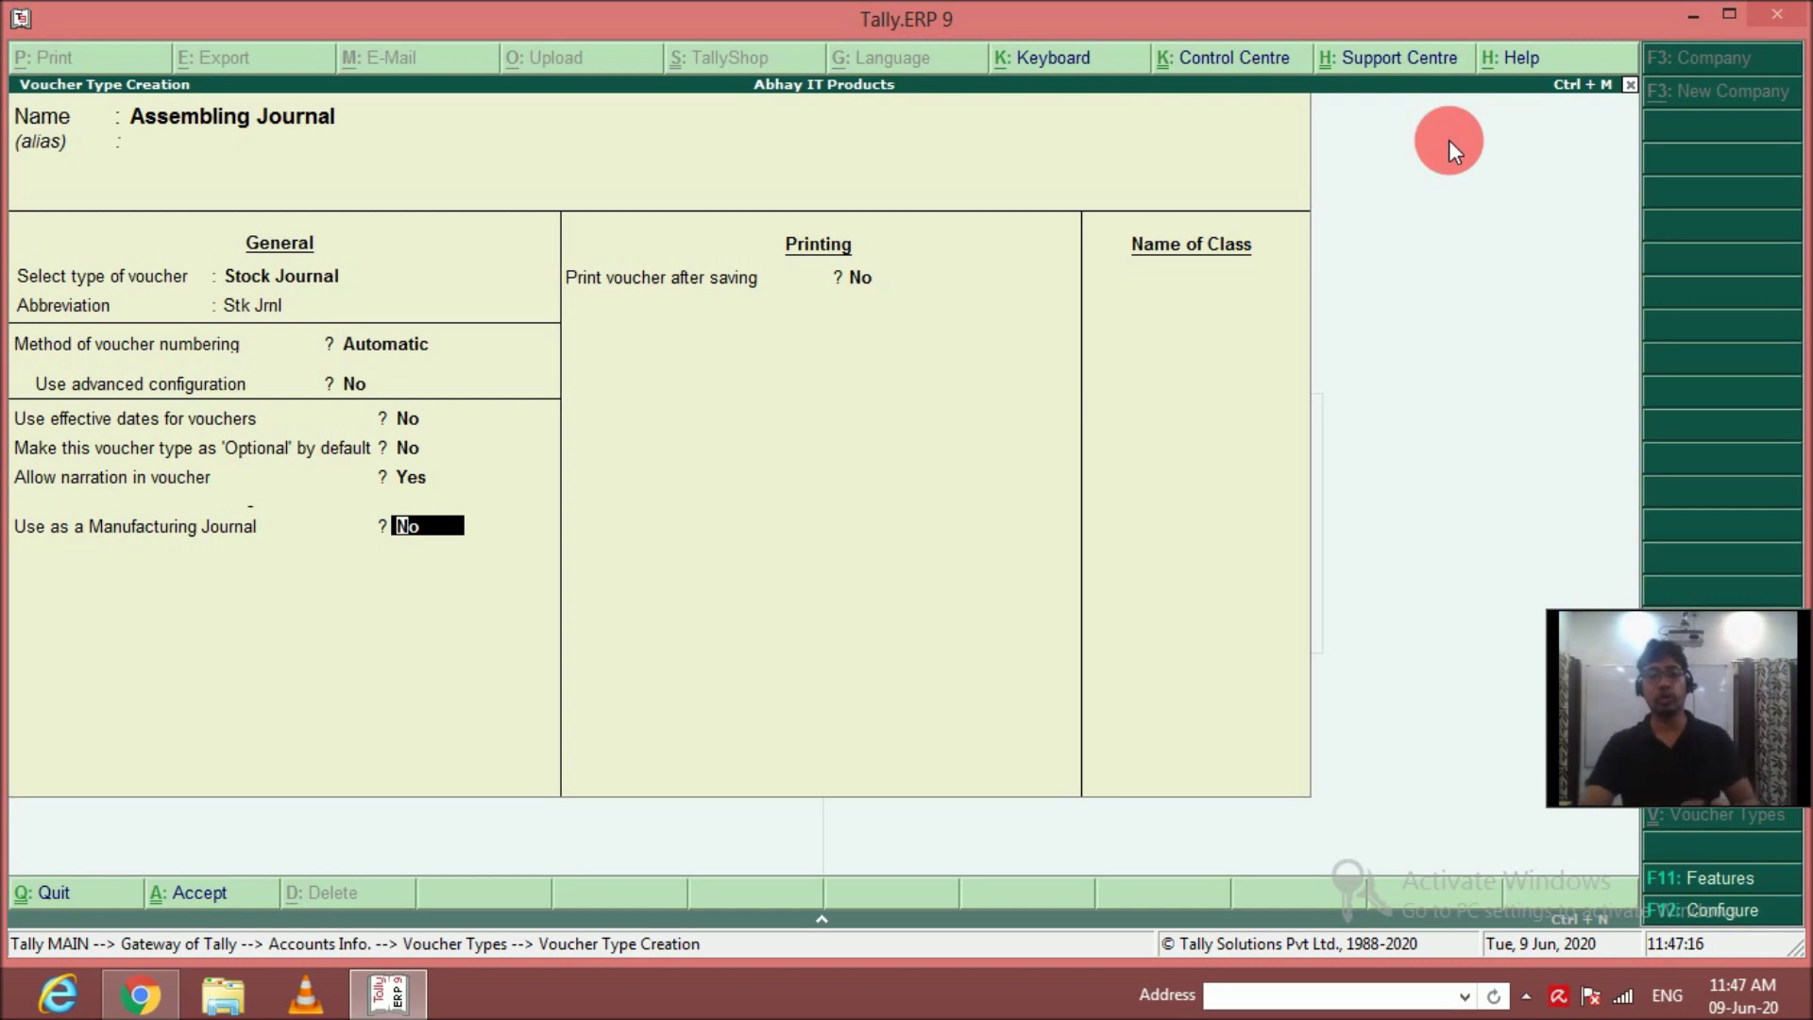
type("y")
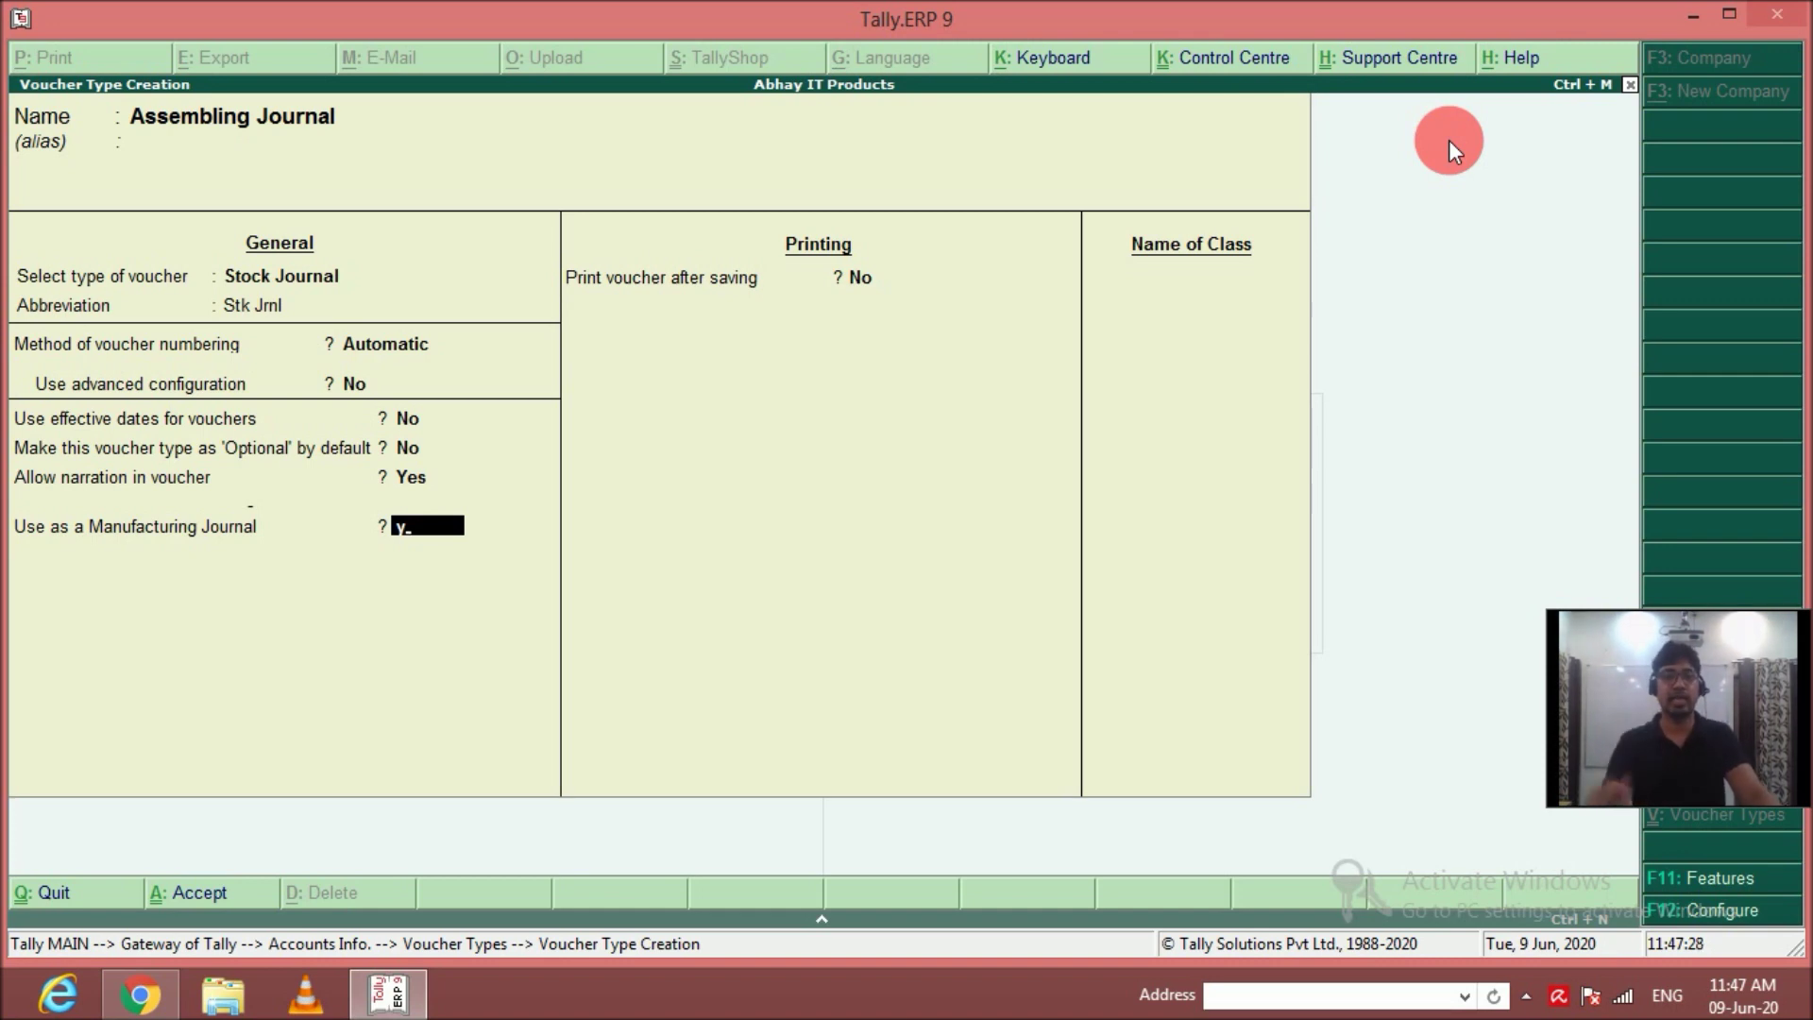
key("Return")
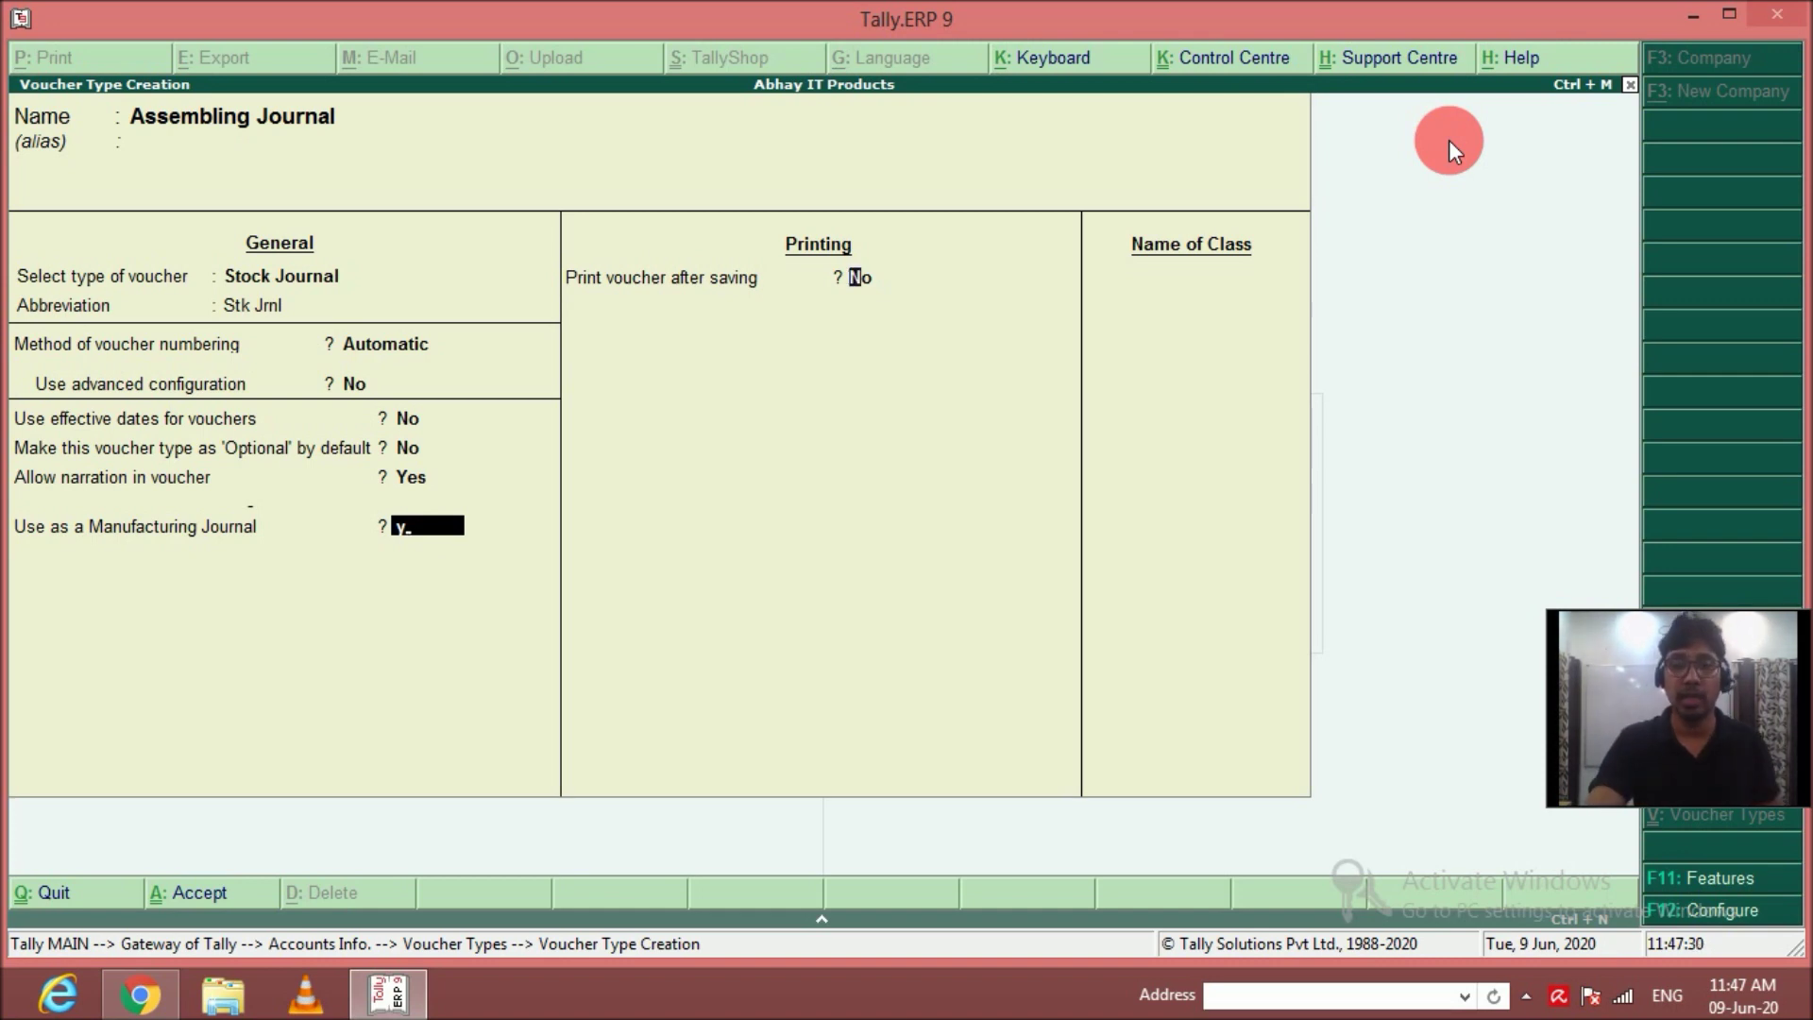
key("Return")
key("Return")
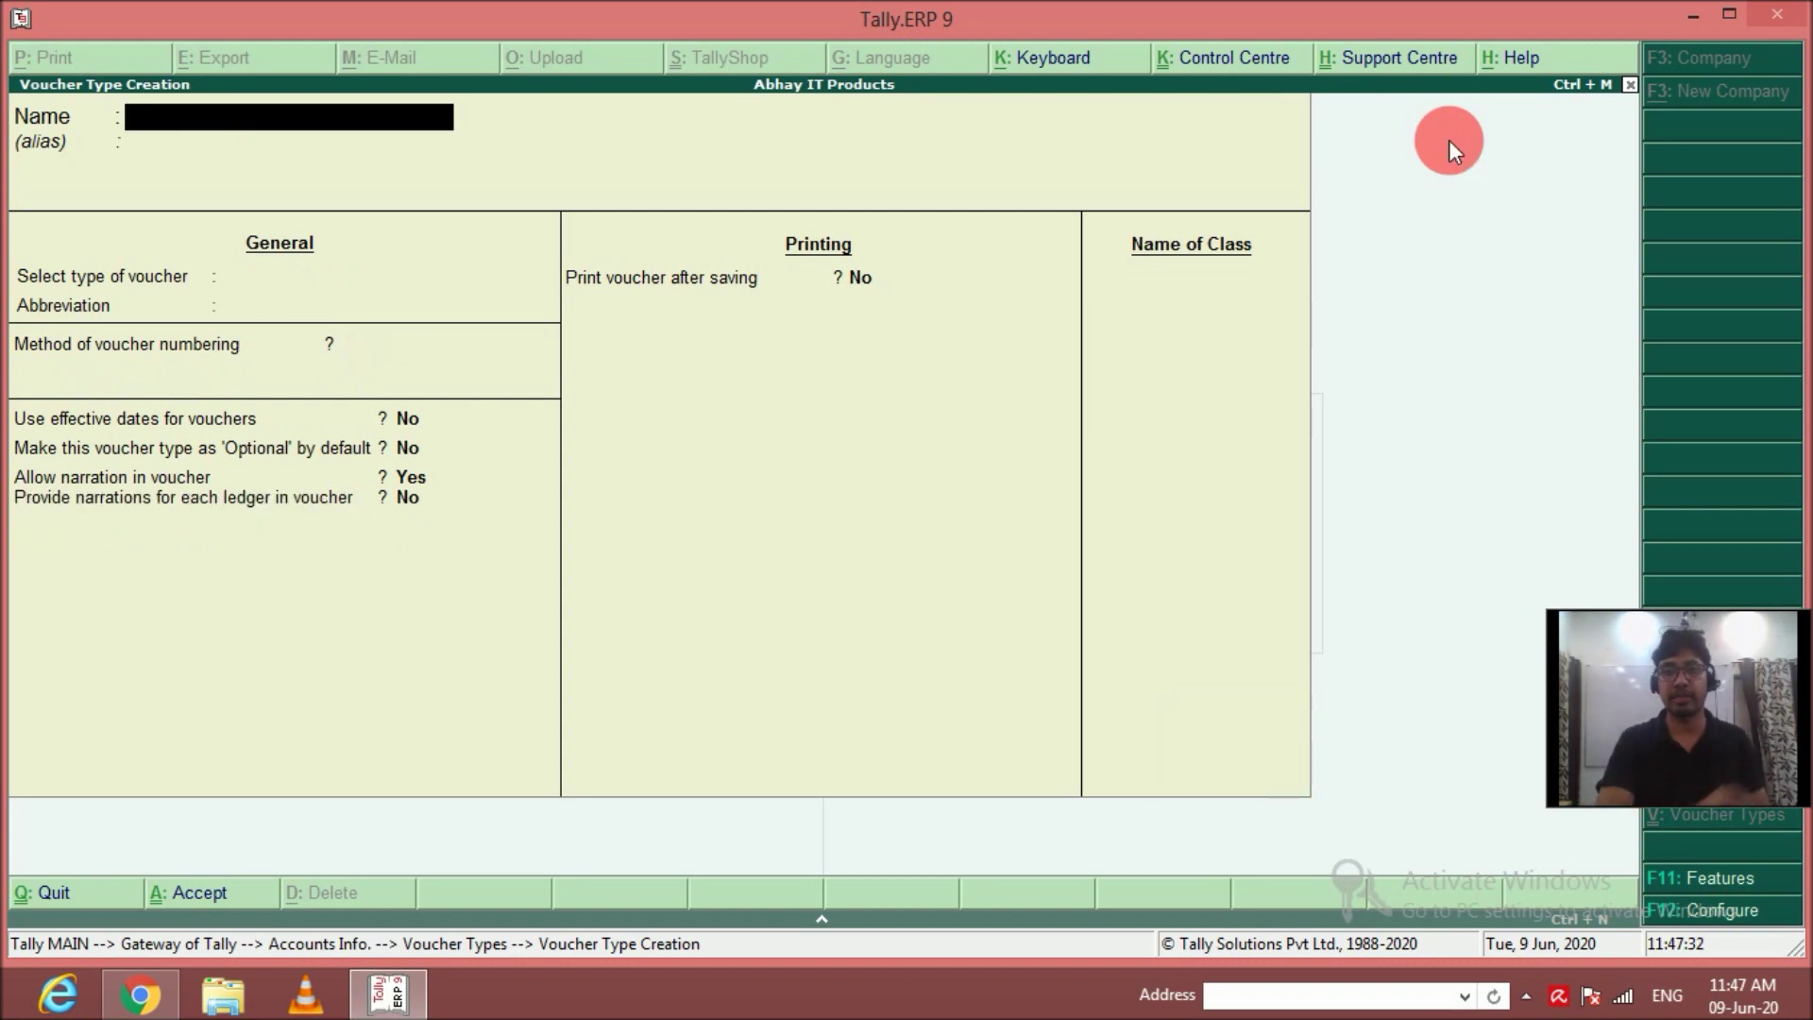
key("Escape")
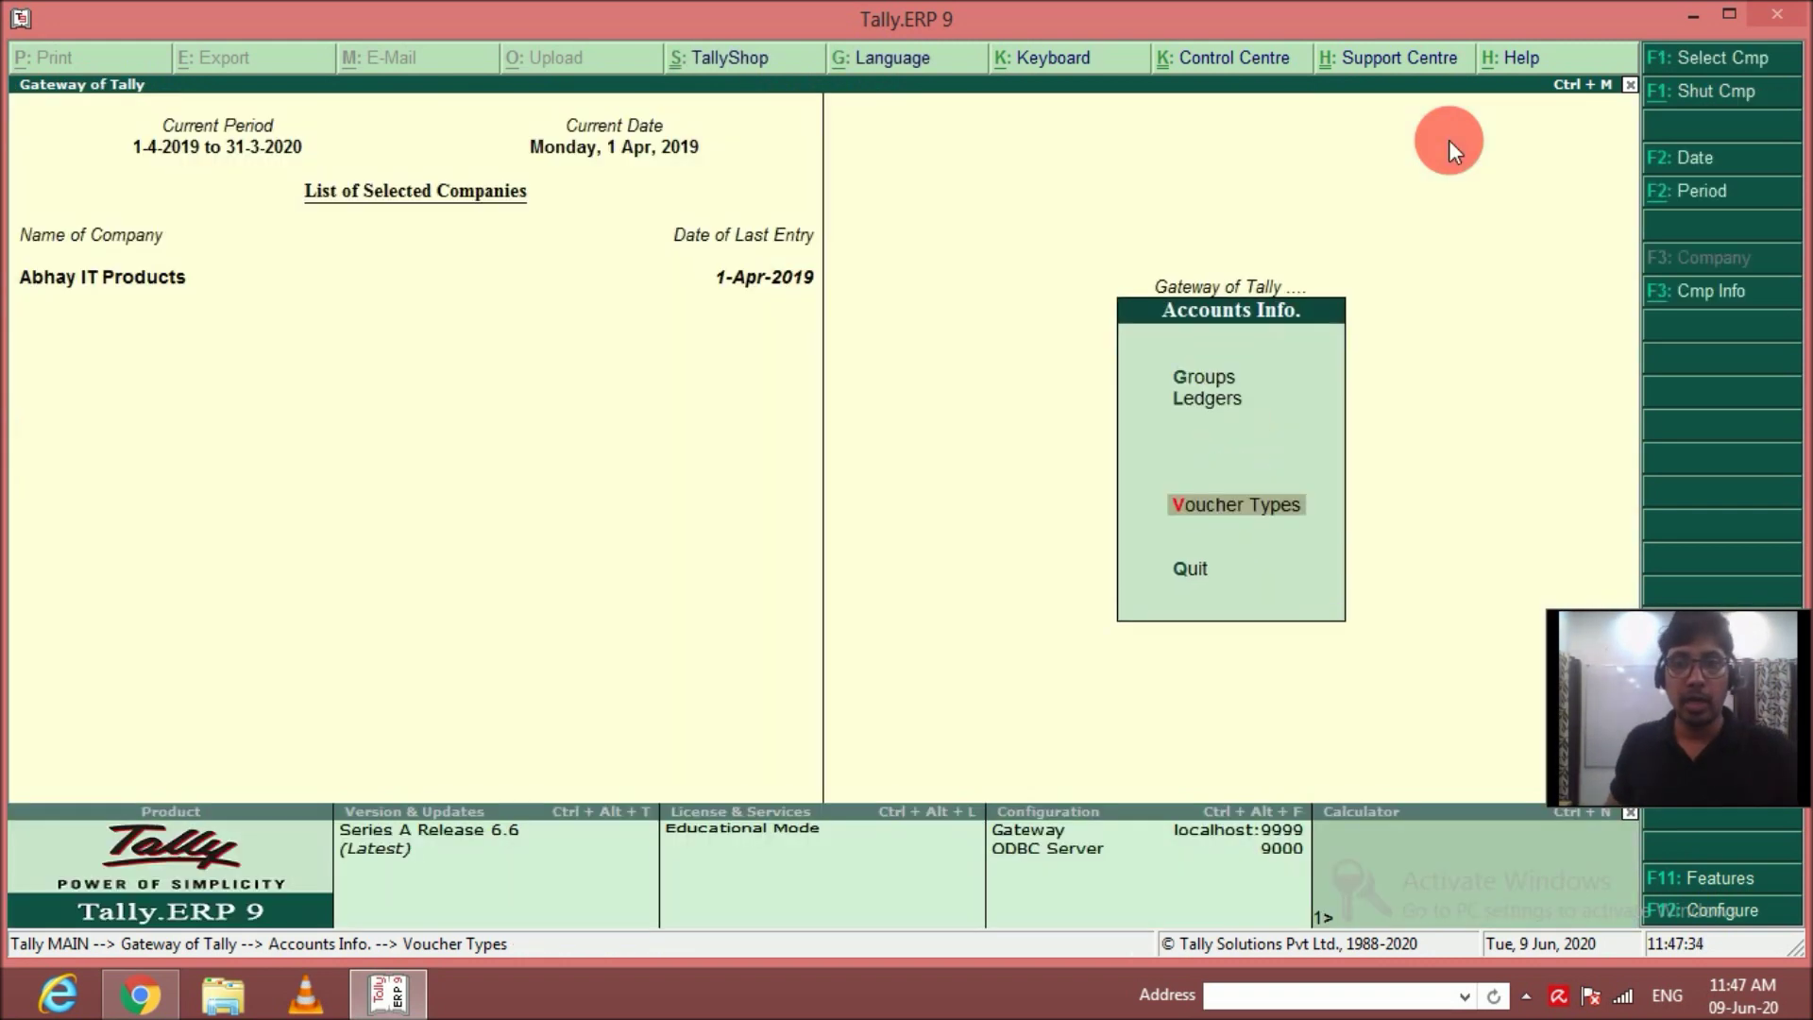
key("Escape")
Open a new inventory voucher of type Assembling Journal, examine its manufacturing entry layout and quit without recording anything.
key("Down")
key("Down")
key("Down")
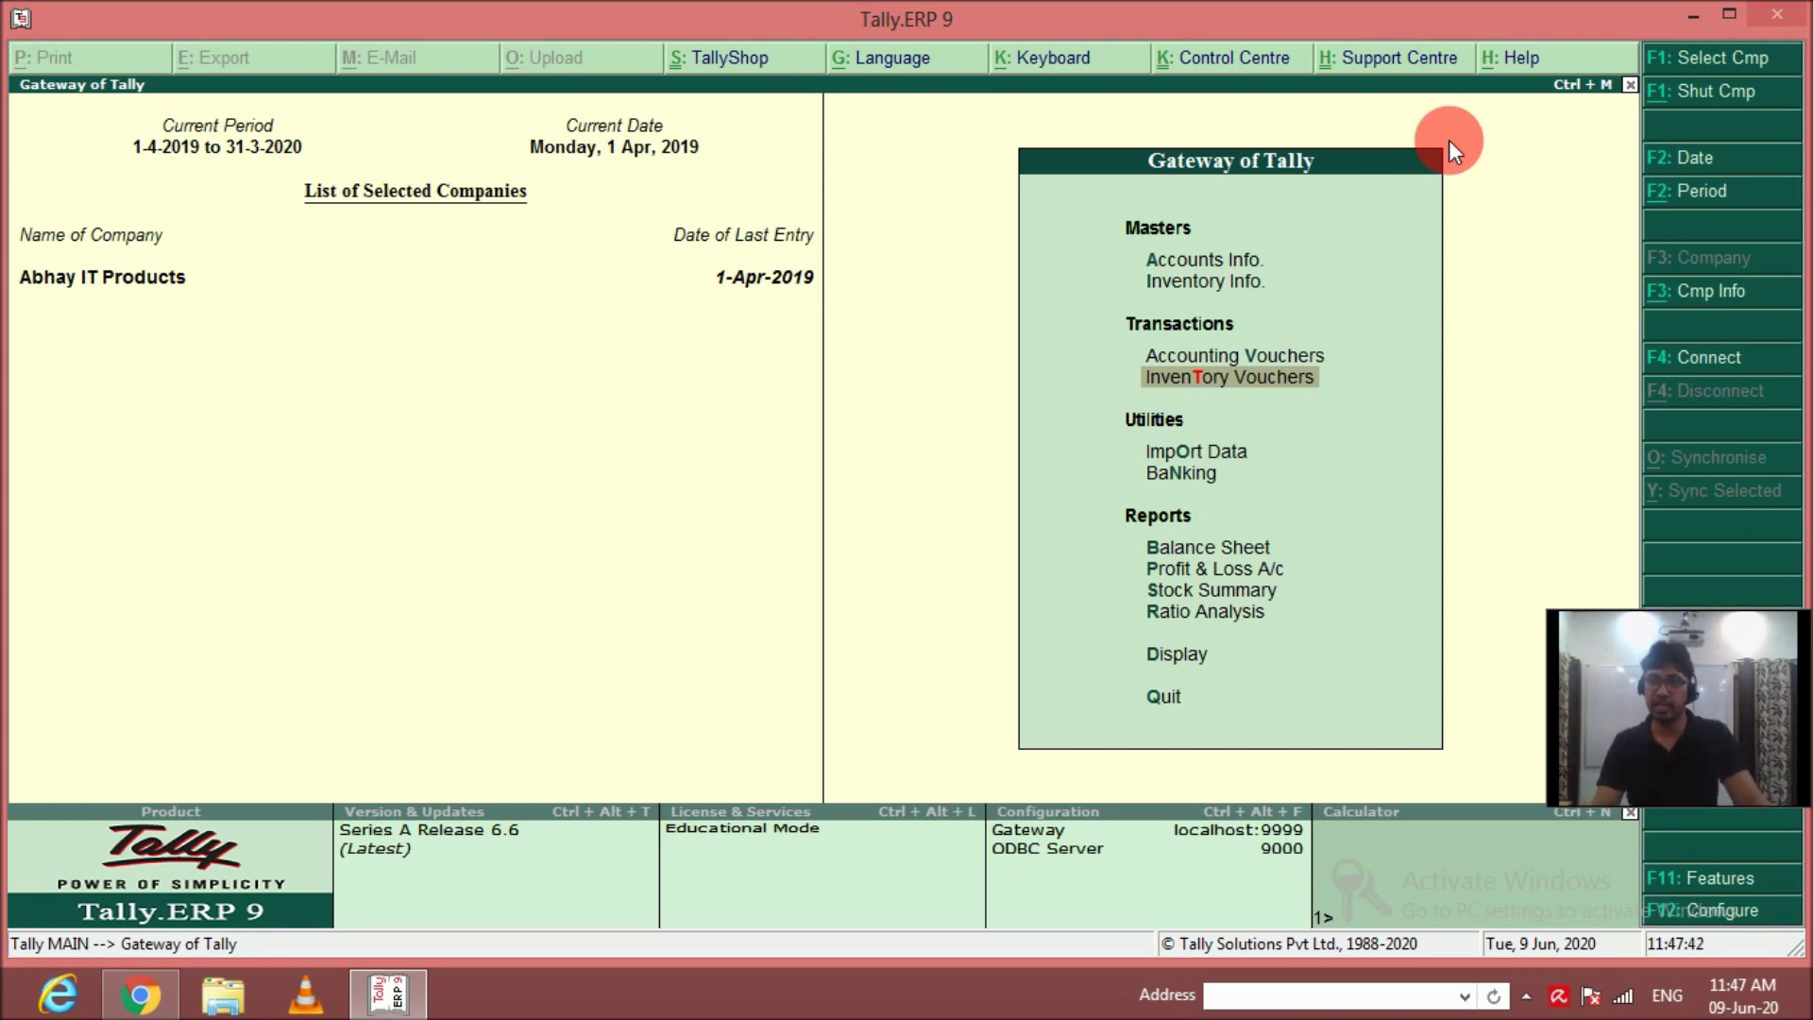
key("Return")
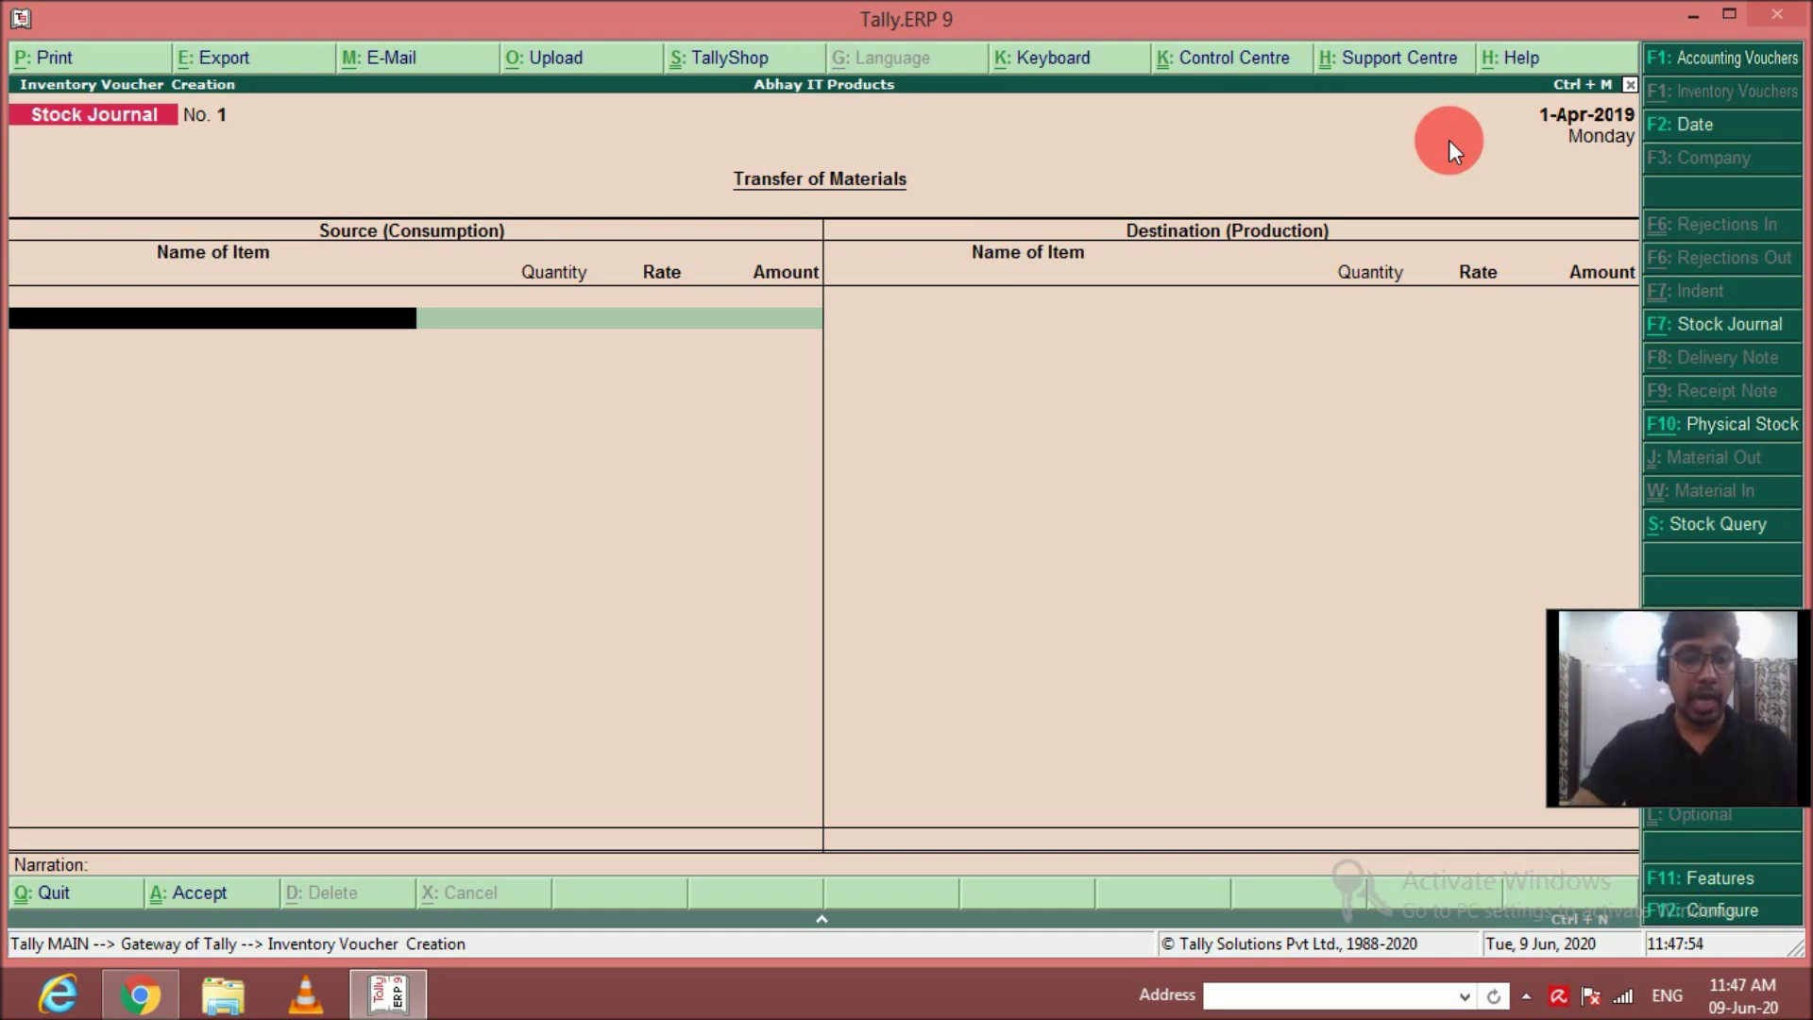
key("alt+F7")
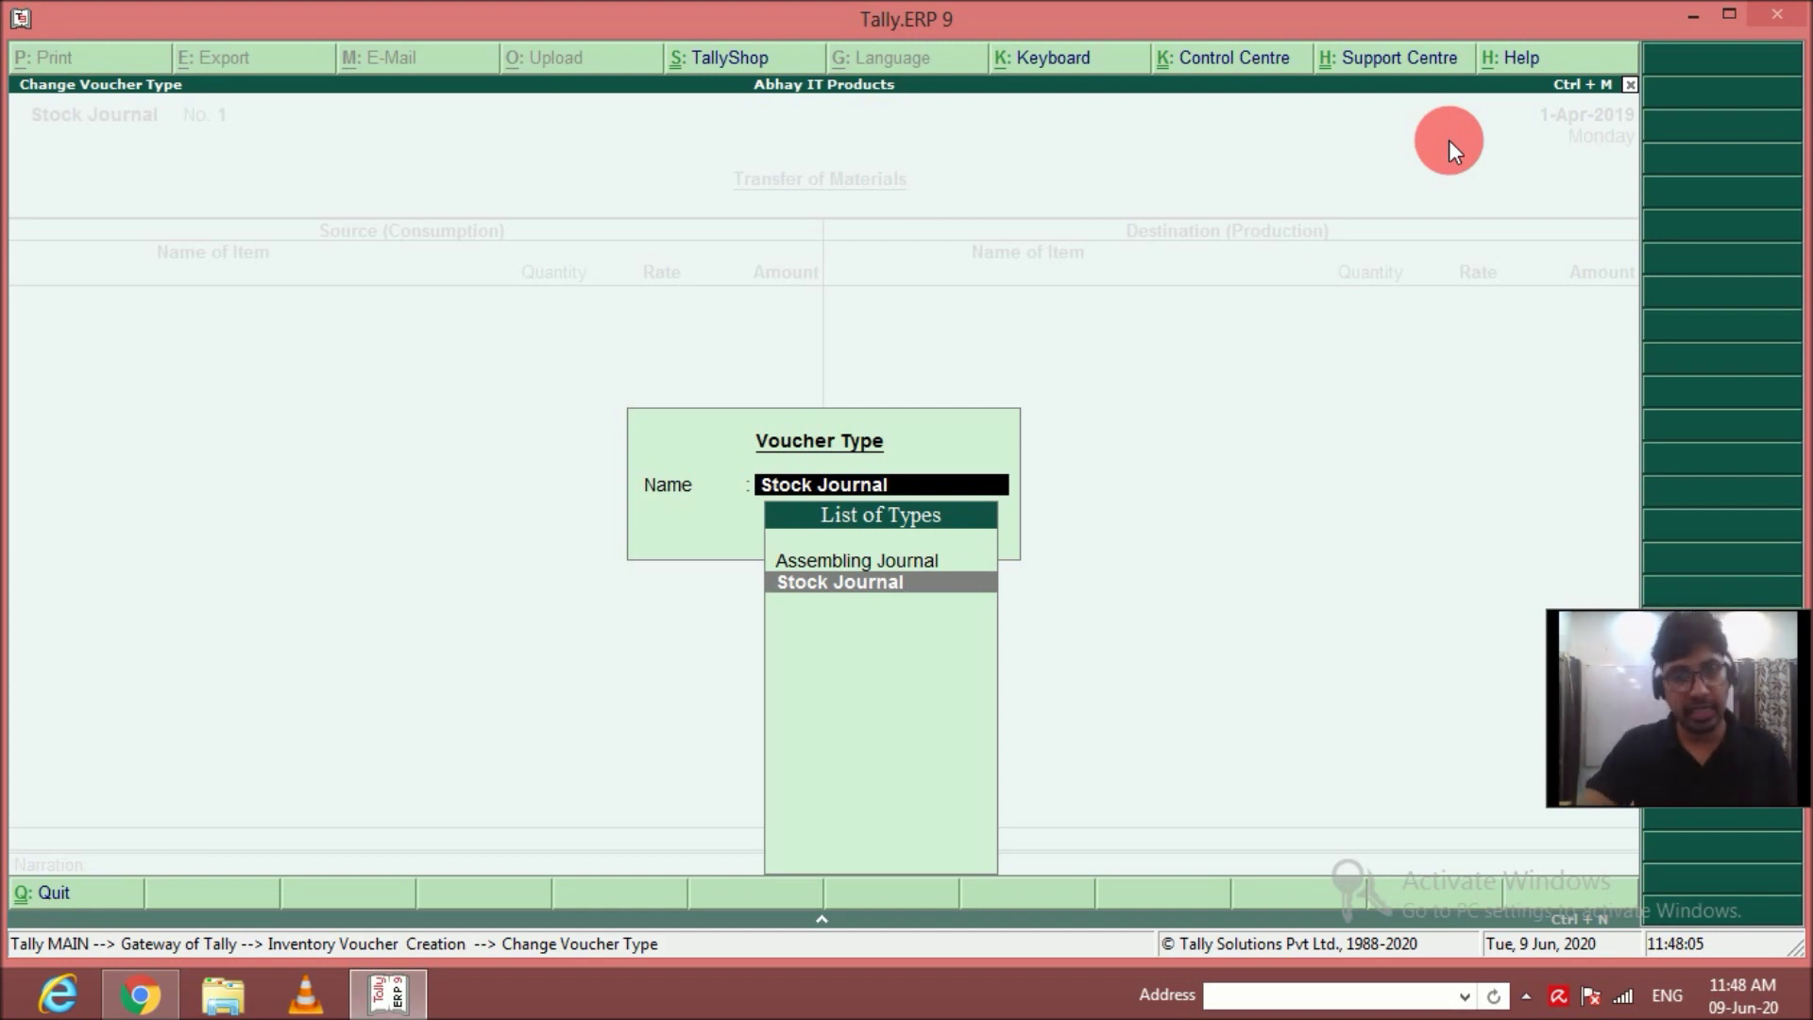
key("Up")
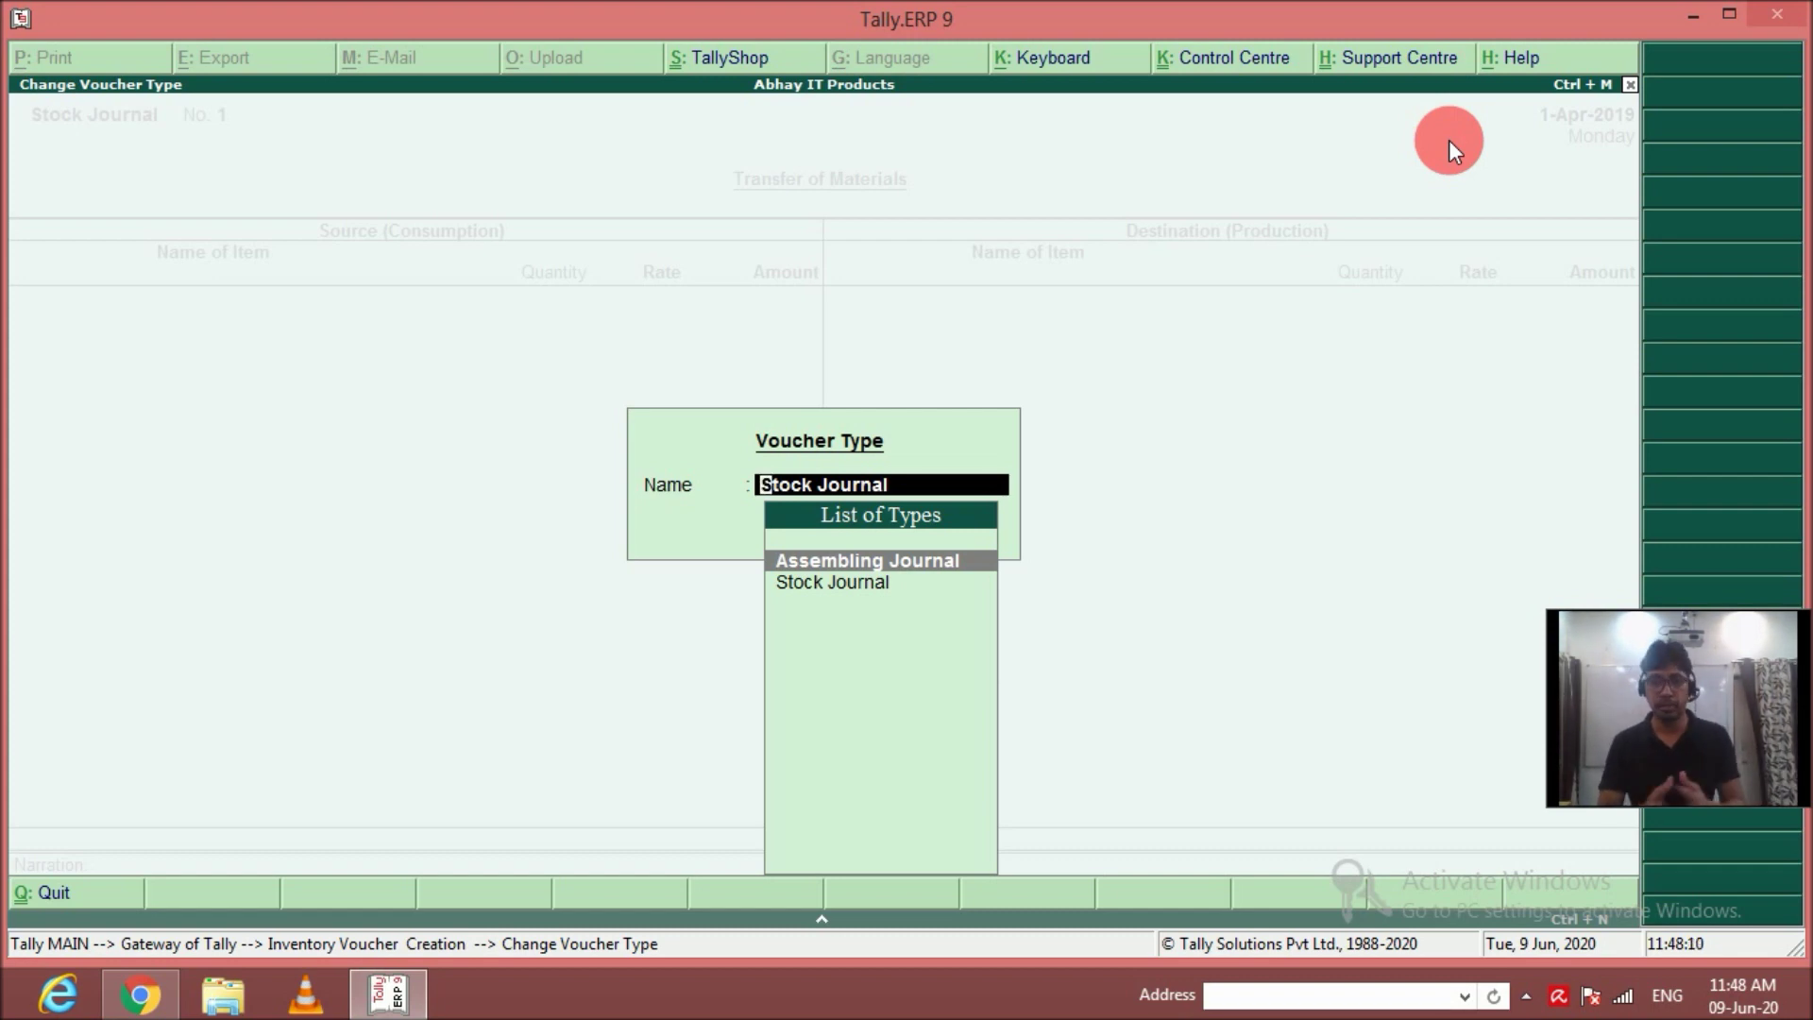
key("Return")
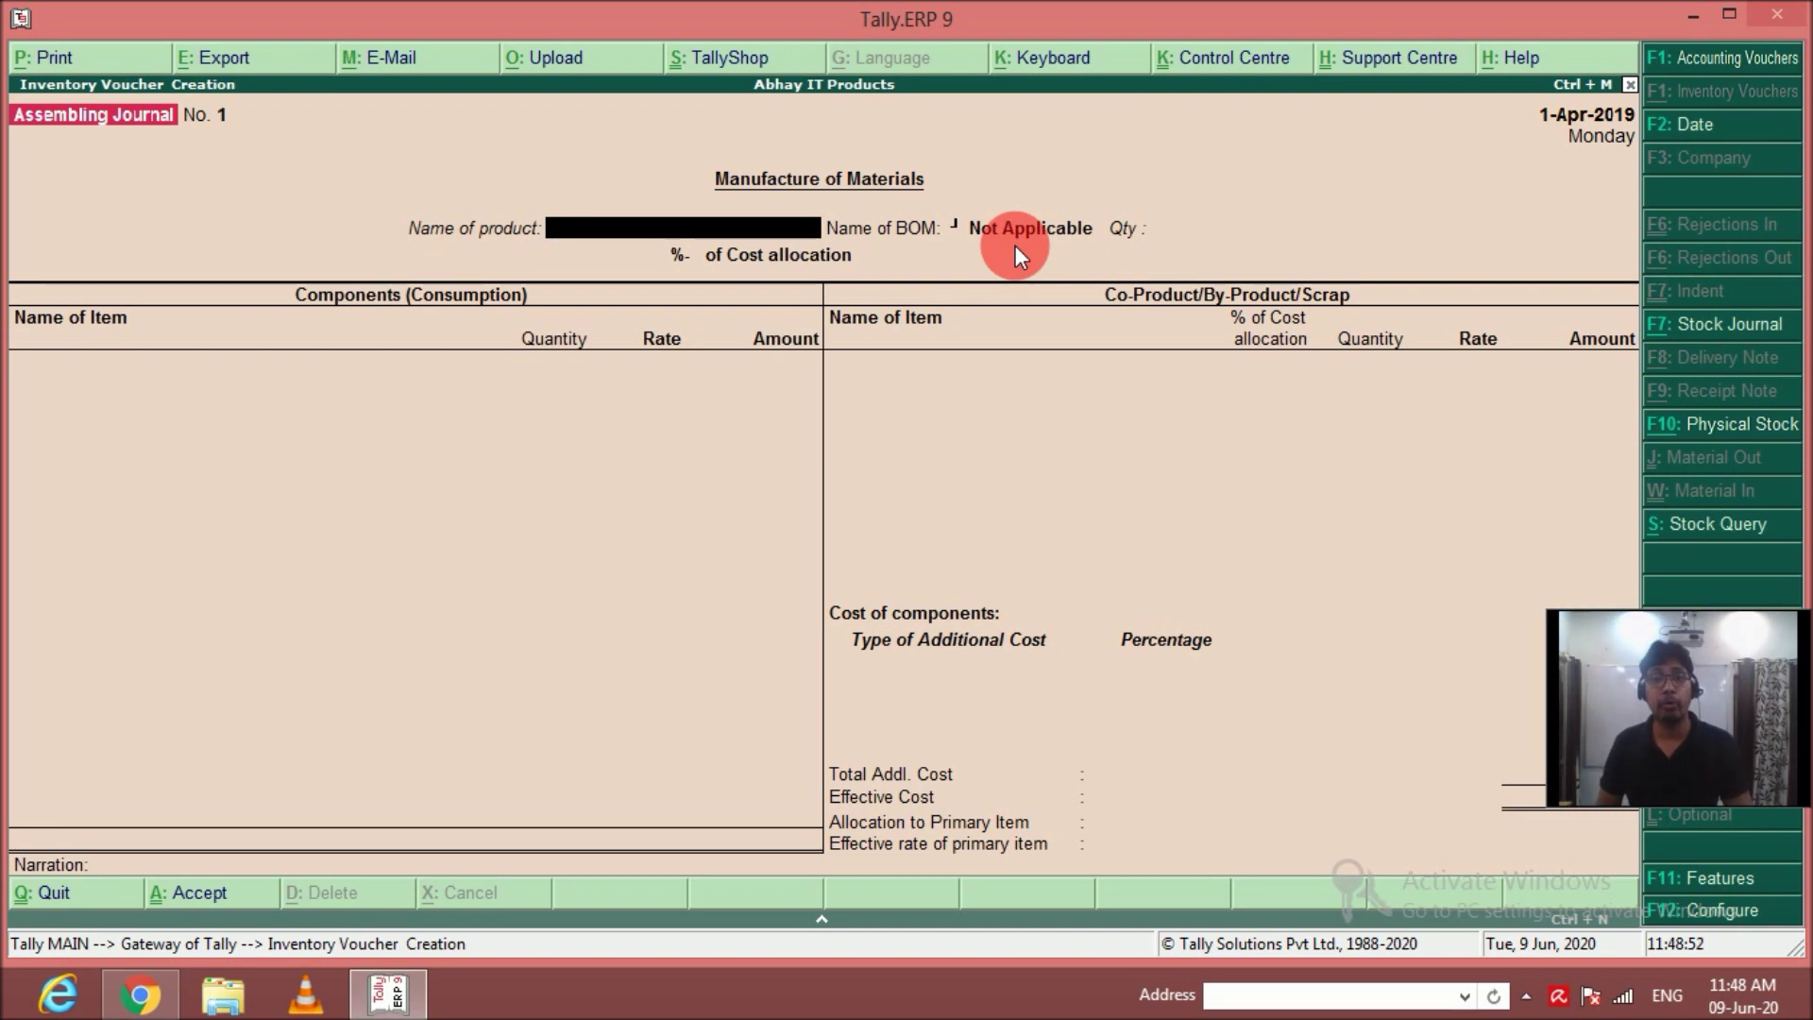
key("Escape")
key("Return")
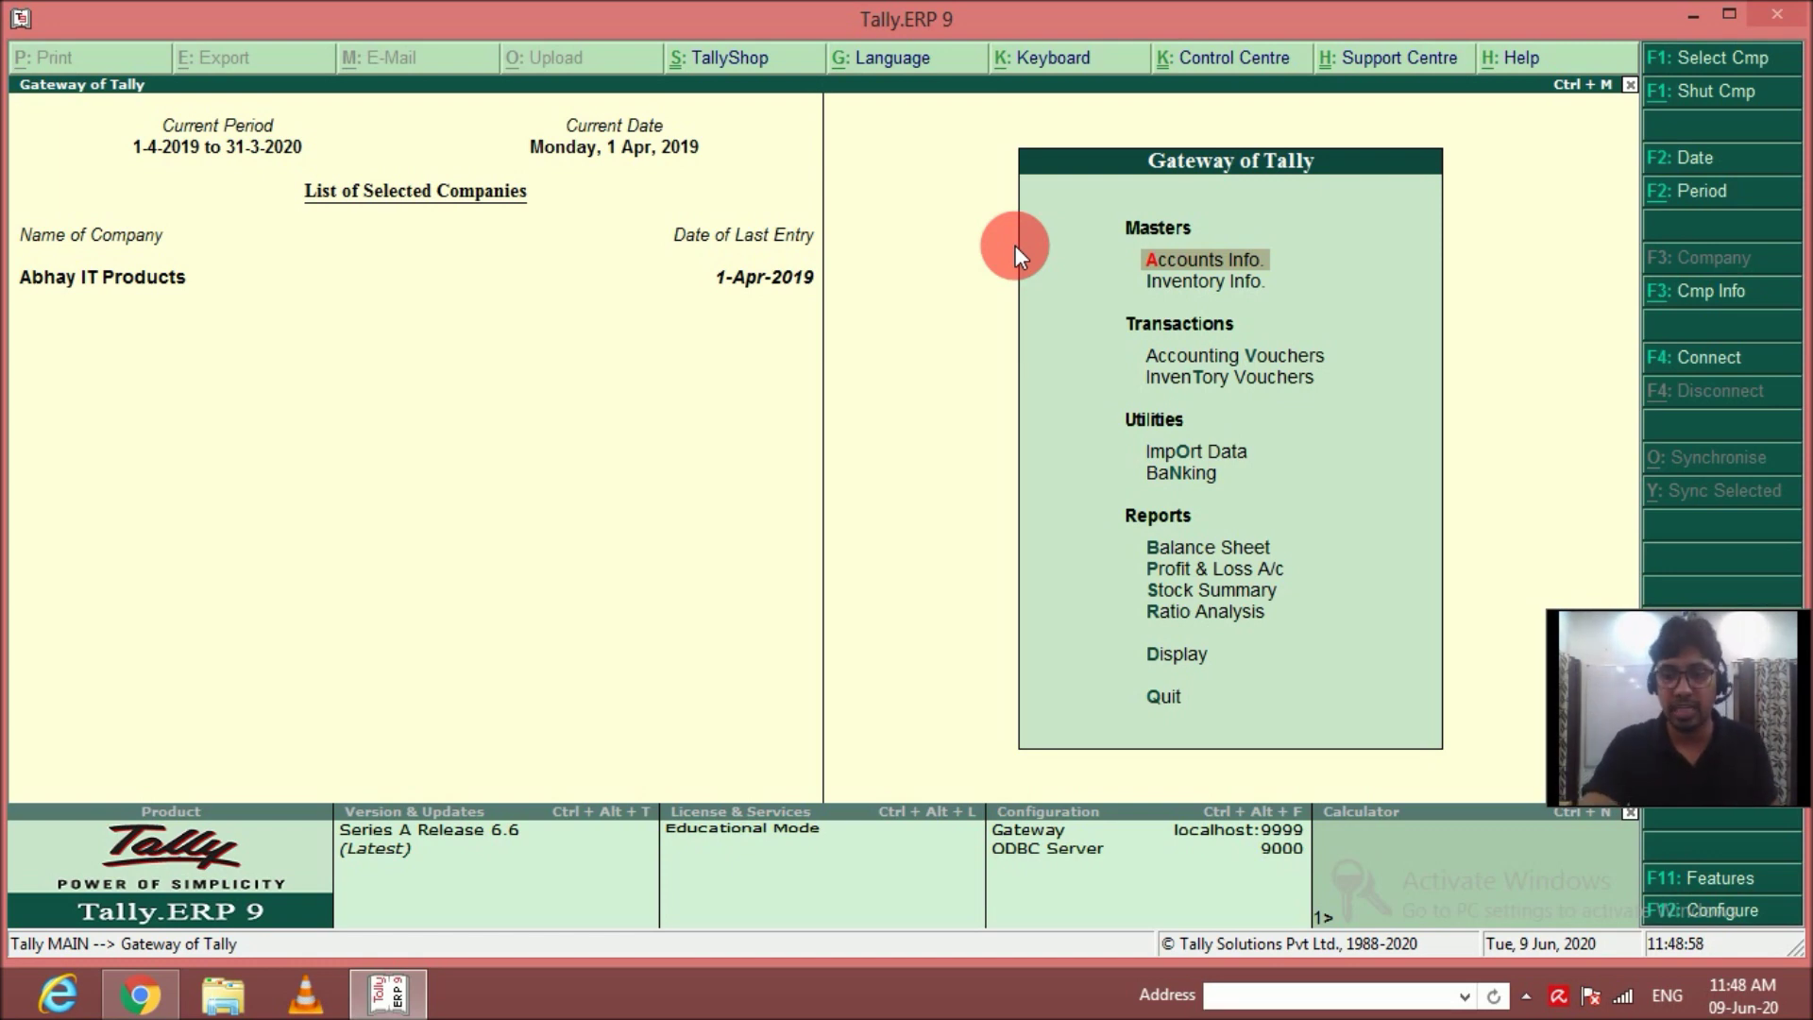
Open a blank form for creating a single stock item in the inventory masters.
key("Return")
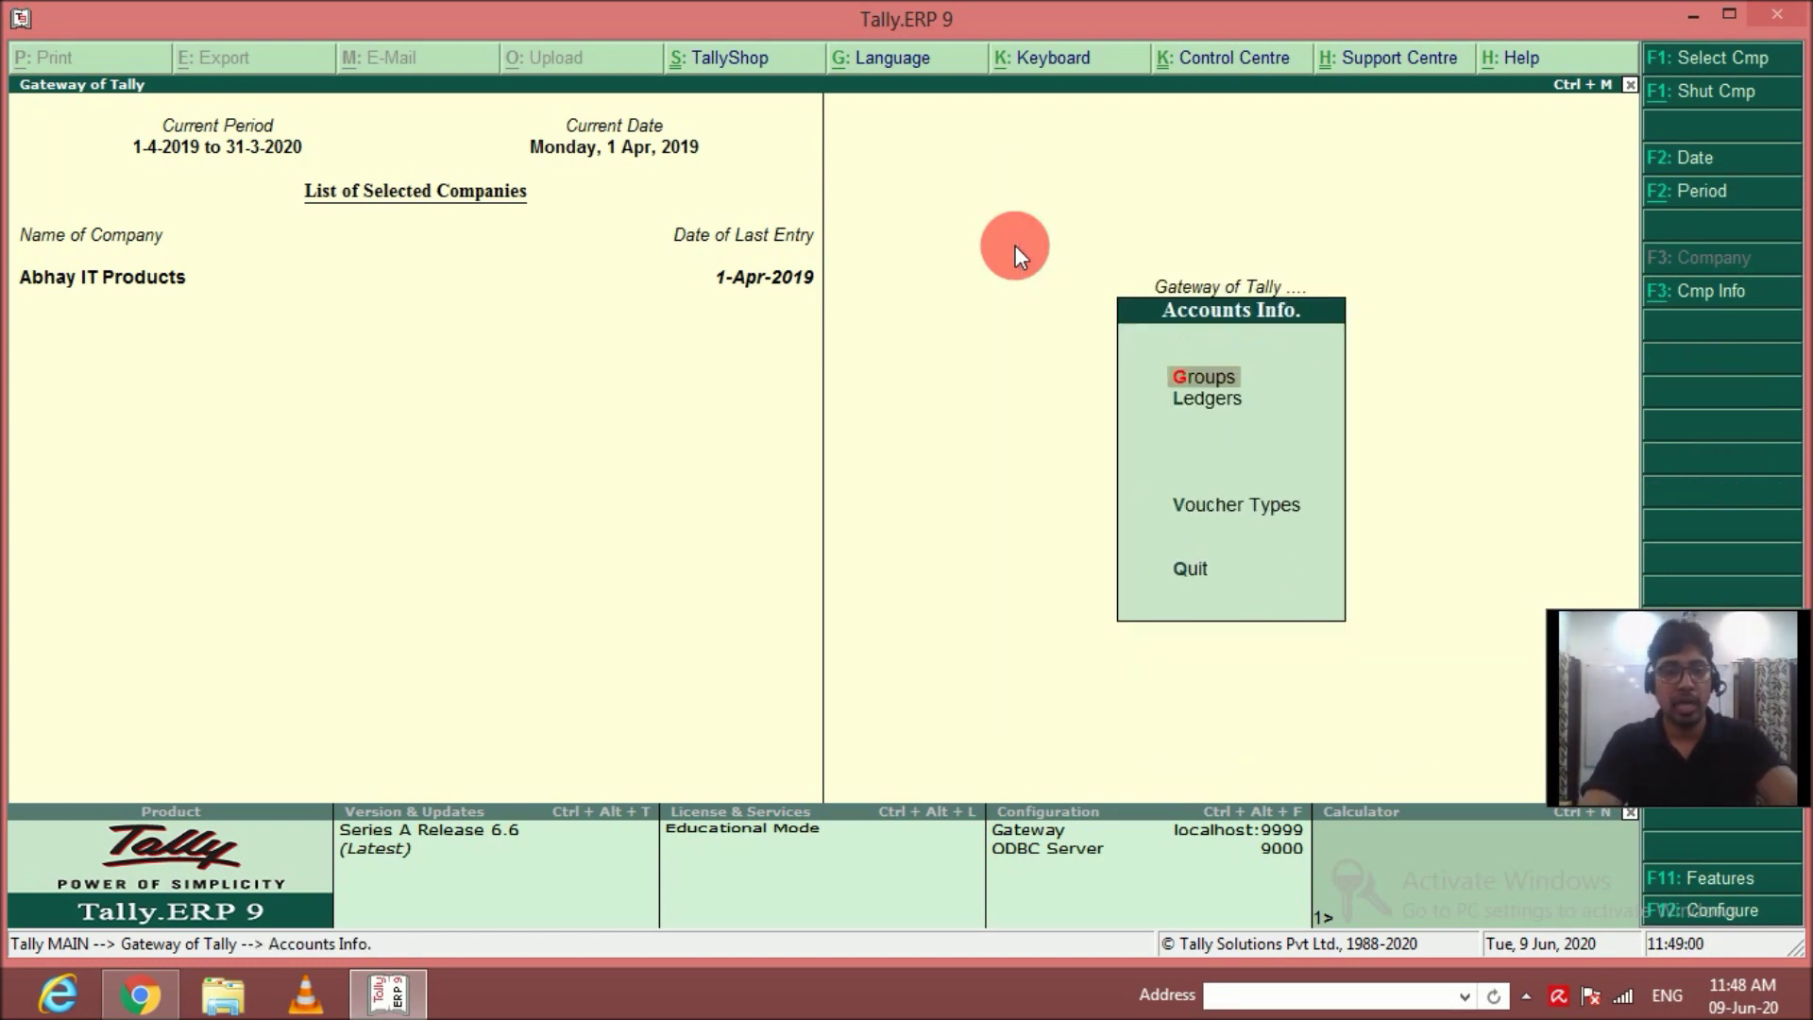
key("Escape")
key("Down")
key("Return")
key("Down")
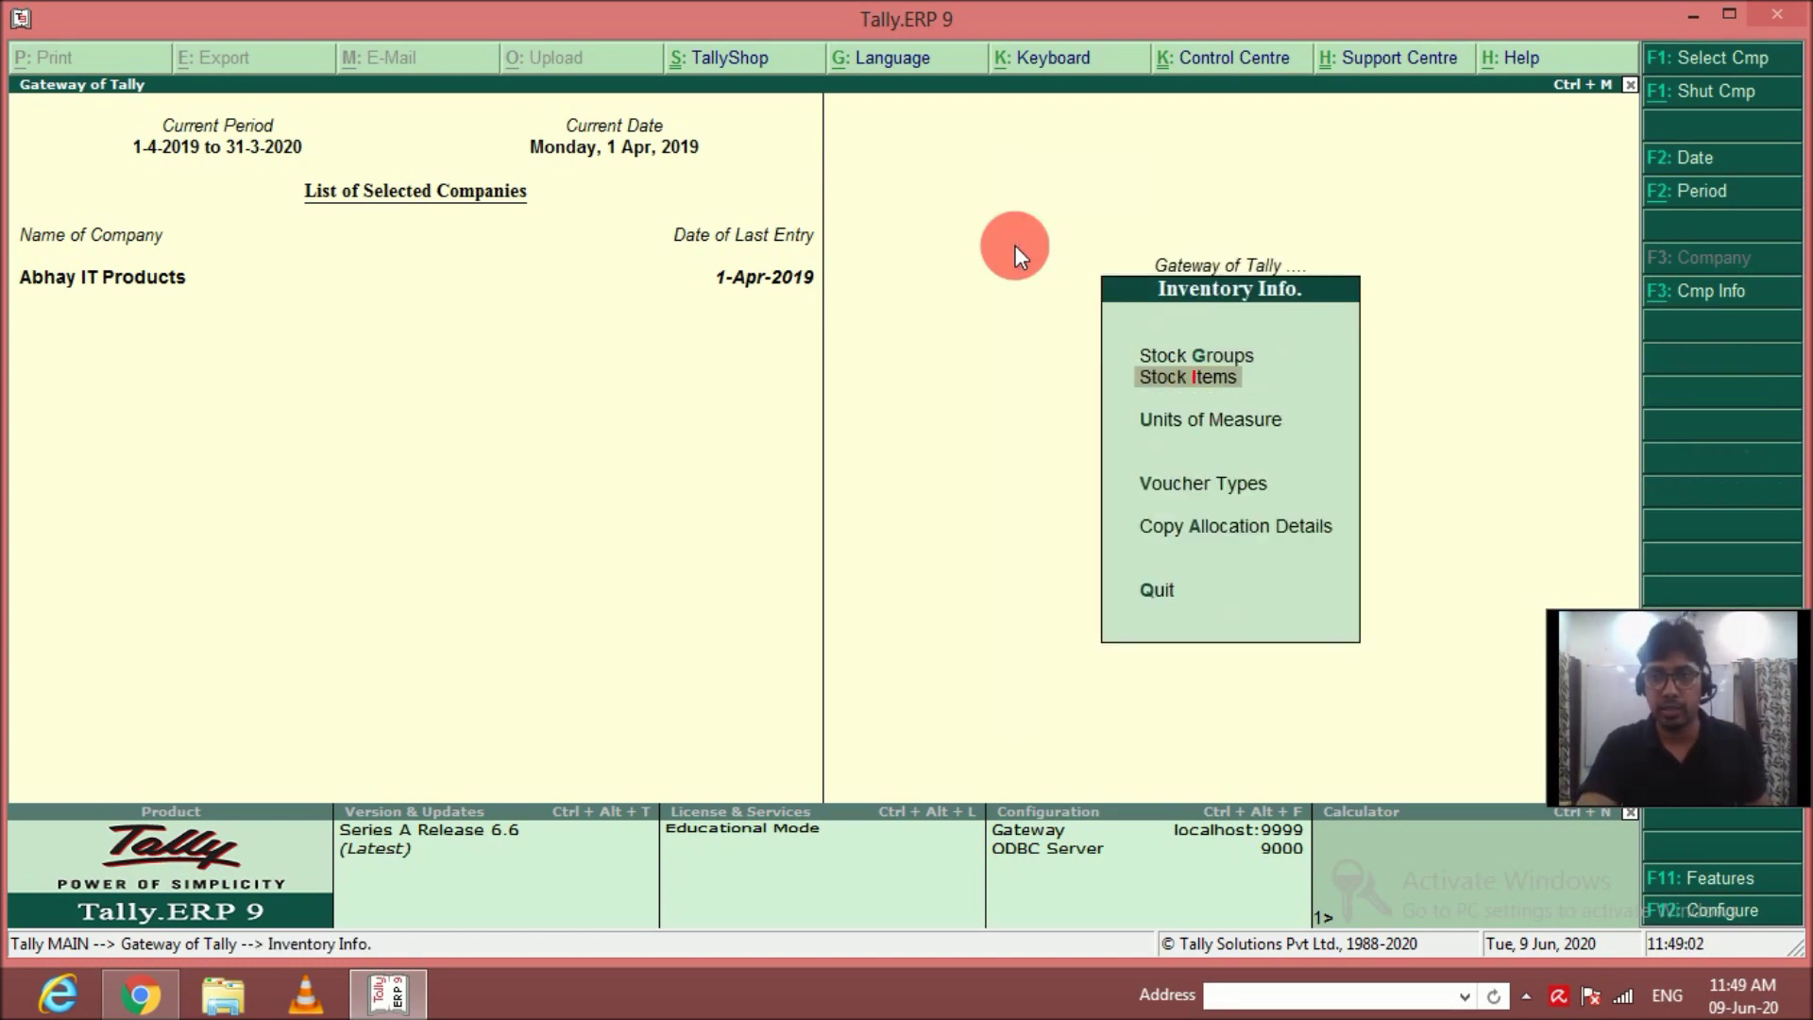
key("Return")
key("Return")
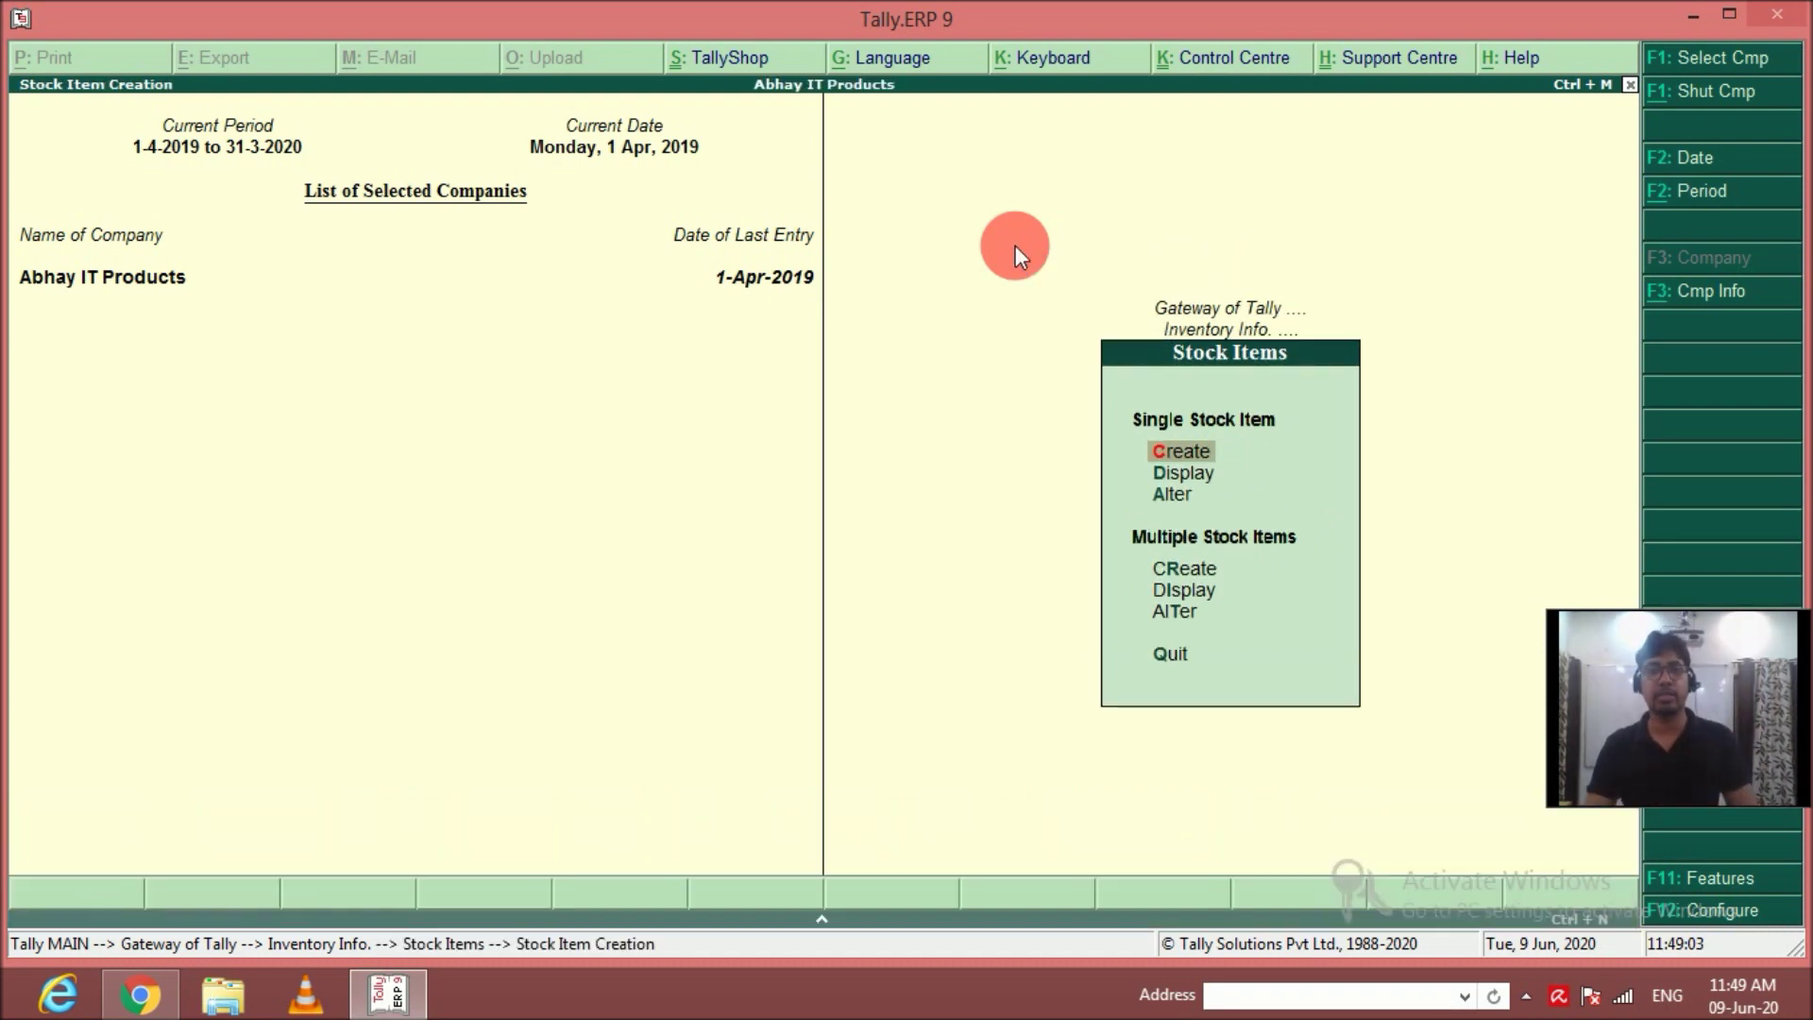
Name the new stock item Computers, keep it under Primary and set its unit to nos.
type("Comp")
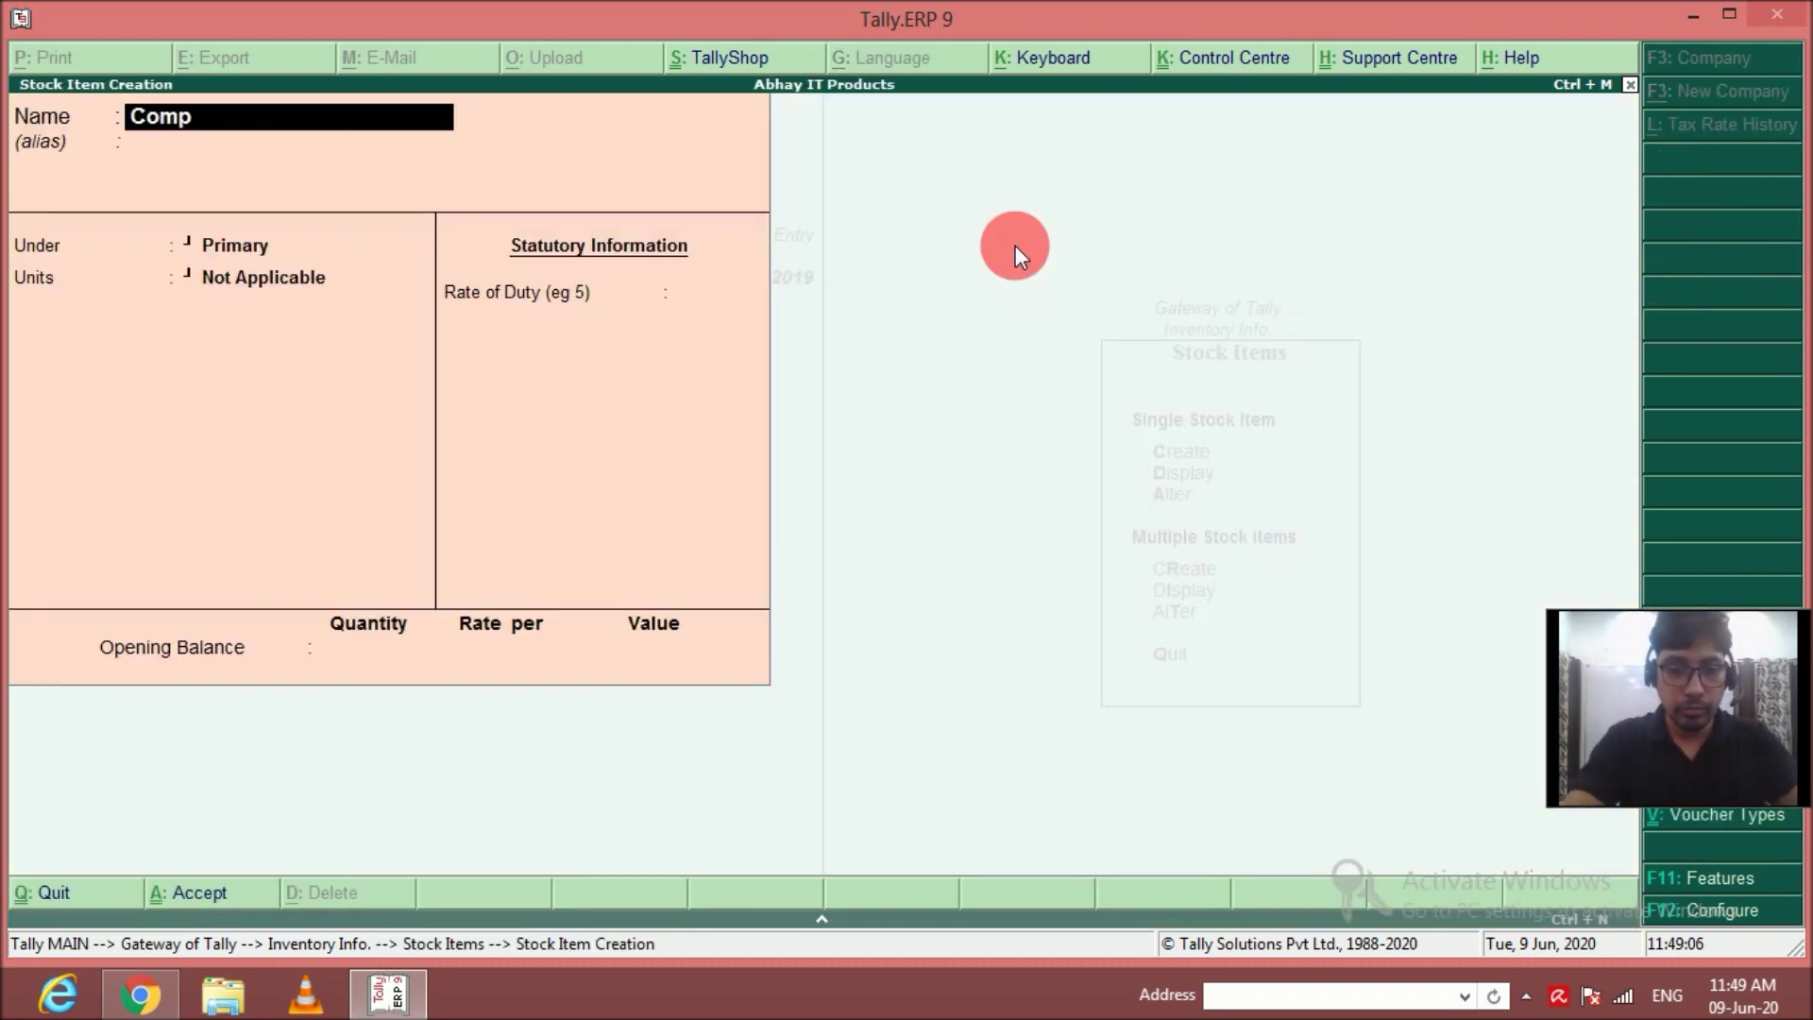
type("uters")
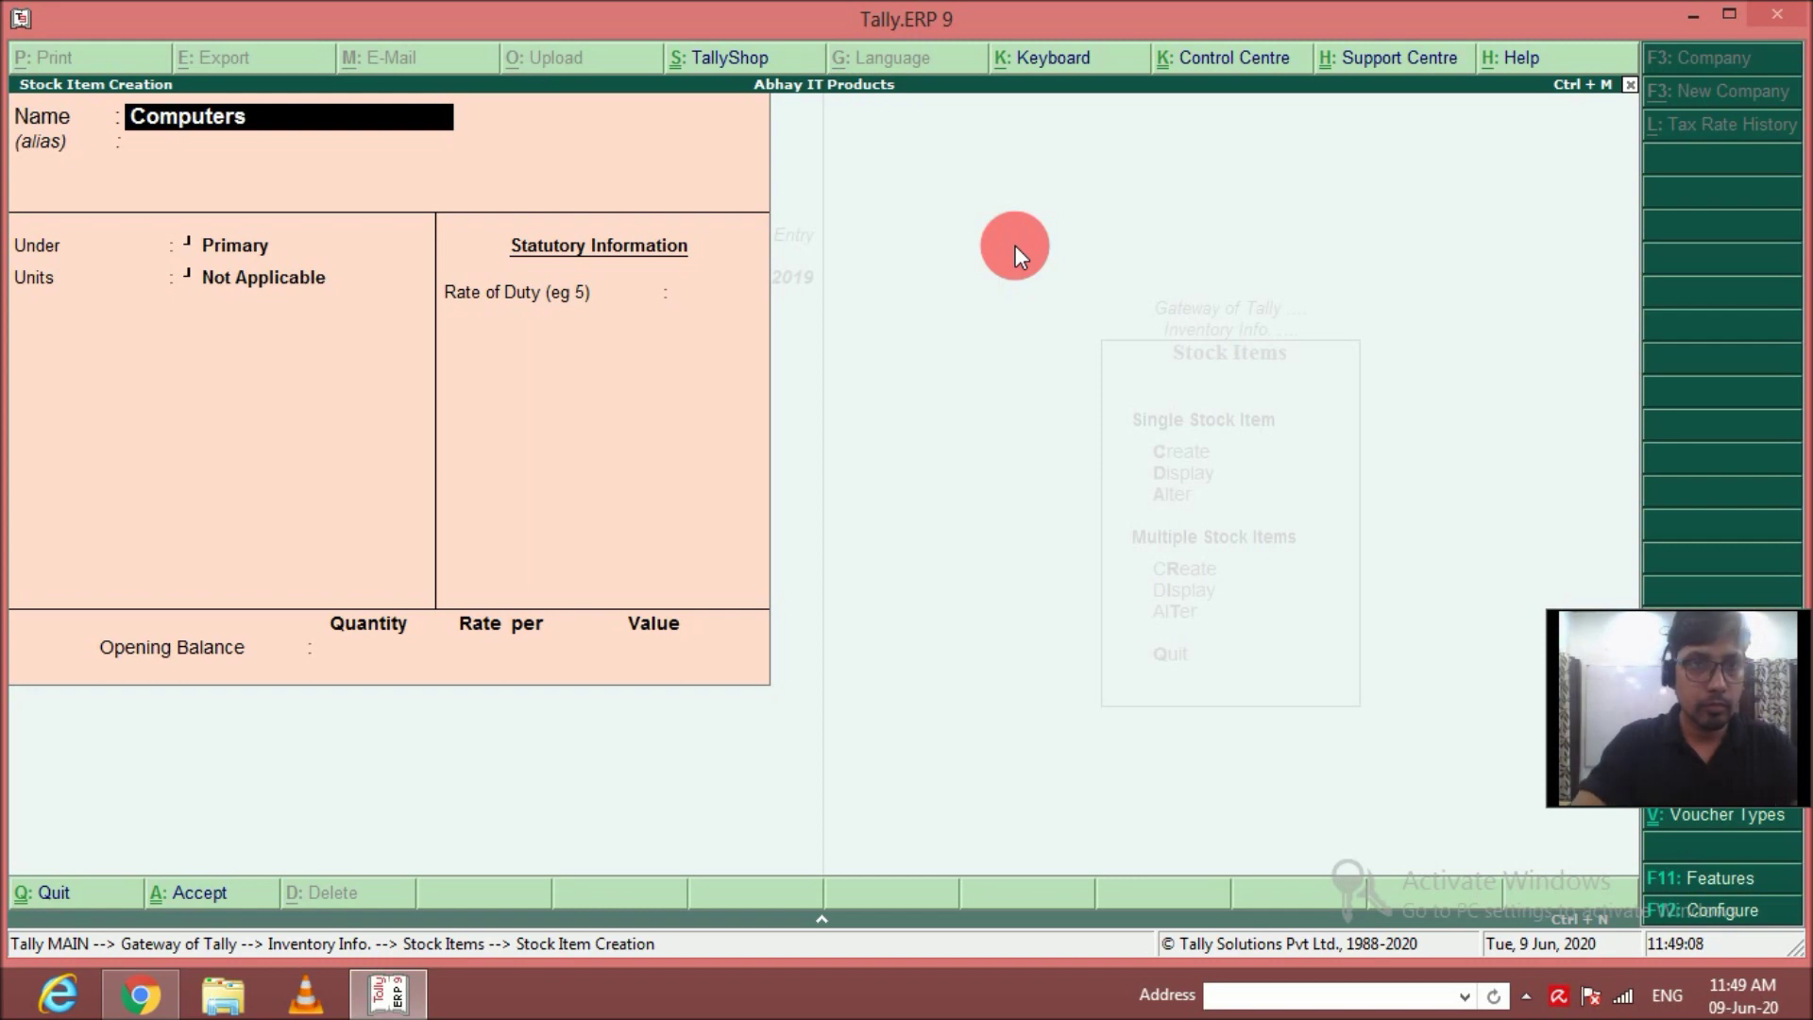
key("Return")
key("Return")
key("Return")
key("Down")
key("Return")
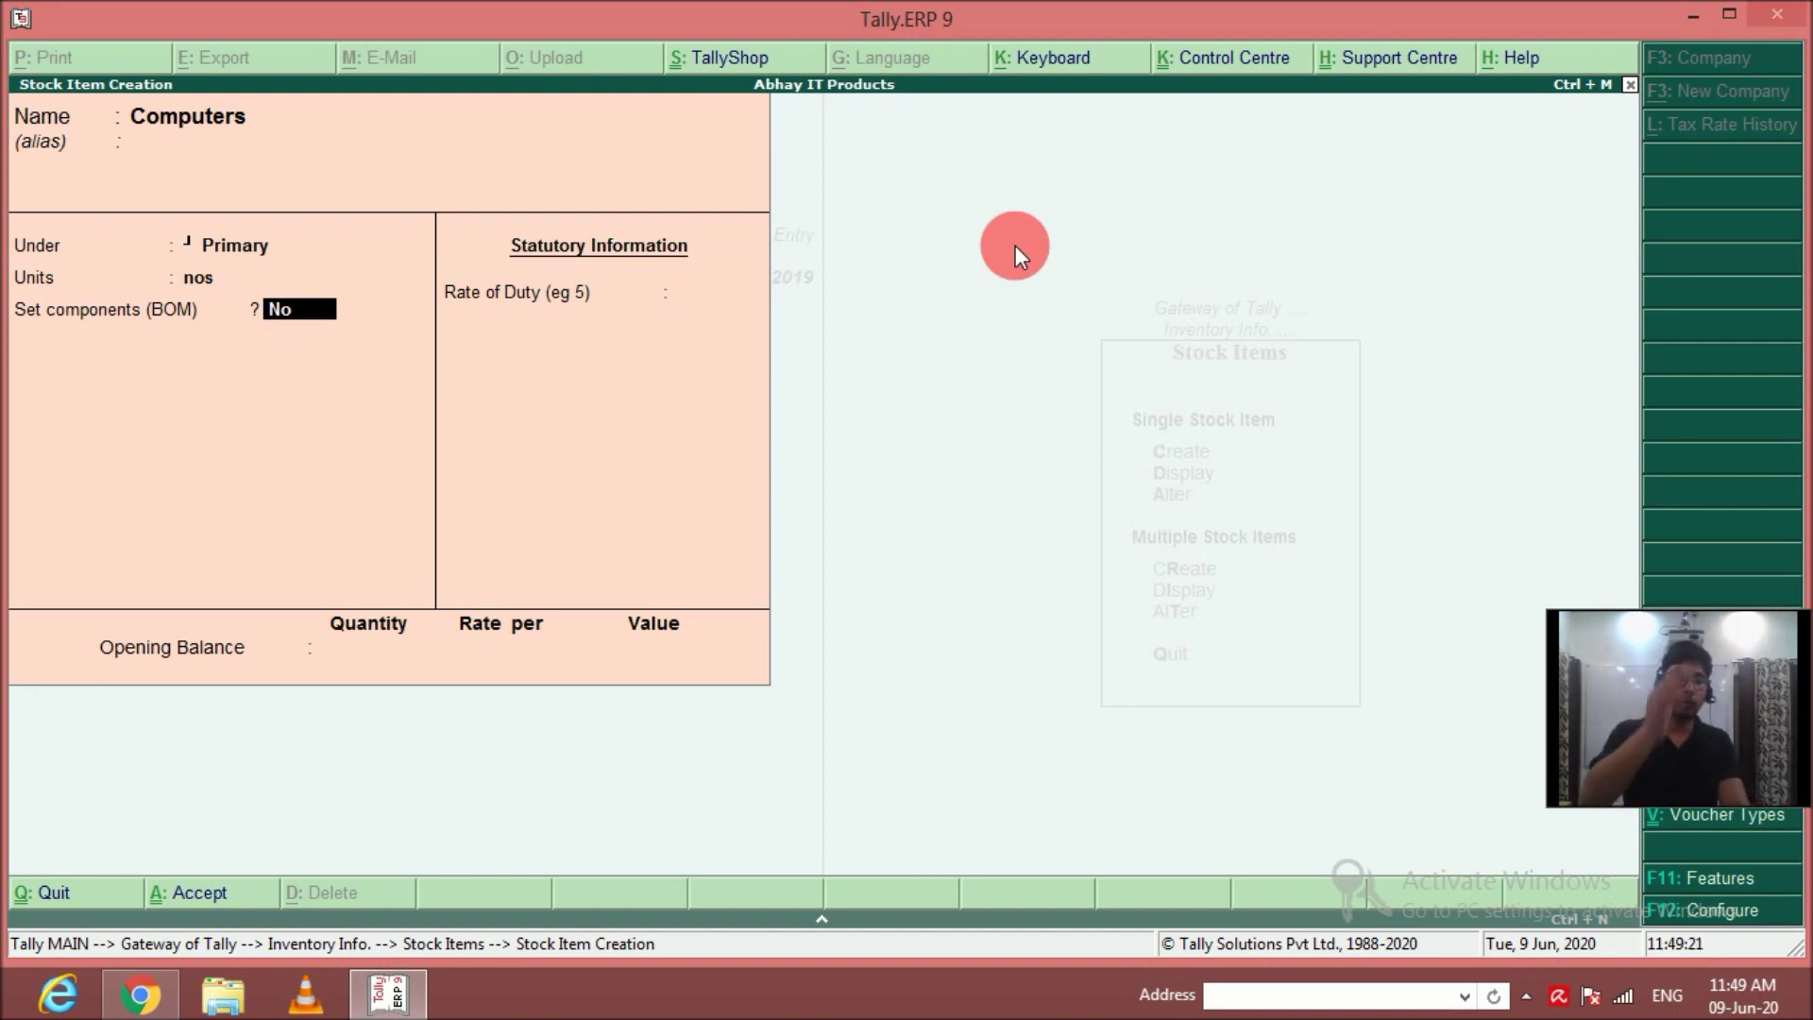
Enable components (BOM) for Computers and create a BOM named Com with a unit of manufacture of 1 nos.
type("y")
key("Return")
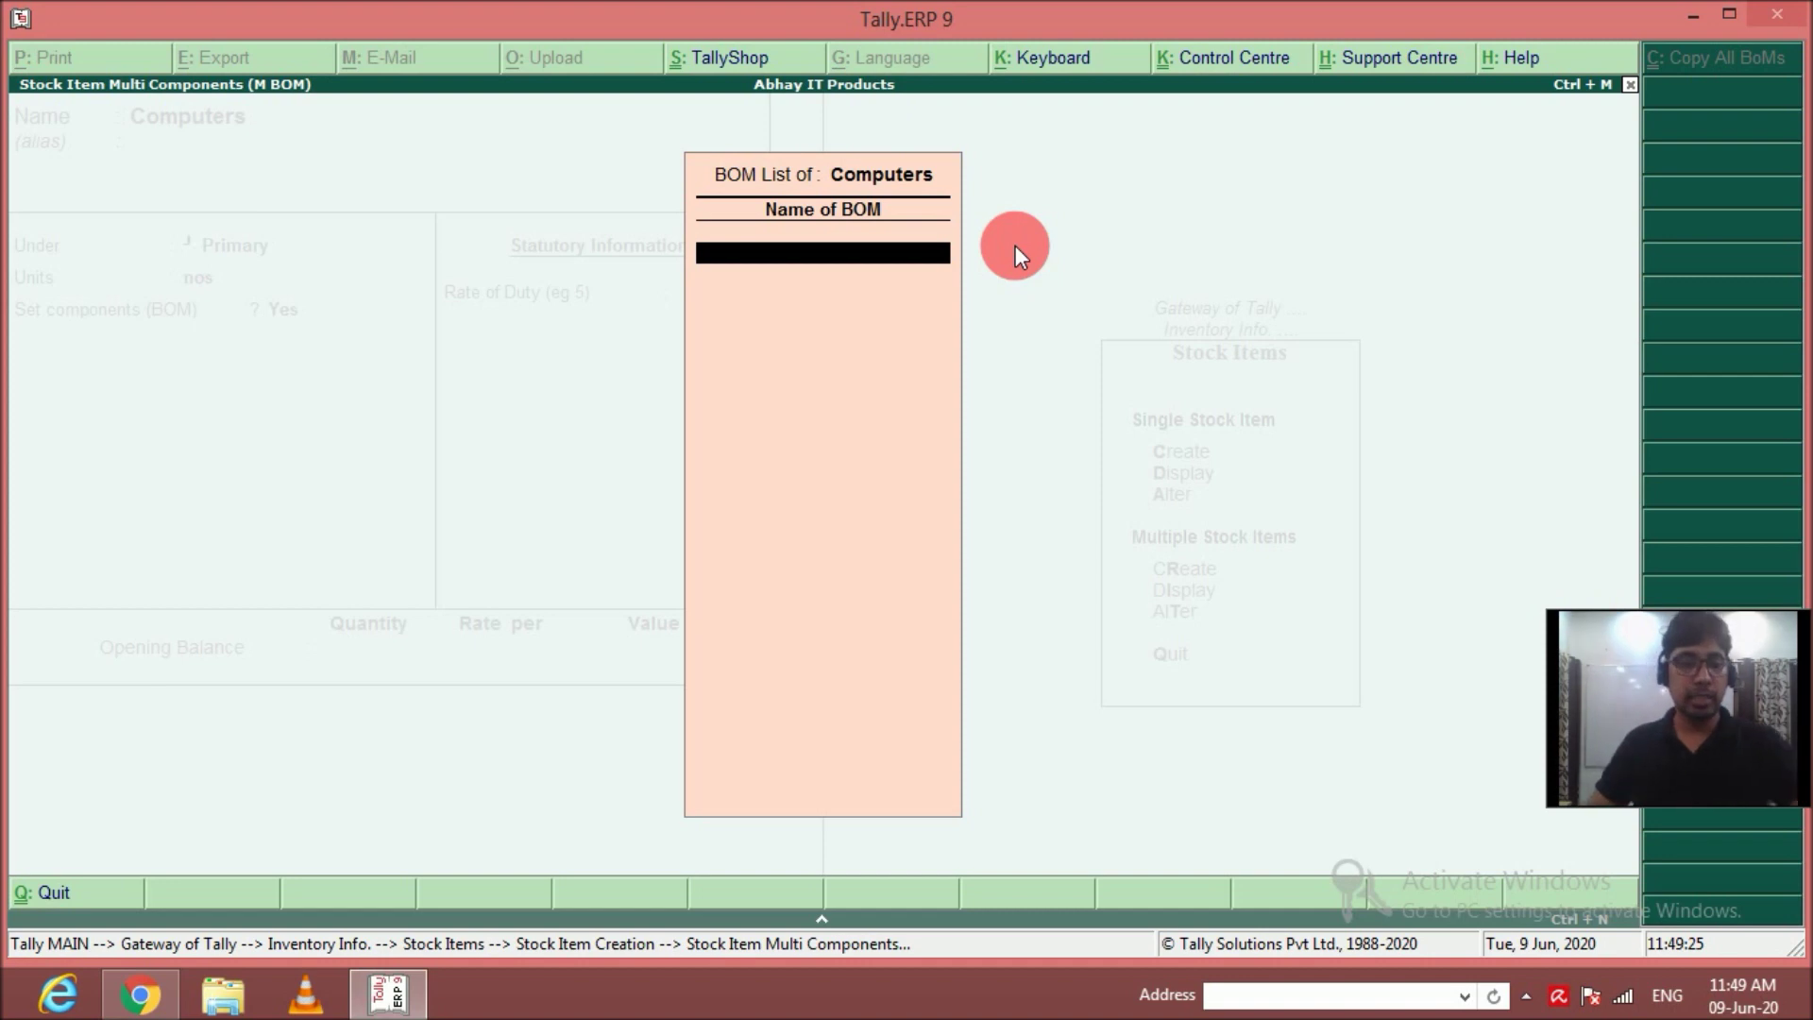
type("Com")
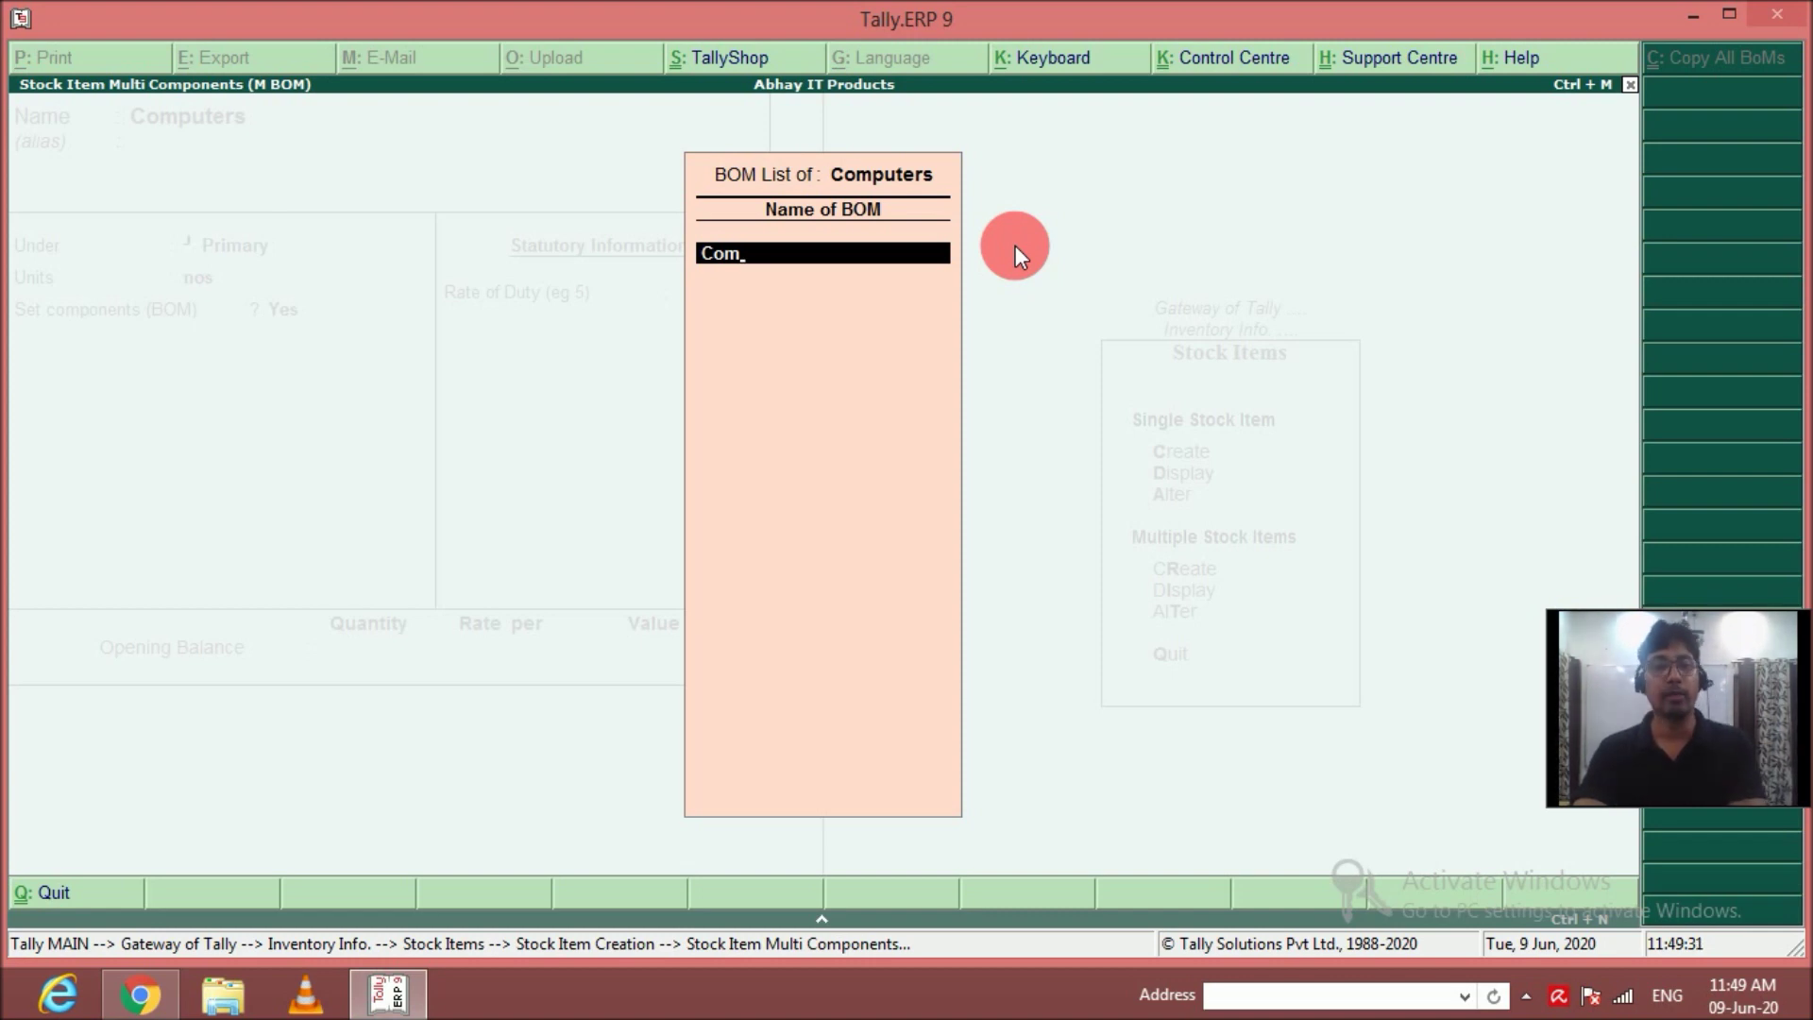
key("Return")
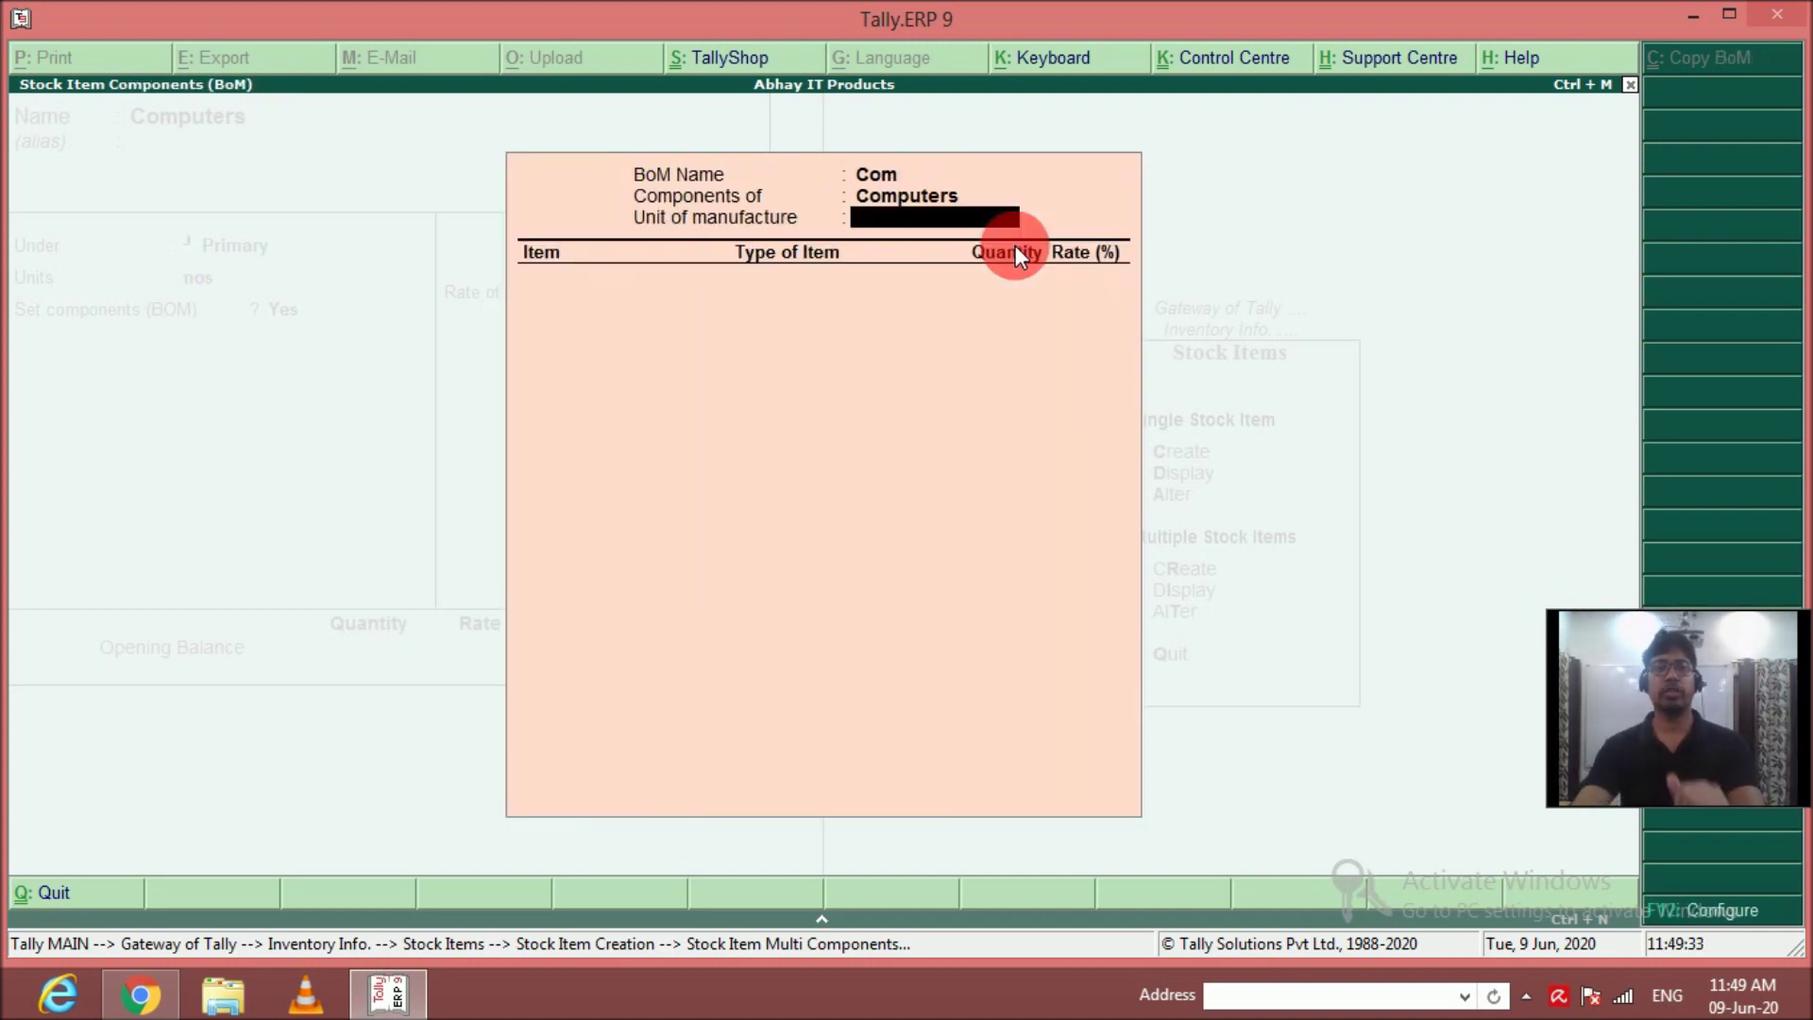
type("1")
key("Return")
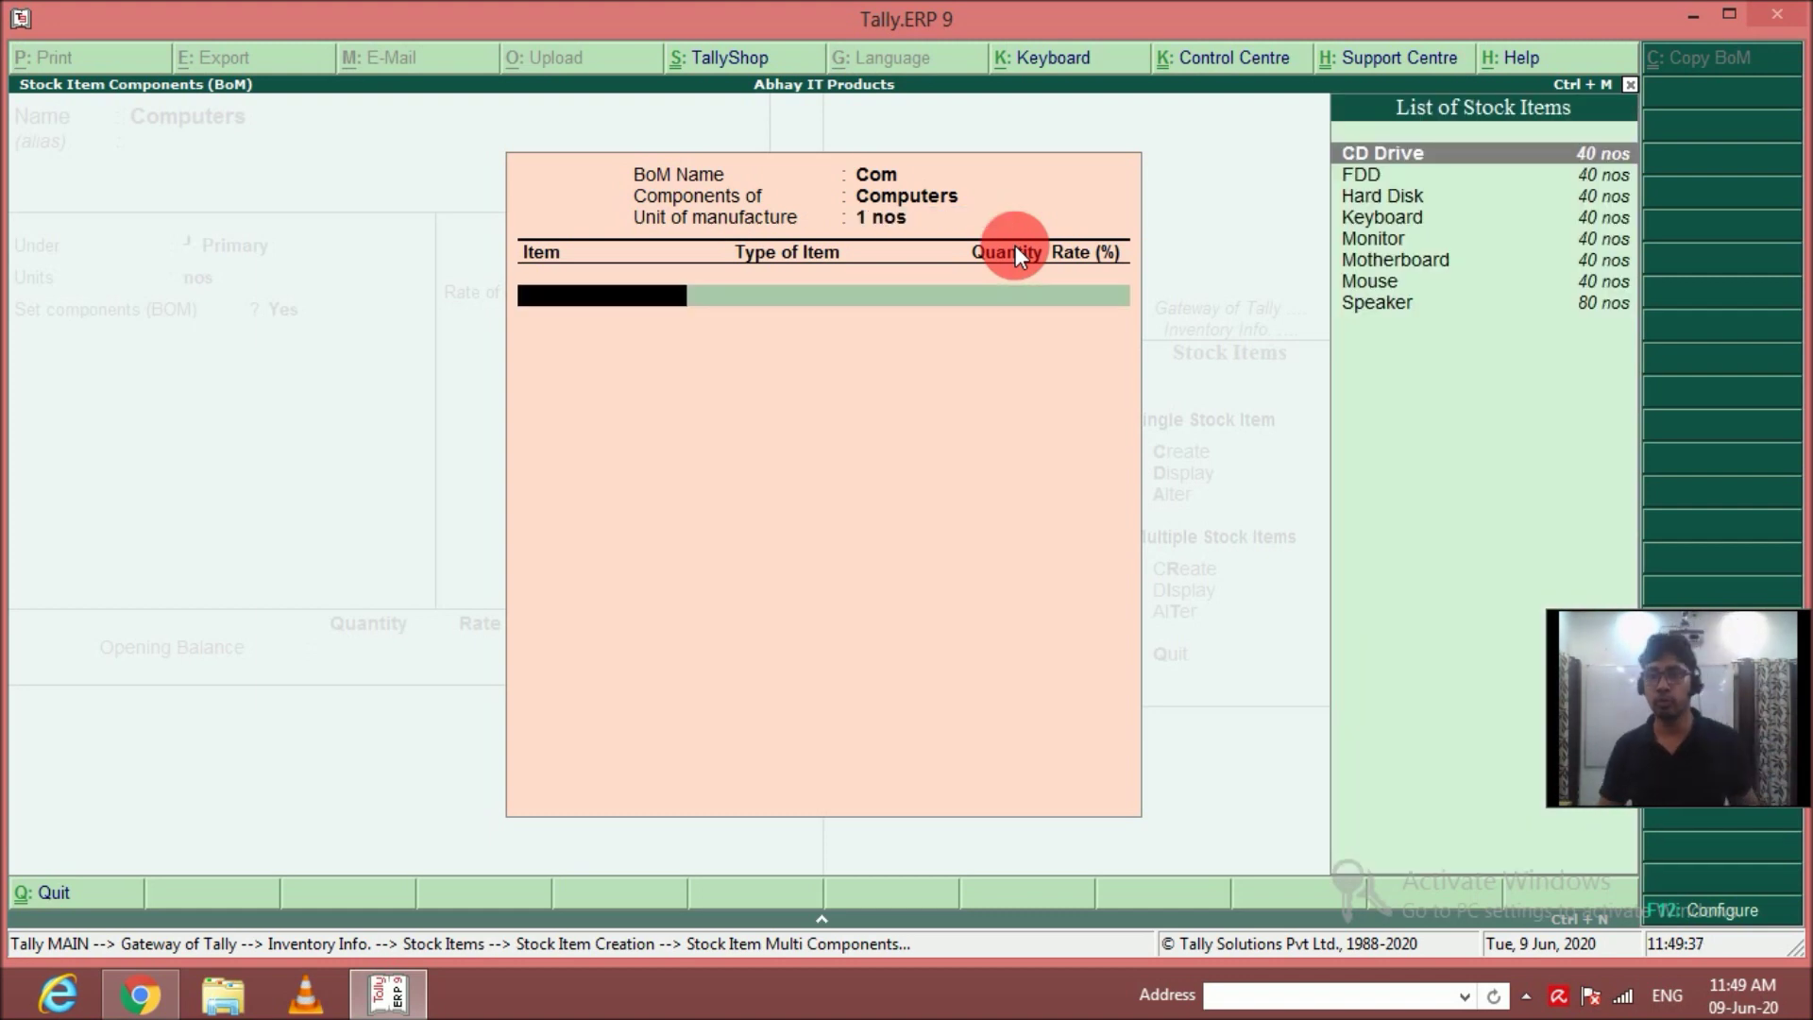
Add CD Drive to the Com BOM as a Component with a quantity of 1, reviewing the available component types.
key("Return")
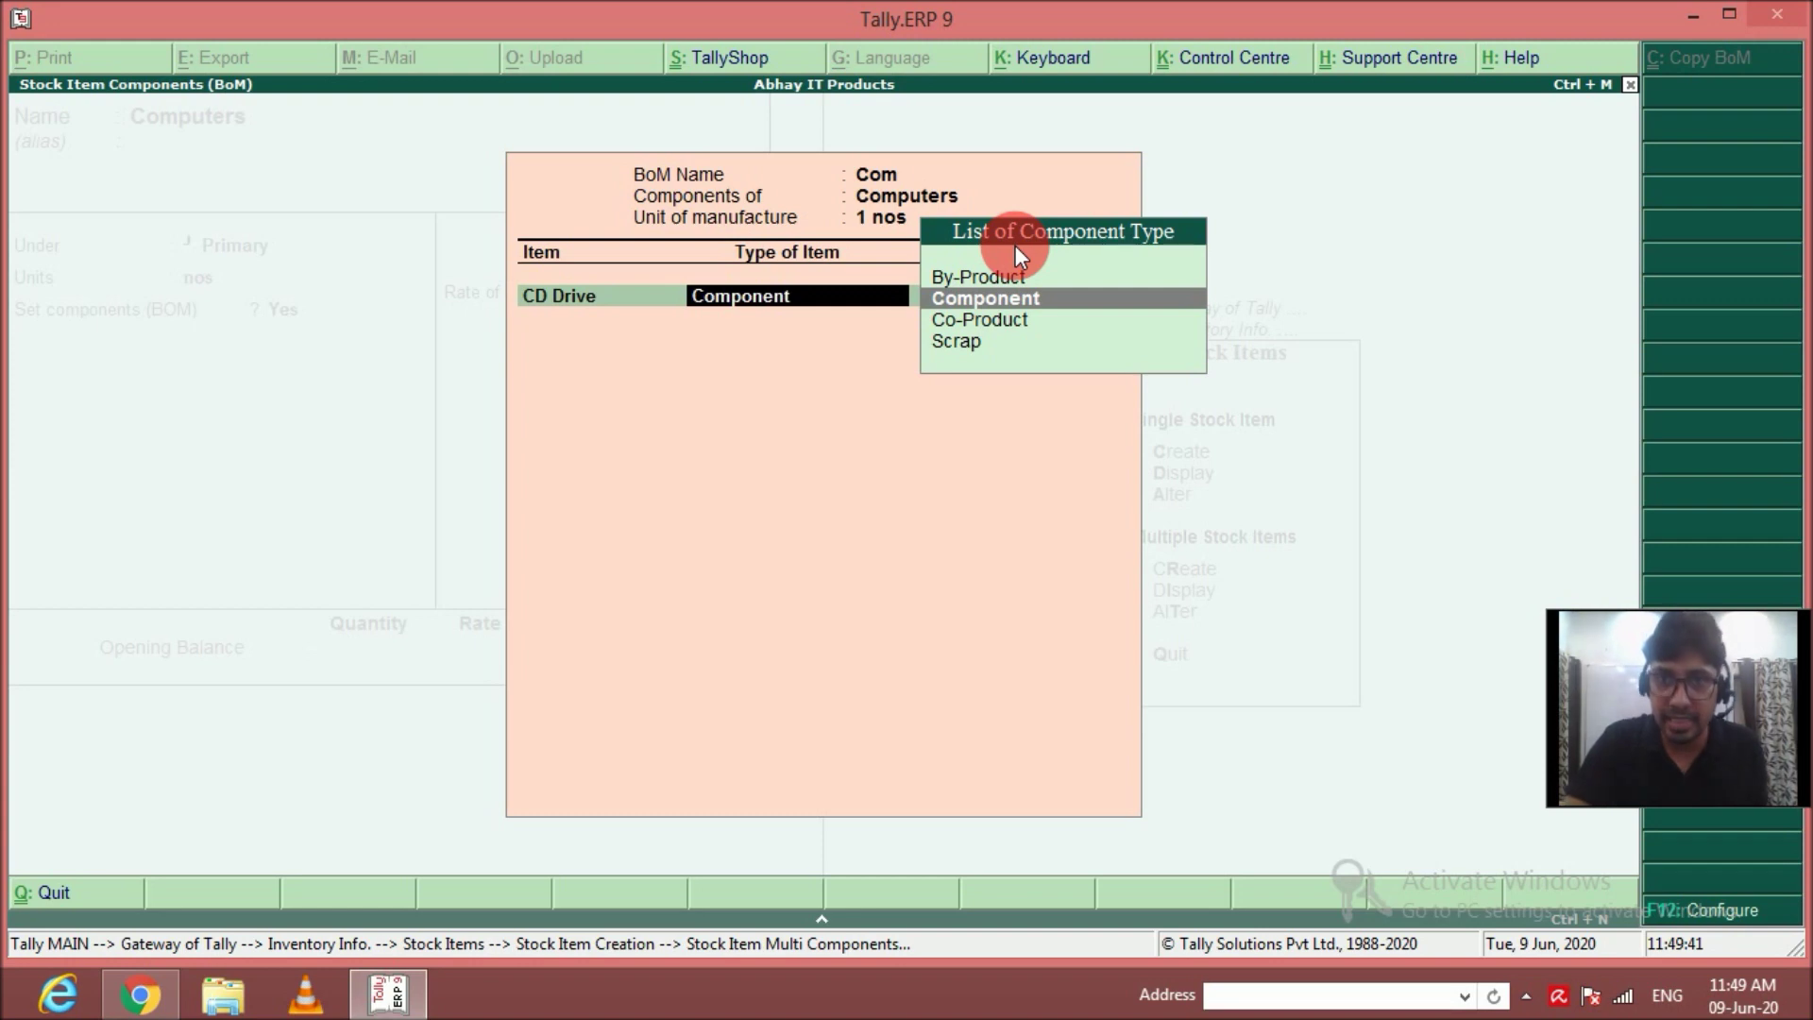
key("Up")
key("Down")
key("Down")
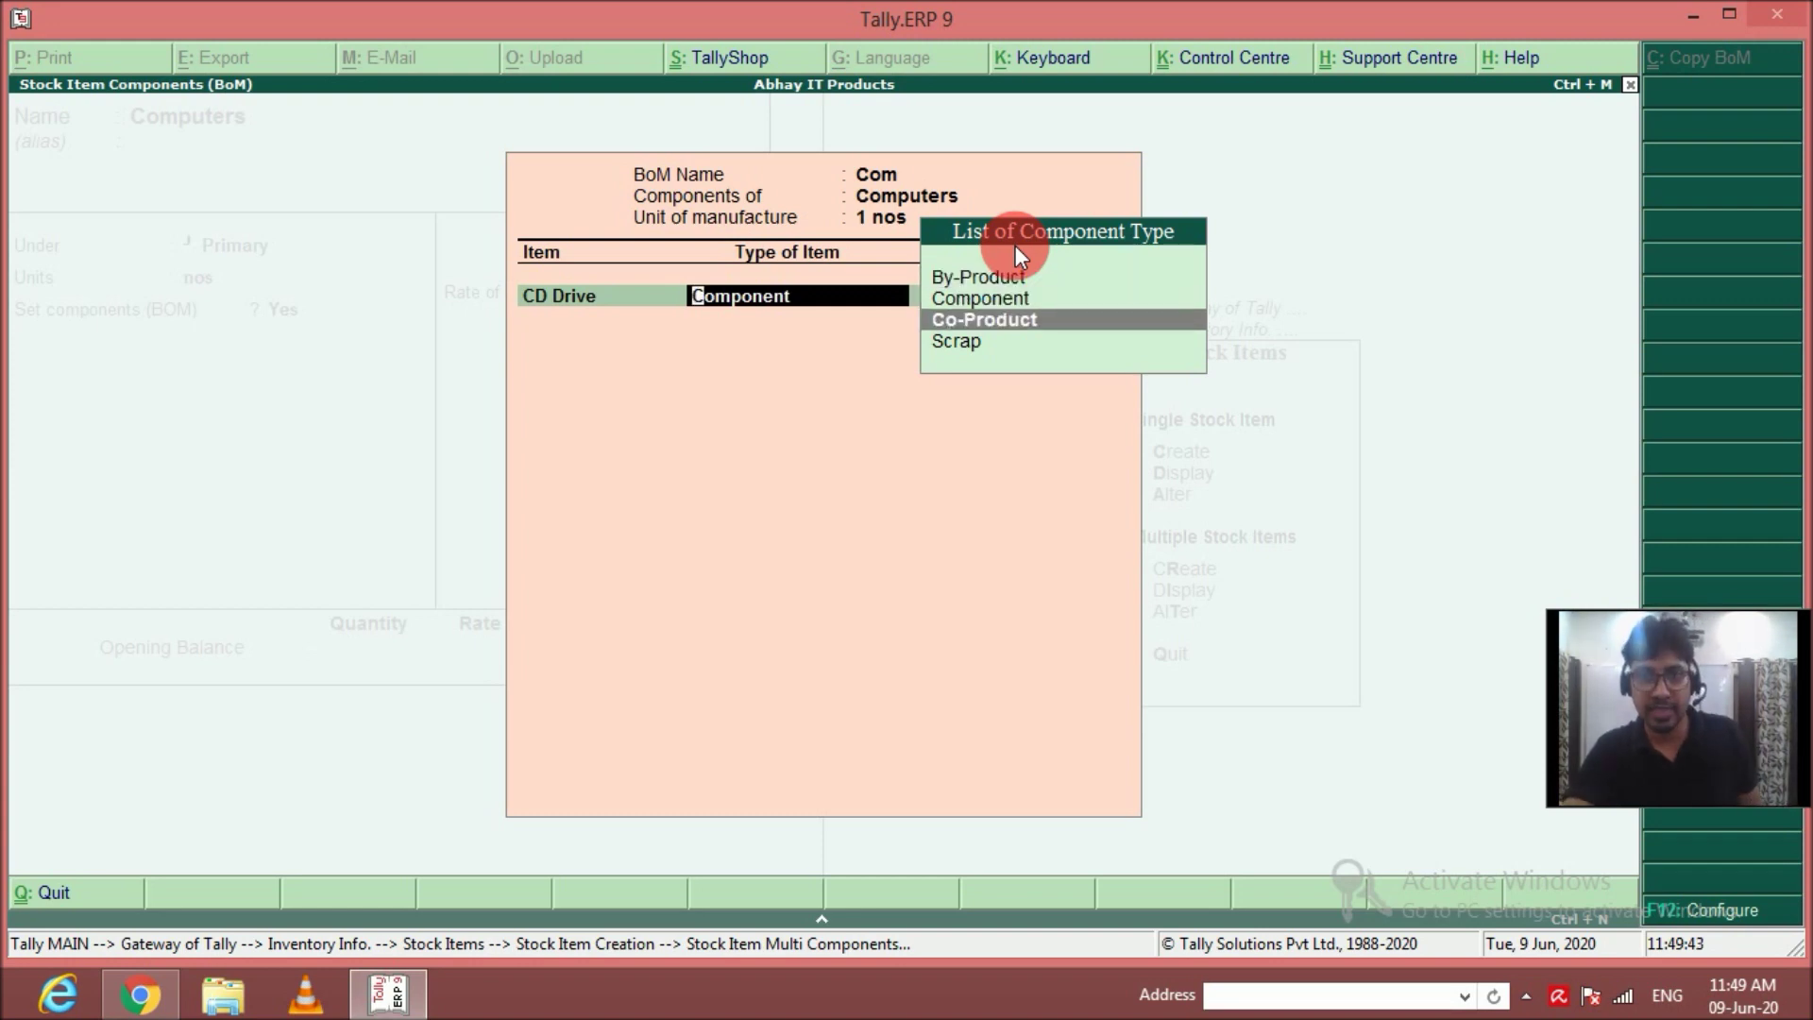
key("Down")
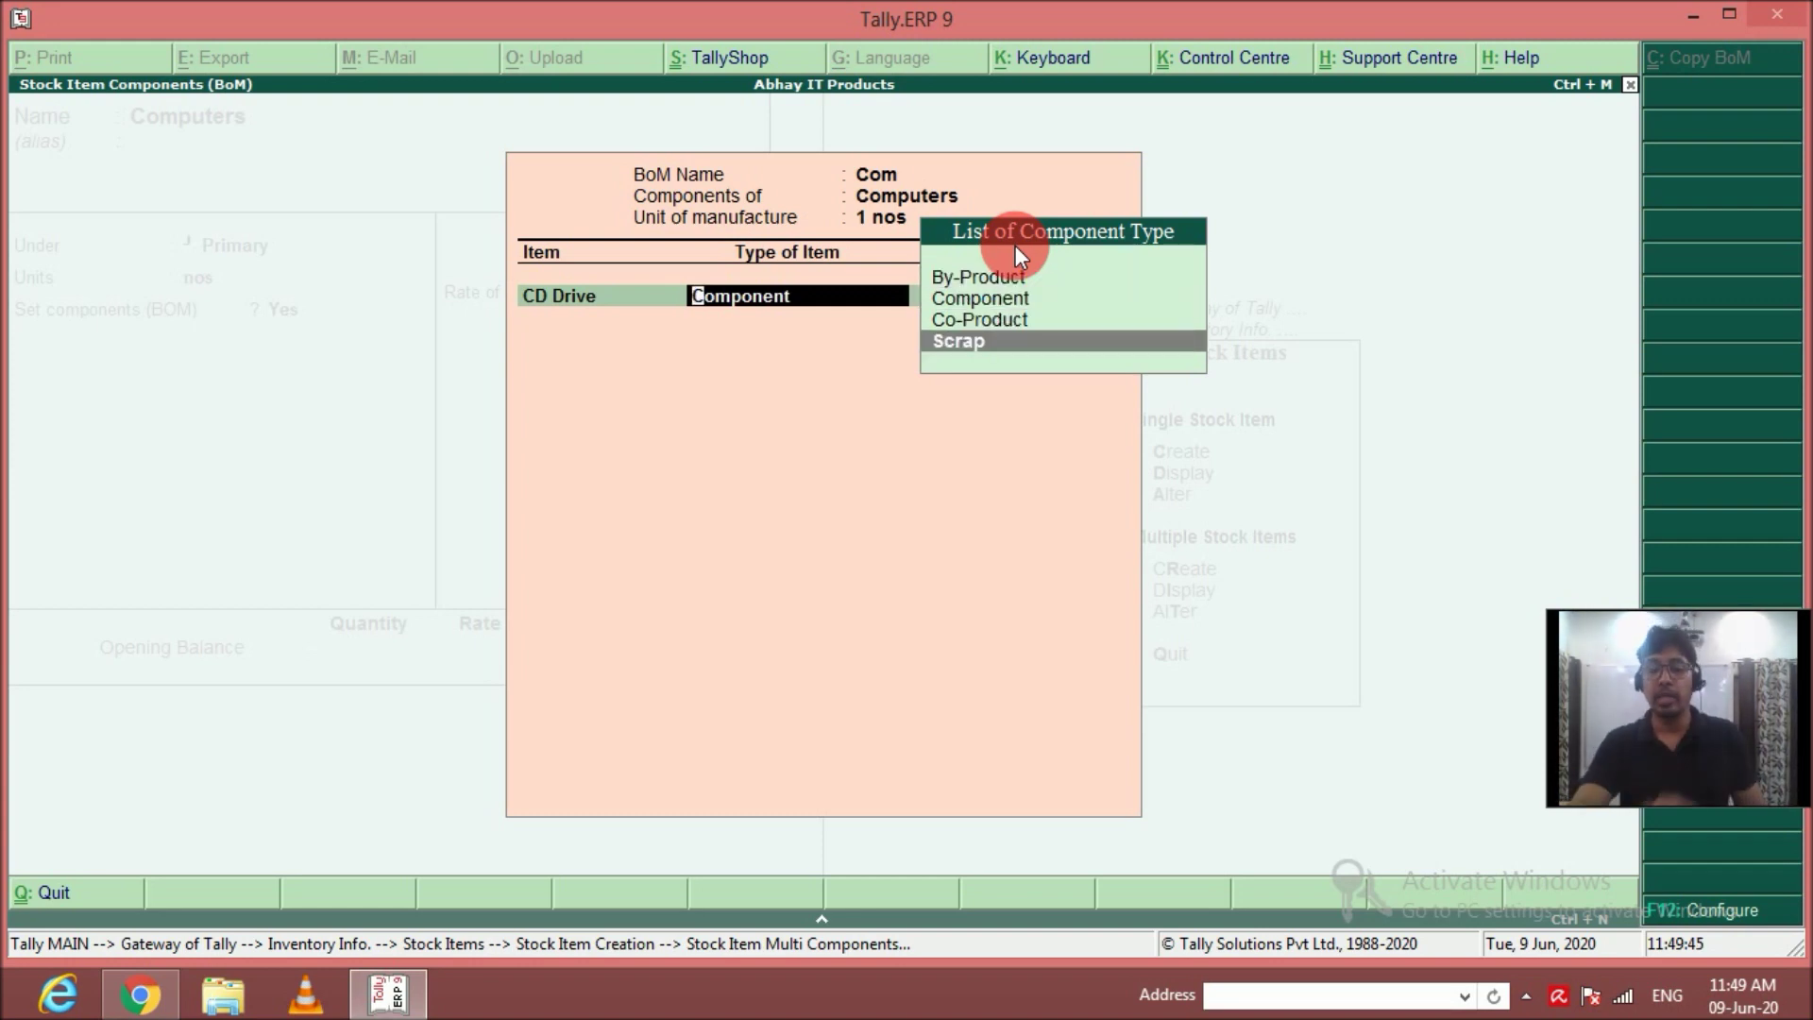
key("Up")
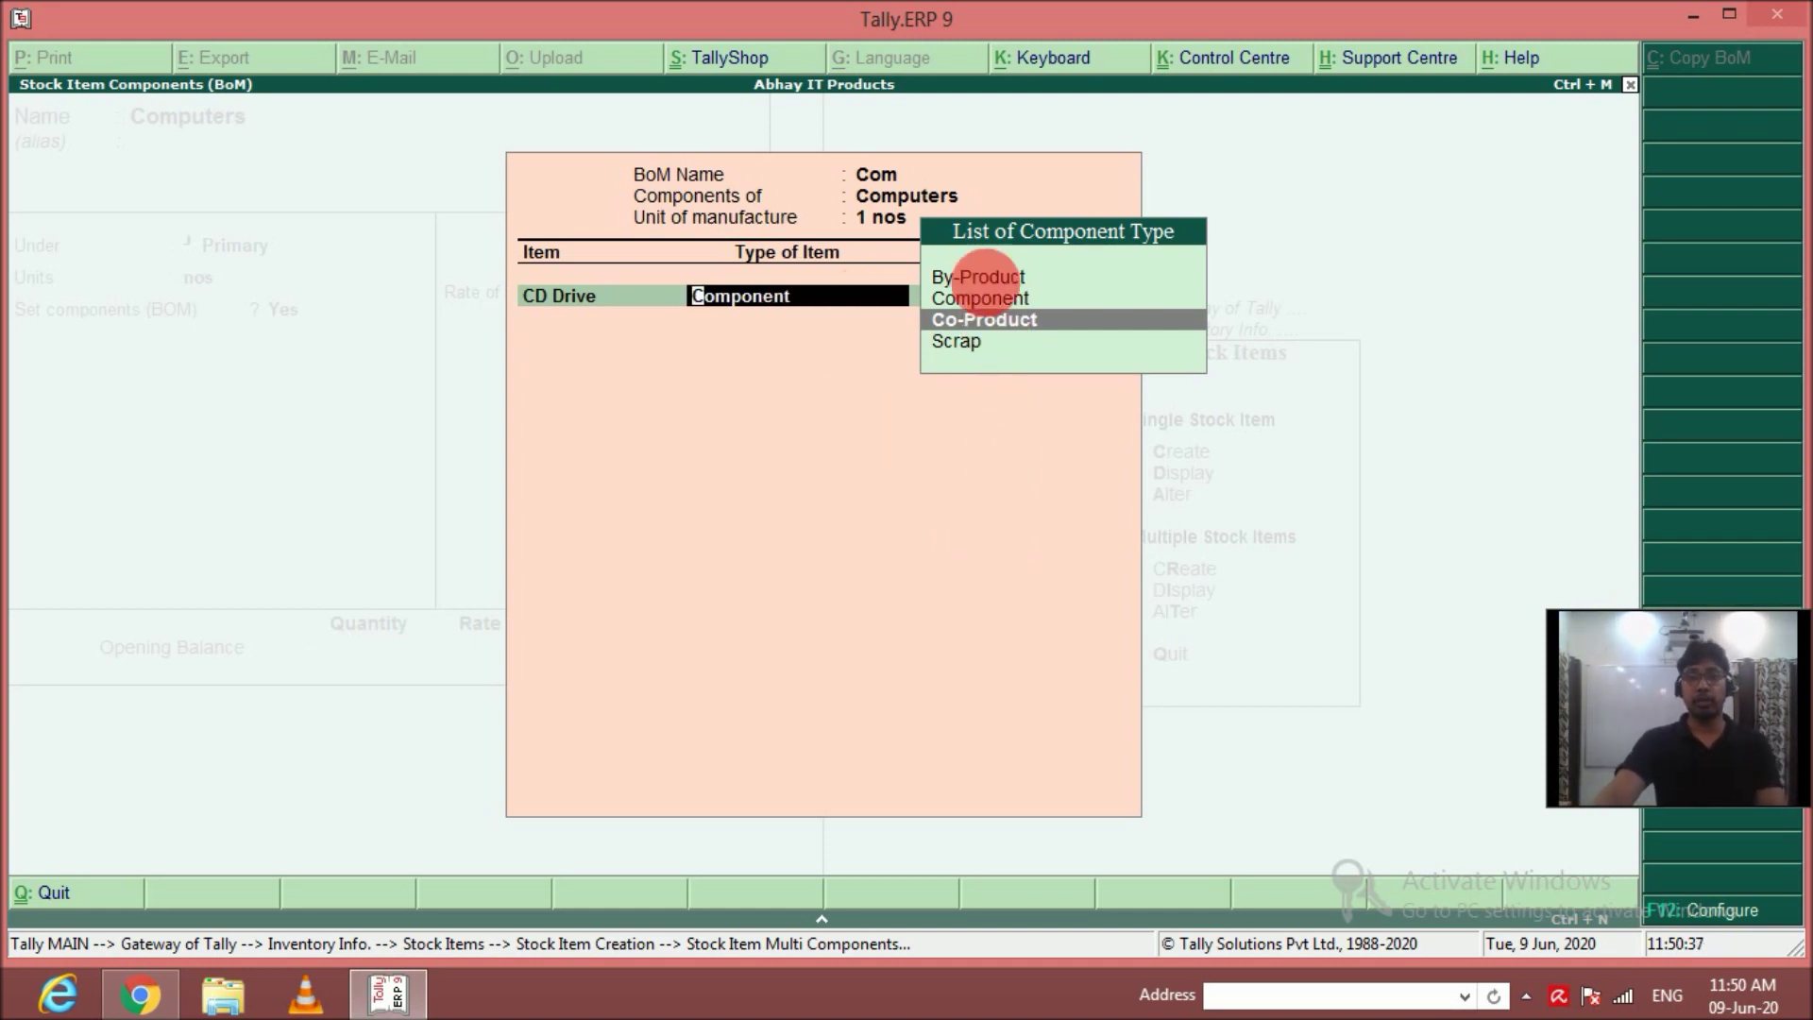
left_click(982, 295)
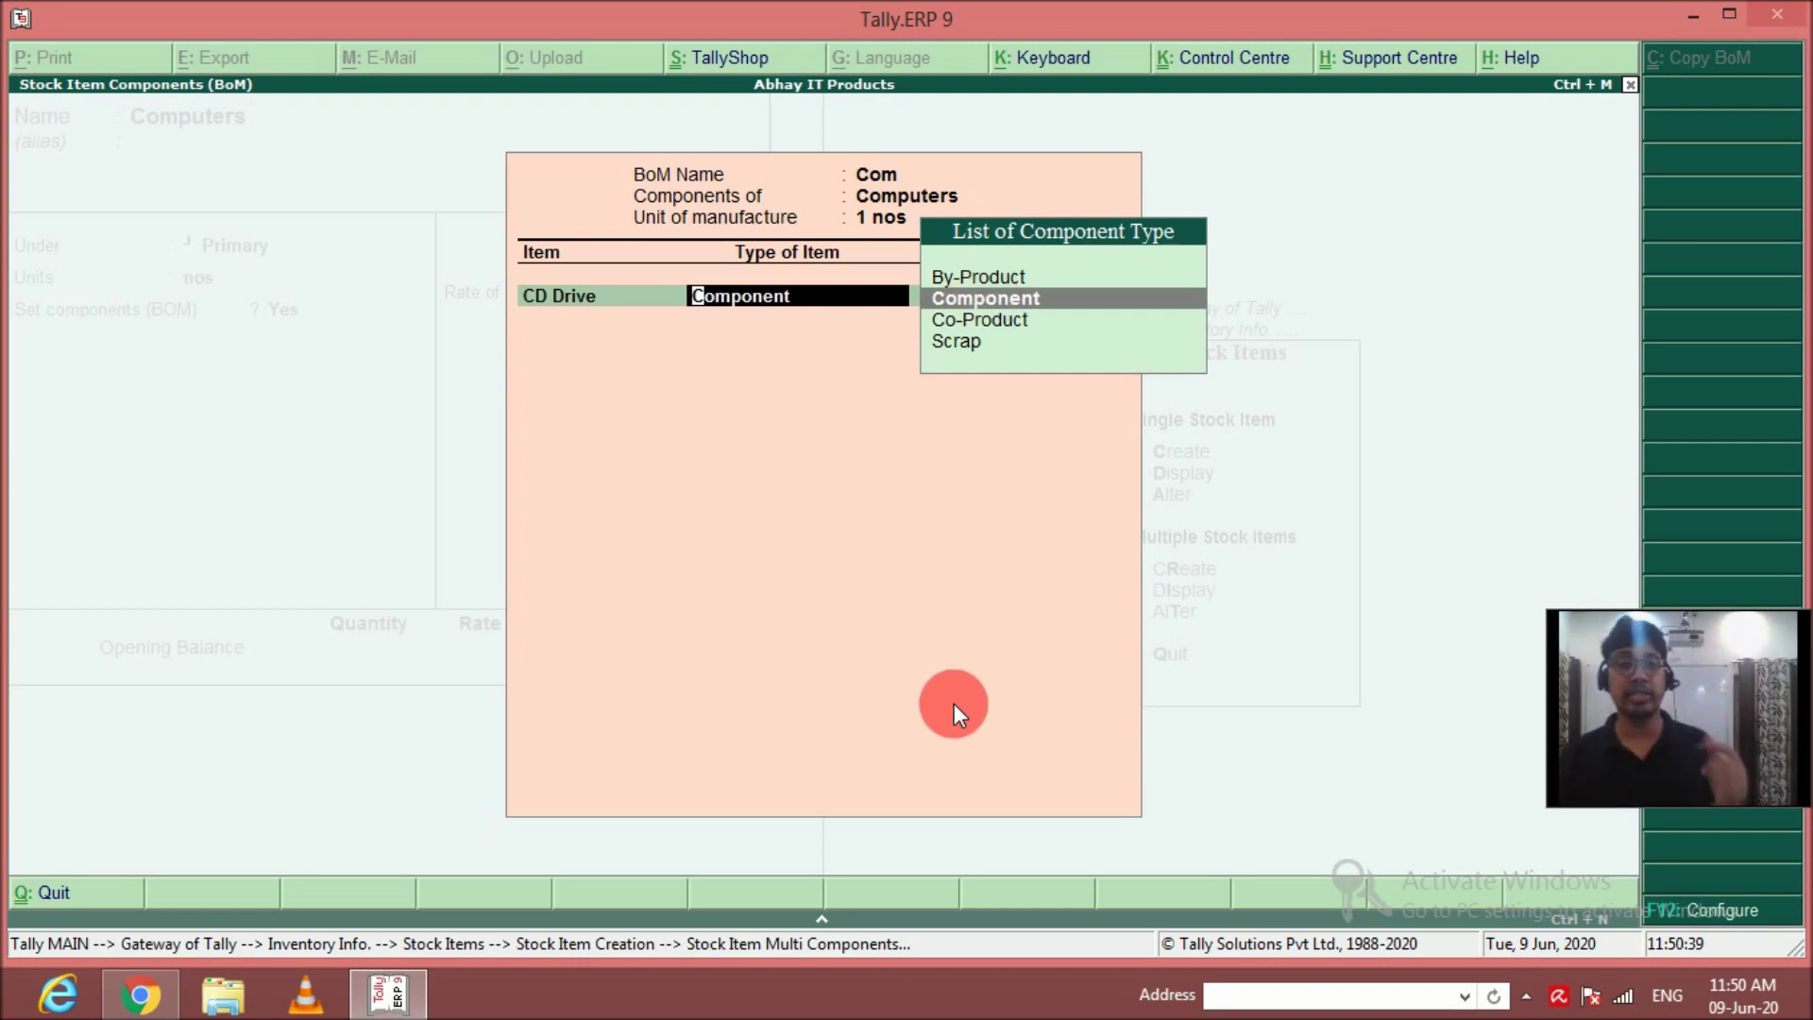
key("Return")
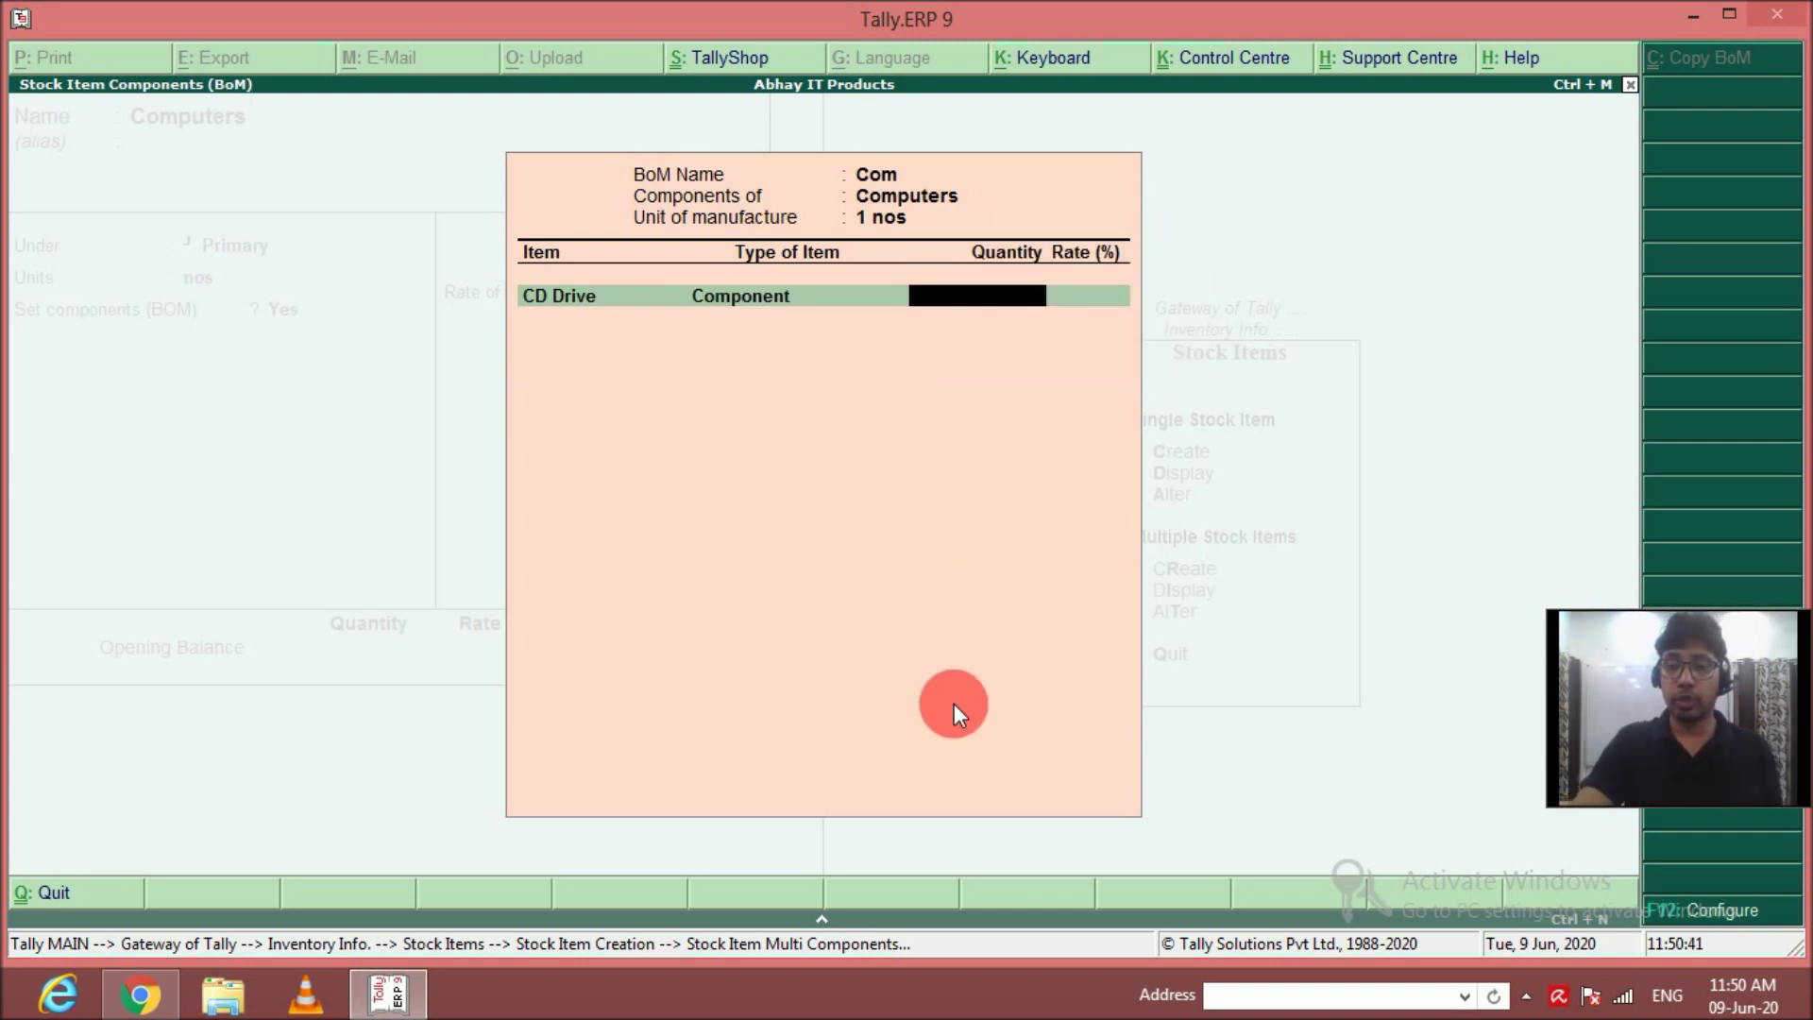
type("1")
key("Return")
Add FDD to the BOM as a Component with a quantity of 1.
key("Down")
key("Down")
key("Return")
key("Return")
type("1")
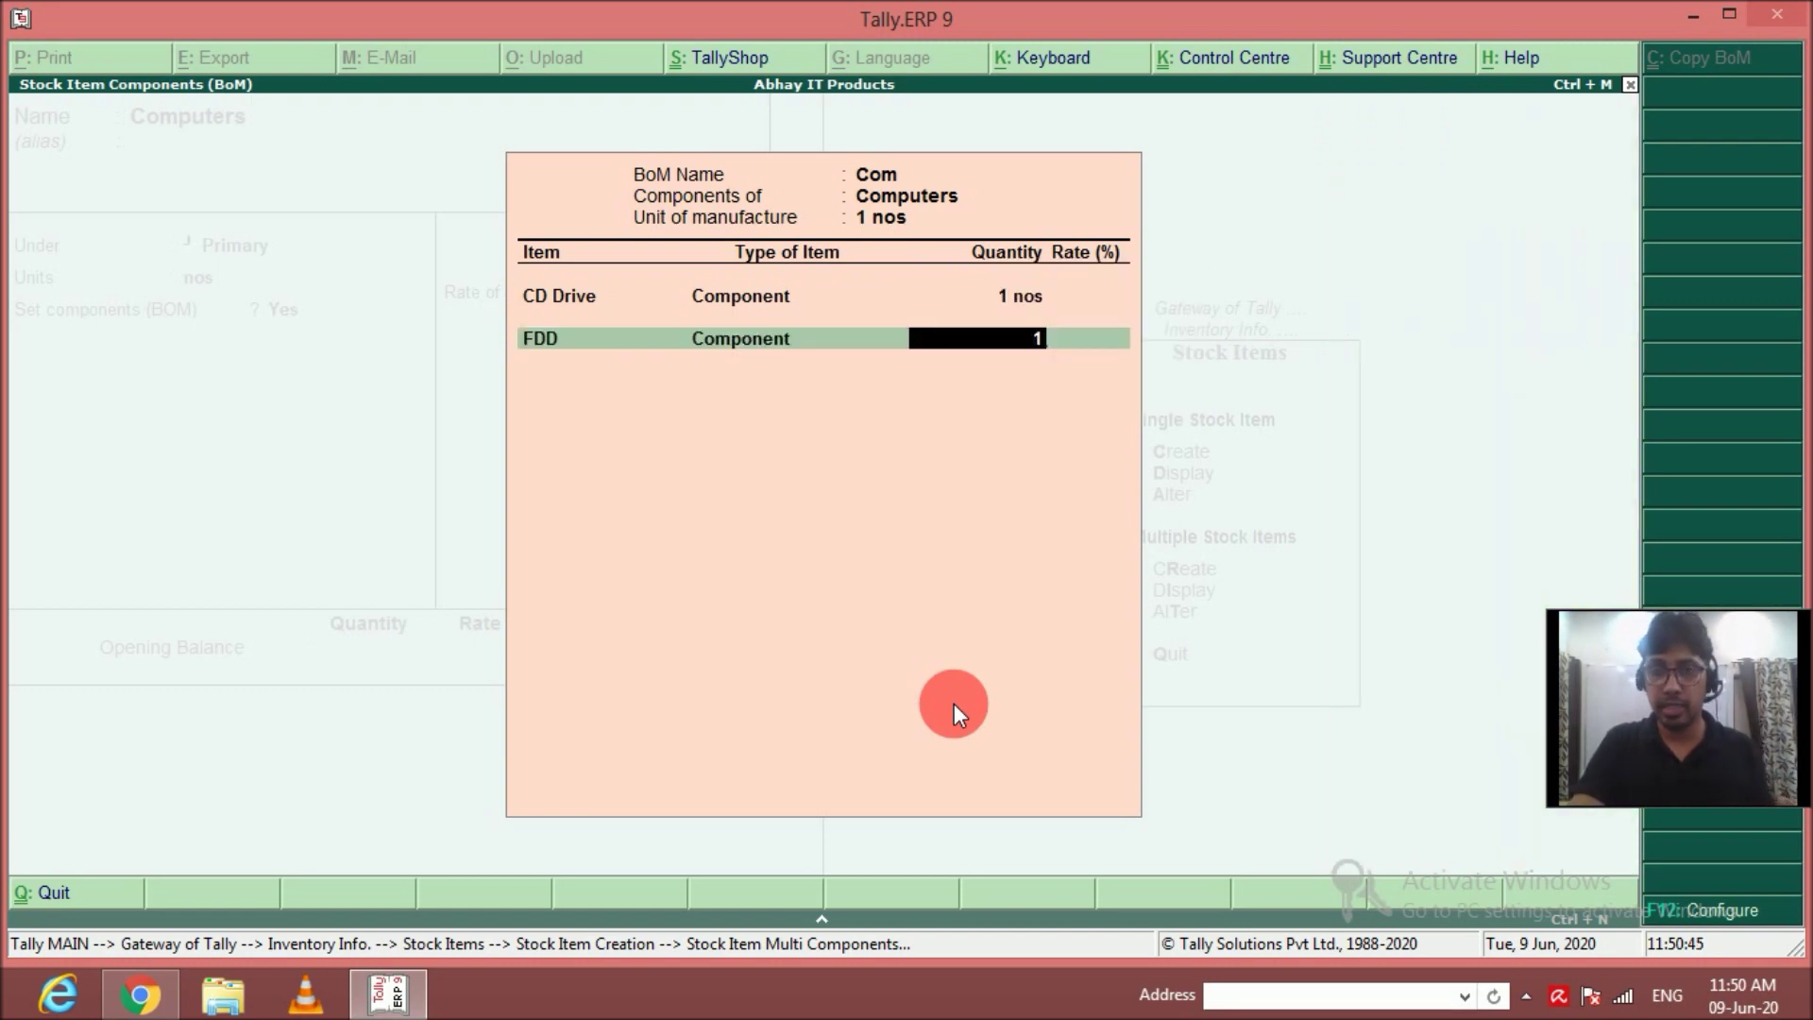
key("Return")
Add Hard Disk to the BOM as a Component with a quantity of 1.
key("Down")
key("Down")
key("Down")
key("Return")
key("Return")
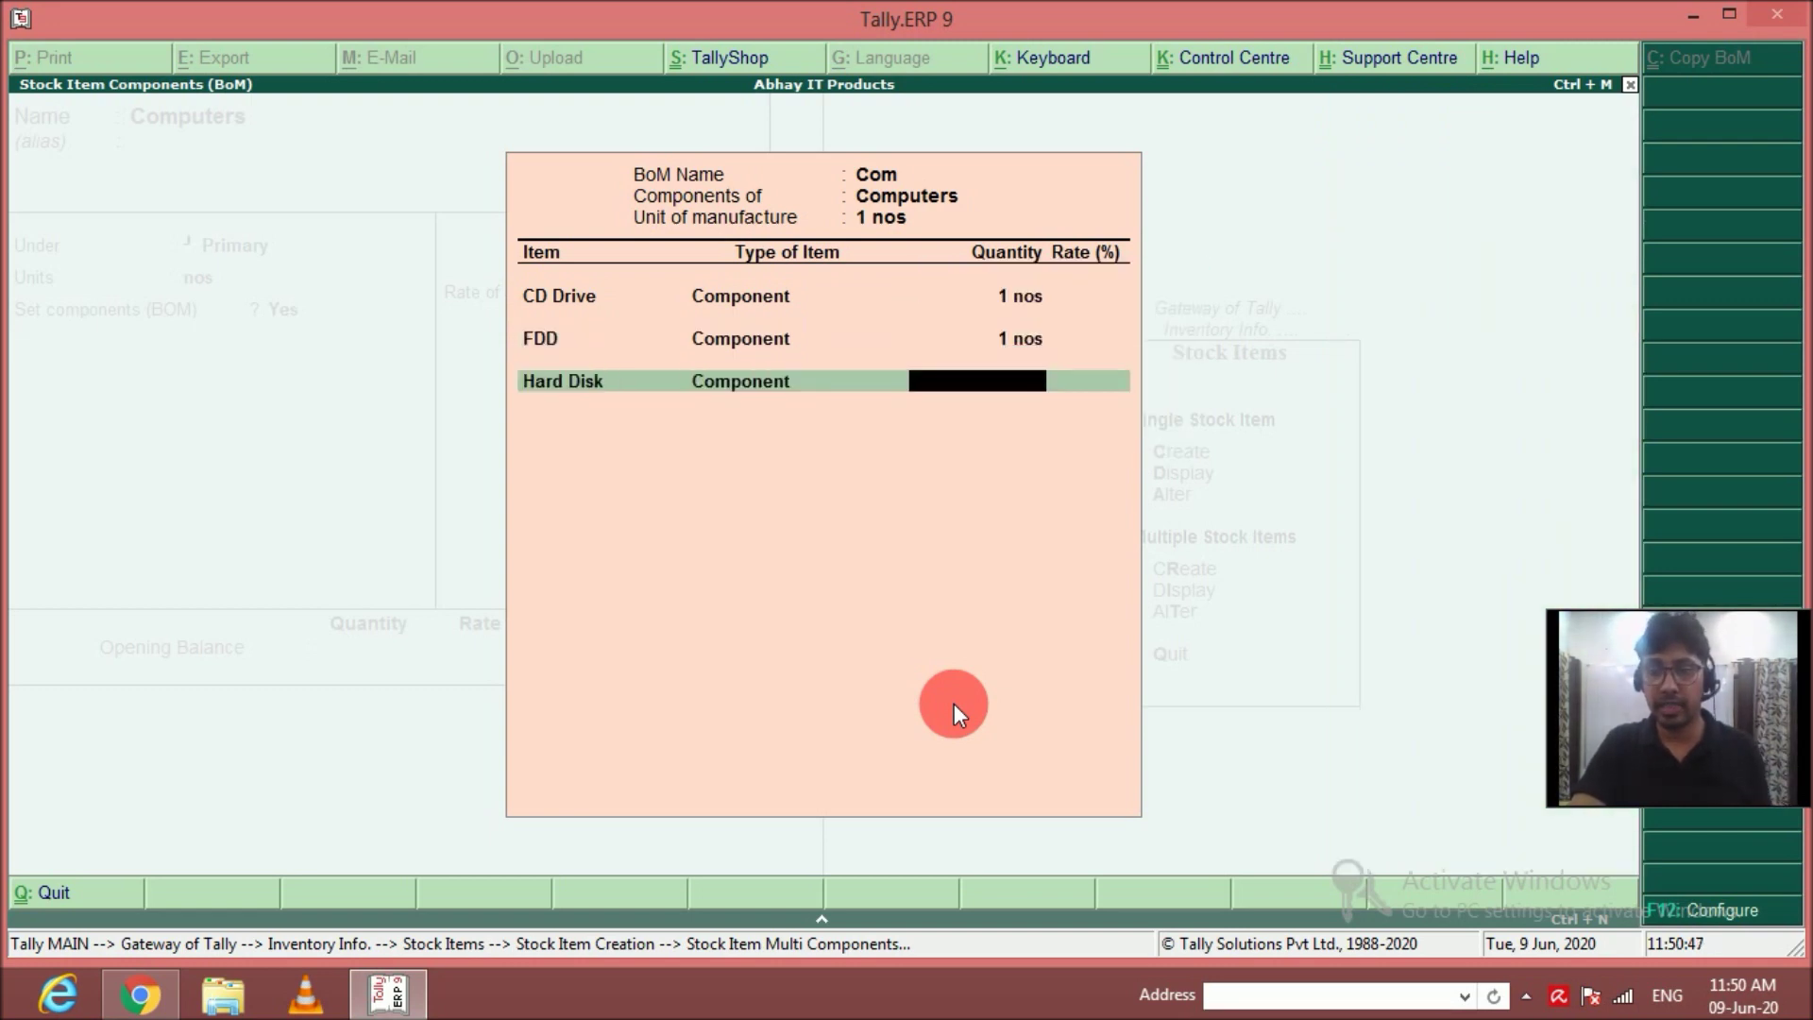
type("1")
key("Return")
Add Keyboard to the BOM as a Component with a quantity of 1.
key("Down")
key("Down")
key("Down")
key("Down")
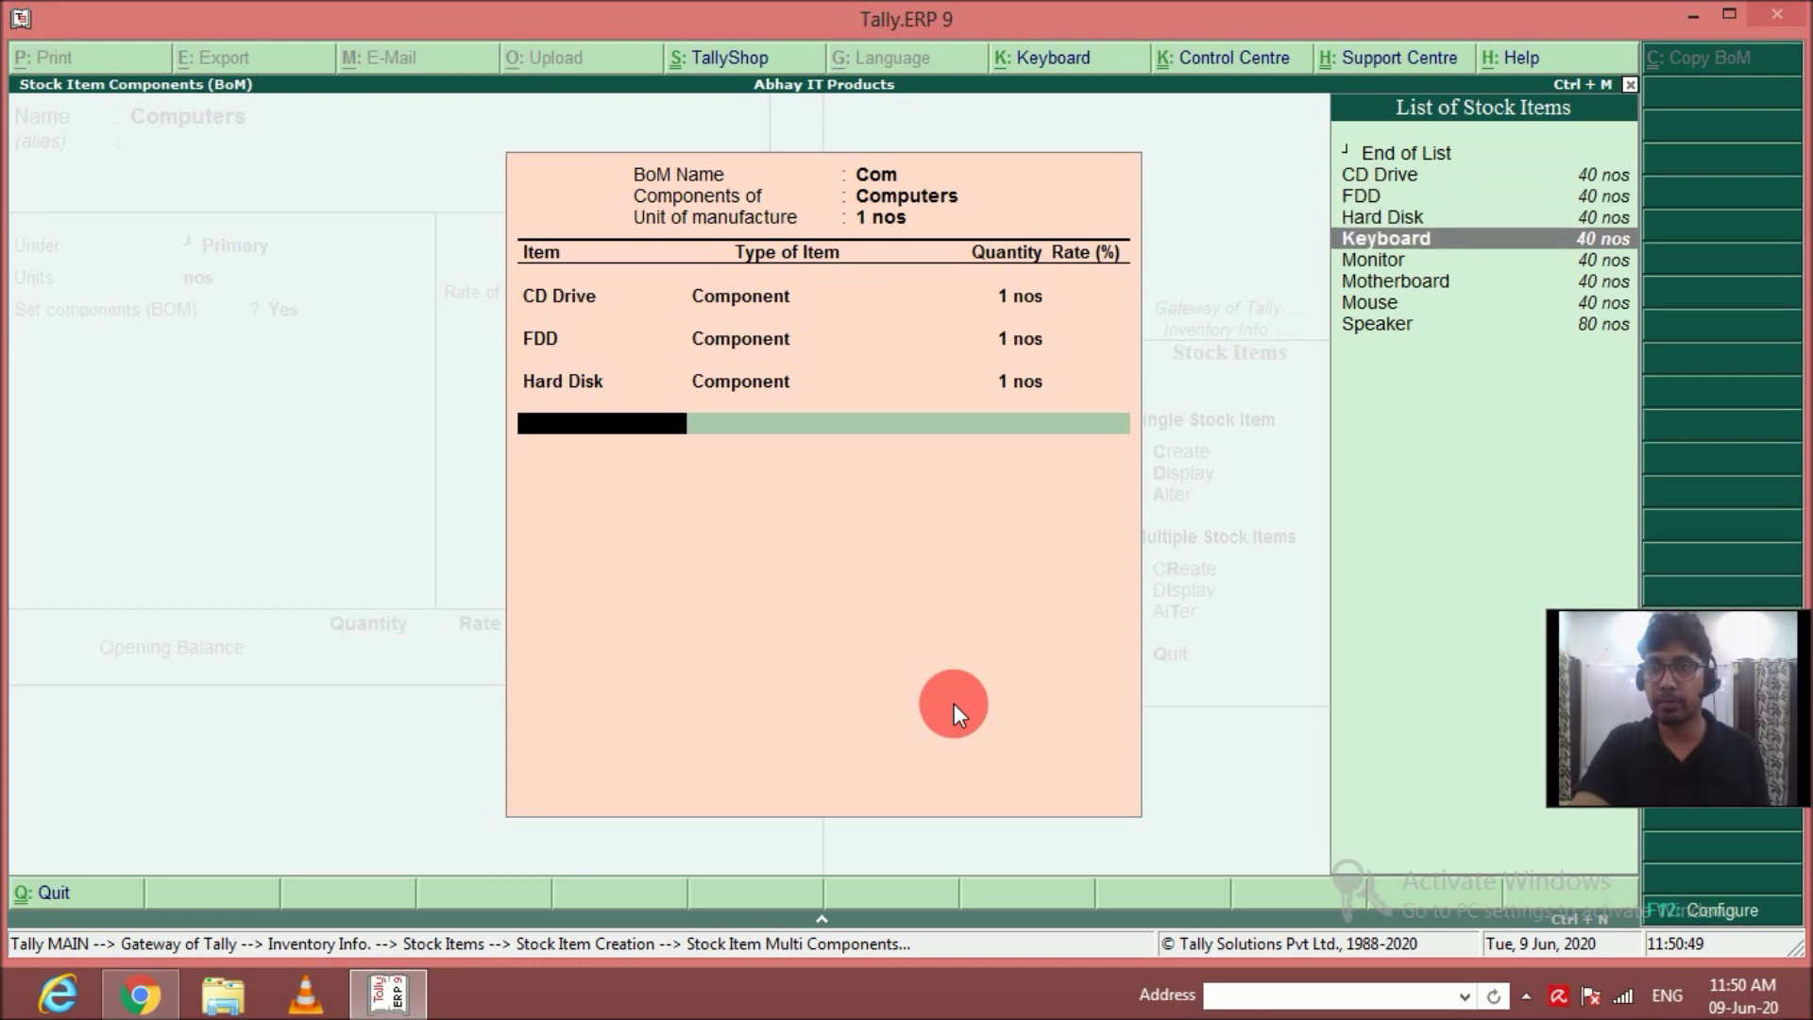
key("Return")
type("com")
key("Return")
type("1")
key("Return")
Add Monitor to the BOM as a Component with a quantity of 1.
key("Down")
key("Down")
key("Down")
key("Down")
key("Down")
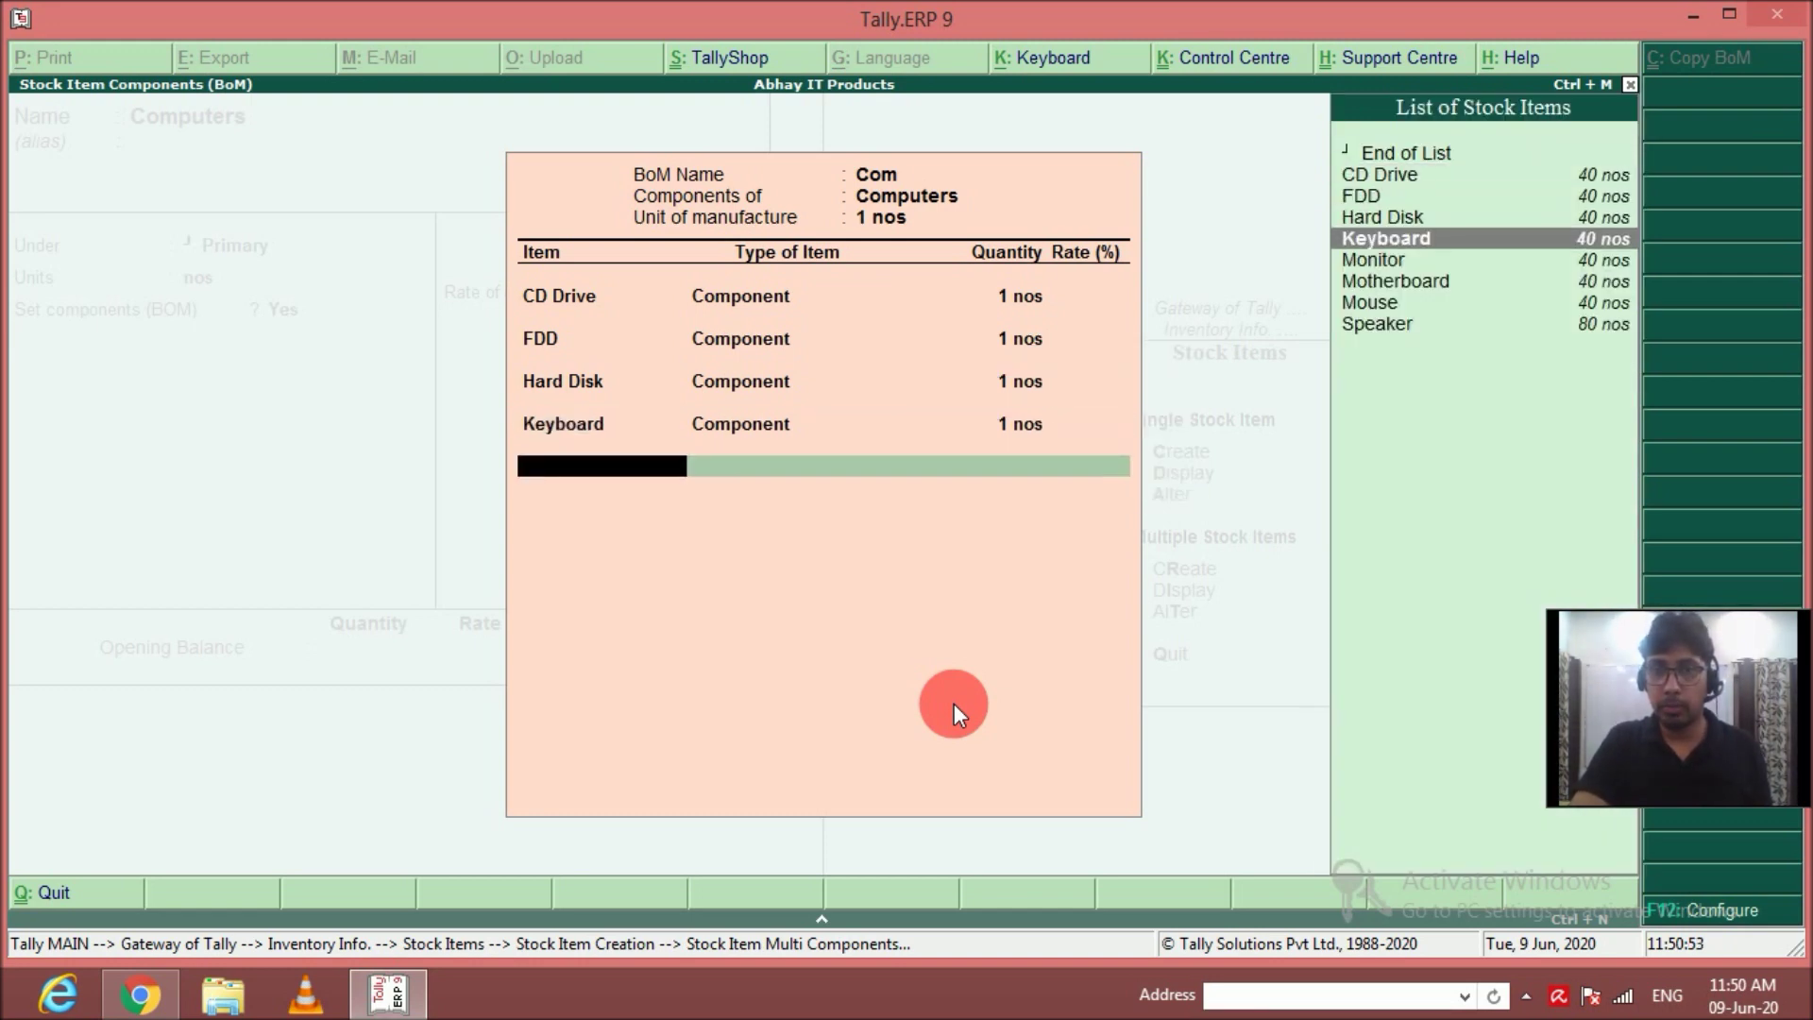
key("Return")
key("Return")
type("1")
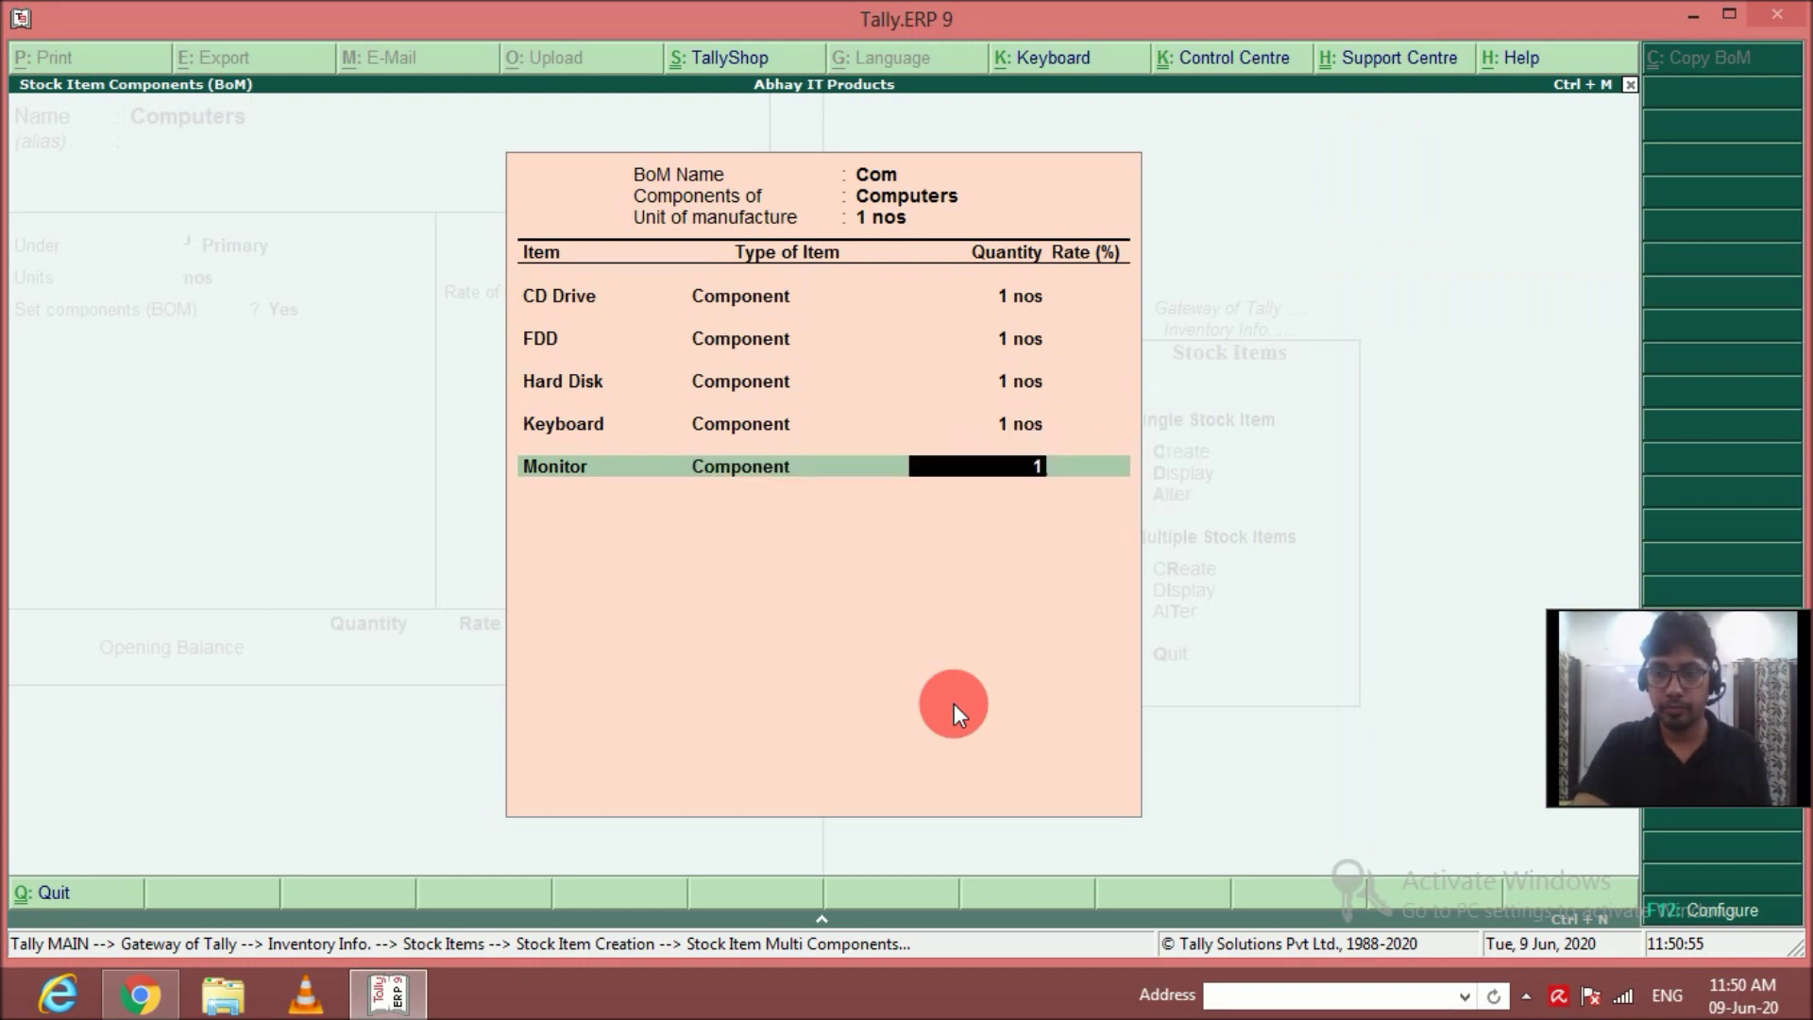
key("Return")
Add Motherboard to the BOM as a Component with a quantity of 1.
key("Down")
key("Down")
key("Down")
key("Down")
key("Down")
key("Down")
key("Down")
key("Up")
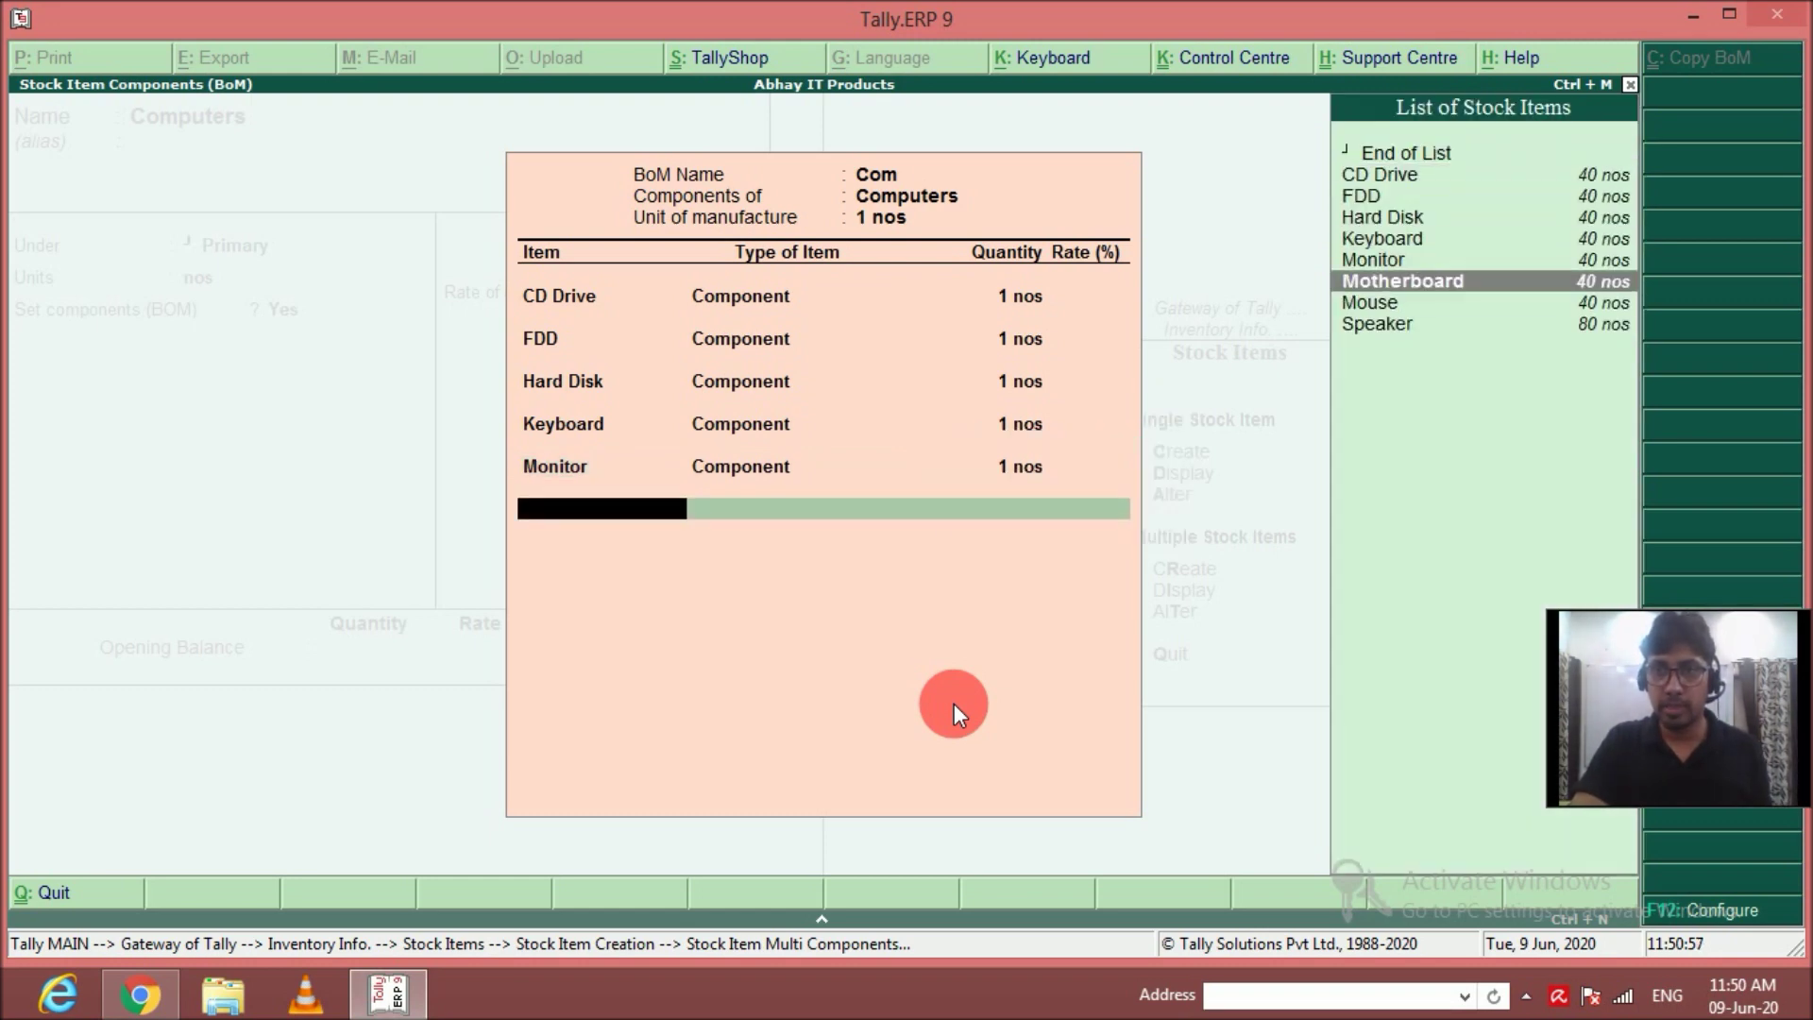
key("Return")
key("Return")
type("1")
key("Return")
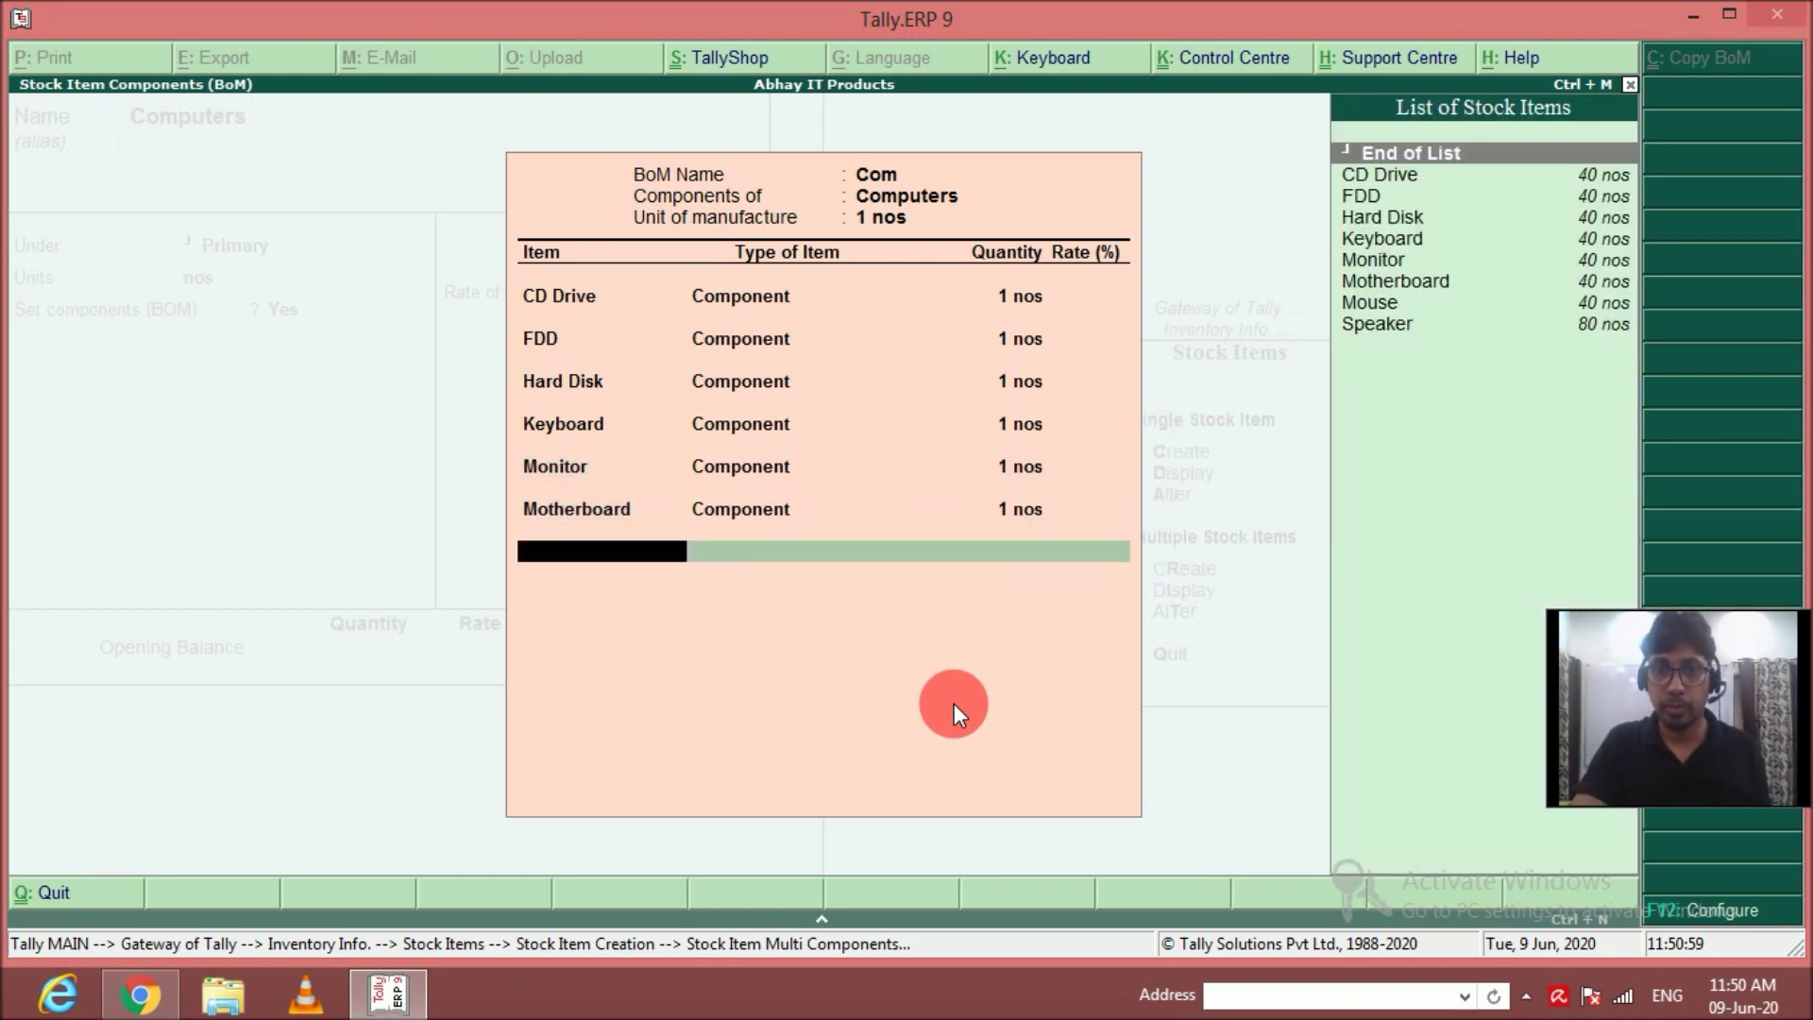
Add Mouse to the BOM as a Component with a quantity of 1.
key("Down")
key("Down")
key("Down")
key("Down")
key("Down")
key("Down")
key("Down")
key("Return")
key("Return")
type("1")
key("Return")
Add Speaker to the BOM as a Component with a quantity of 2.
key("Down")
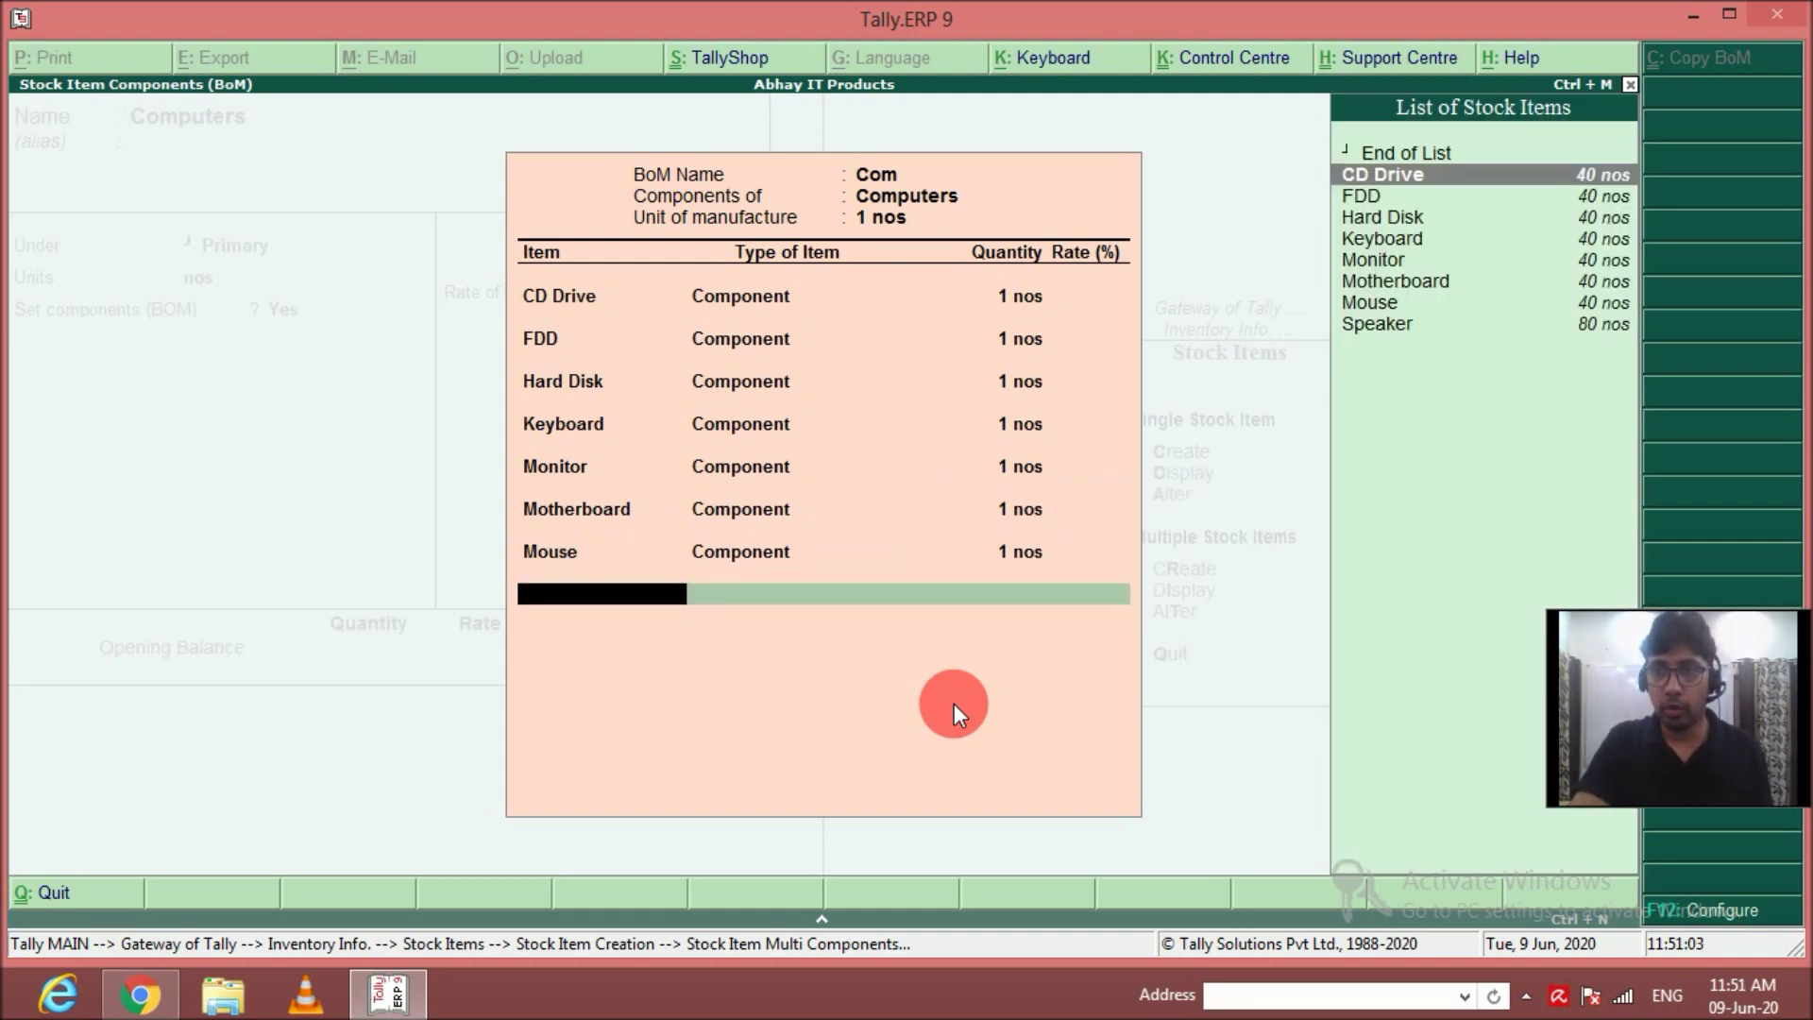
key("Down")
key("Down")
key("Down")
key("Down")
key("Down")
key("Down")
key("Down")
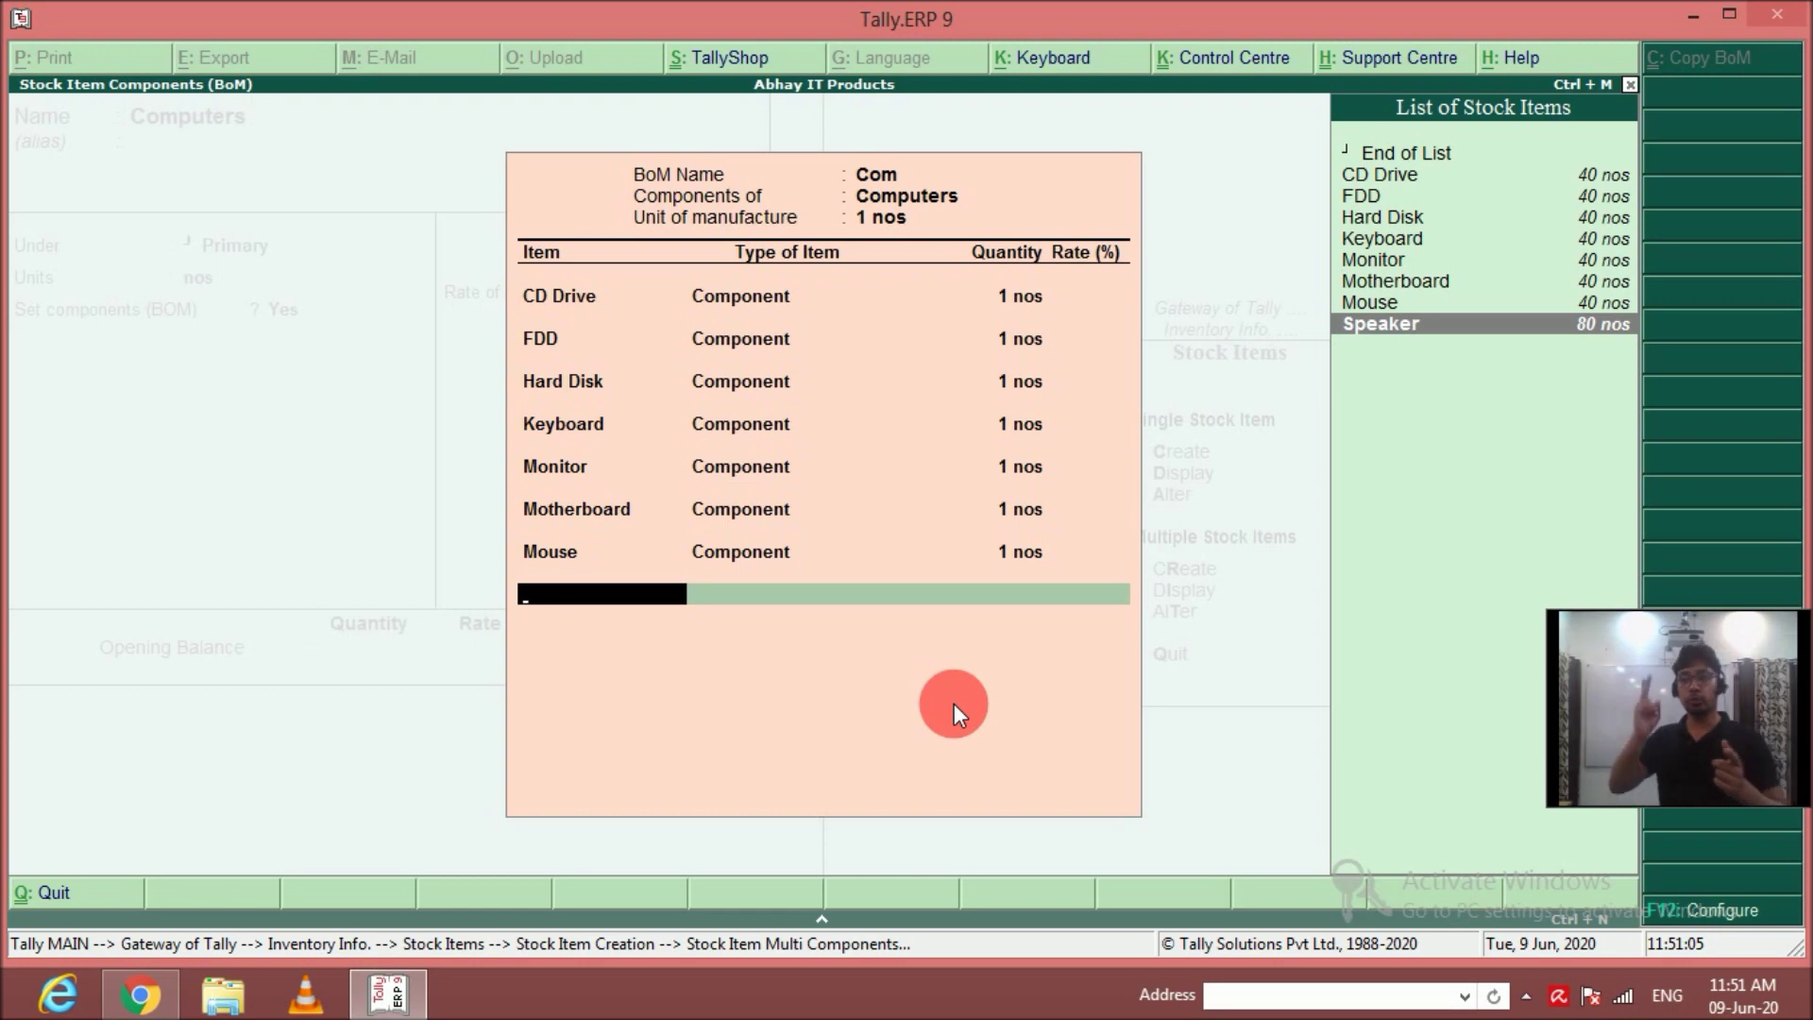
key("Return")
key("Return")
type("2")
key("Return")
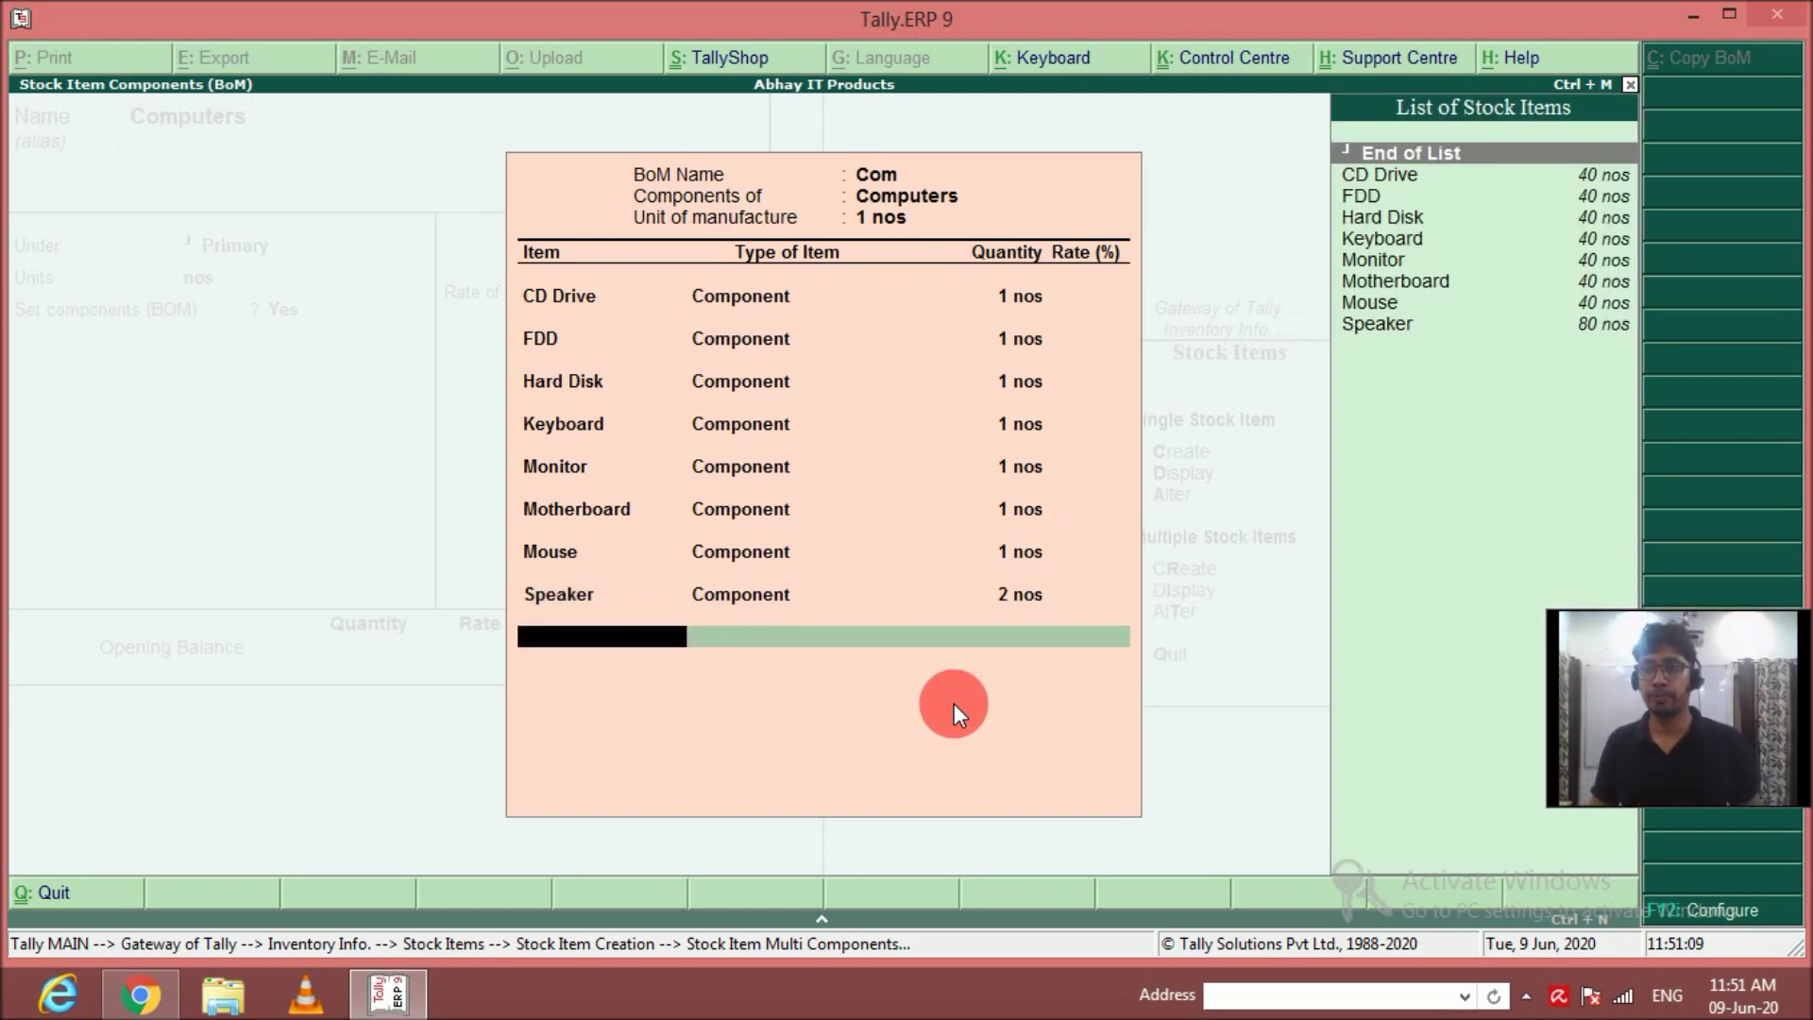
Finish the BOM list, save the Computers stock item without an opening balance and return to the Gateway.
key("Return")
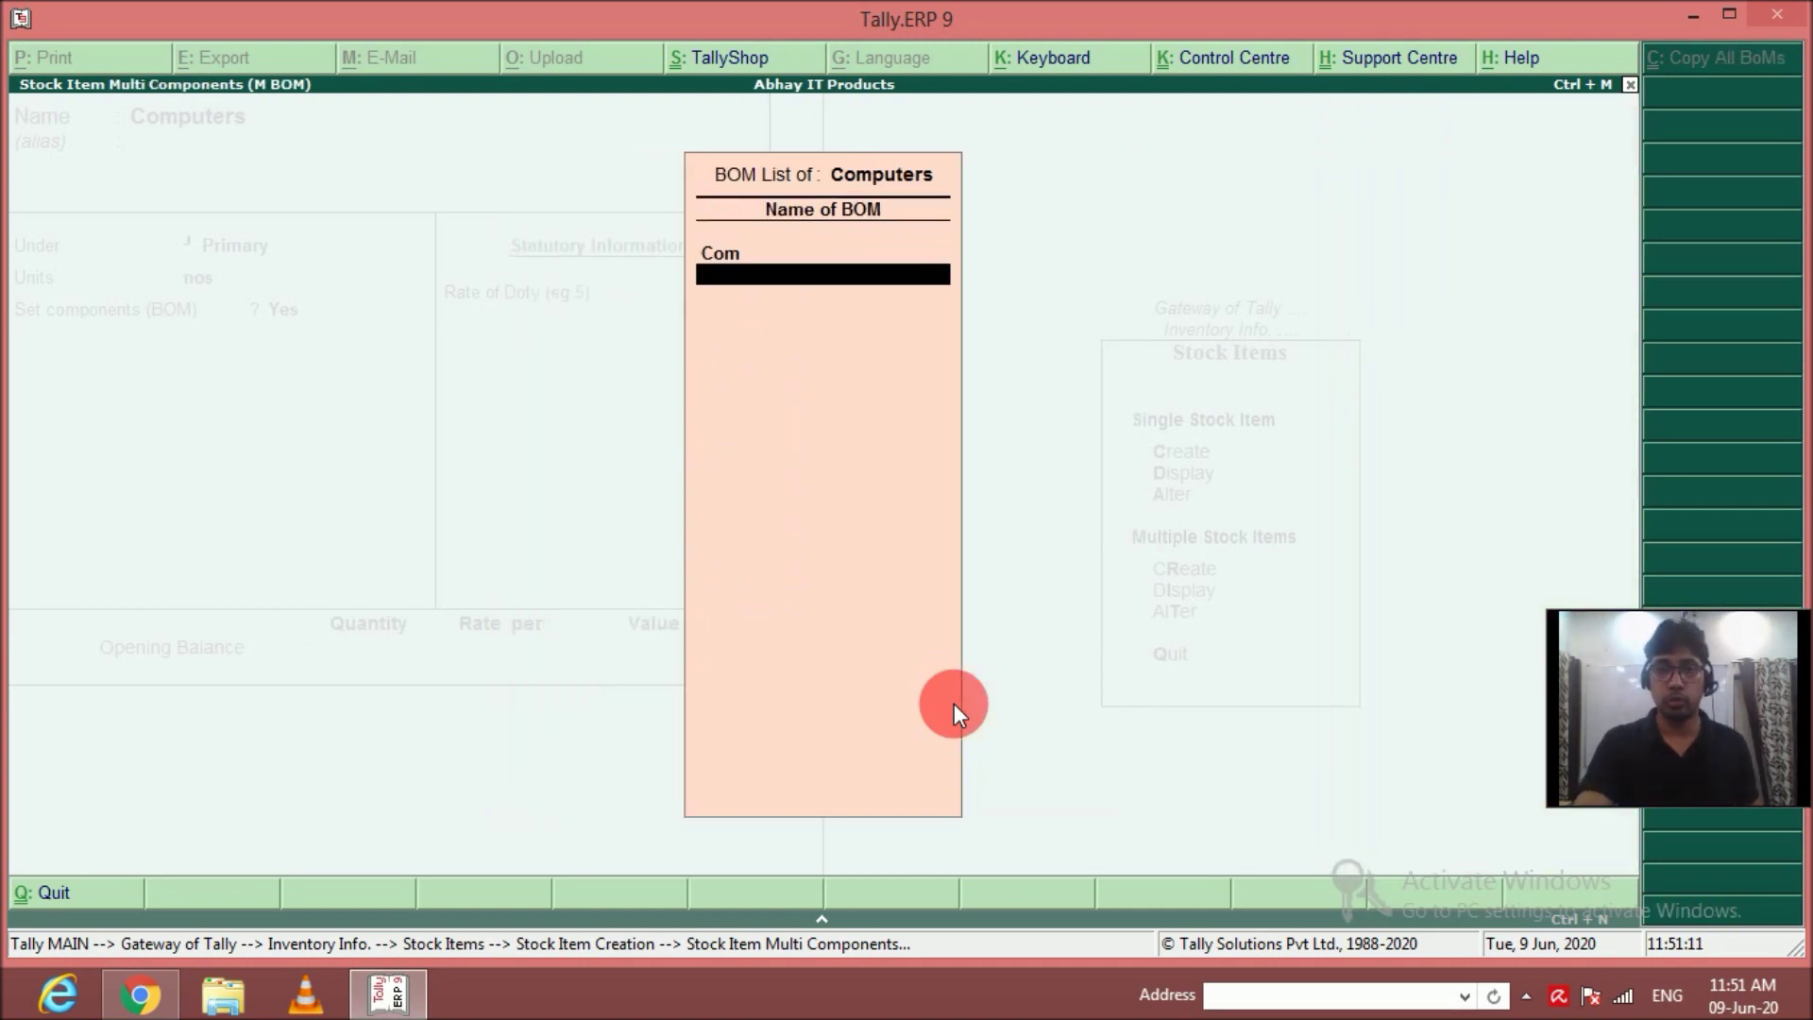
key("Return")
key("Return")
key("Return")
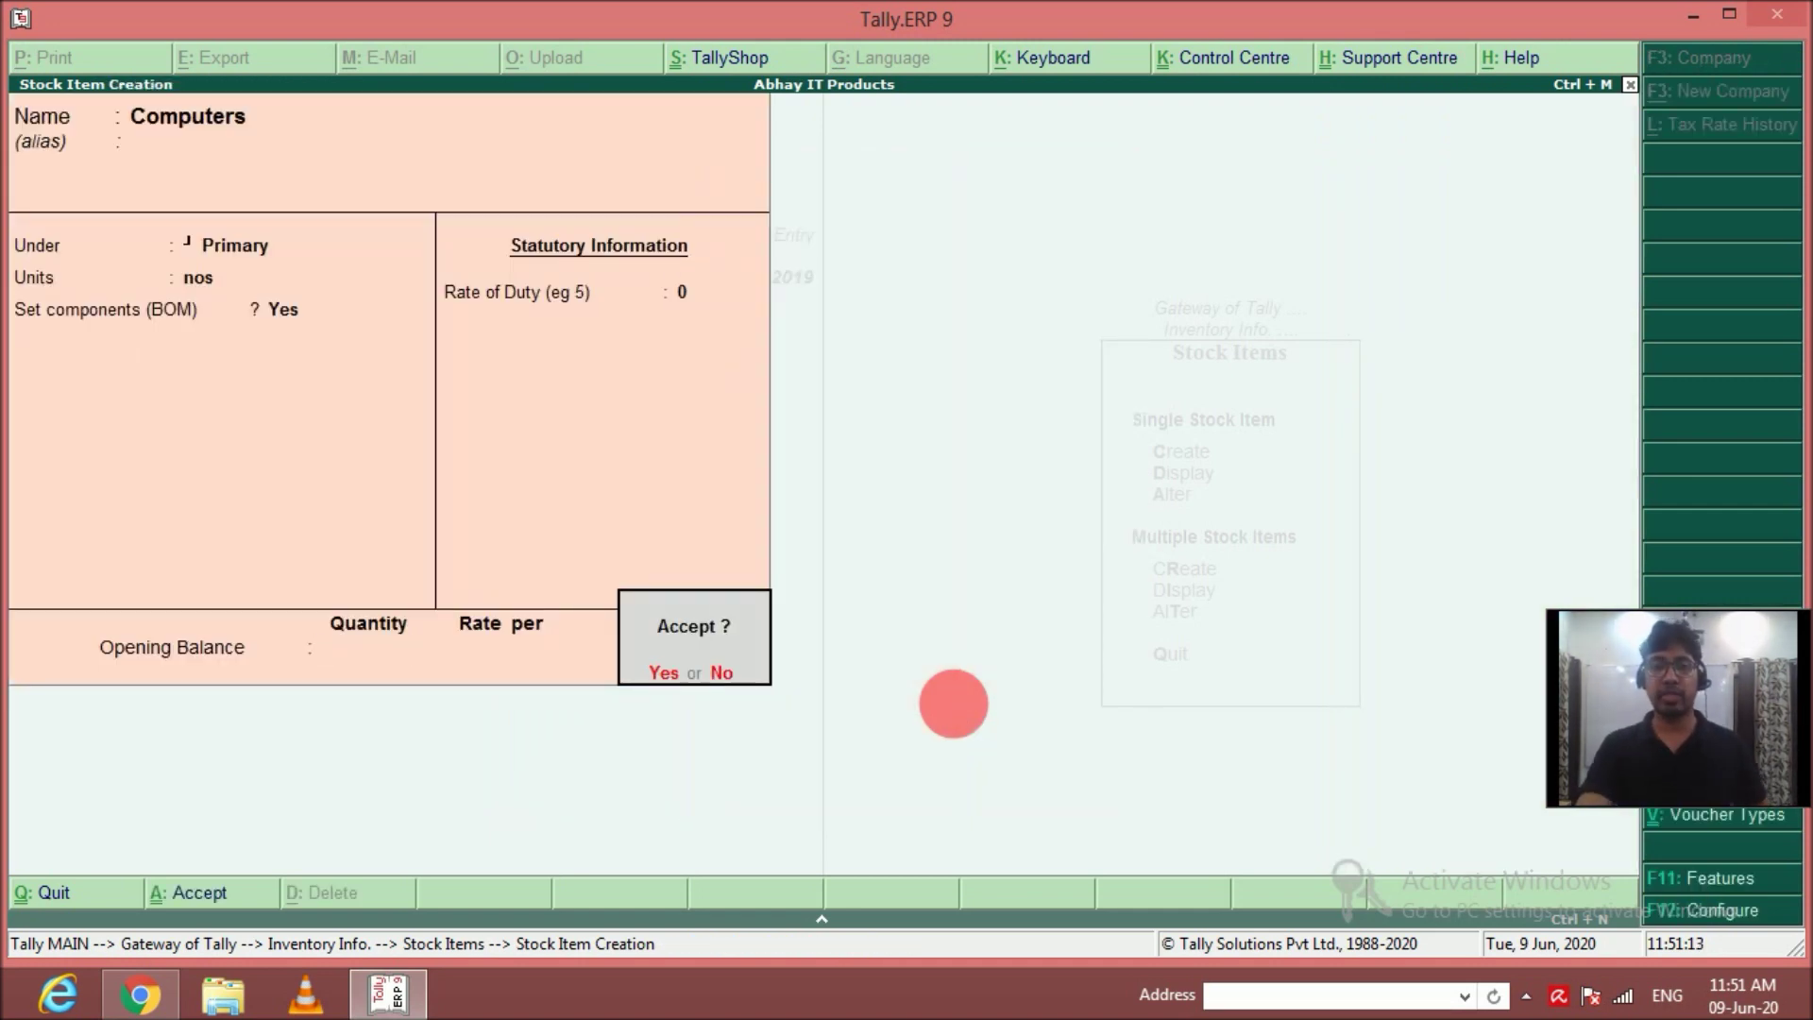
key("Return")
key("Escape")
key("Escape")
key("Escape")
key("Escape")
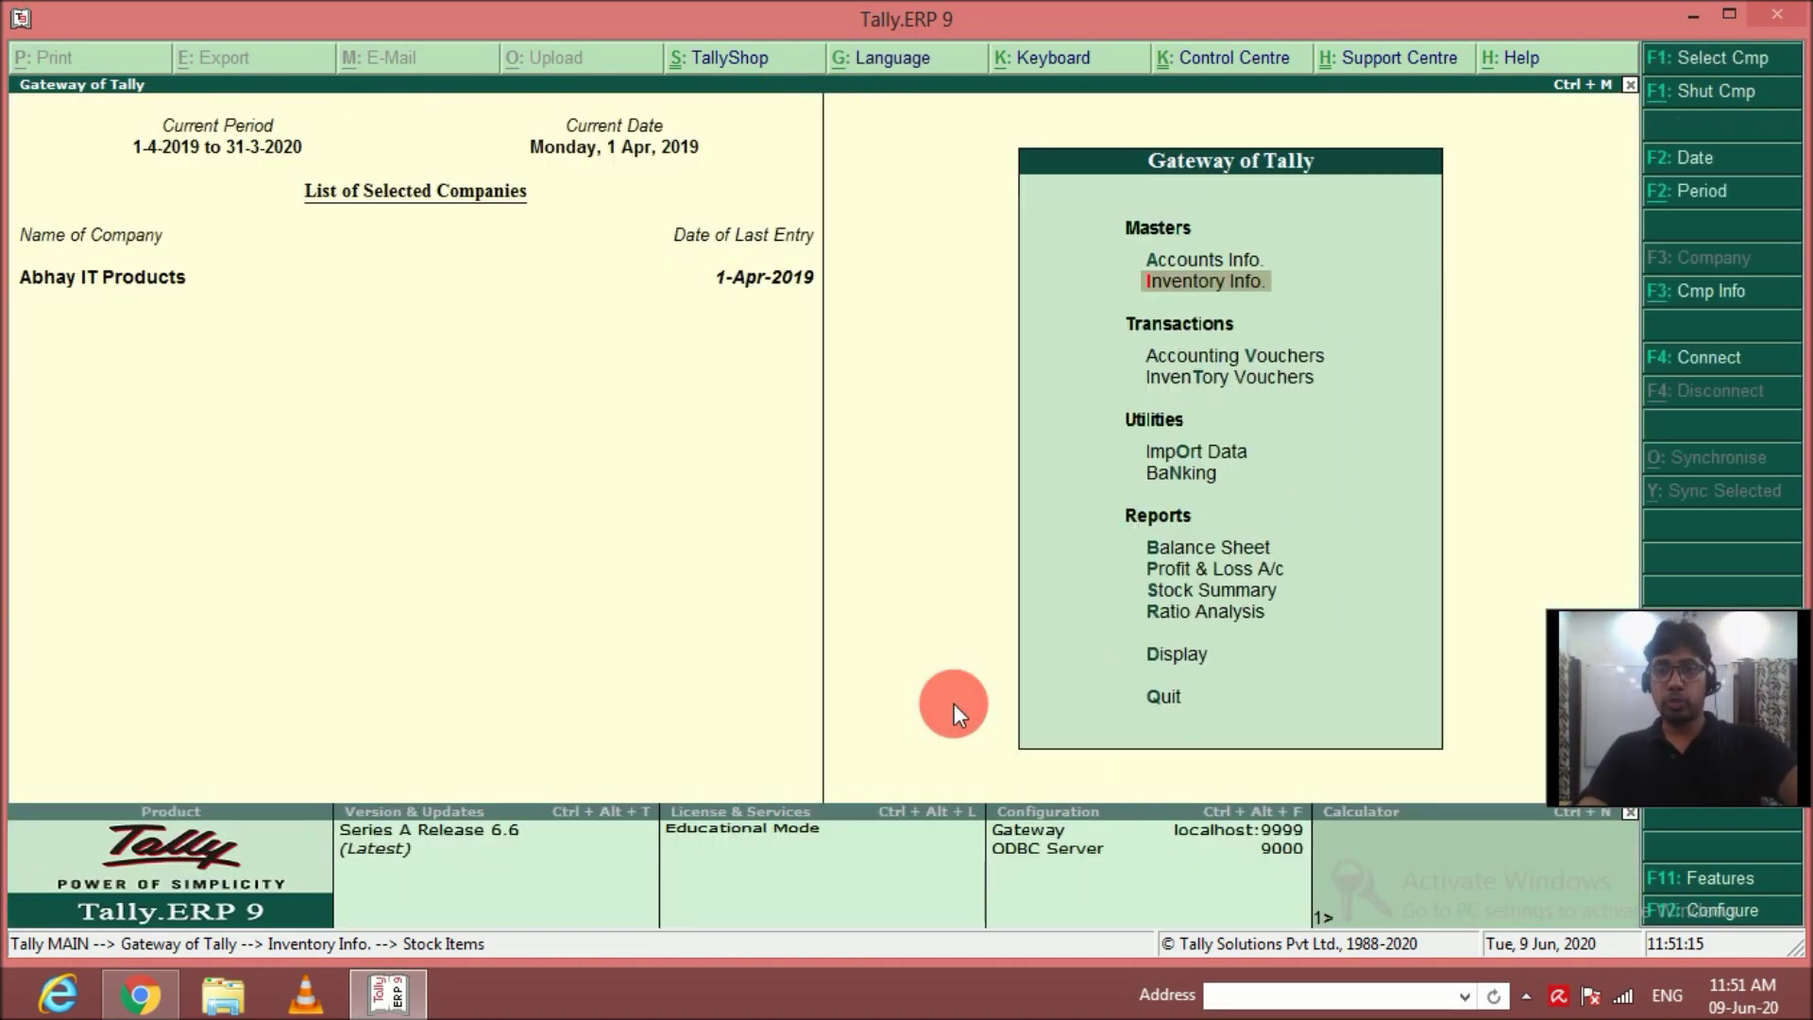
Examine the Stock Summary for the quantities and values of the purchased components, then close the report.
key("Down")
key("Down")
key("Down")
key("Down")
key("Down")
key("Down")
key("Down")
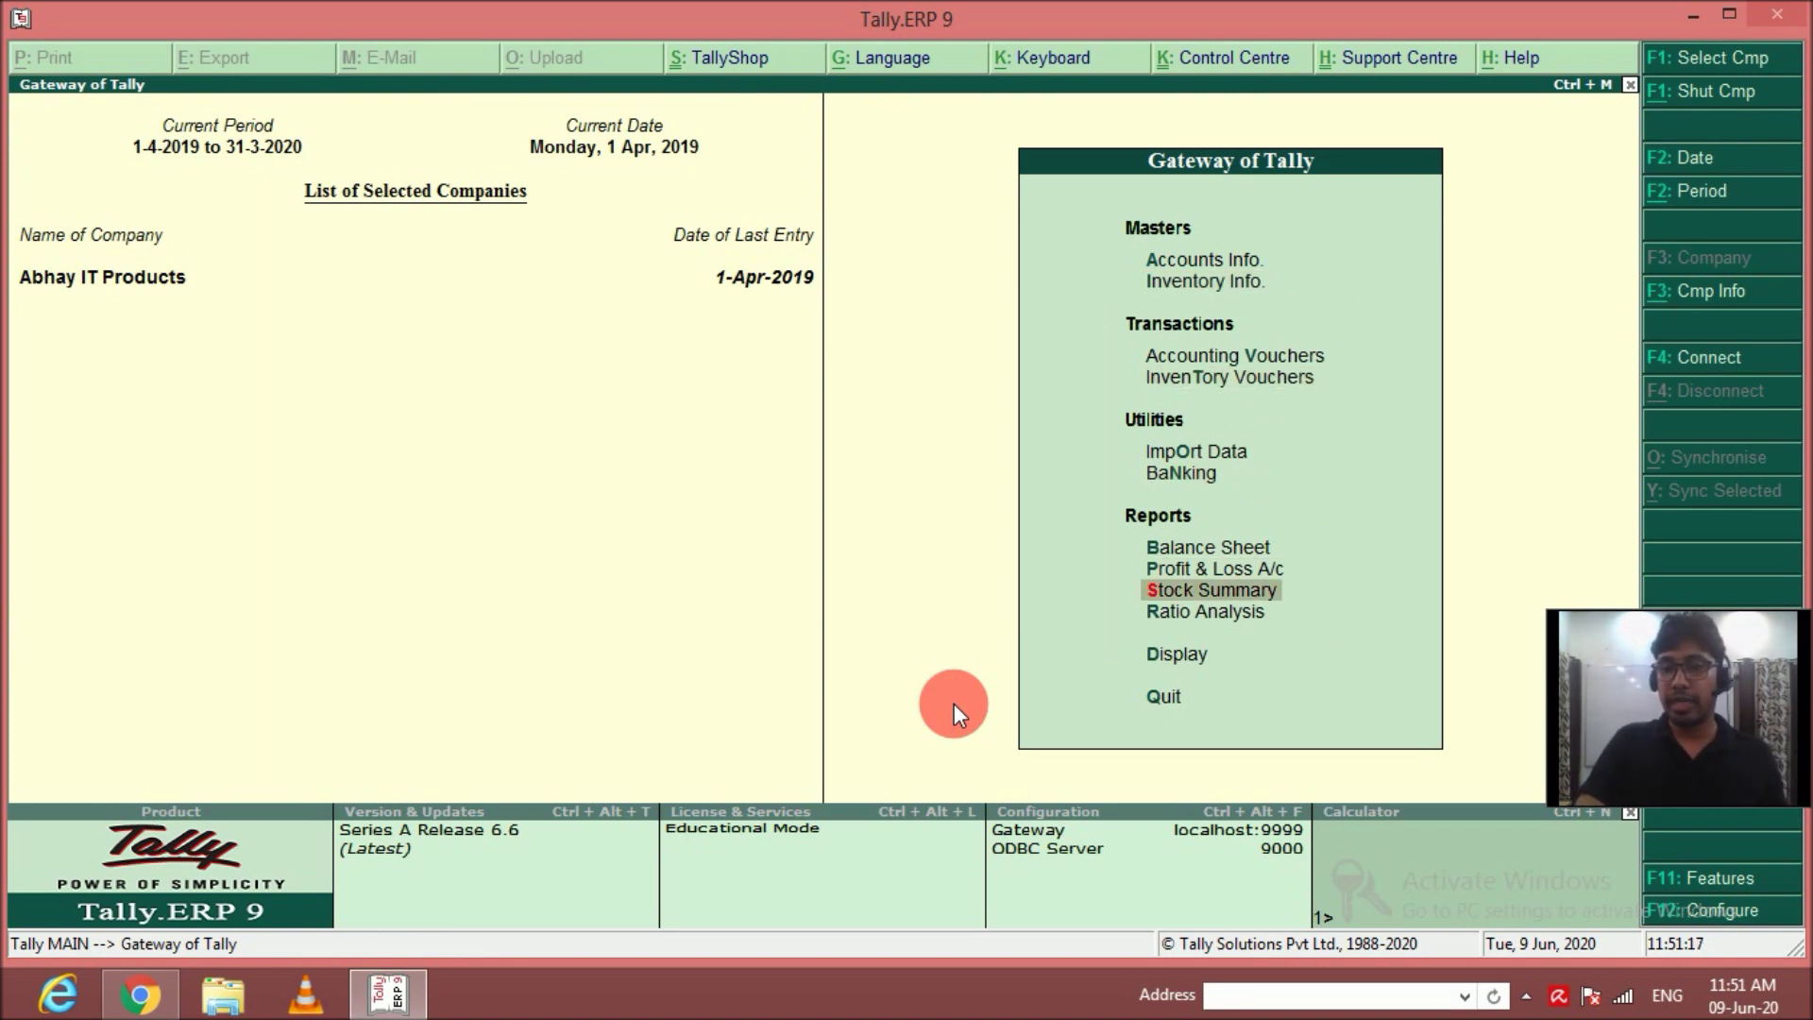
key("Return")
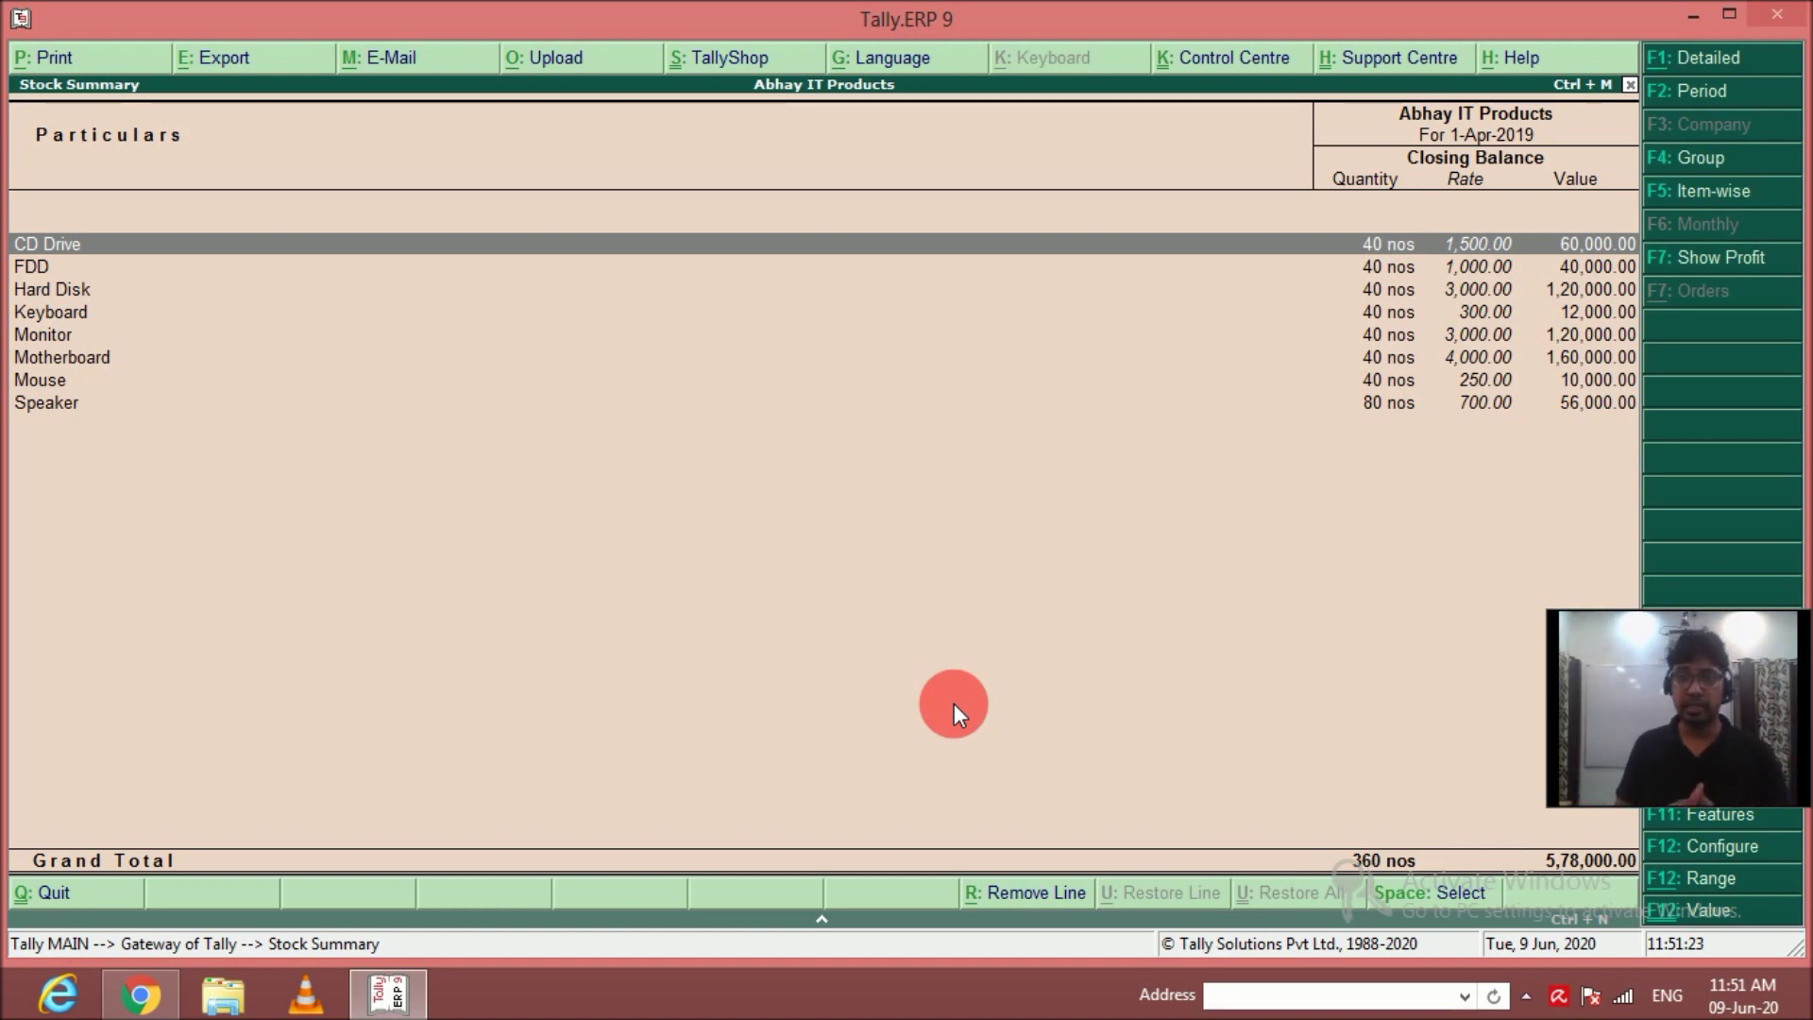
key("Escape")
Start a new Assembling Journal voucher for the product Computers, using the Com BOM and a quantity of 40.
key("Down")
key("Down")
key("Down")
key("Return")
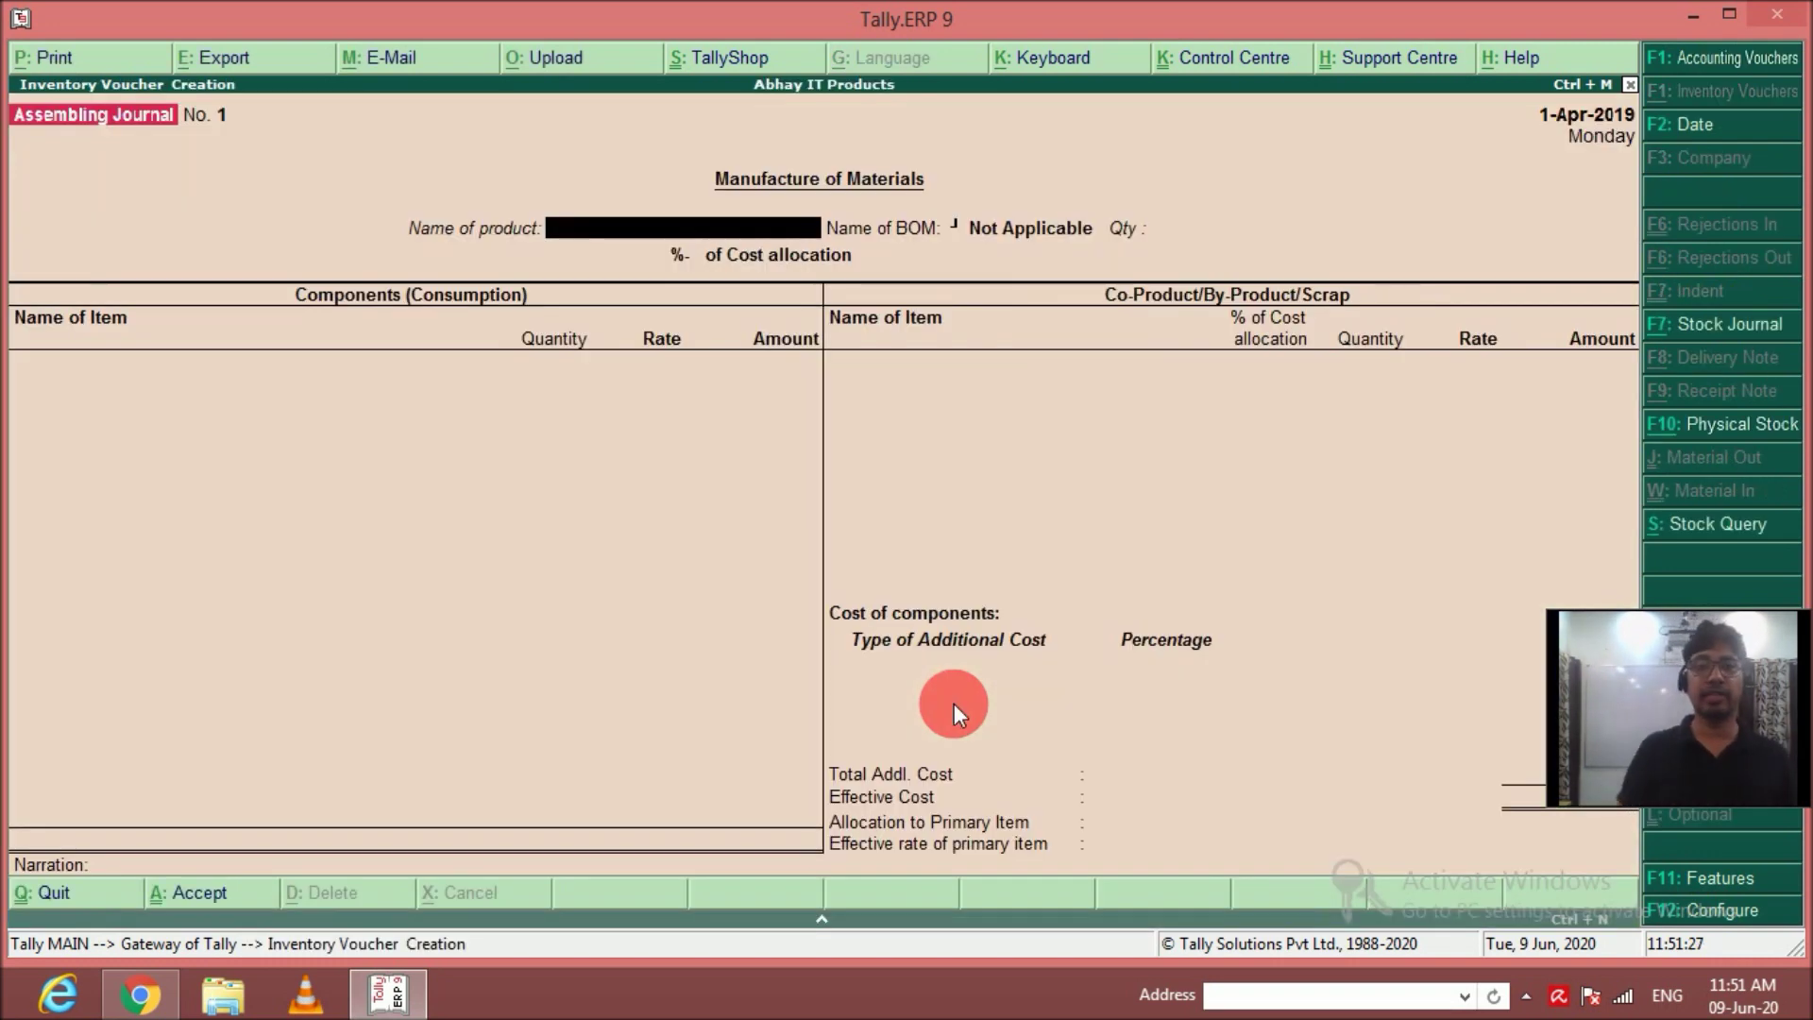
type("C")
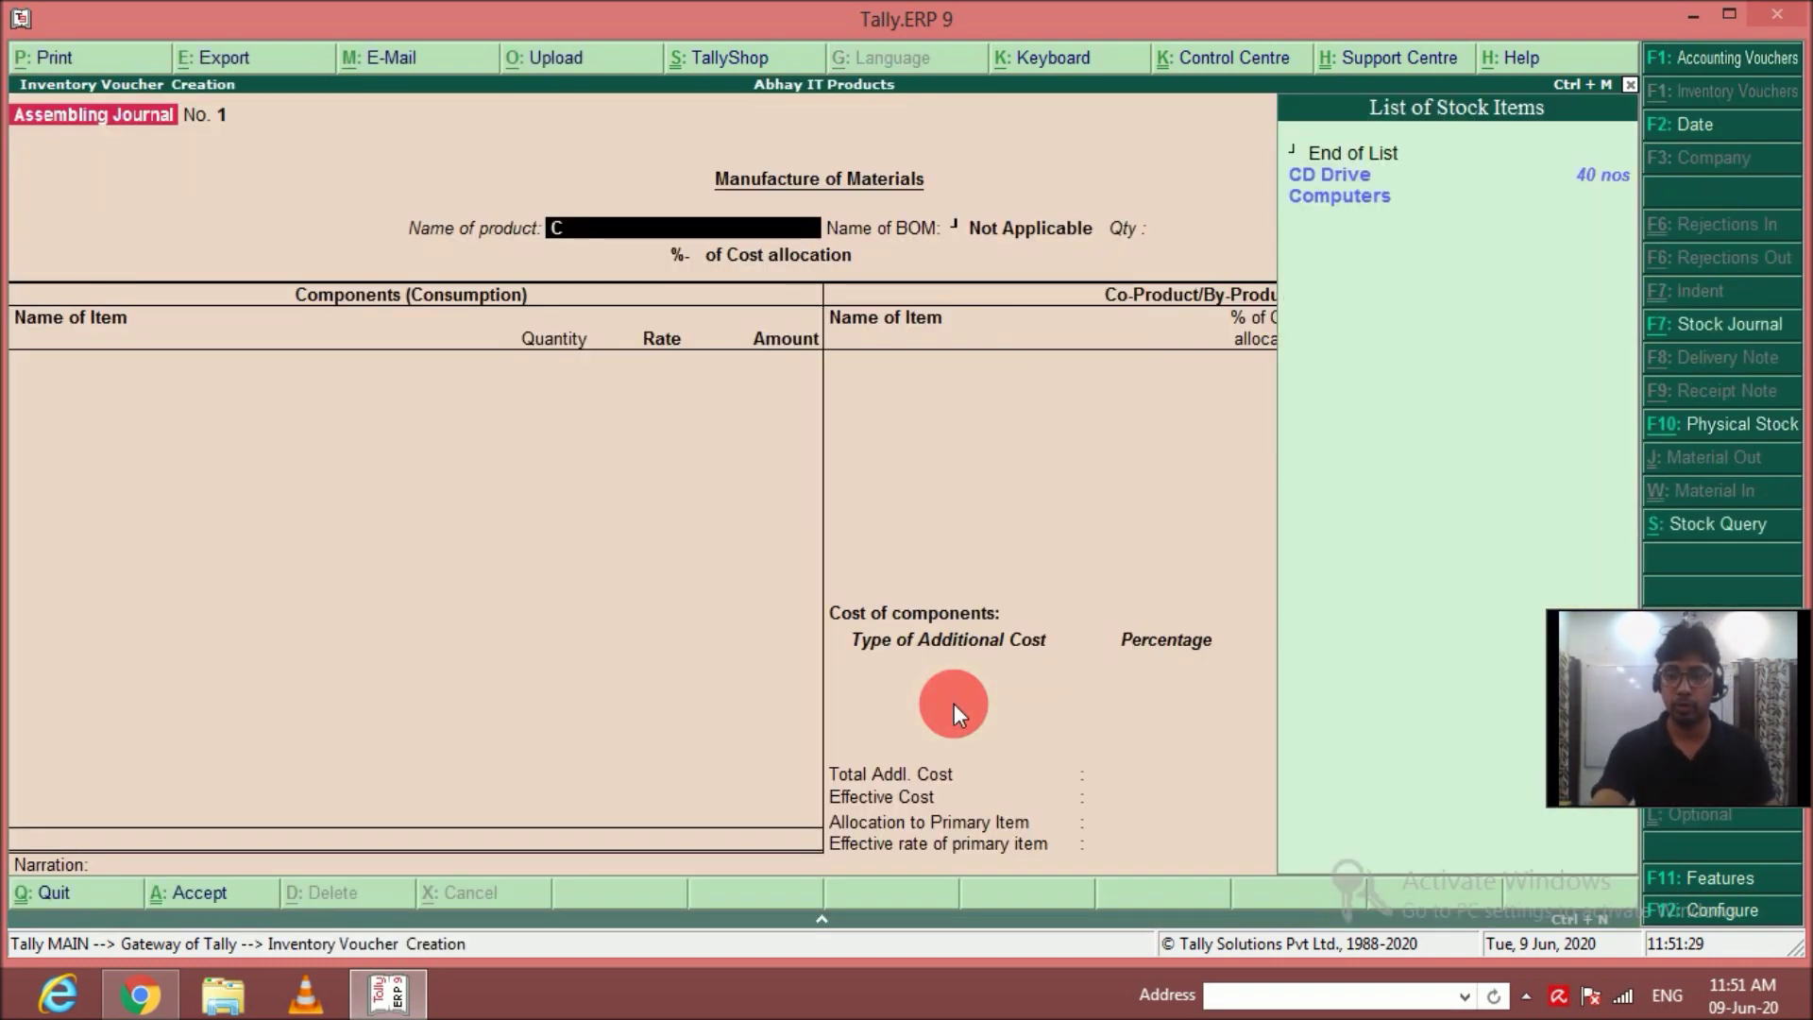
key("Down")
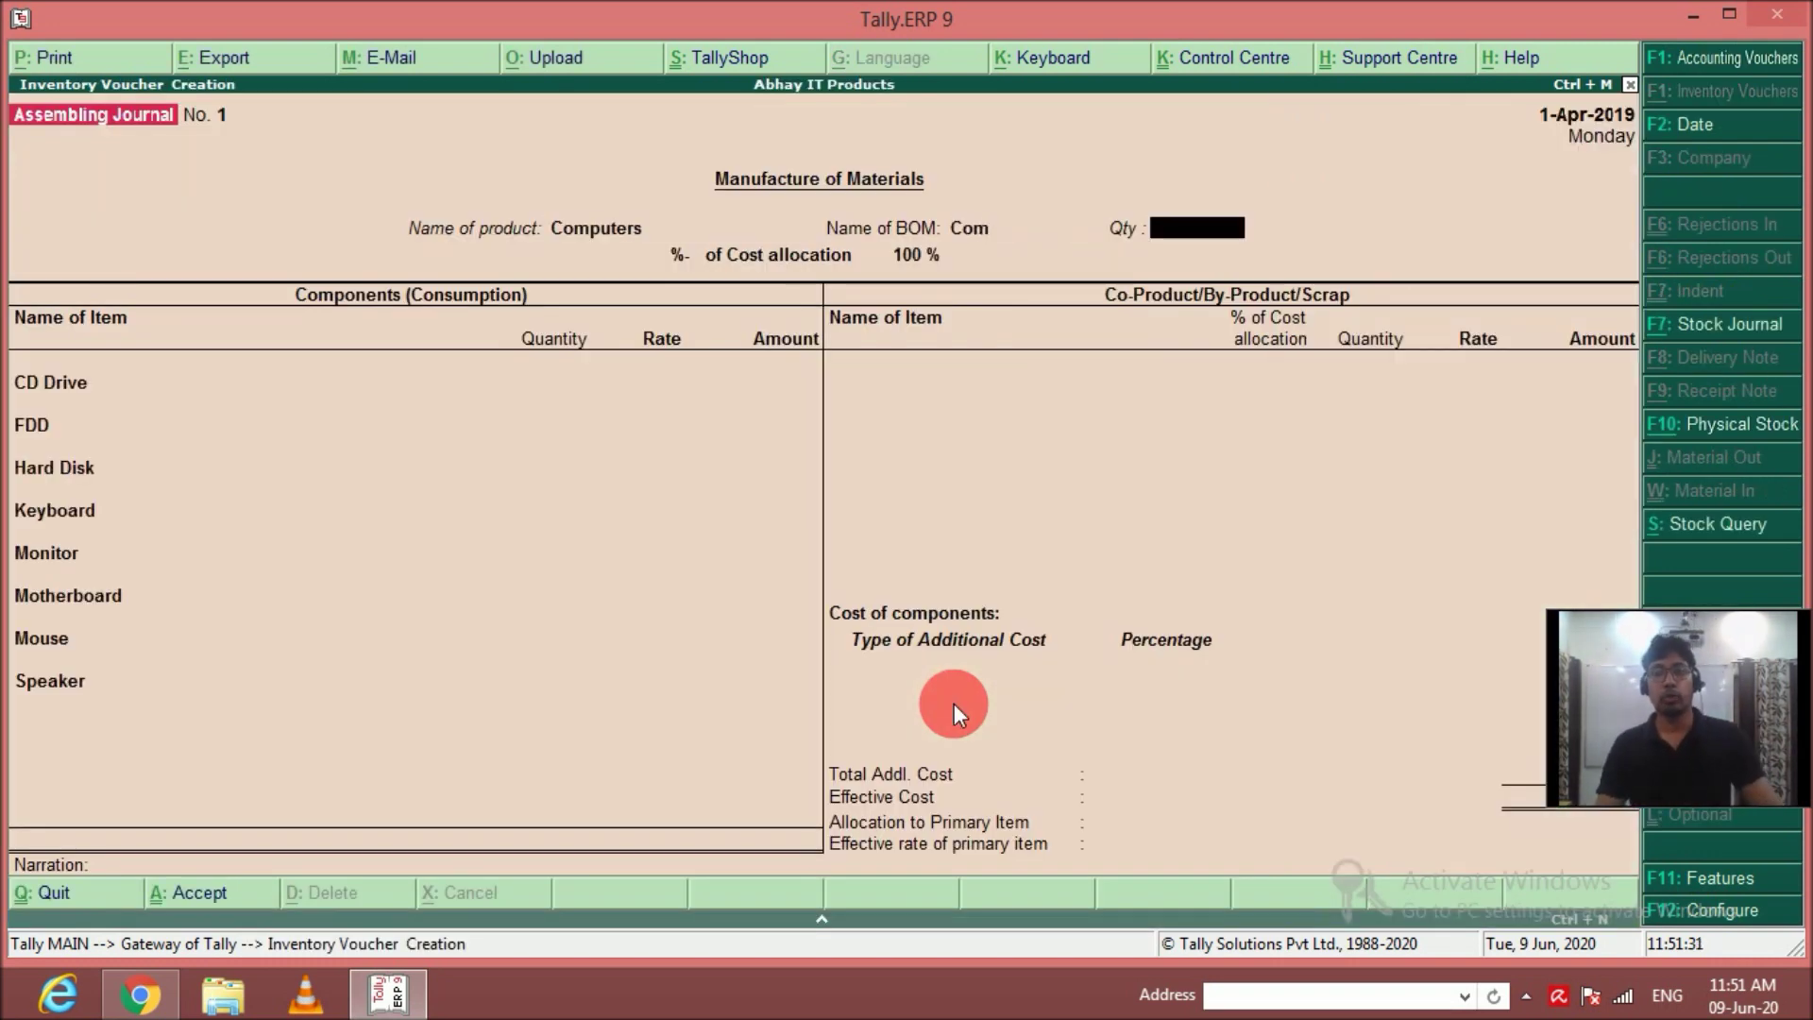
type("40")
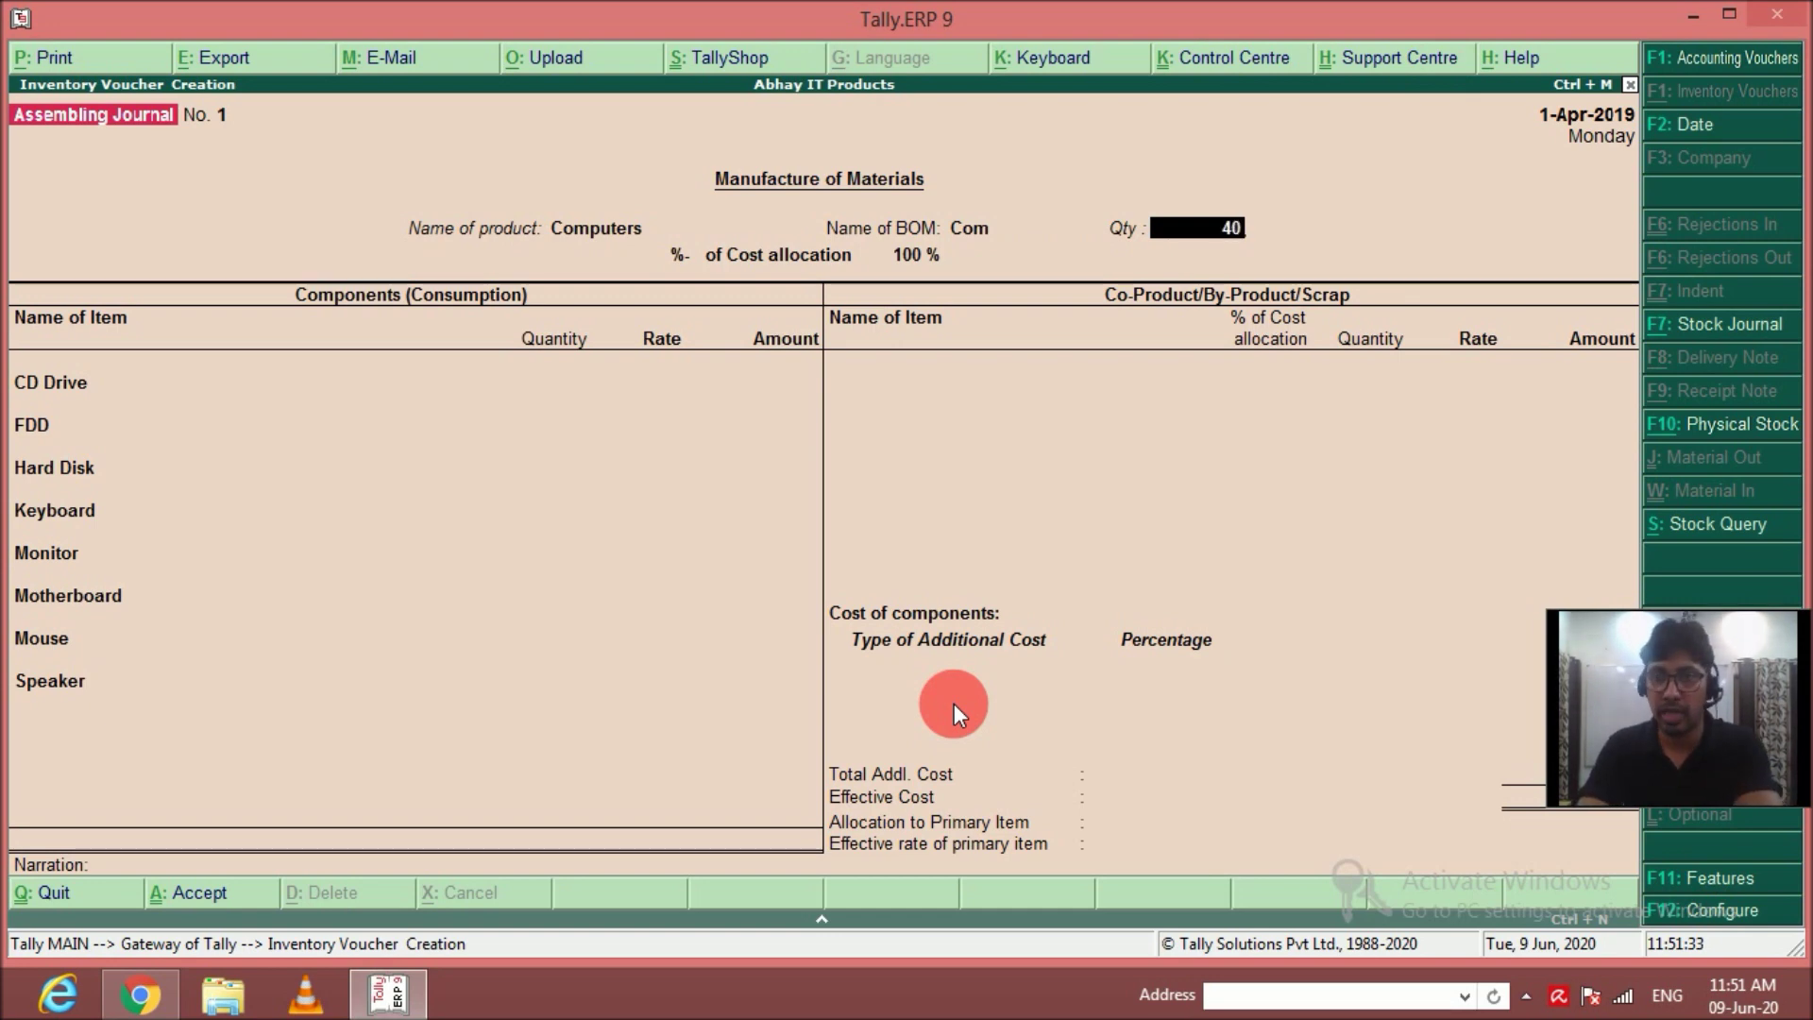
Confirm the quantity of 40 and accept the BOM's consumption lines from CD Drive through Speaker with their filled-in quantities and rates.
key("Return")
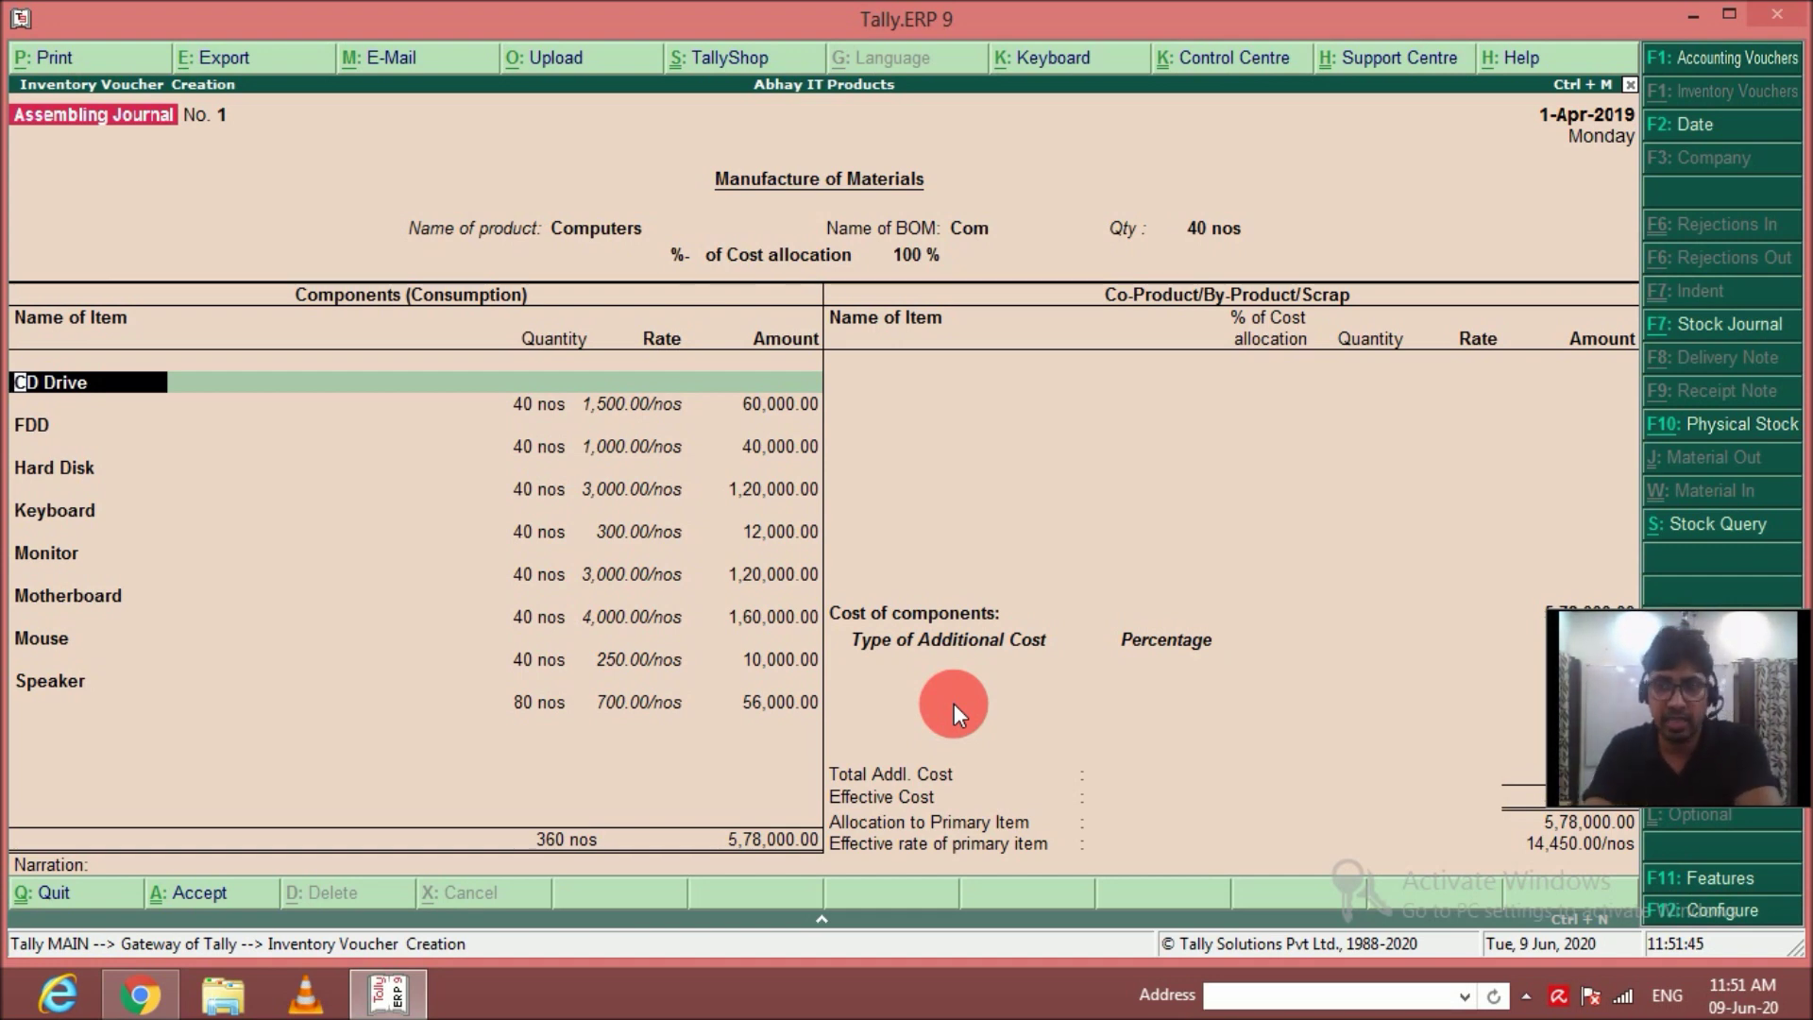
left_click_drag(1742, 787, 1740, 757)
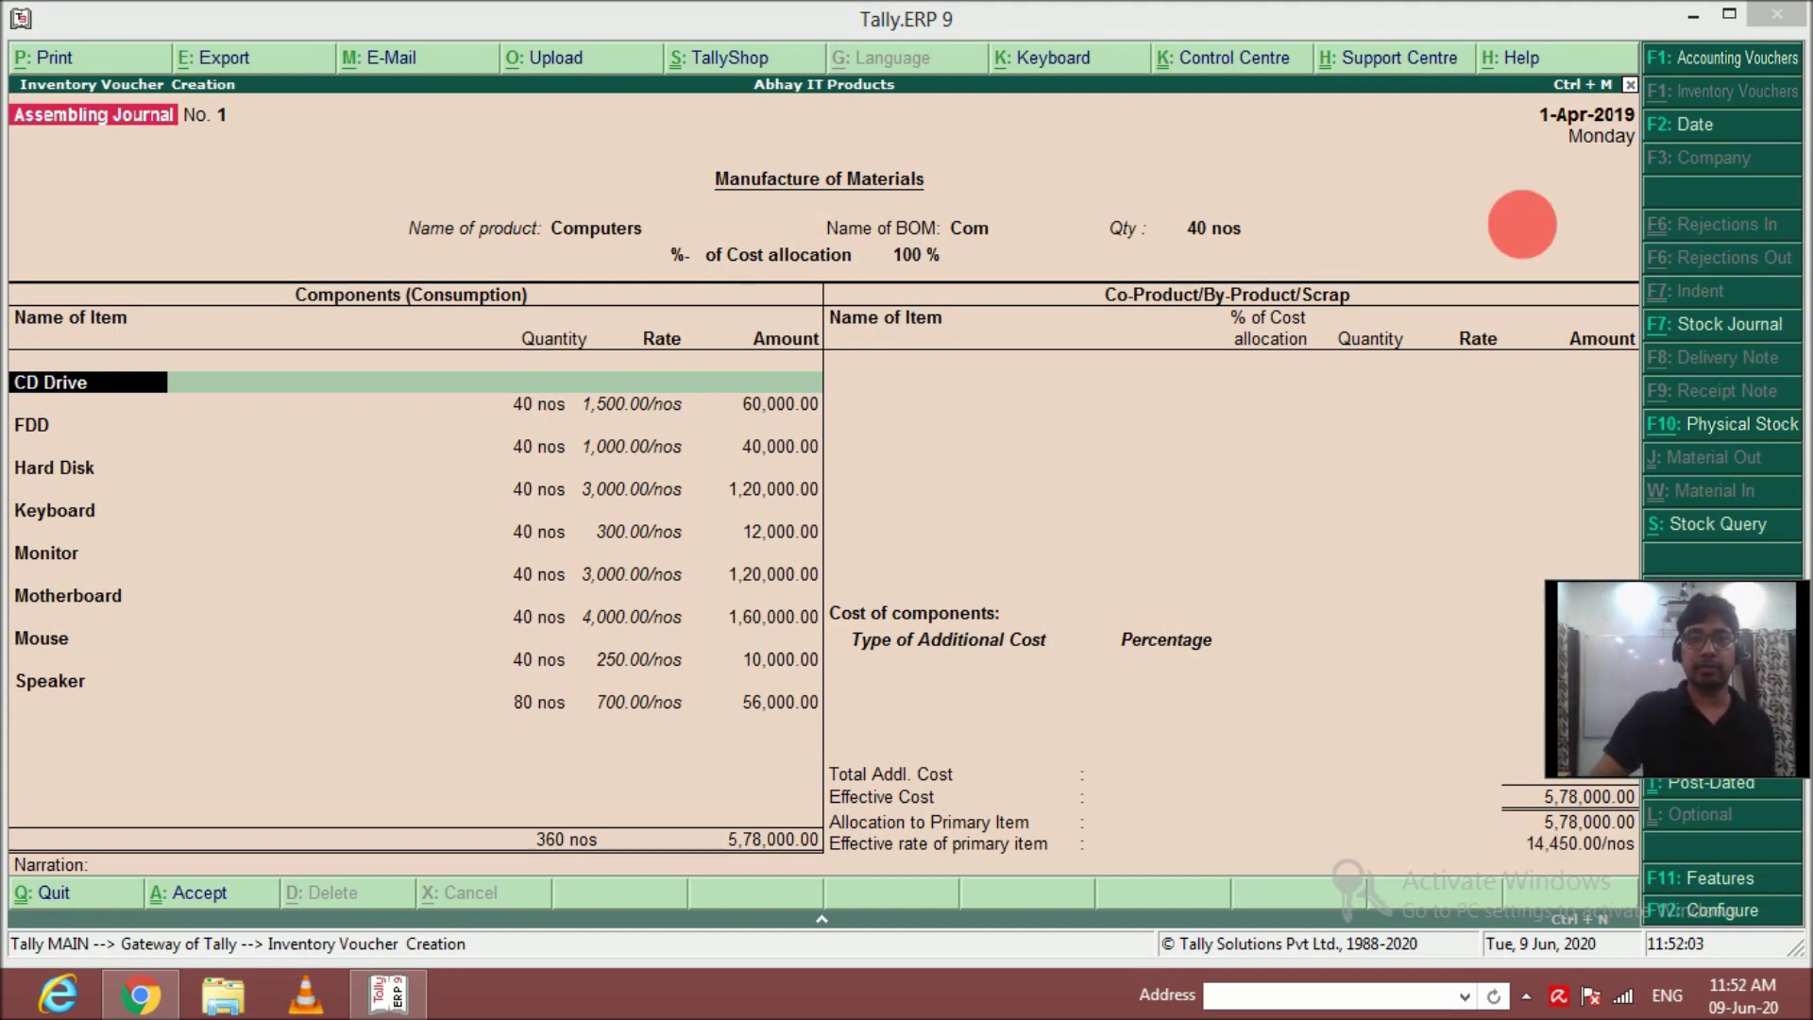
left_click(1065, 17)
key("Return")
key("Return")
key("Return")
key("Return")
key("Return")
key("Return")
key("Return")
key("Return")
key("Return")
key("Return")
key("Return")
key("Return")
key("Return")
key("Return")
key("Return")
key("Return")
key("Return")
key("Return")
key("Return")
key("Return")
key("Return")
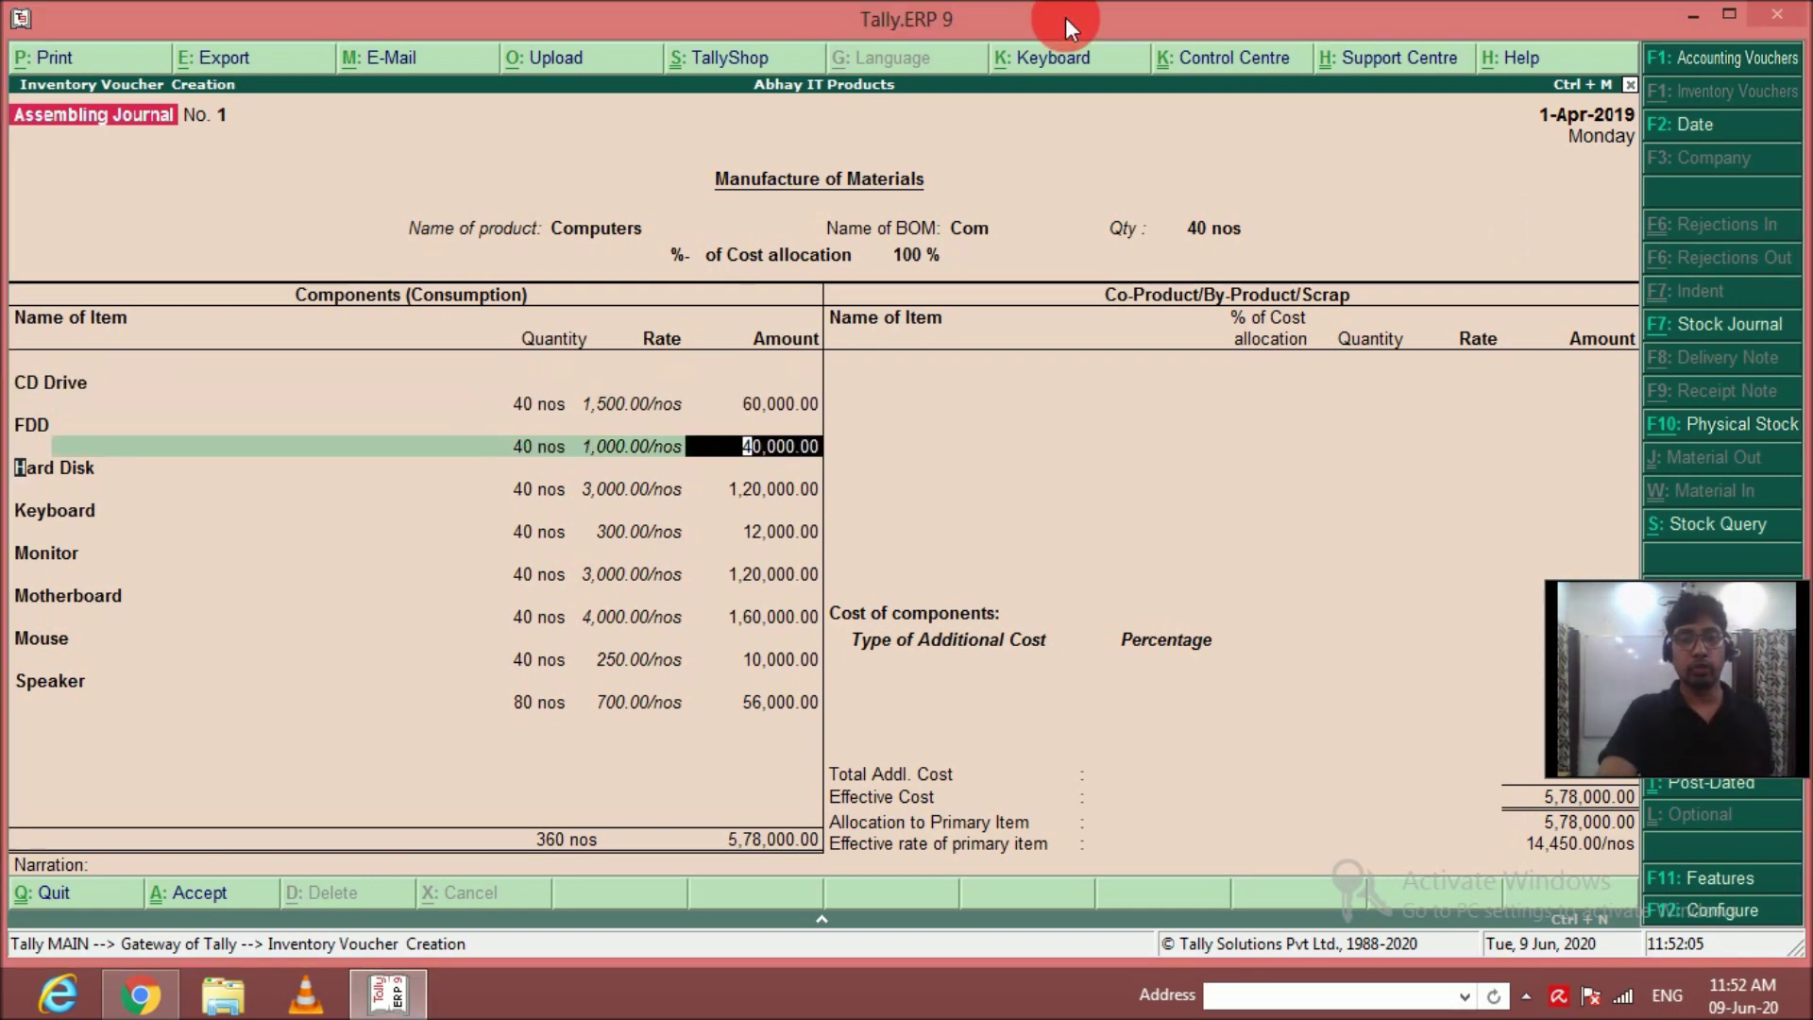
key("Return")
key("Return")
key("Return")
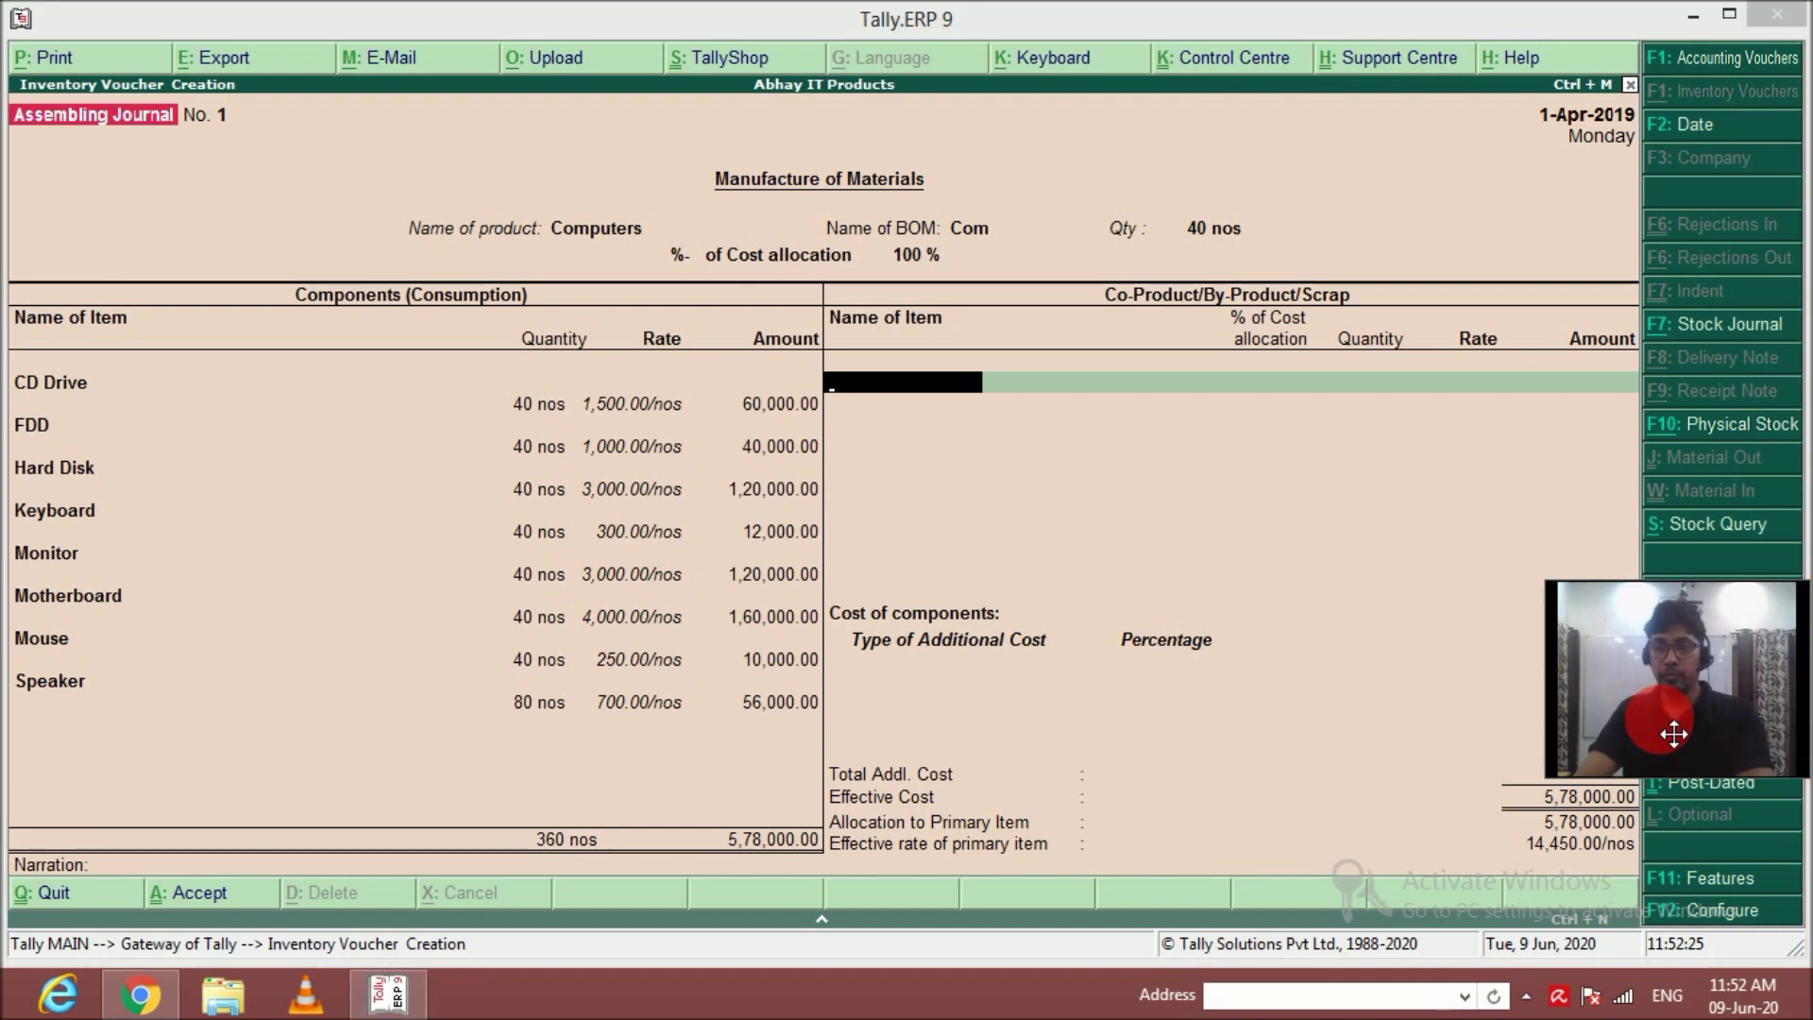
Leave the co-product and additional cost sections blank and save the Assembling Journal voucher.
key("Return")
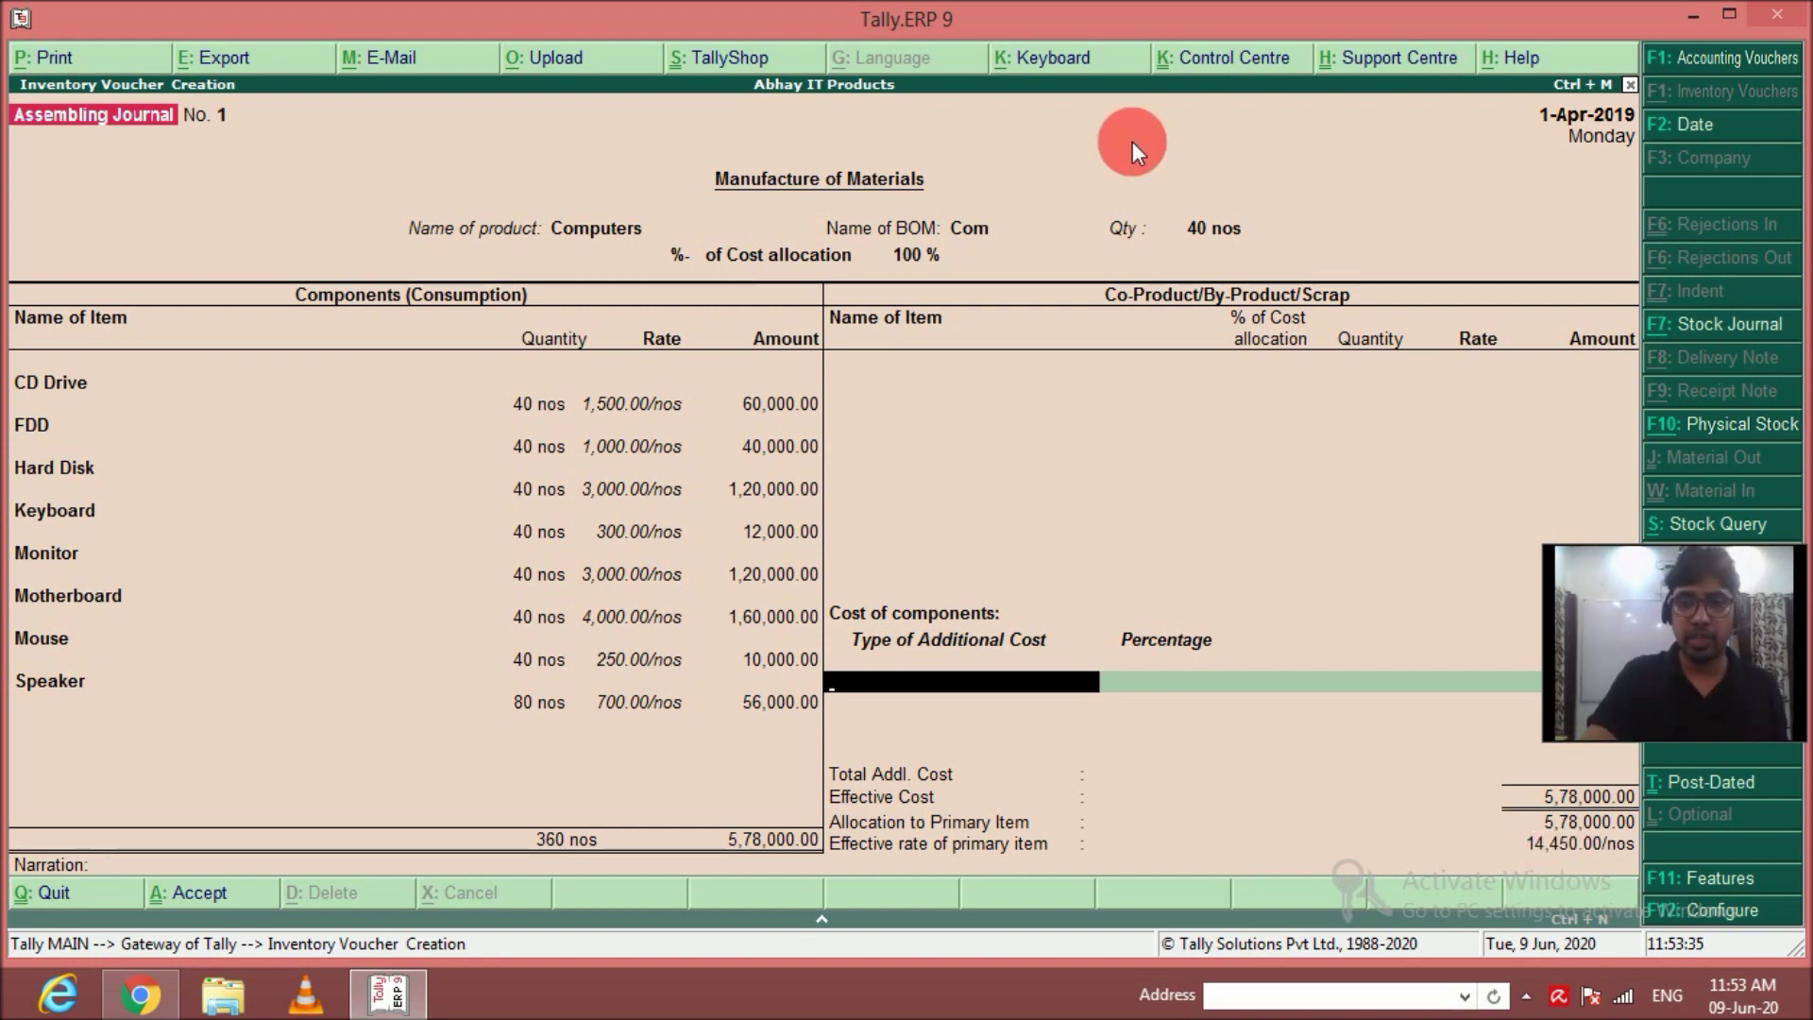
key("Return")
key("Return")
key("Return")
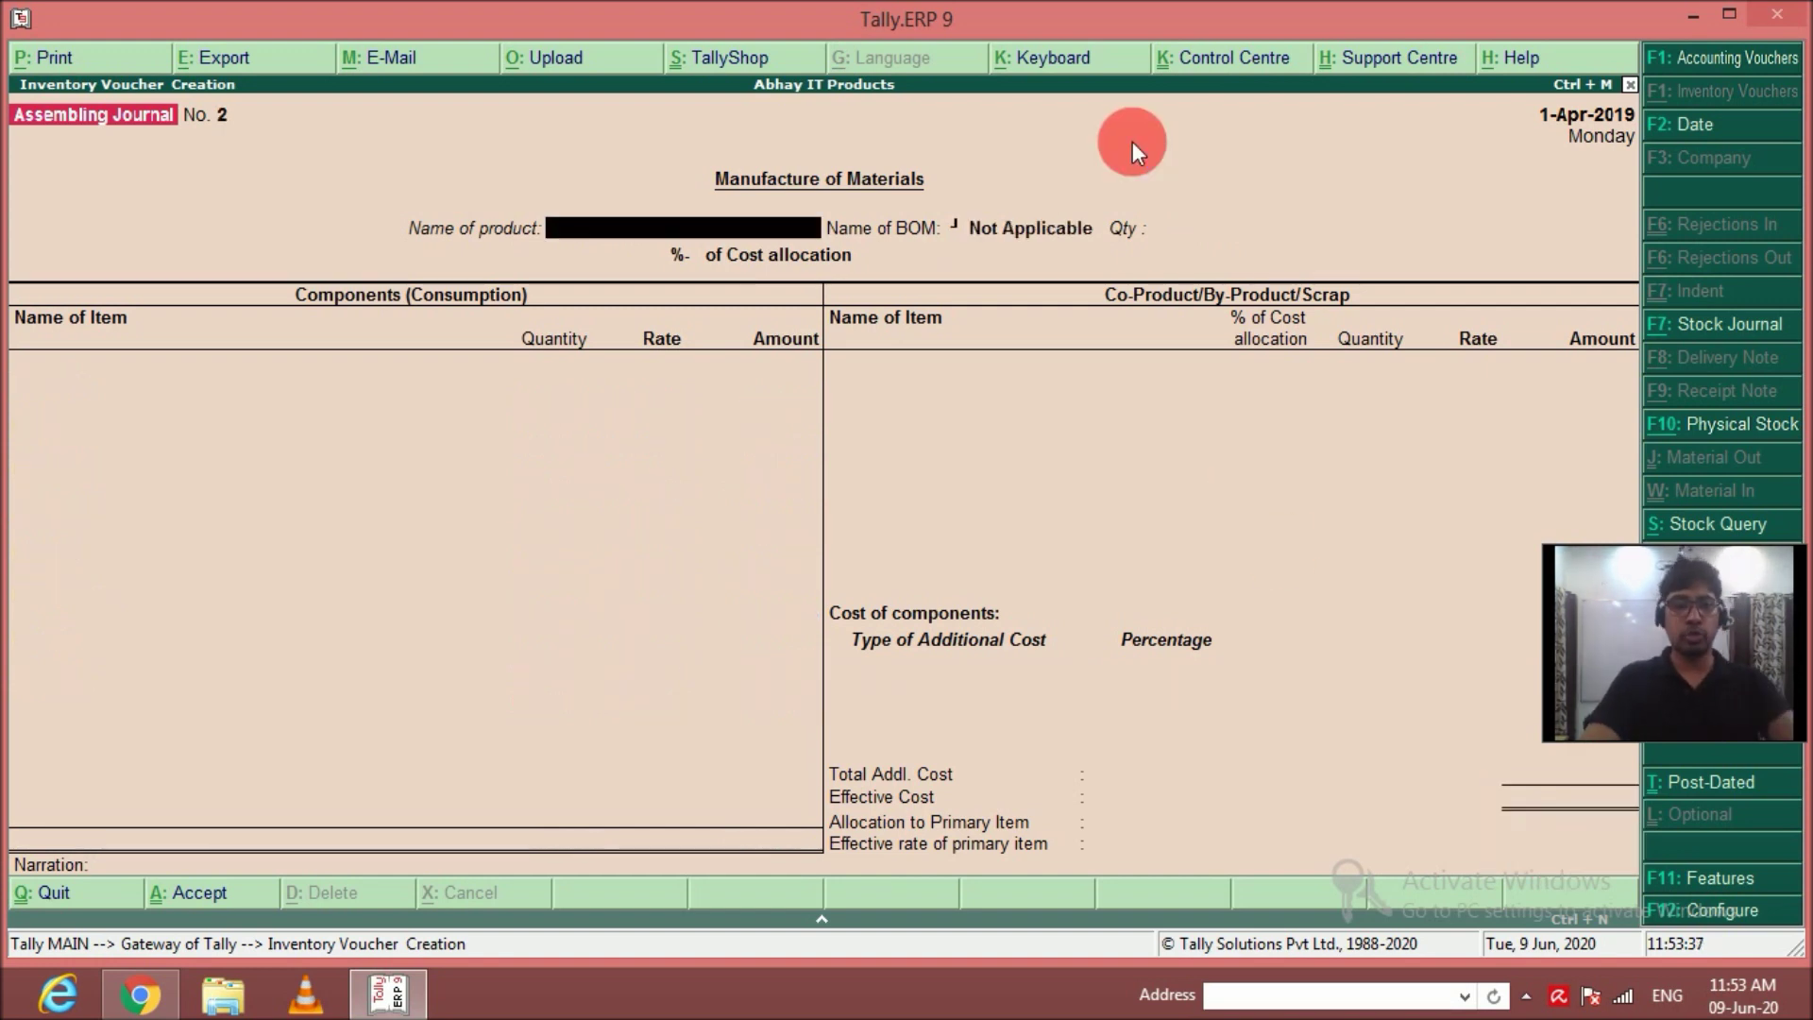
Examine the Stock Summary for the quantity, rate and value of the assembled Computers, then close the report.
key("Escape")
key("Down")
key("Down")
key("Down")
key("Down")
key("Down")
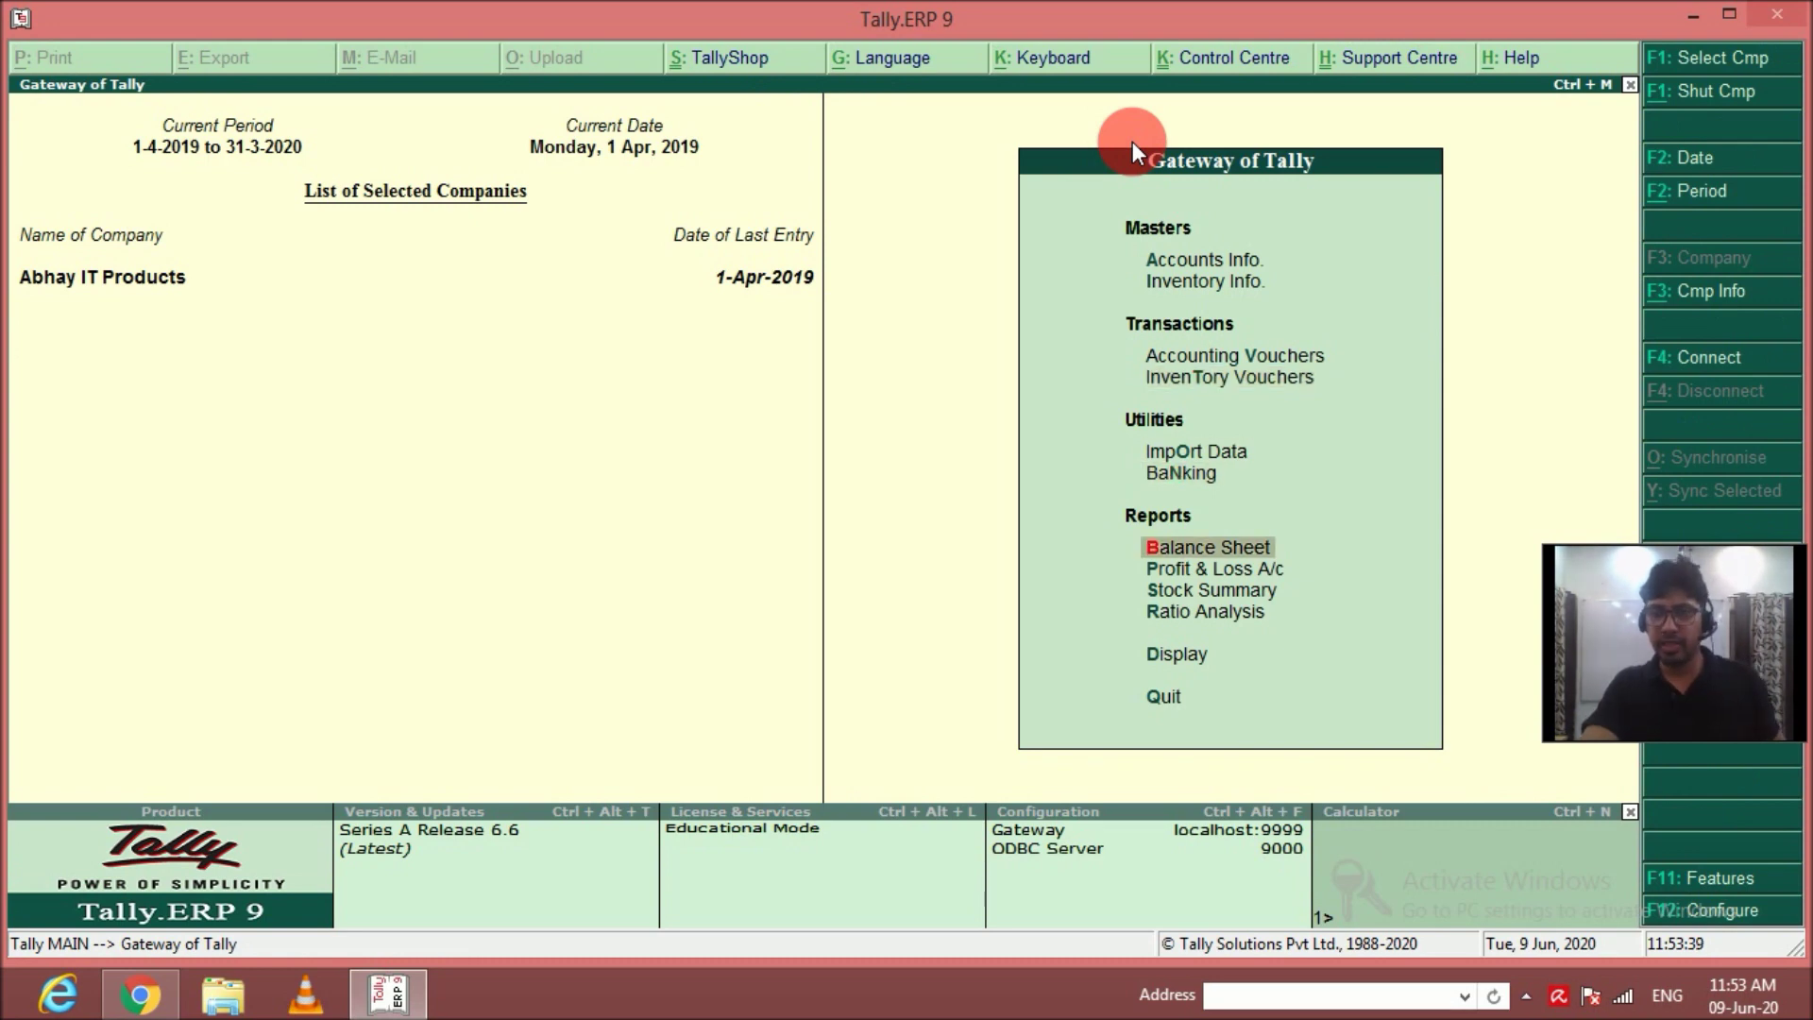
key("Return")
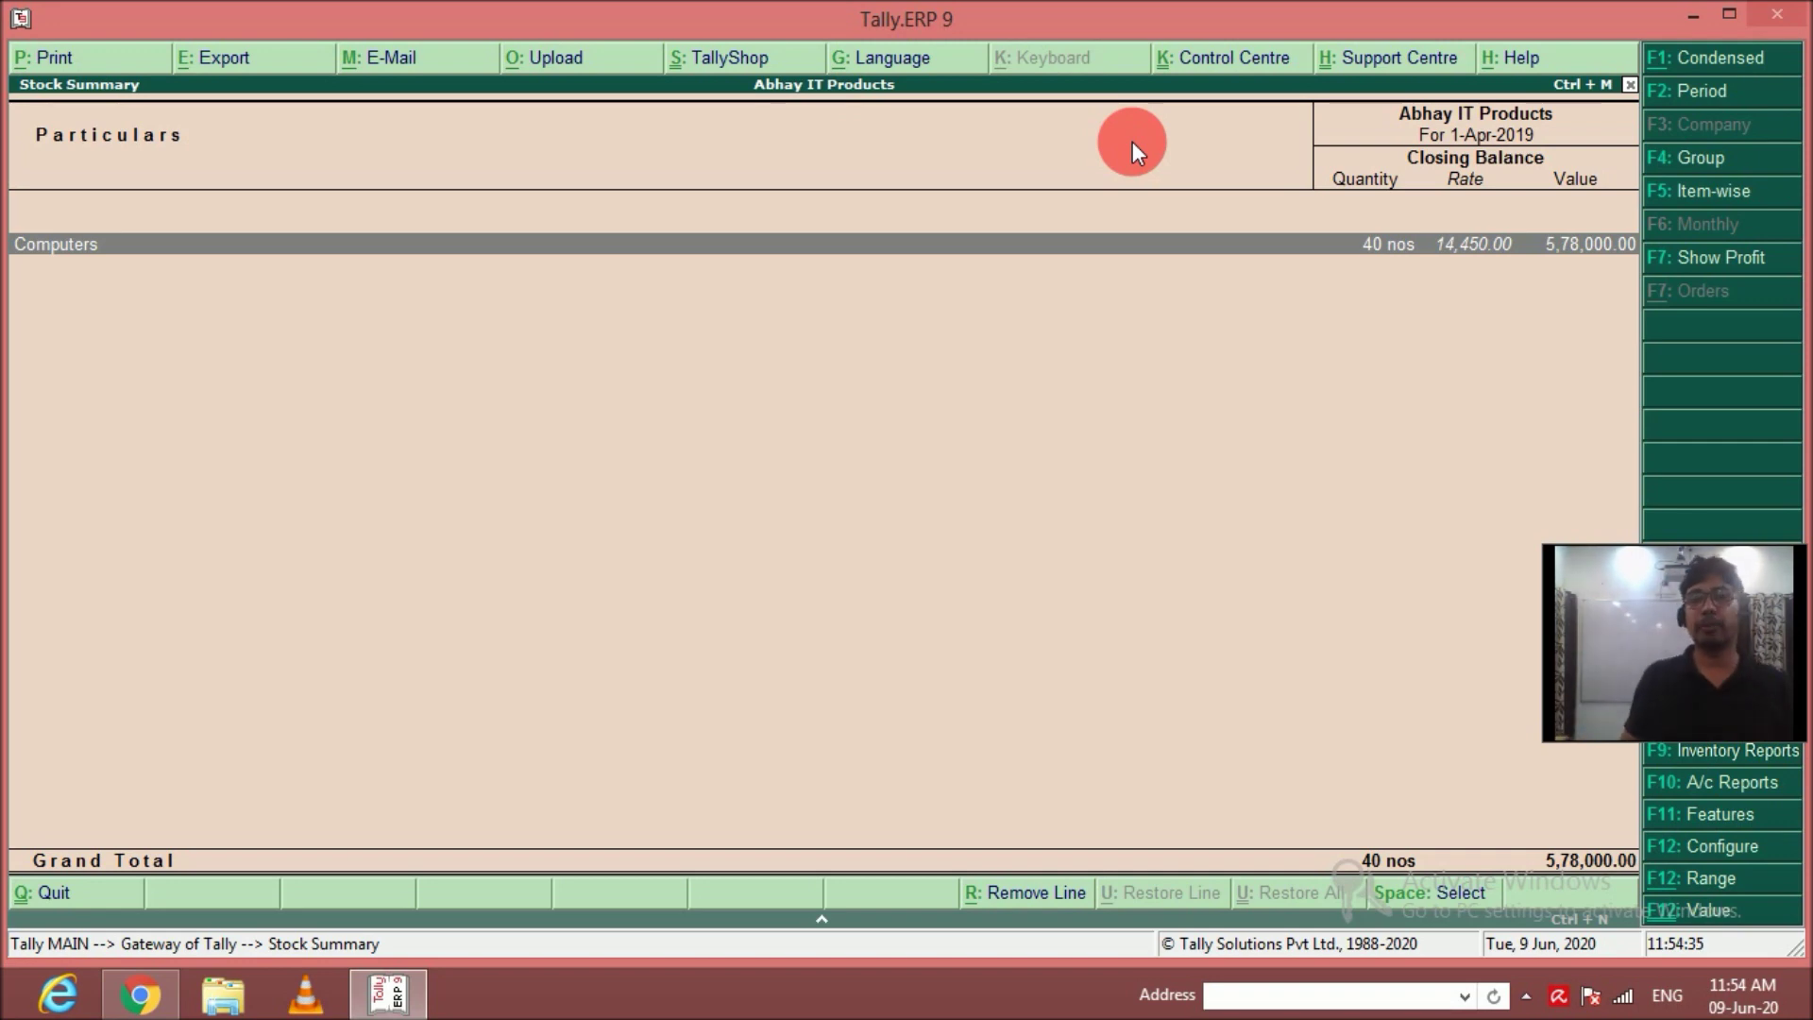
key("Escape")
key("Escape")
key("Escape")
Start a new Sales accounting voucher dated 2-4-2019.
key("Down")
key("Down")
key("Down")
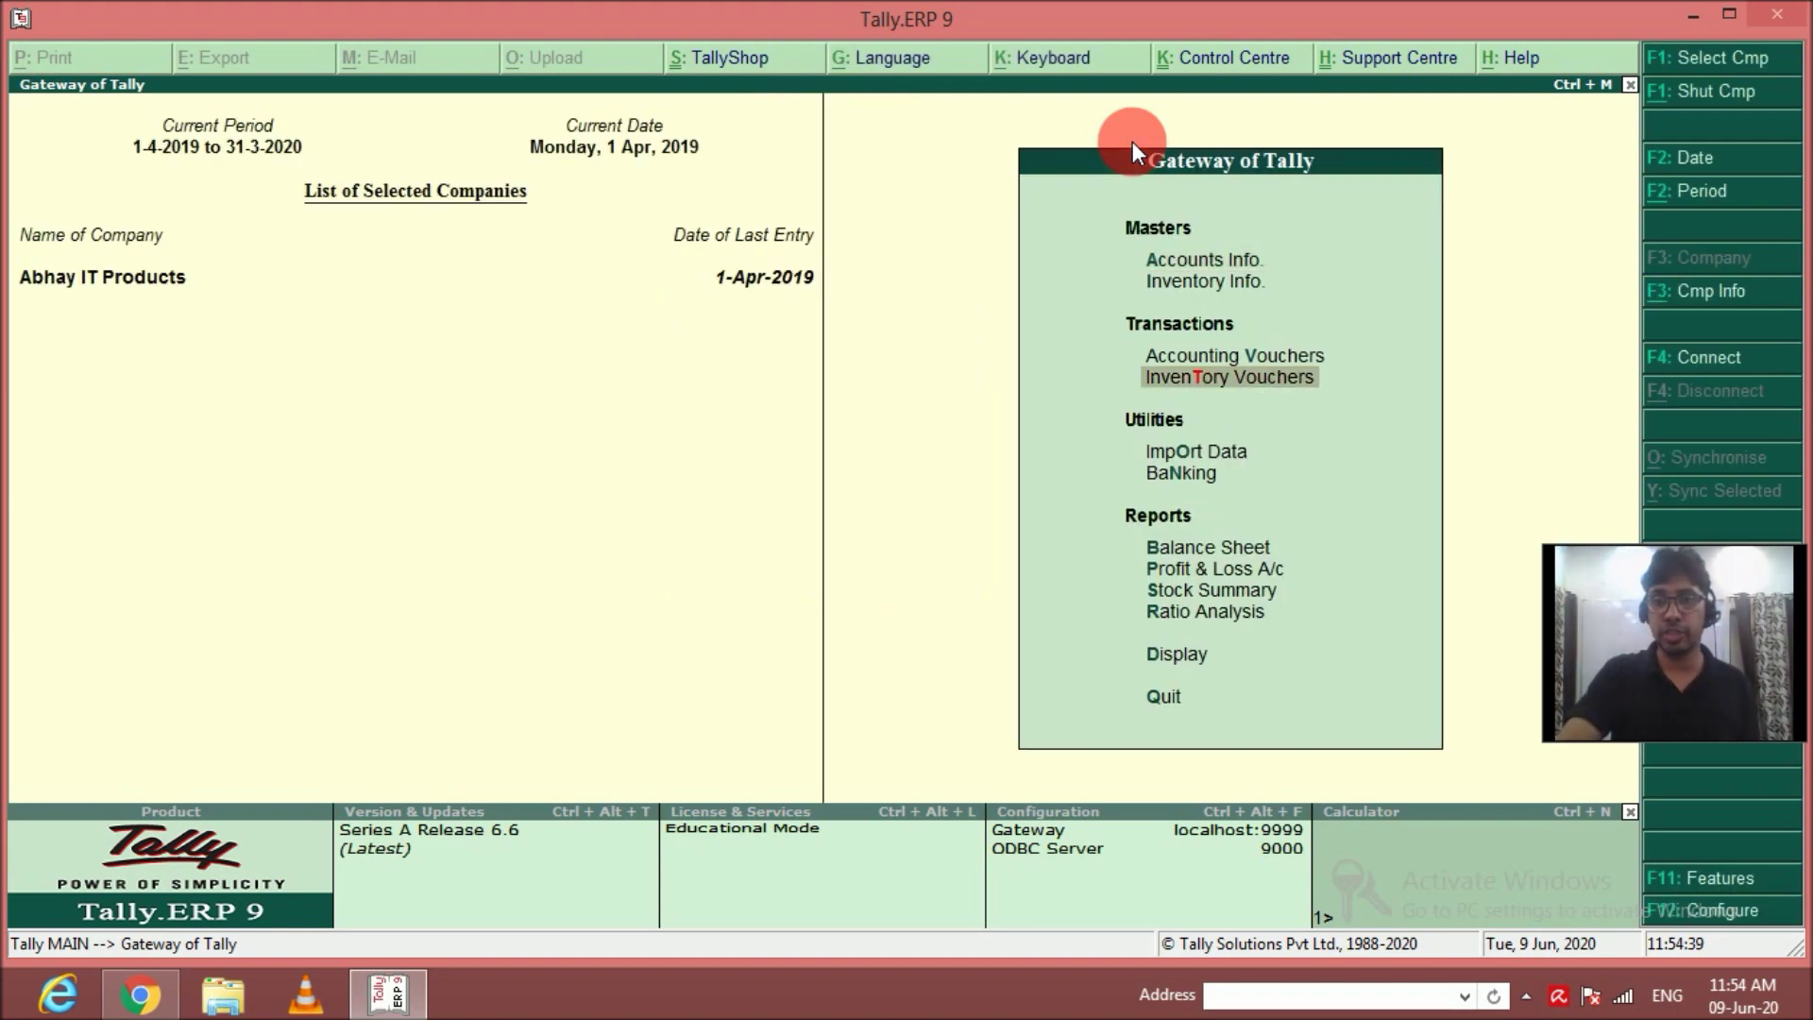
key("Up")
key("Return")
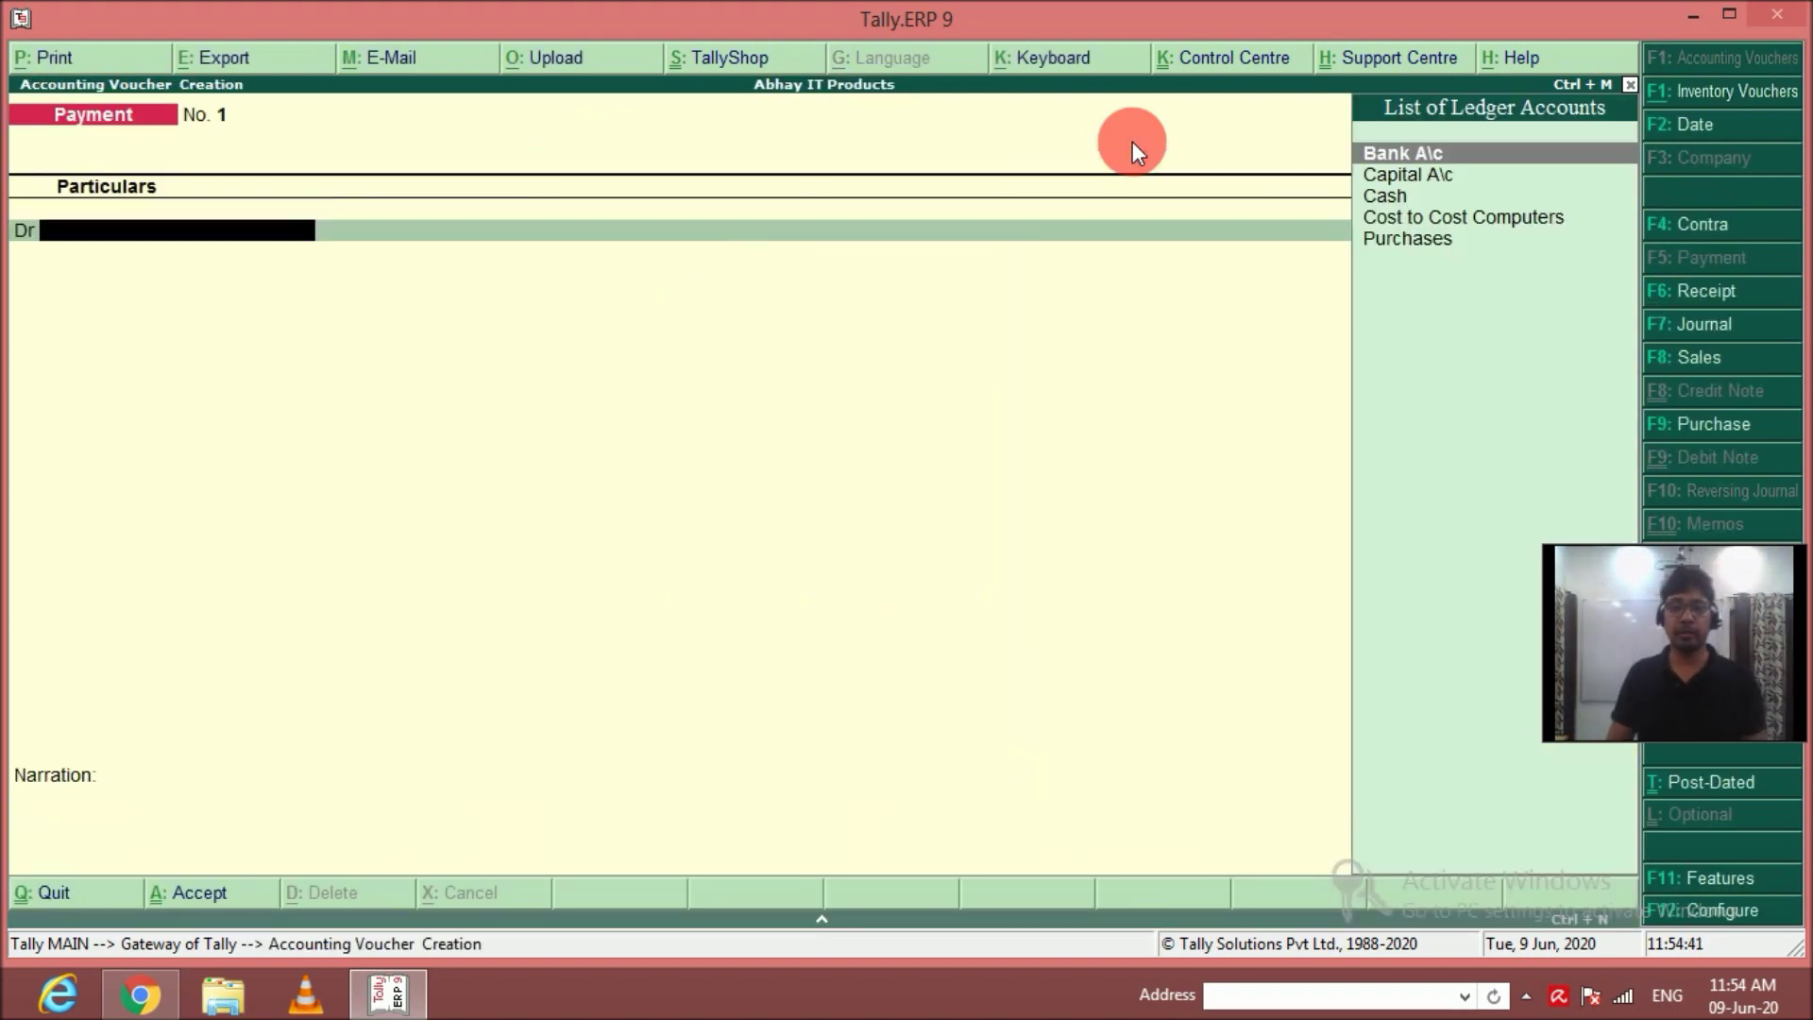
key("F2")
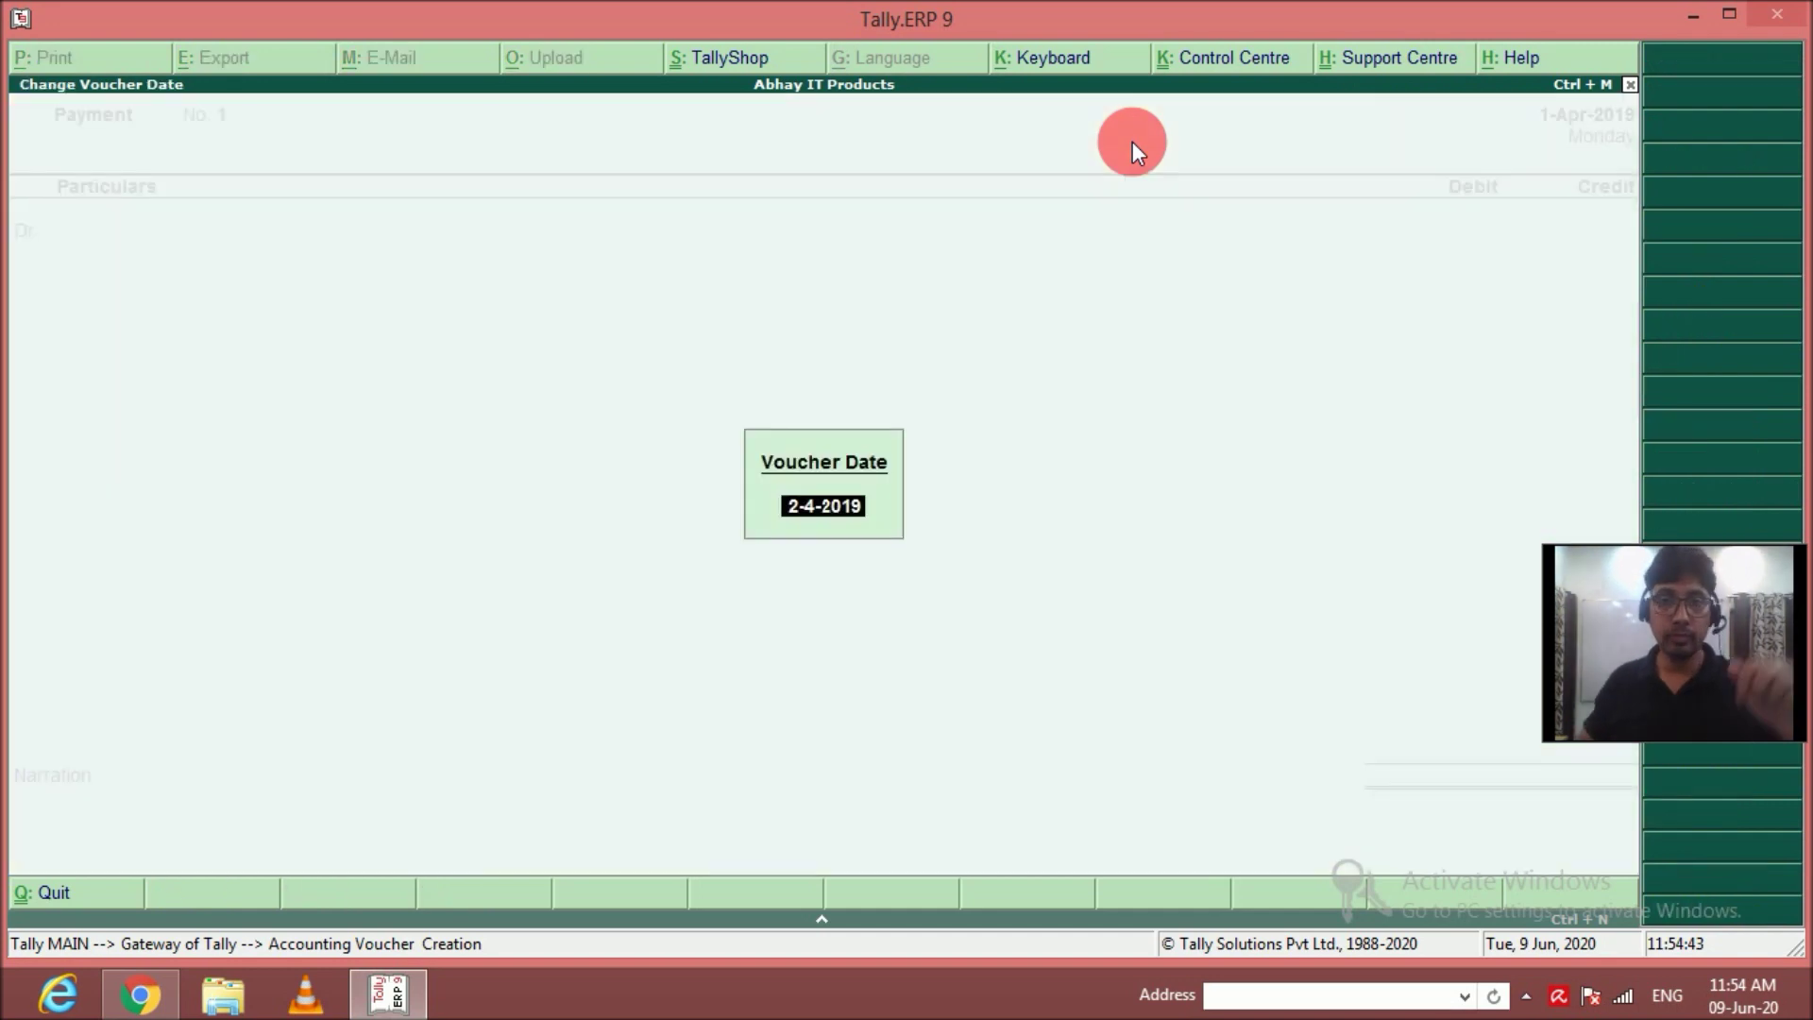
key("Return")
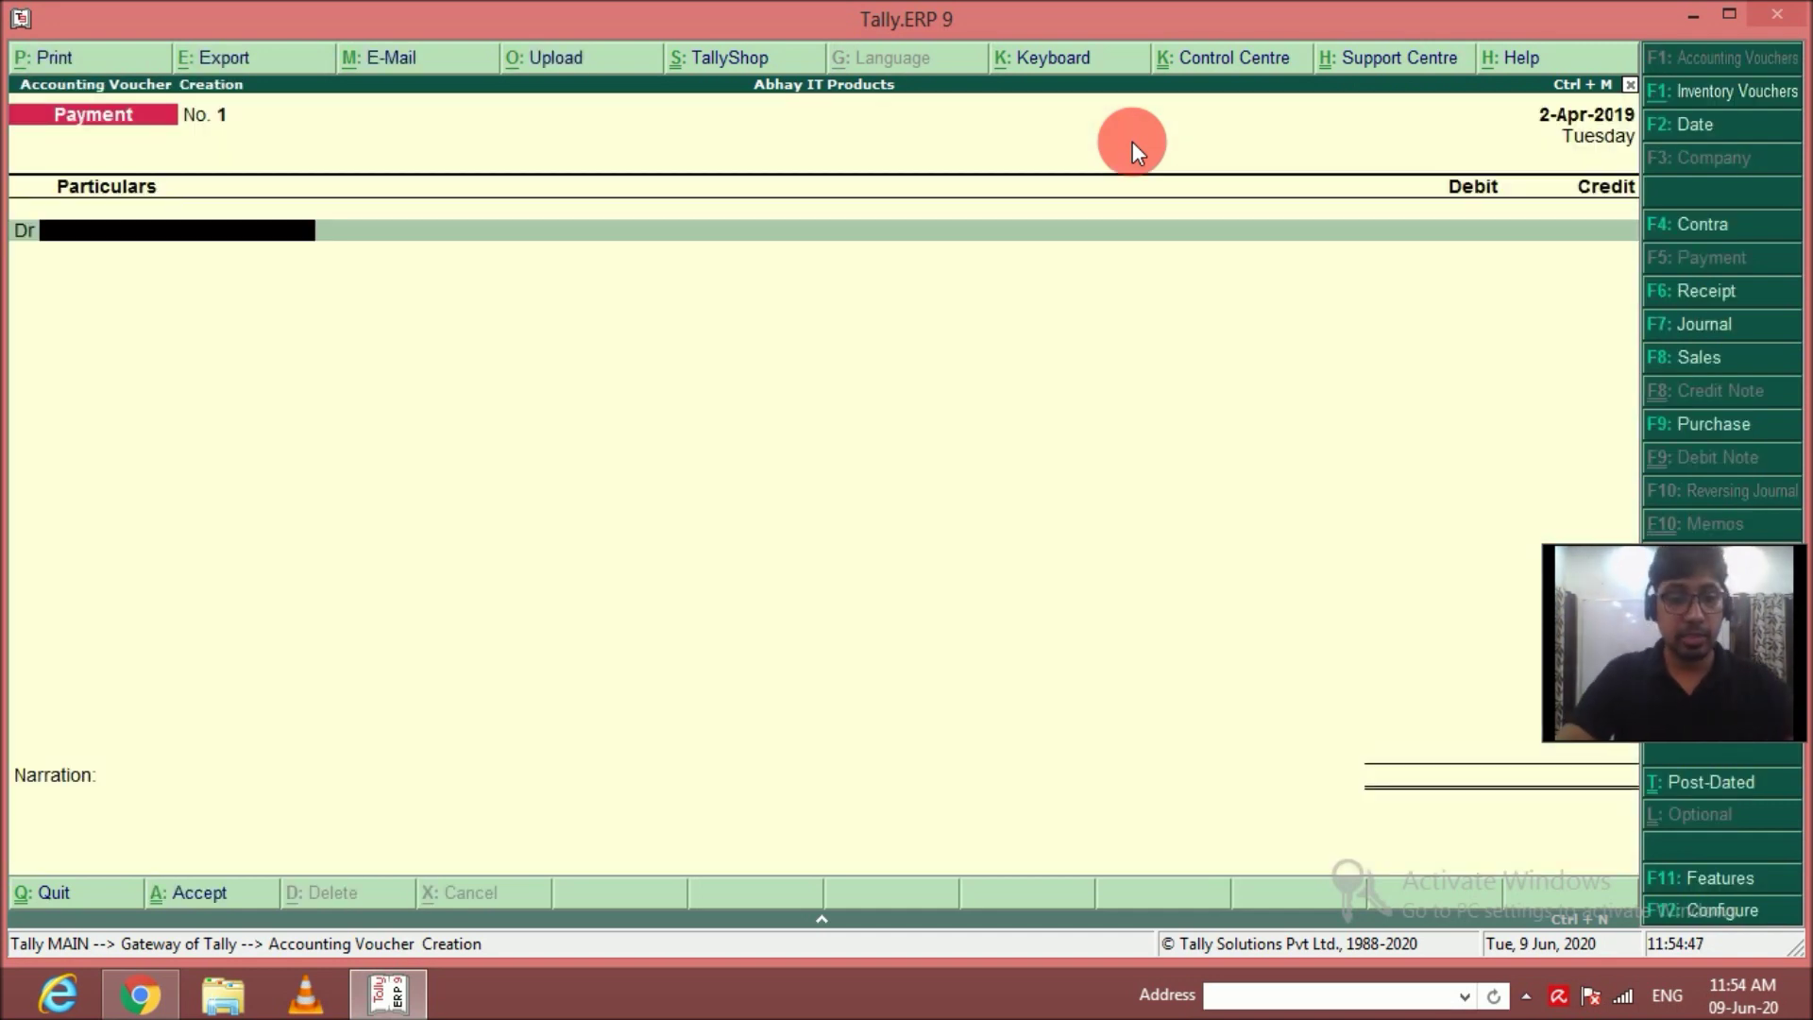
key("F4")
key("F8")
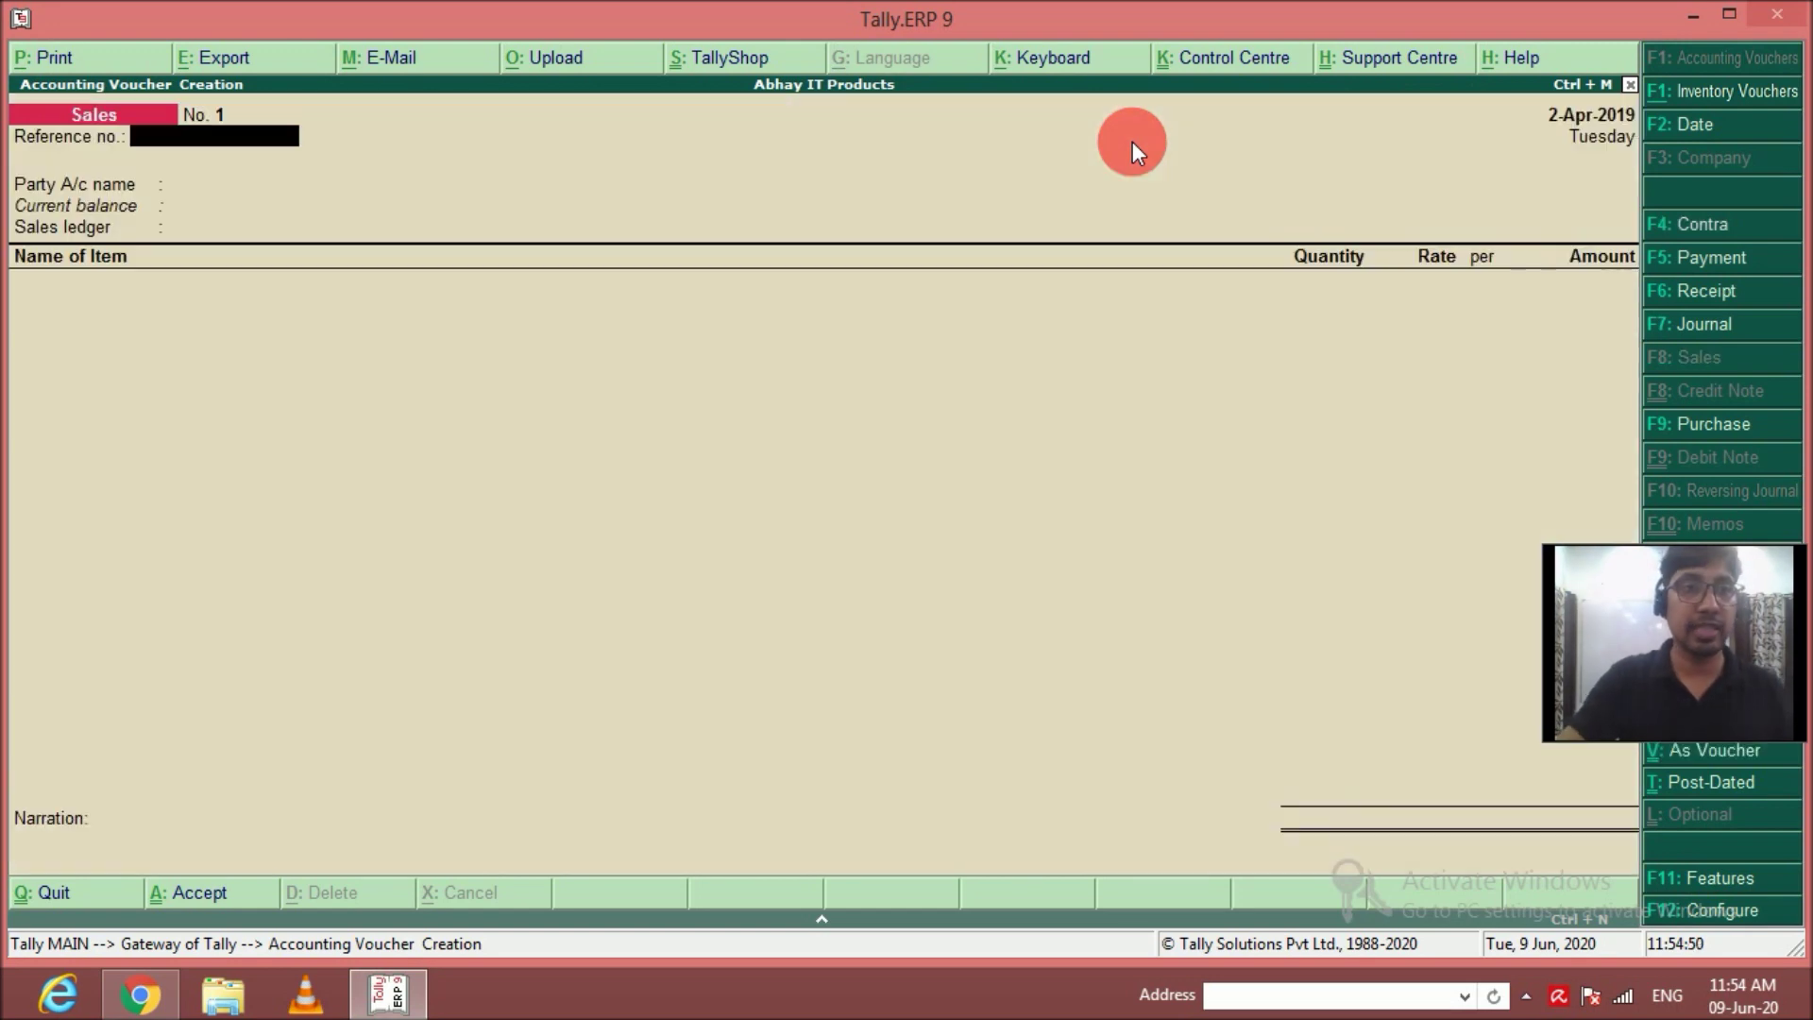
Leave the reference number blank, set Bank A\c as the party account and accept its despatch, order and buyer details unchanged.
key("Return")
key("Return")
key("Escape")
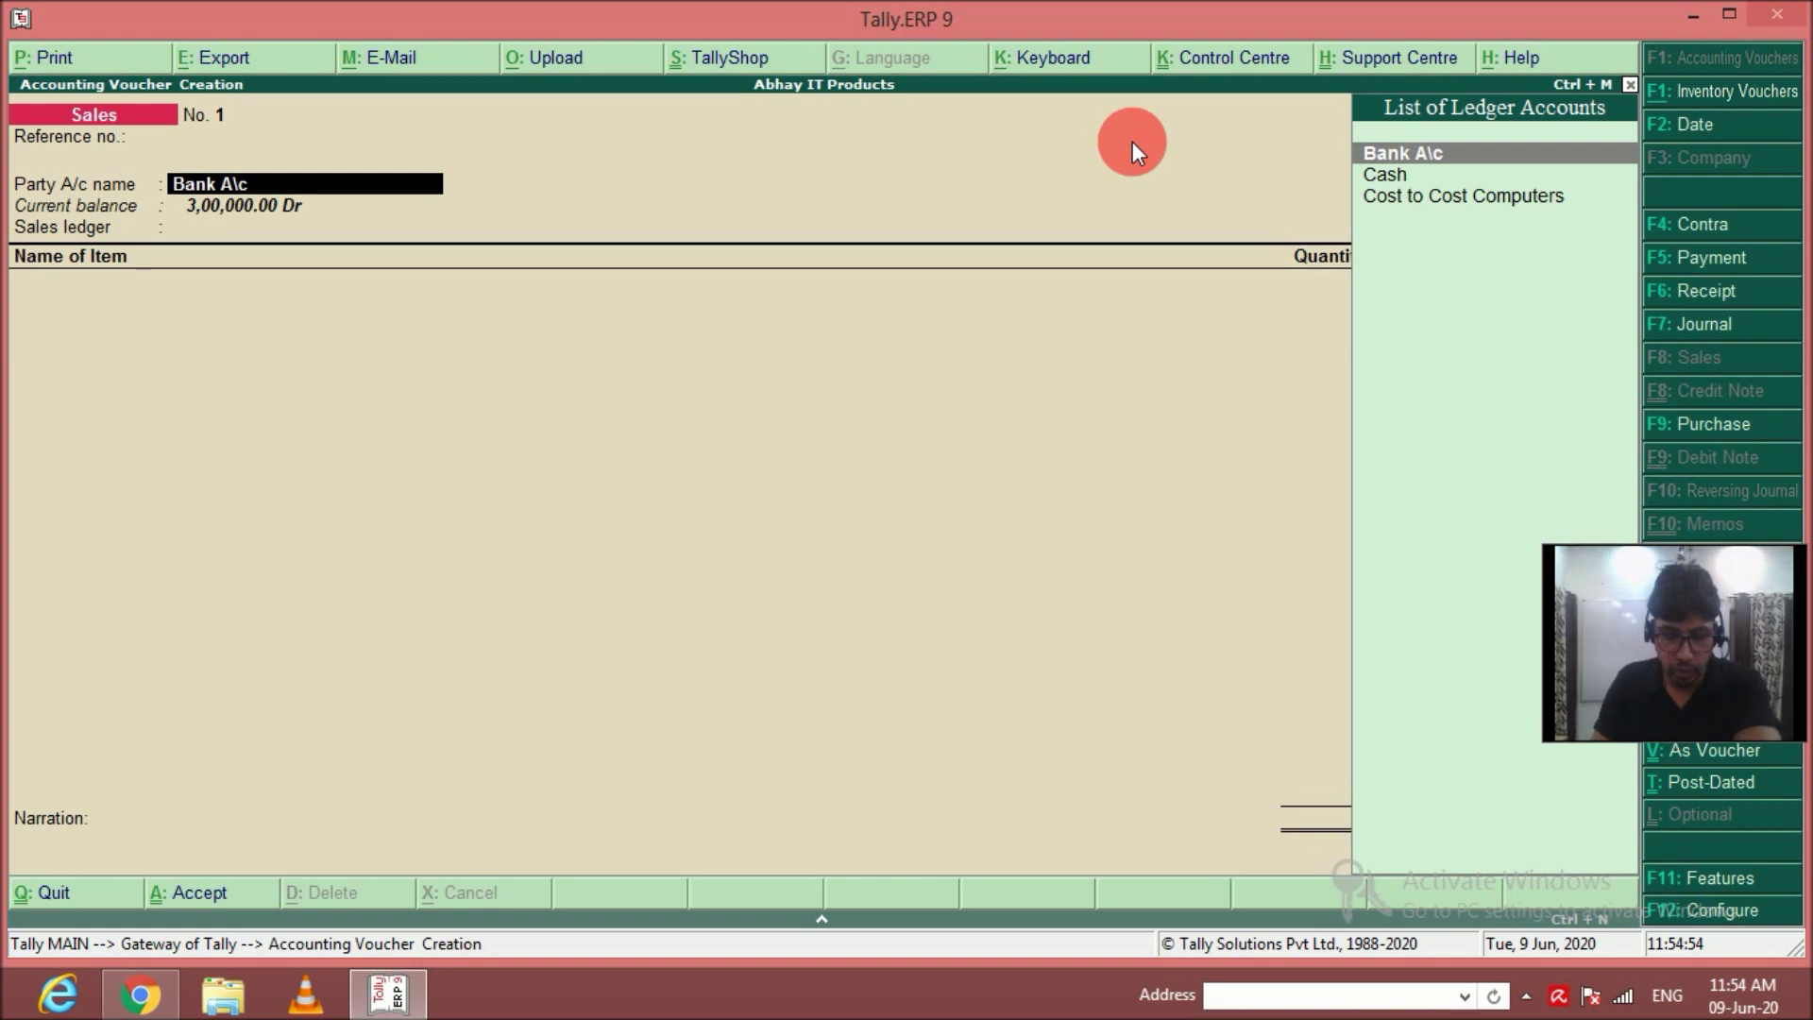
key("Return")
key("Return")
key("Return")
key("Return")
key("Return")
key("Return")
key("Return")
key("Return")
key("Return")
key("Return")
key("Return")
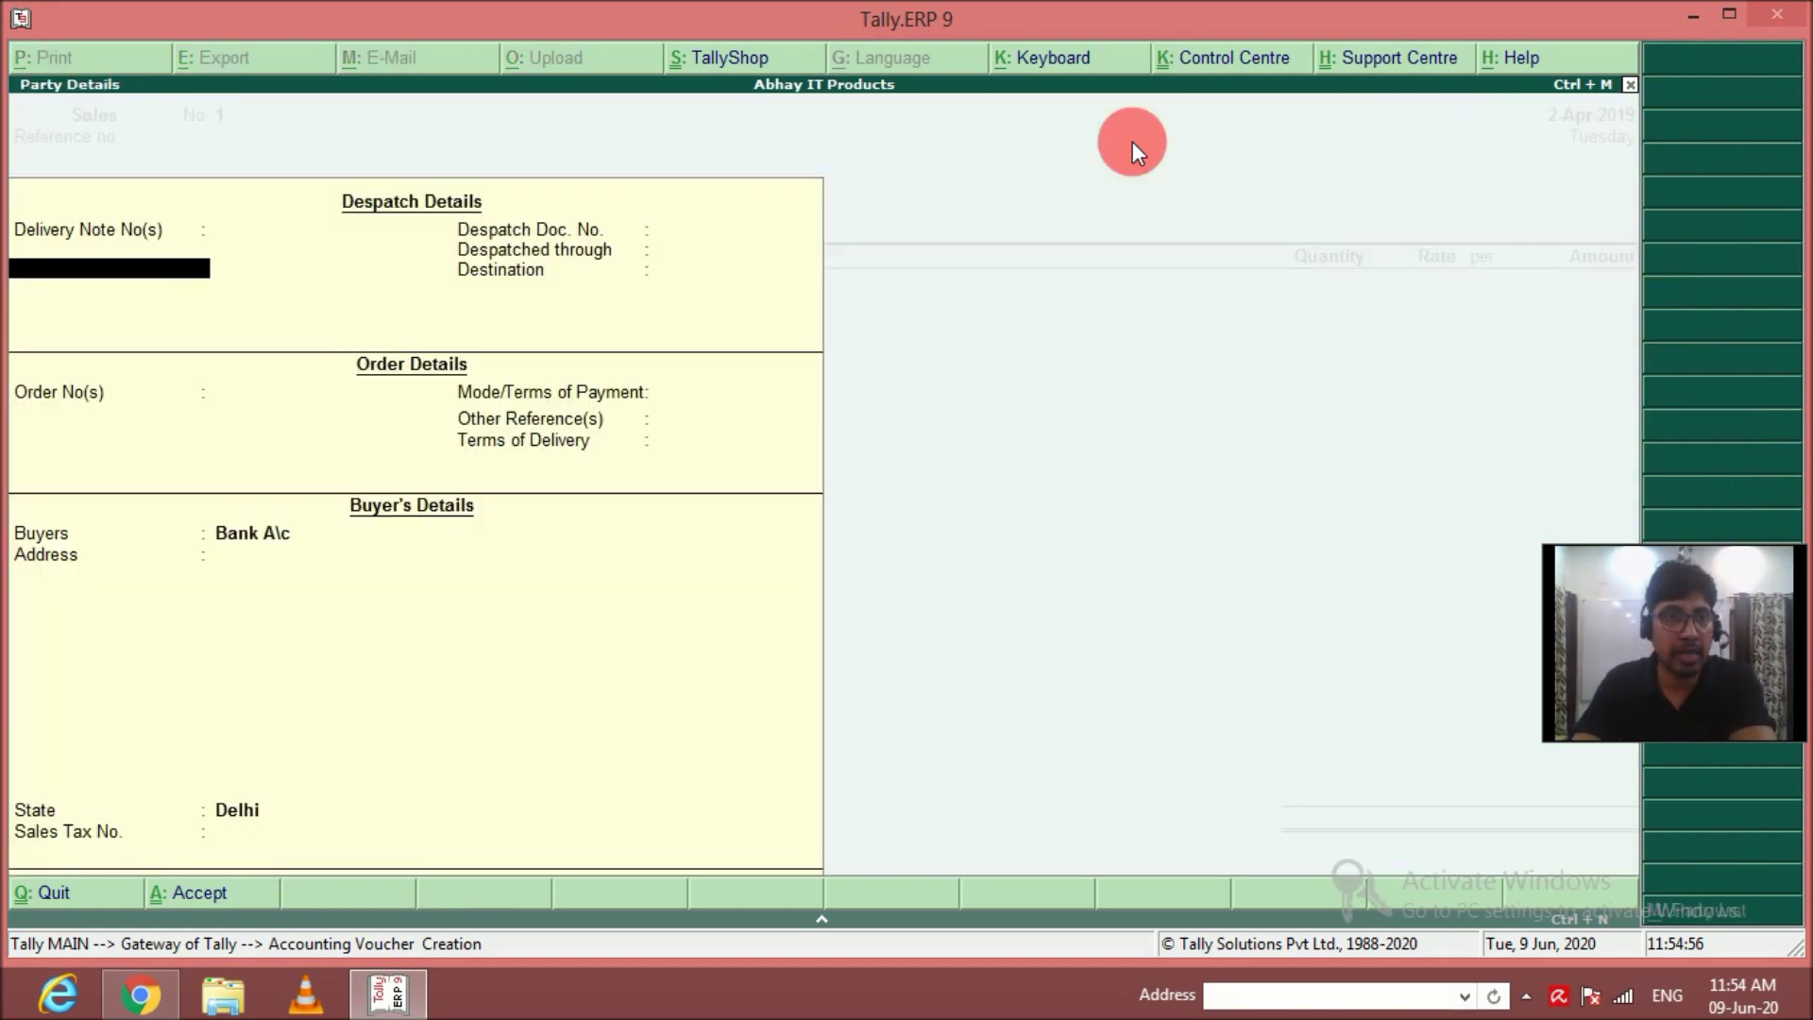
key("Return")
key("Return")
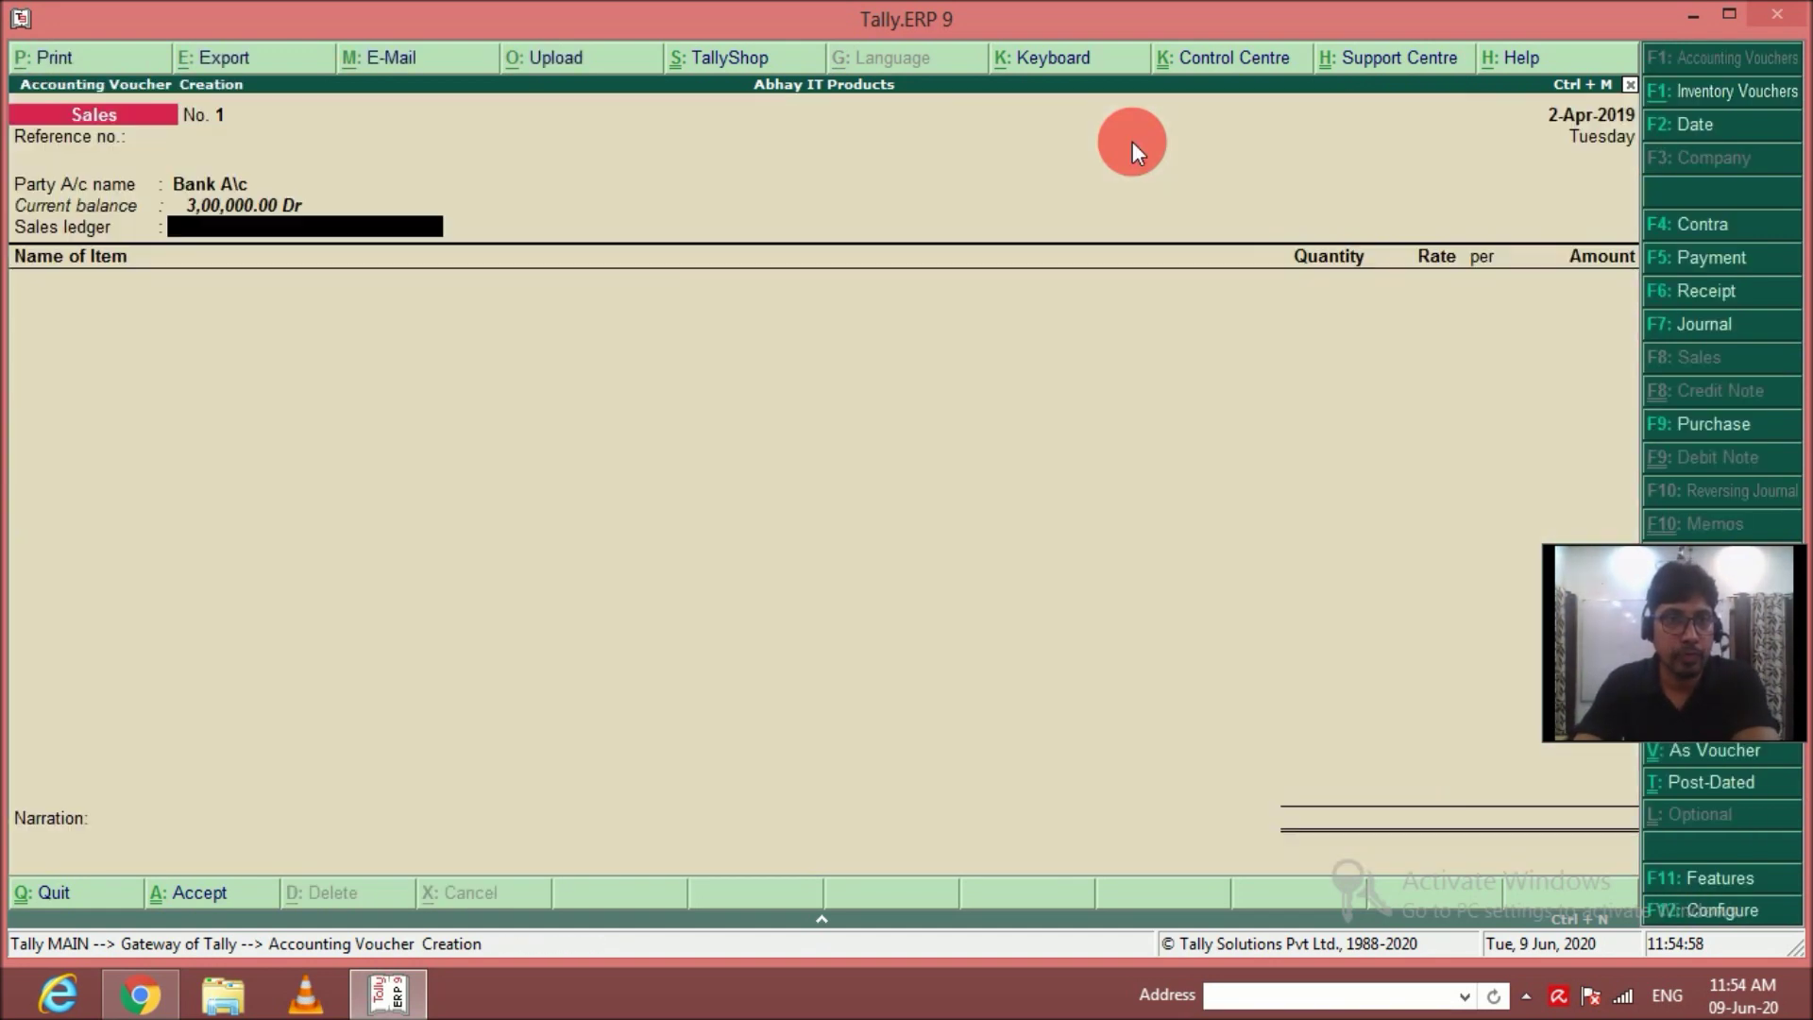
Create a ledger named Sales under Sales Accounts and use it as the voucher's sales ledger.
key("alt+c")
type("Sales")
key("Return")
type("Sales")
key("Return")
key("Return")
key("Return")
key("Return")
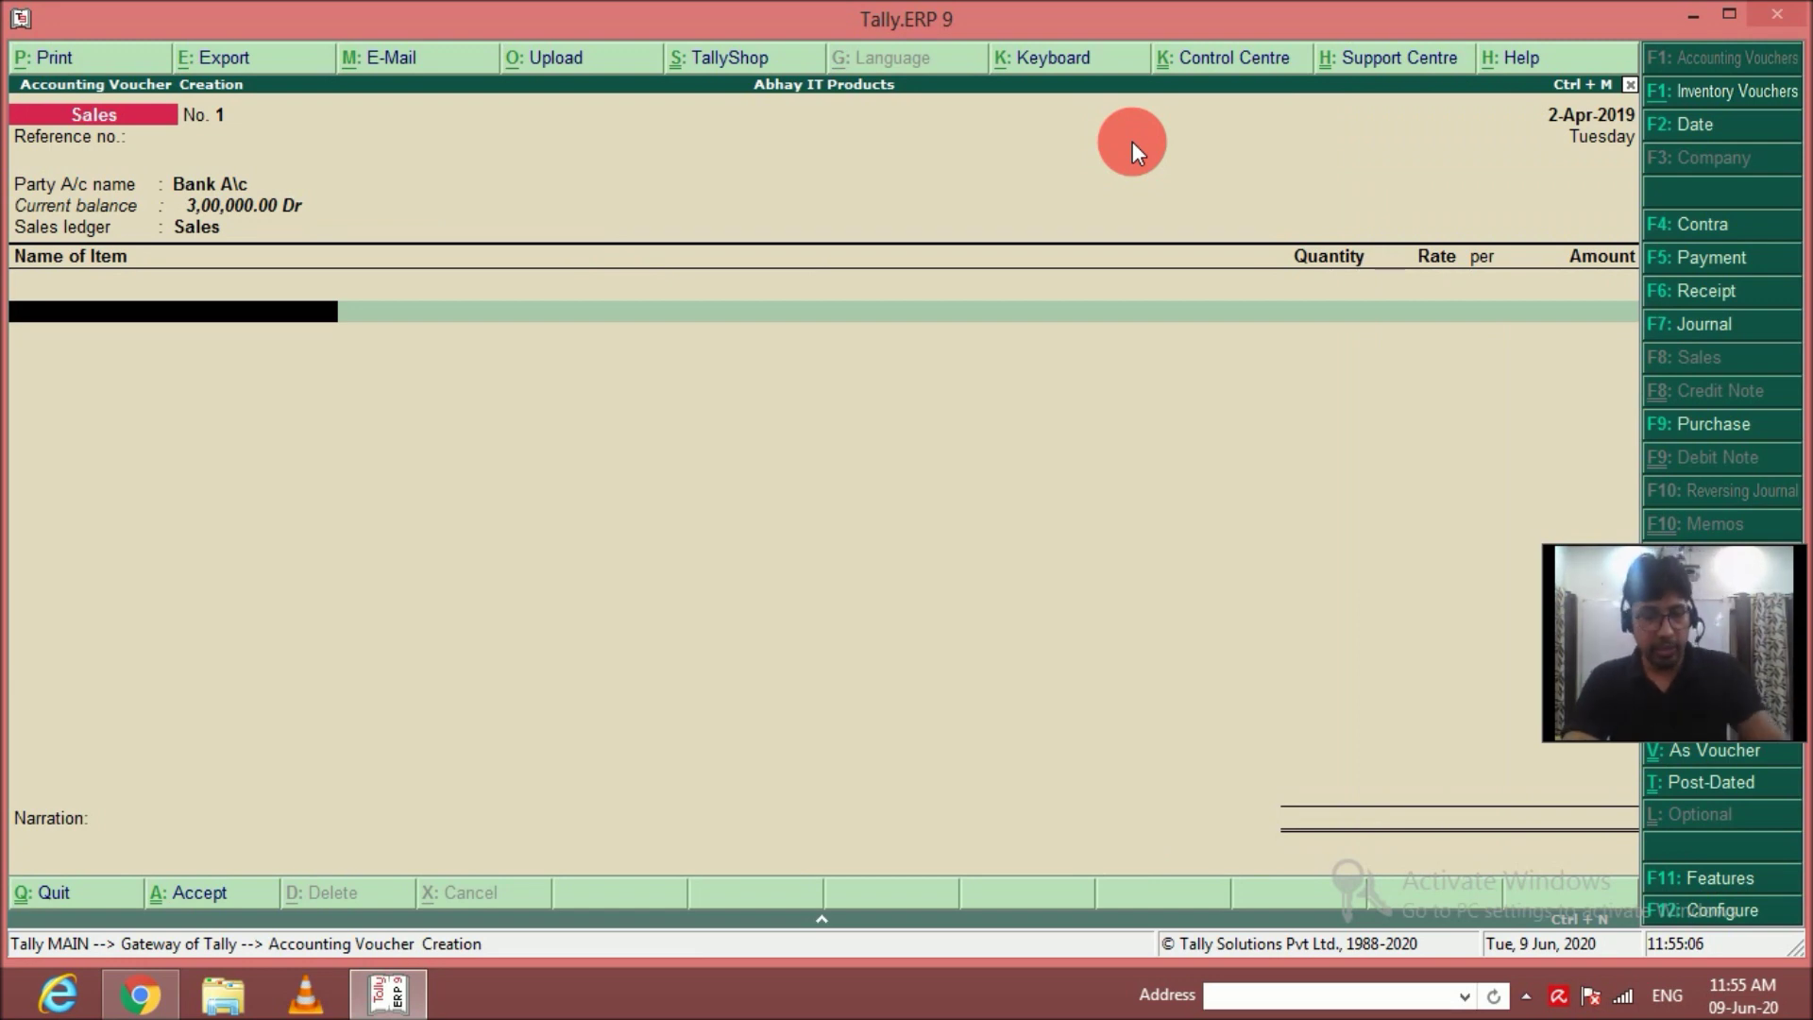
Add Computers to the sales voucher with a quantity of 4 and a rate of 25000.
type("C")
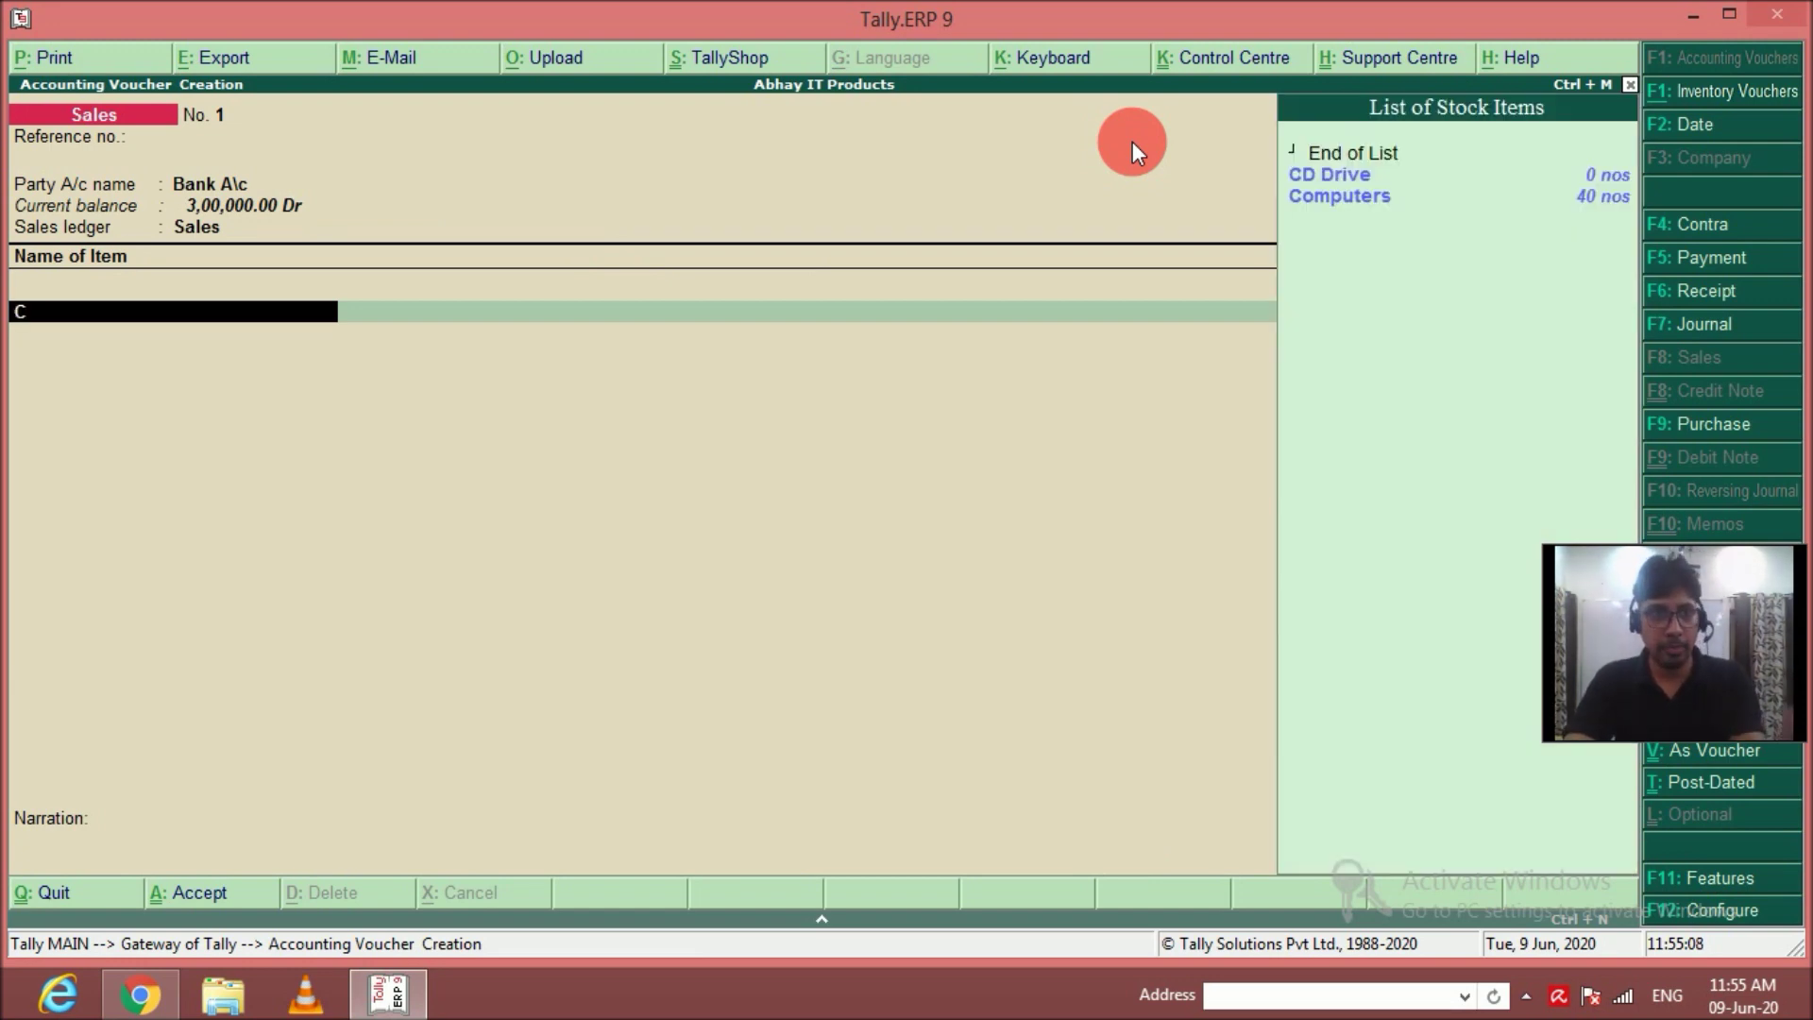
key("Down")
key("Down")
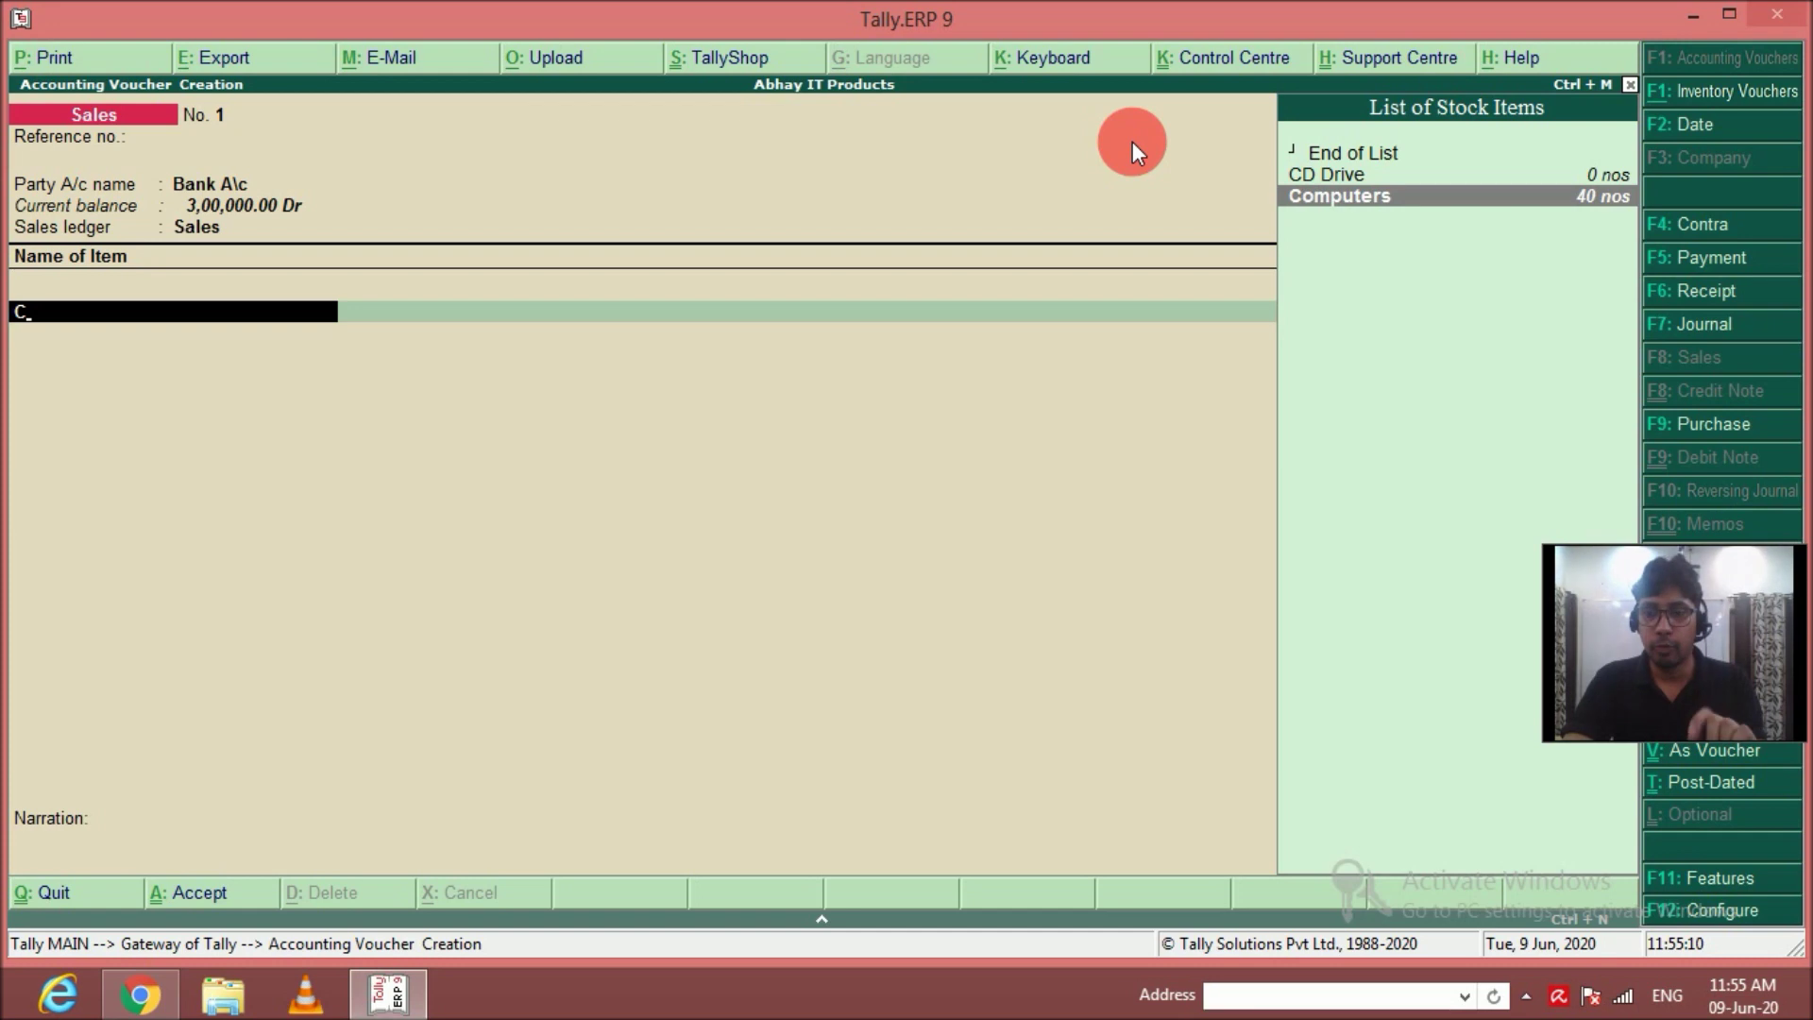
key("Return")
type("4")
key("Return")
type("25000")
key("Return")
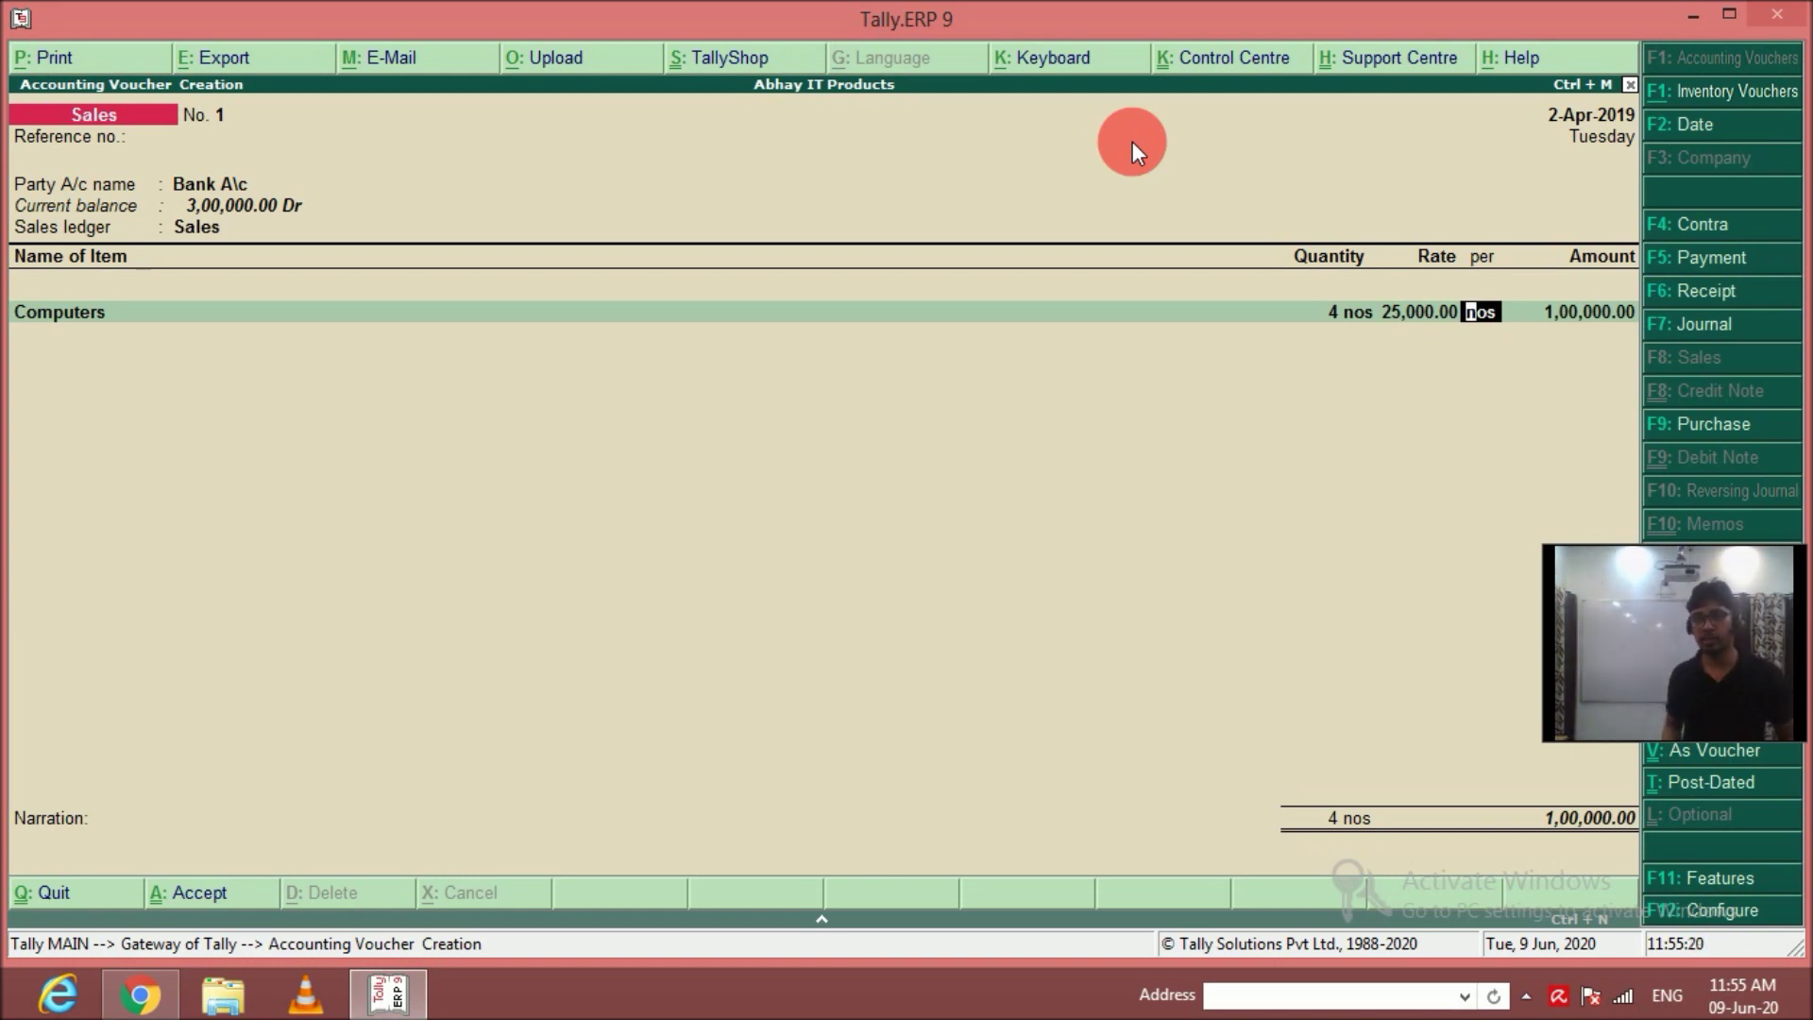
End the item list and accept the Cheque/DD bank allocation with the instrument number and bank left blank.
key("Return")
key("Return")
key("Return")
key("Return")
key("Return")
key("Return")
key("Return")
key("Return")
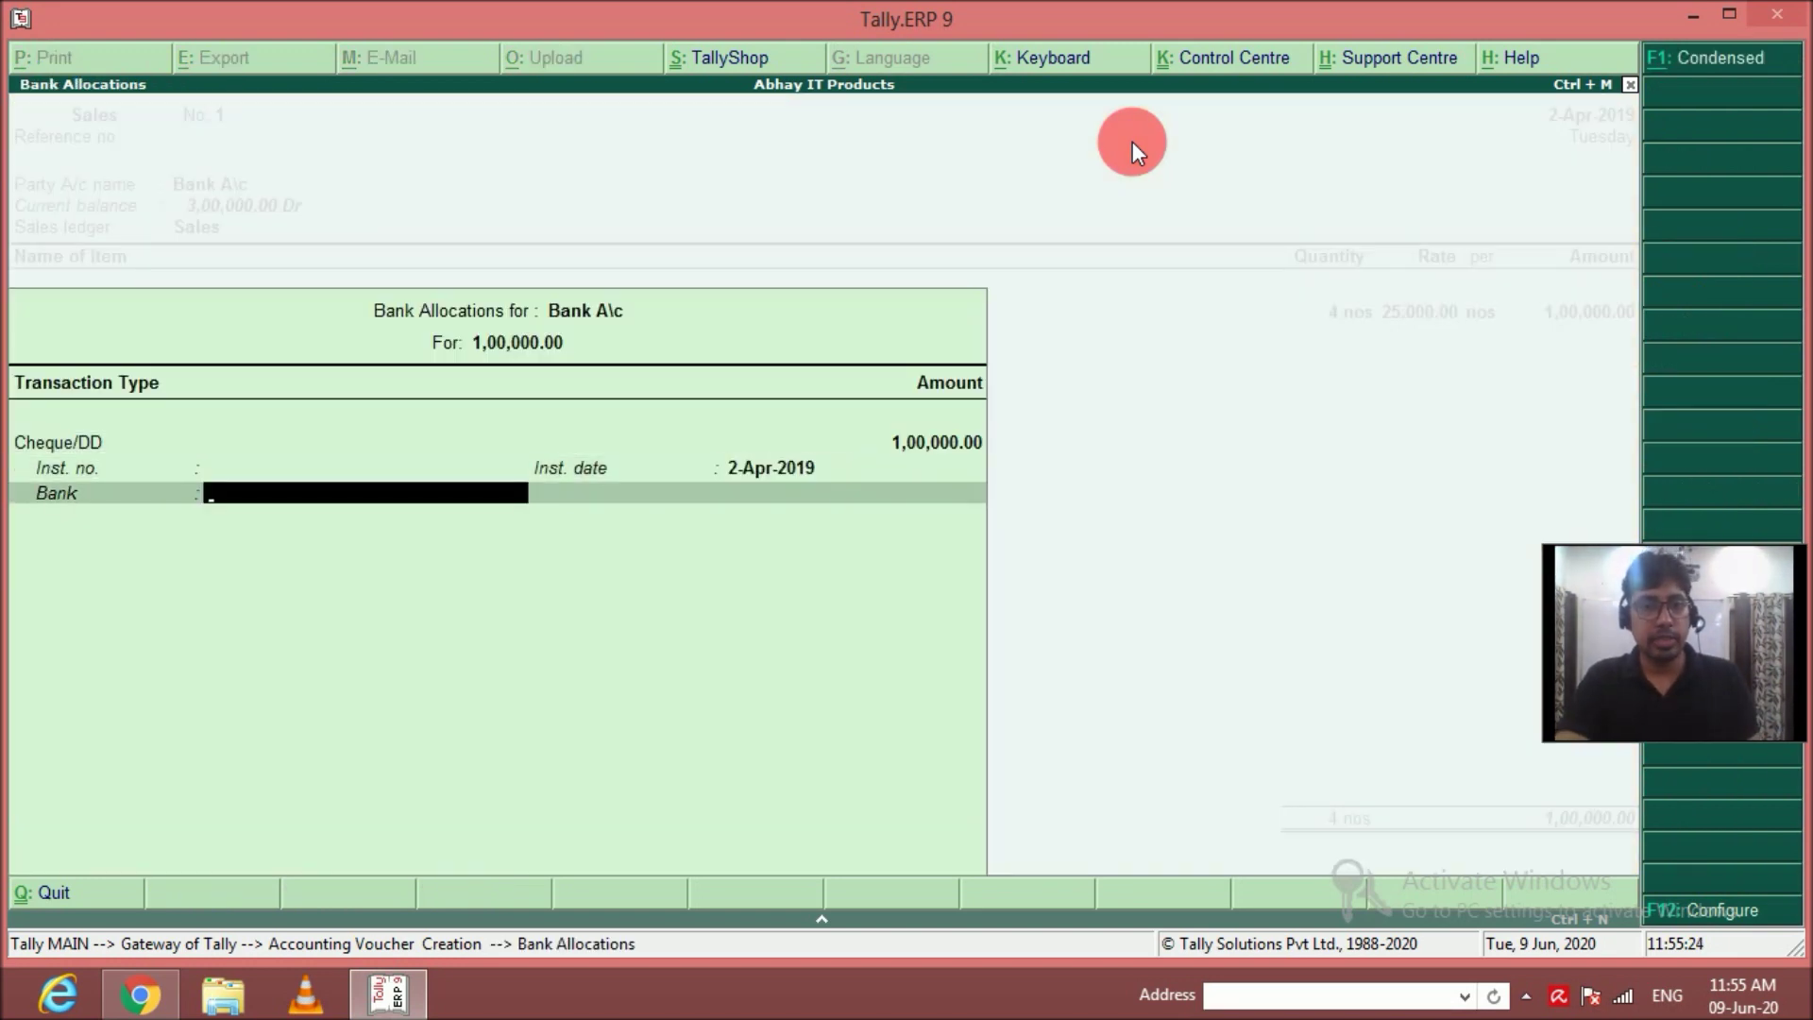
key("Return")
Enter the narration "For sales made to IACM" and save the sales voucher.
type("For")
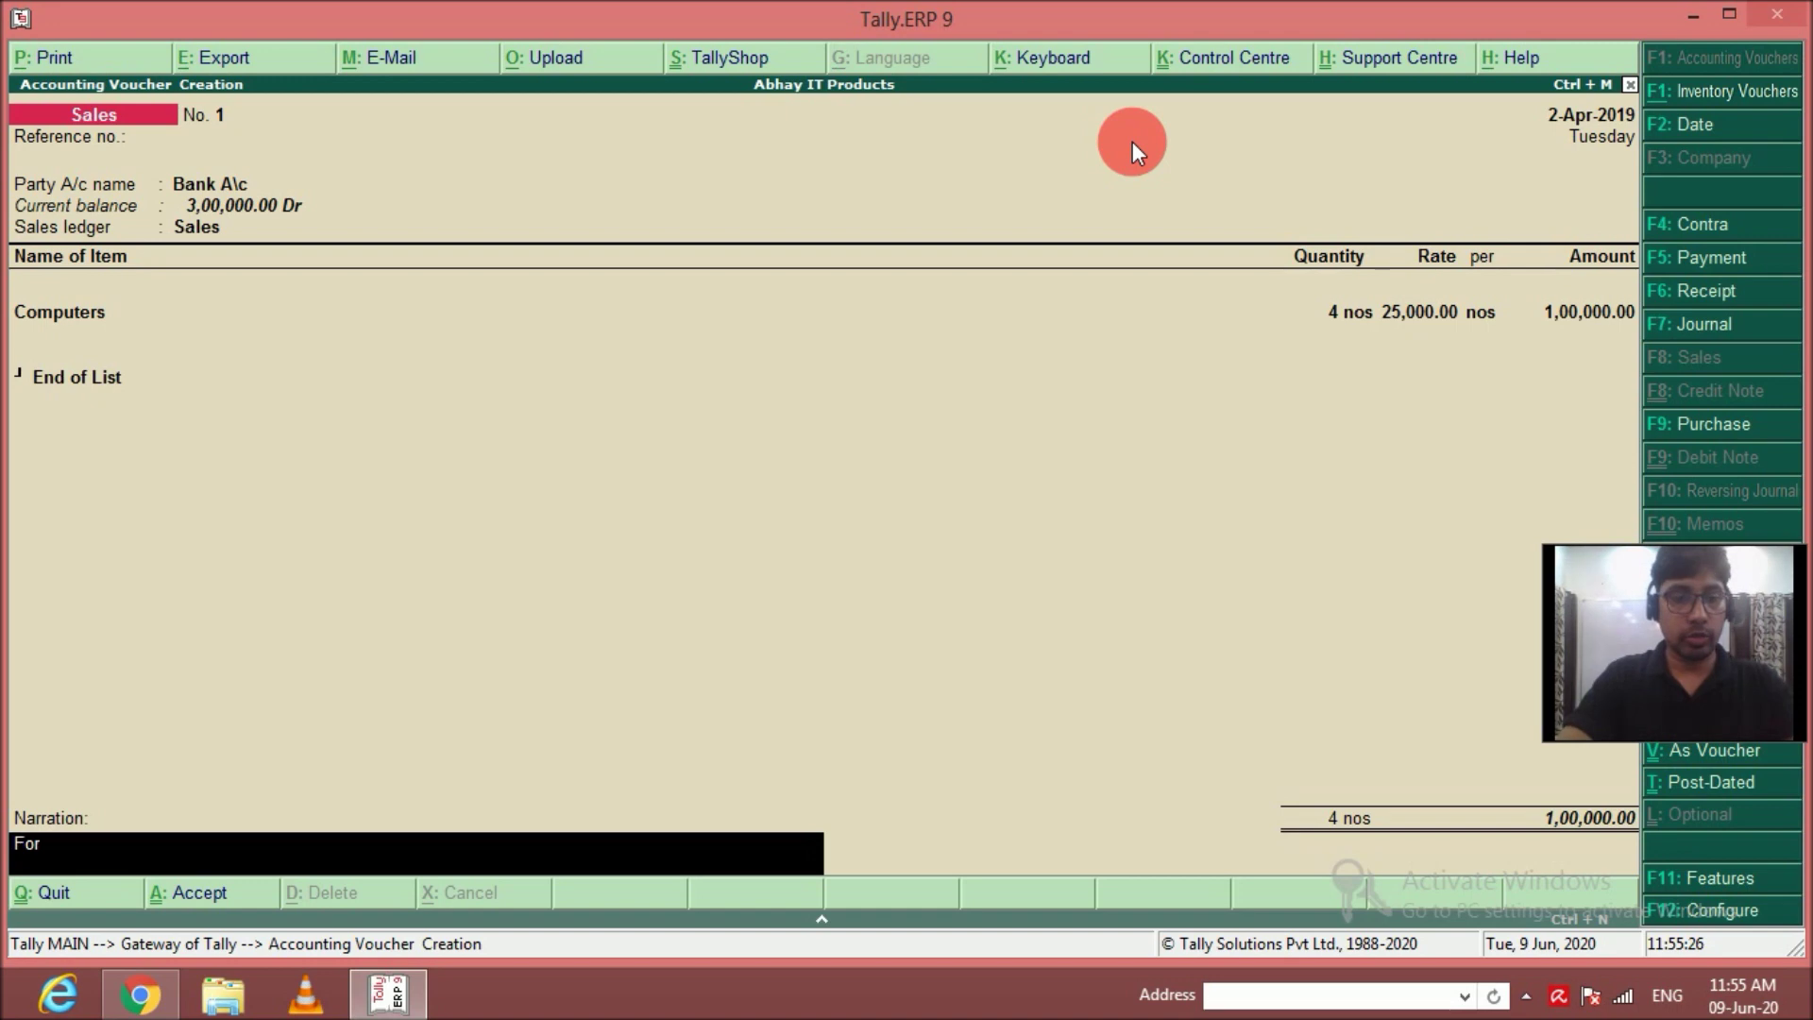
type(" sales made to IAC")
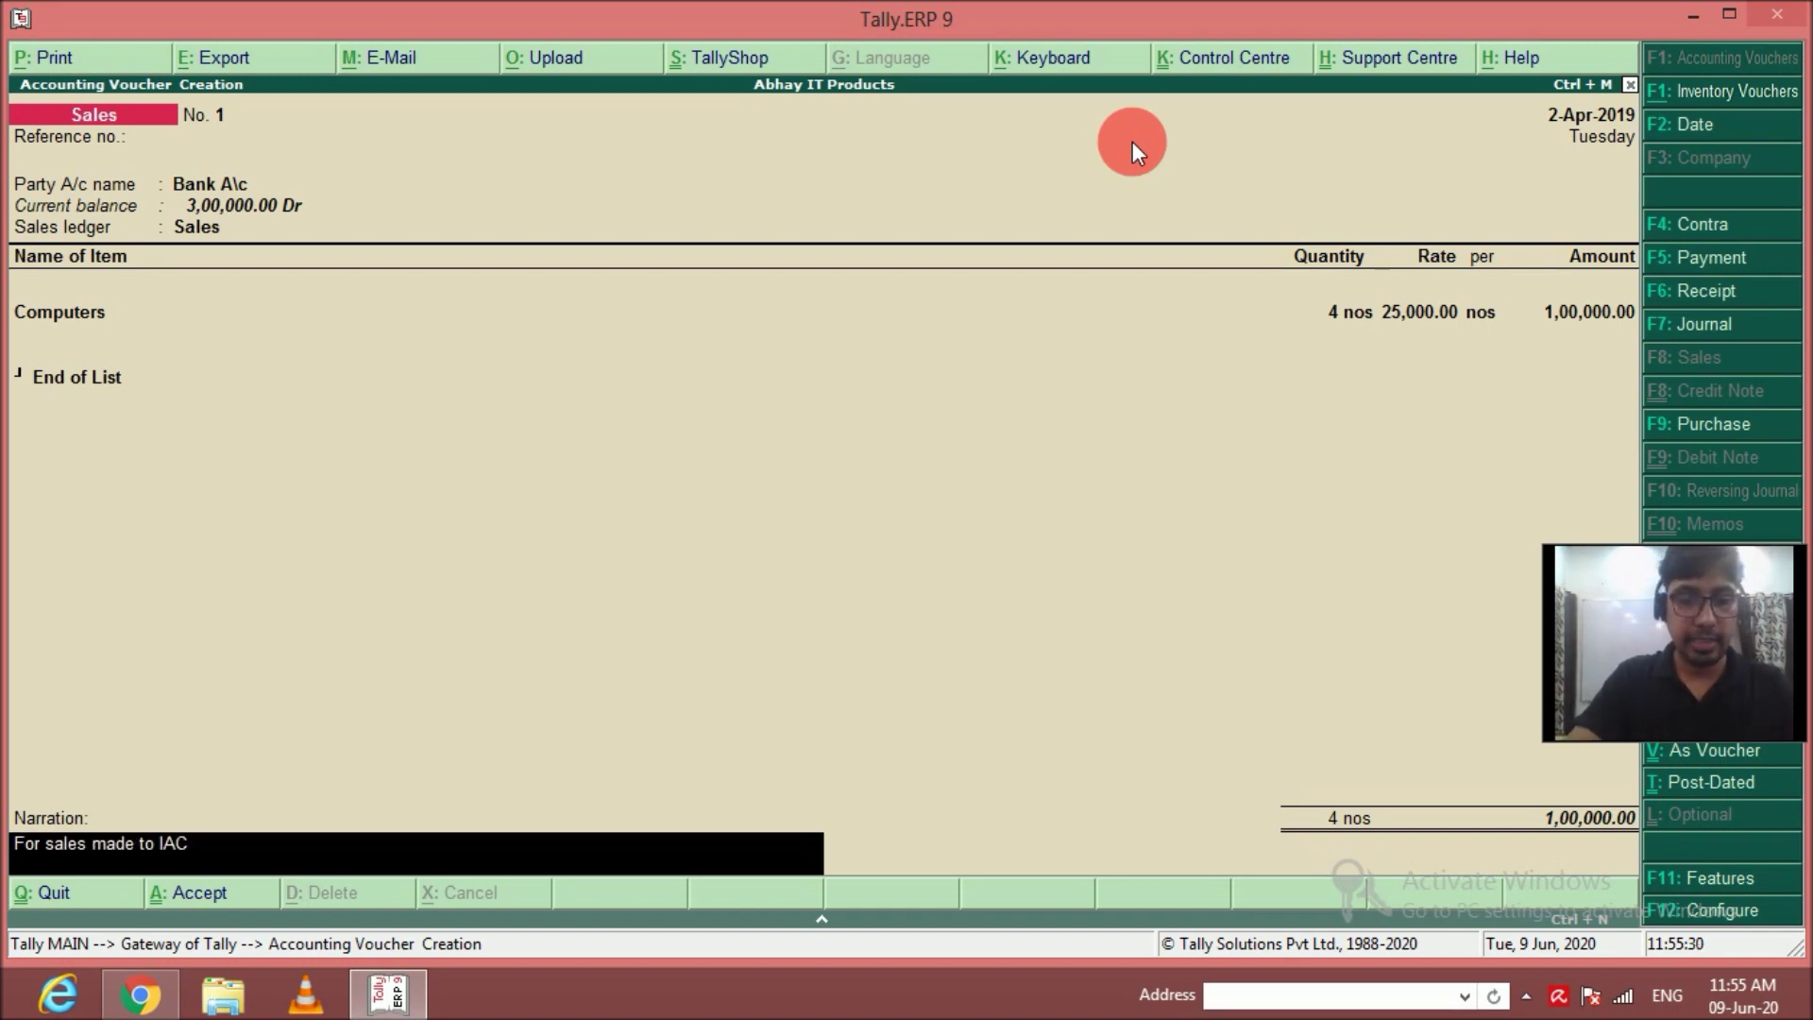
type("M")
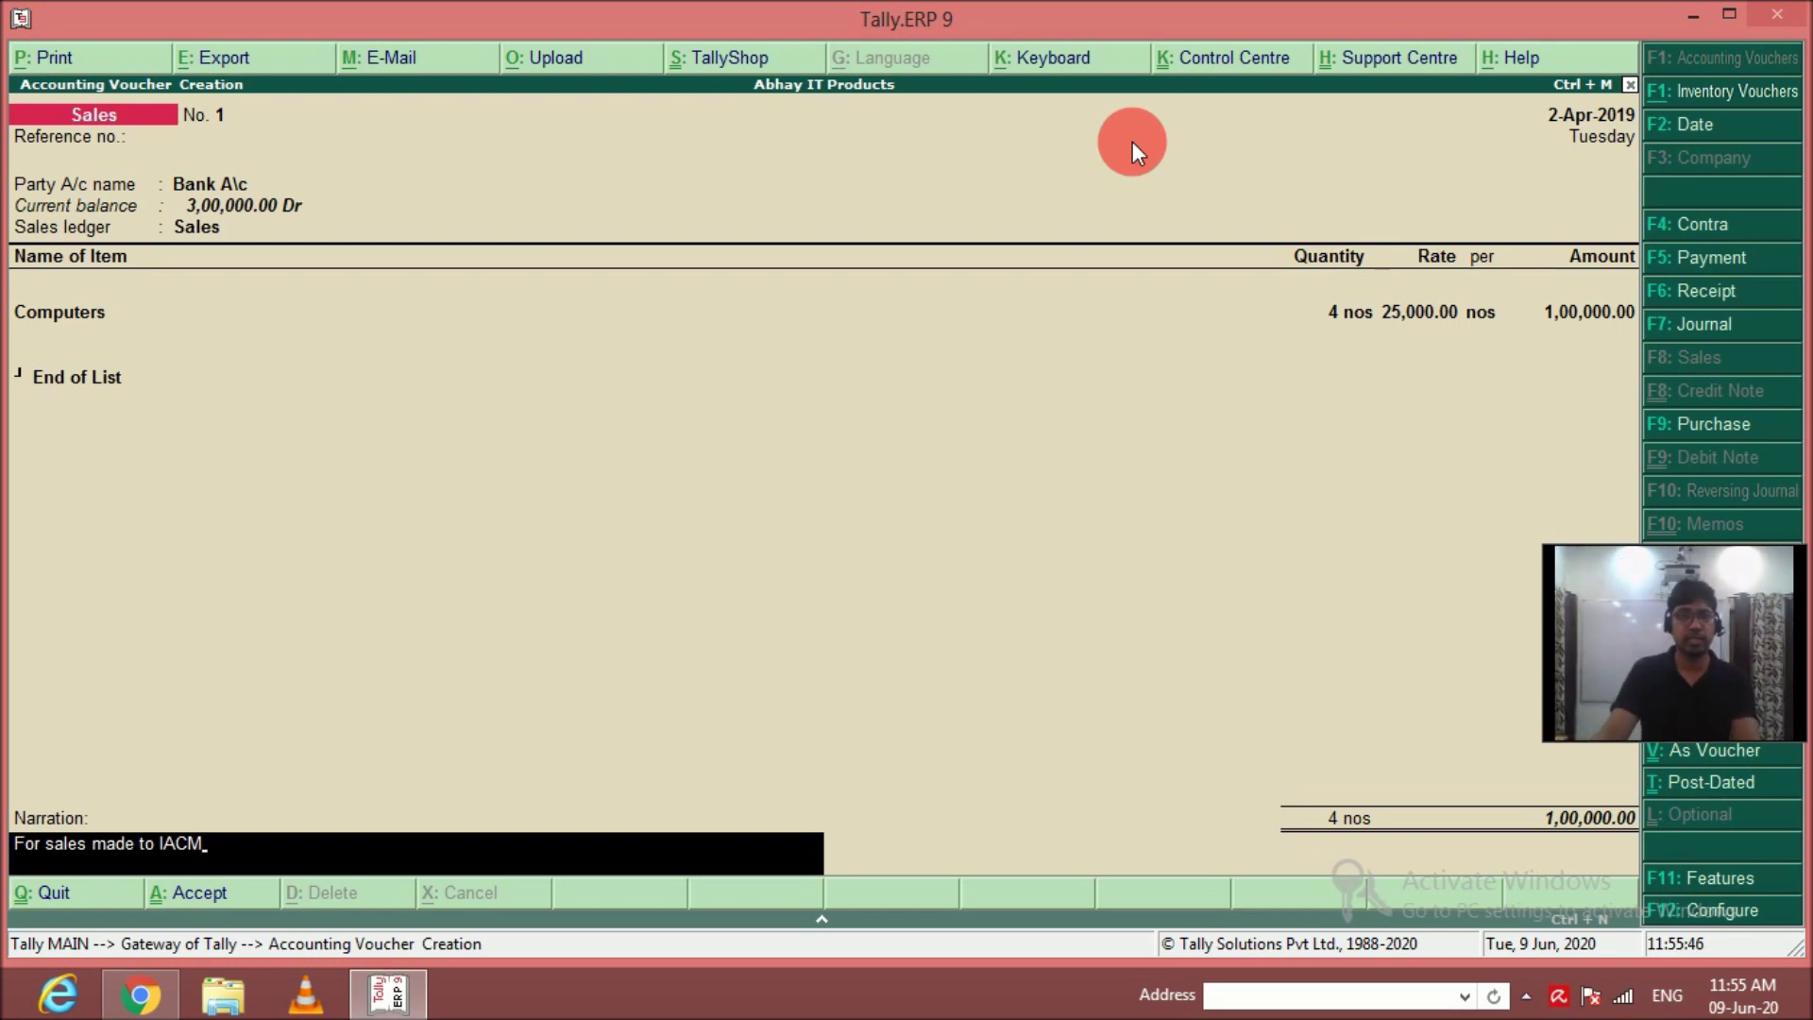
key("Return")
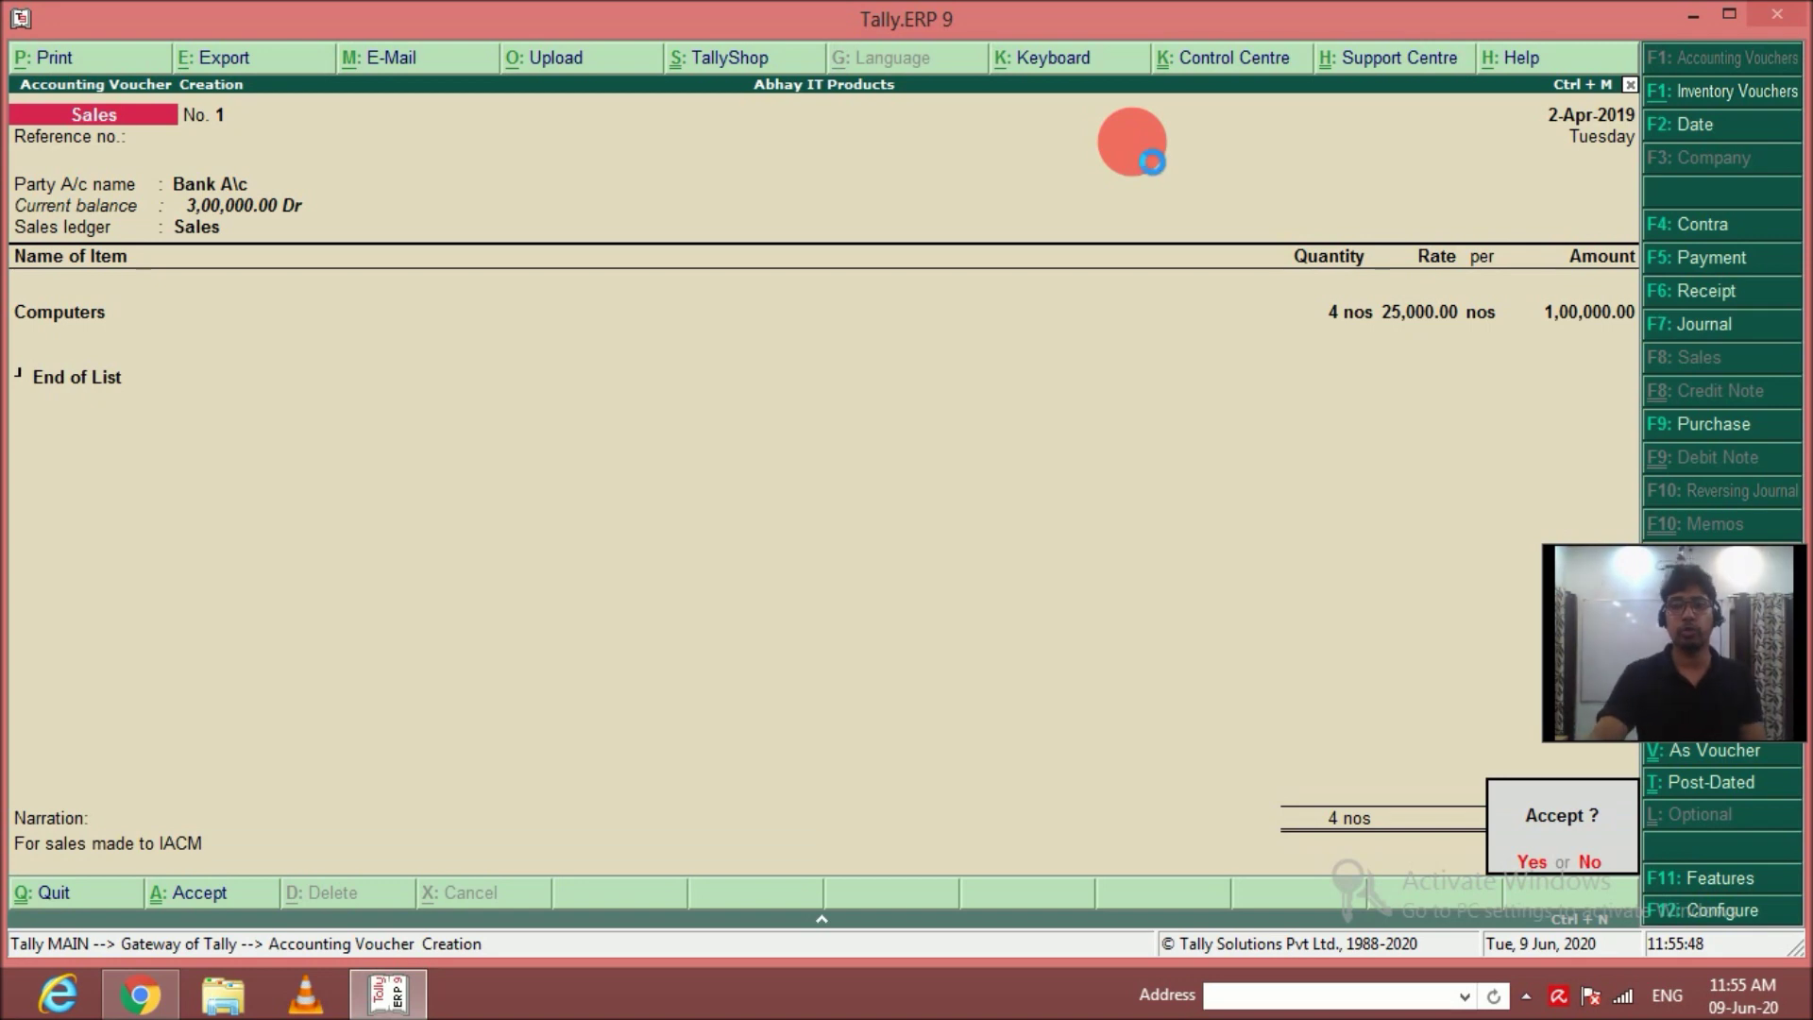
key("Return")
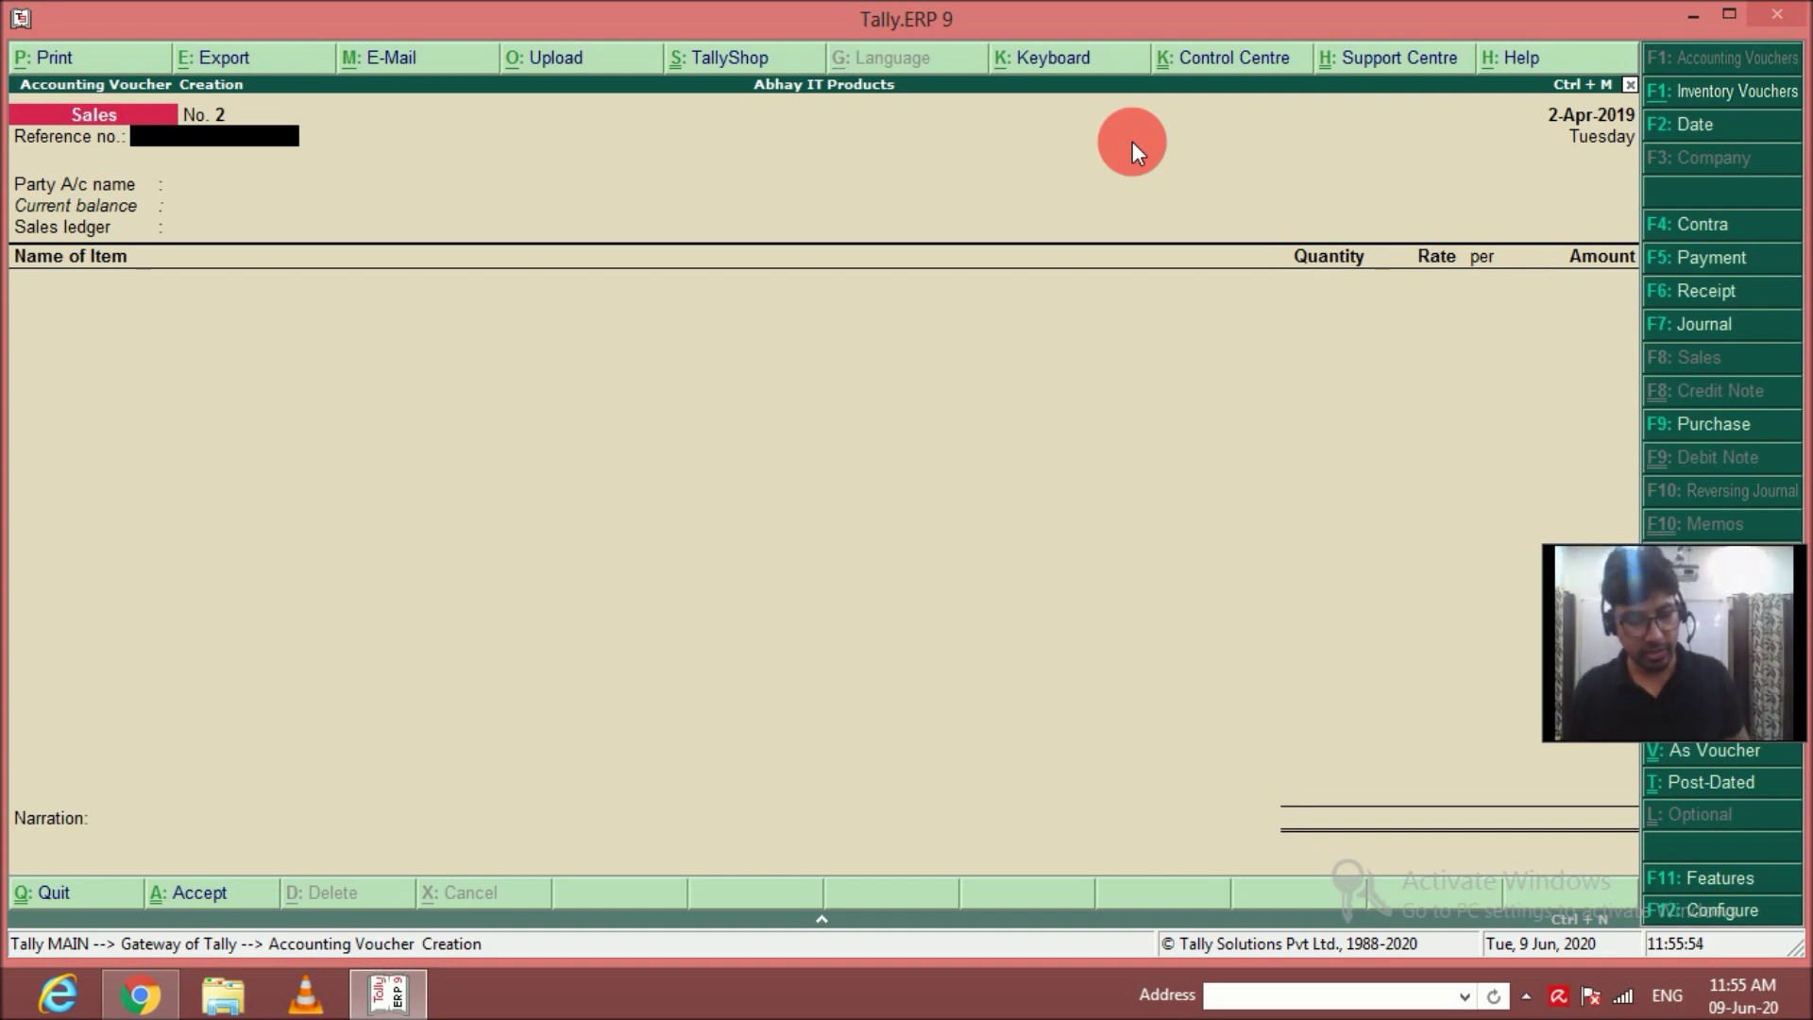
Set the date of the second sales voucher to 1-5-2019.
key("F2")
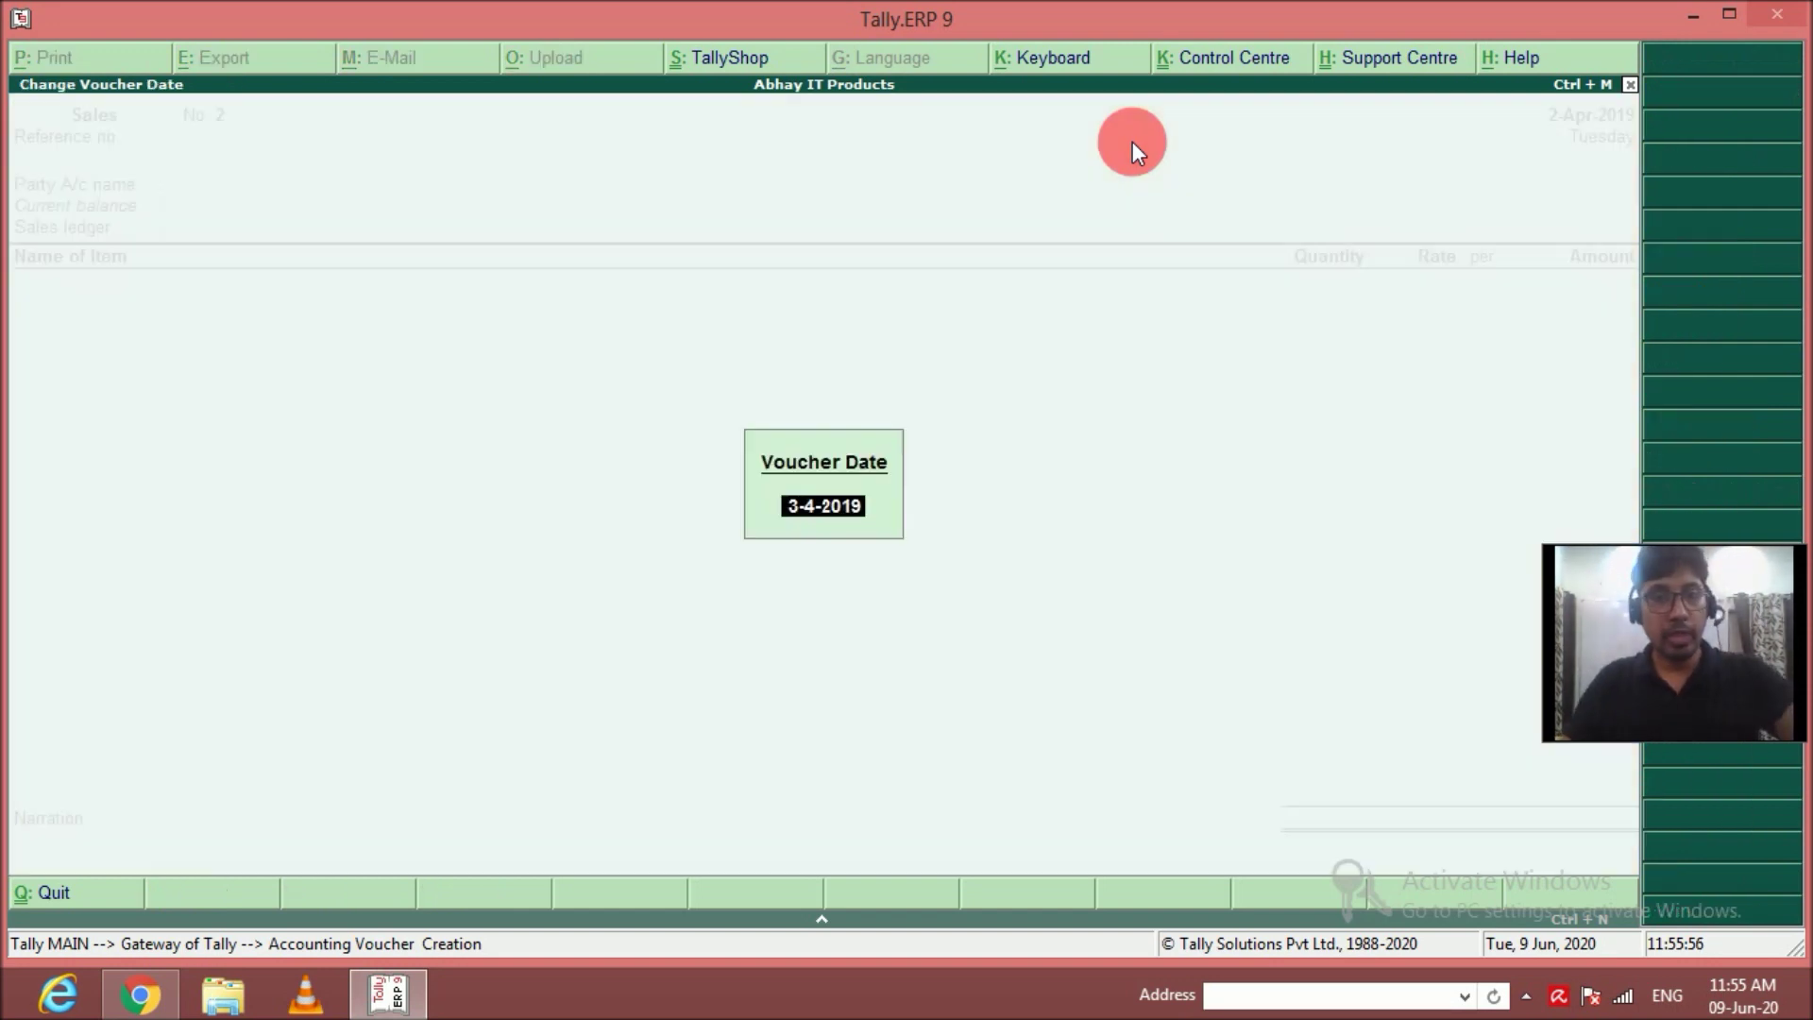
type("1-5")
key("Return")
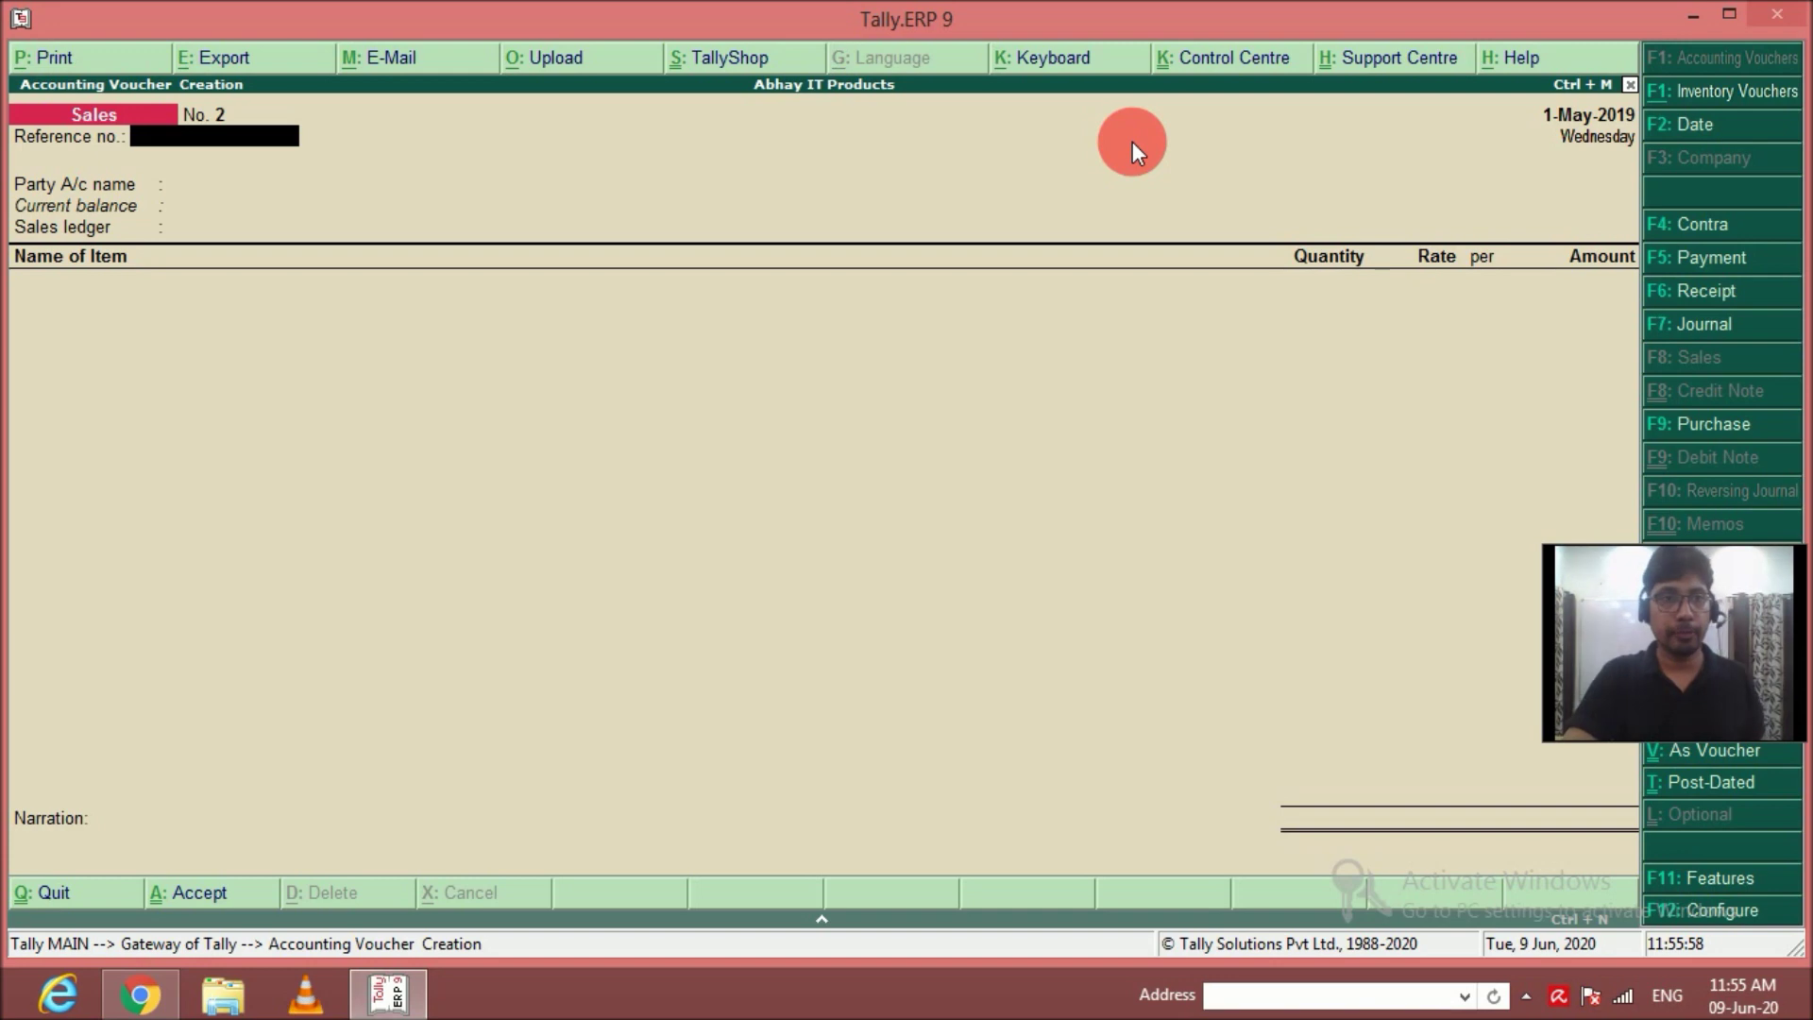
Create the party ledger St GIRI Public School under Sundry Debtors, leaving the voucher's reference number blank.
key("Return")
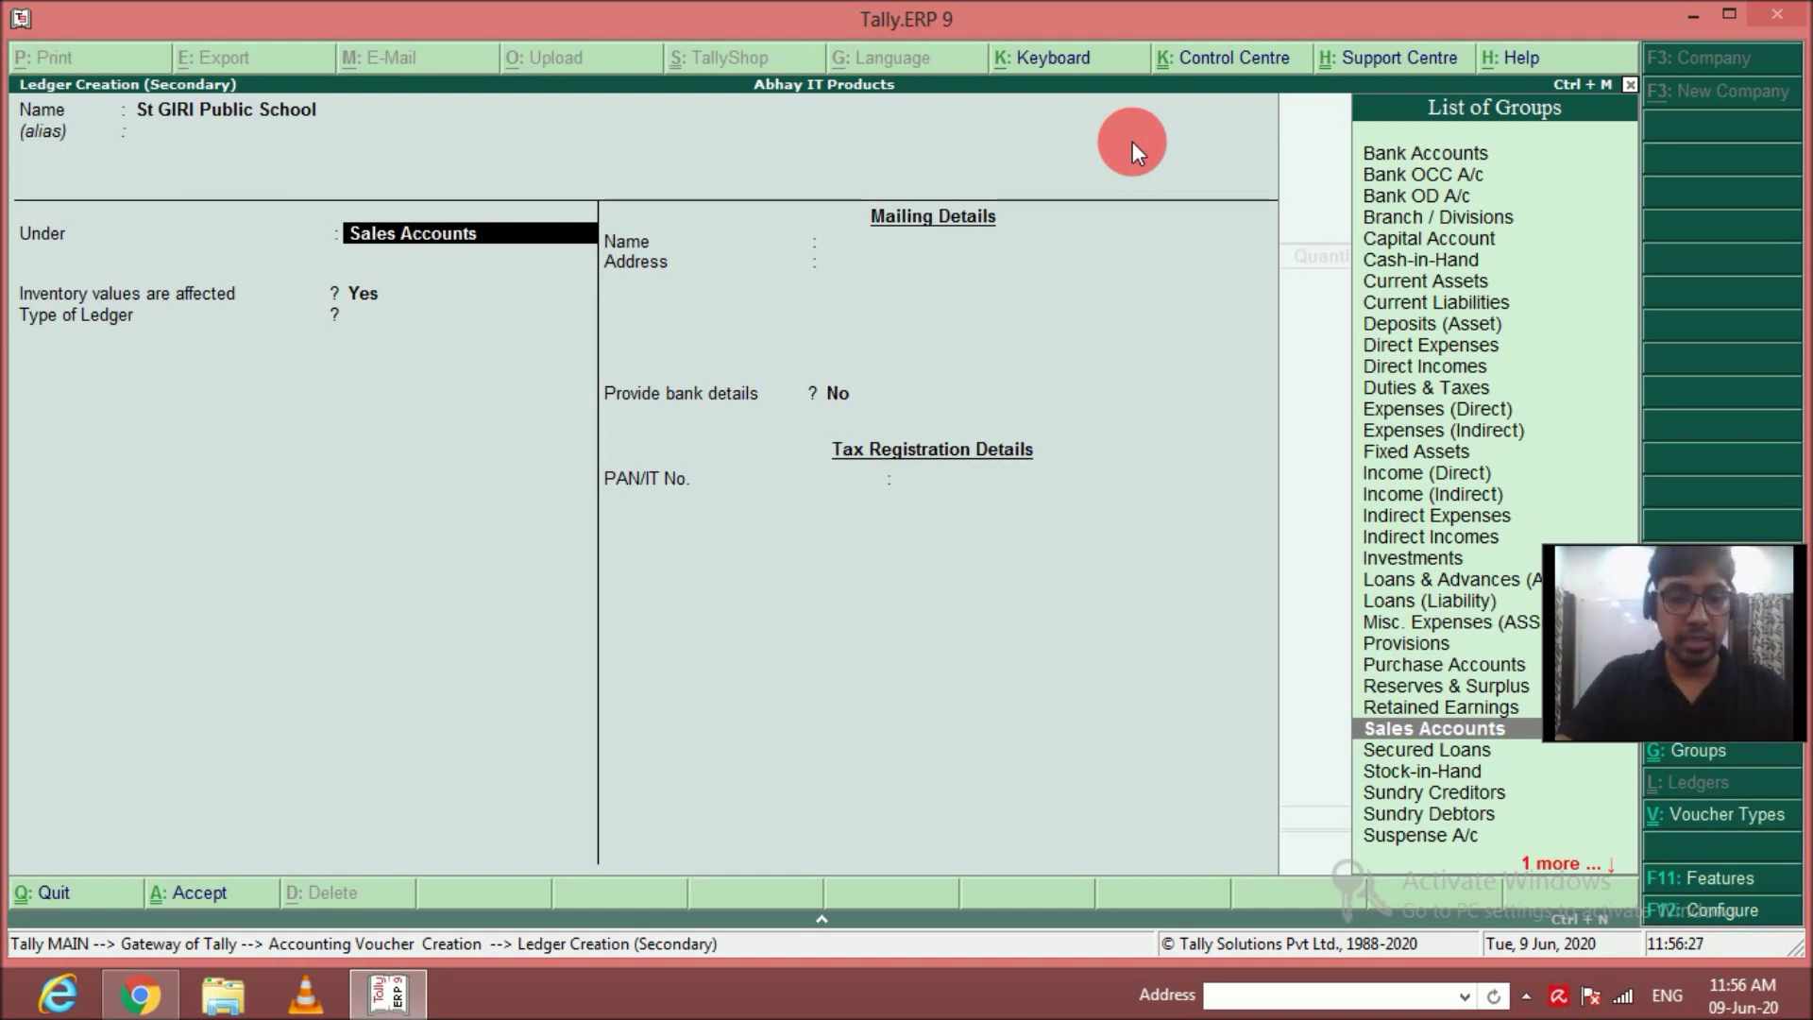
type("Sund")
key("Down")
key("Return")
type("y")
key("Return")
key("ctrl+a")
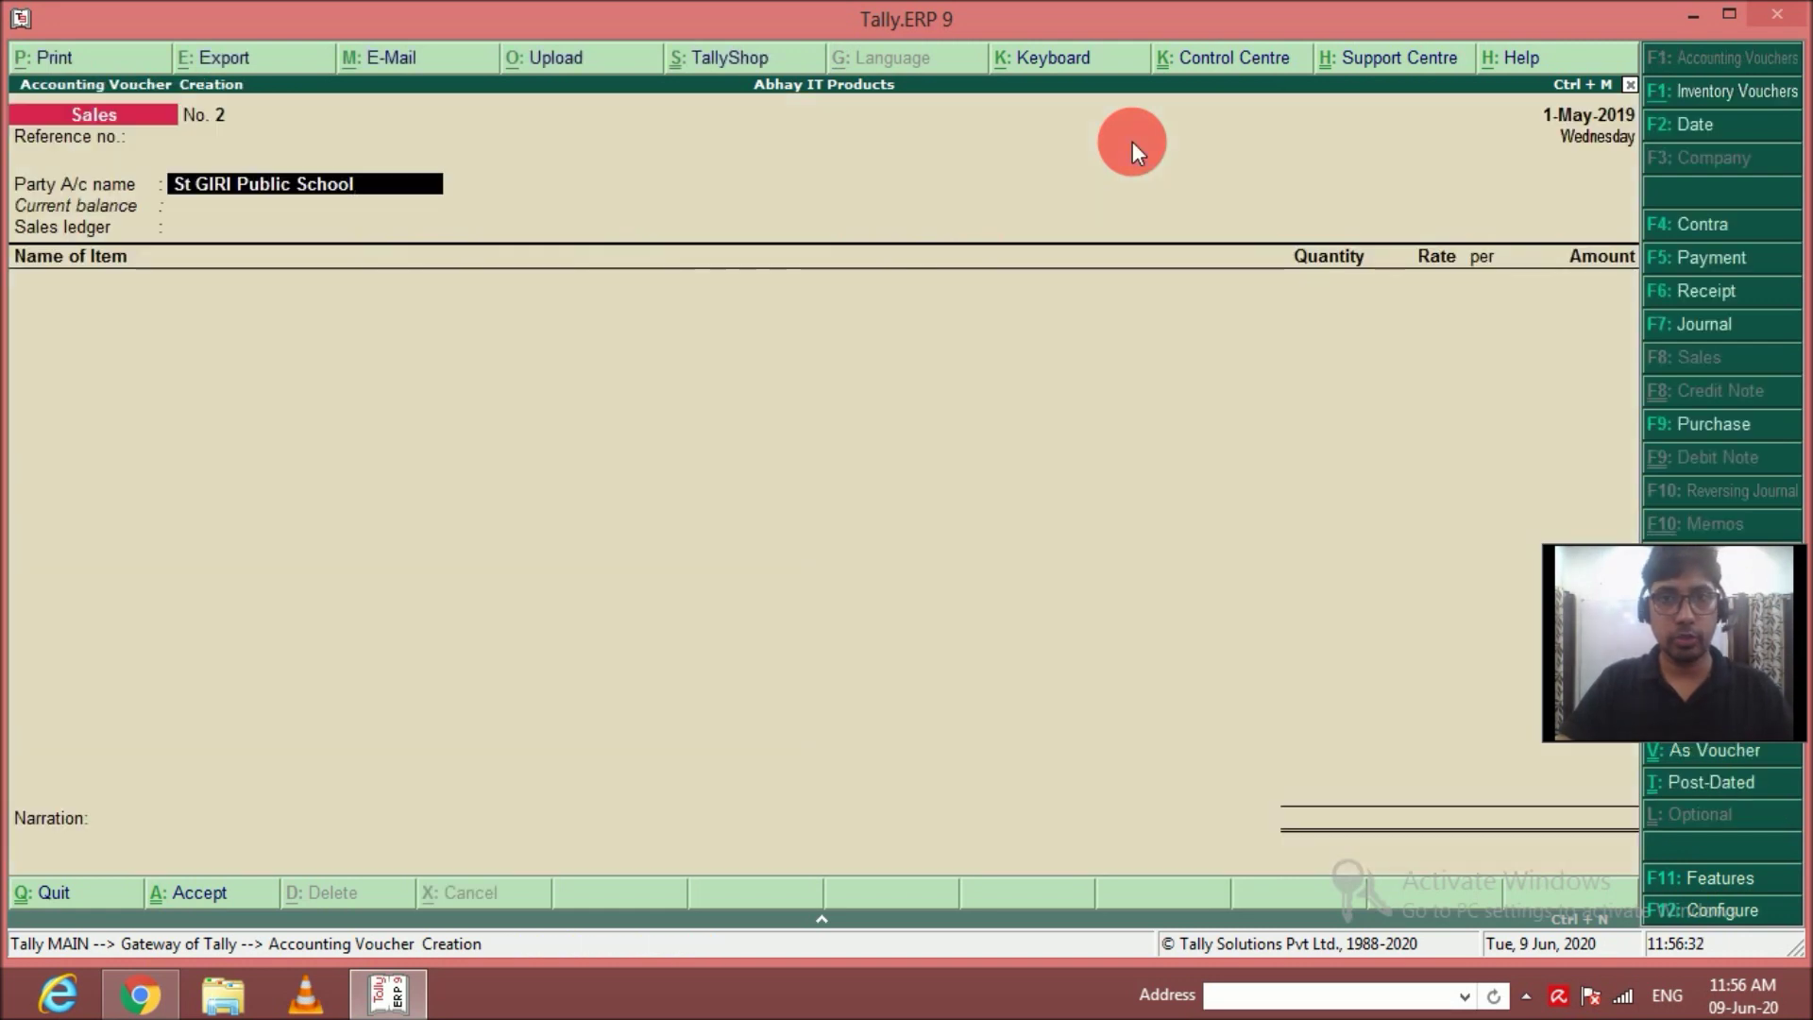
Use St GIRI Public School as the party, accept its details and choose Sales as the sales ledger.
key("Return")
key("ctrl+a")
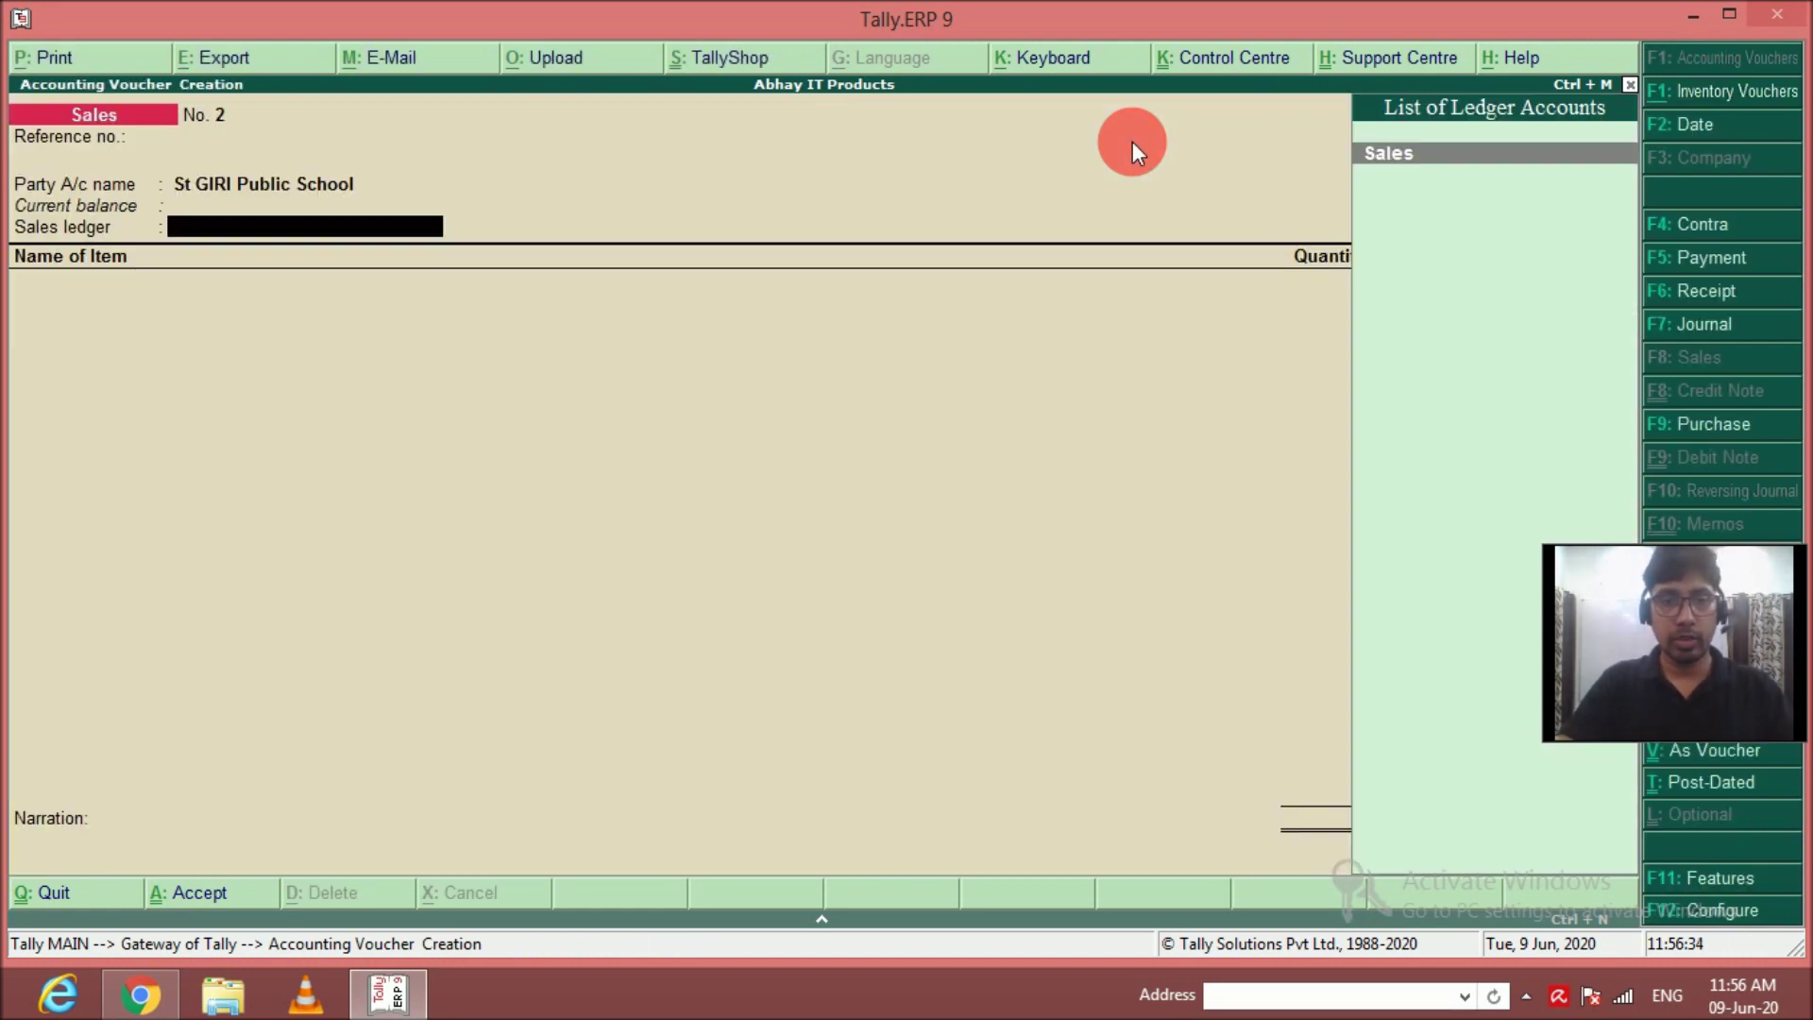
key("Return")
Add Computers to the second sales voucher with a quantity of 15 and a rate of 24000.
type("co")
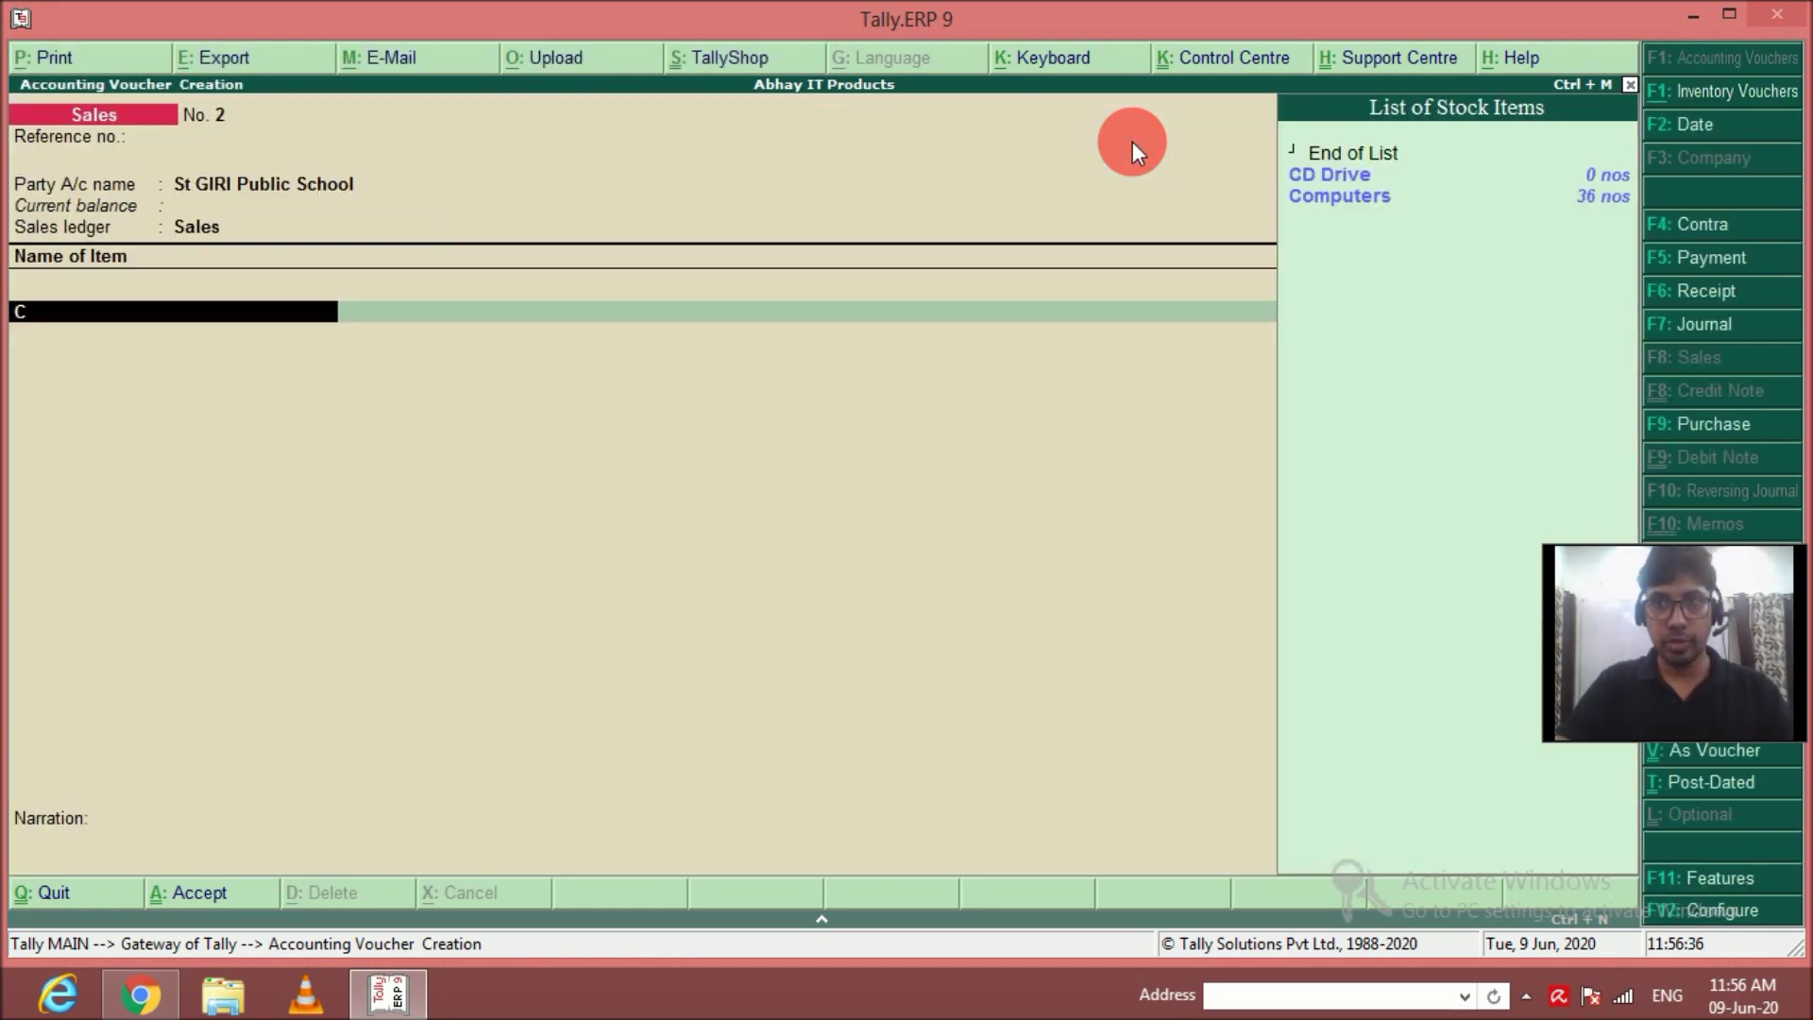
key("Return")
type("15")
key("Return")
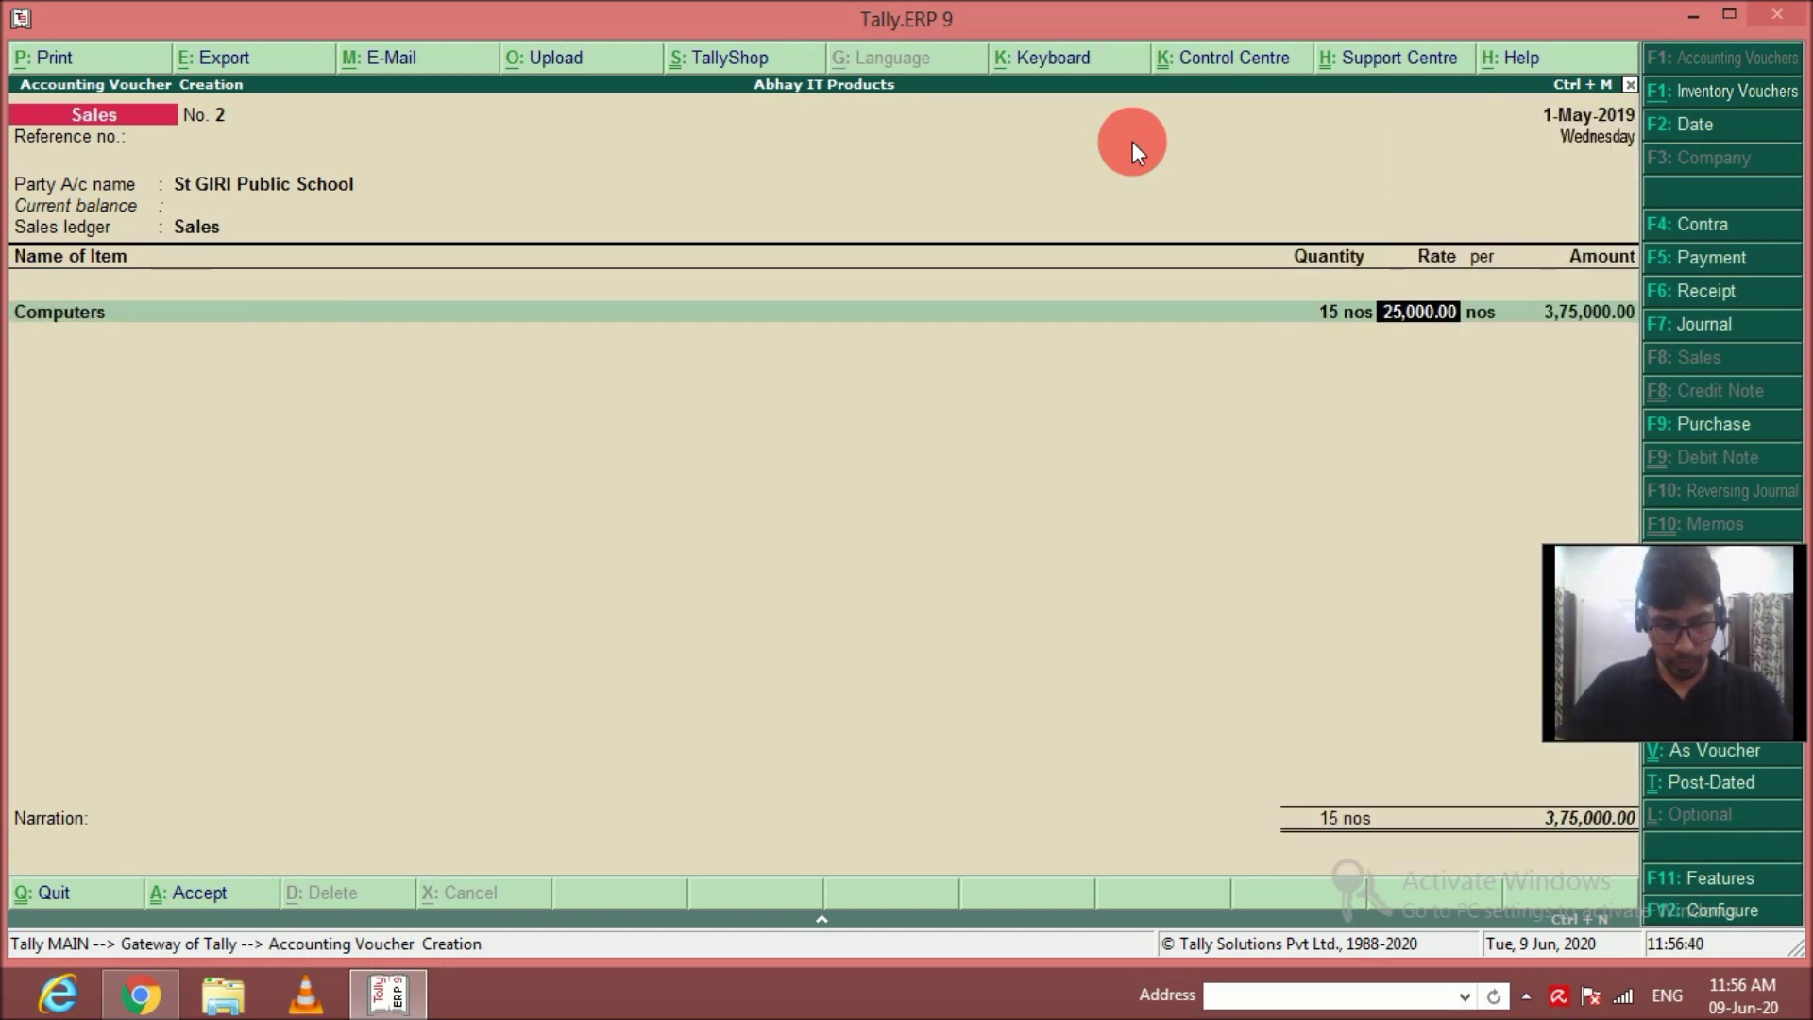
type("24000")
key("Return")
key("Return")
key("Return")
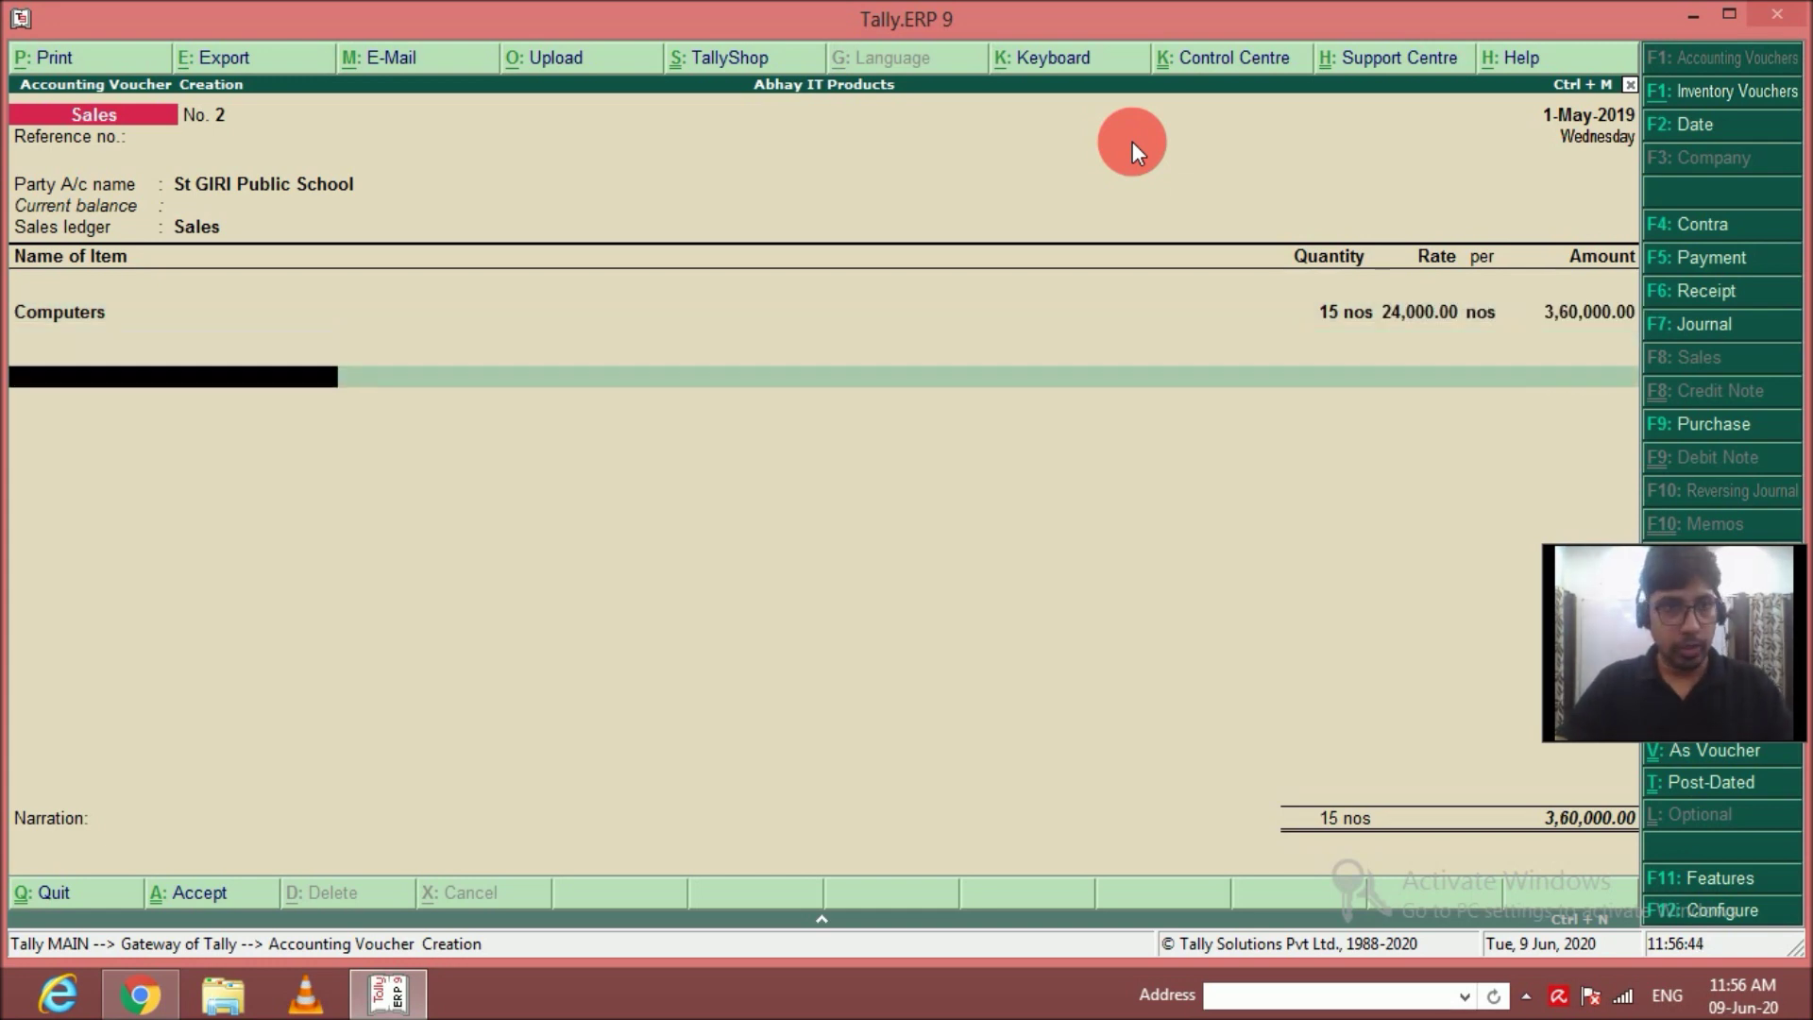
End the item list of the second sales voucher and proceed to its narration.
key("Return")
key("Return")
key("Return")
key("Return")
key("Return")
key("Return")
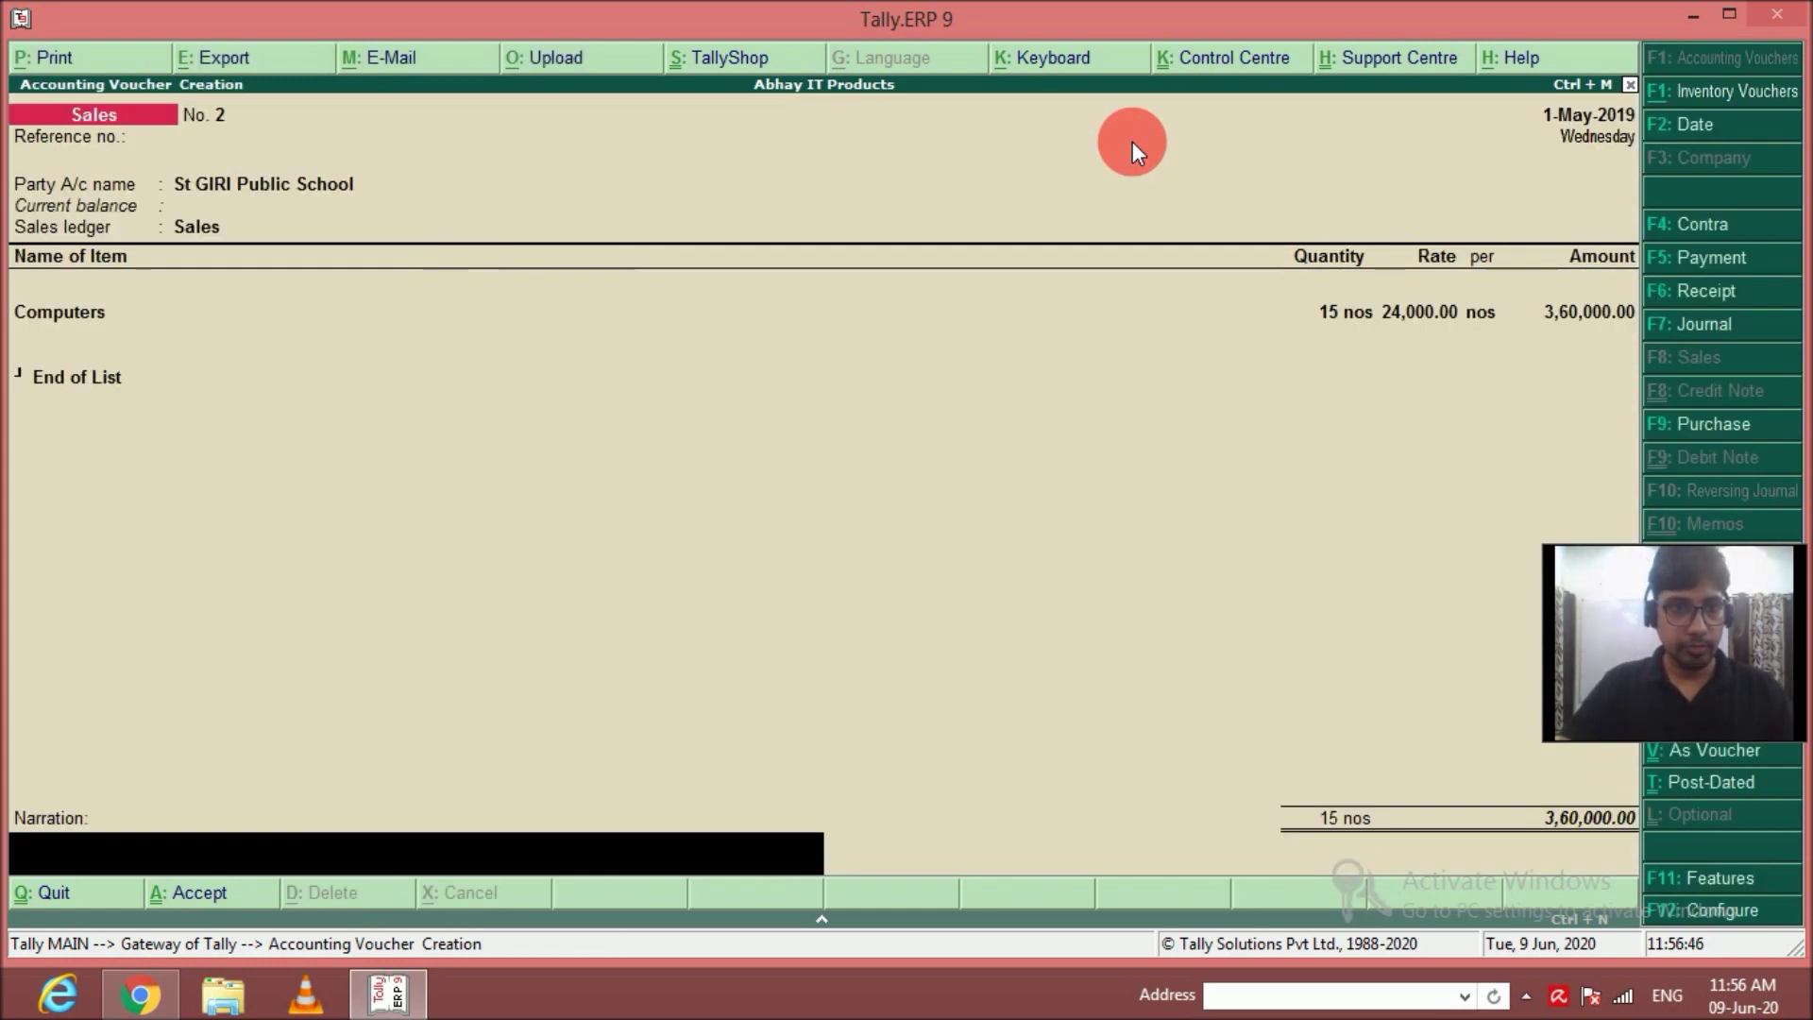
Enter the narration "For sales made on credit" in the St GIRI Public School sales voucher and save it.
type("For ")
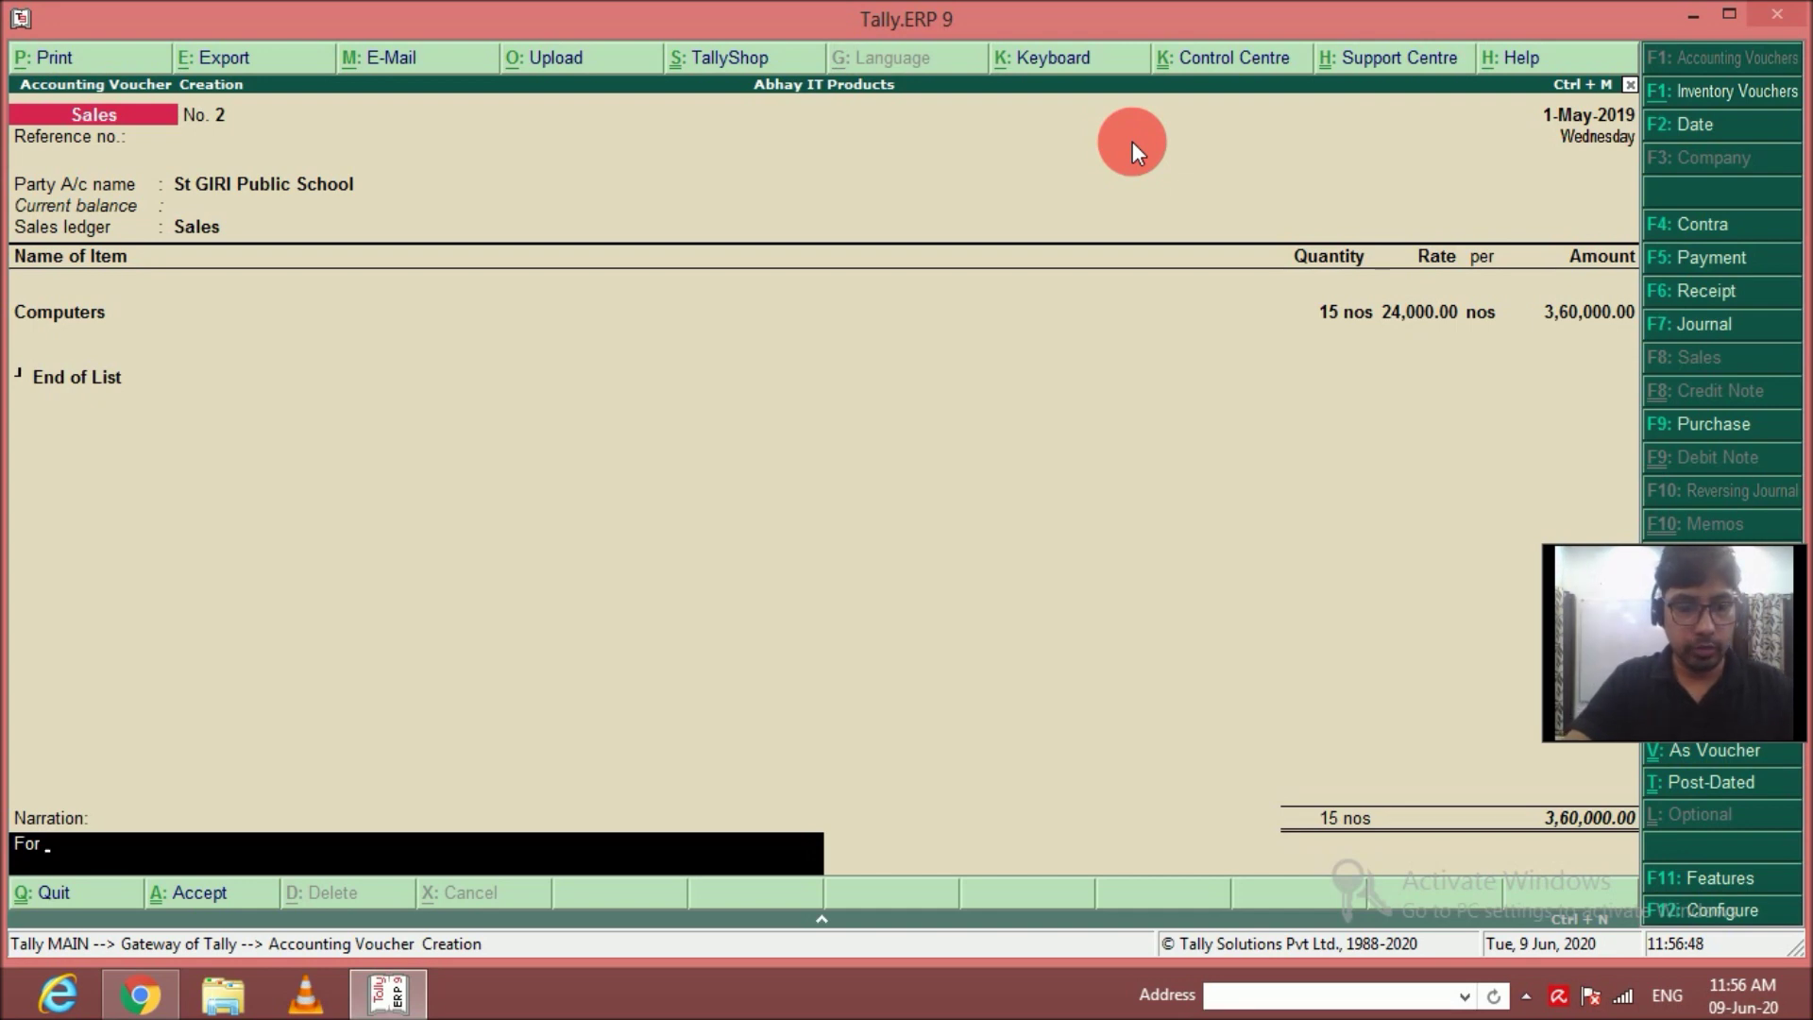
type("sales made on crewdit")
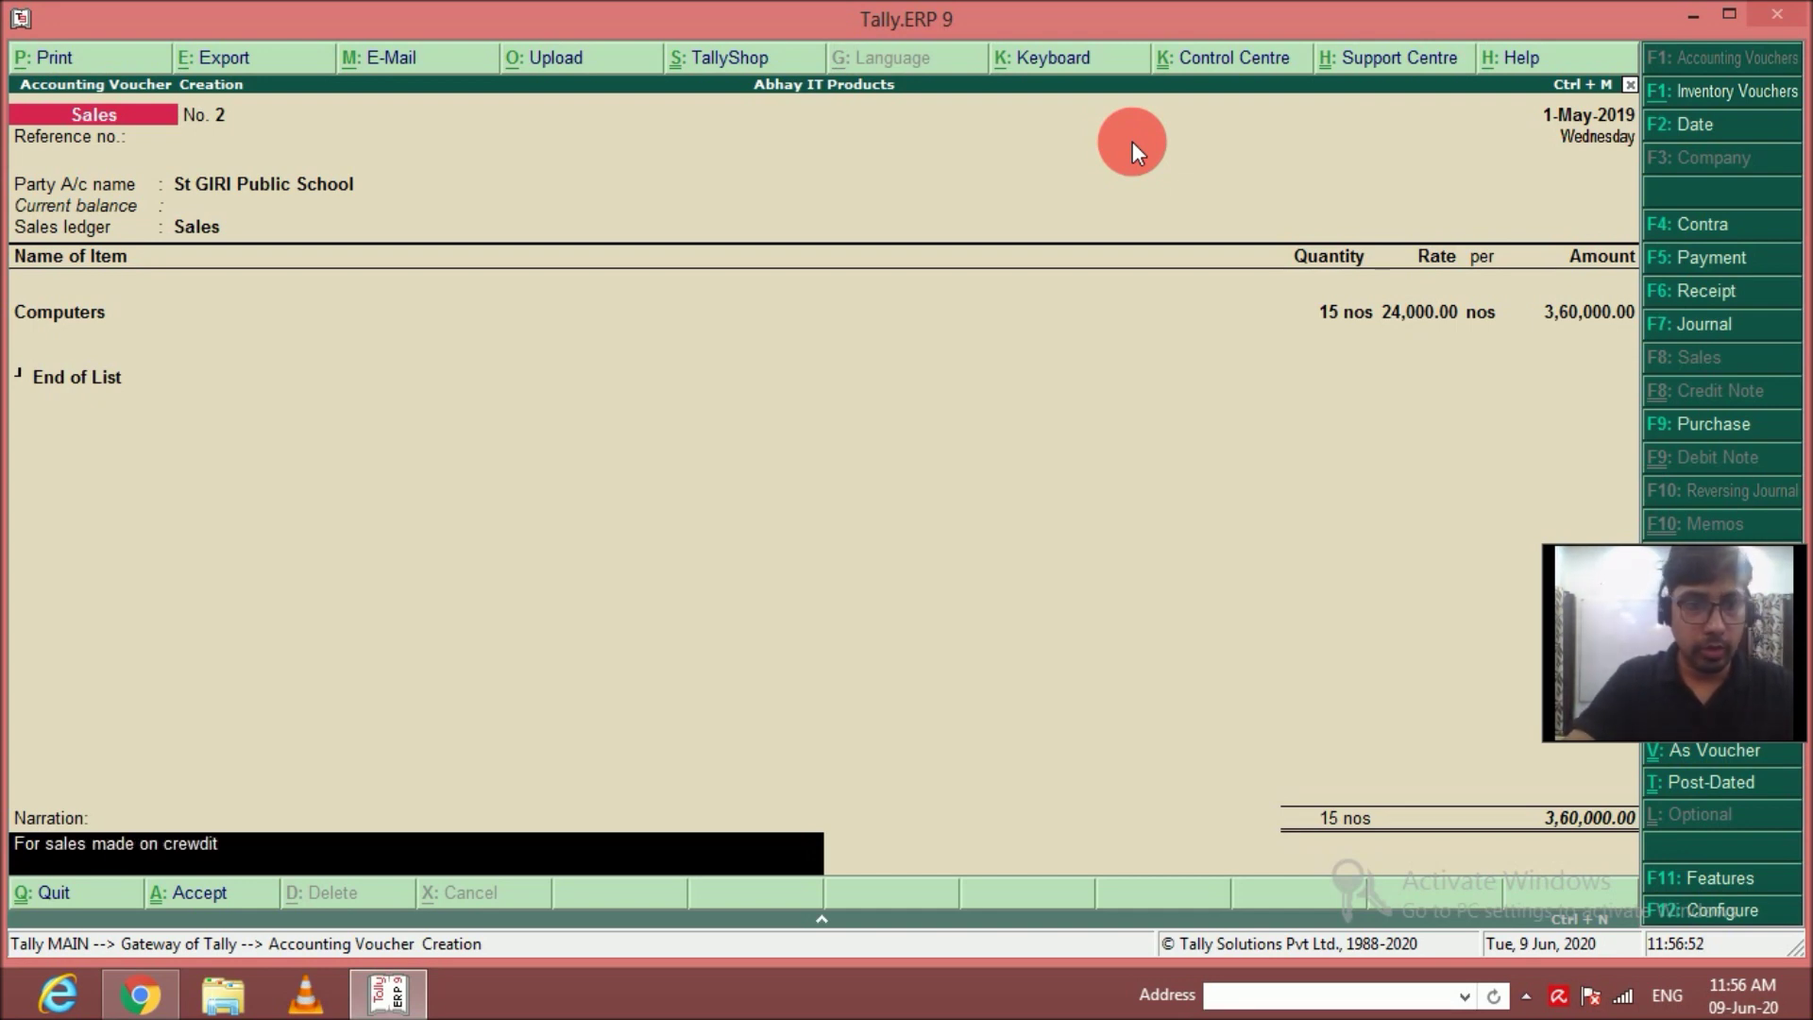
key("BackSpace")
key("BackSpace")
key("BackSpace")
key("BackSpace")
type("dit")
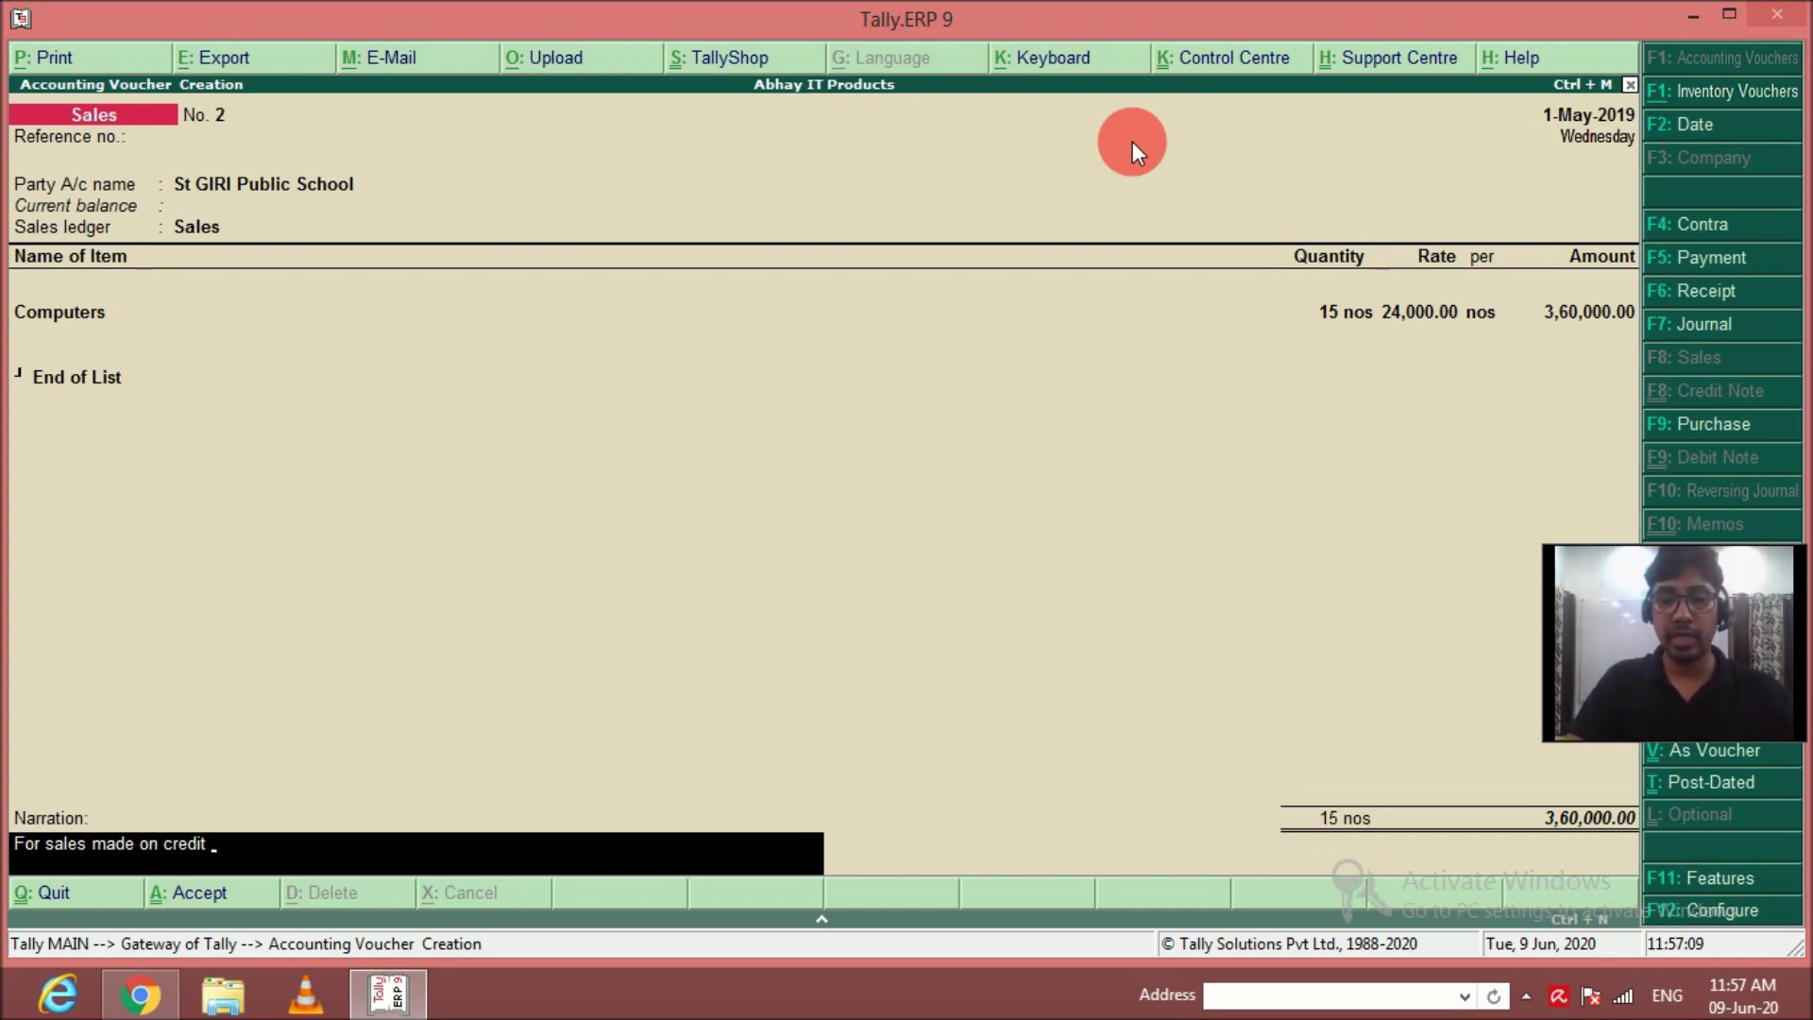
key("Return")
key("Return")
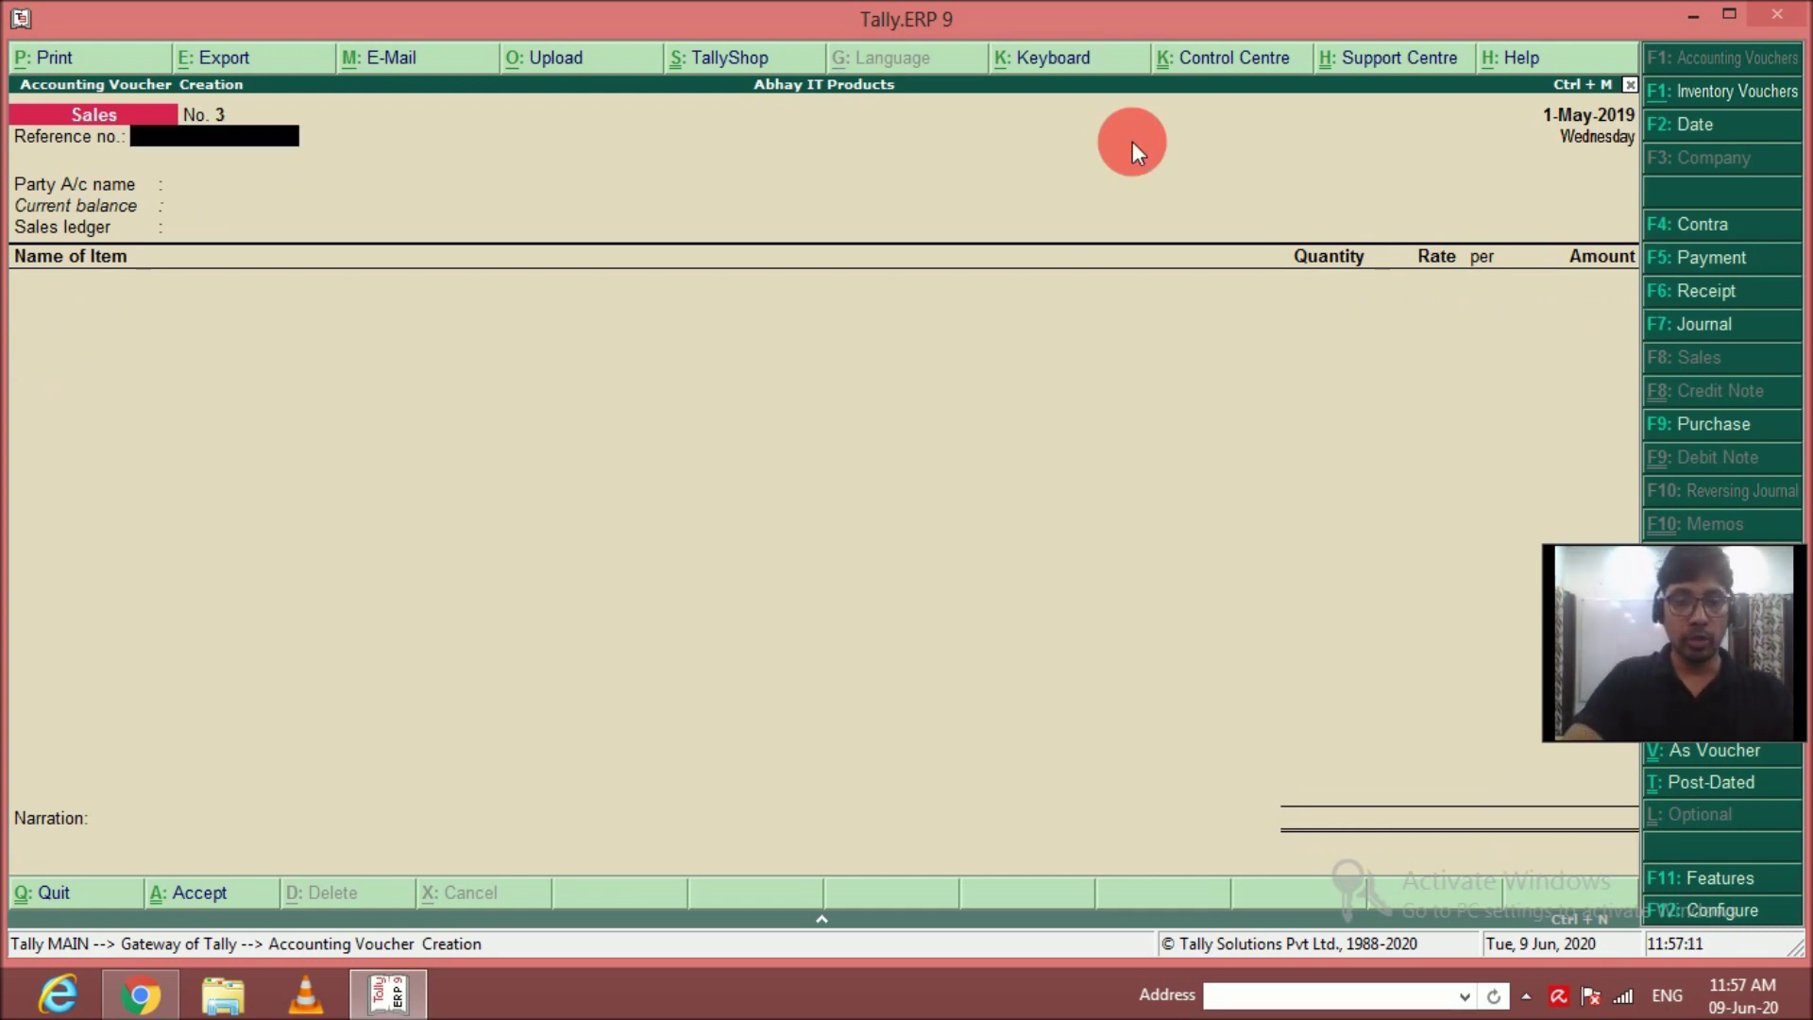
Start a receipt voucher and credit St GIRI Public School with 180000.
key("F6")
key("Down")
key("Down")
key("Down")
key("Down")
key("Down")
key("Down")
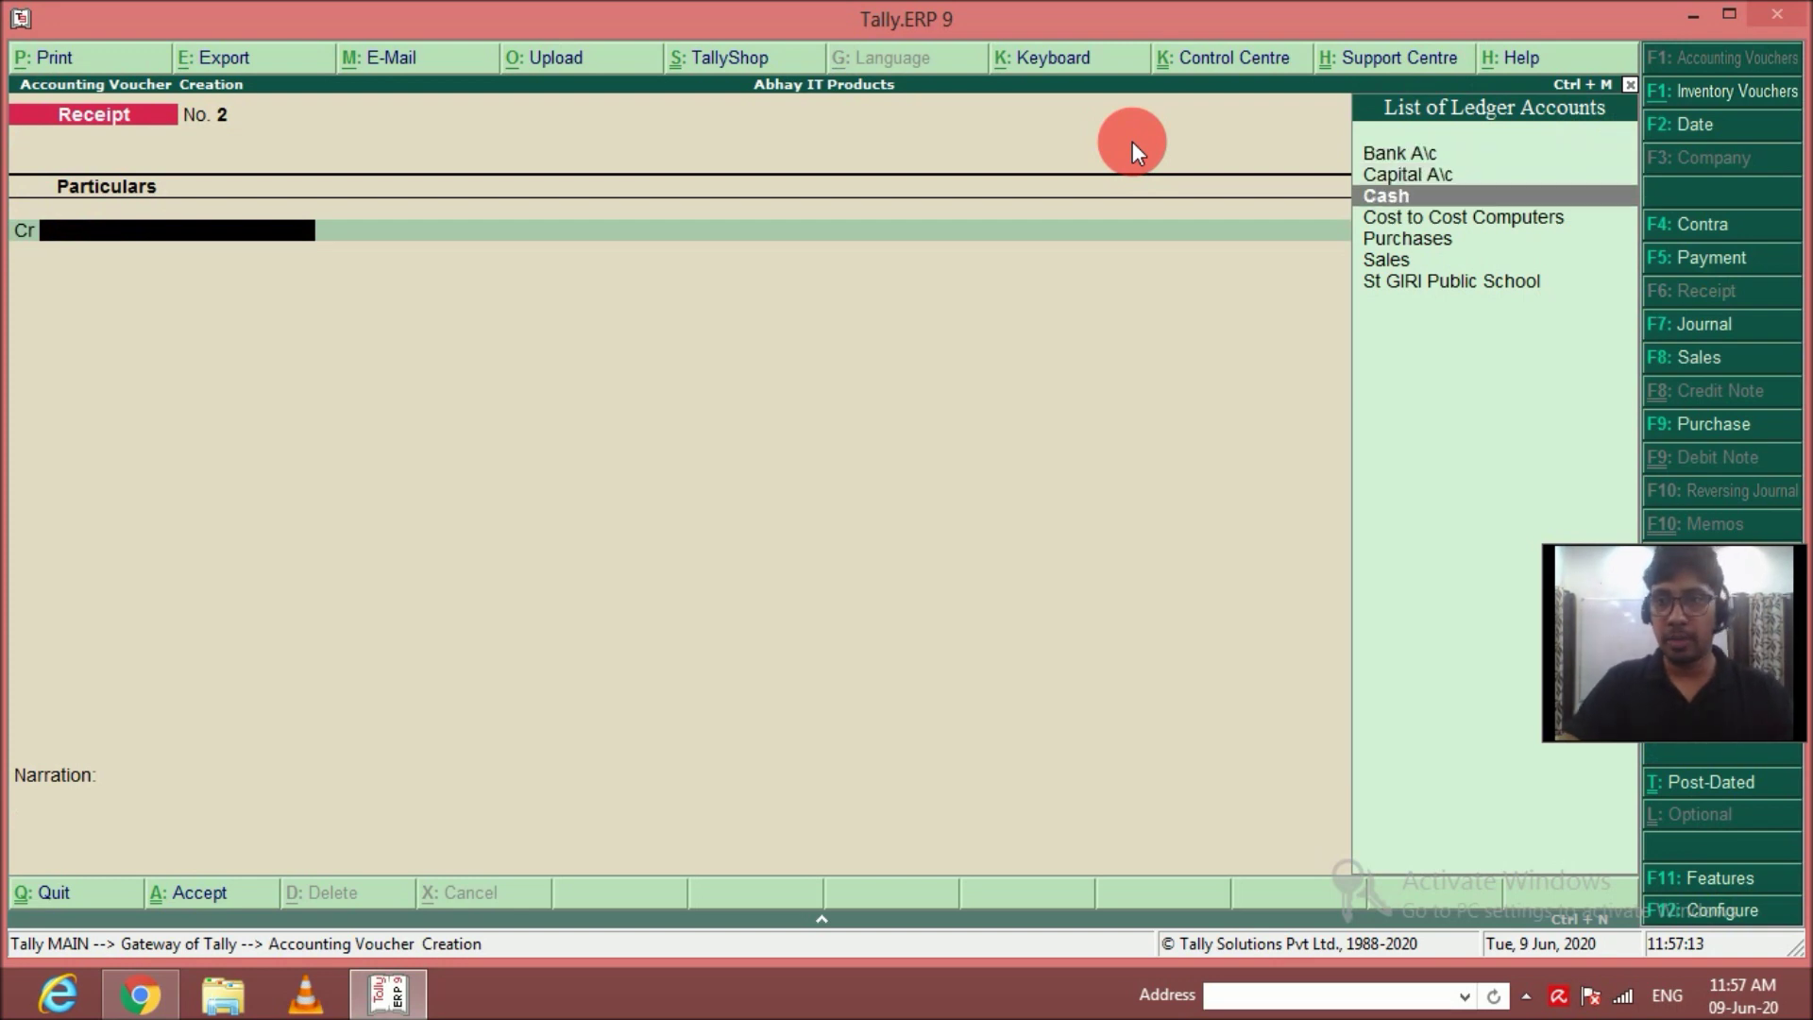
key("Return")
type("180000")
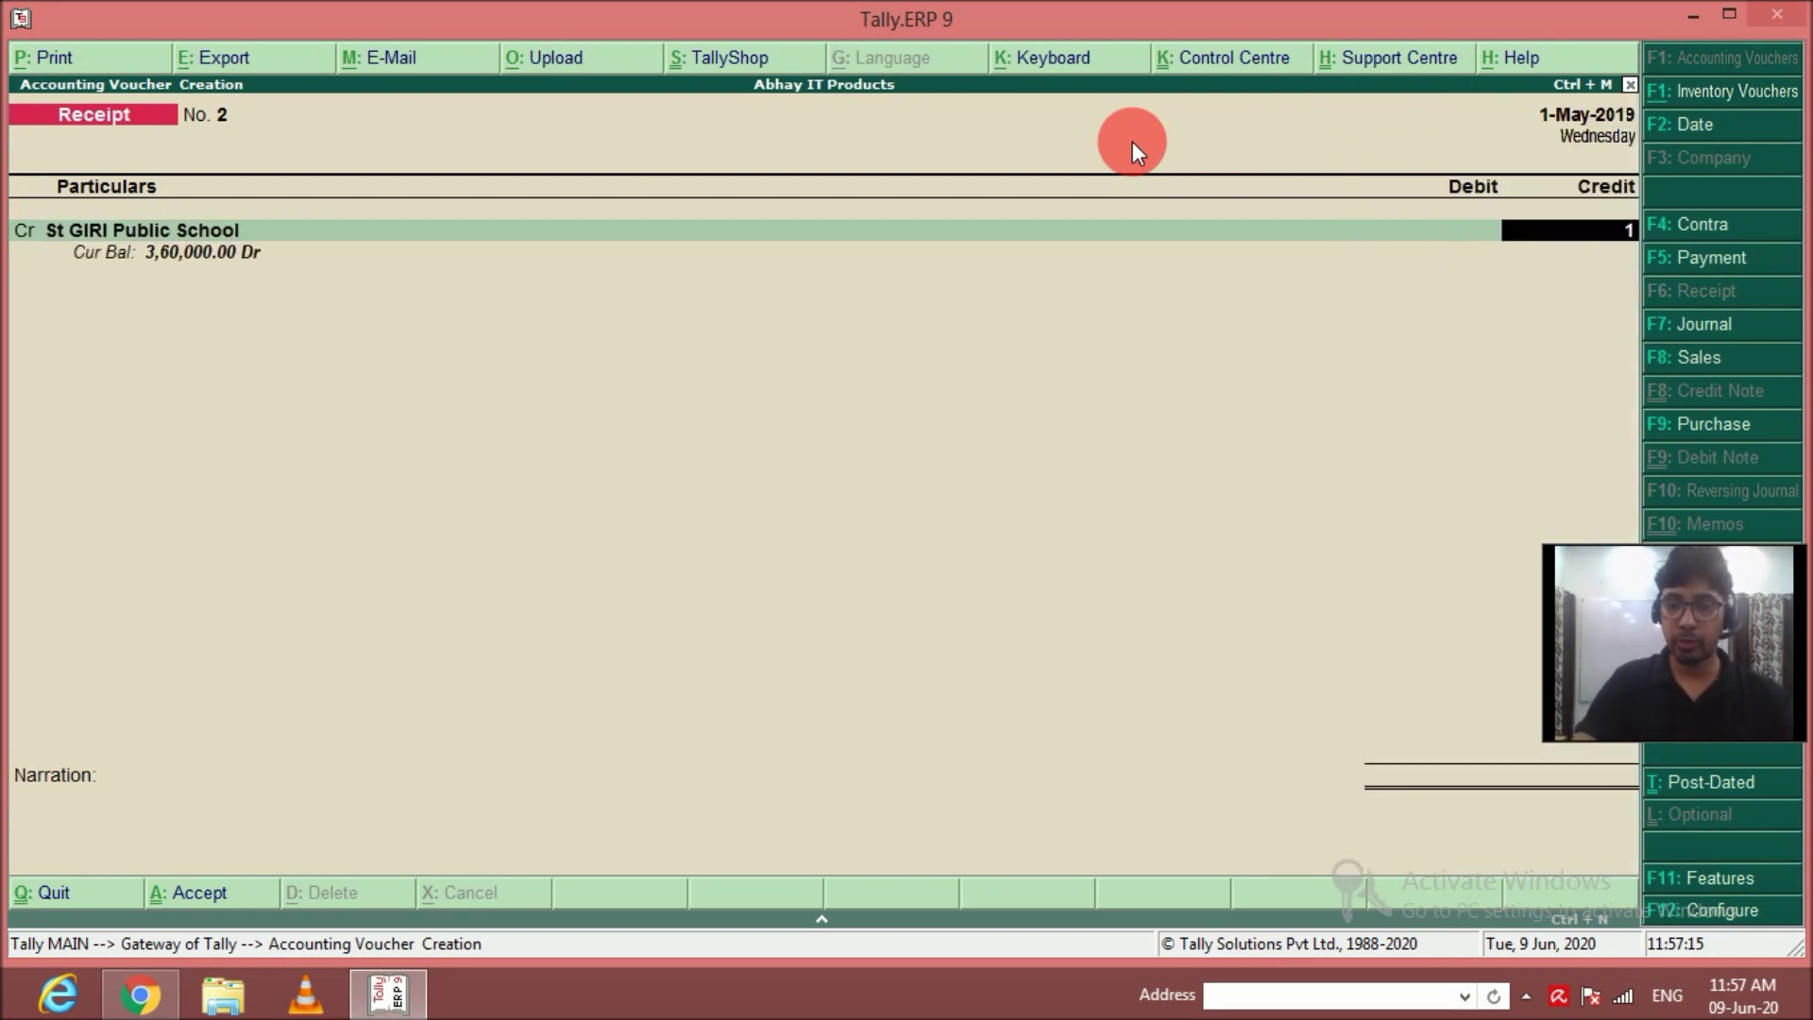
Allocate the 180000 receipt as Agst Ref to St GIRI Public School's pending bill 2 and accept the bill-wise details.
key("Return")
key("Return")
key("Return")
key("Return")
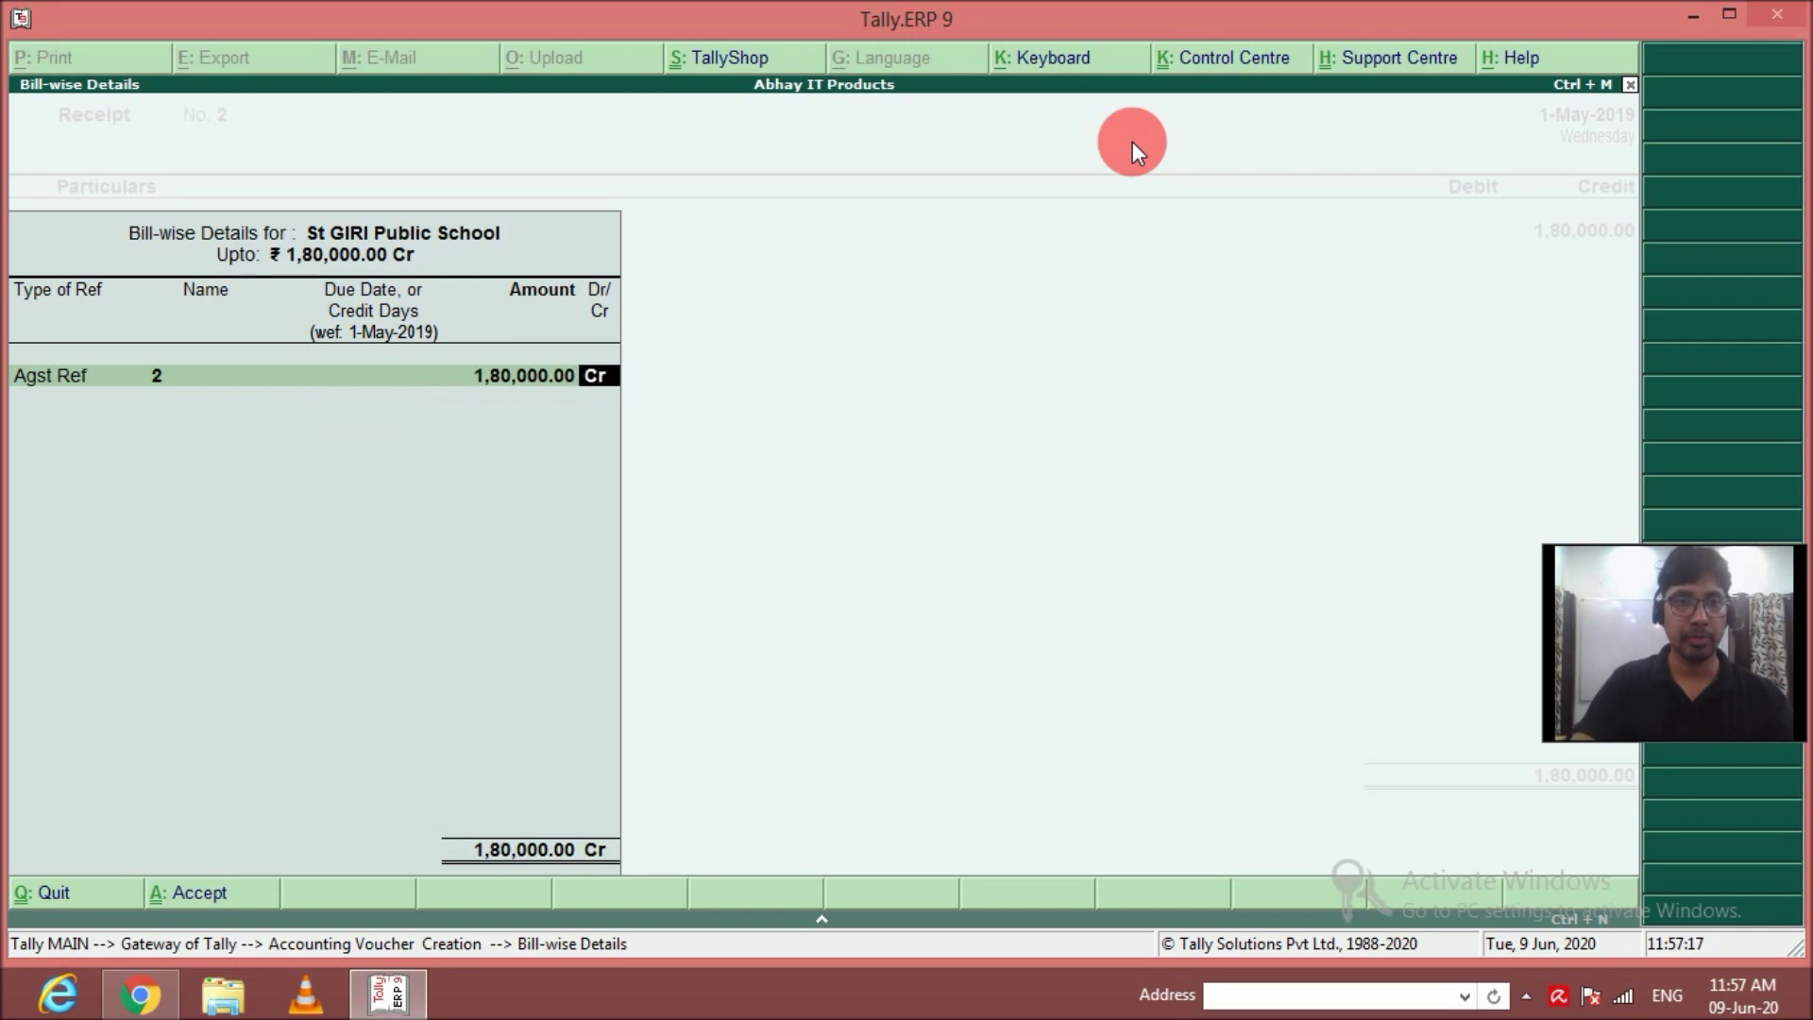
key("Return")
key("Return")
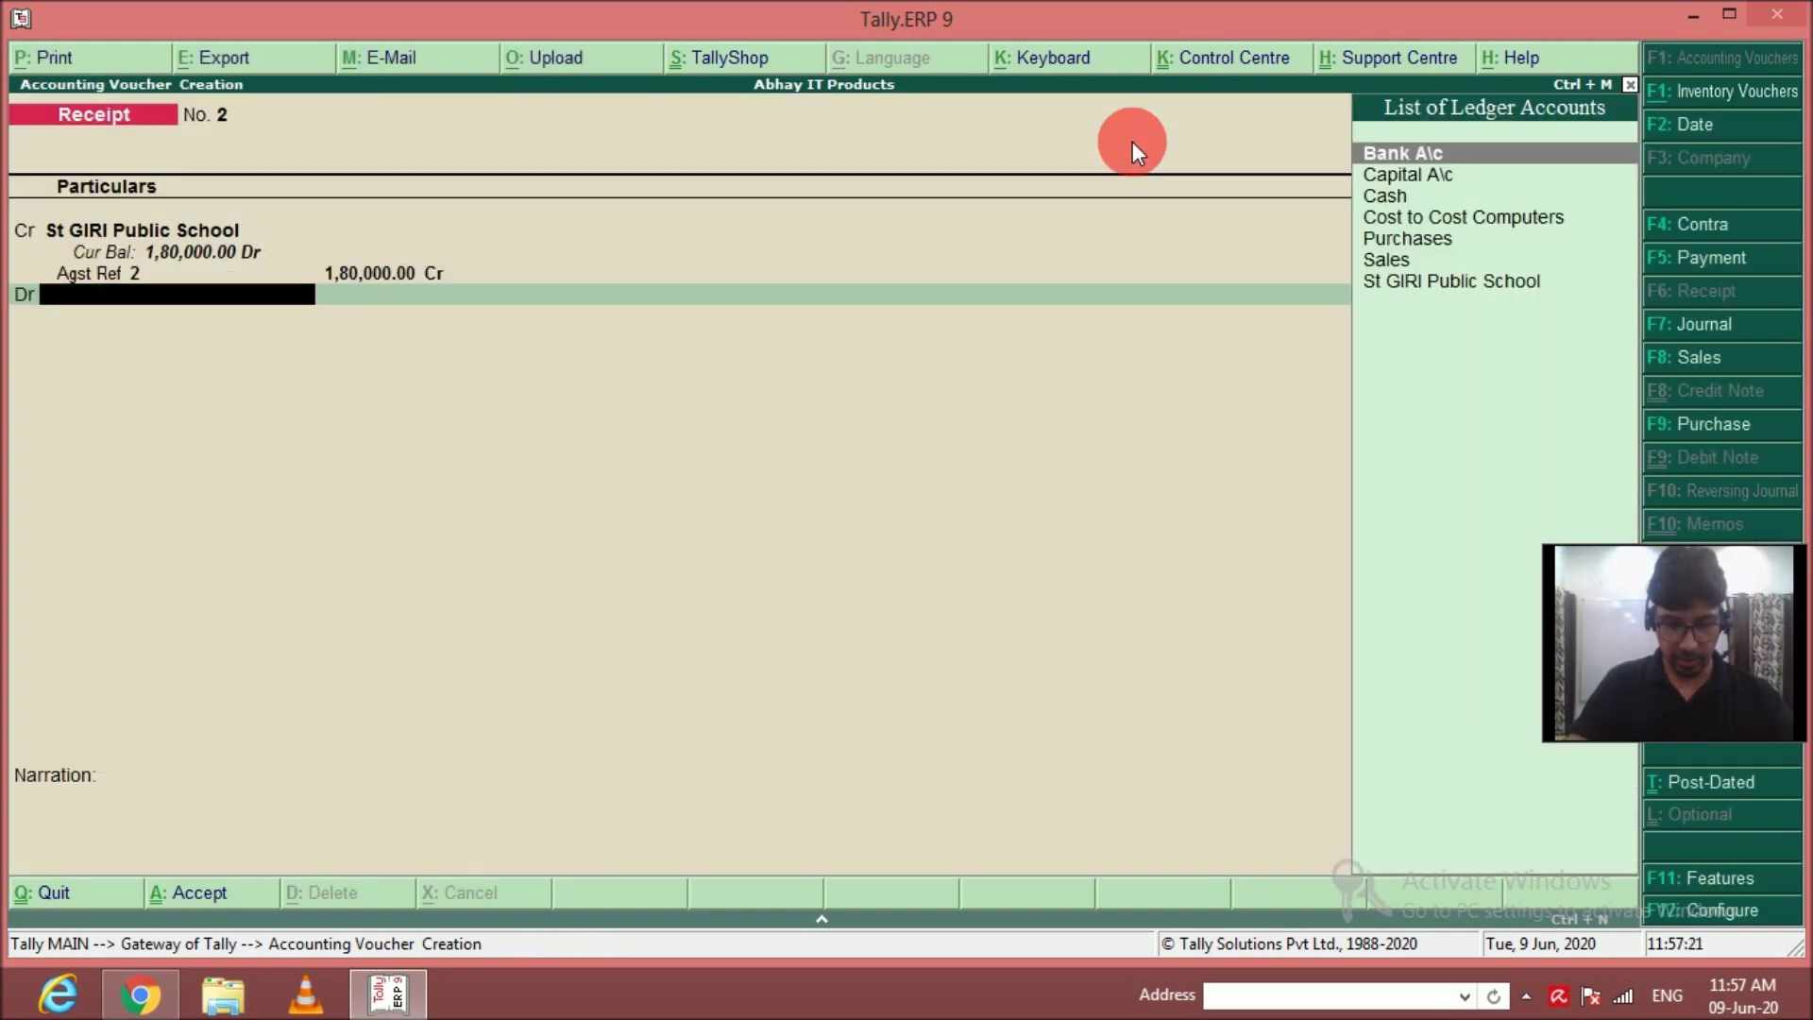
Debit Cash with 1,80,000 in the St GIRI Public School receipt.
key("Down")
key("Down")
key("Return")
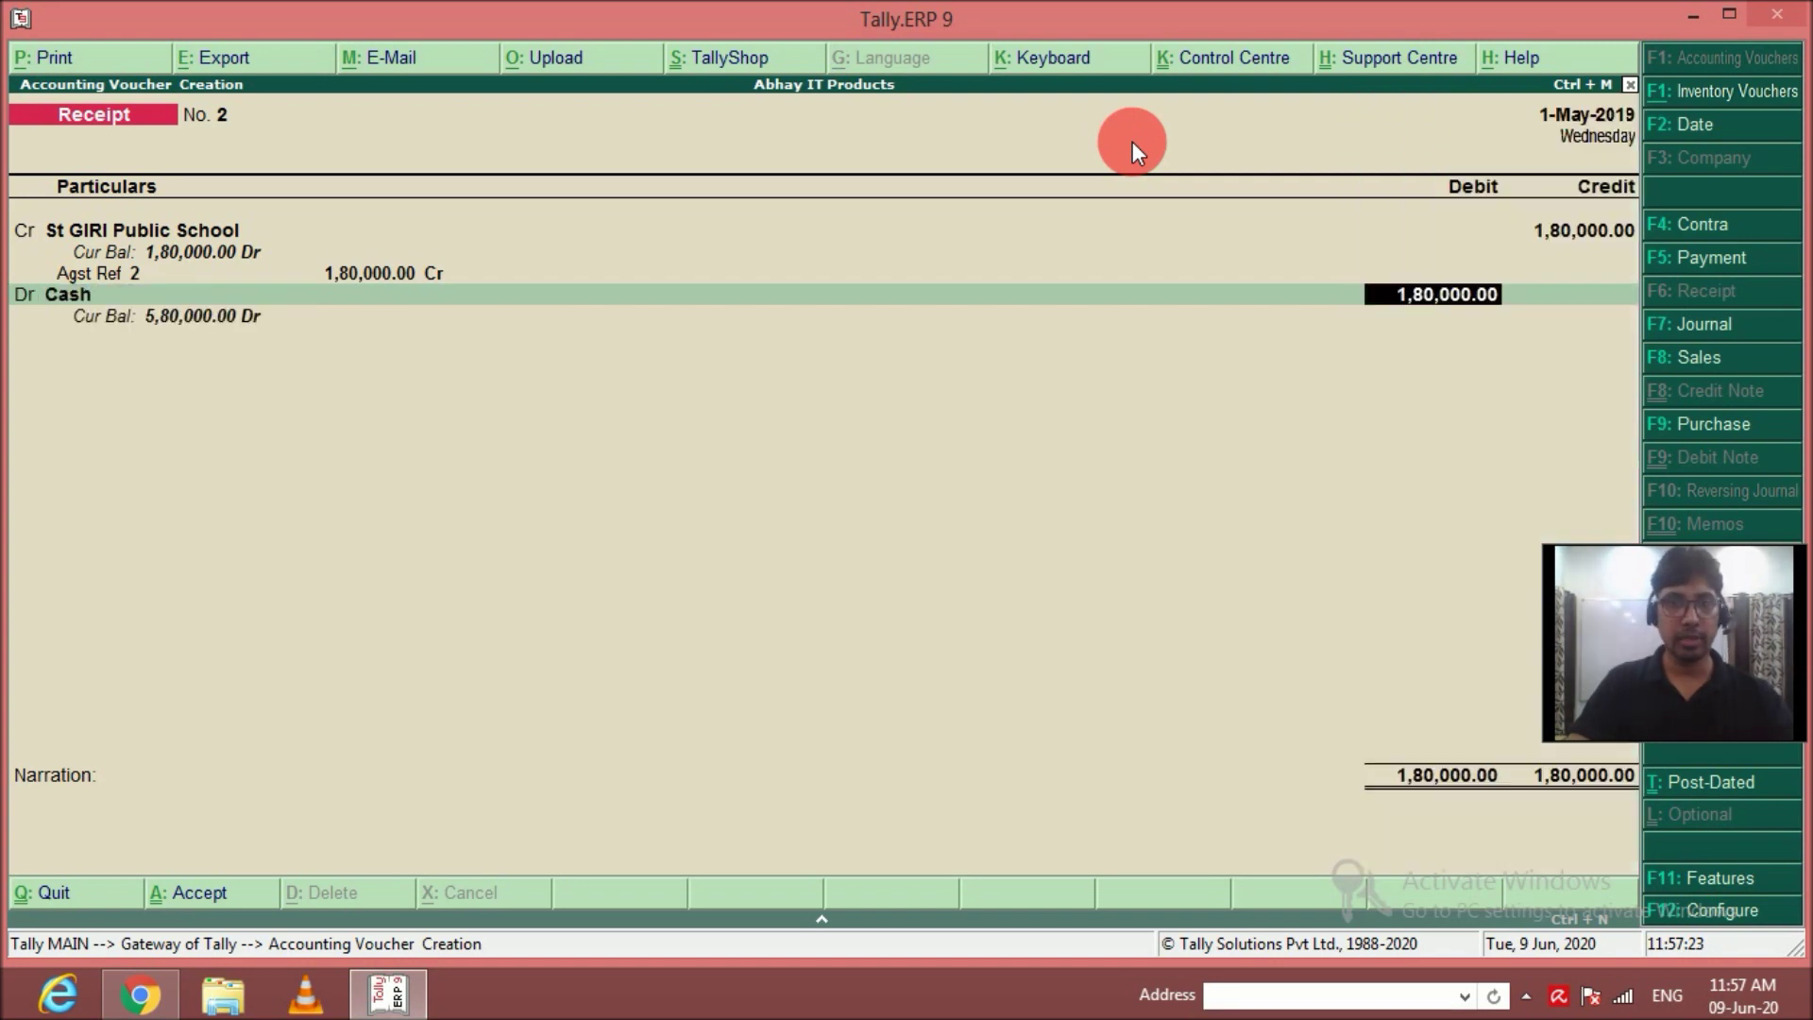
key("Return")
Enter the narration "For 50% amt recved" in the St GIRI Public School receipt and save it.
type("For 50% amt")
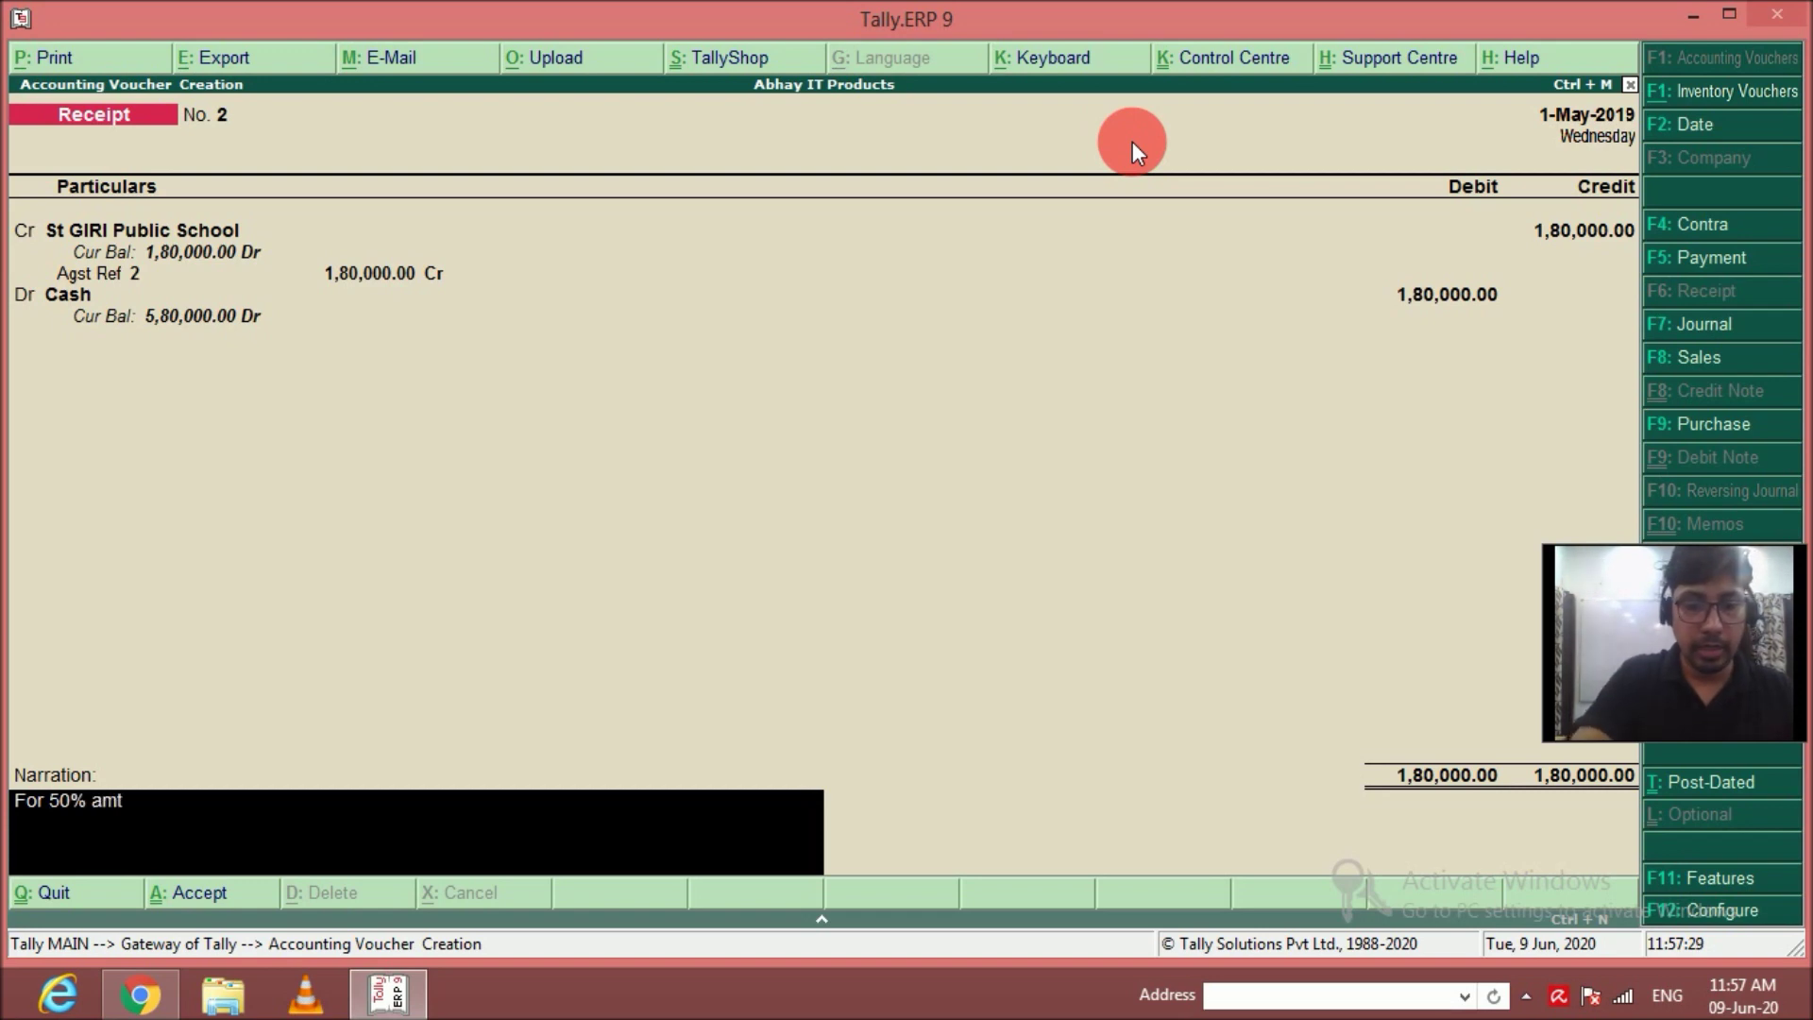
type(" recved")
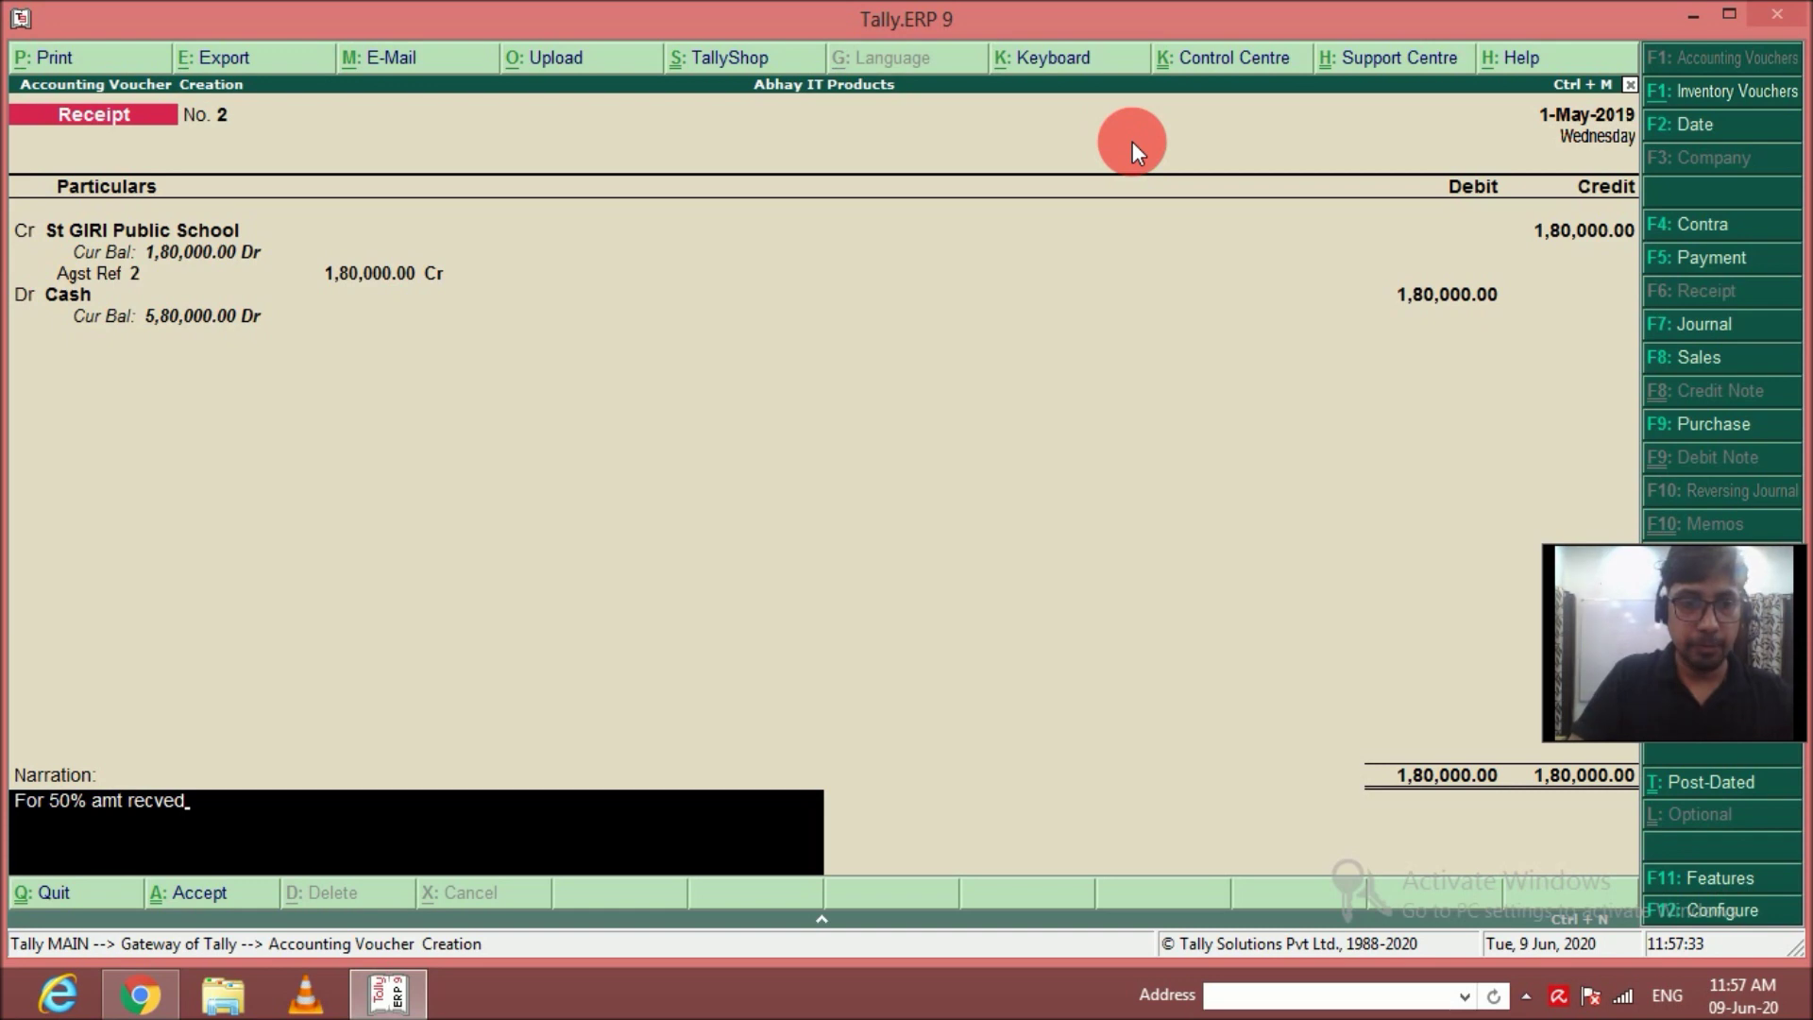
key("Return")
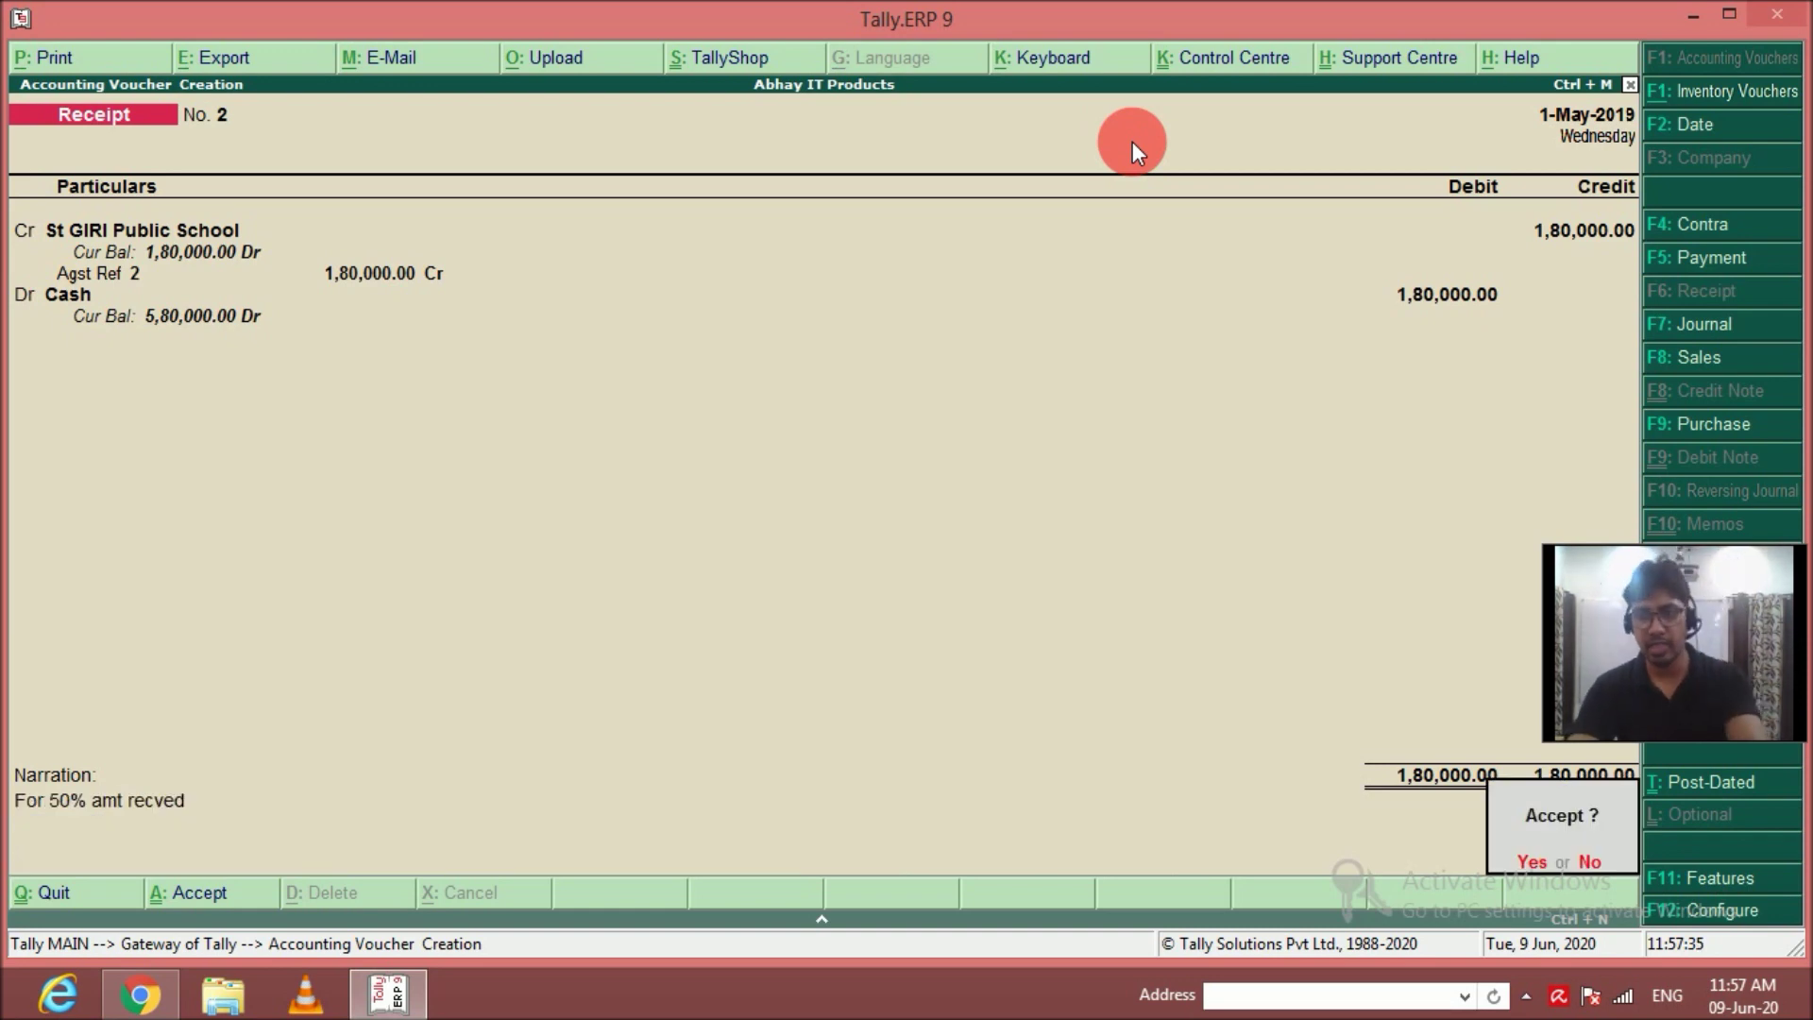
key("Return")
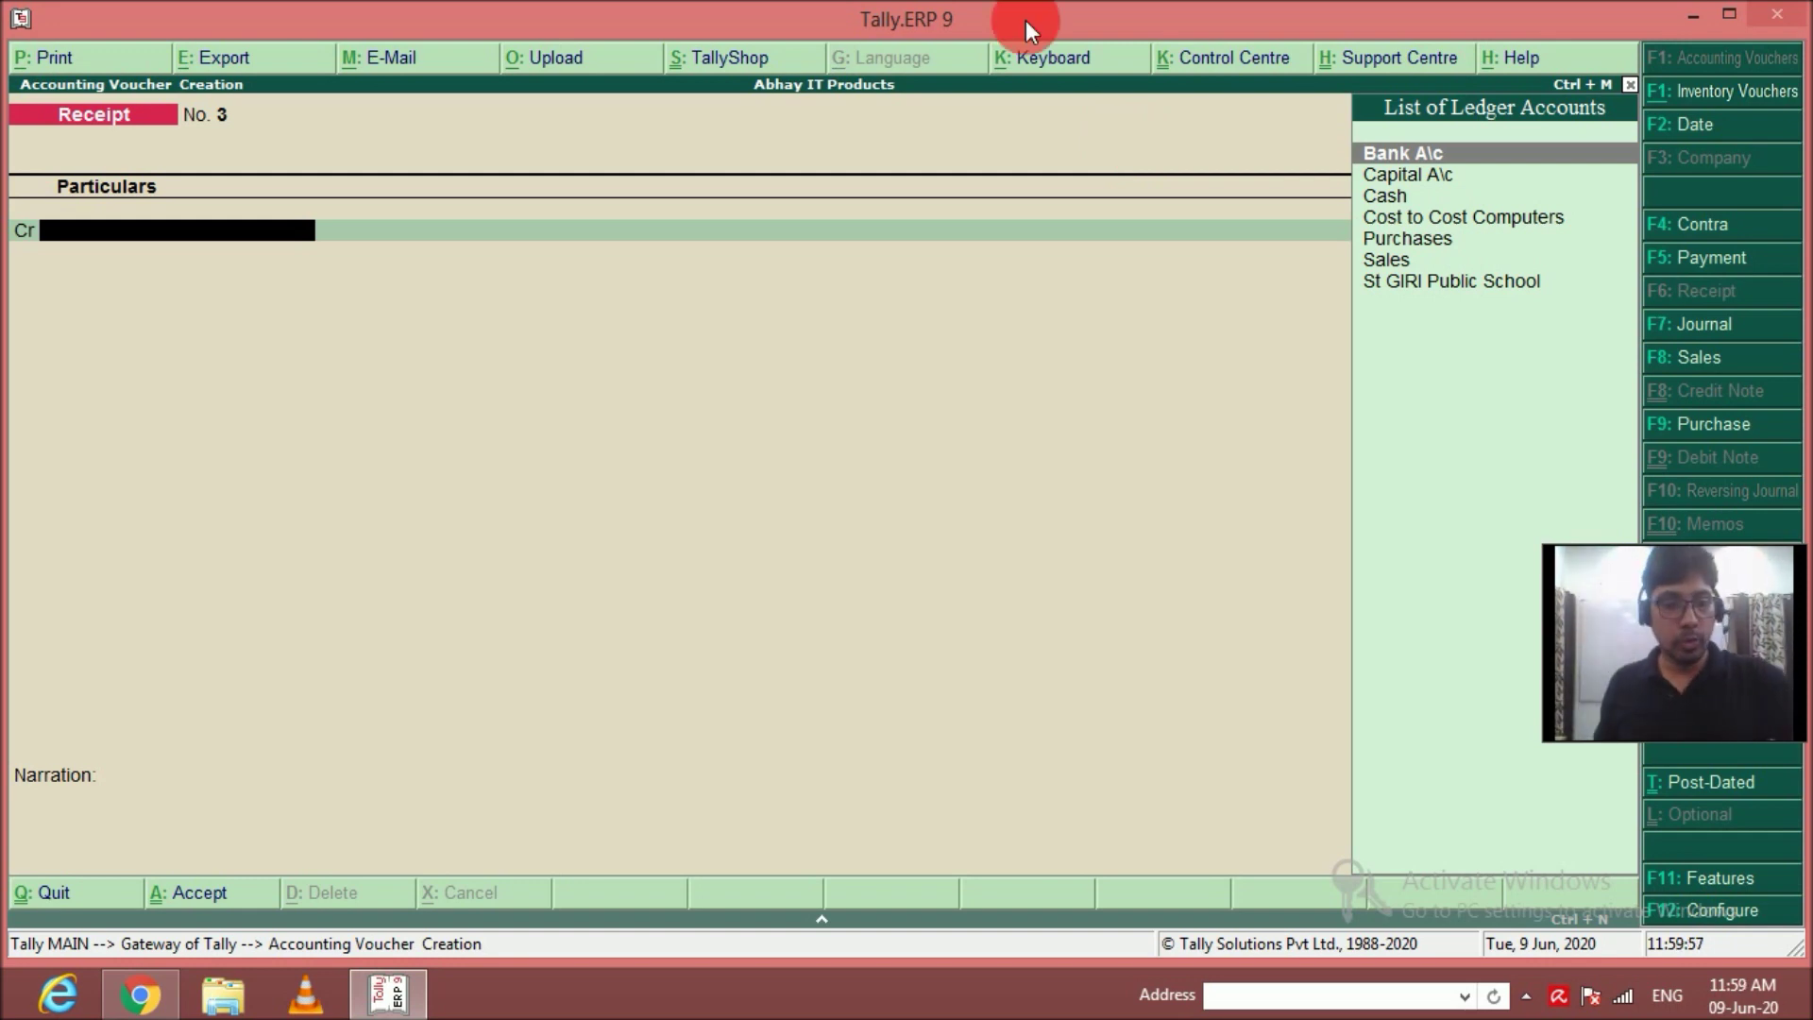
Set the voucher date to 2-5-2019 and start a new sales voucher with a blank reference number.
key("F2")
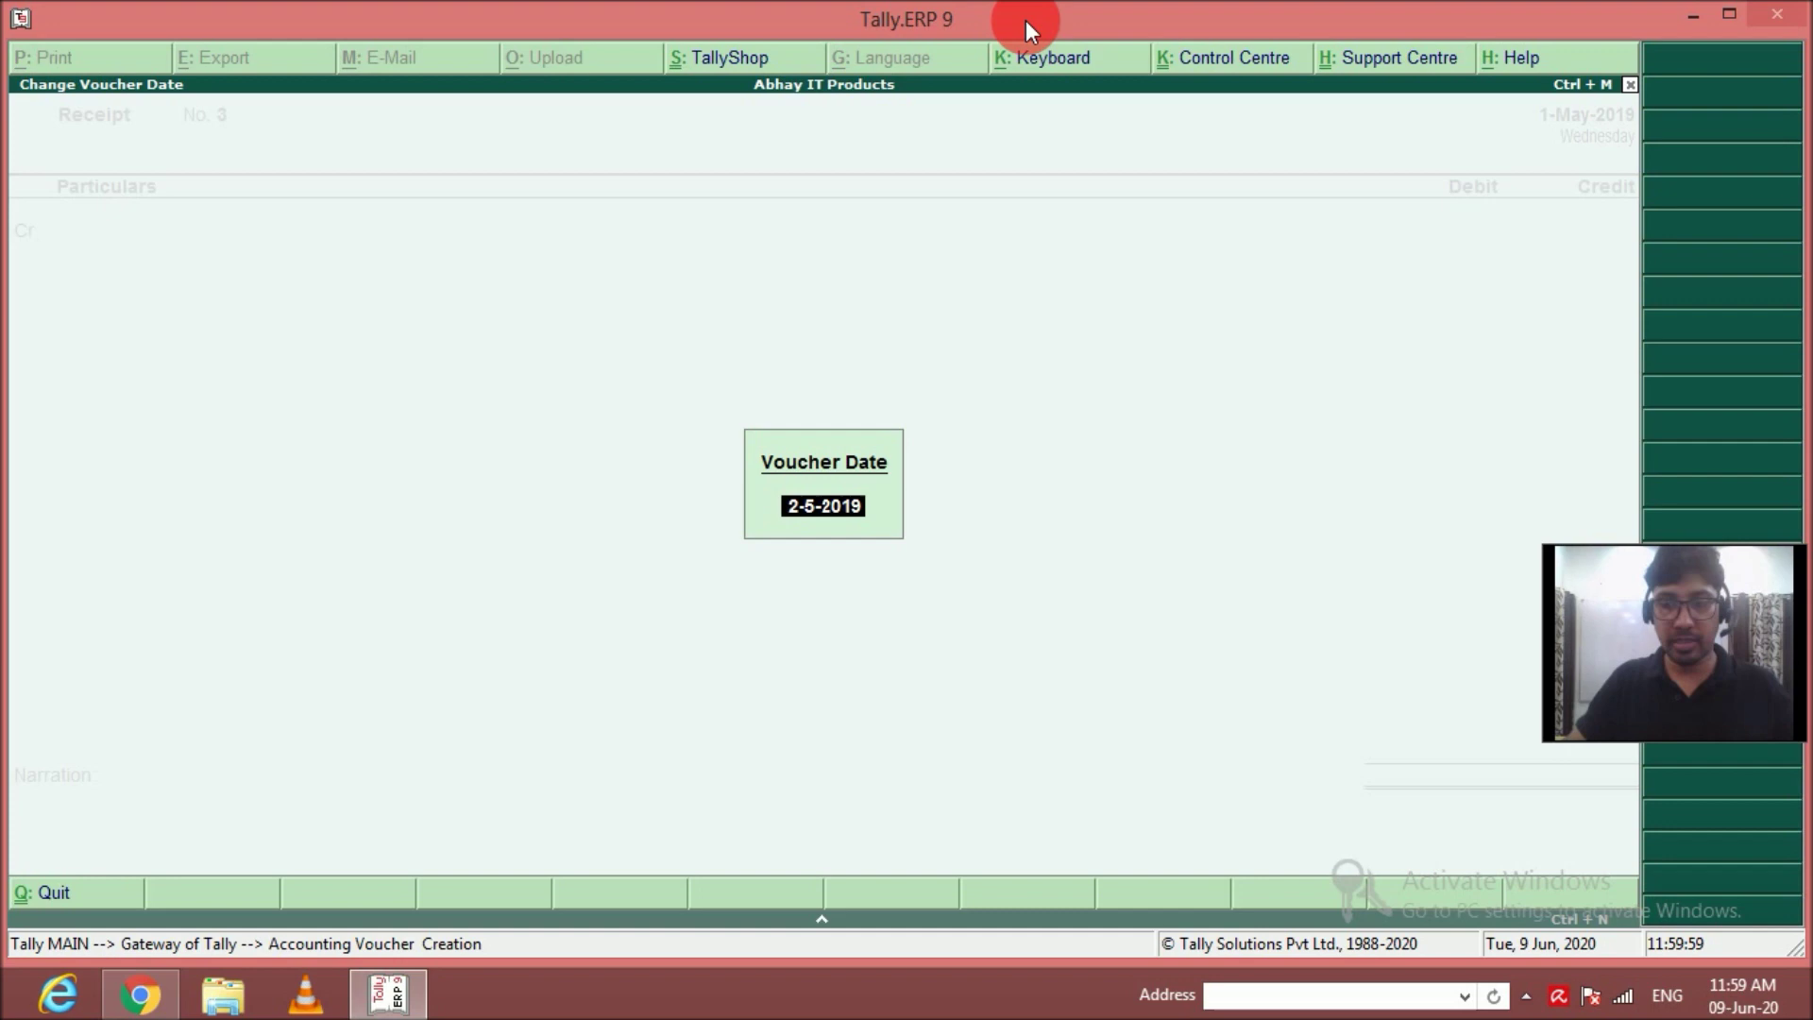
key("Return")
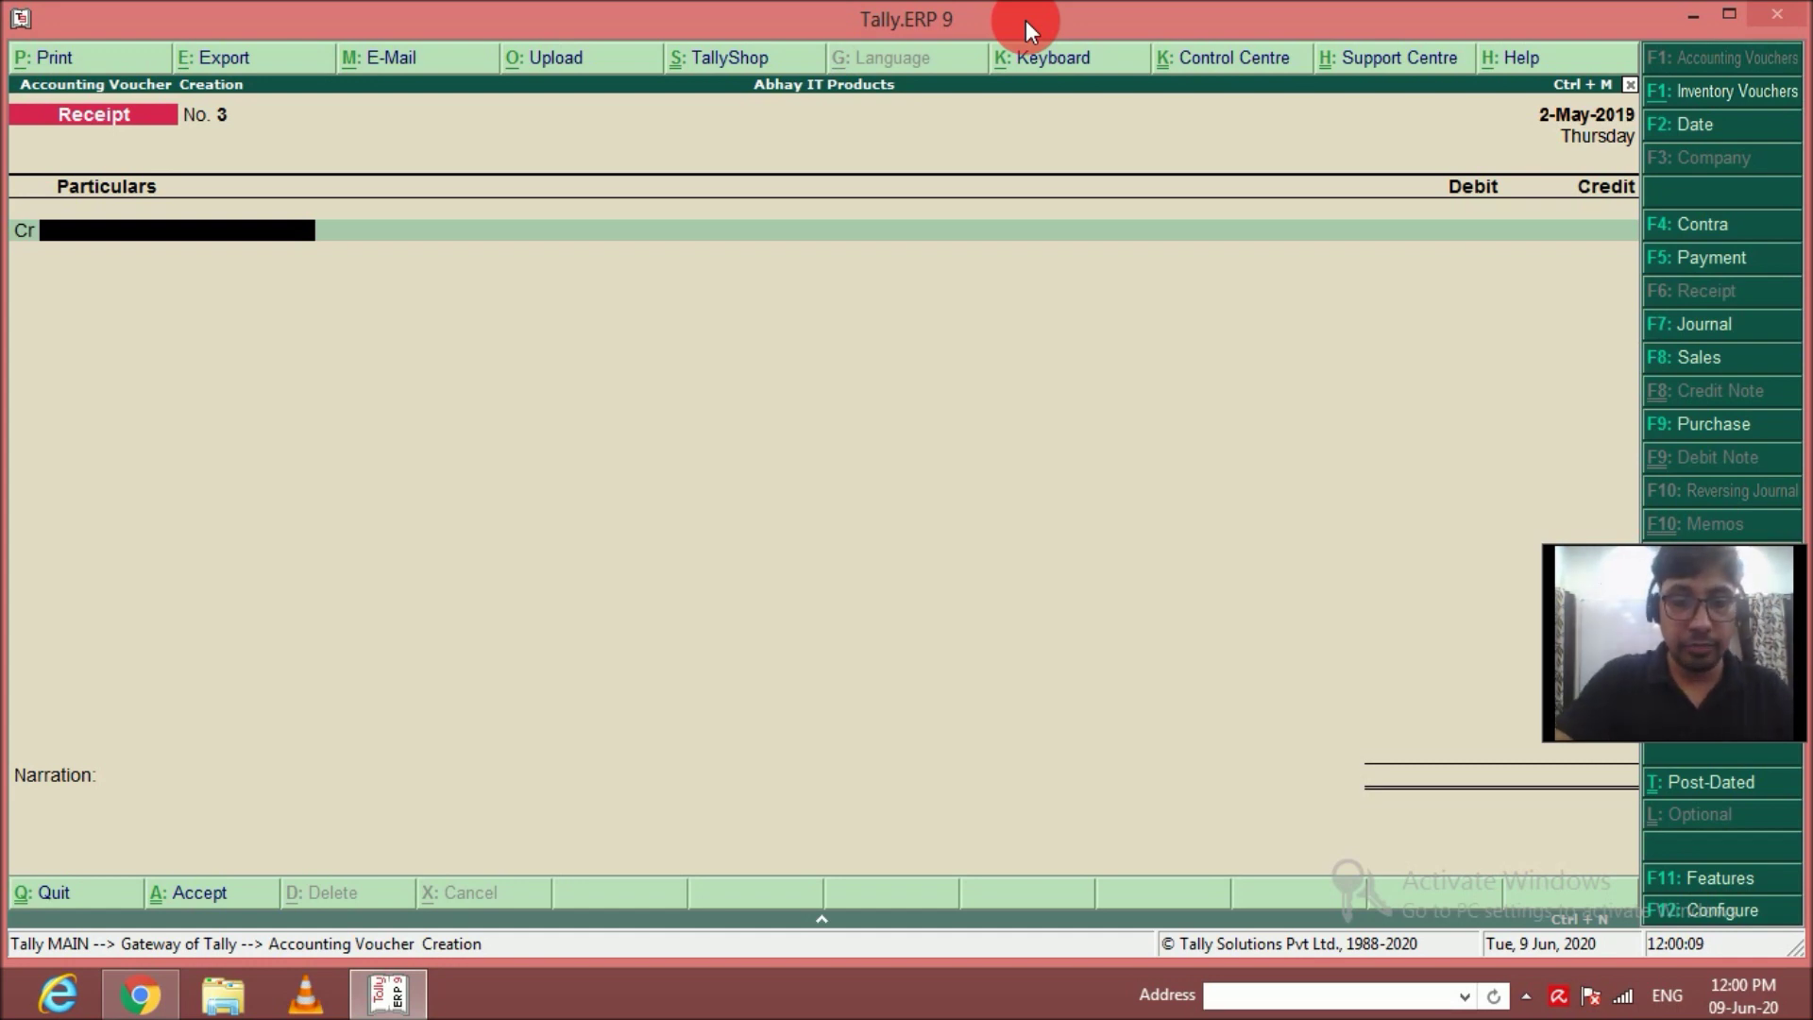
key("F8")
key("Return")
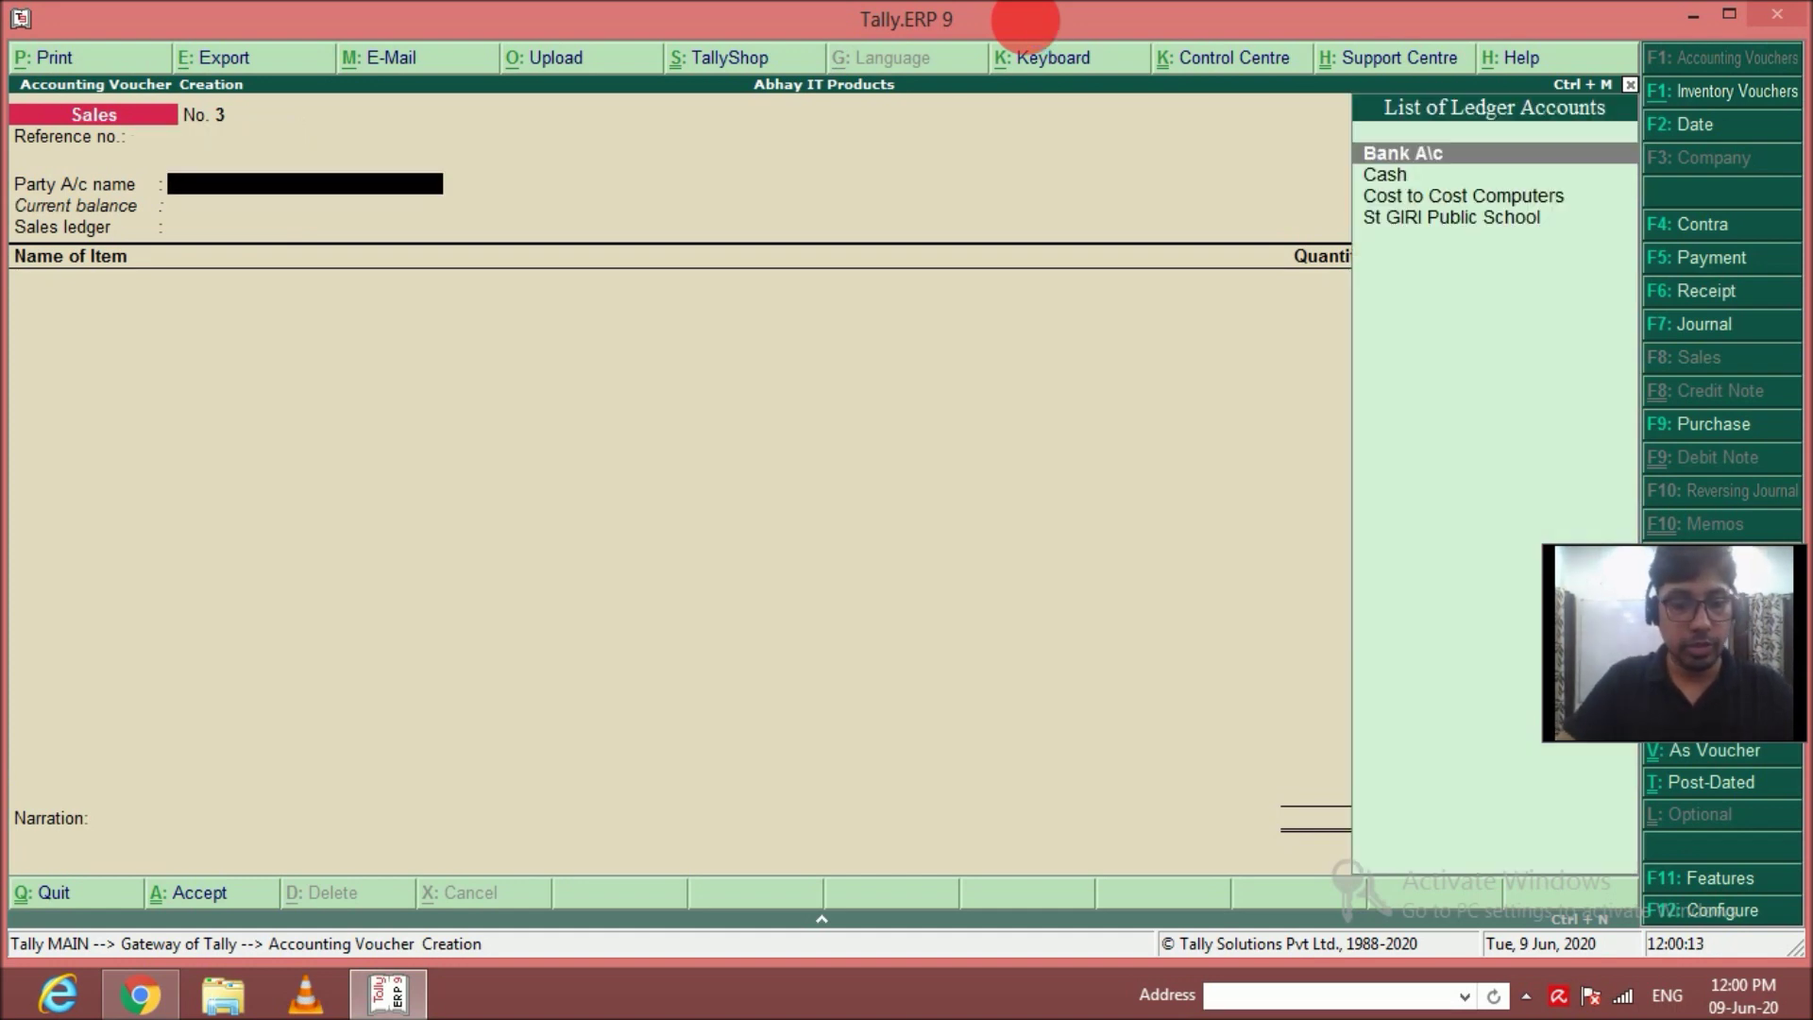
Create the party ledger St Xaviers Public School under Sundry Debtors, keeping India and Delhi as its country and state.
key("alt+c")
type("St Xaviers Public School")
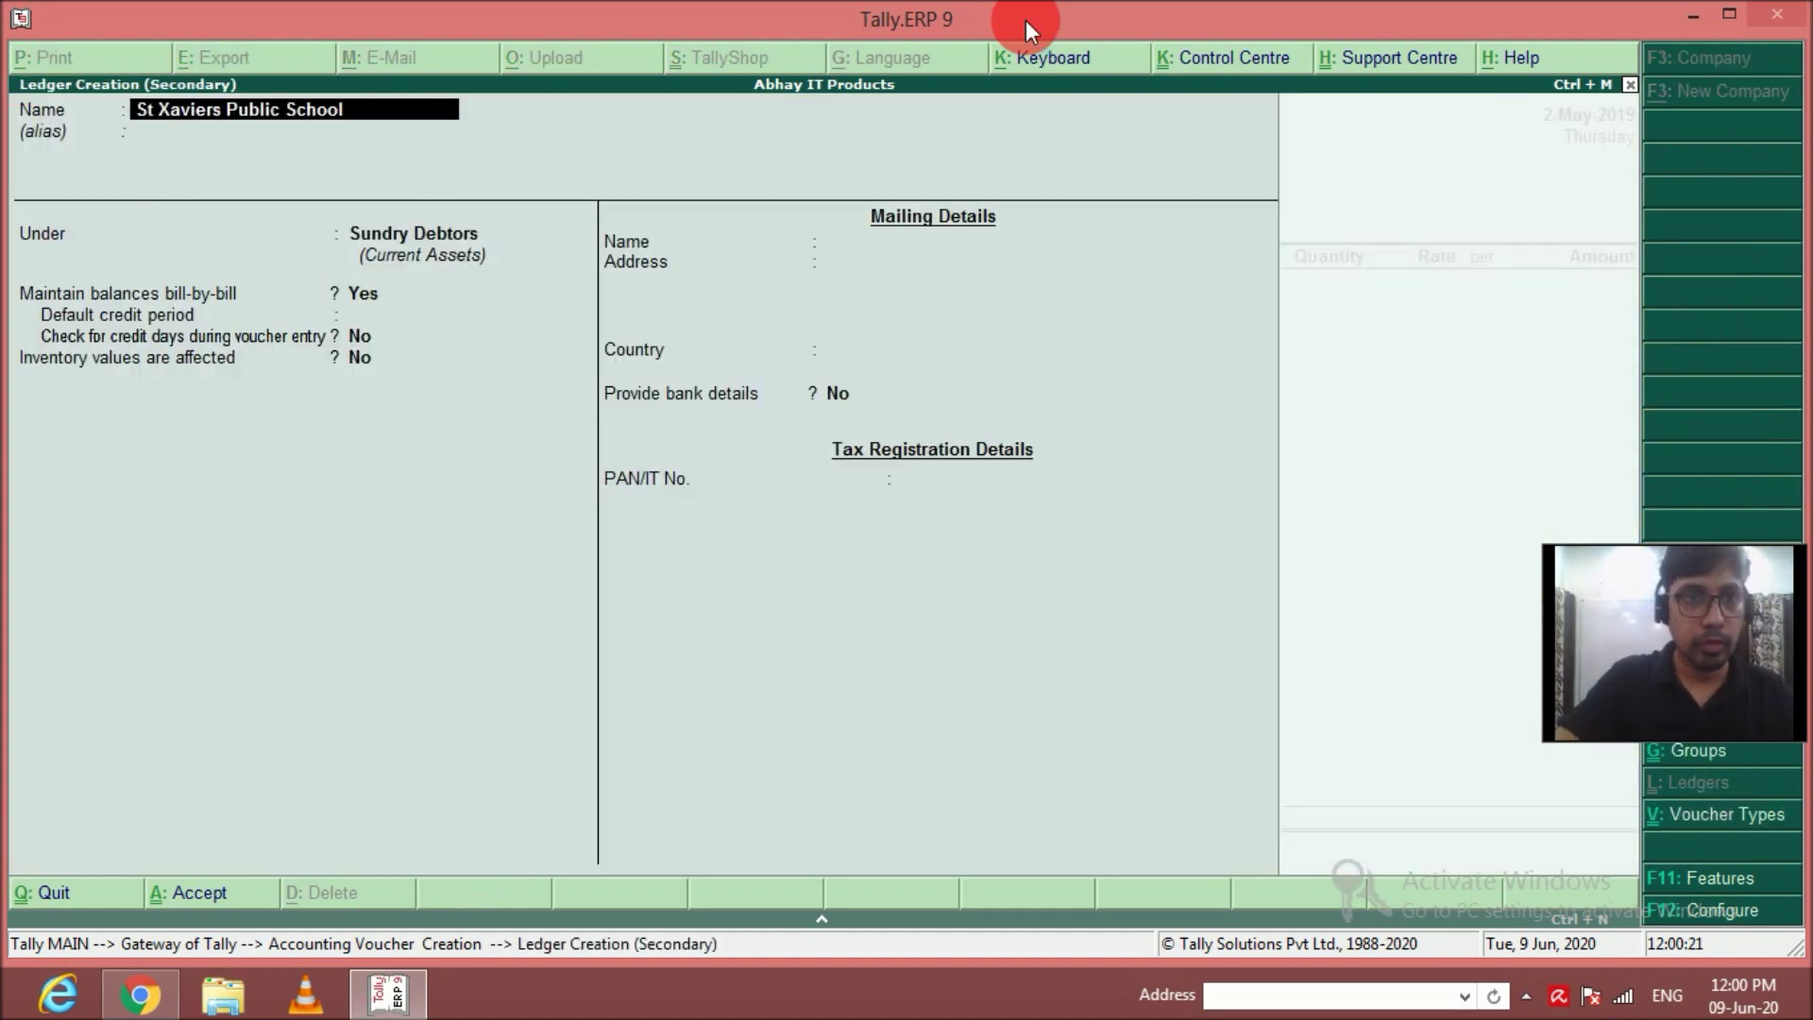
key("Return")
key("Return")
key("Return")
key("Return")
key("Return")
key("Return")
key("Return")
key("Return")
key("Return")
key("Return")
key("Return")
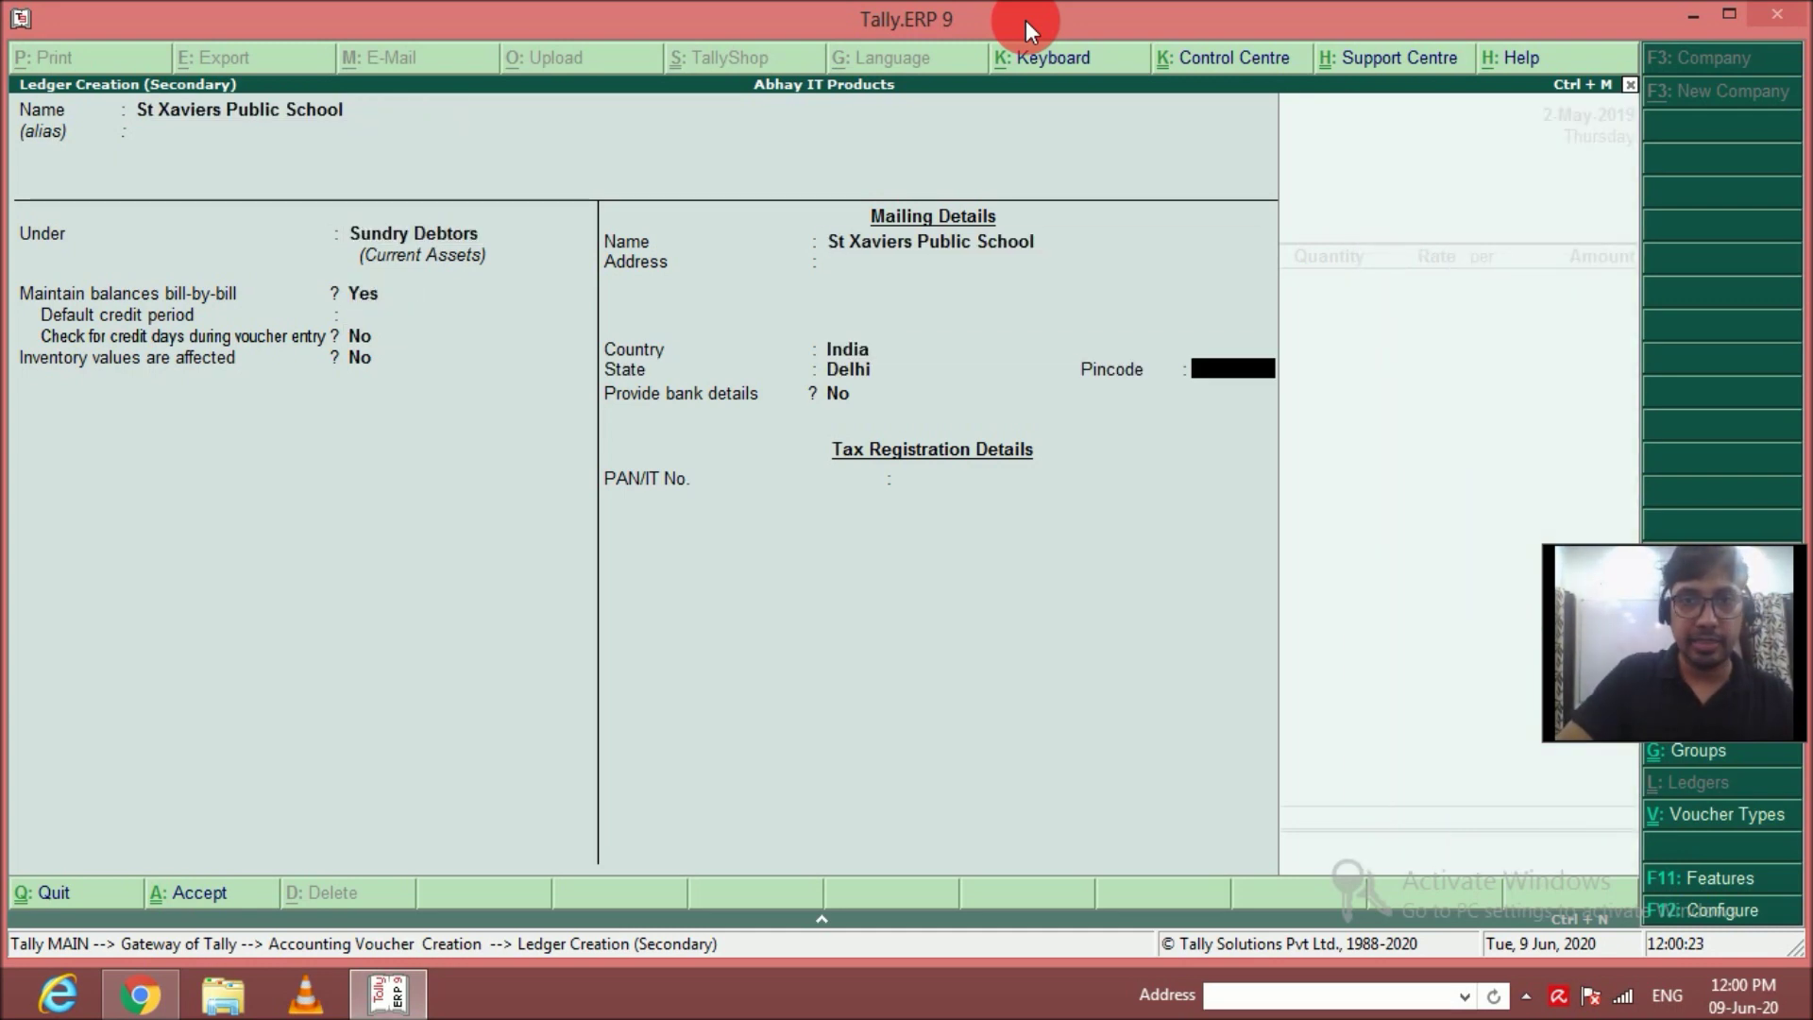
key("Return")
key("Return")
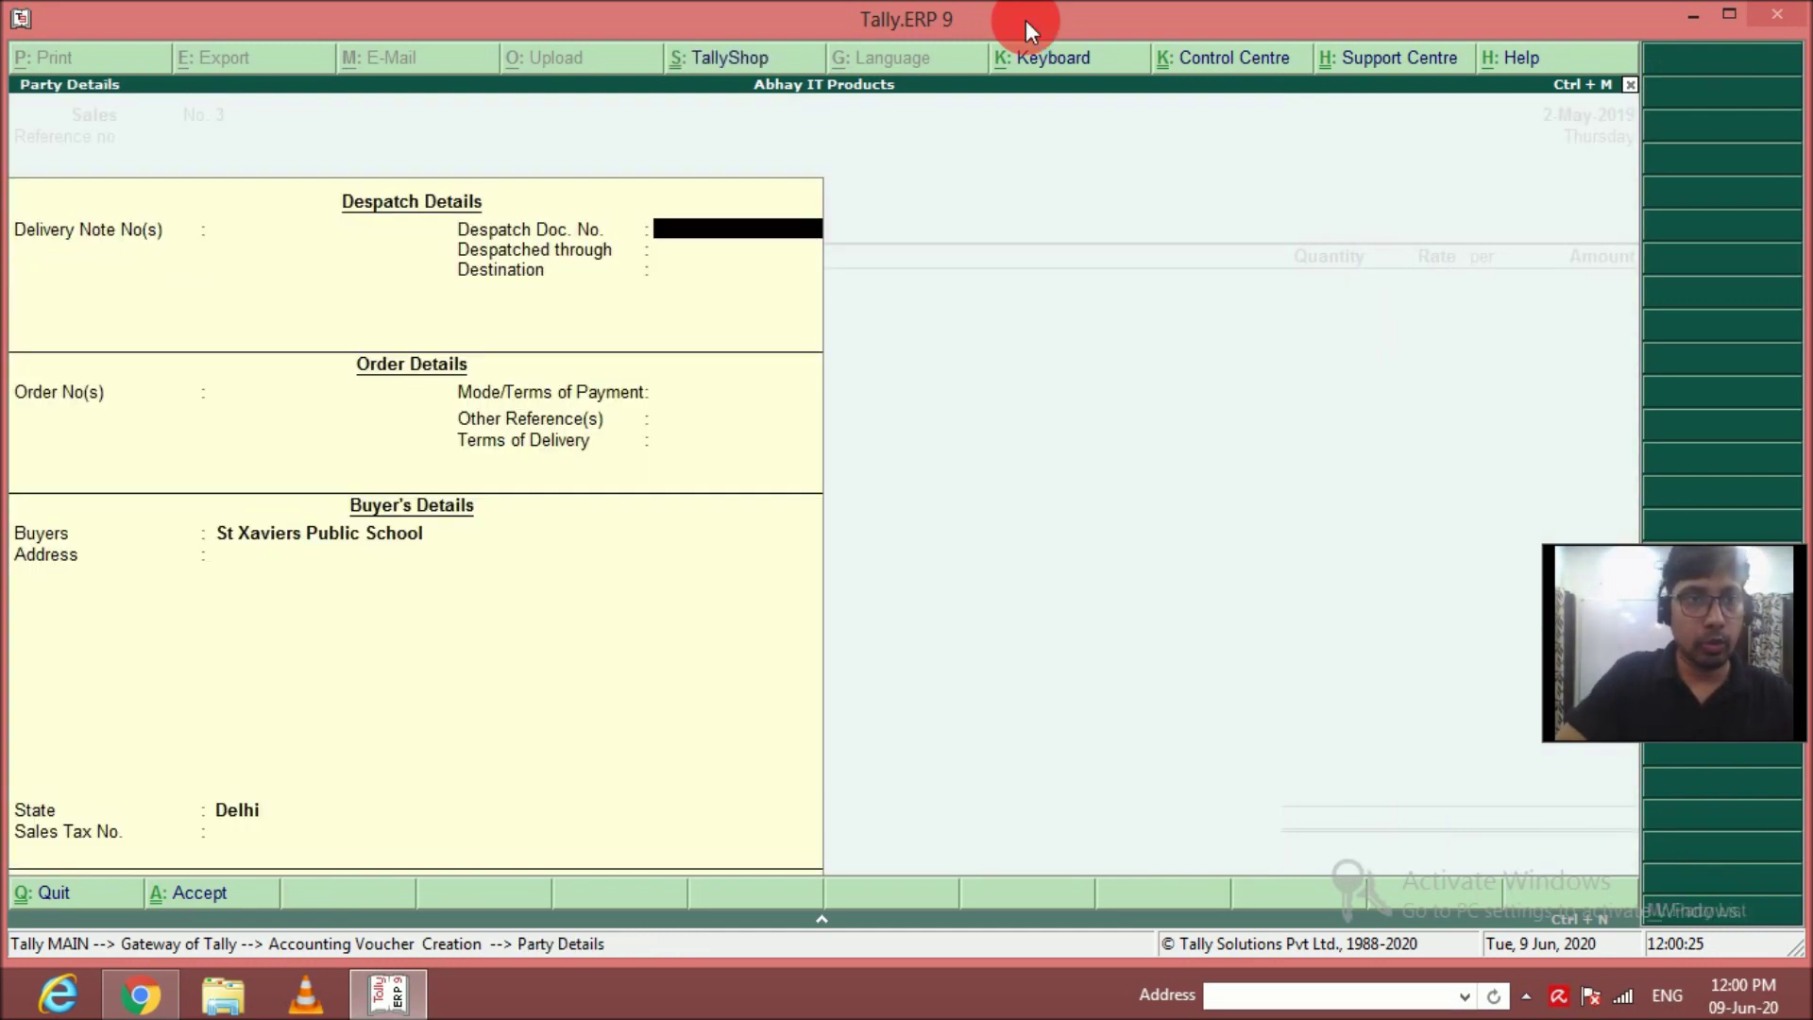
Accept the party details with Sales as the sales ledger, and add 15 Computers at a rate of 26000.
key("ctrl+a")
key("Return")
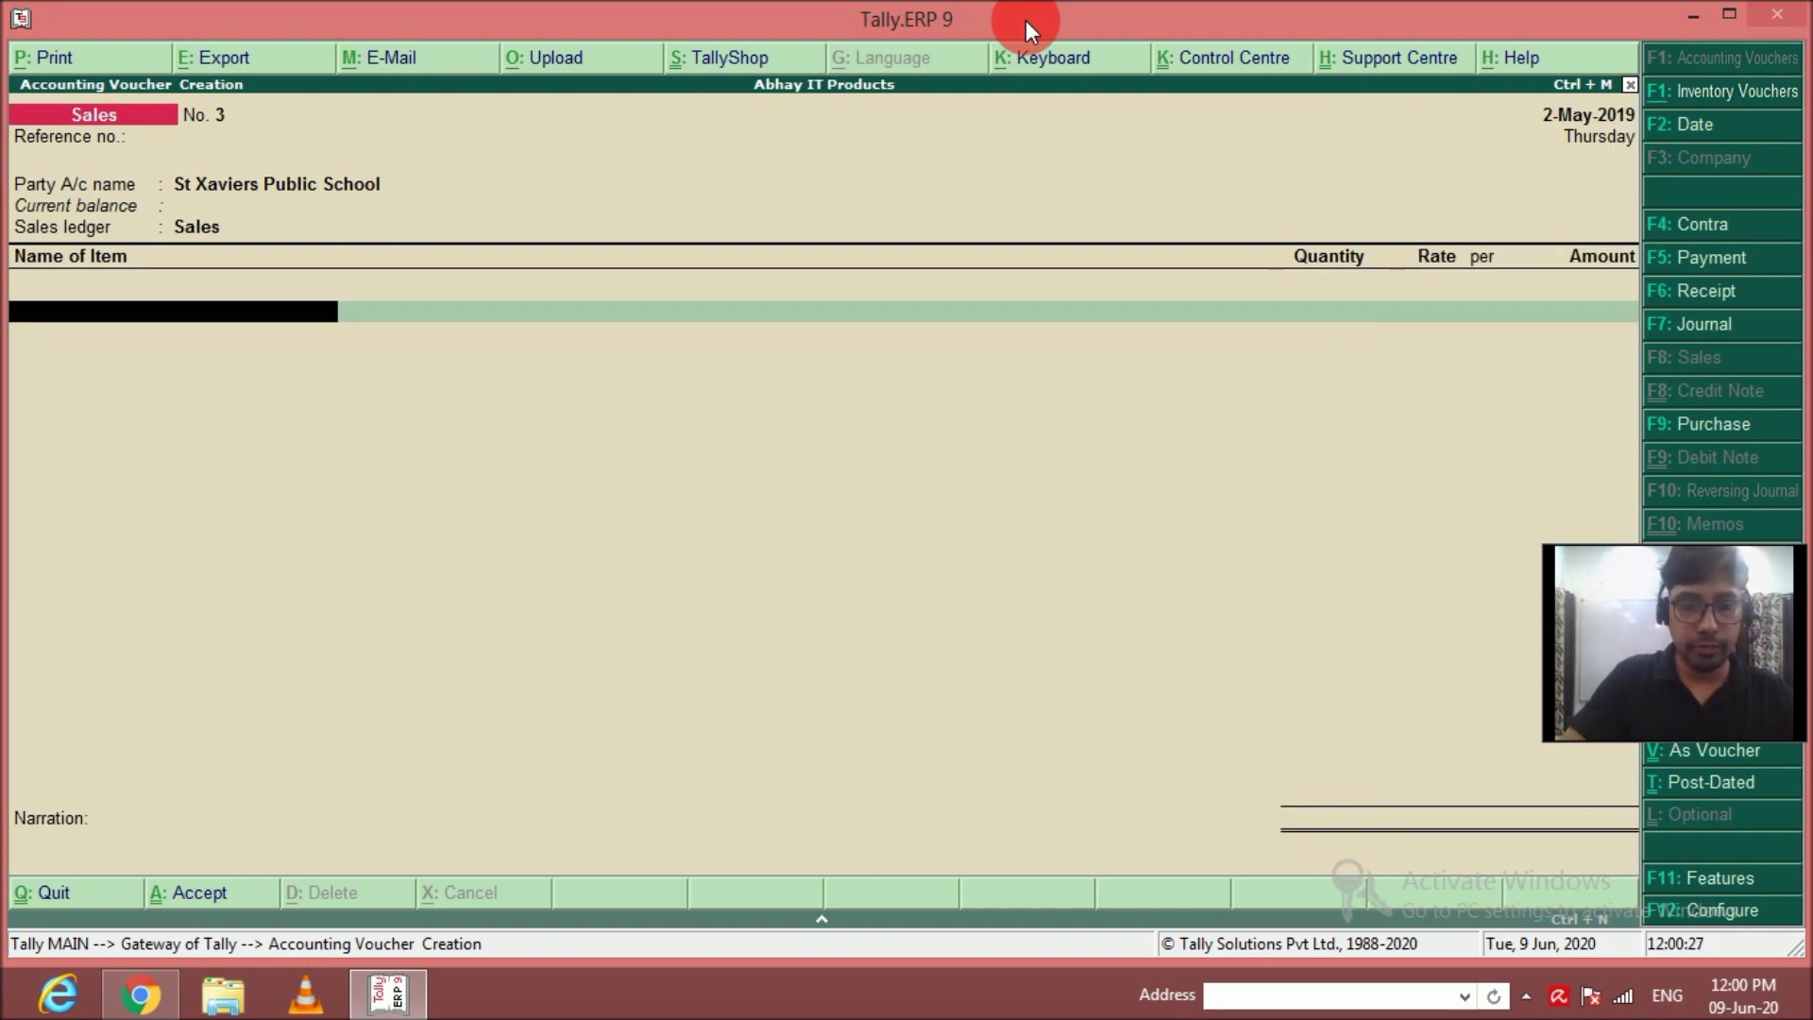
type("Co")
key("Return")
type("15")
key("Return")
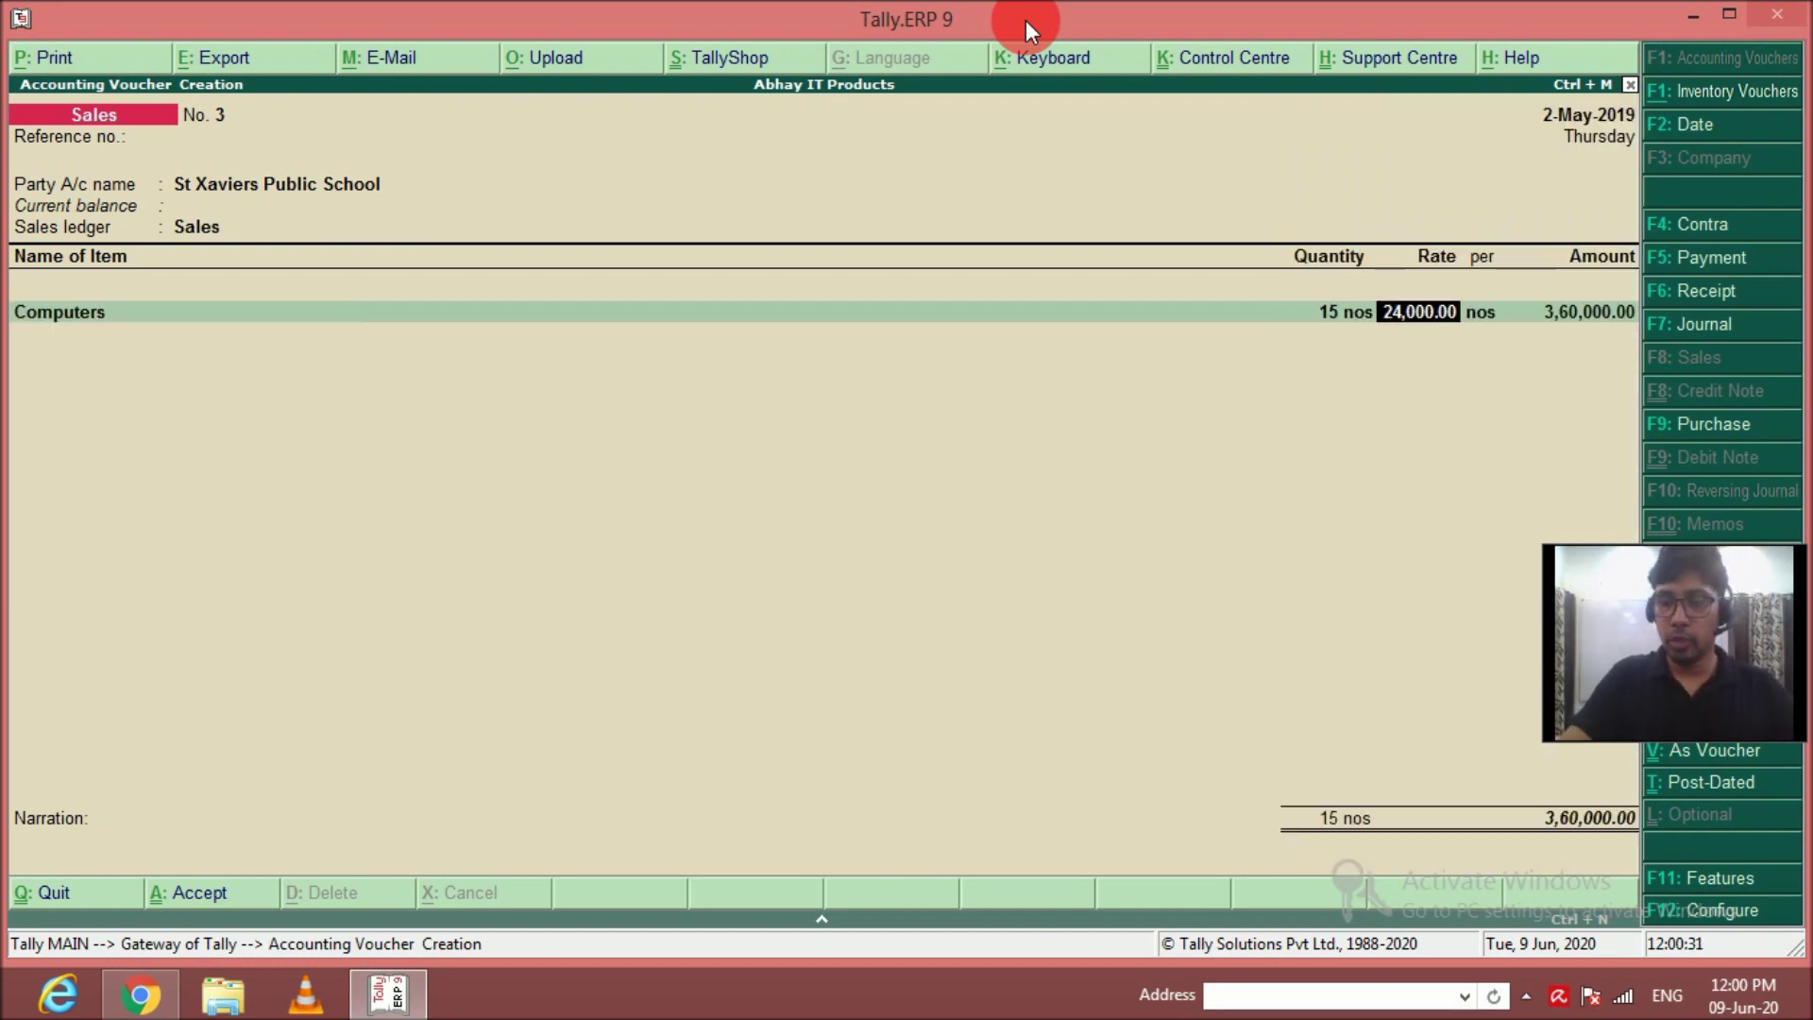
type("26000")
key("Return")
End the item list and record the 3,90,000 sale to St Xaviers Public School as New Ref 3.
key("Return")
key("Return")
key("Return")
key("Return")
key("Return")
key("Return")
key("Return")
key("Return")
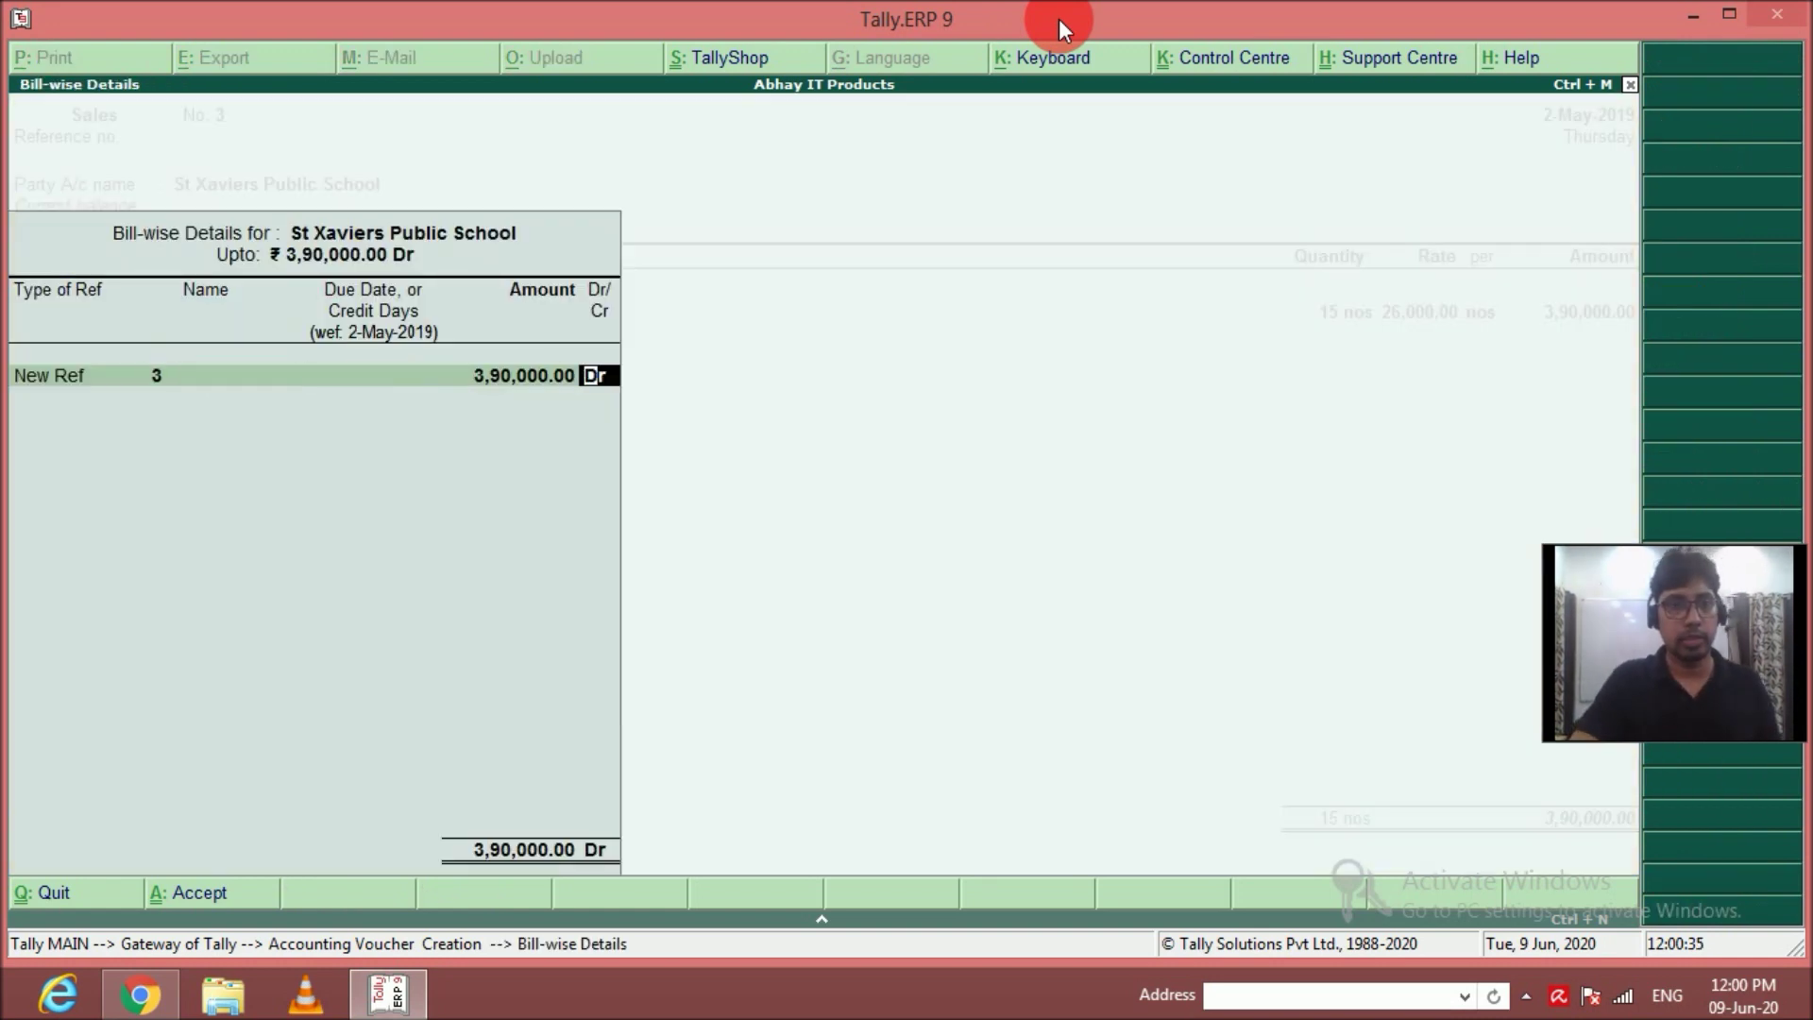
Enter the narration "For sales made on credit" in the St Xaviers Public School sales voucher and save it.
key("BackSpace")
type("For sales made on credit")
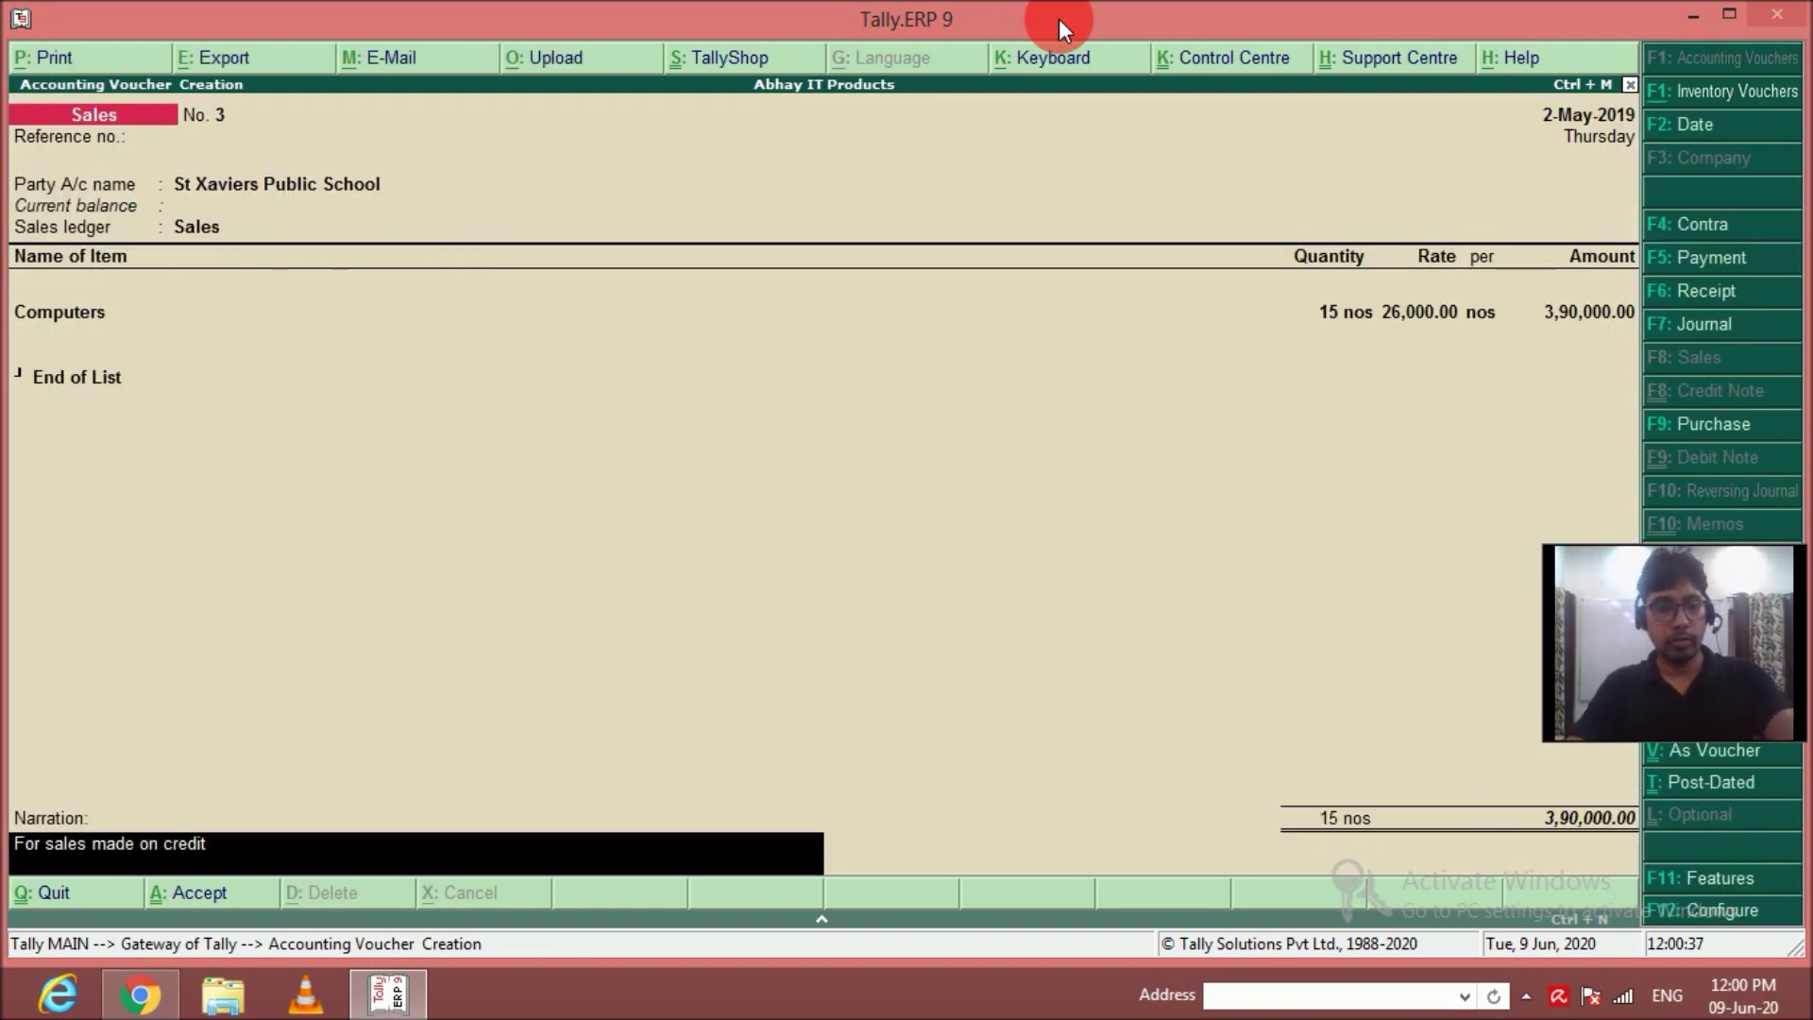
key("Return")
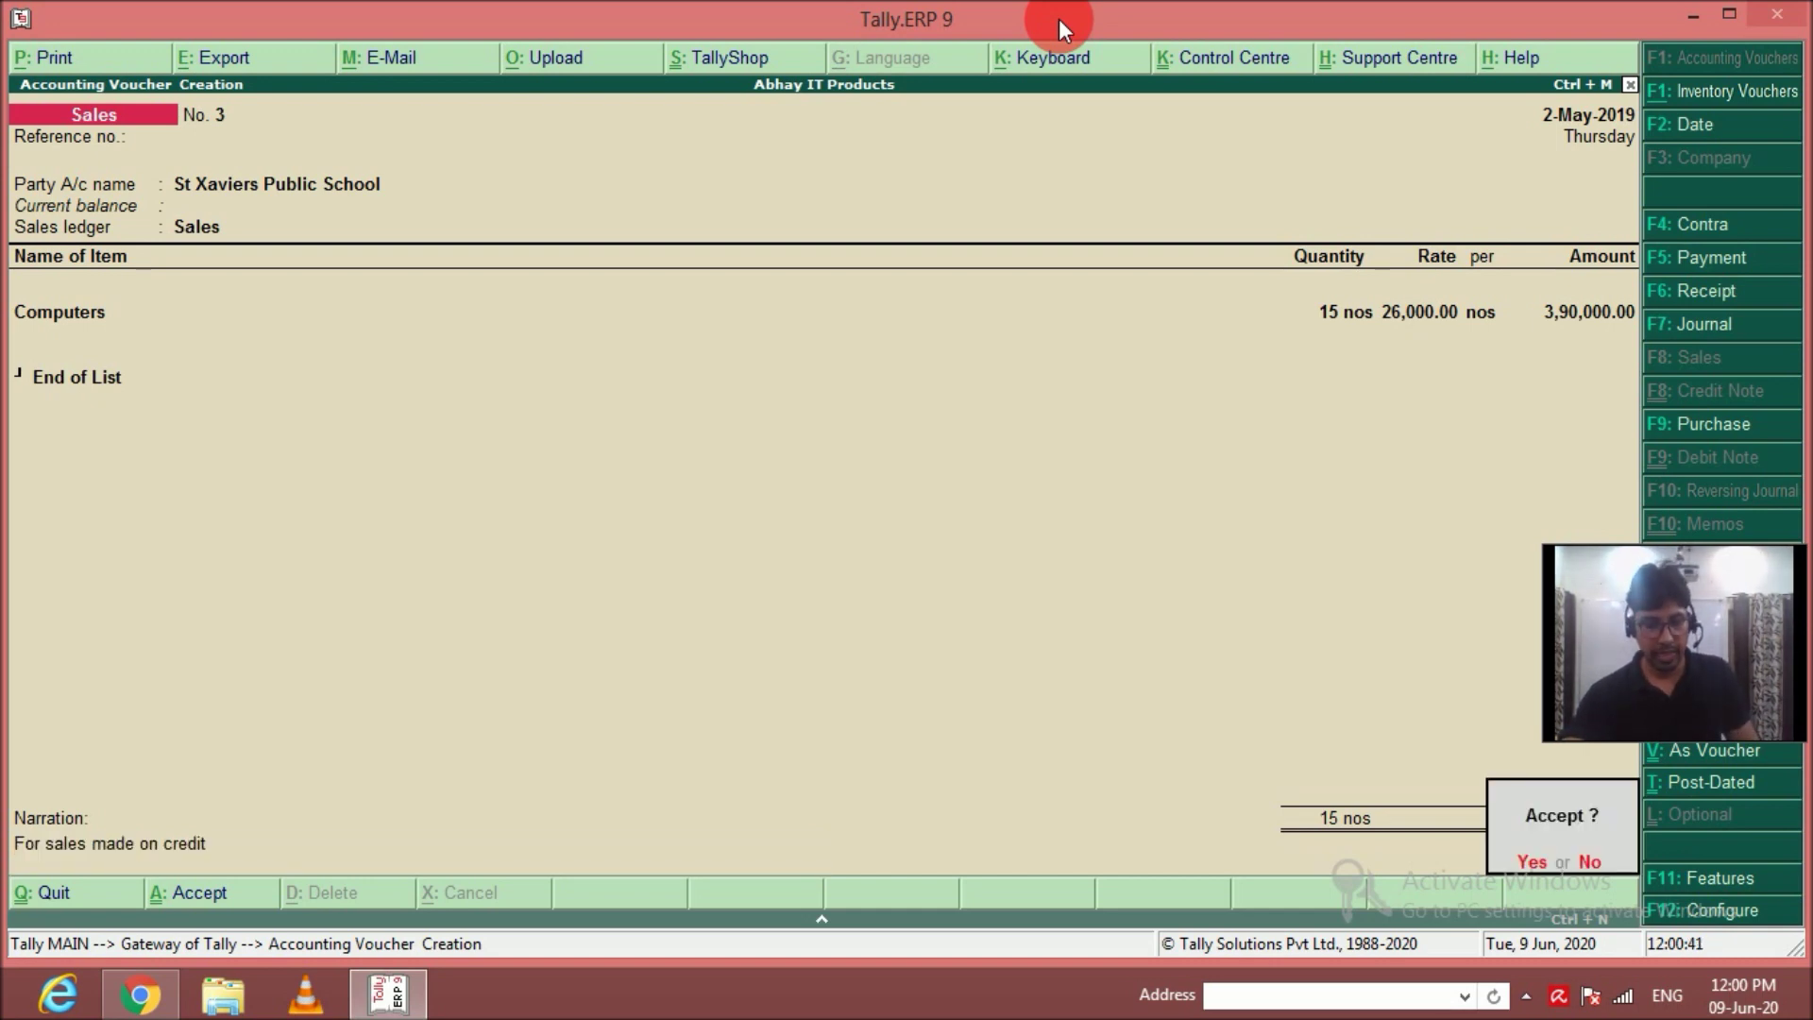
key("y")
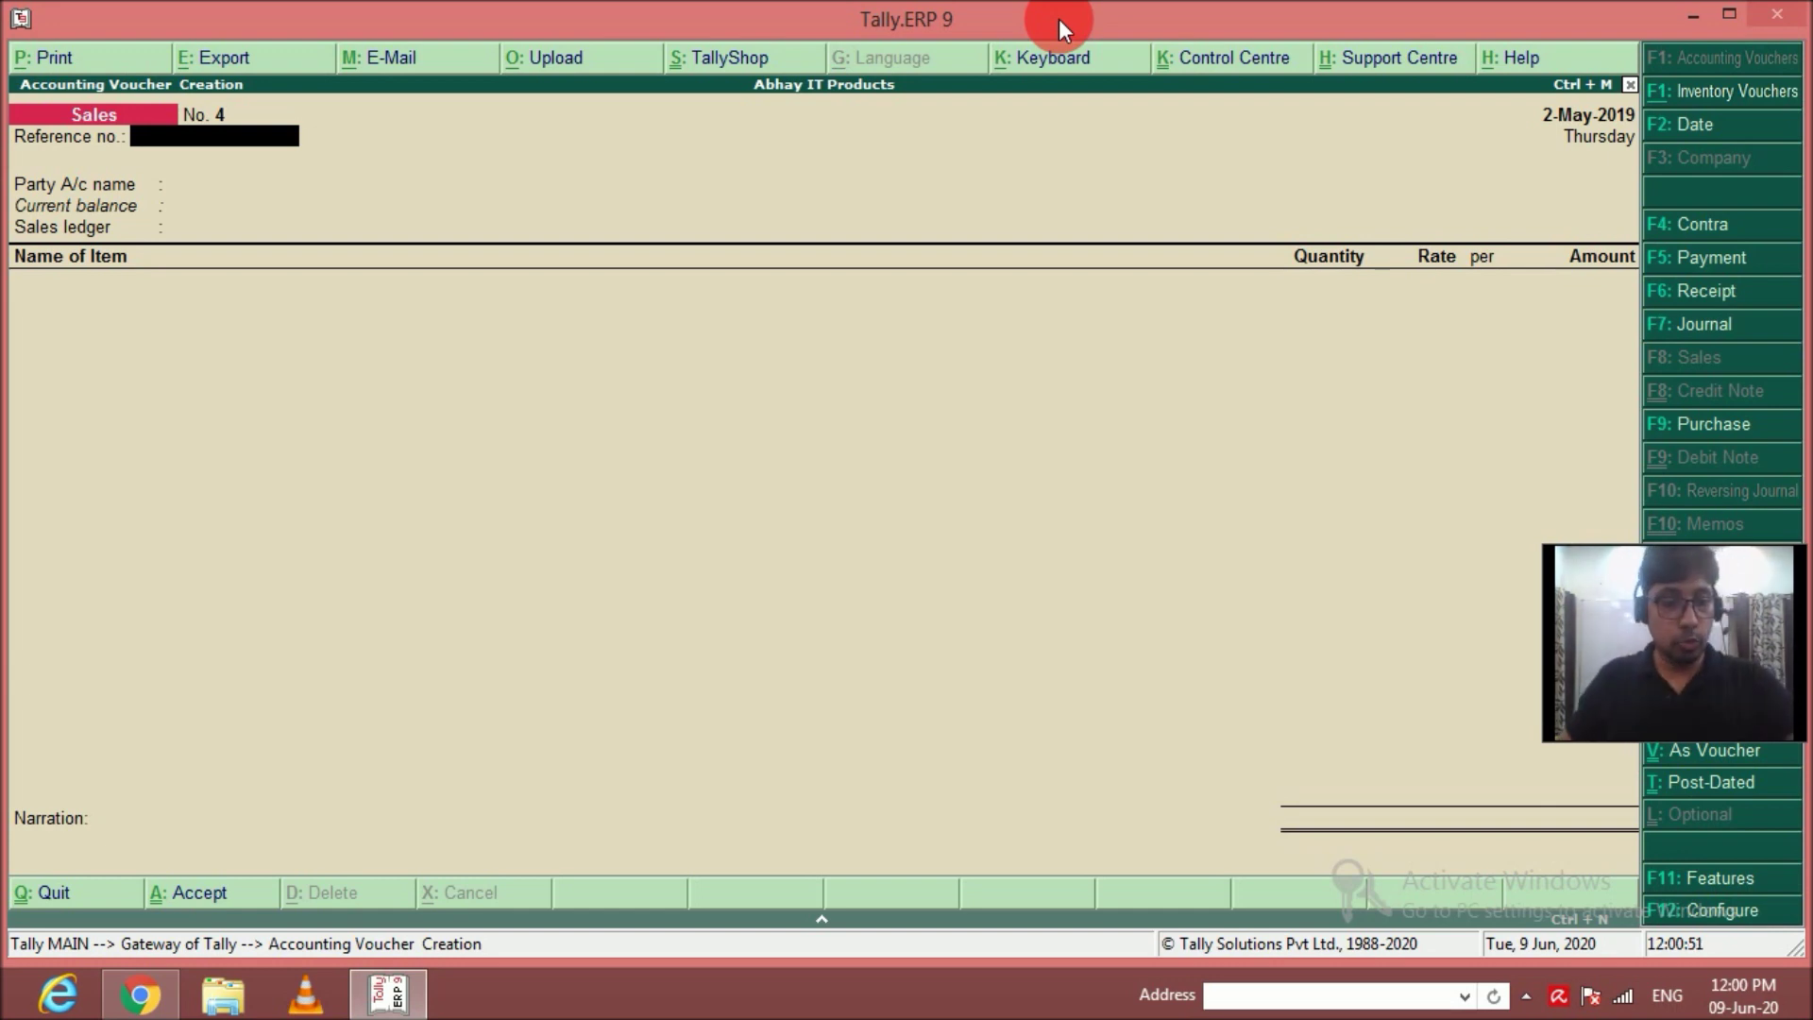
Set the voucher date to 1-6 (1-Jun-2019) and switch to a receipt voucher.
key("F2")
type("1-6")
key("Return")
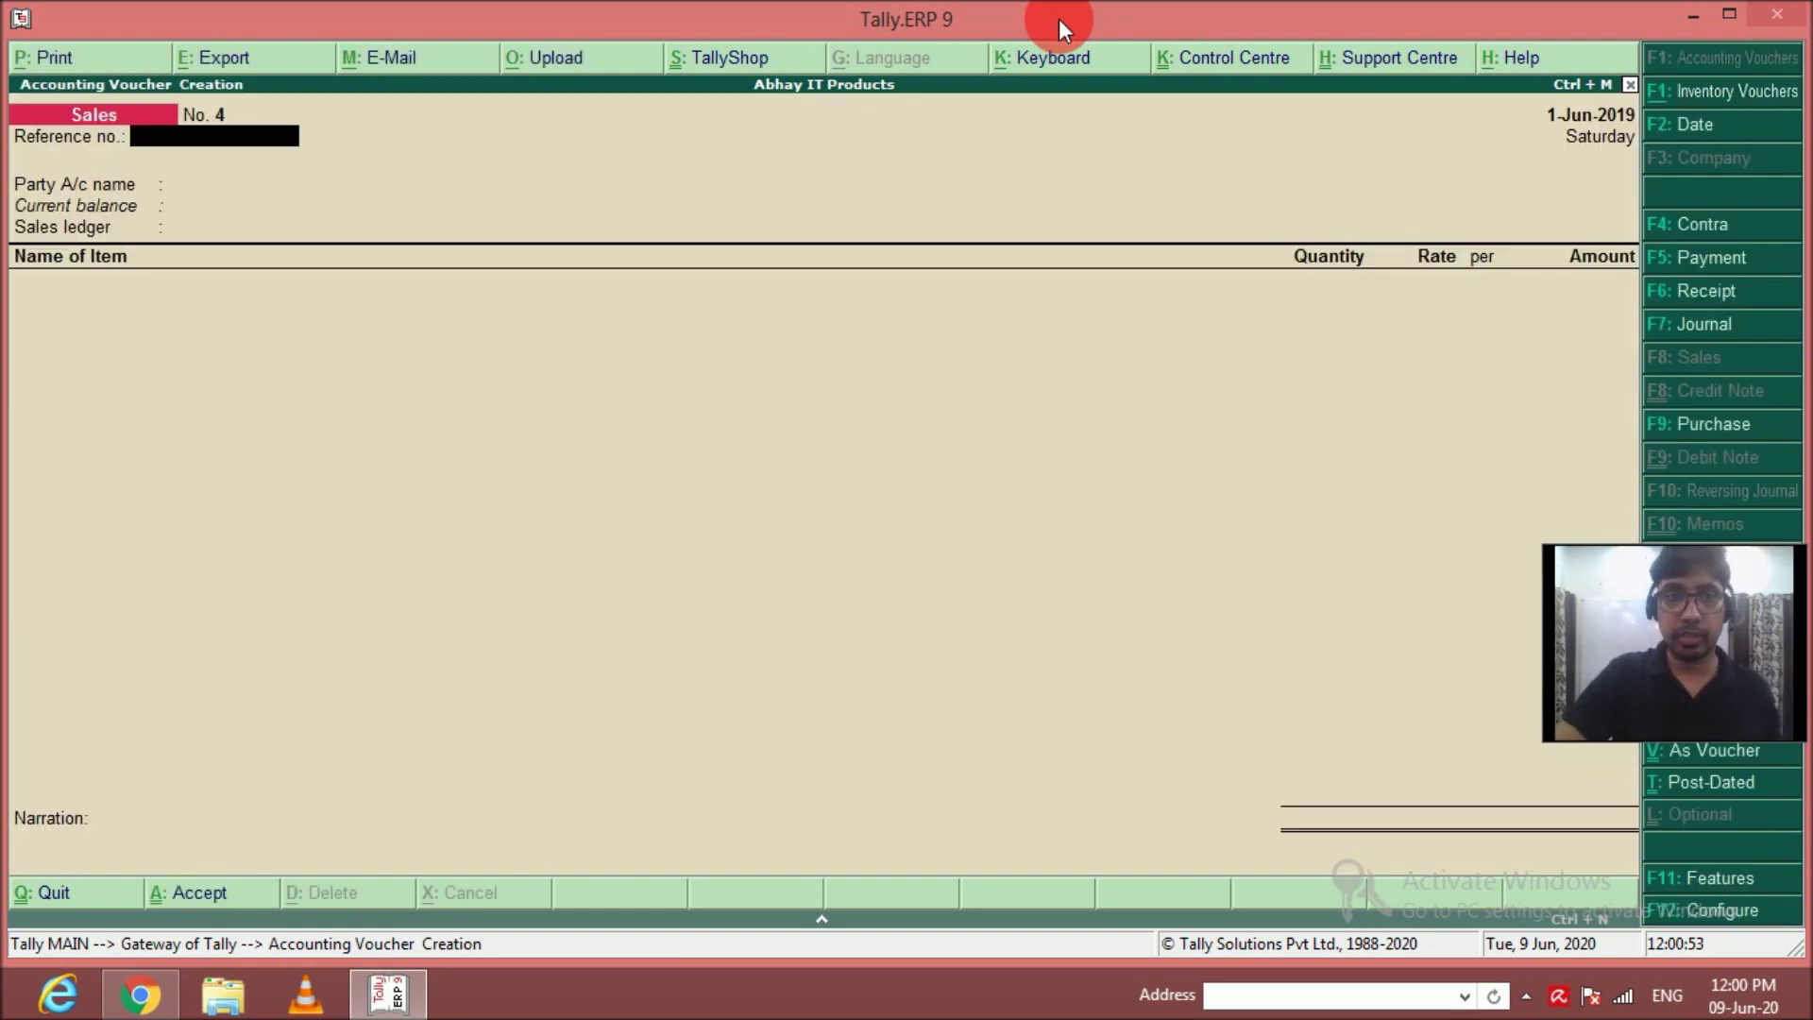
key("F6")
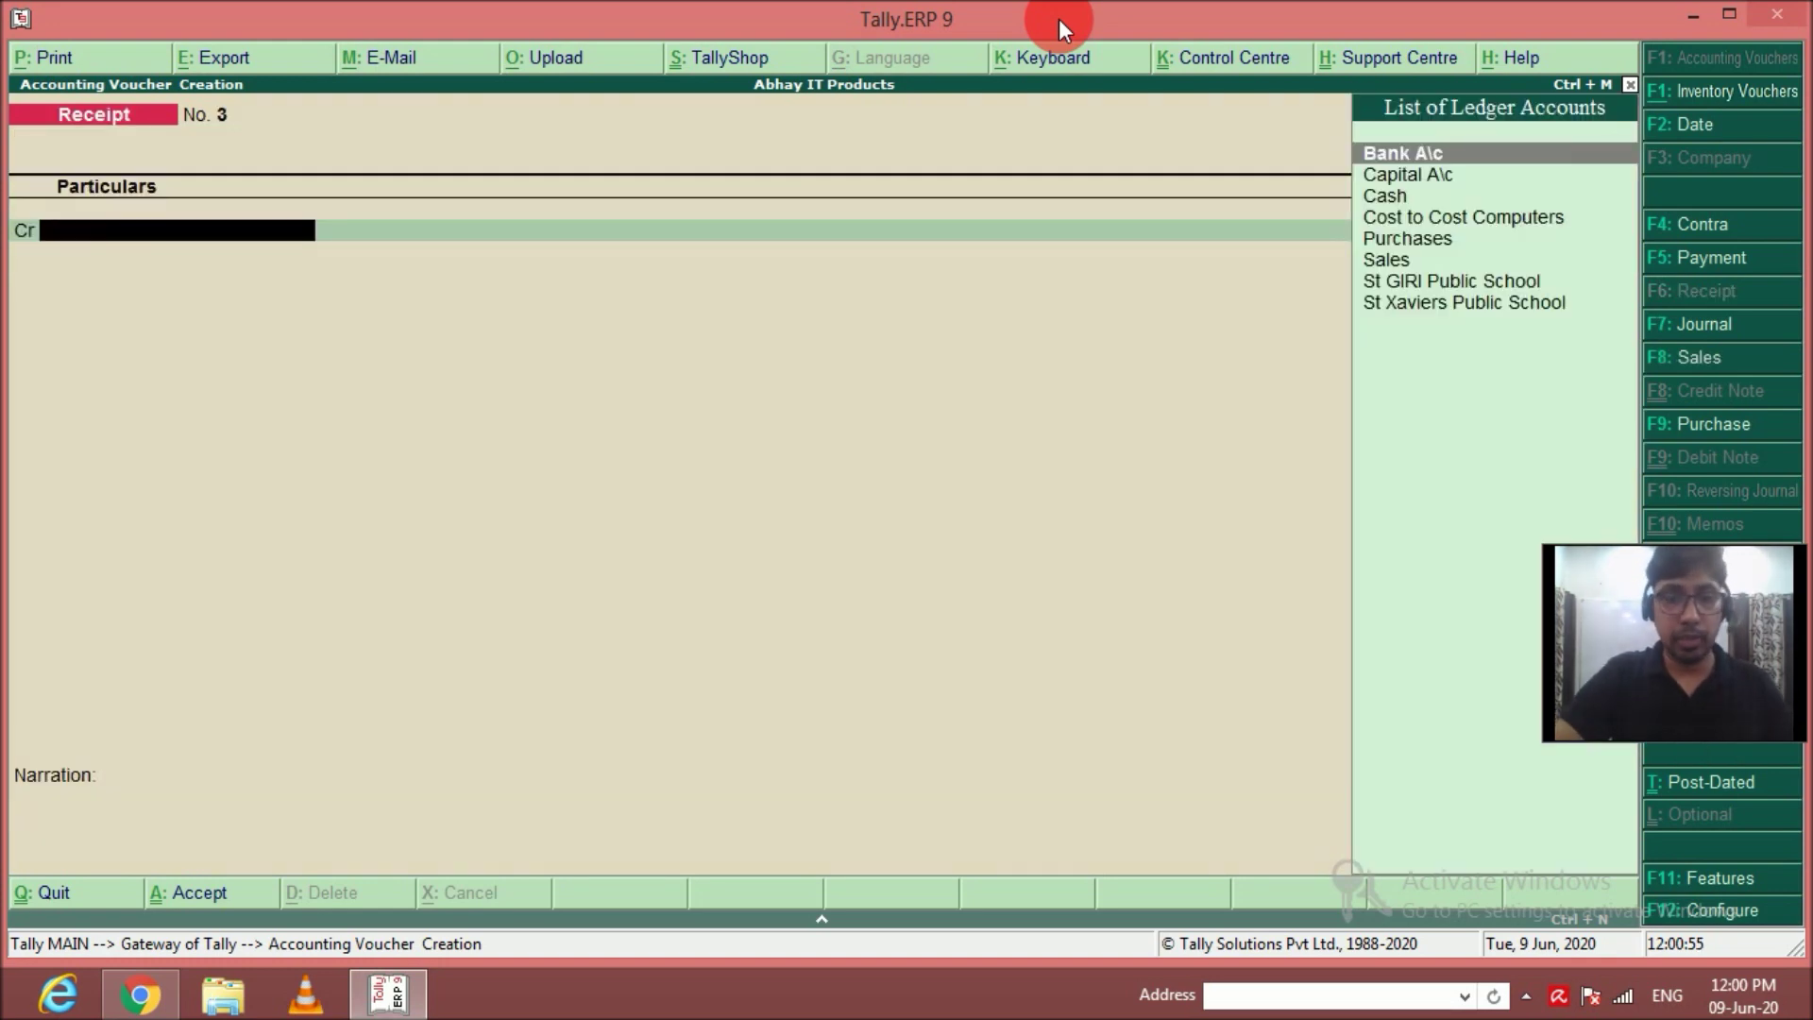
Credit St Xaviers Public School in the receipt with half of its bill, calculated as 390000/2.
key("Down")
key("Down")
key("Down")
key("Down")
key("Down")
key("Down")
key("Down")
key("Return")
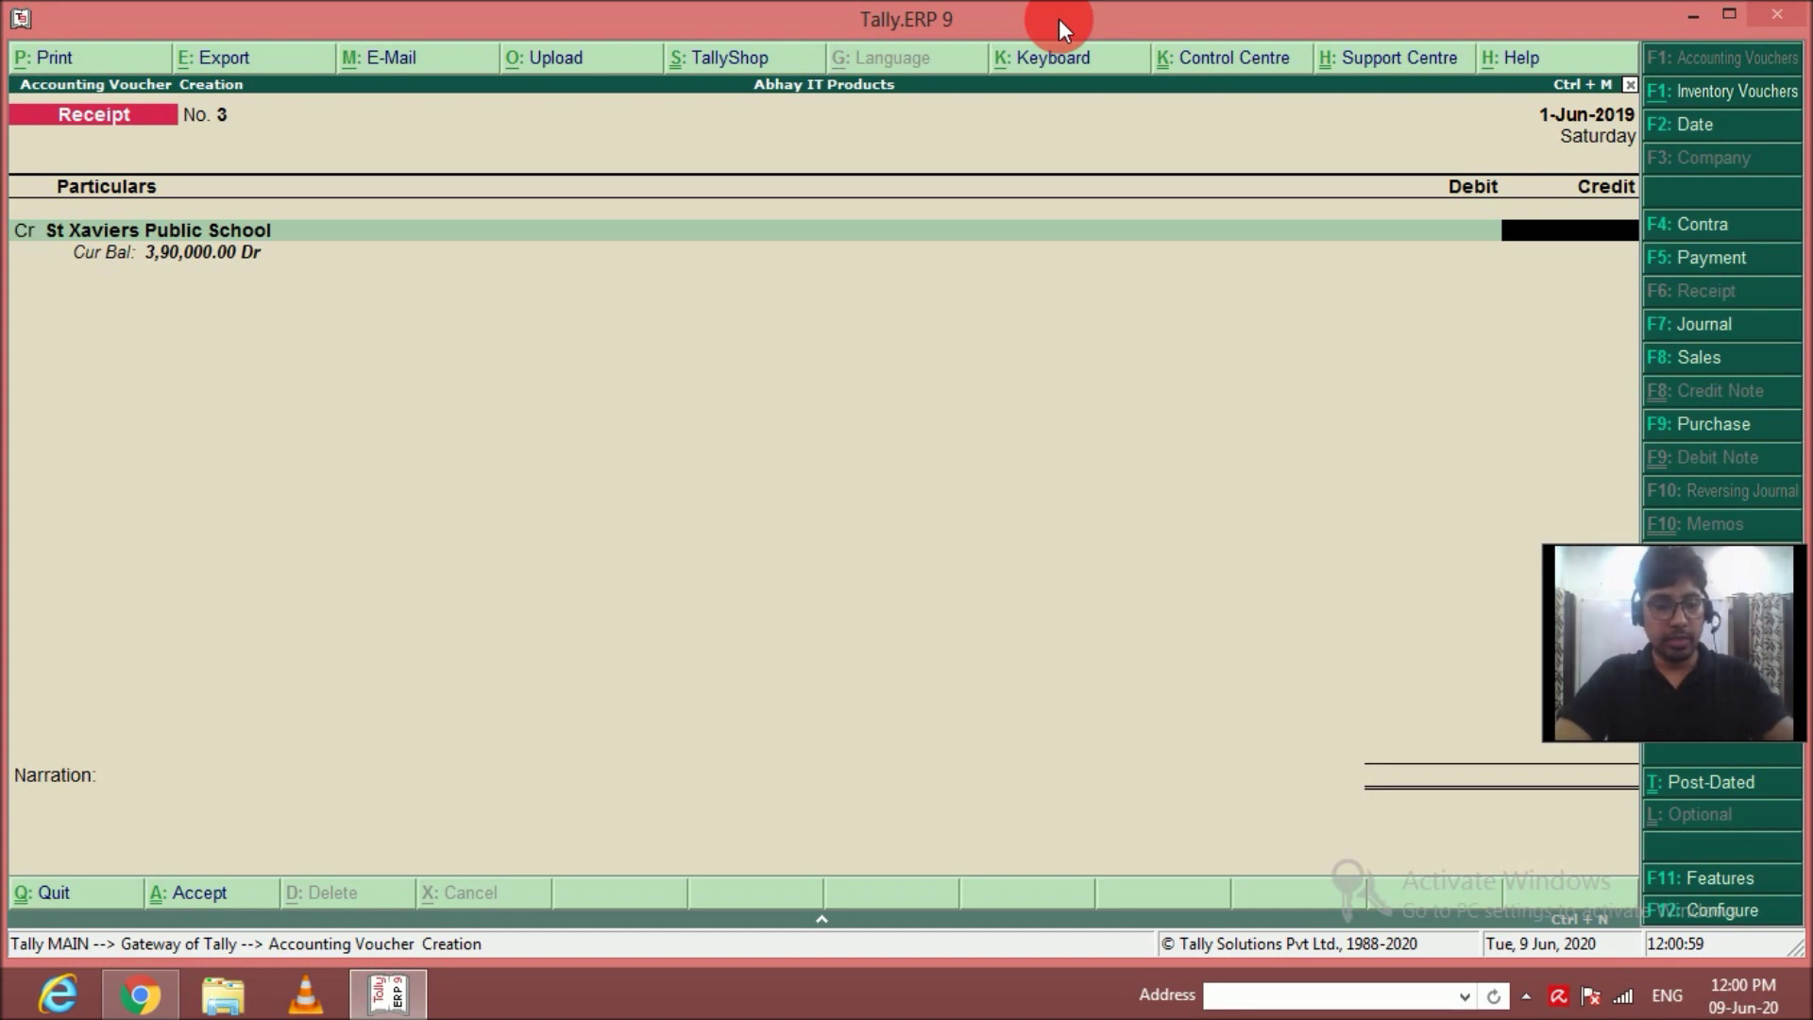
key("ctrl+n")
type("390000/2")
key("Return")
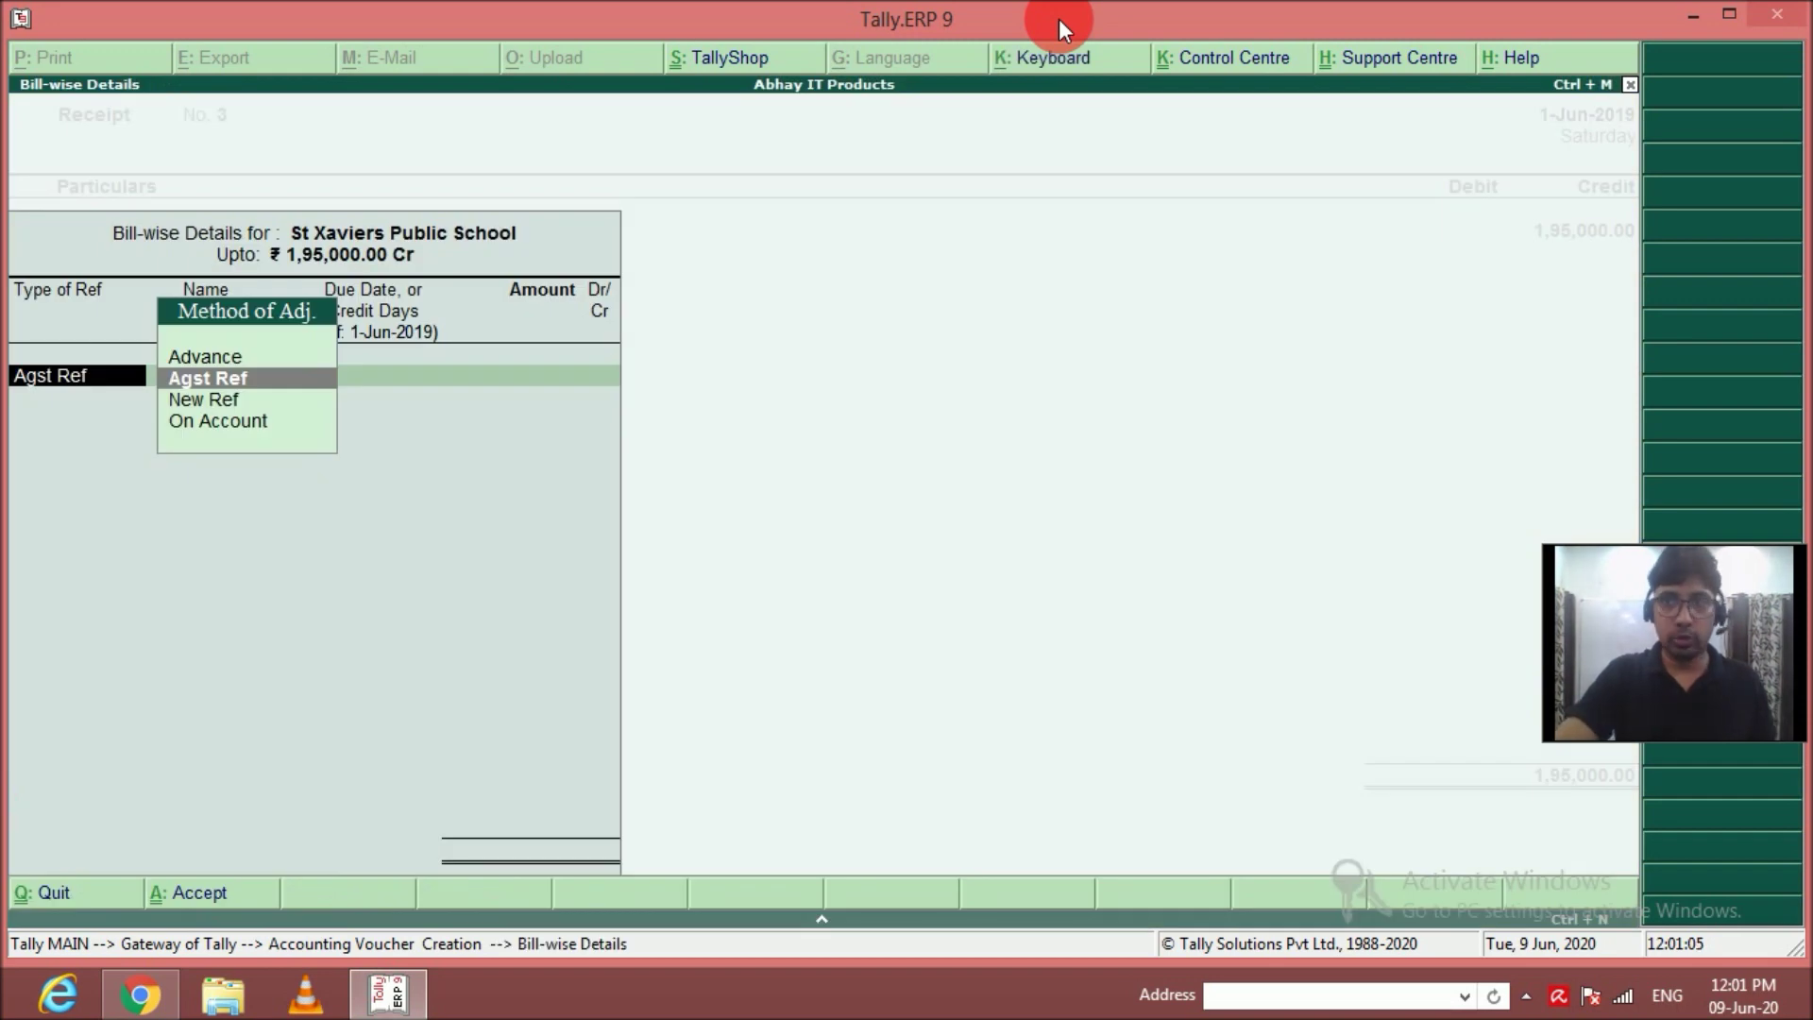
Allocate the 1,95,000 receipt as Agst Ref to St Xaviers Public School's pending bill 3.
key("Return")
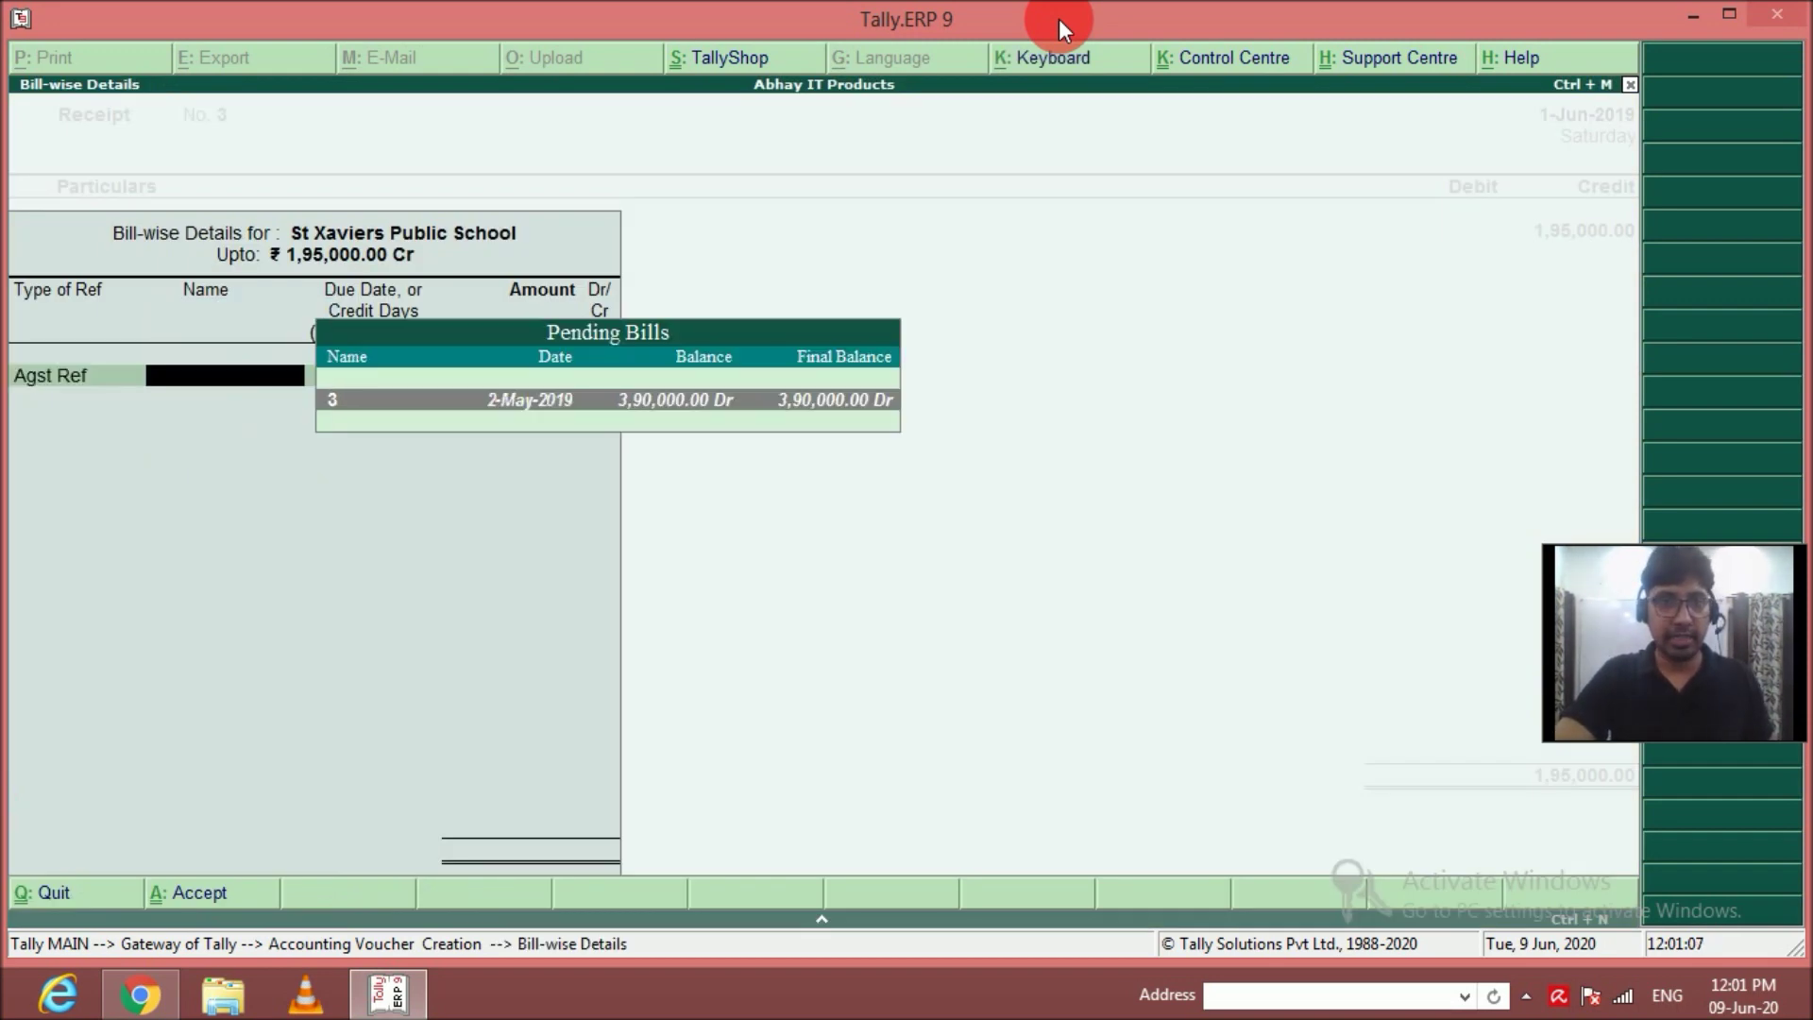
key("Return")
key("Return")
key("Return")
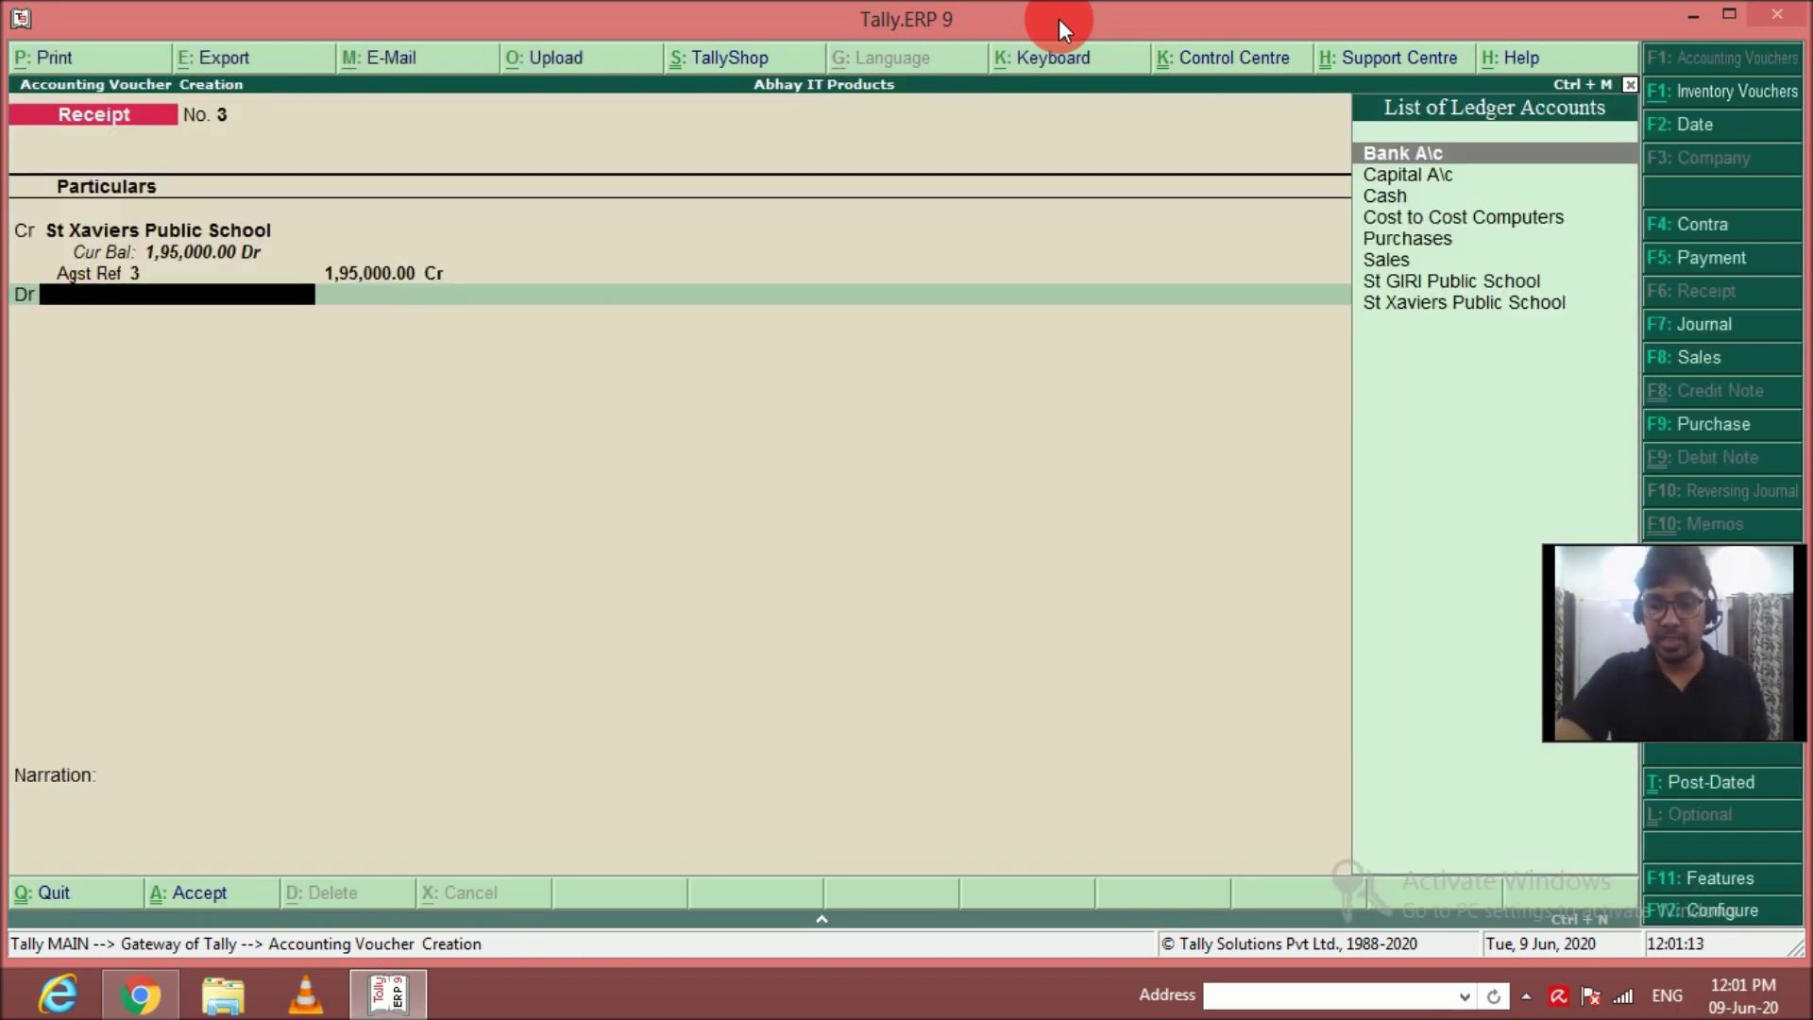
Debit Cash with 1,95,000 in the St Xaviers Public School receipt.
key("Down")
key("Down")
key("Return")
key("Return")
key("Return")
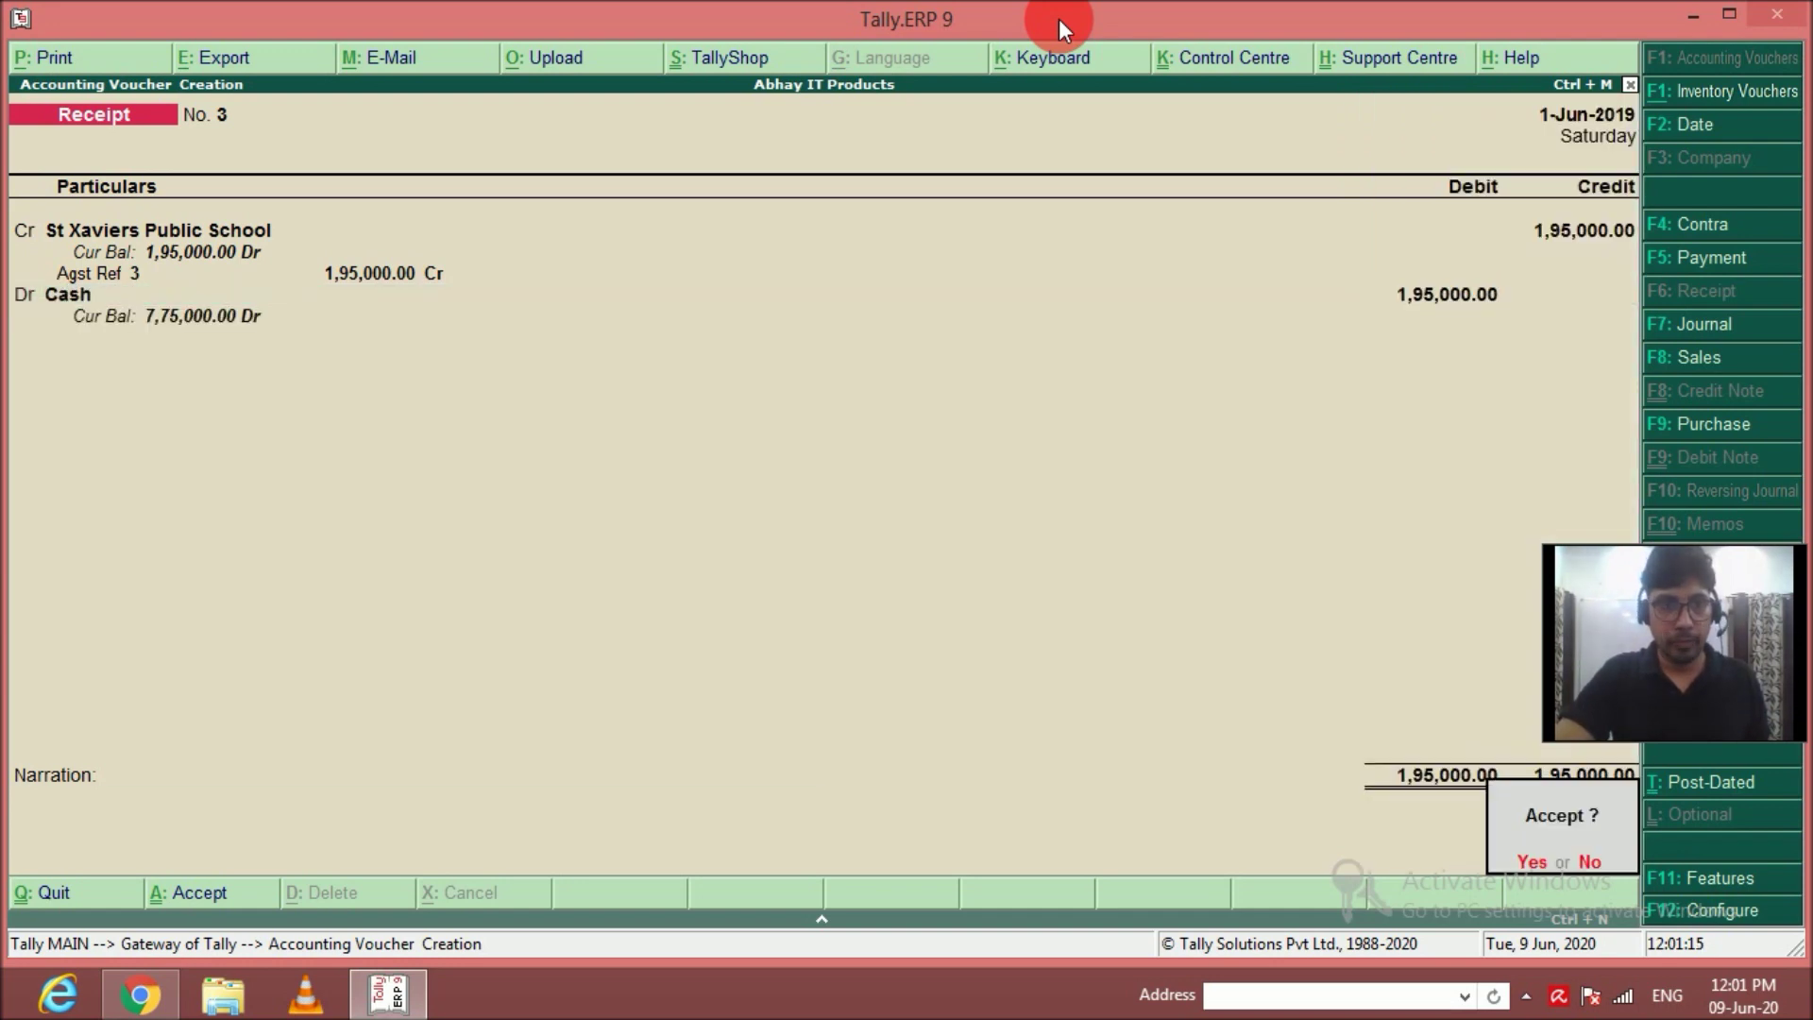
Return to the St Xaviers Public School receipt's narration, enter "For 50% amt recved" and save the voucher.
key("Escape")
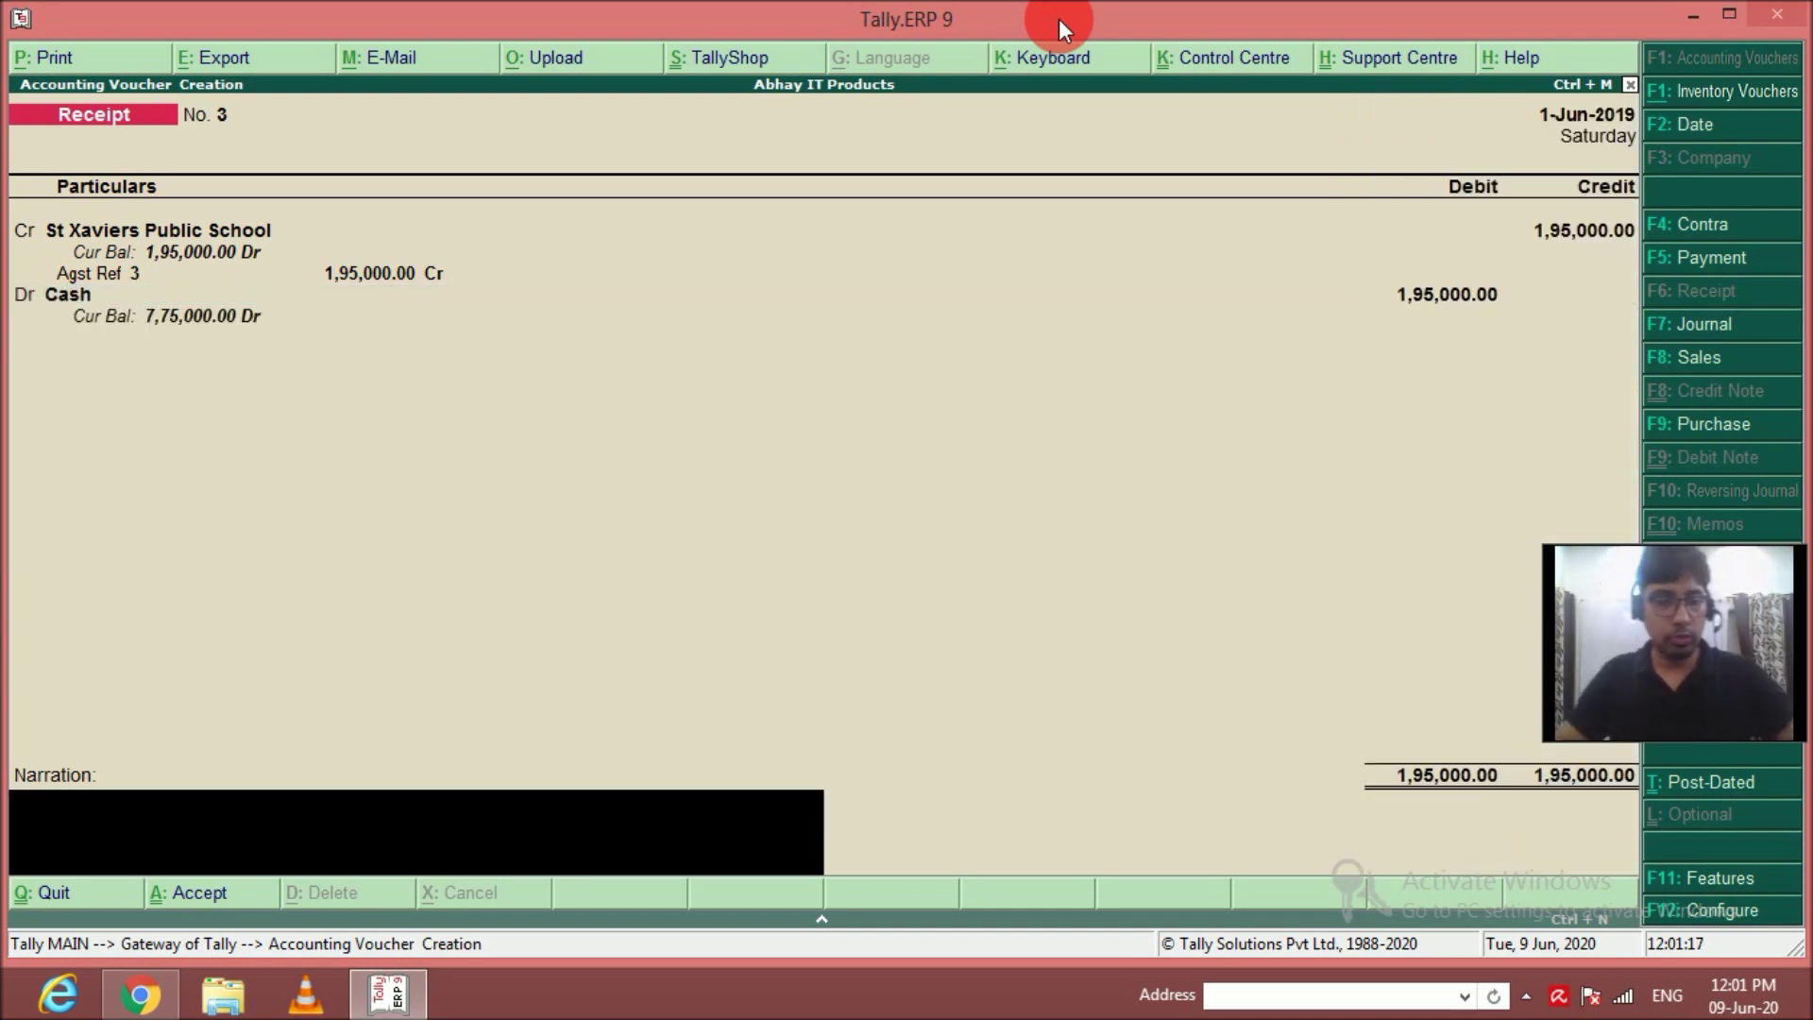
type("For 50% amt recved")
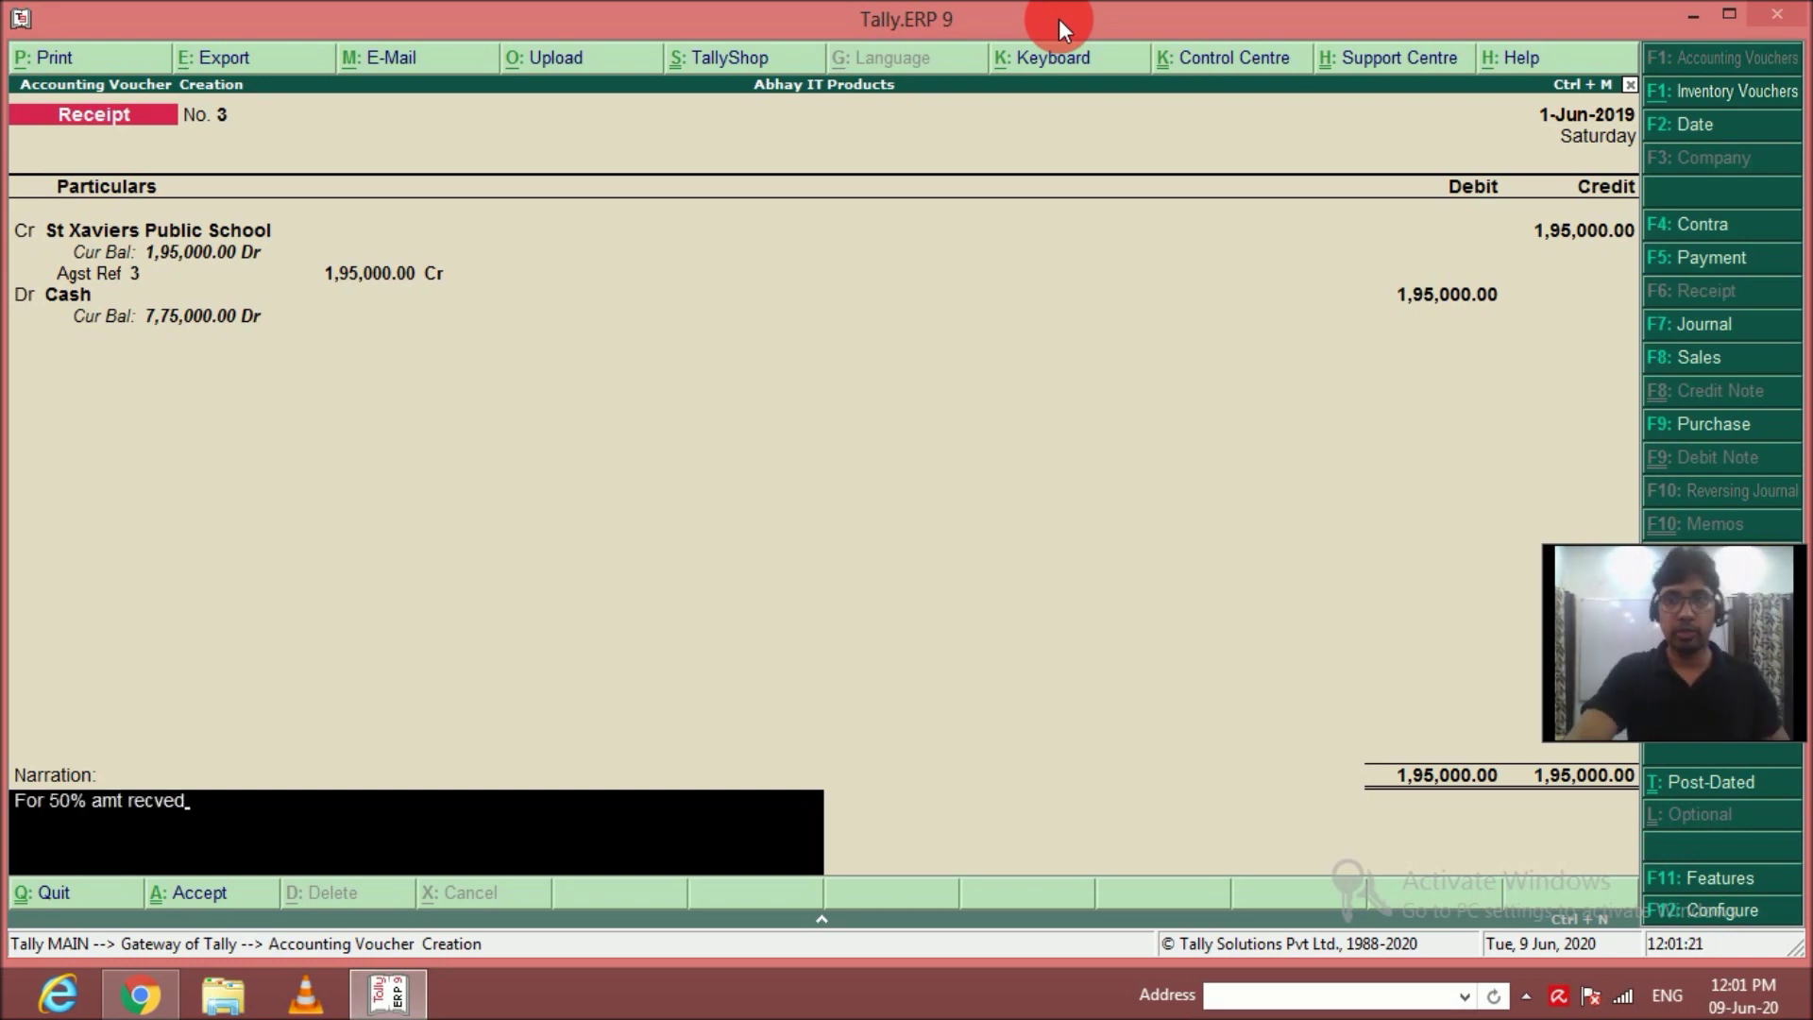
key("Return")
key("Return")
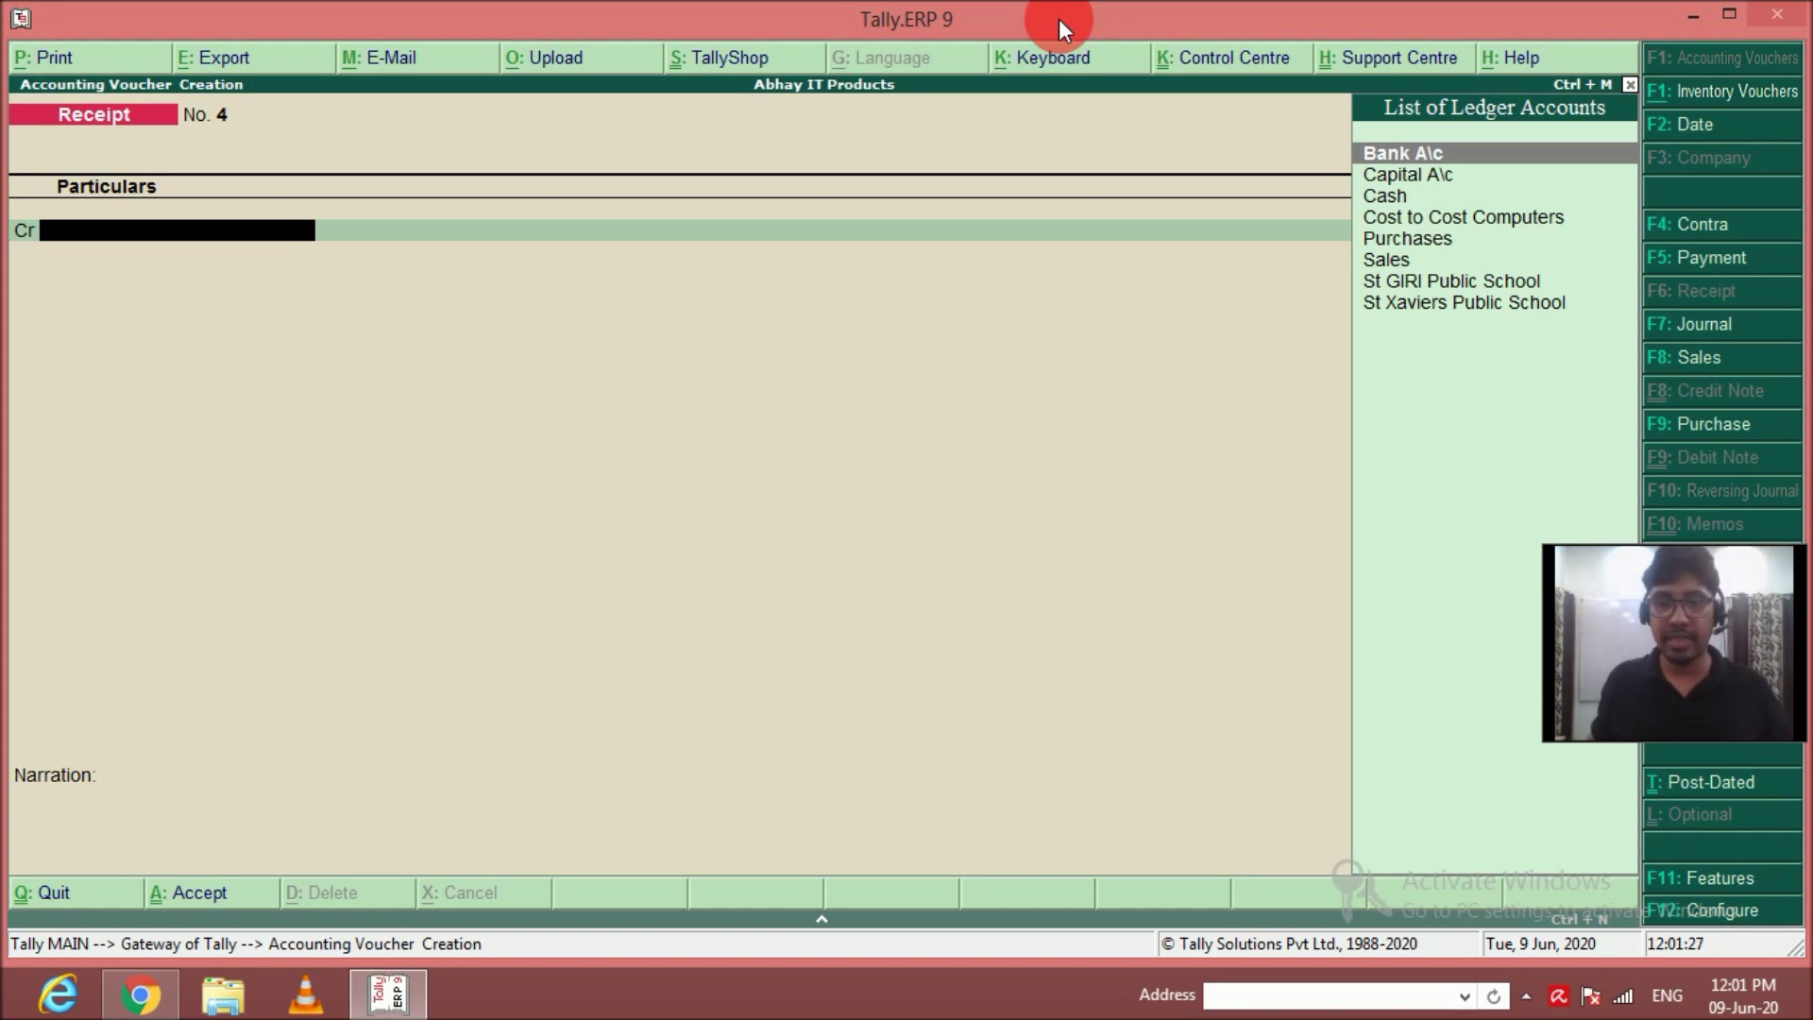
Set the voucher date to 2-6-2019 and leave the blank receipt voucher.
key("F2")
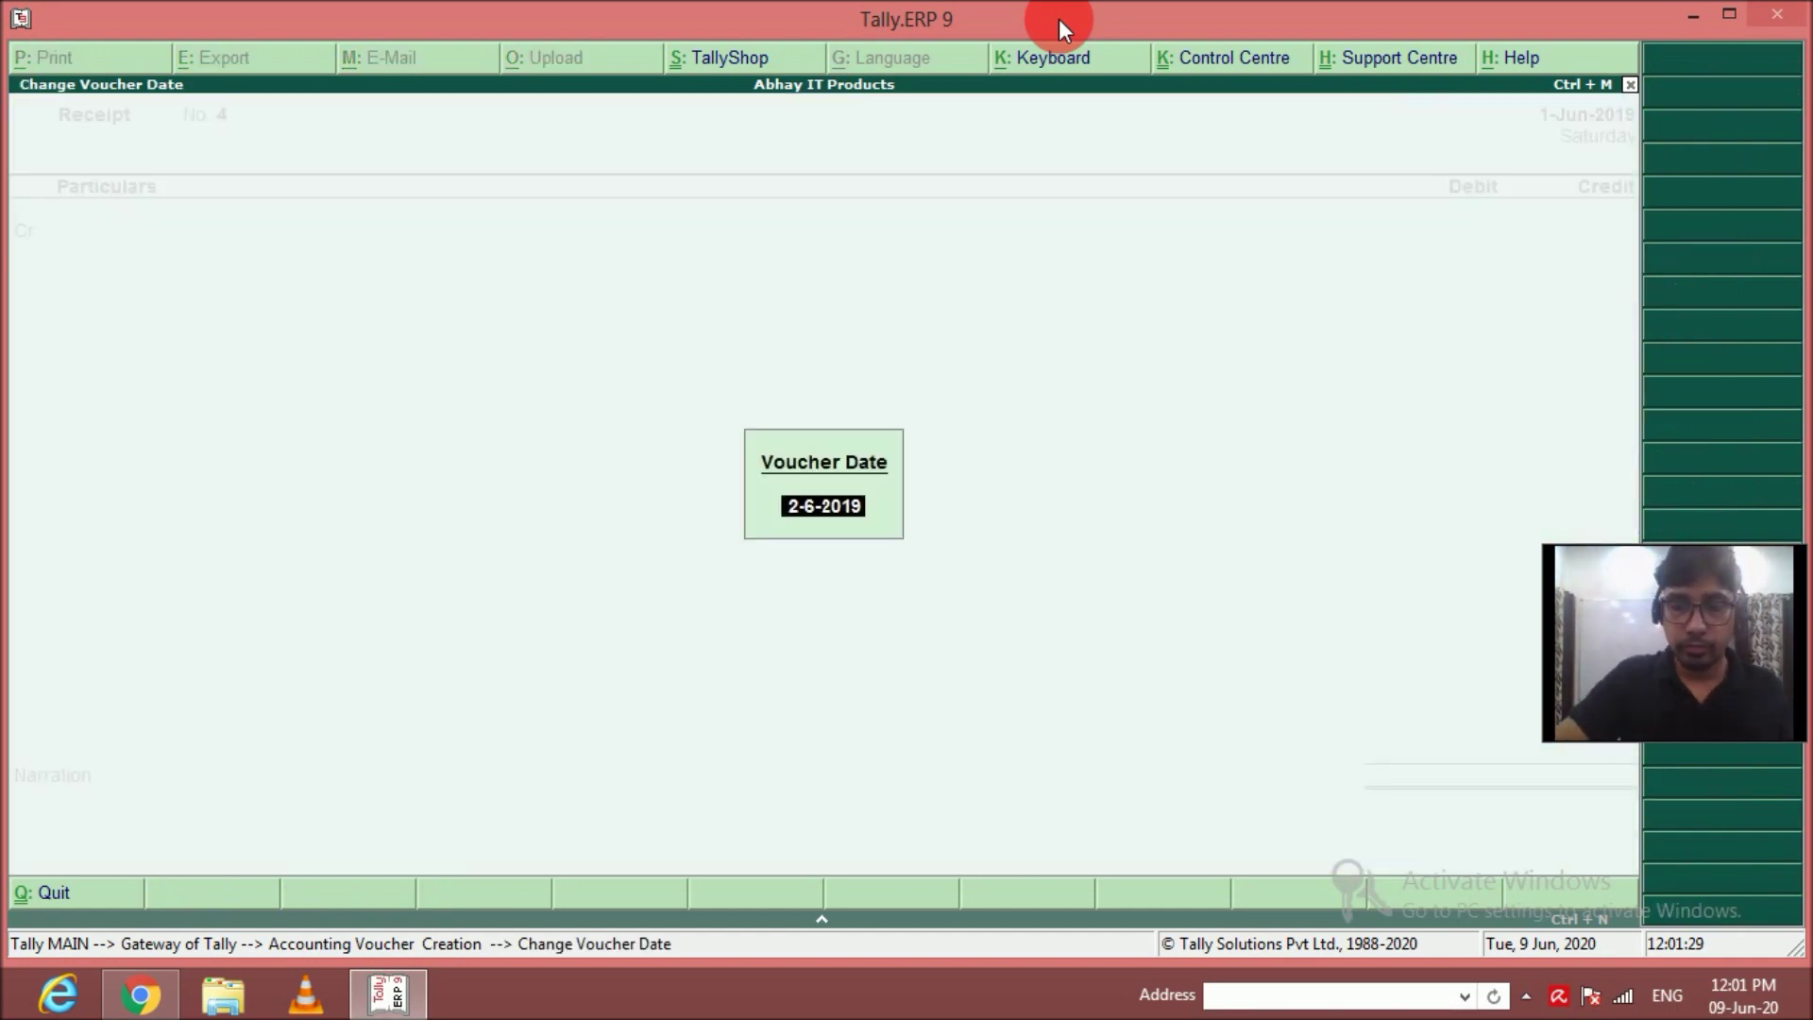
key("Return")
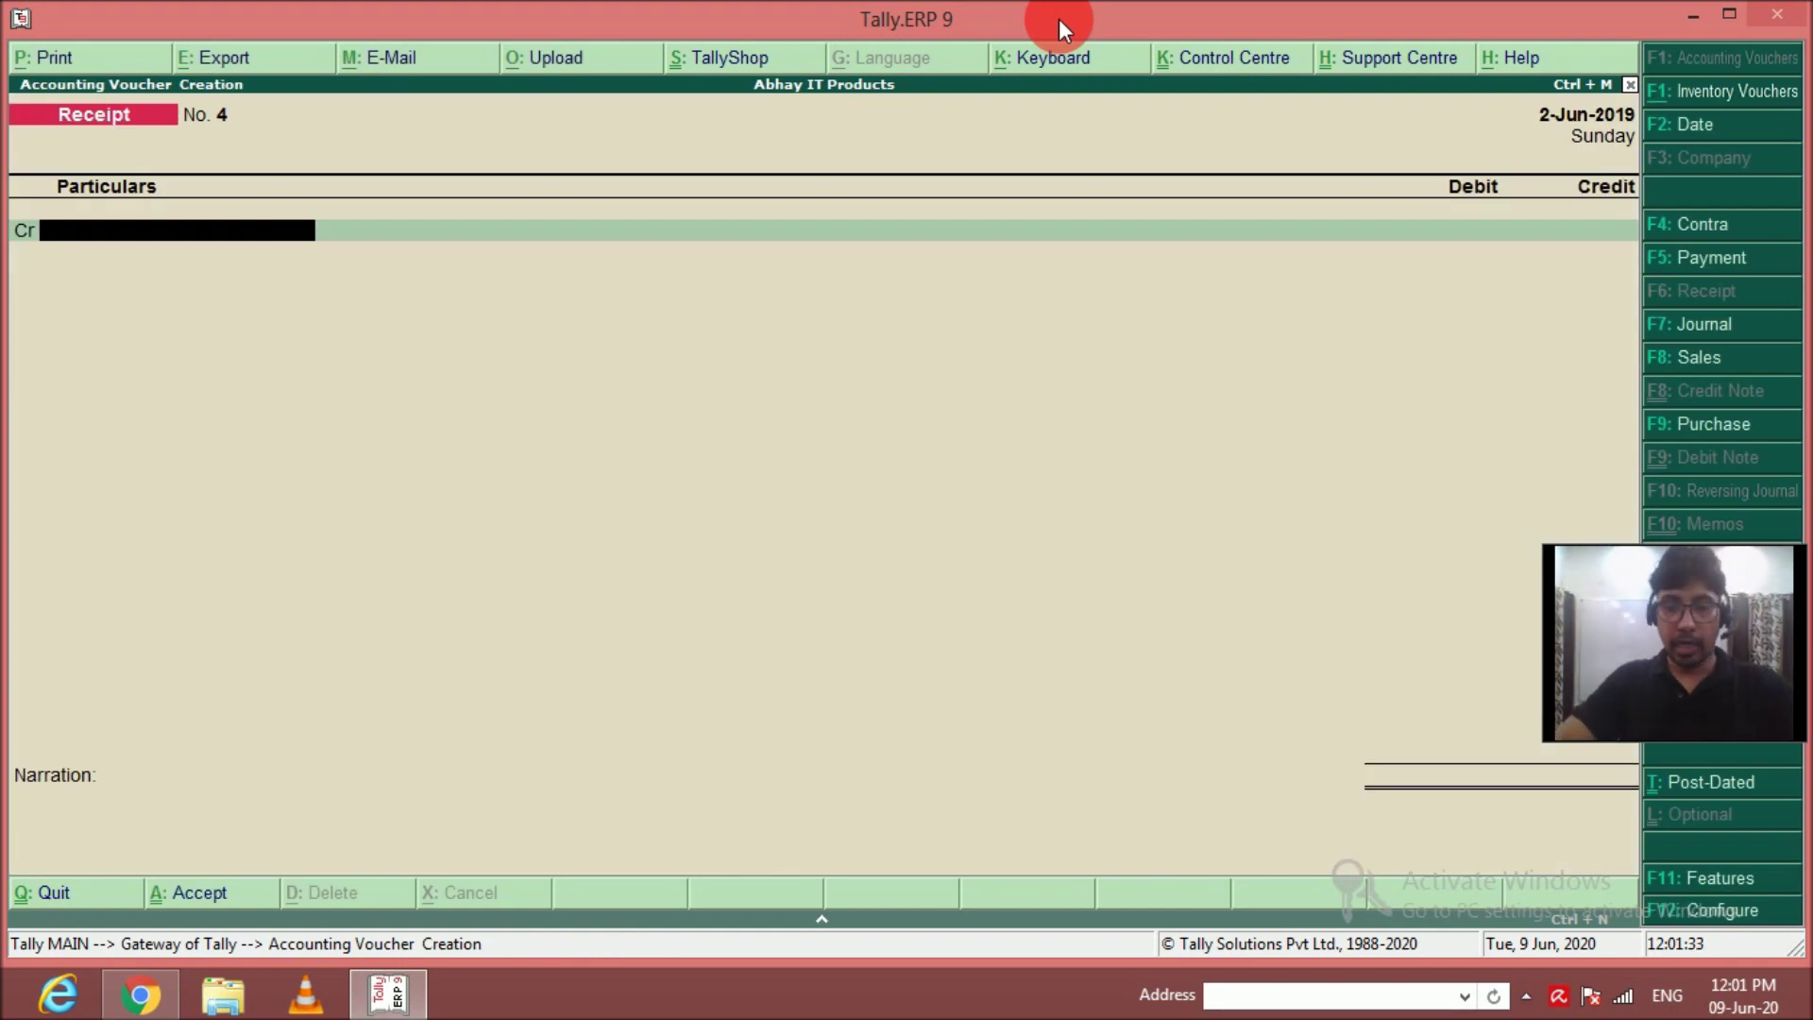
key("Escape")
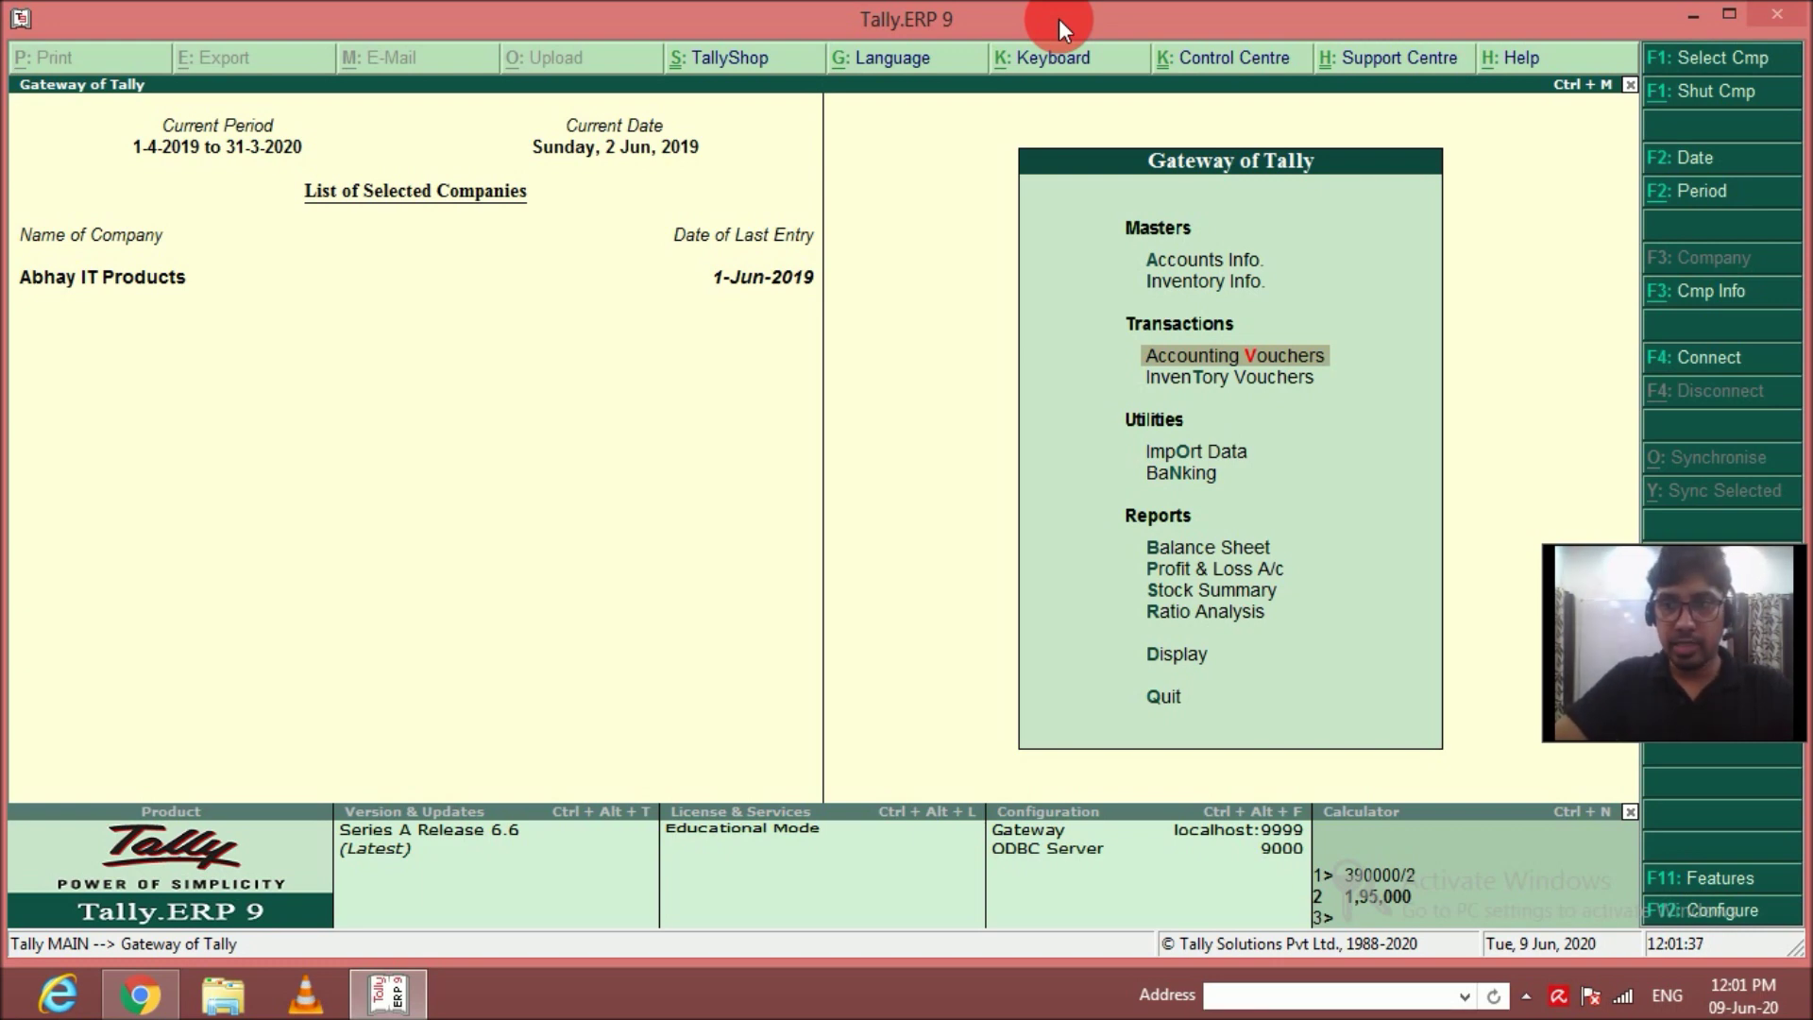
Open the Day Book for 1-Apr-2019 and duplicate the Cost to Cost Computers purchase voucher.
key("d")
key("y")
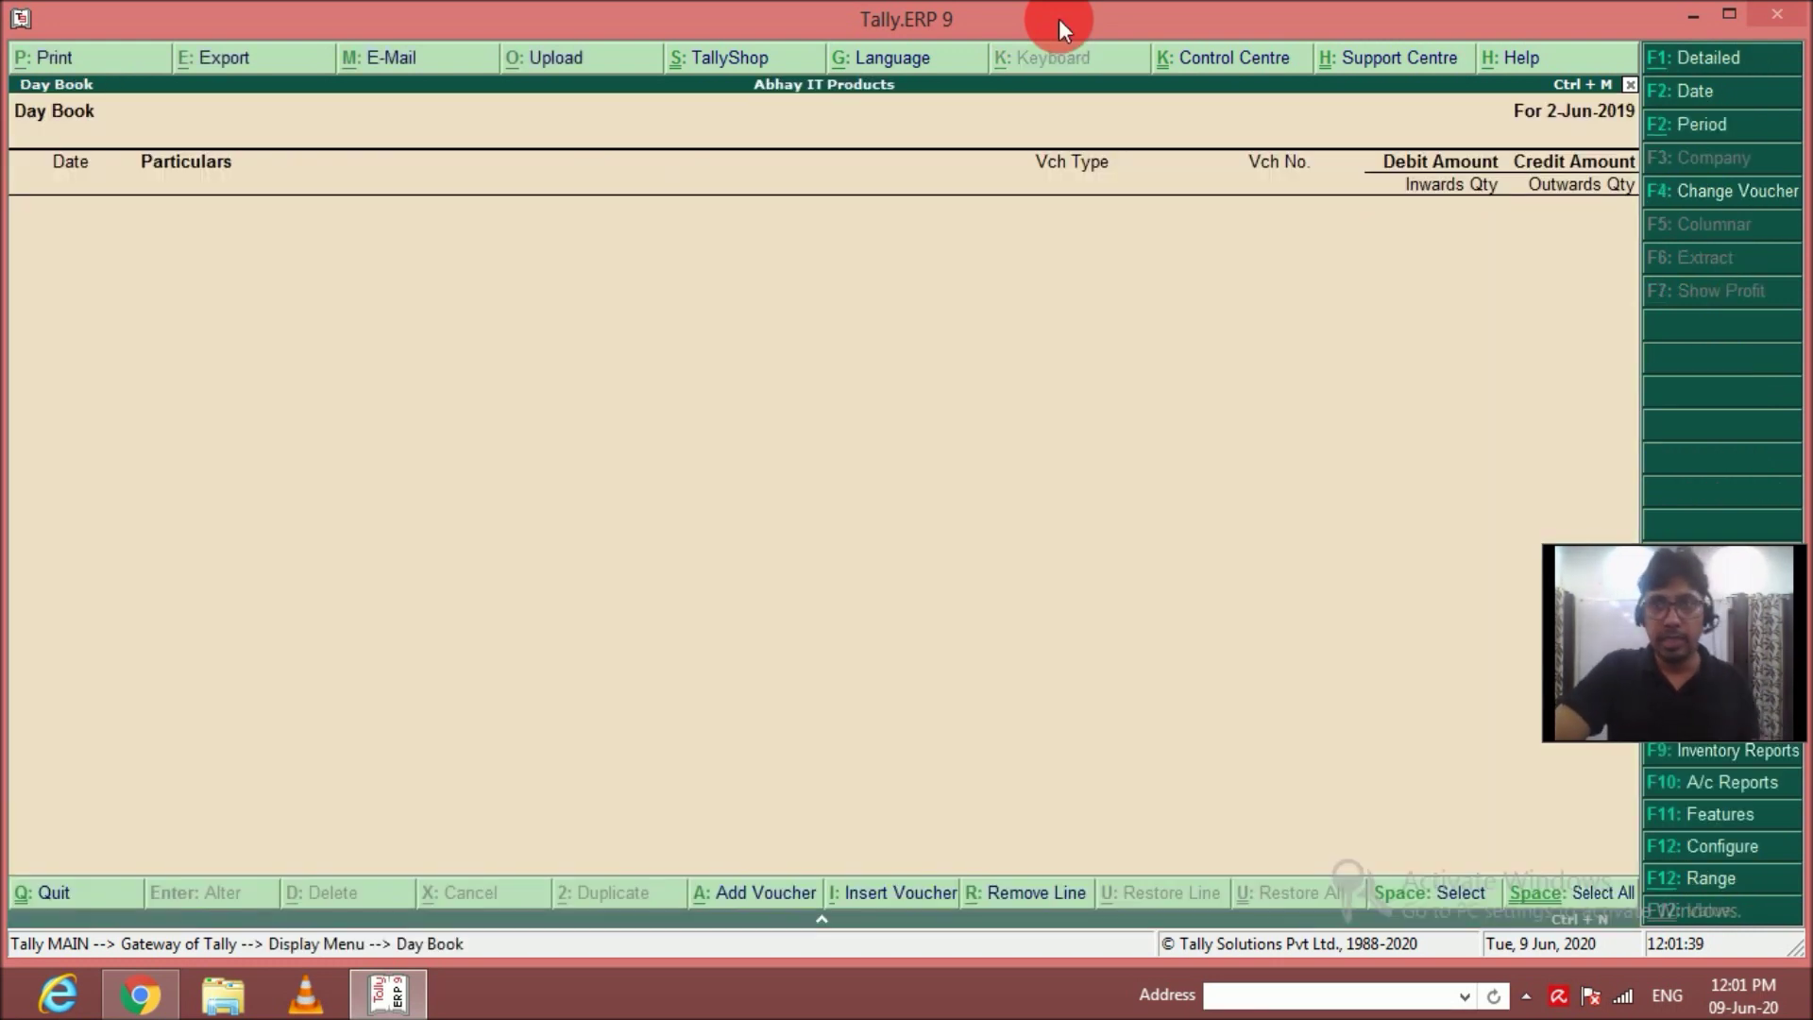
key("F2")
type("1.4")
key("Return")
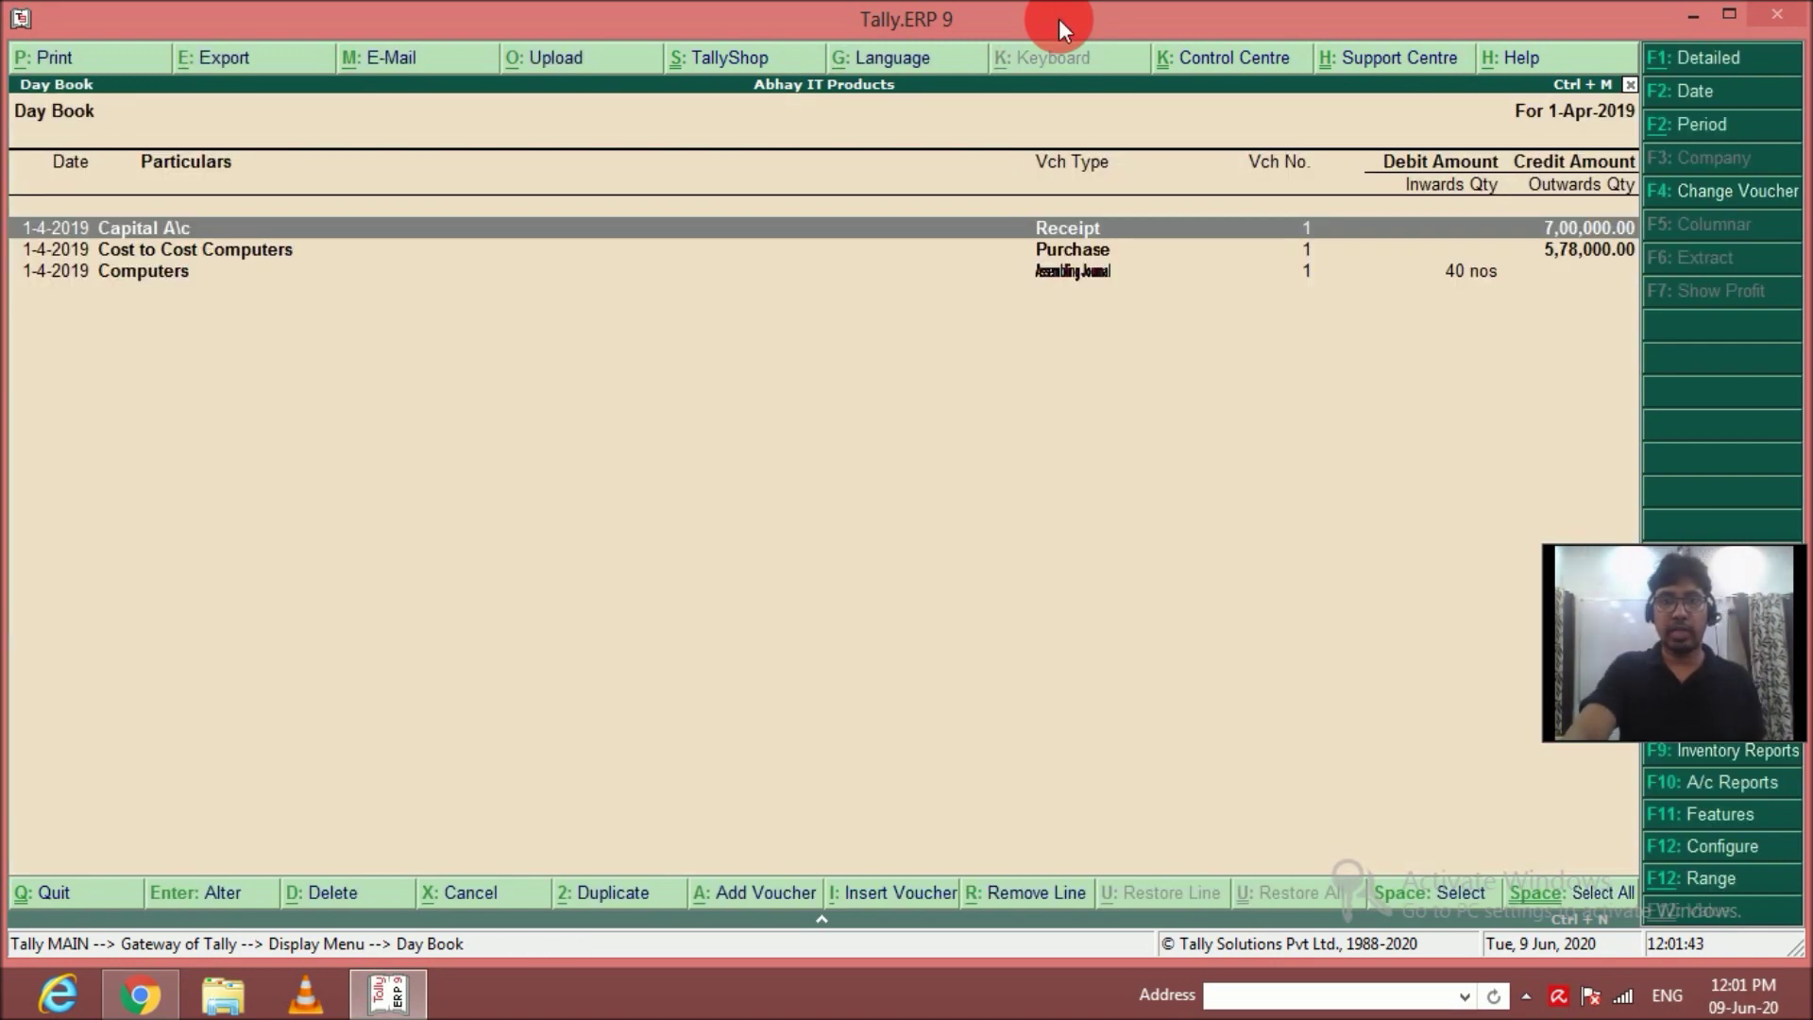
key("Down")
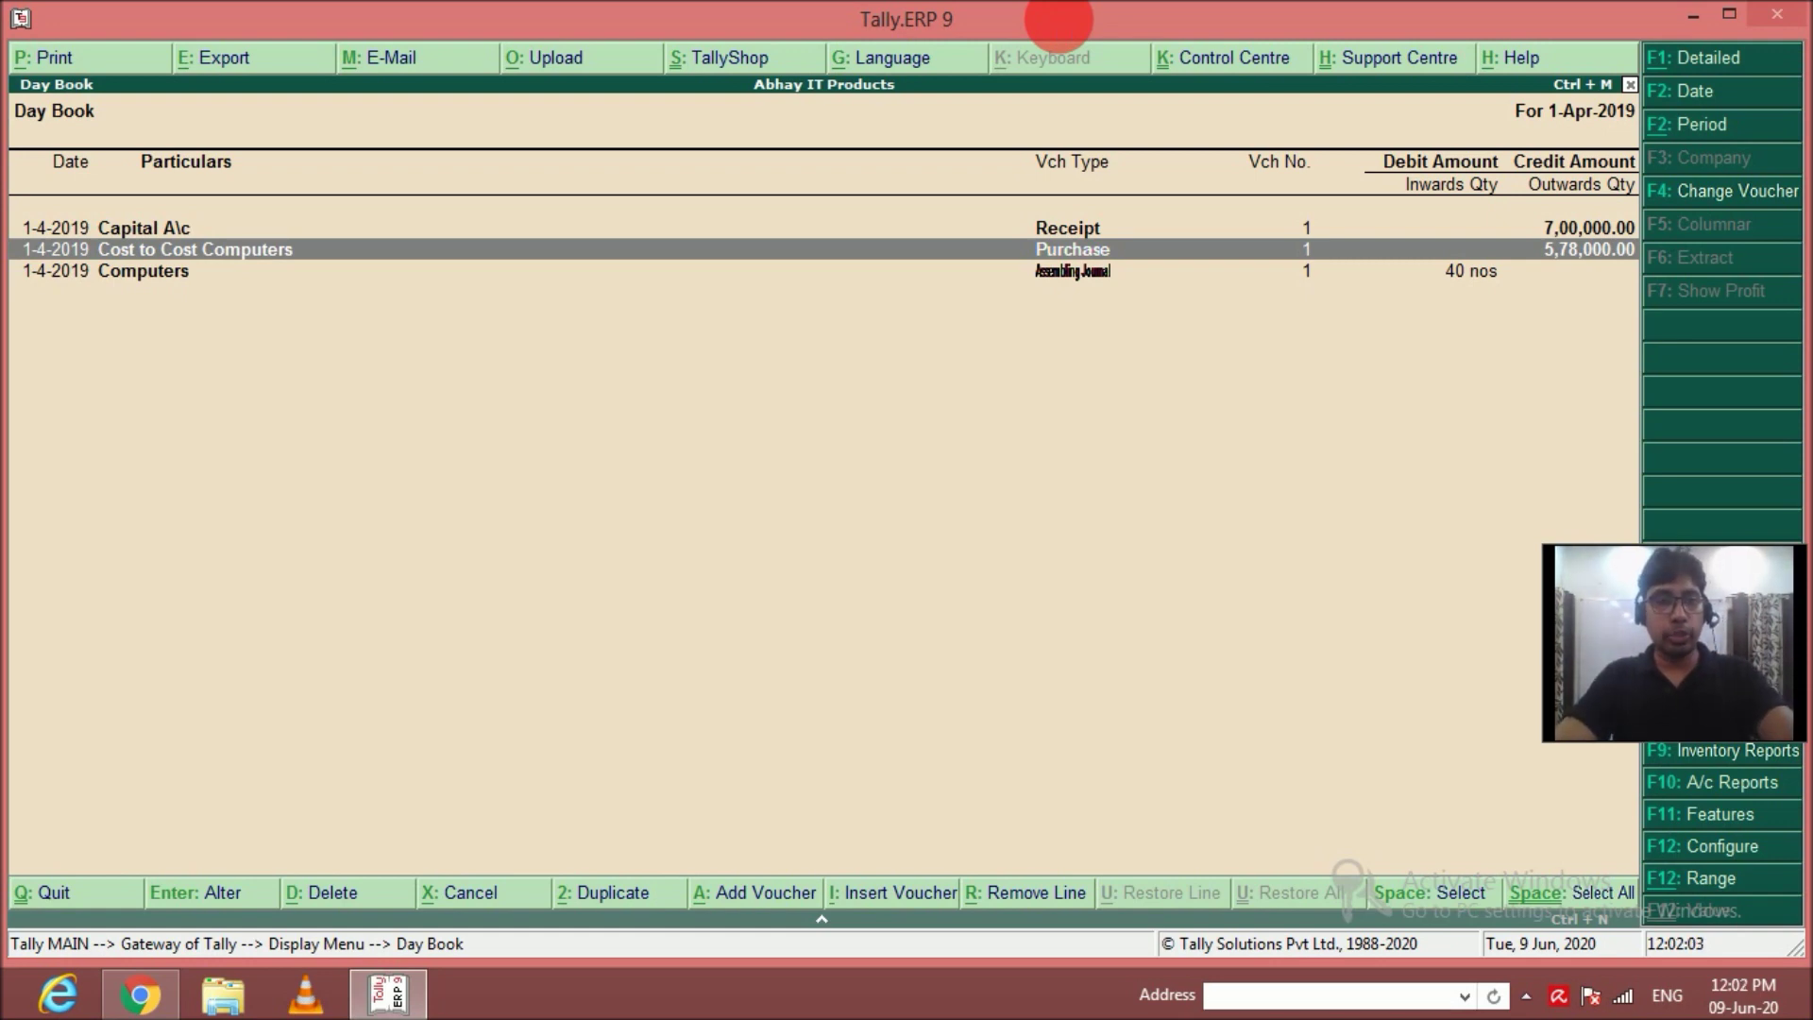
key("alt+2")
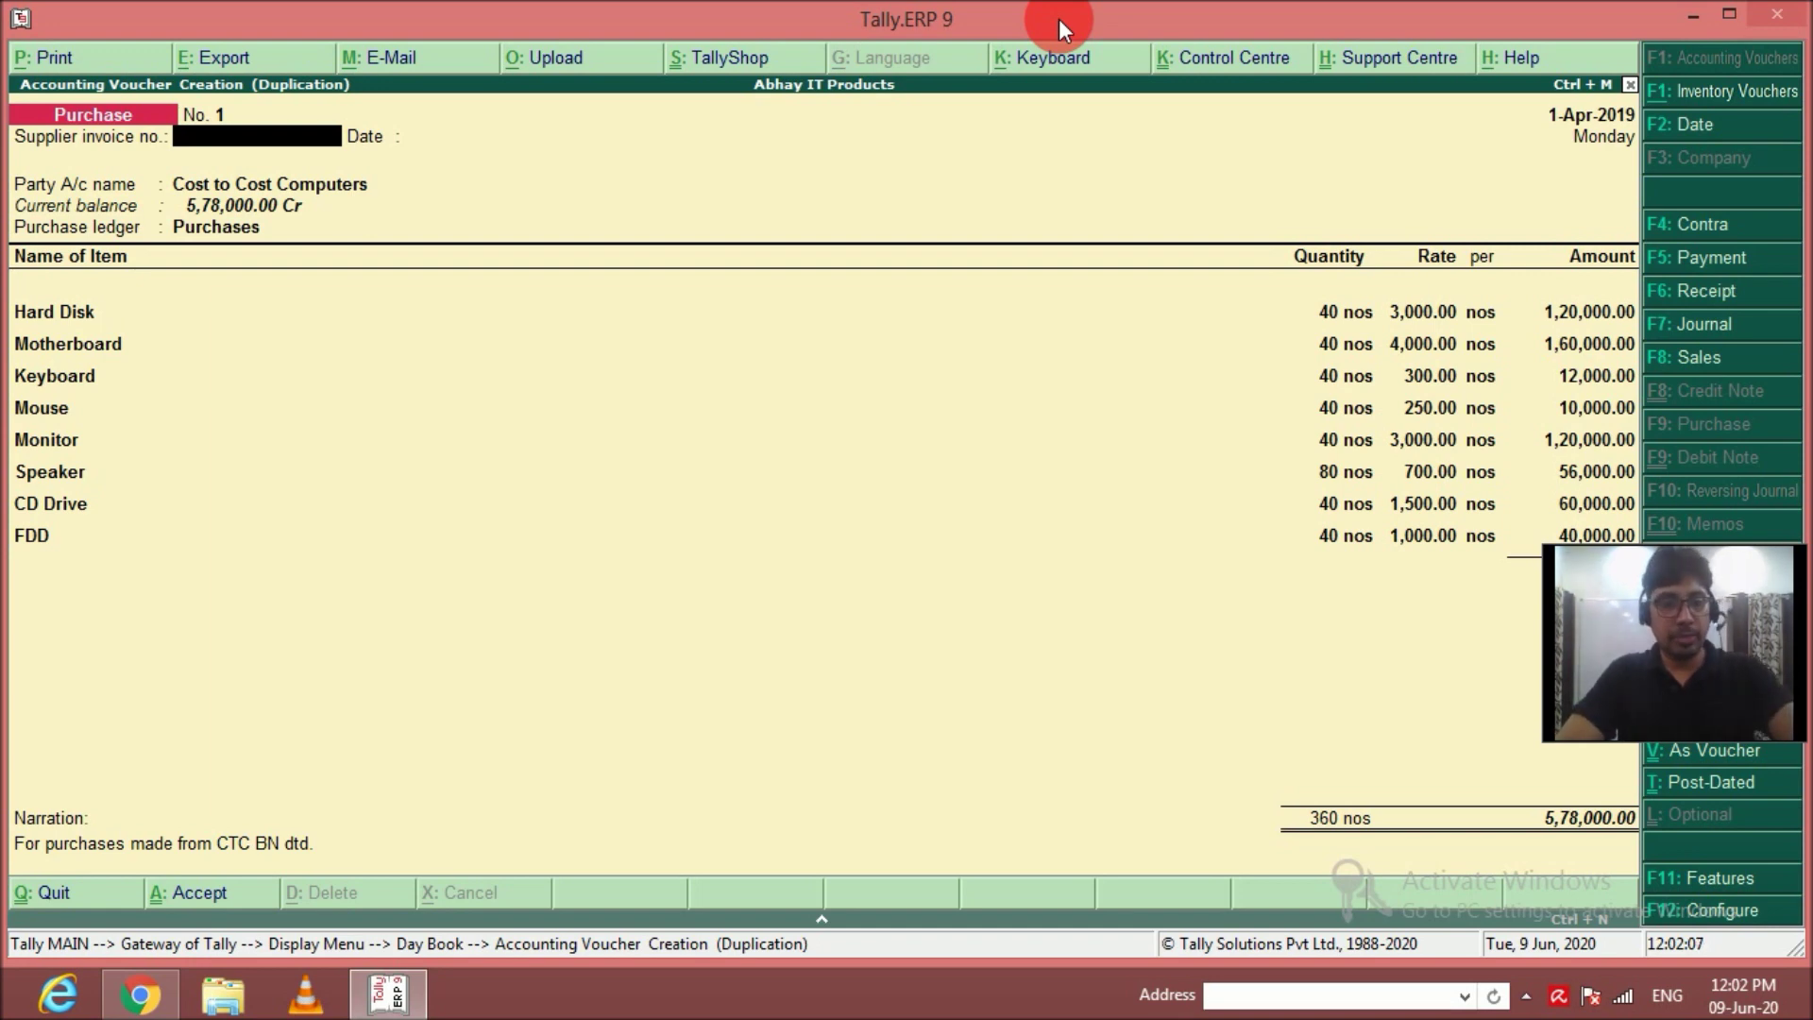
Date the duplicated purchase 2-Jun-2019 and leave its supplier invoice number and invoice date blank.
key("F2")
type("1.6")
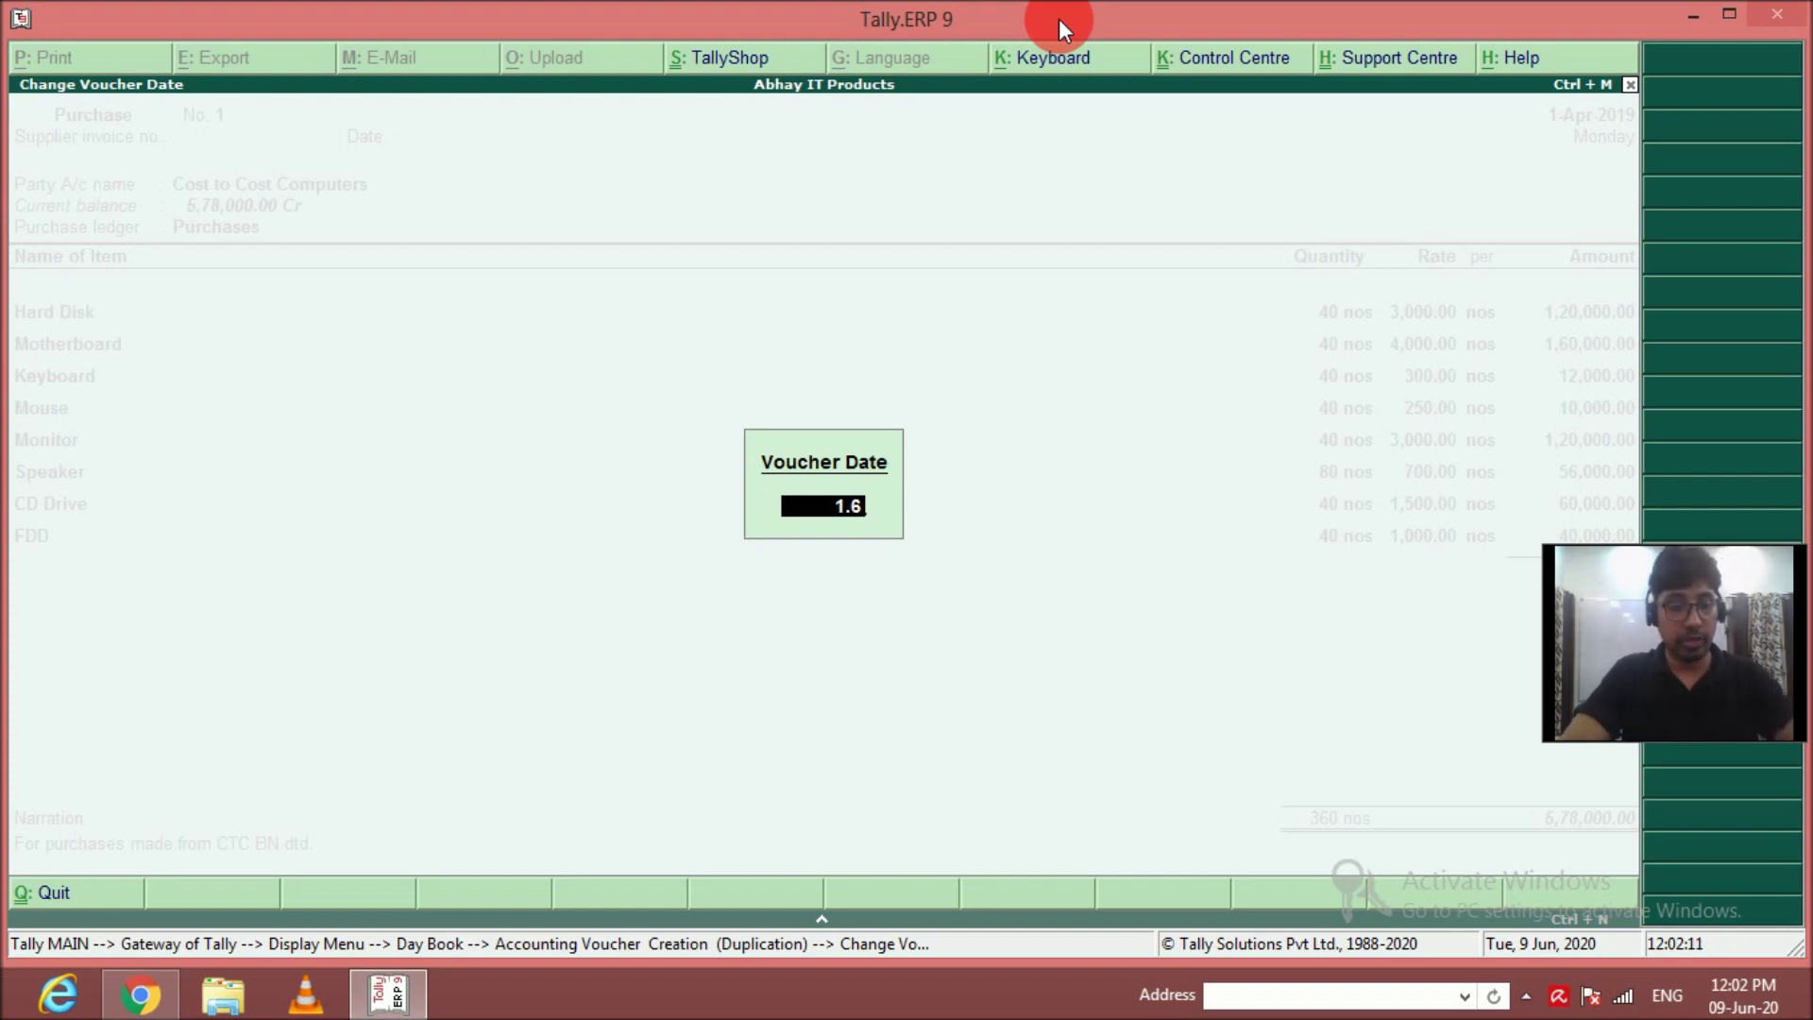
key("BackSpace")
key("BackSpace")
key("BackSpace")
type("2.6")
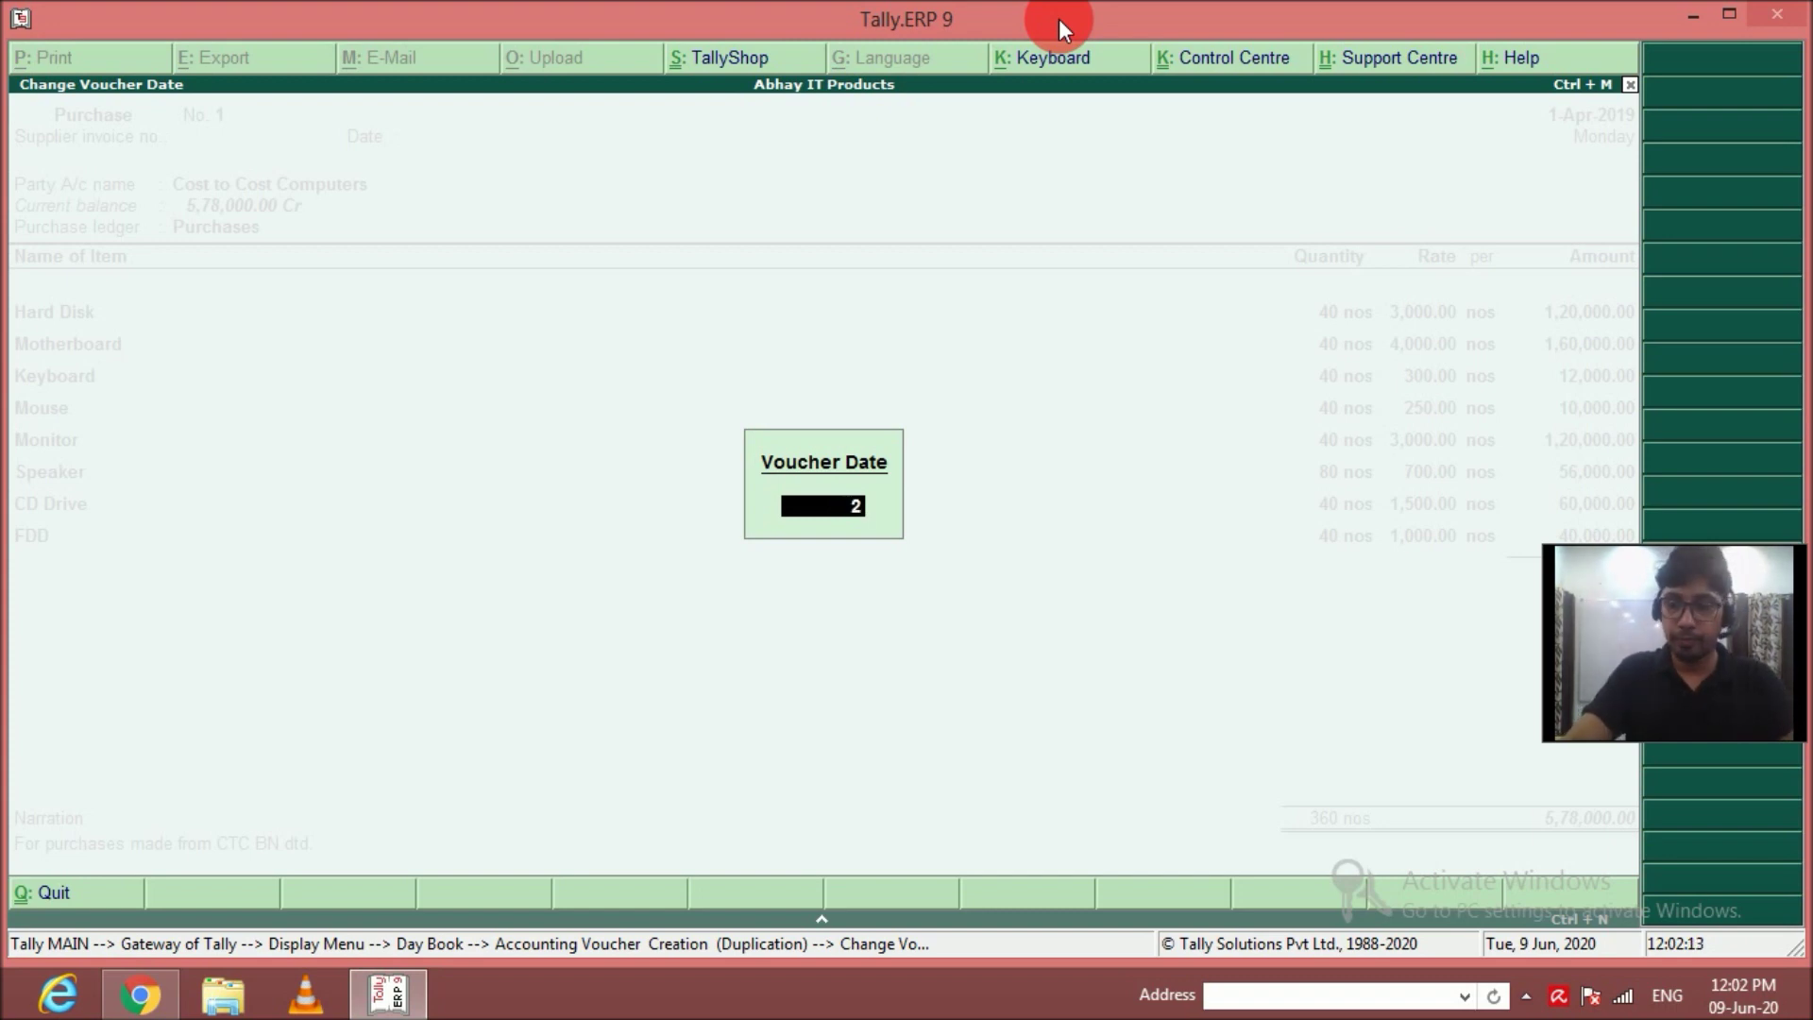
key("Return")
key("Return")
key("Return")
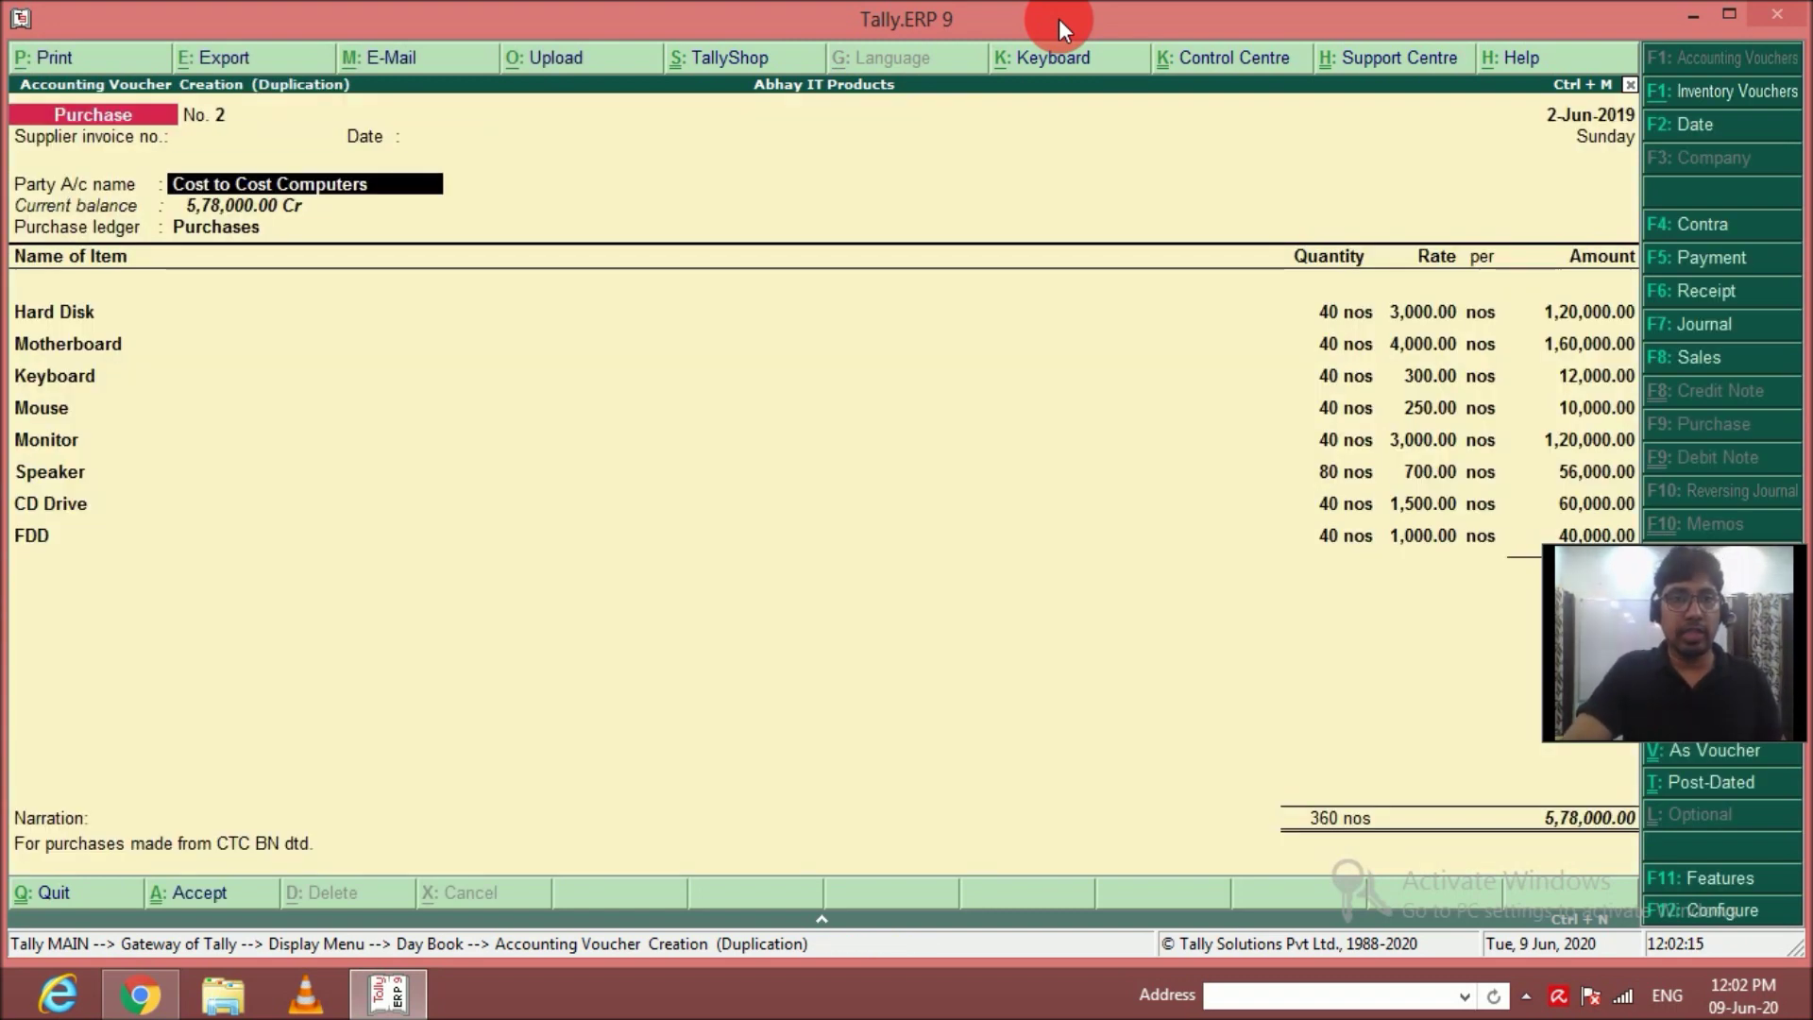
Keep Cost to Cost Computers and the Purchases ledger, and set the Hard Disk rate to 3,100.
key("Return")
key("Return")
key("Return")
key("Return")
key("Return")
key("Return")
key("Return")
key("Return")
key("Return")
key("Return")
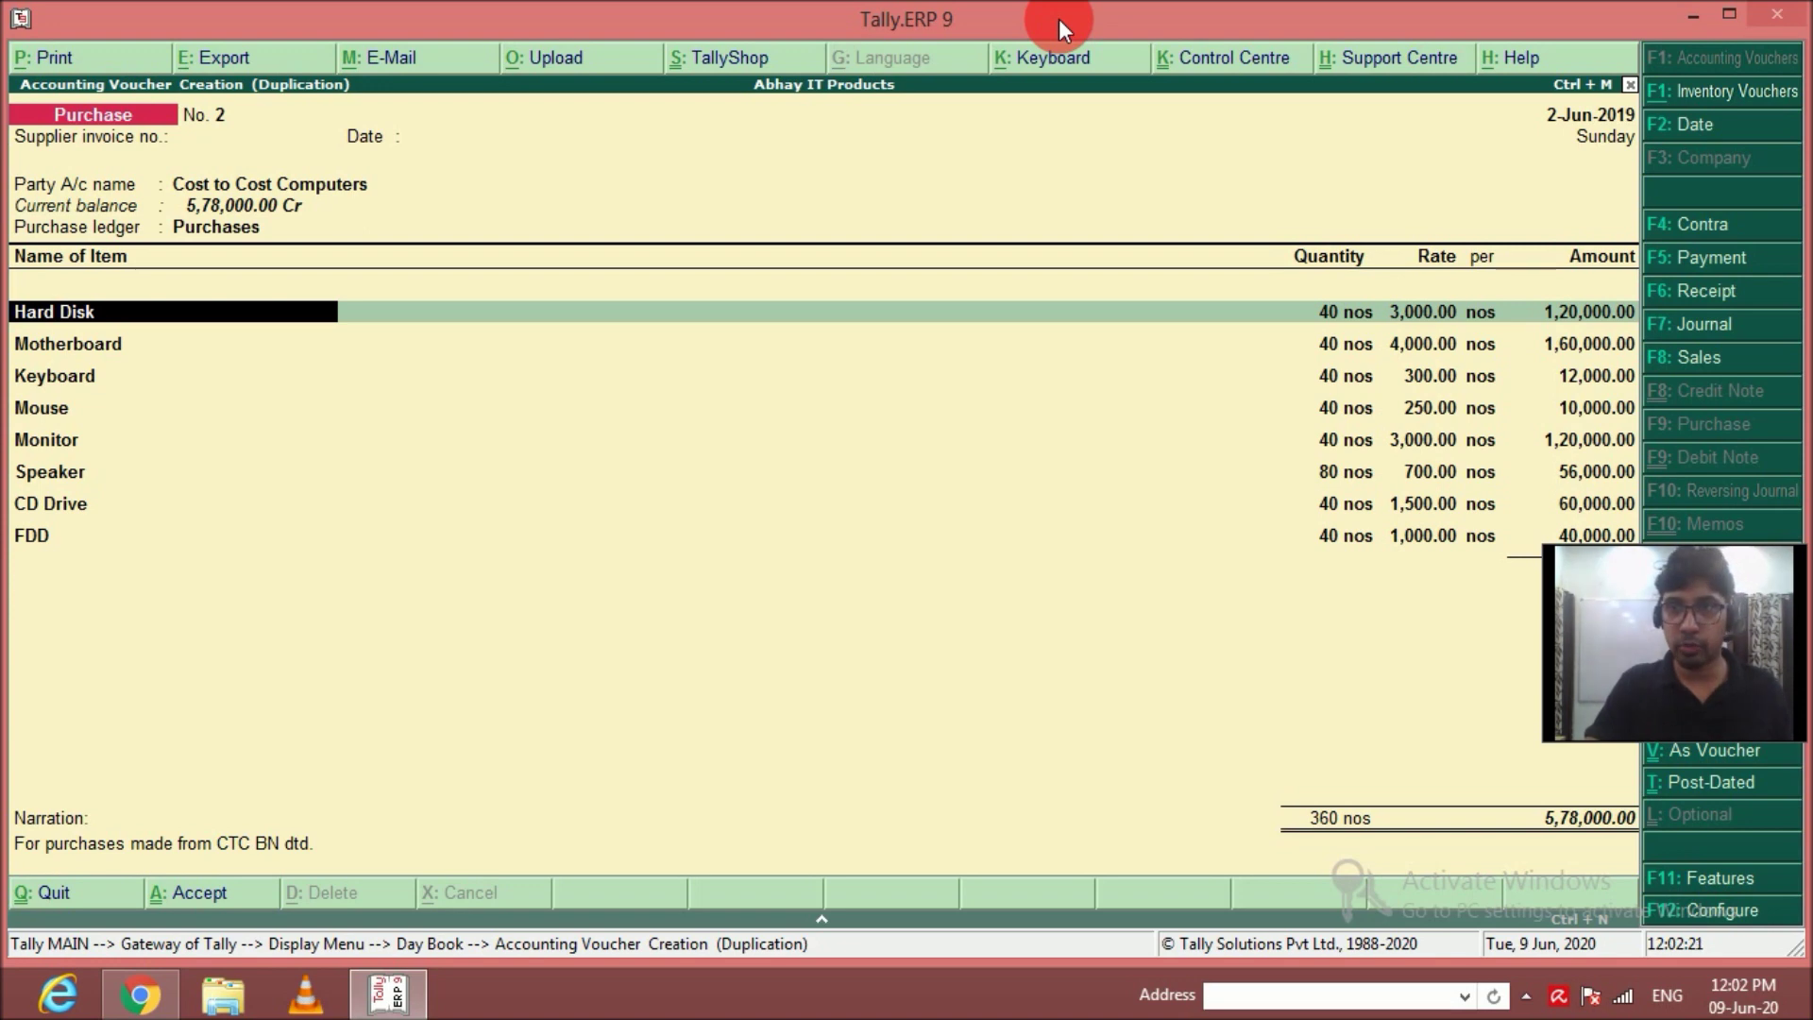
key("Return")
key("Return")
type("3100")
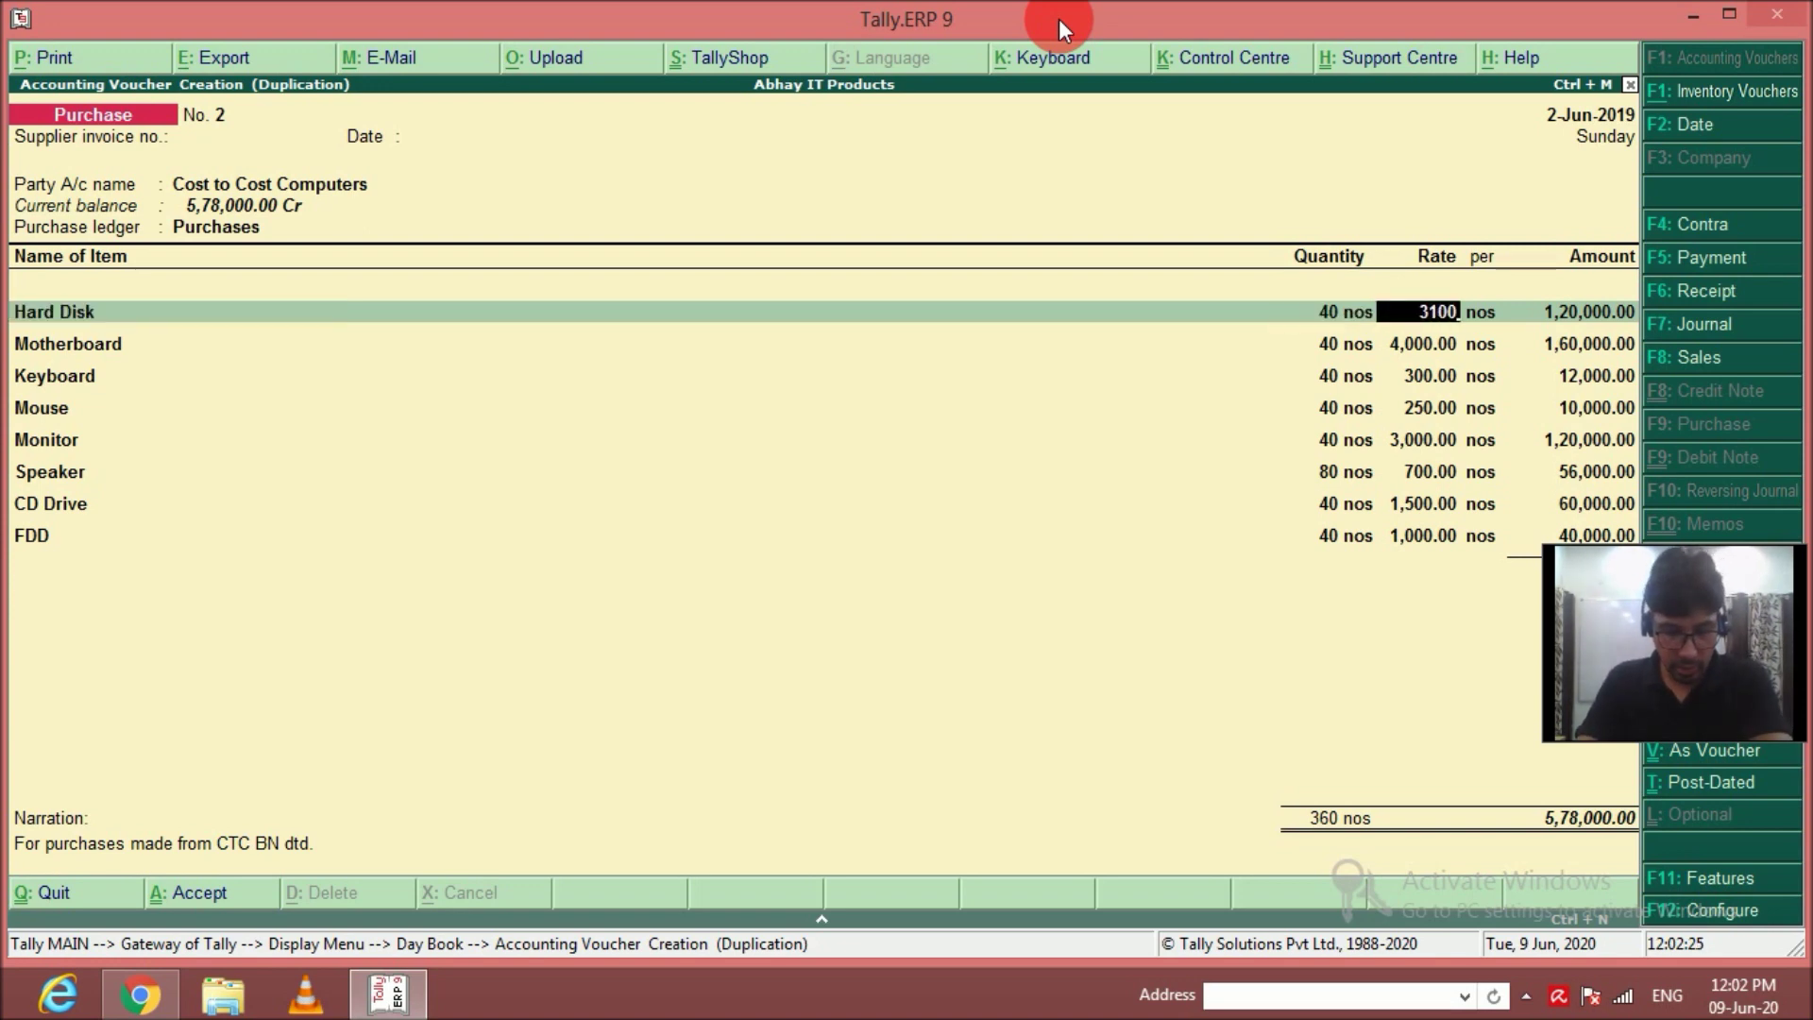
key("Return")
Leave the Motherboard line as it is and set the Keyboard rate to 400 in the duplicated purchase.
key("Return")
key("Return")
key("Return")
key("Return")
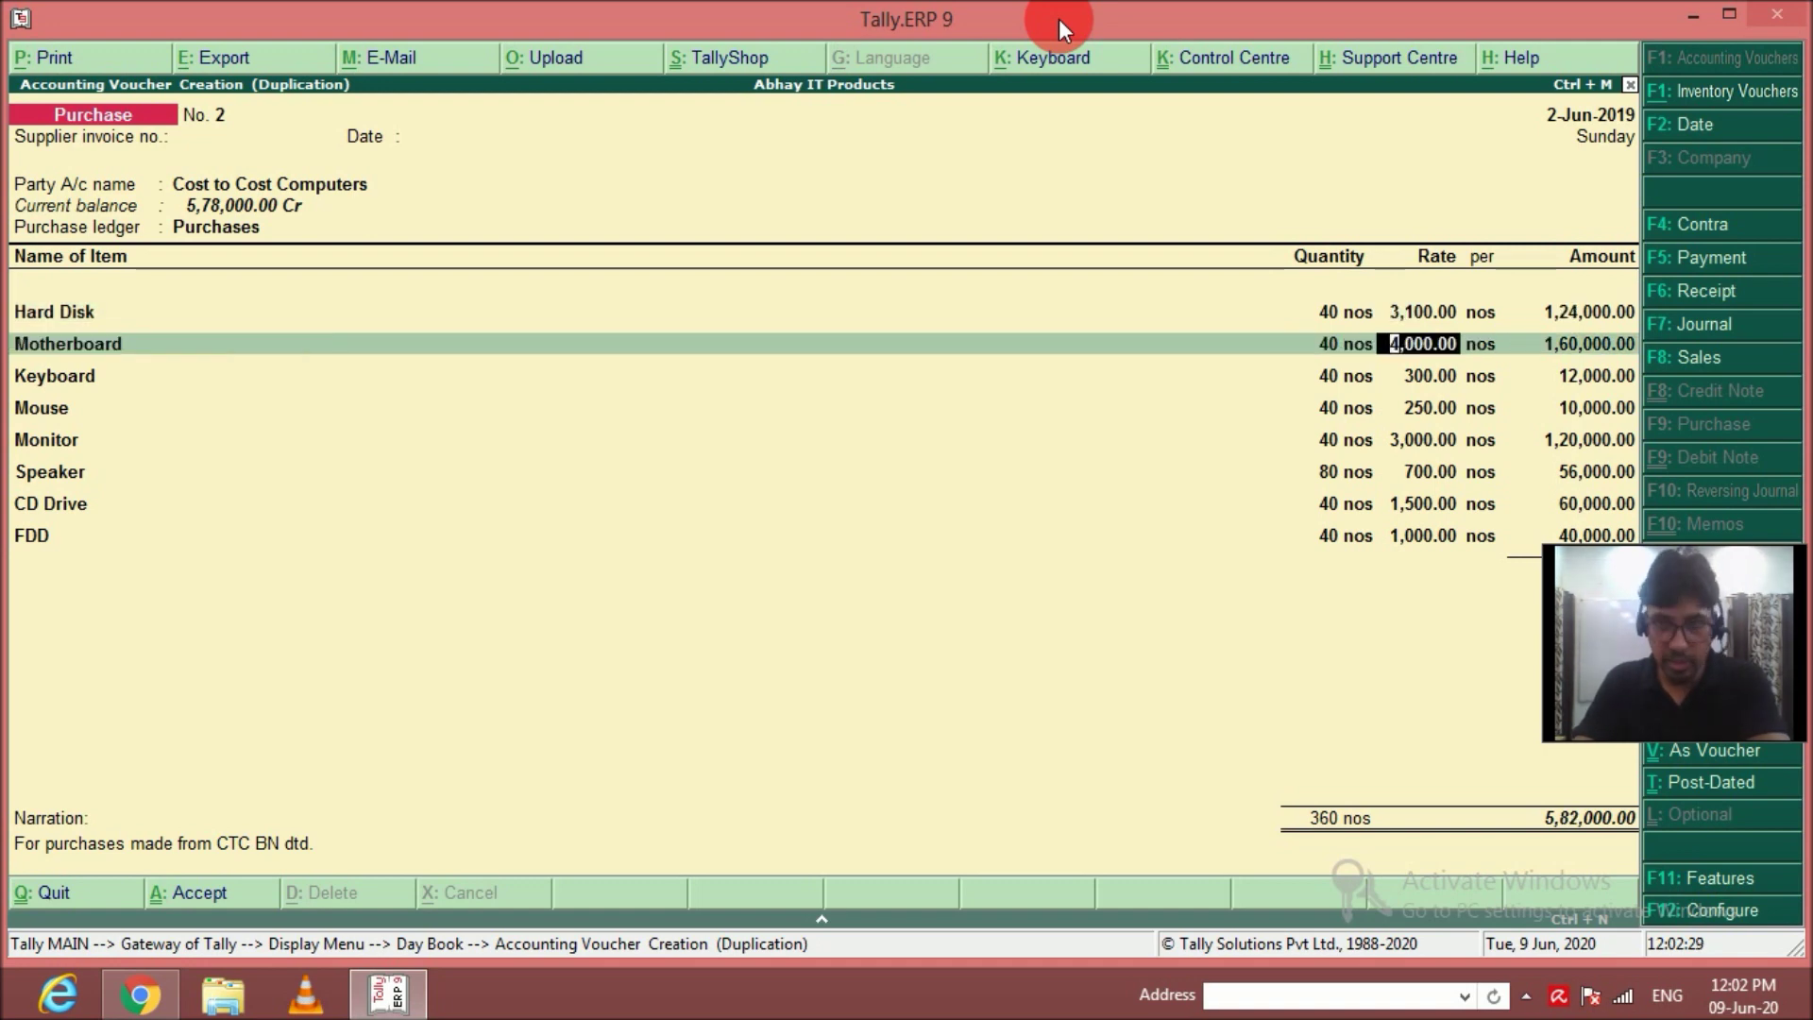
key("Return")
key("Return")
key("Return")
key("Return")
key("Return")
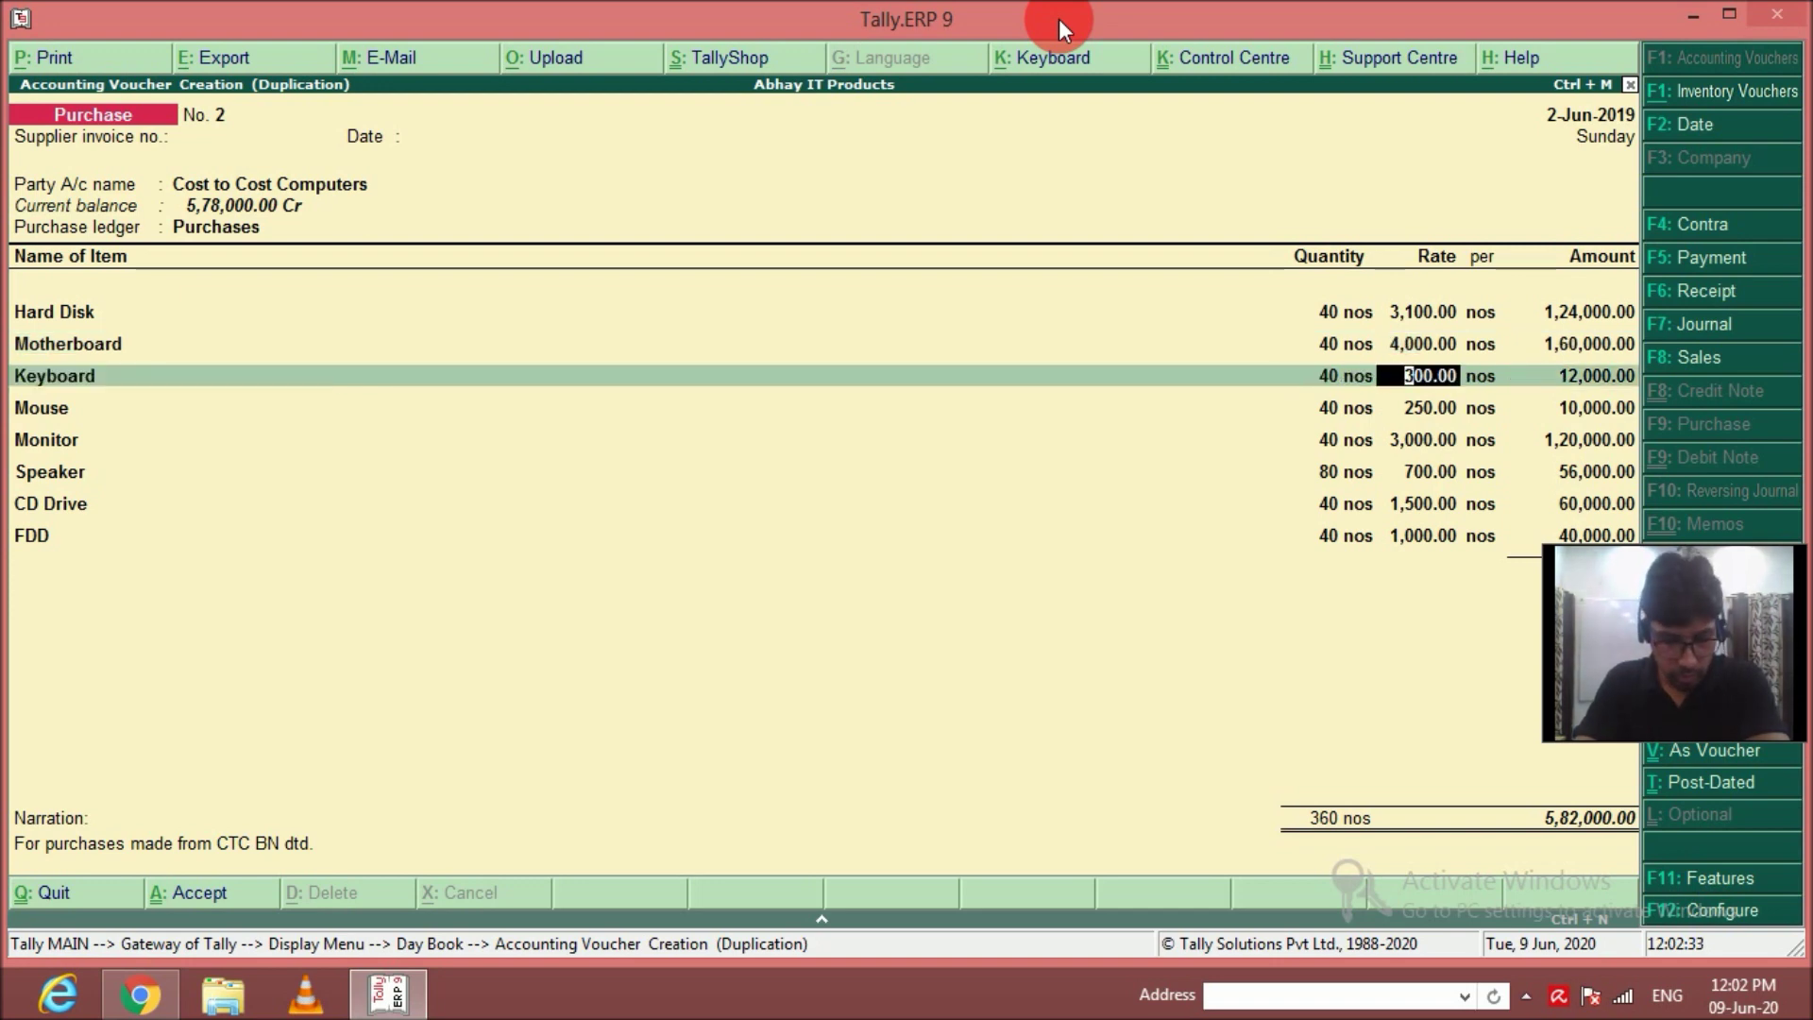
type("400")
key("Return")
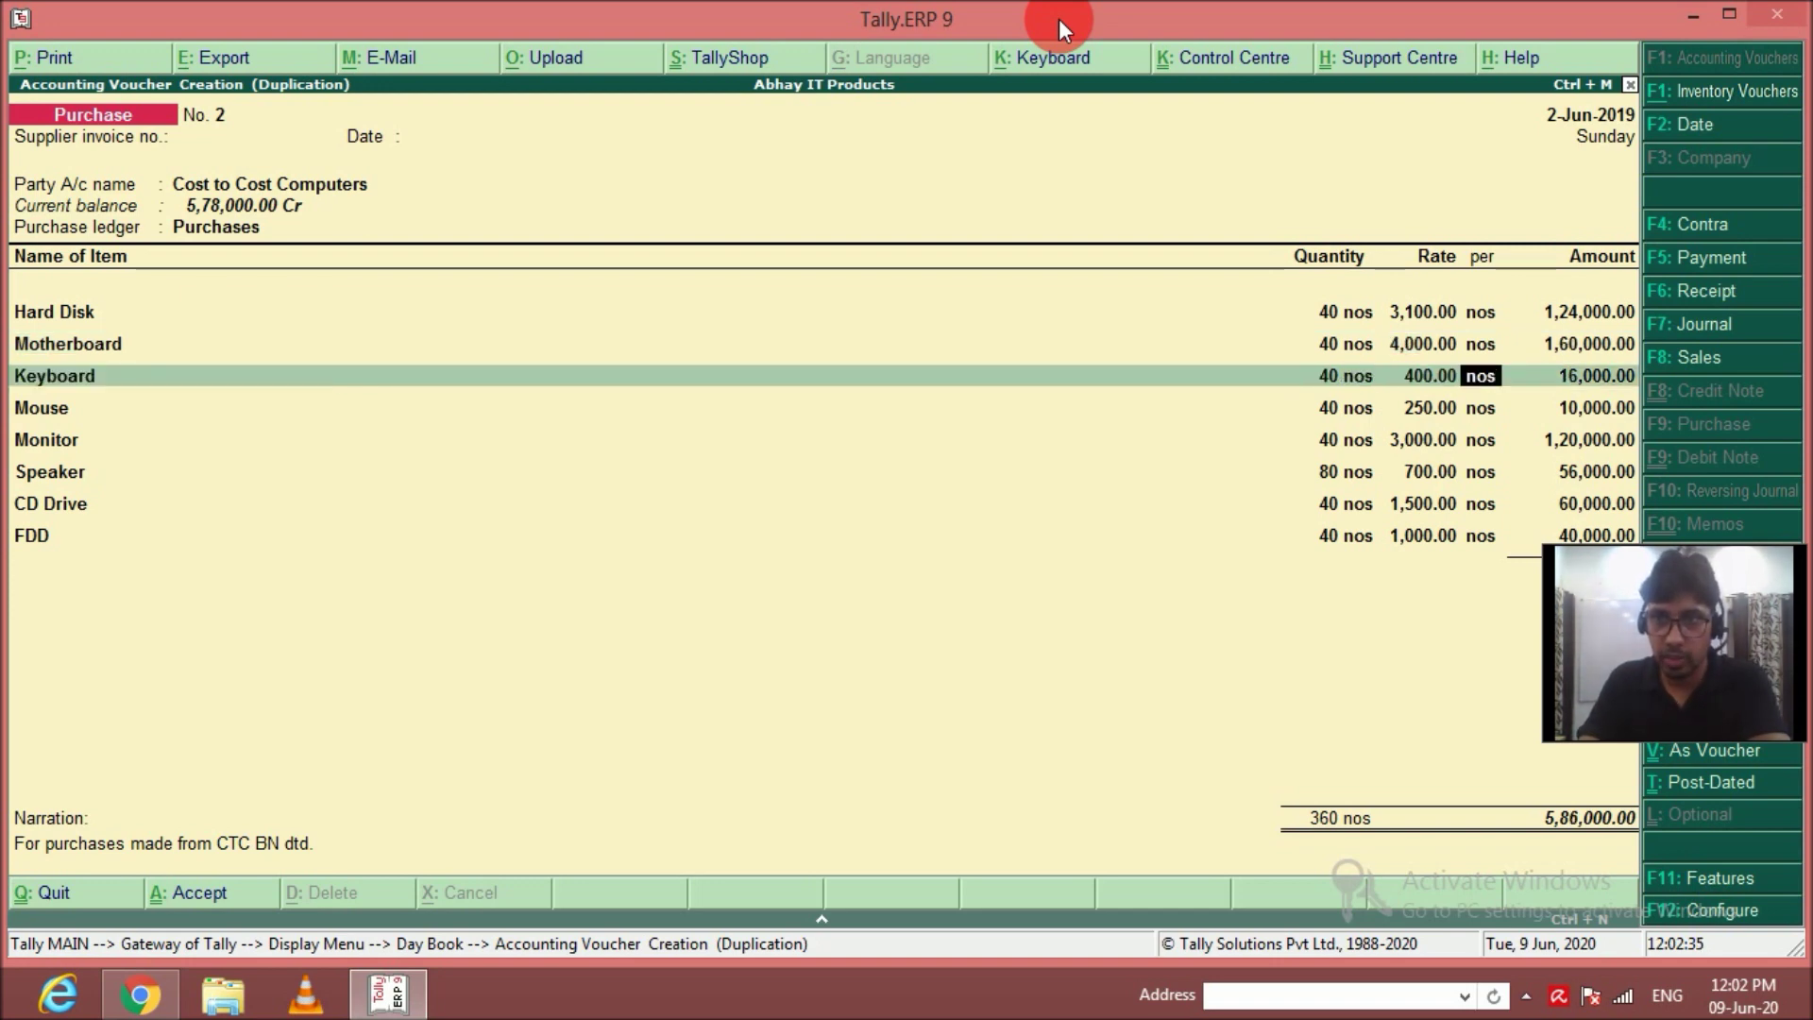
Keep the Mouse and Monitor lines and set the Speaker rate to 750.
key("Return")
key("Return")
key("Return")
key("Return")
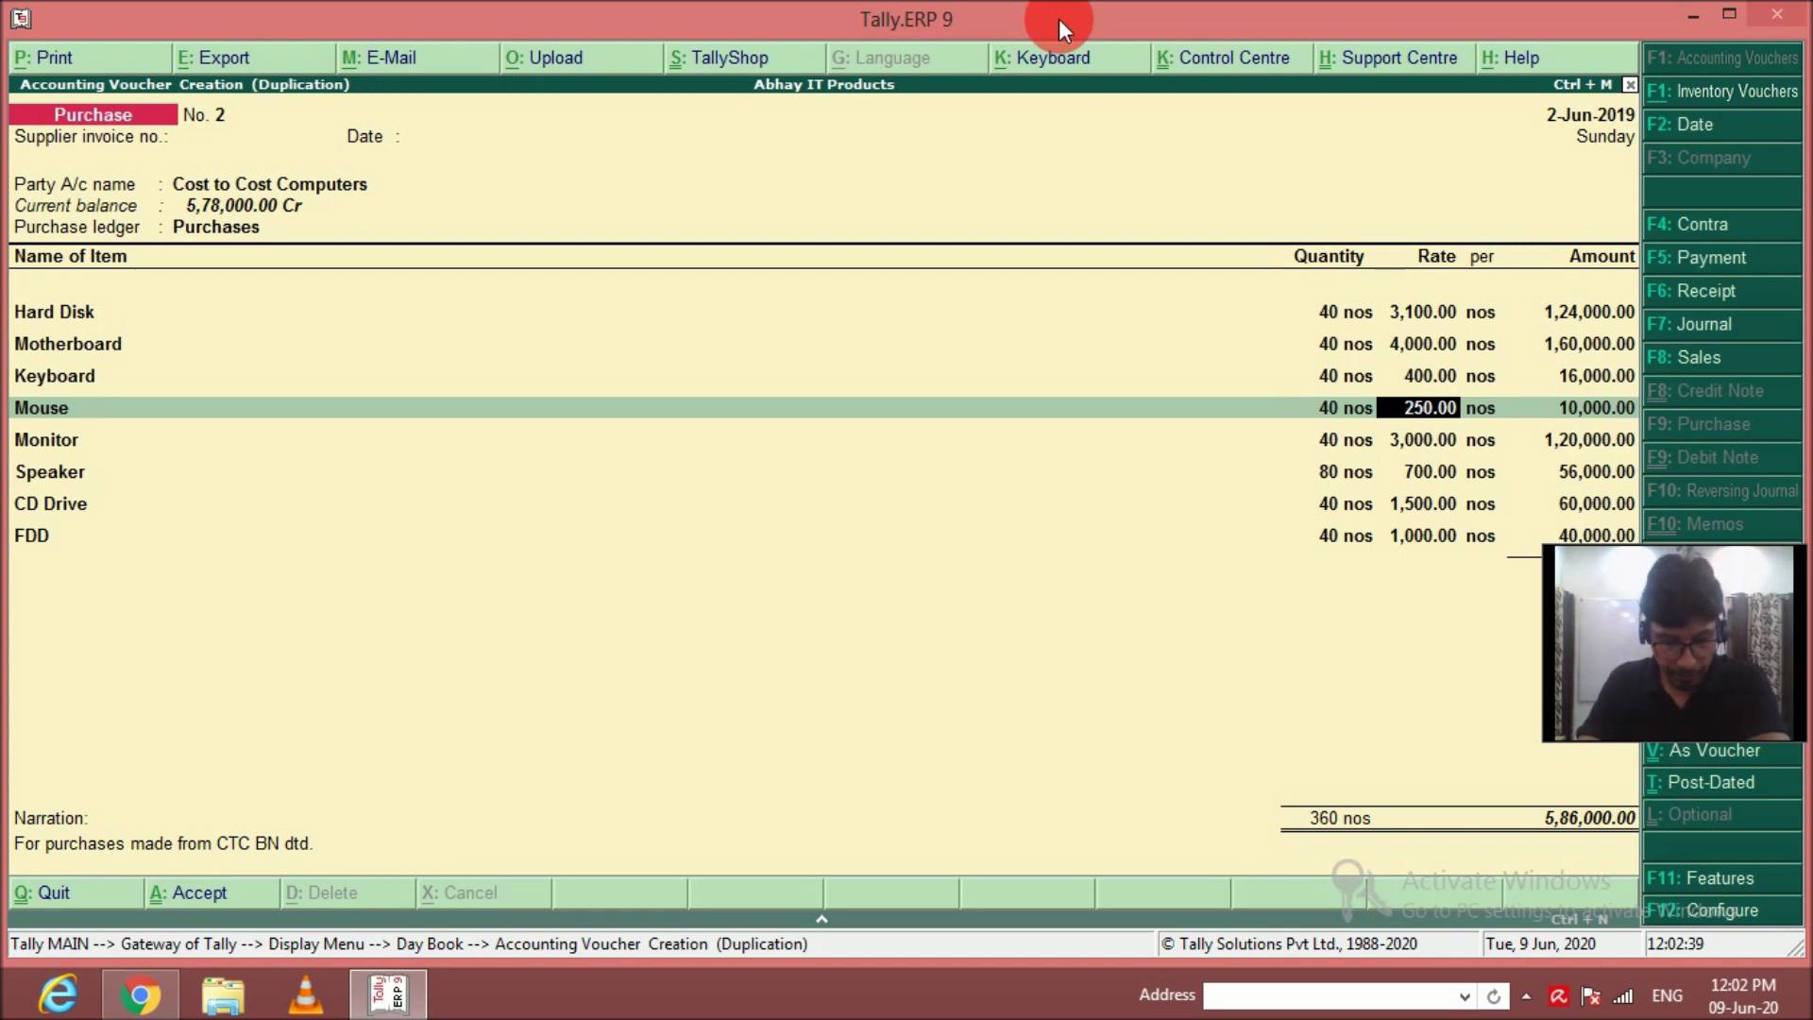
key("Return")
key("Return")
key("Return")
key("Return")
key("Return")
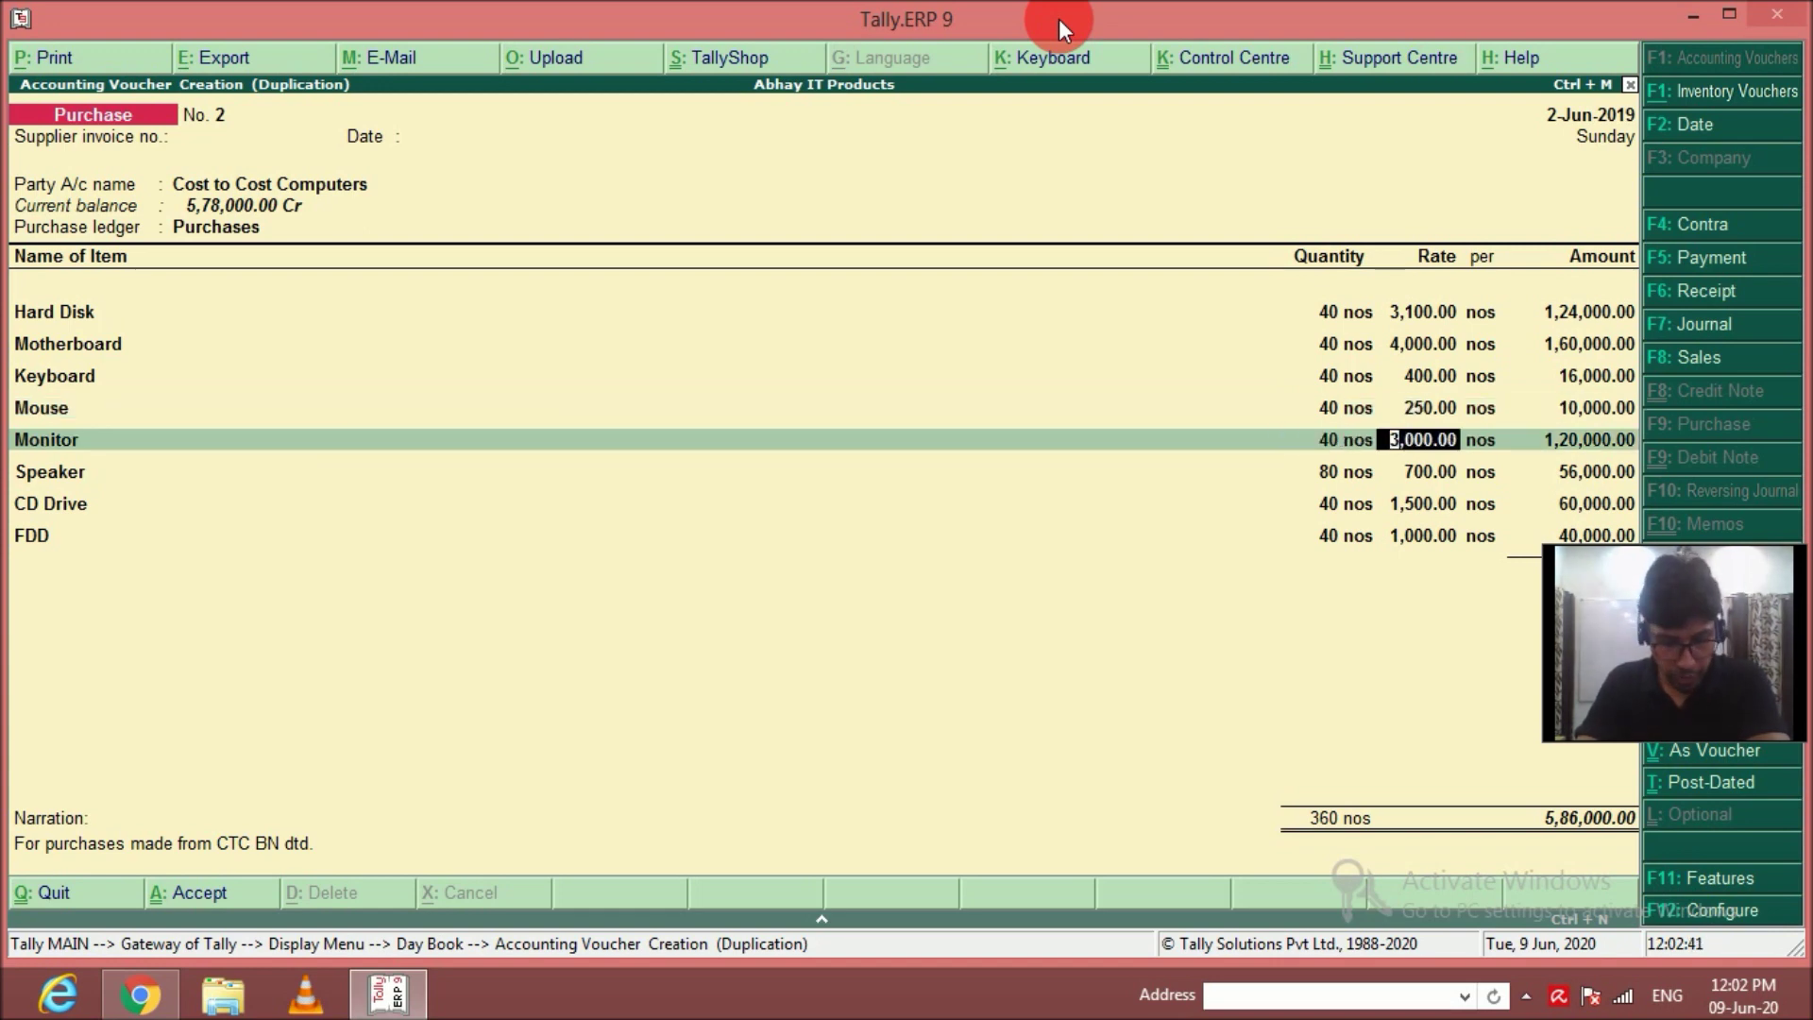
key("Return")
key("Return")
key("Return")
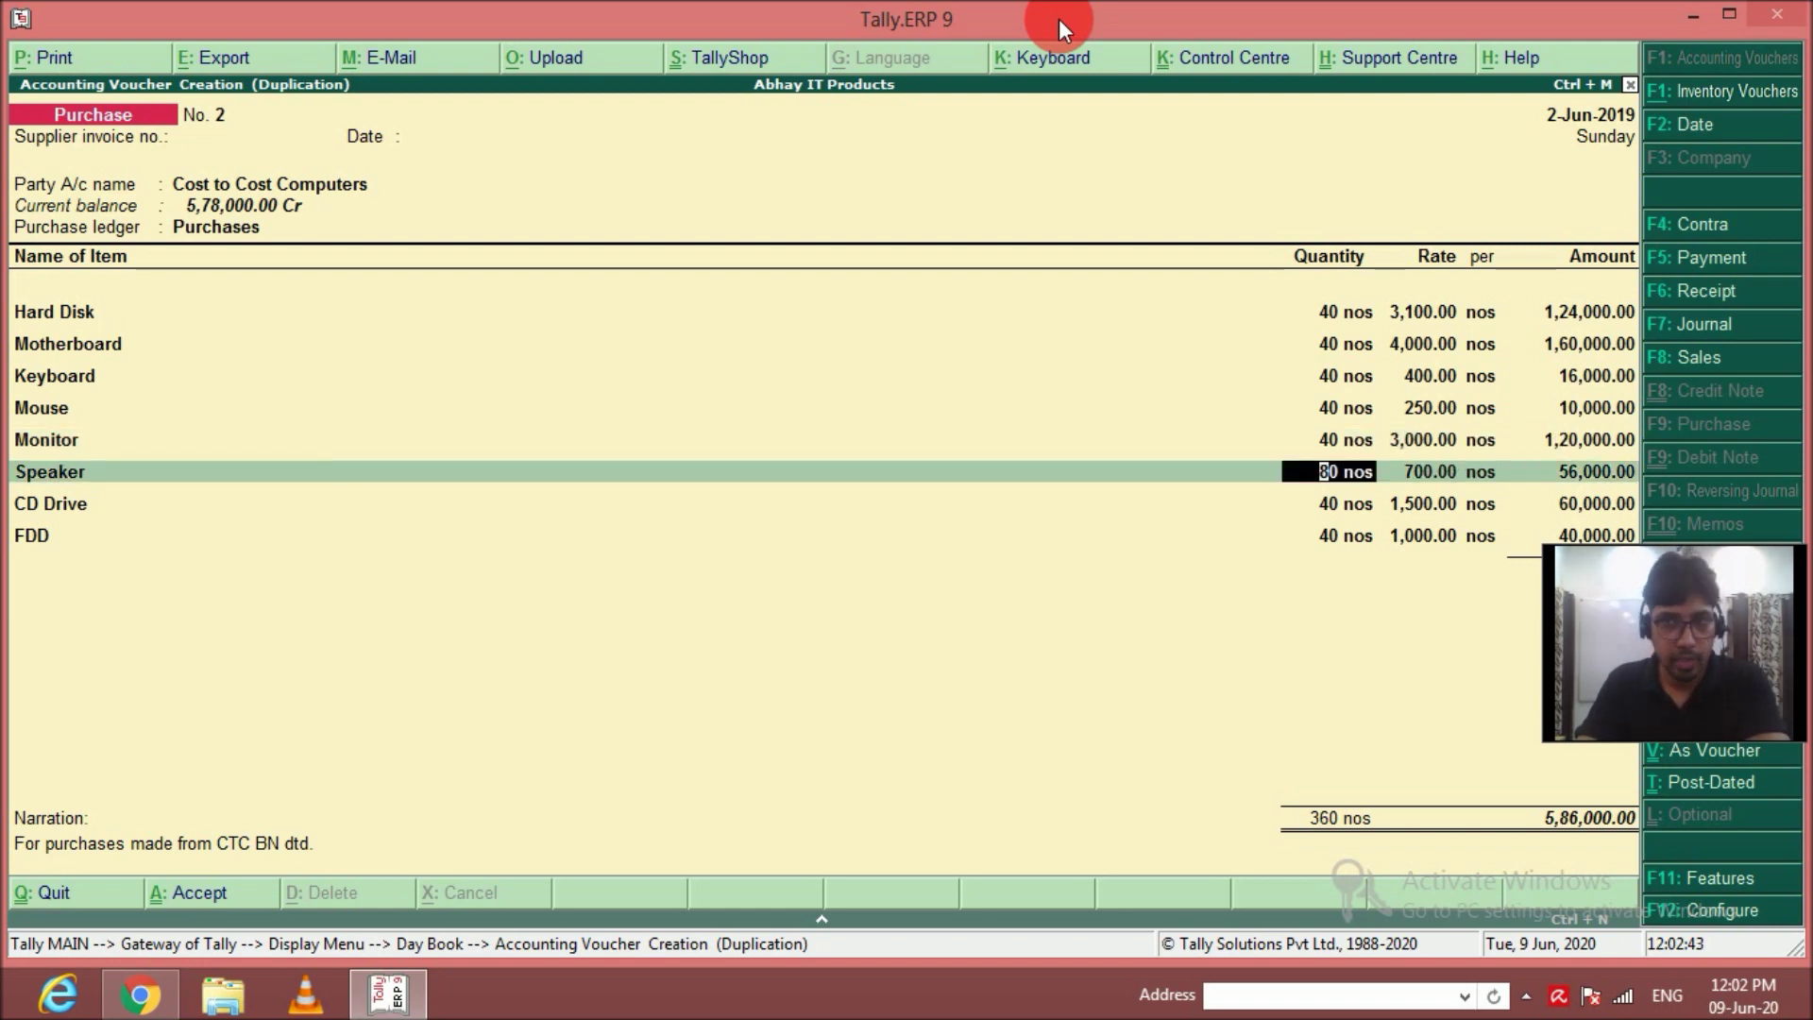
key("Return")
type("750")
key("Return")
Accept the CD Drive and FDD lines as they are and end the purchase's item list.
key("Return")
key("Return")
key("Return")
key("Return")
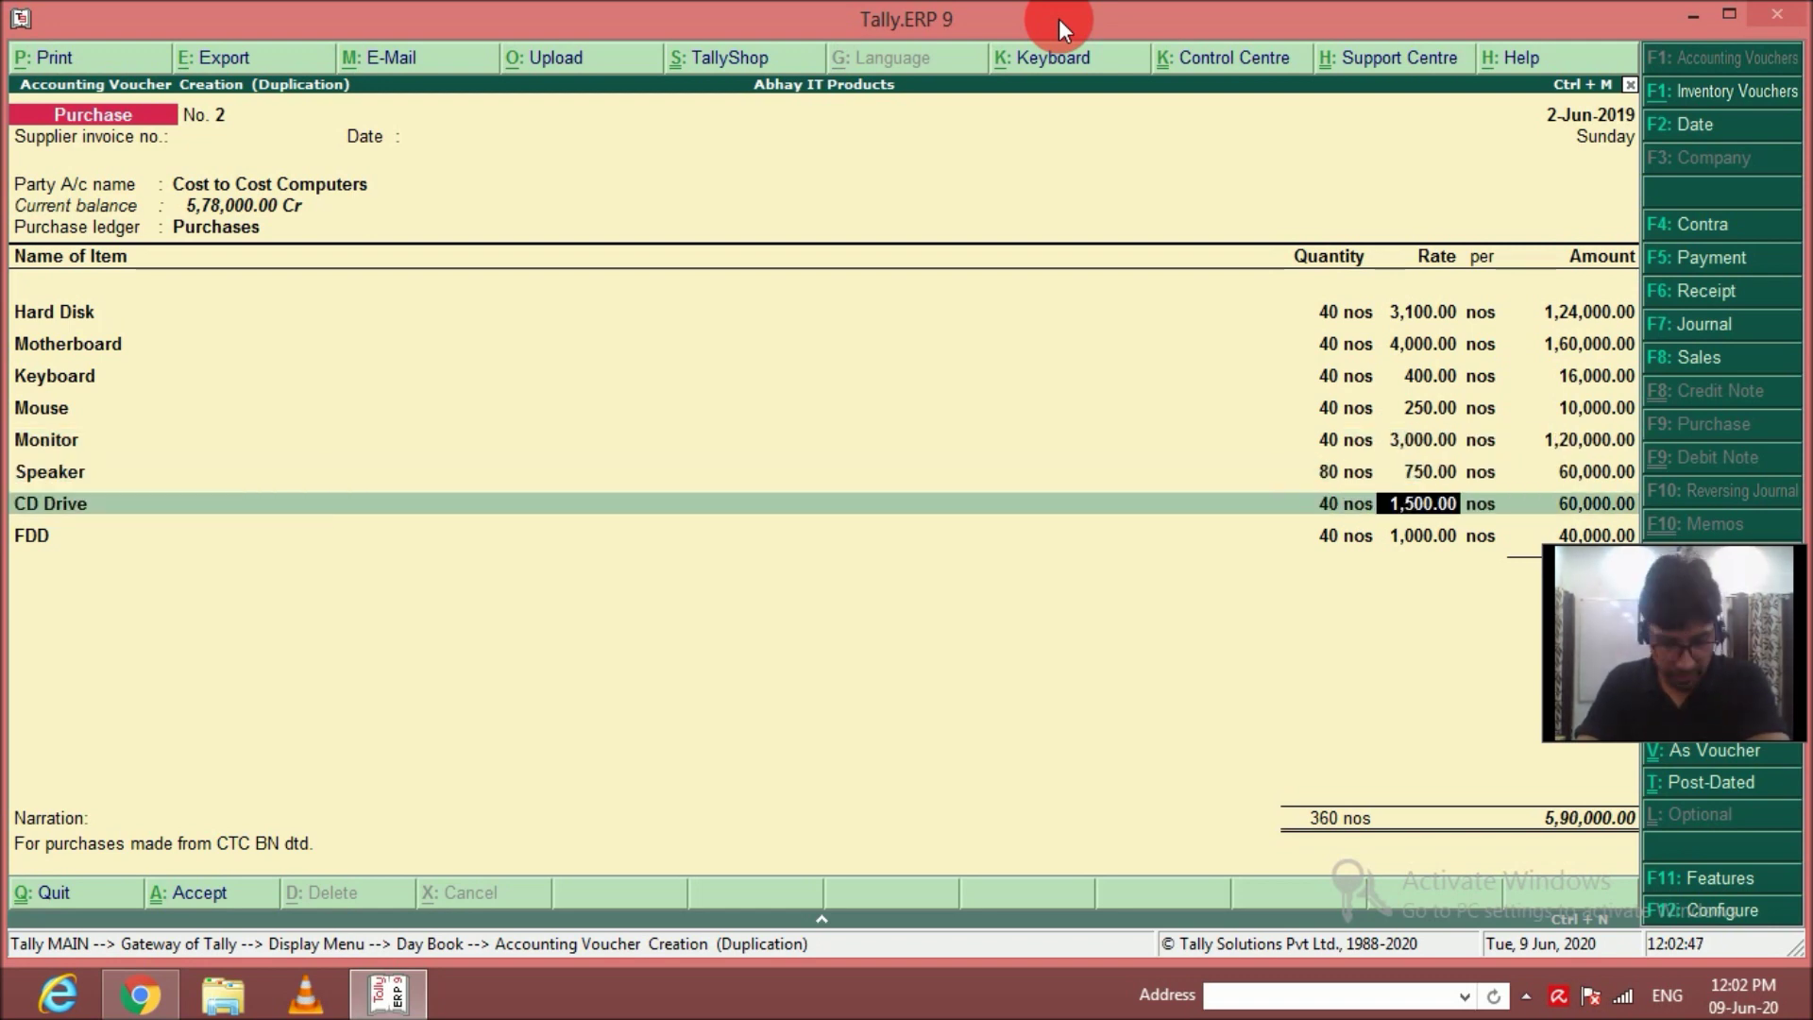
key("Return")
key("Return")
key("Return")
key("Return")
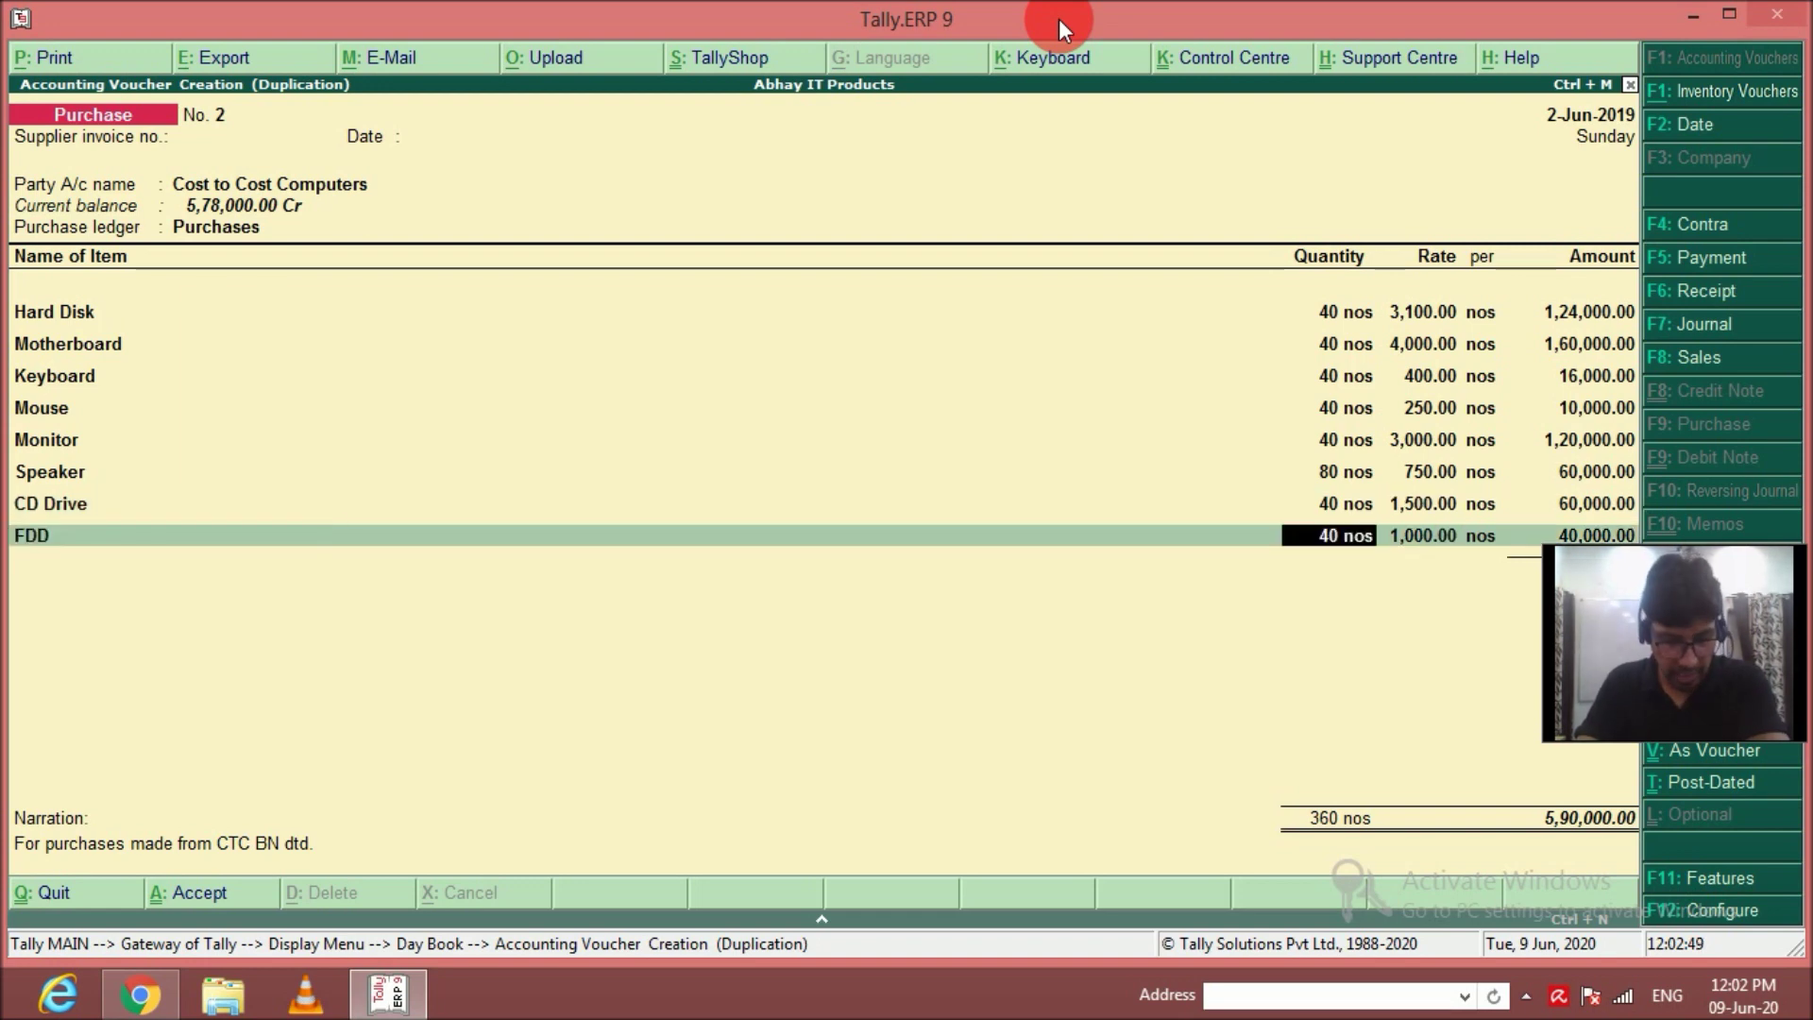
key("Return")
key("Return")
key("Return")
key("Return")
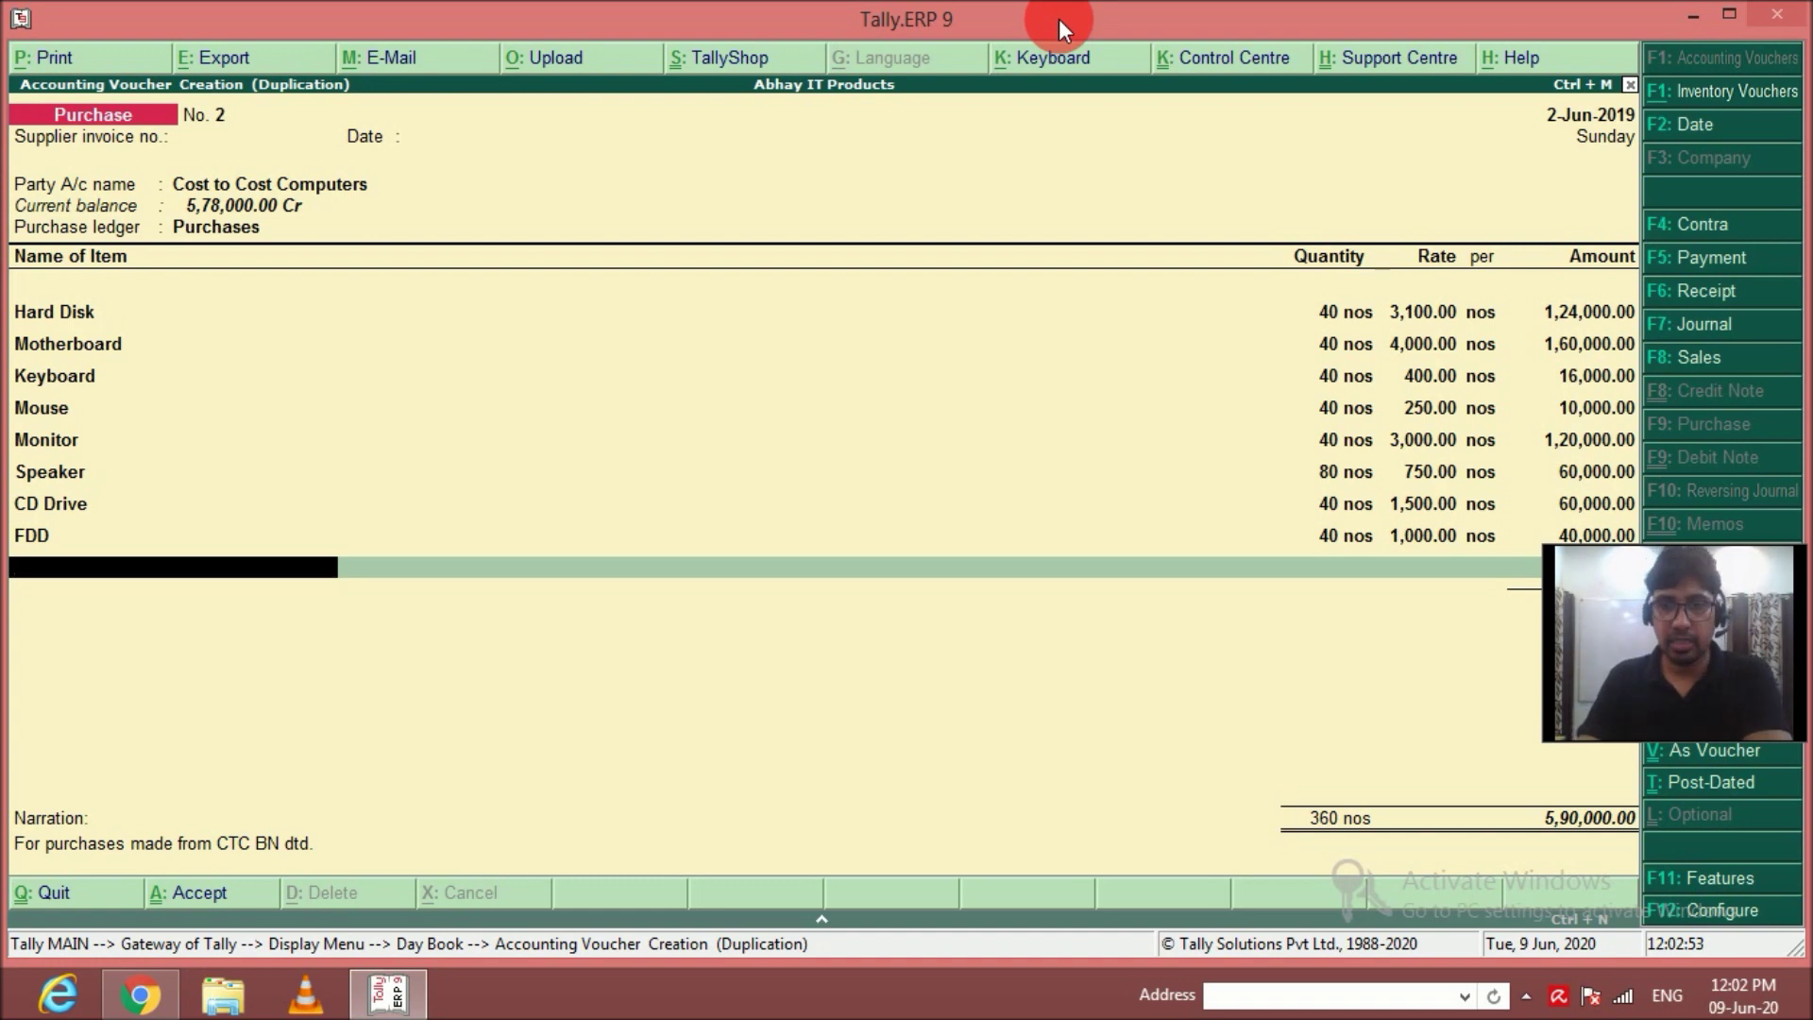
key("Return")
key("Return")
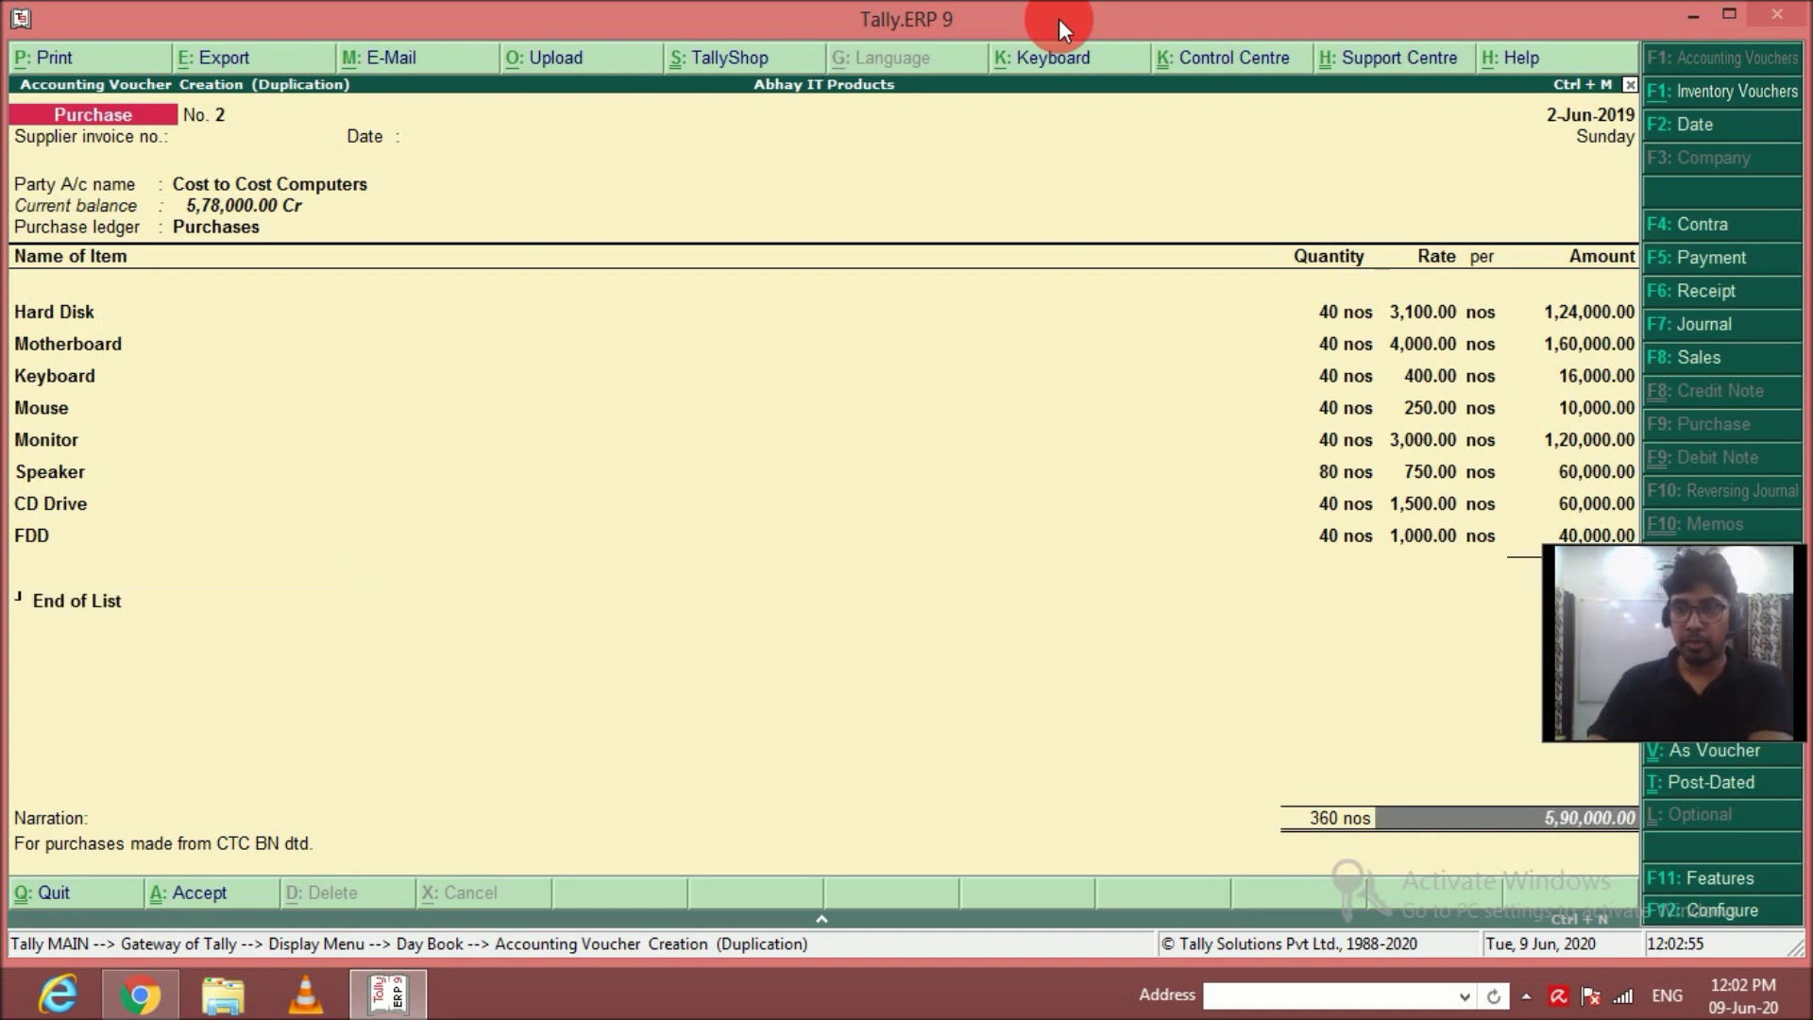
Change the purchase's bill reference to 2, keep the narration and save the voucher.
key("Return")
key("BackSpace")
type("2")
key("Return")
key("Return")
key("Return")
key("Return")
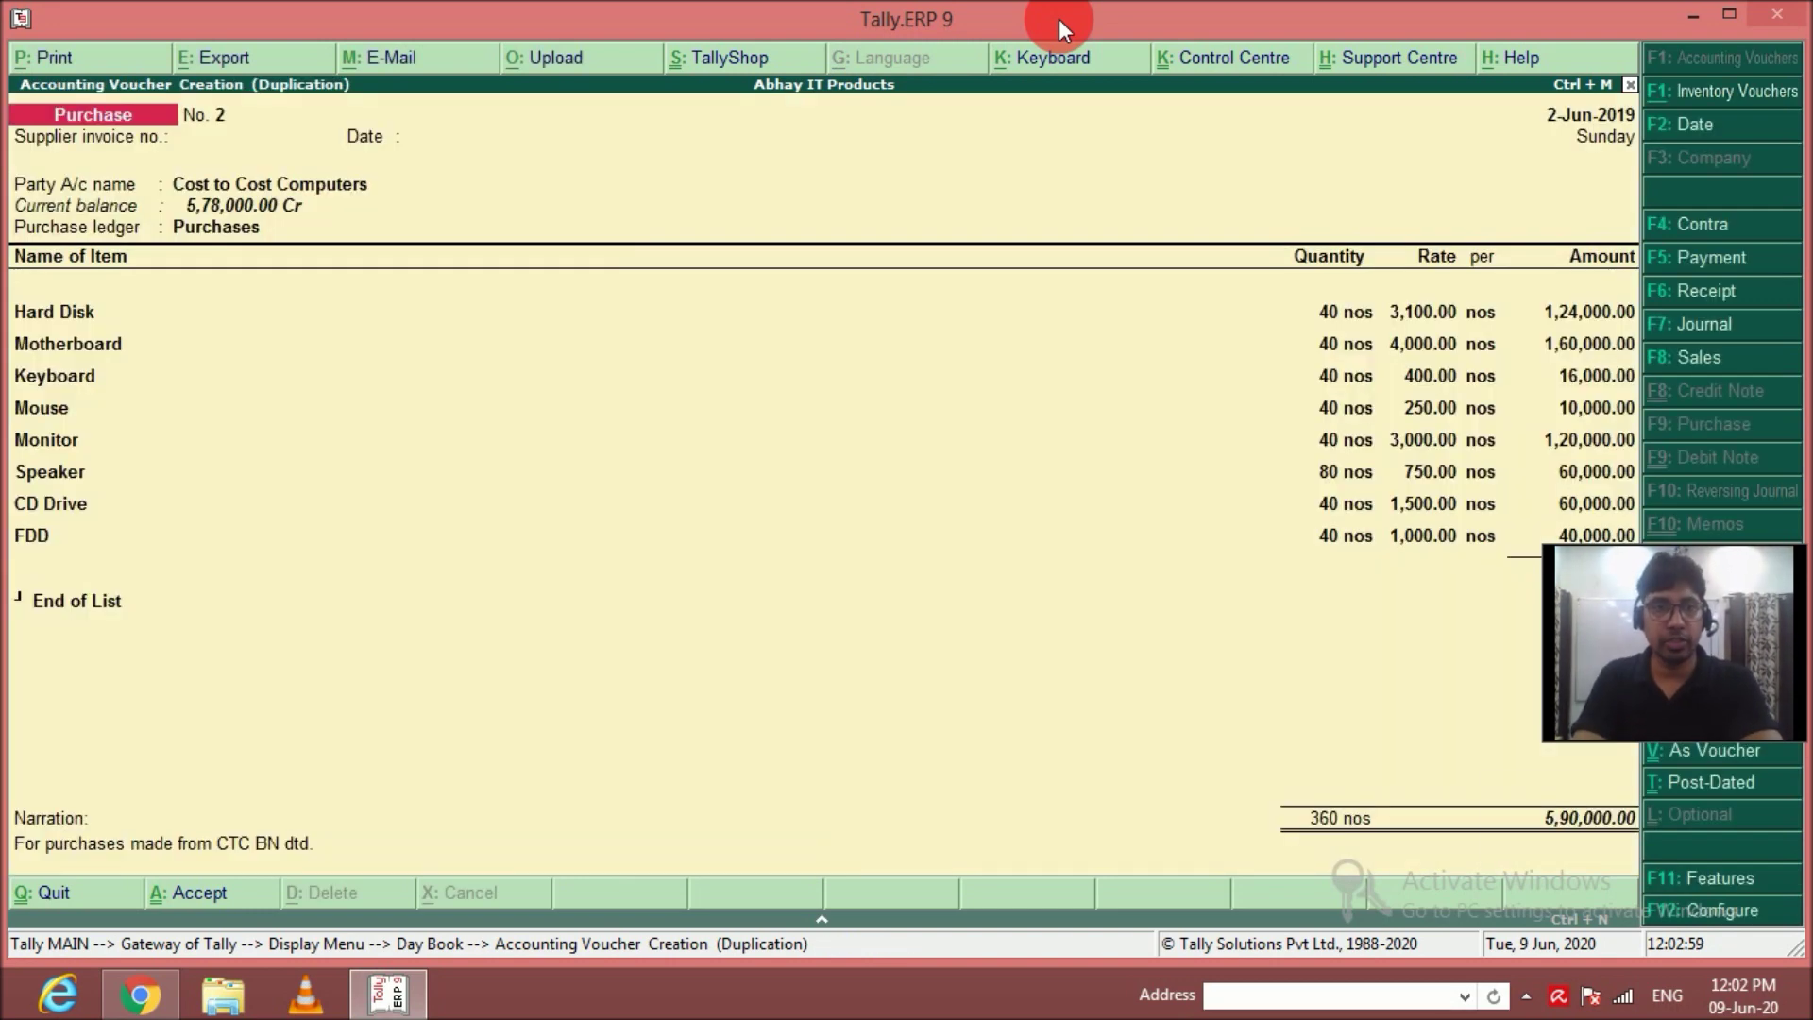
key("Return")
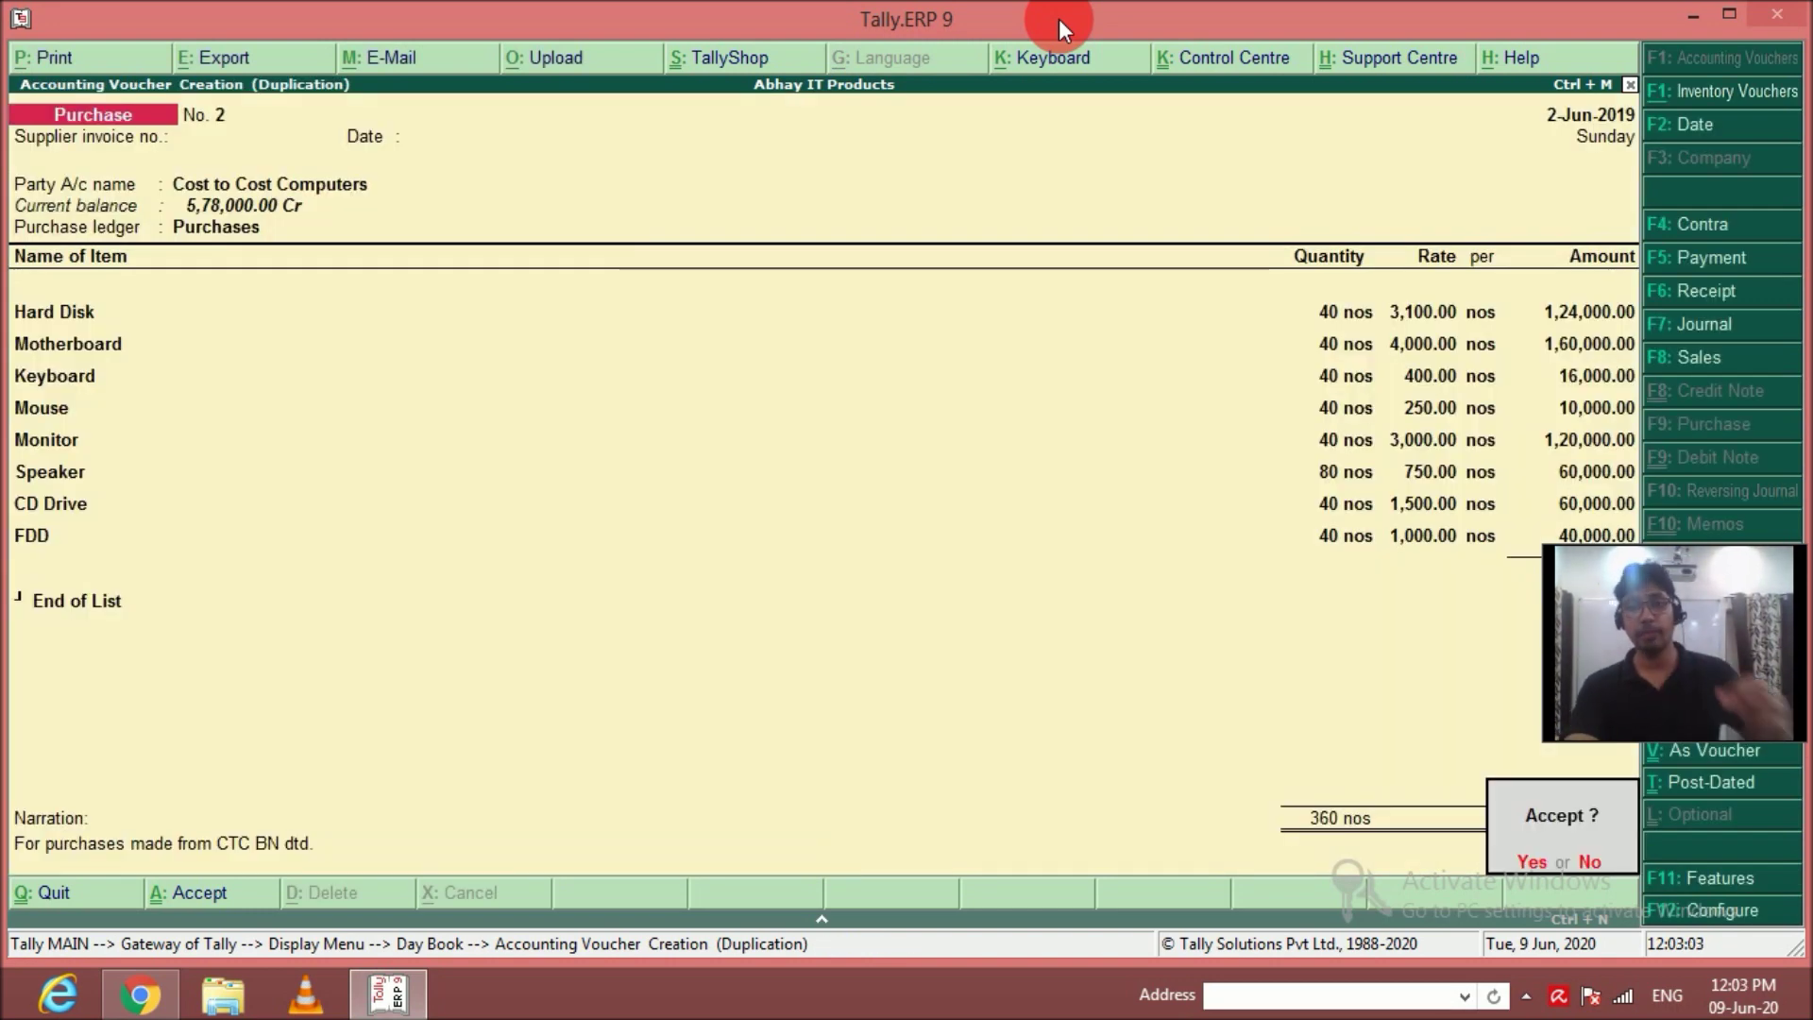
key("Return")
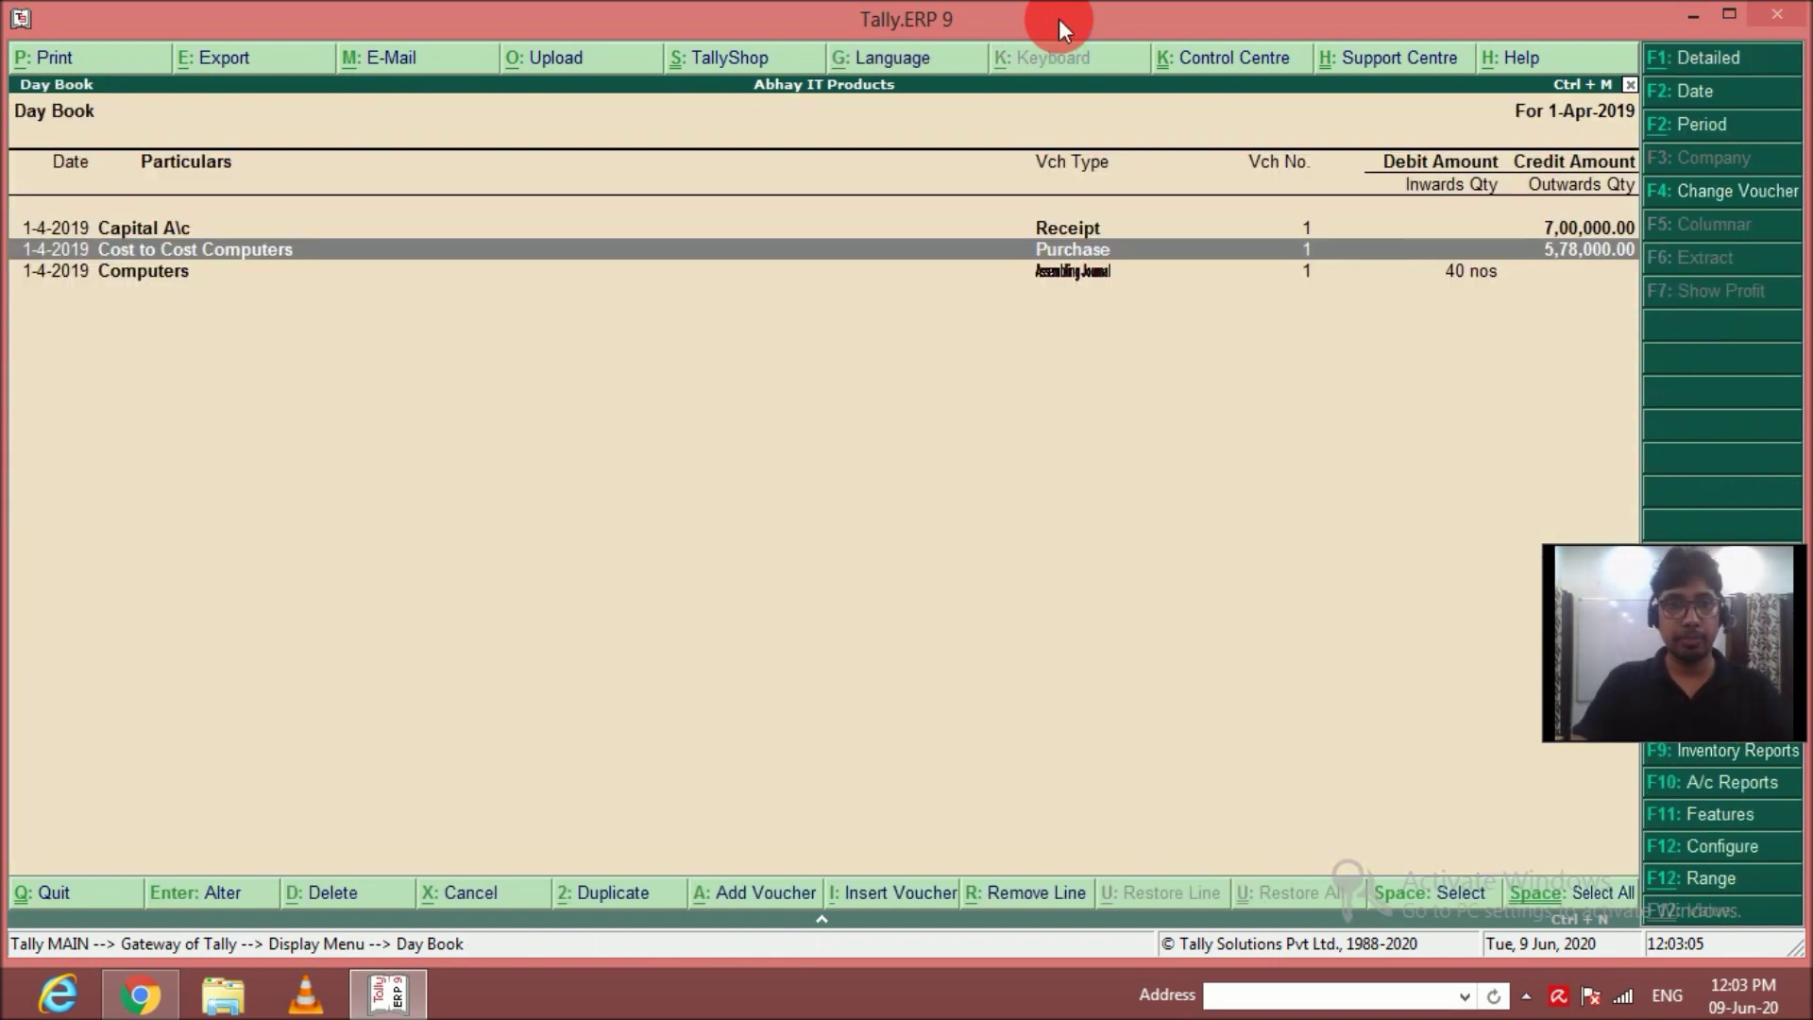
Check the Day Book for 2-Jun-2019 for the new Cost to Cost Computers purchase.
key("Escape")
key("Escape")
key("Return")
key("a")
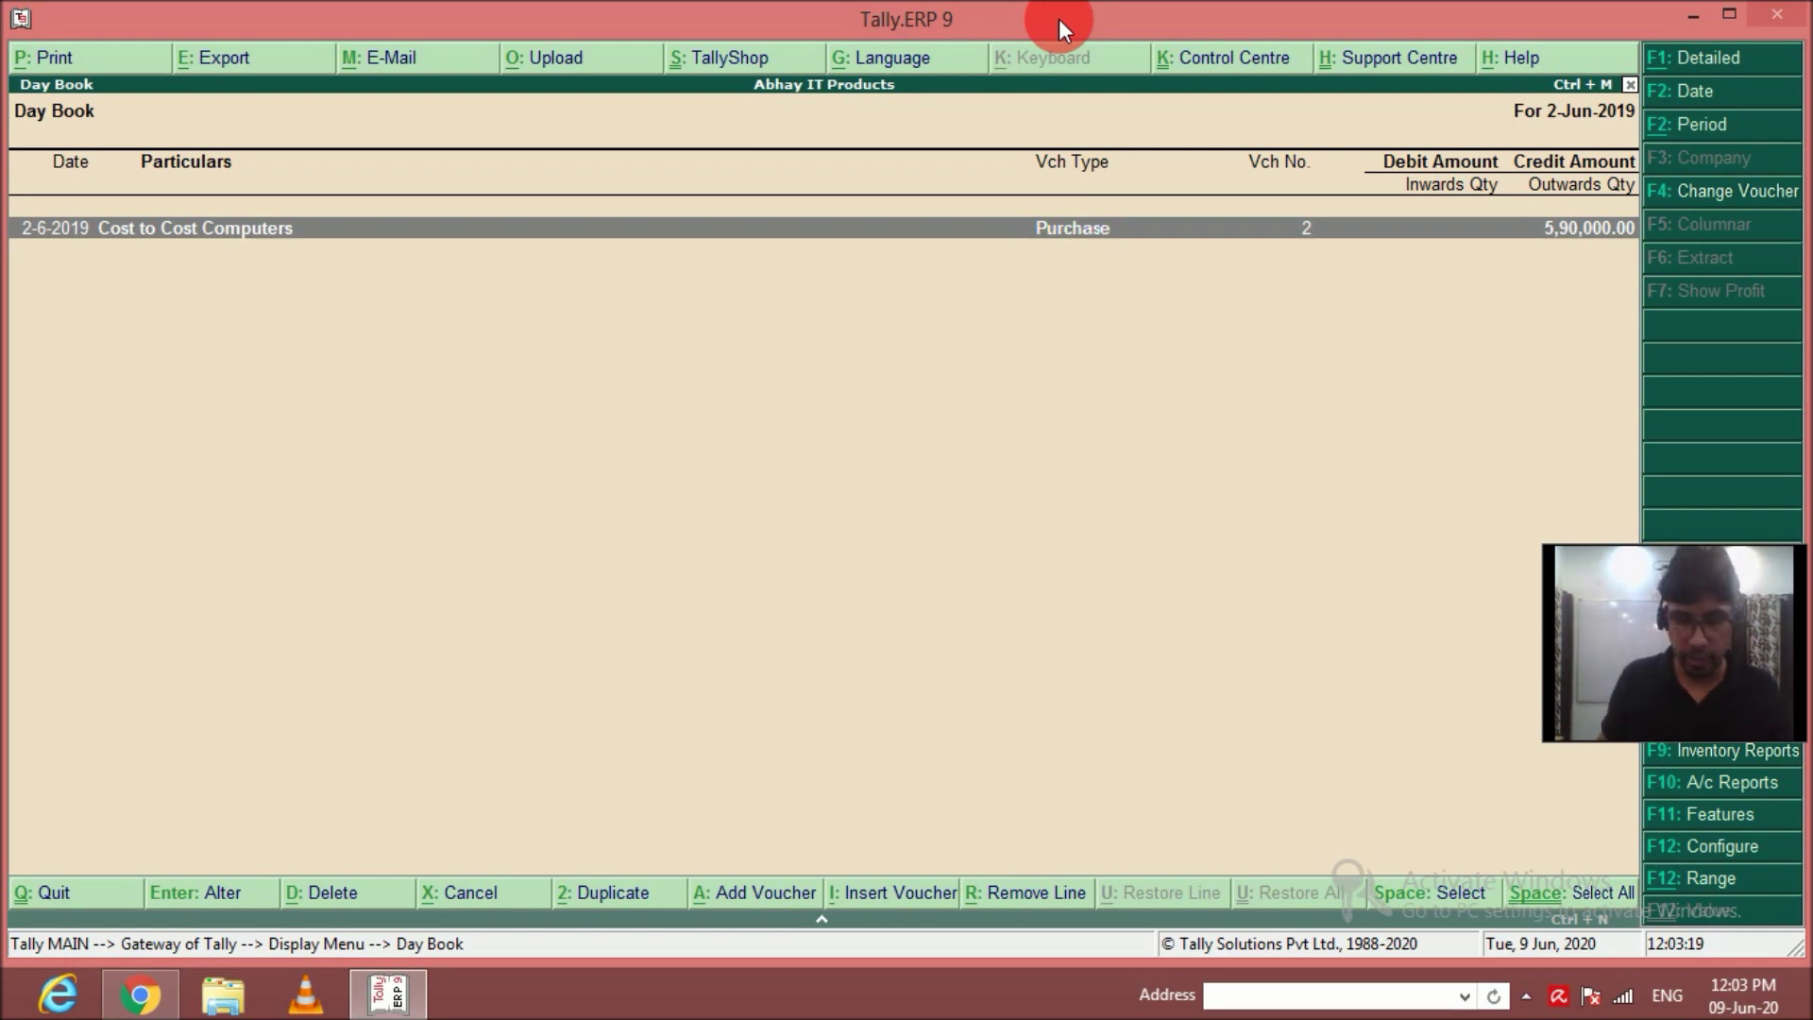
key("Escape")
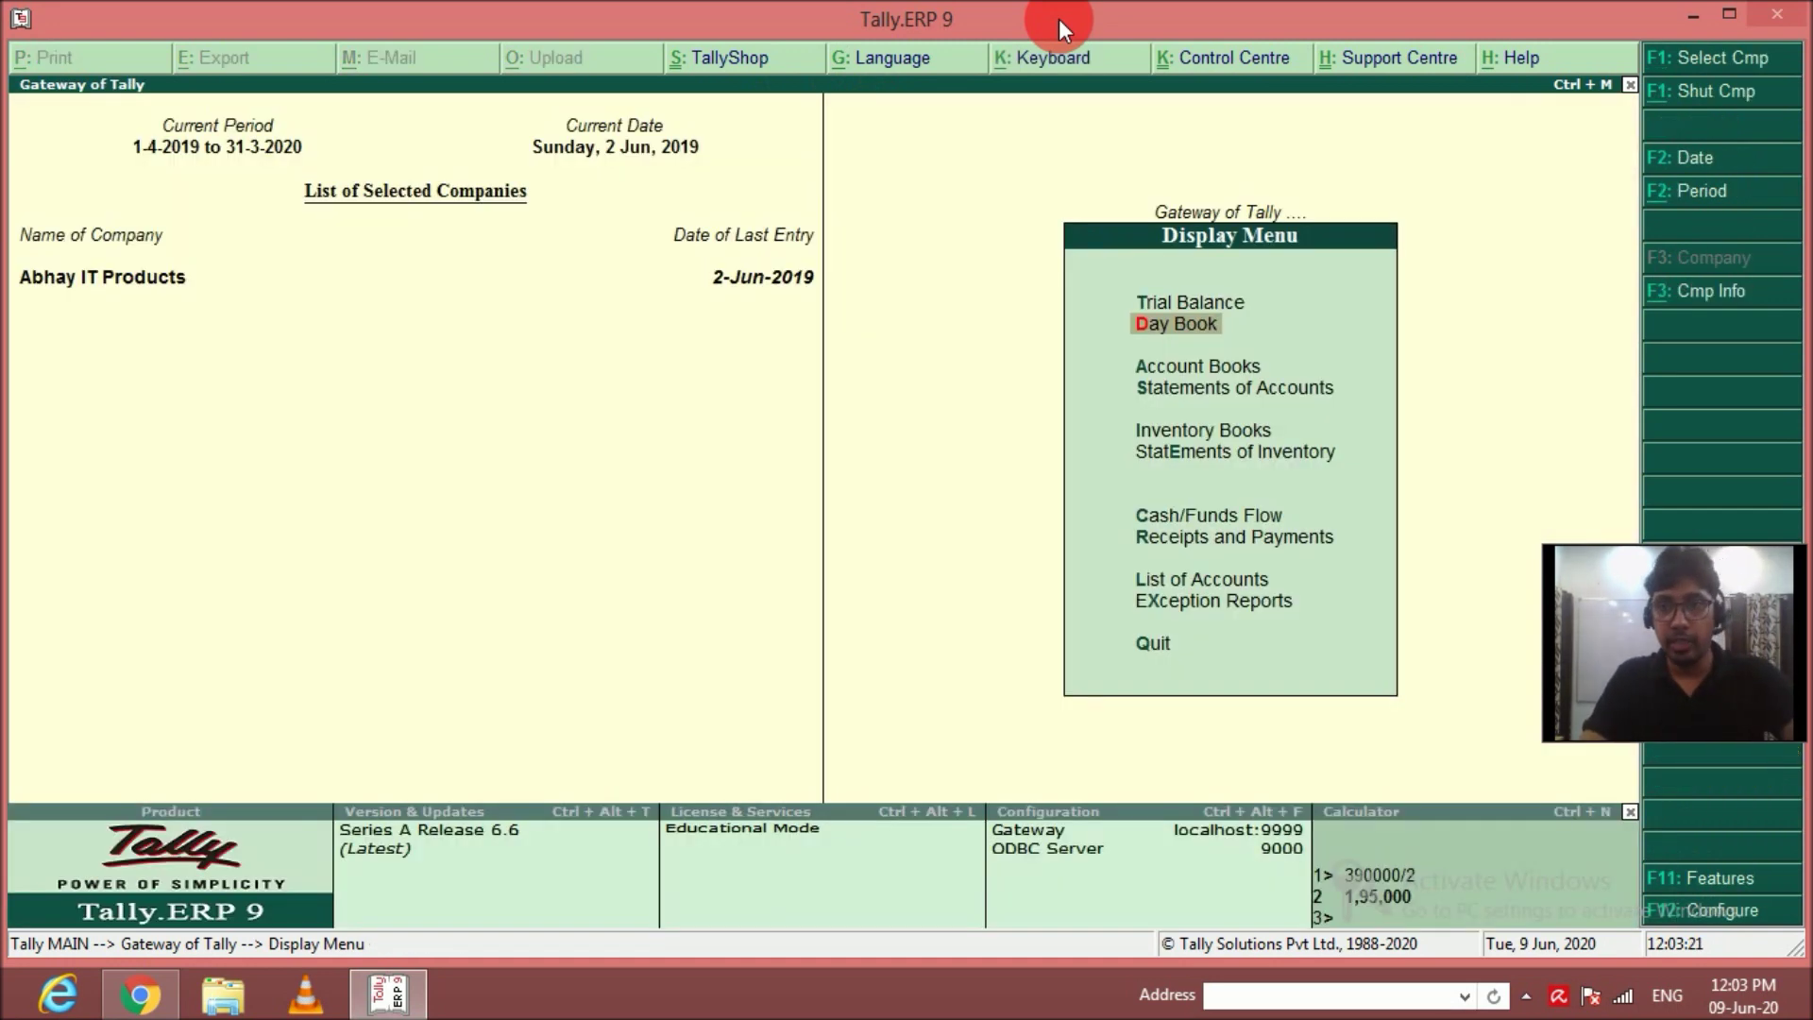
Examine the closing stock of components and Computers in the Stock Summary.
key("Escape")
key("Up")
key("Up")
key("Up")
key("Up")
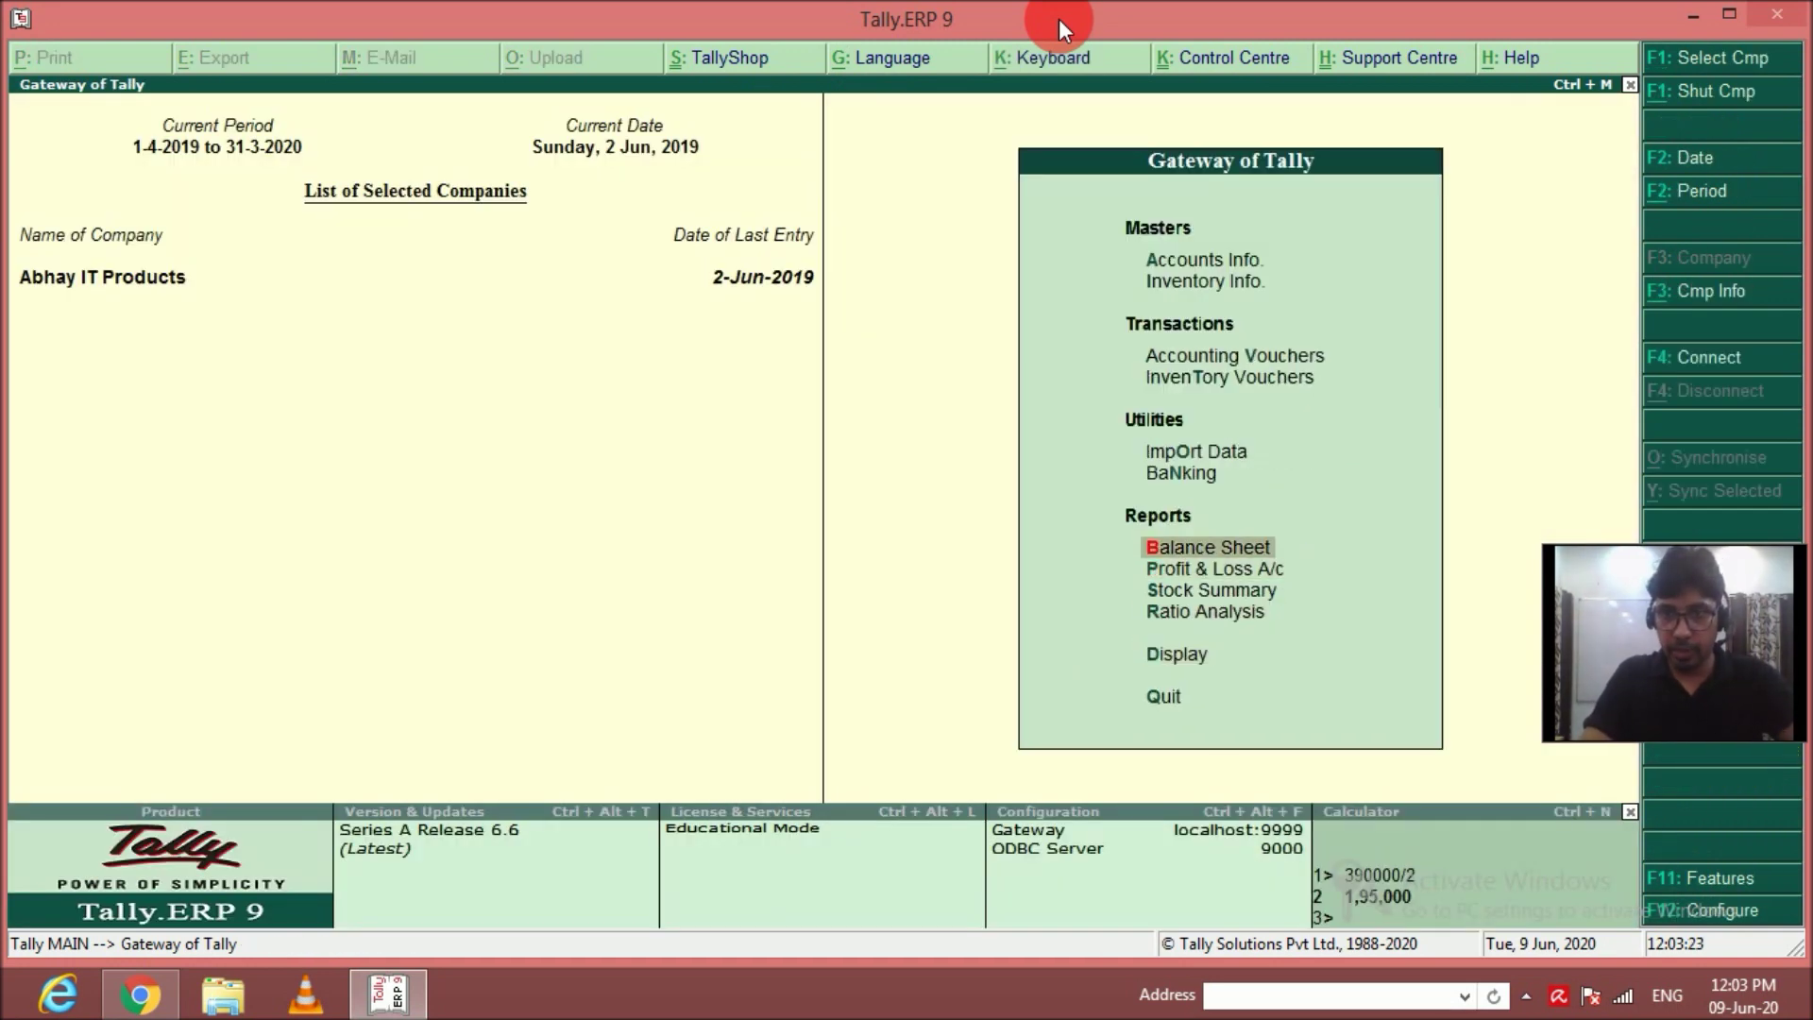
key("Down")
key("Down")
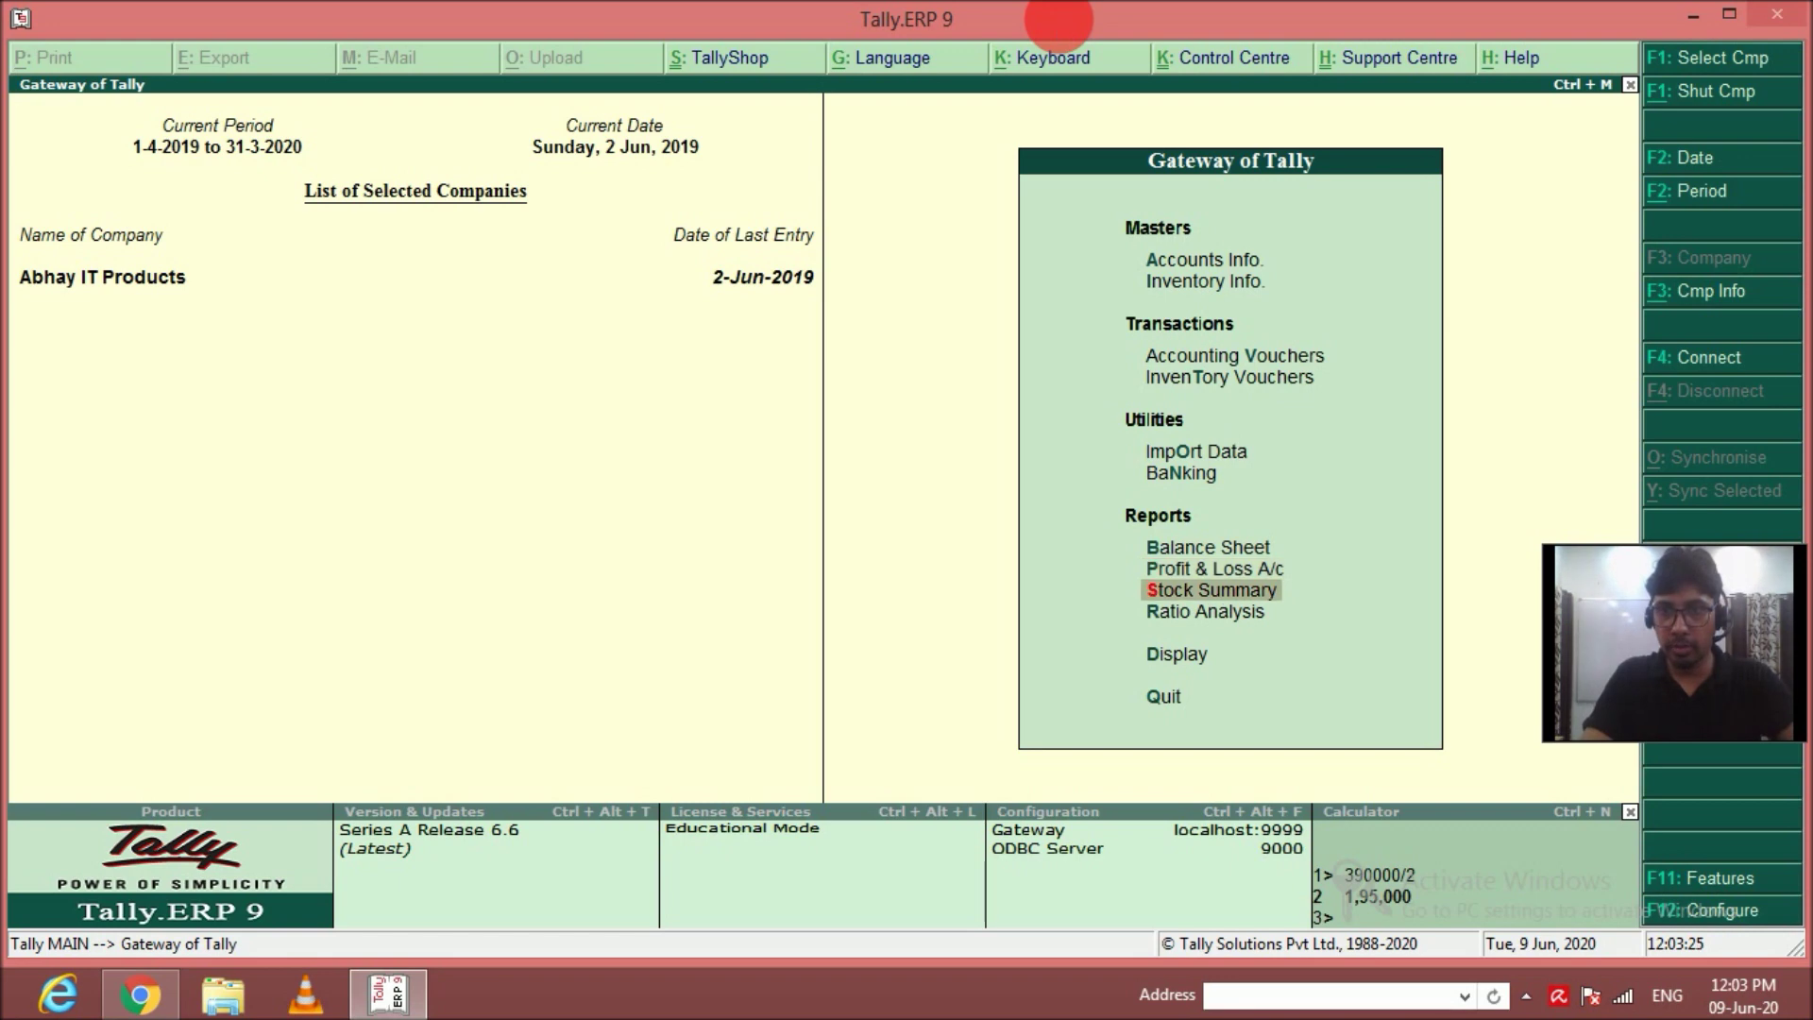
key("Return")
key("Down")
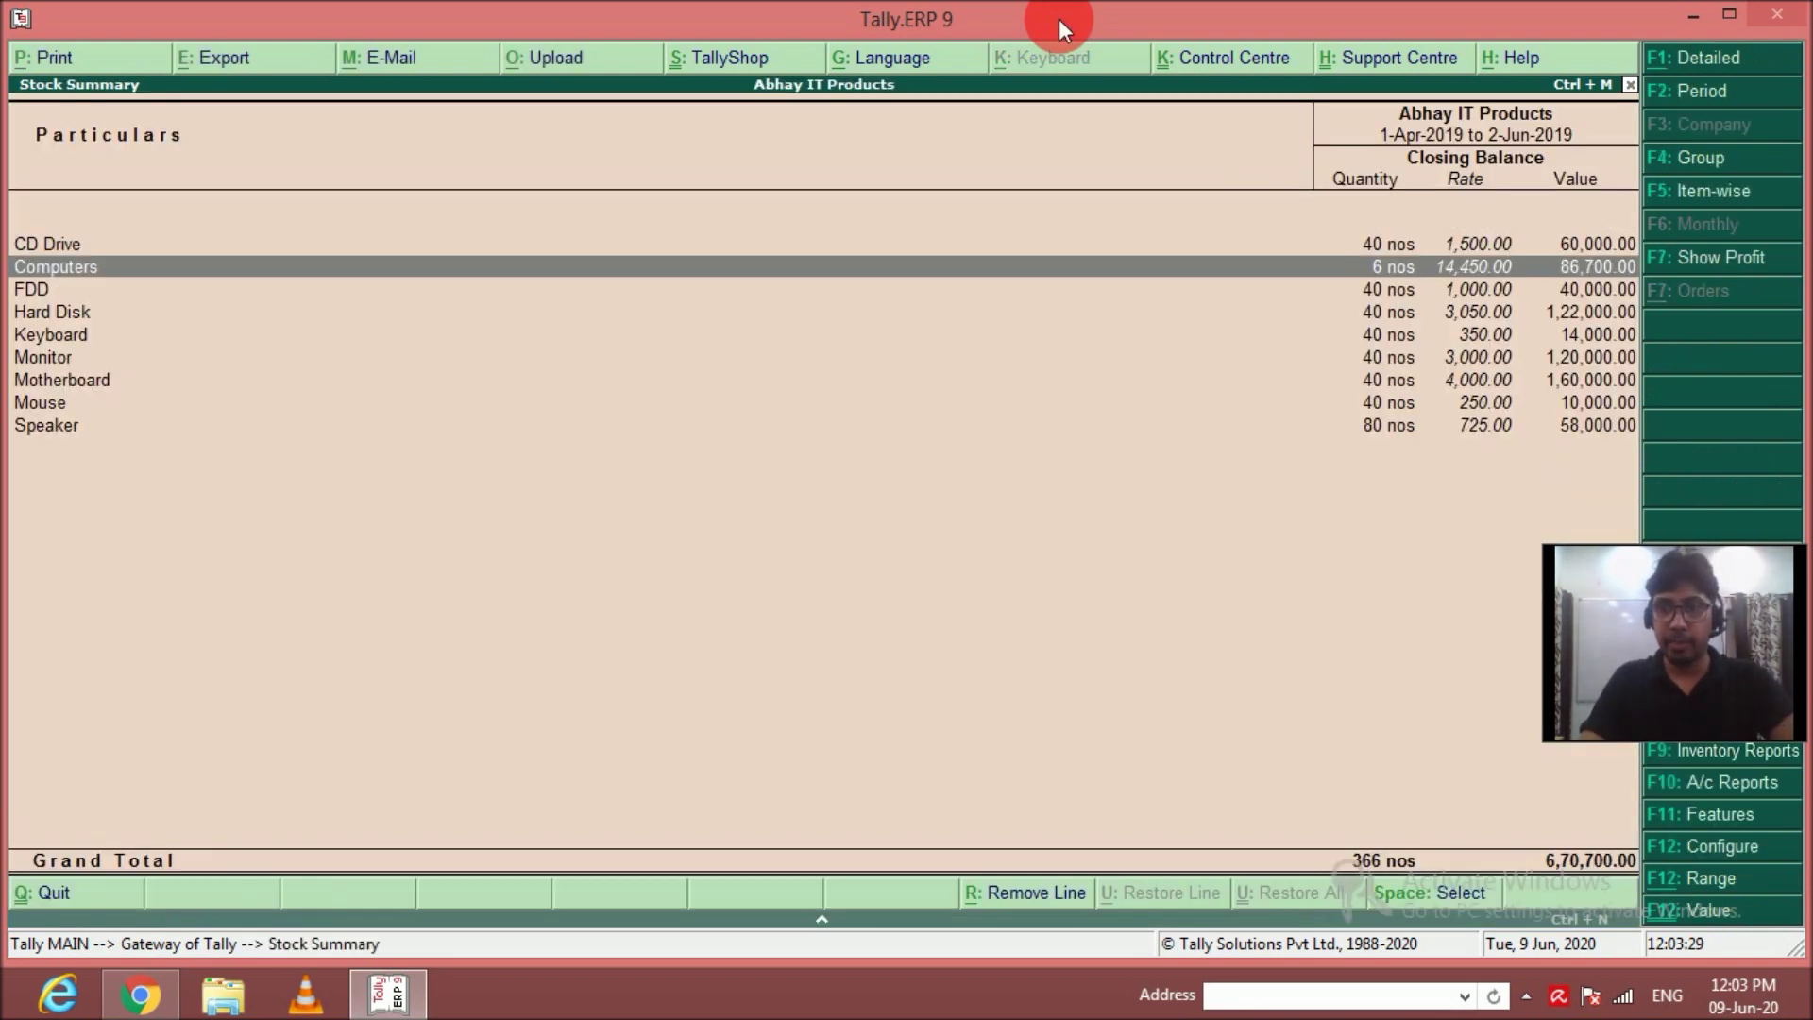
key("Escape")
Start a new inventory voucher of type Assembling Journal.
key("Up")
key("Up")
key("Up")
key("Up")
key("Up")
key("Up")
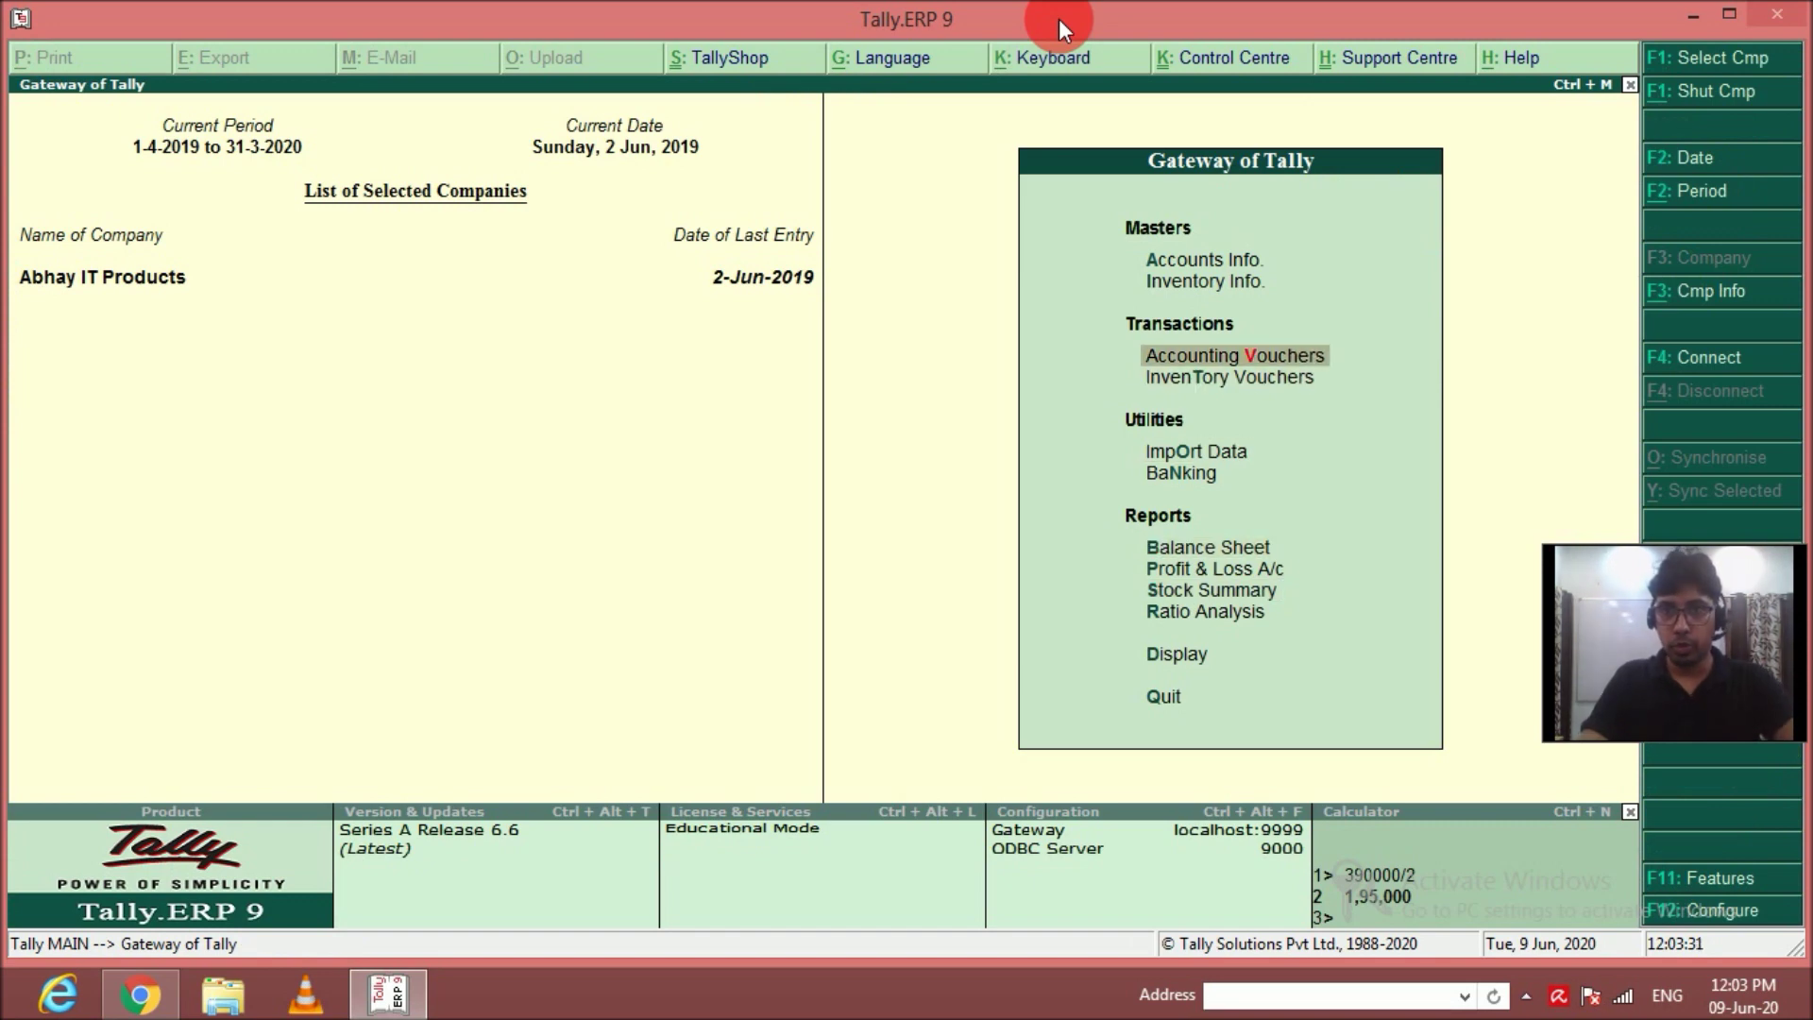
key("Down")
key("Return")
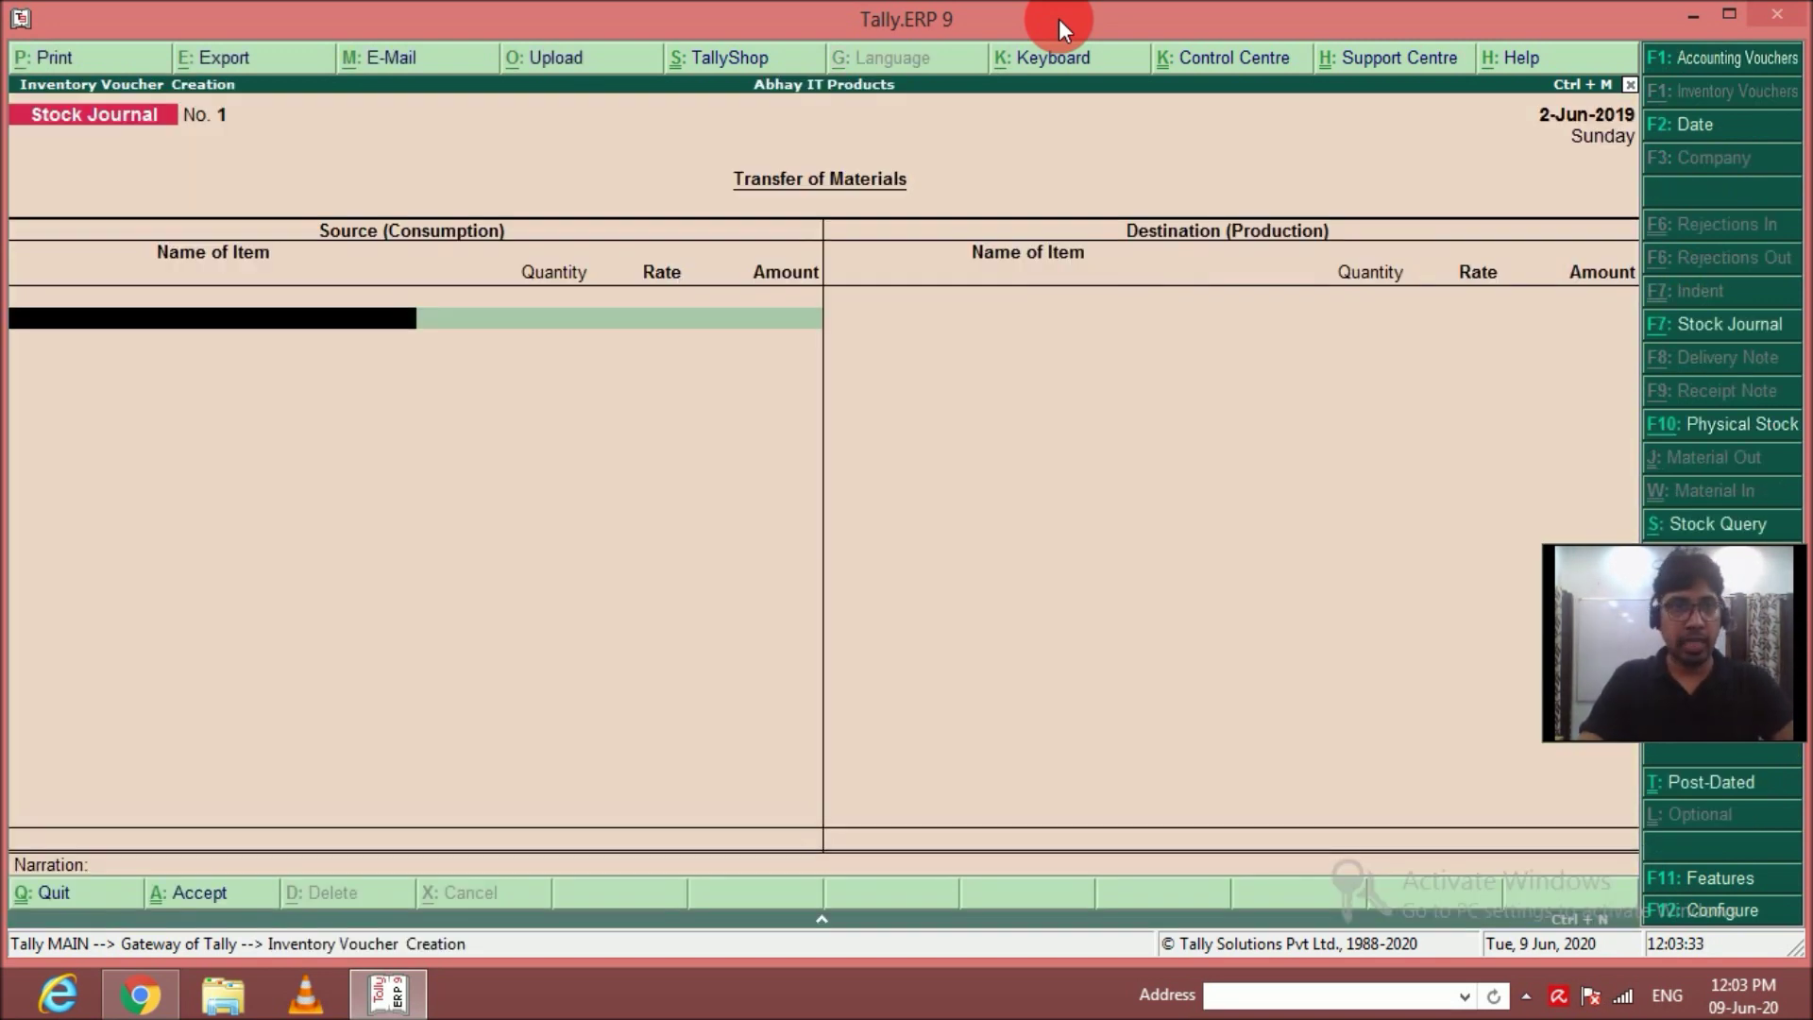
key("F7")
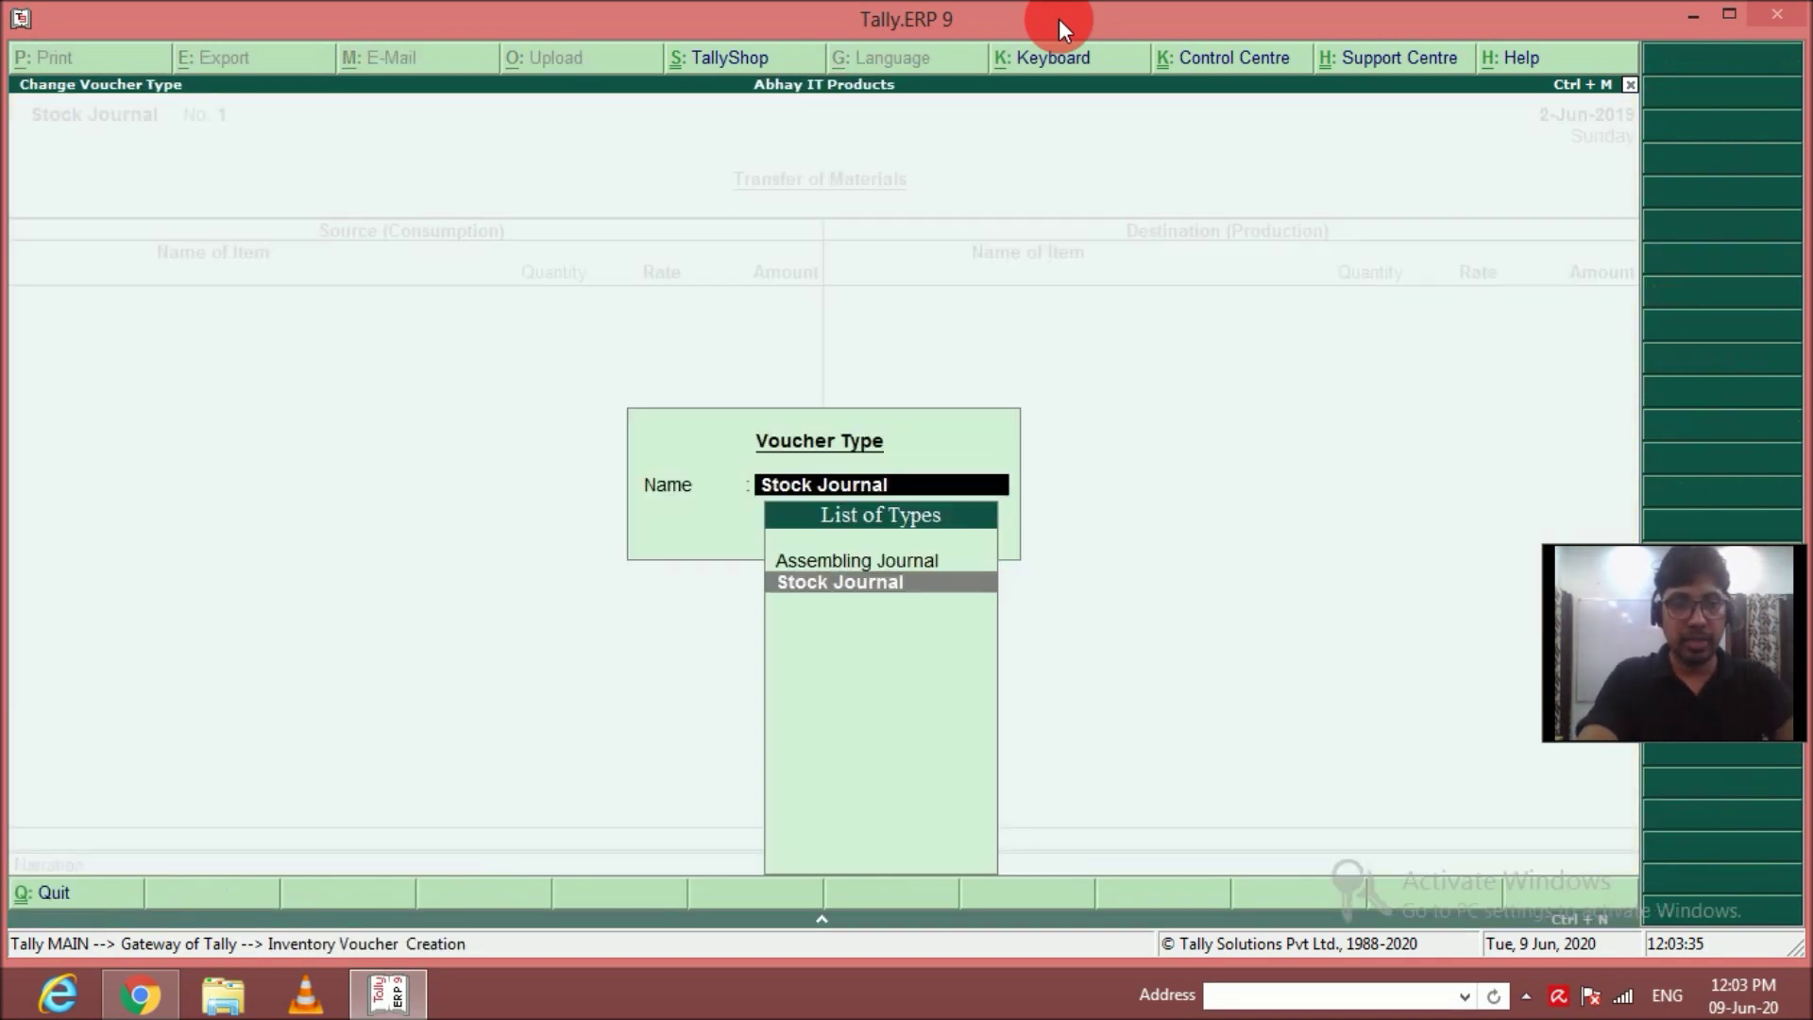
key("Up")
key("Return")
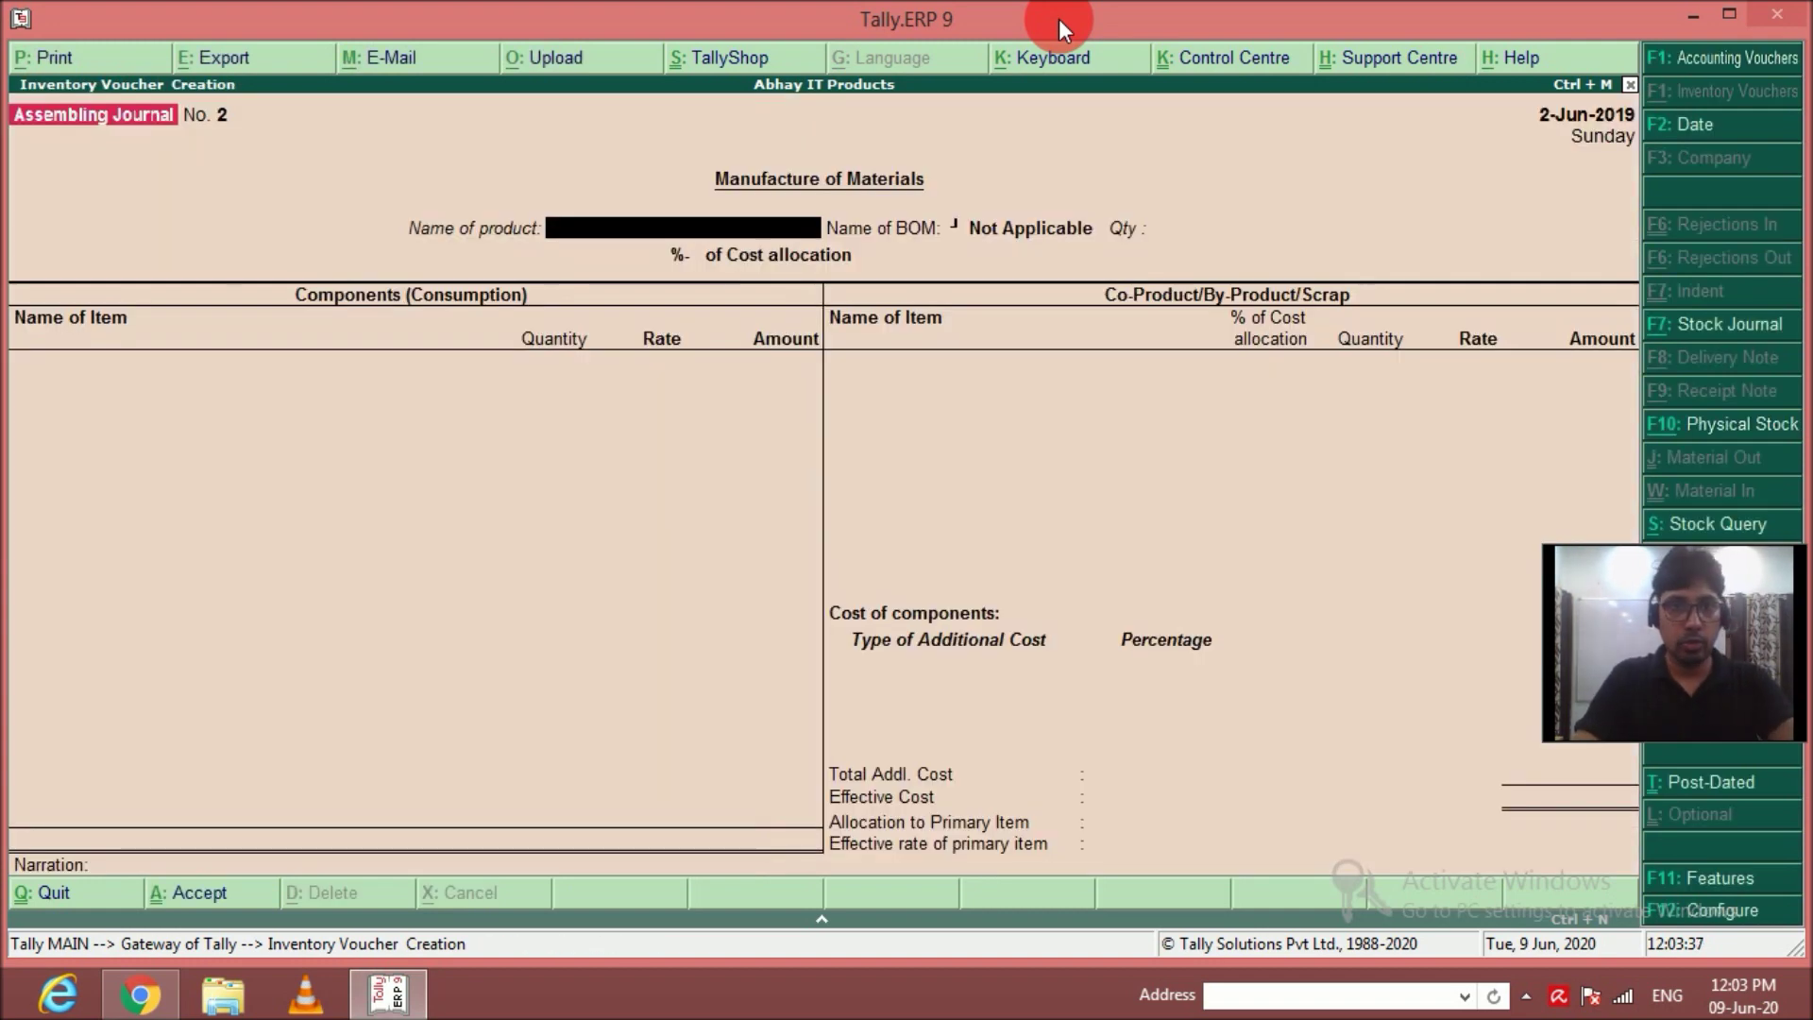
Choose Computers as the product to manufacture with BOM Com and a quantity of 40 nos.
type("C")
key("Down")
key("Return")
key("Return")
type("40")
key("Return")
Keep the BOM's component quantities and rates for the 40 Computers, add no by-products or additional costs, and save the Assembling Journal voucher.
key("Return")
key("Return")
key("Return")
key("Return")
key("Return")
key("Return")
key("Return")
key("Return")
key("Return")
key("Return")
key("Return")
key("Return")
key("Return")
key("Return")
key("Return")
key("Return")
key("Return")
key("Return")
key("Return")
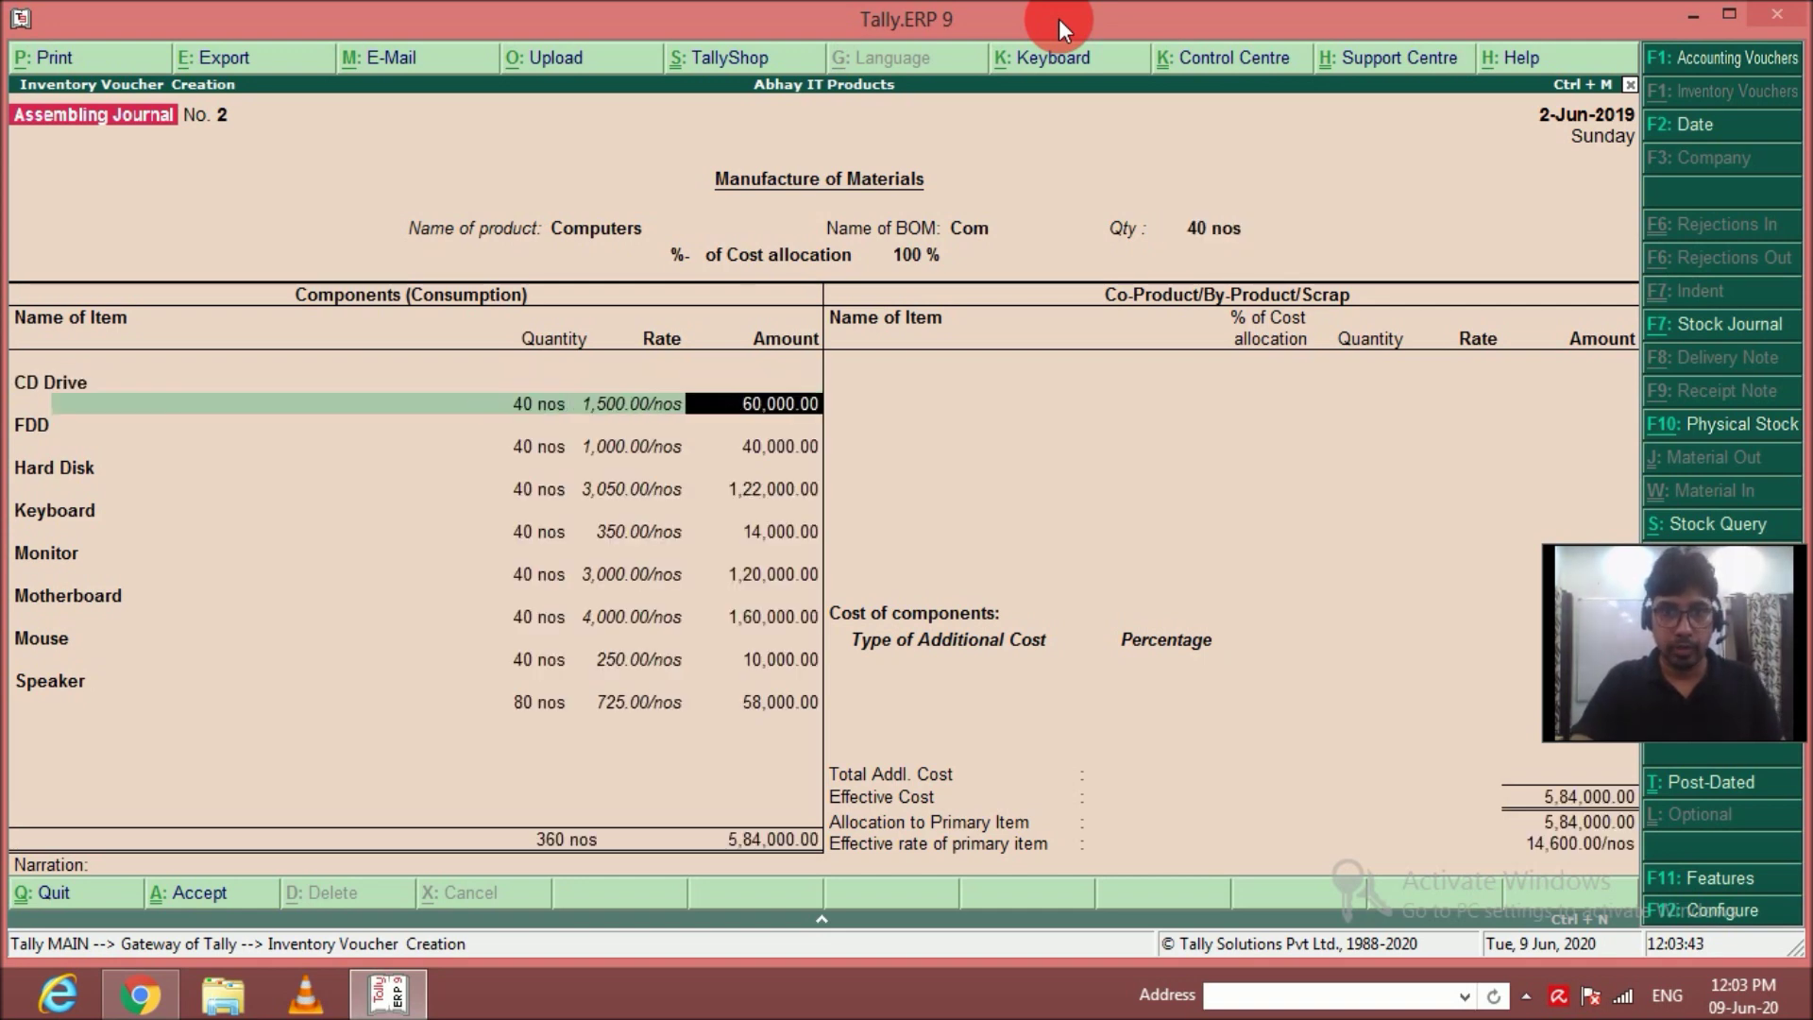
key("Return")
key("Return")
key("Return")
key("Return")
key("Return")
key("Return")
key("Return")
key("Return")
key("Return")
key("Return")
key("Return")
key("Return")
key("Return")
key("Return")
key("Return")
key("Return")
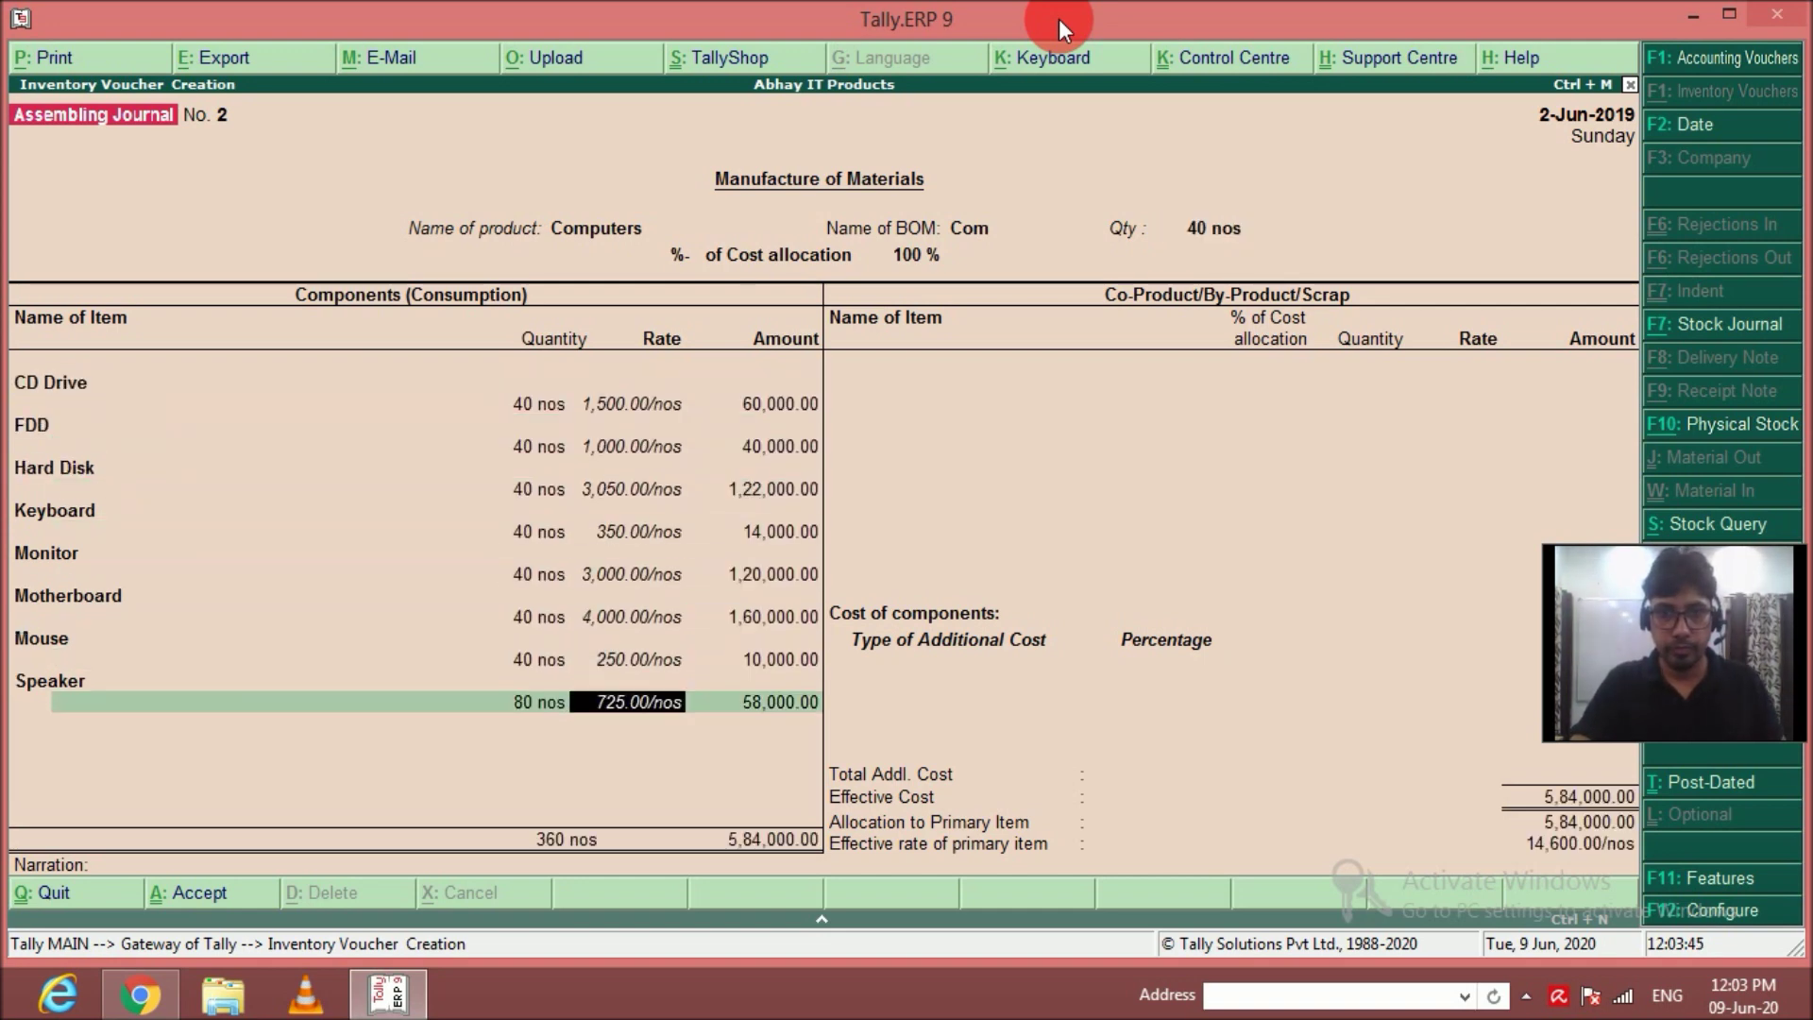
key("Return")
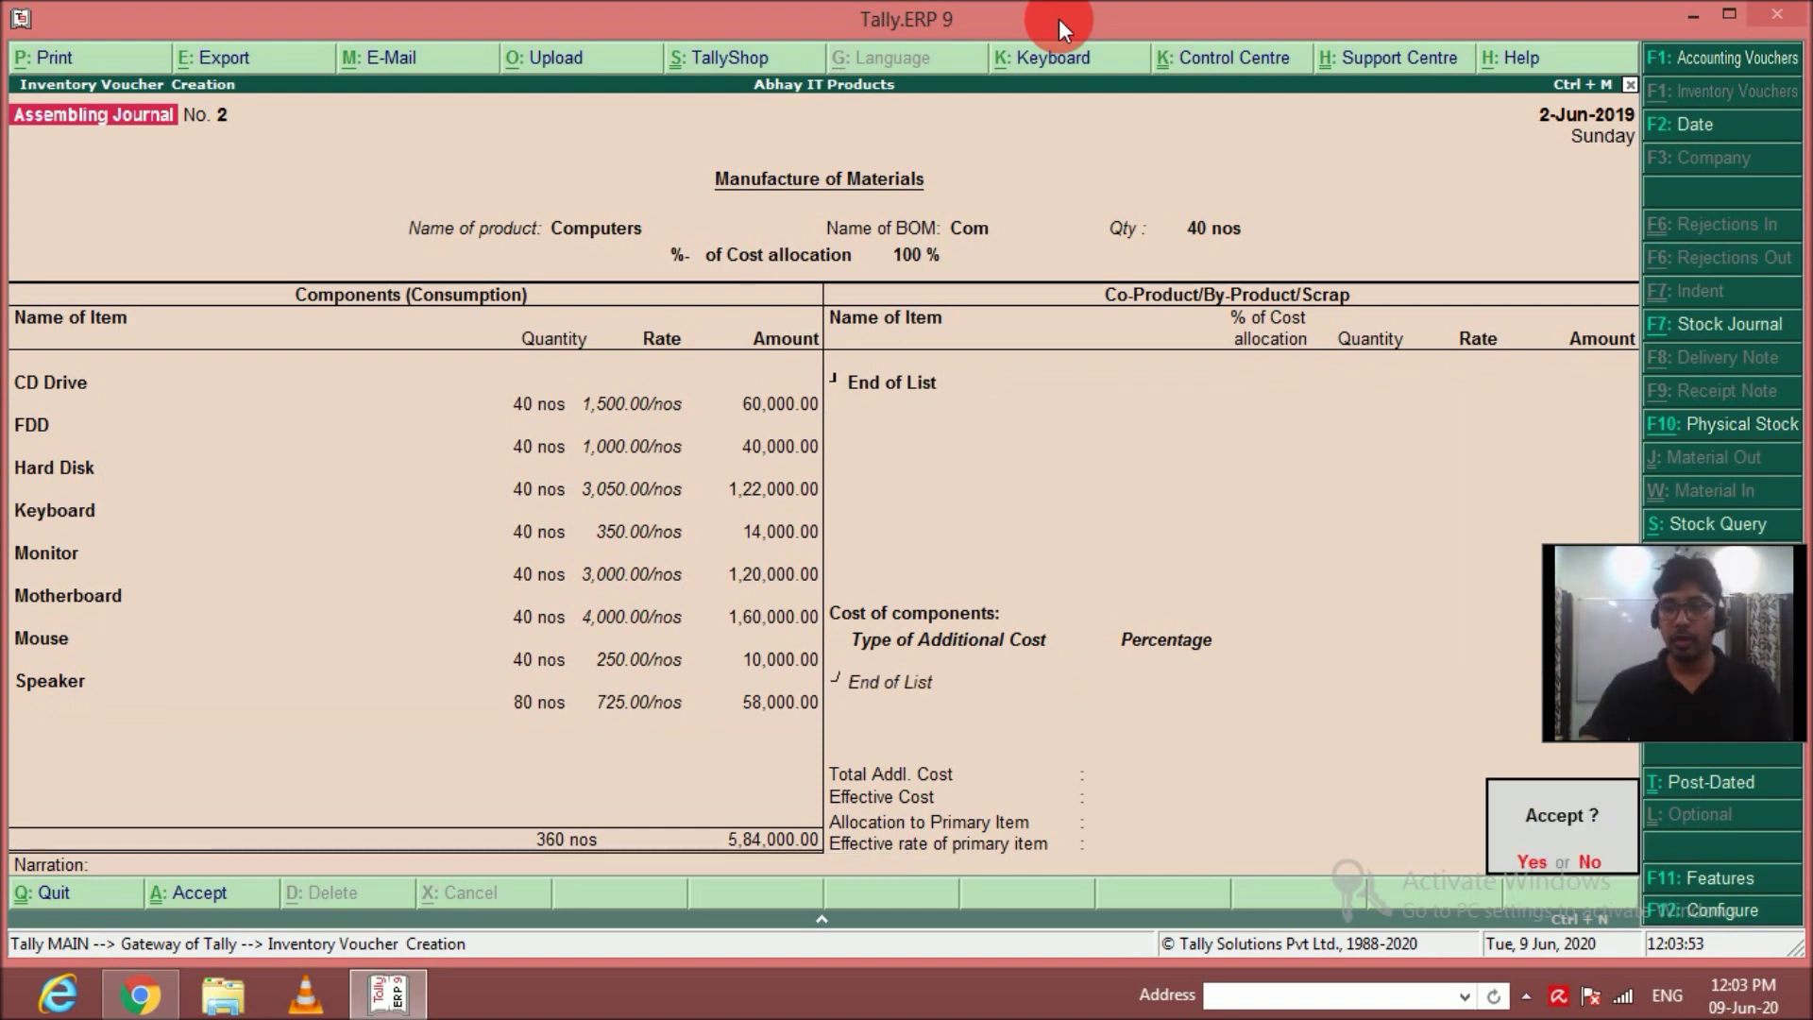
key("Return")
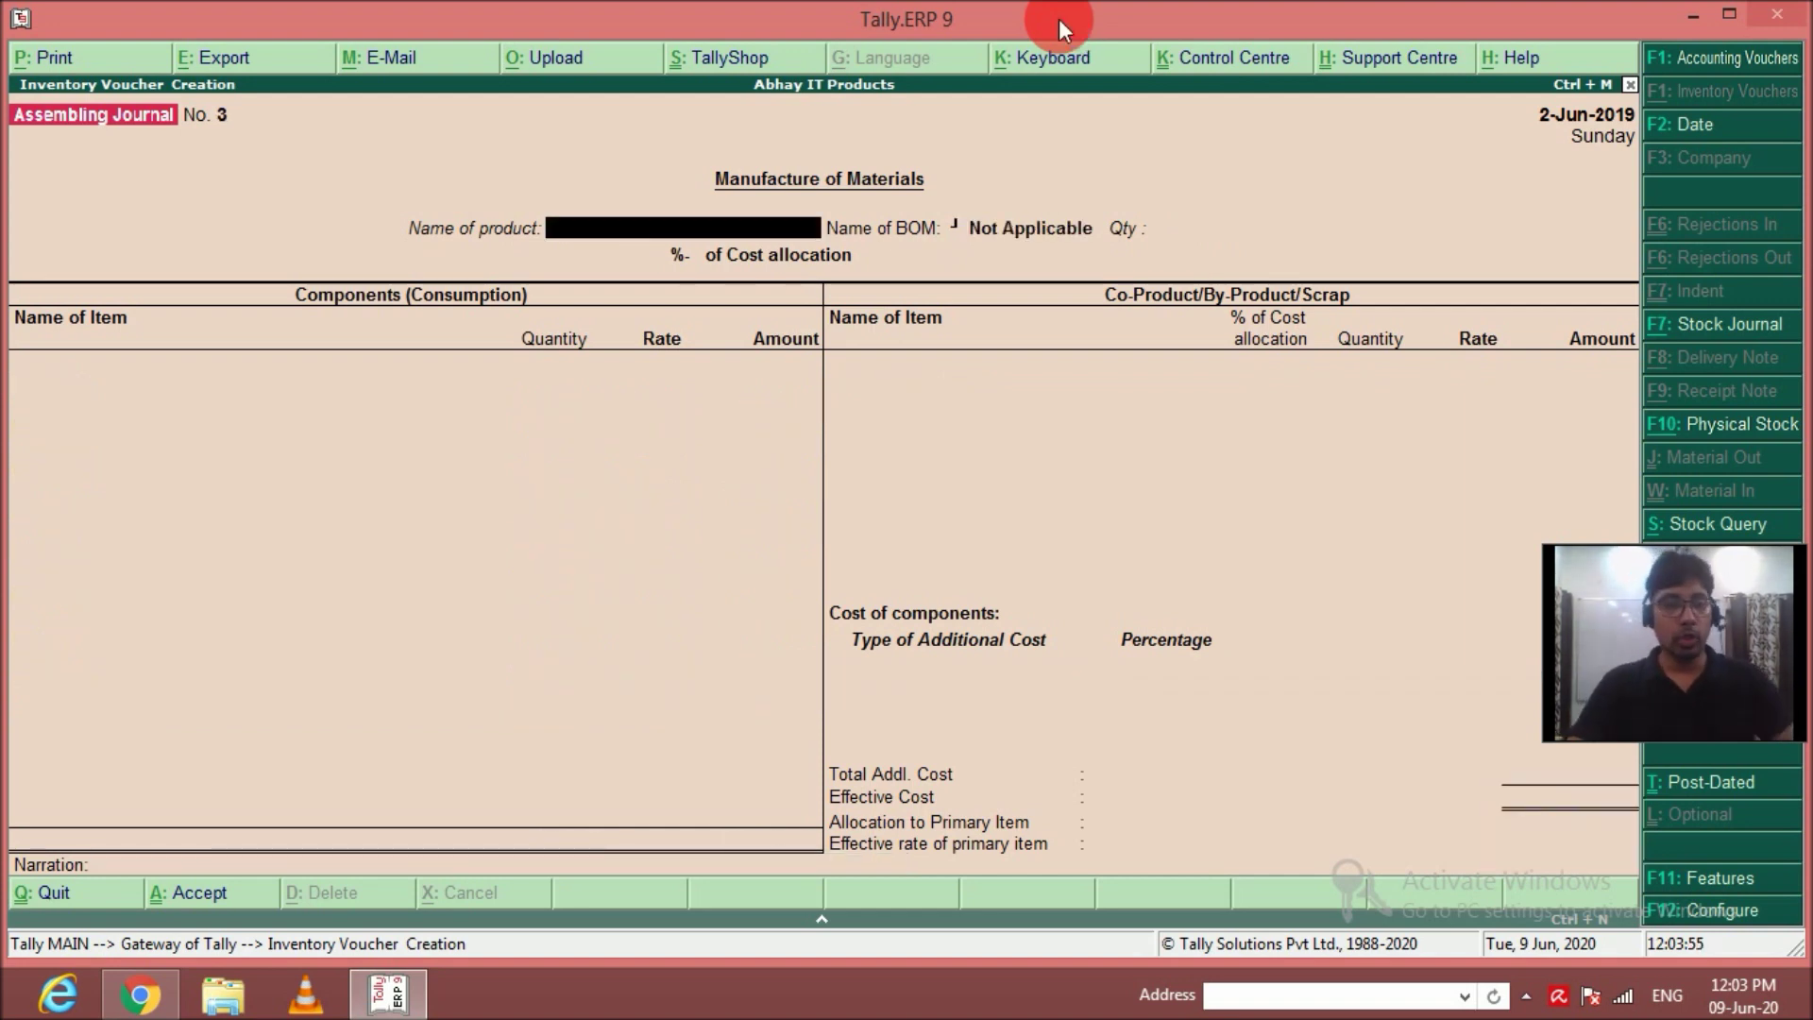
key("Escape")
Check the closing stock in the Stock Summary after the second assembly of Computers.
key("Down")
key("Down")
key("Down")
key("Down")
key("Down")
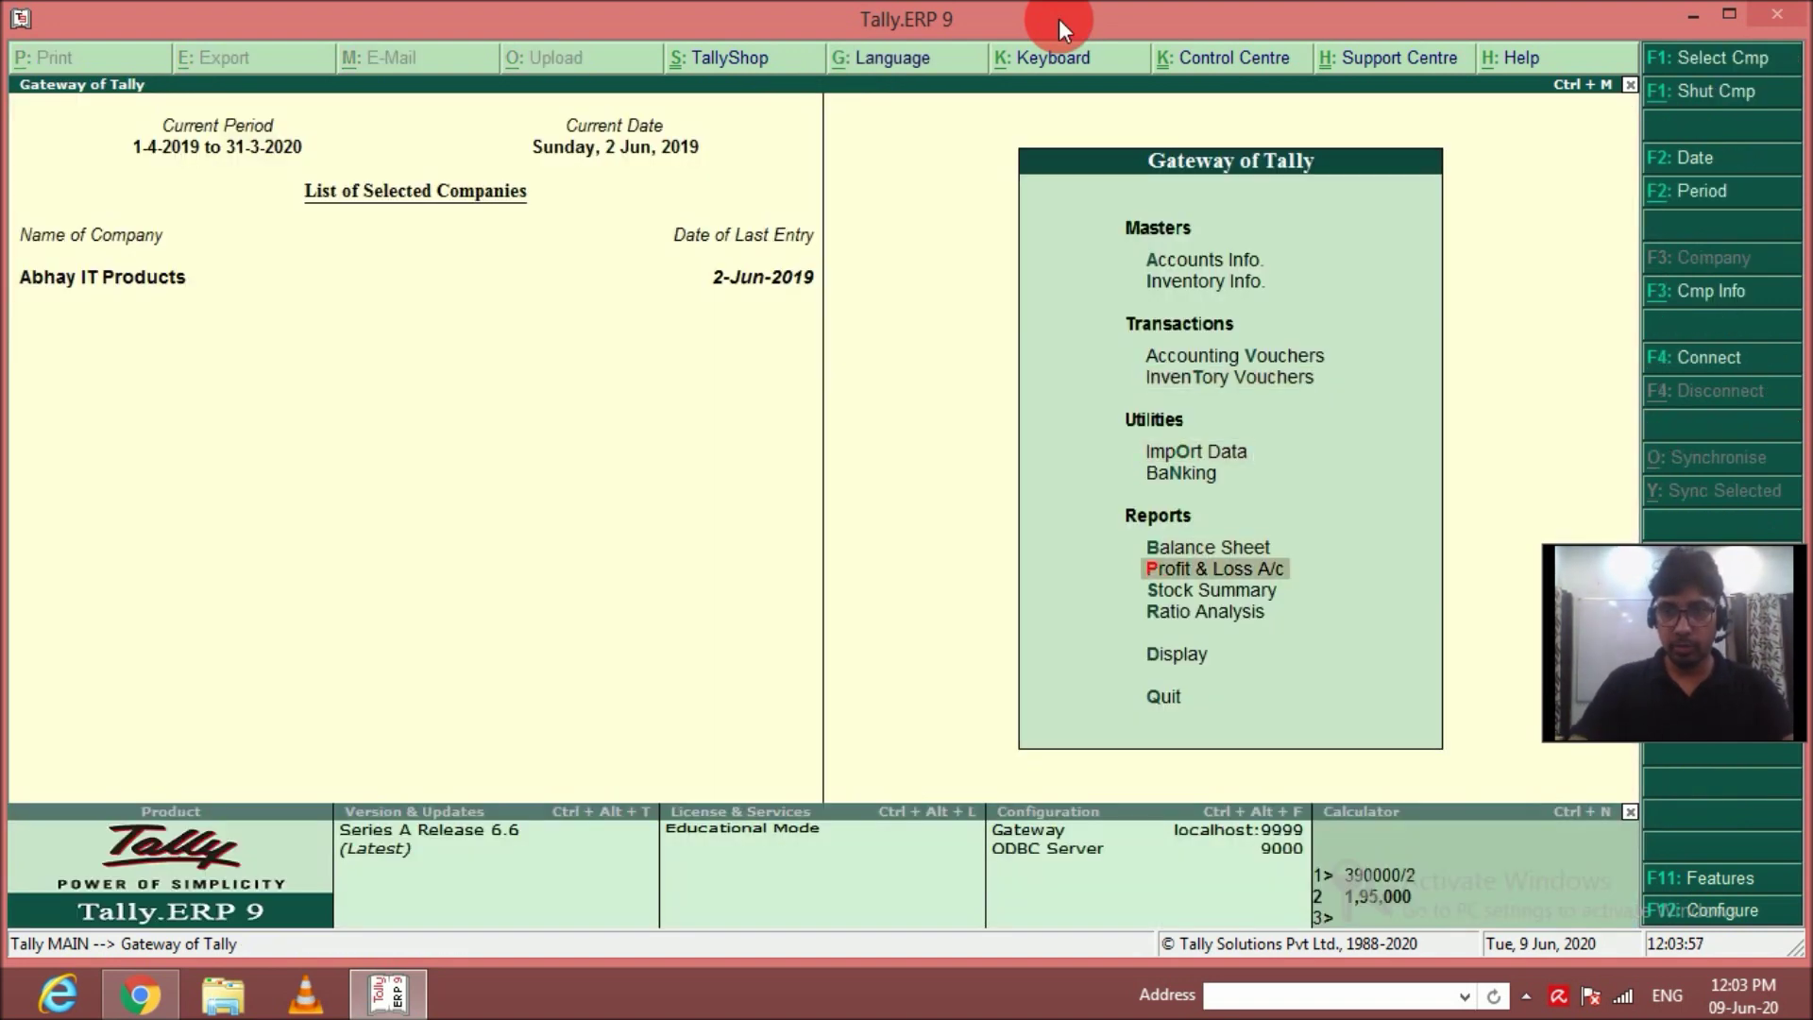
key("Return")
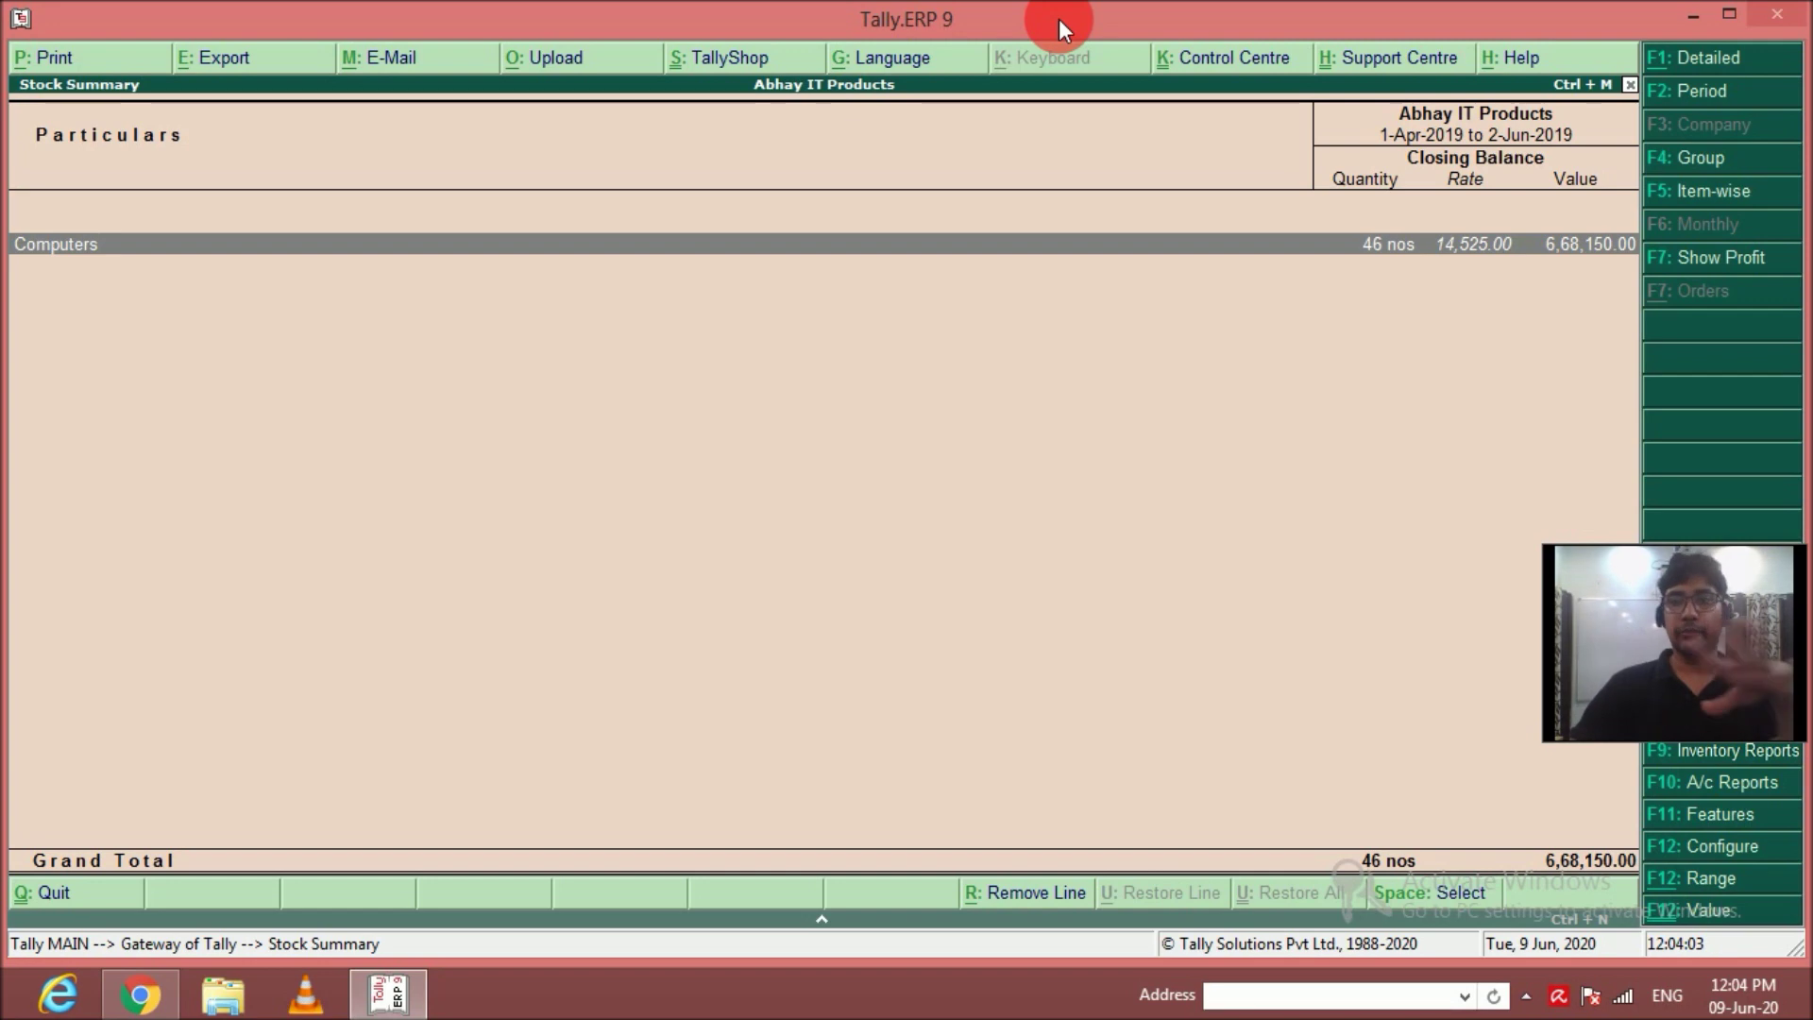
key("Escape")
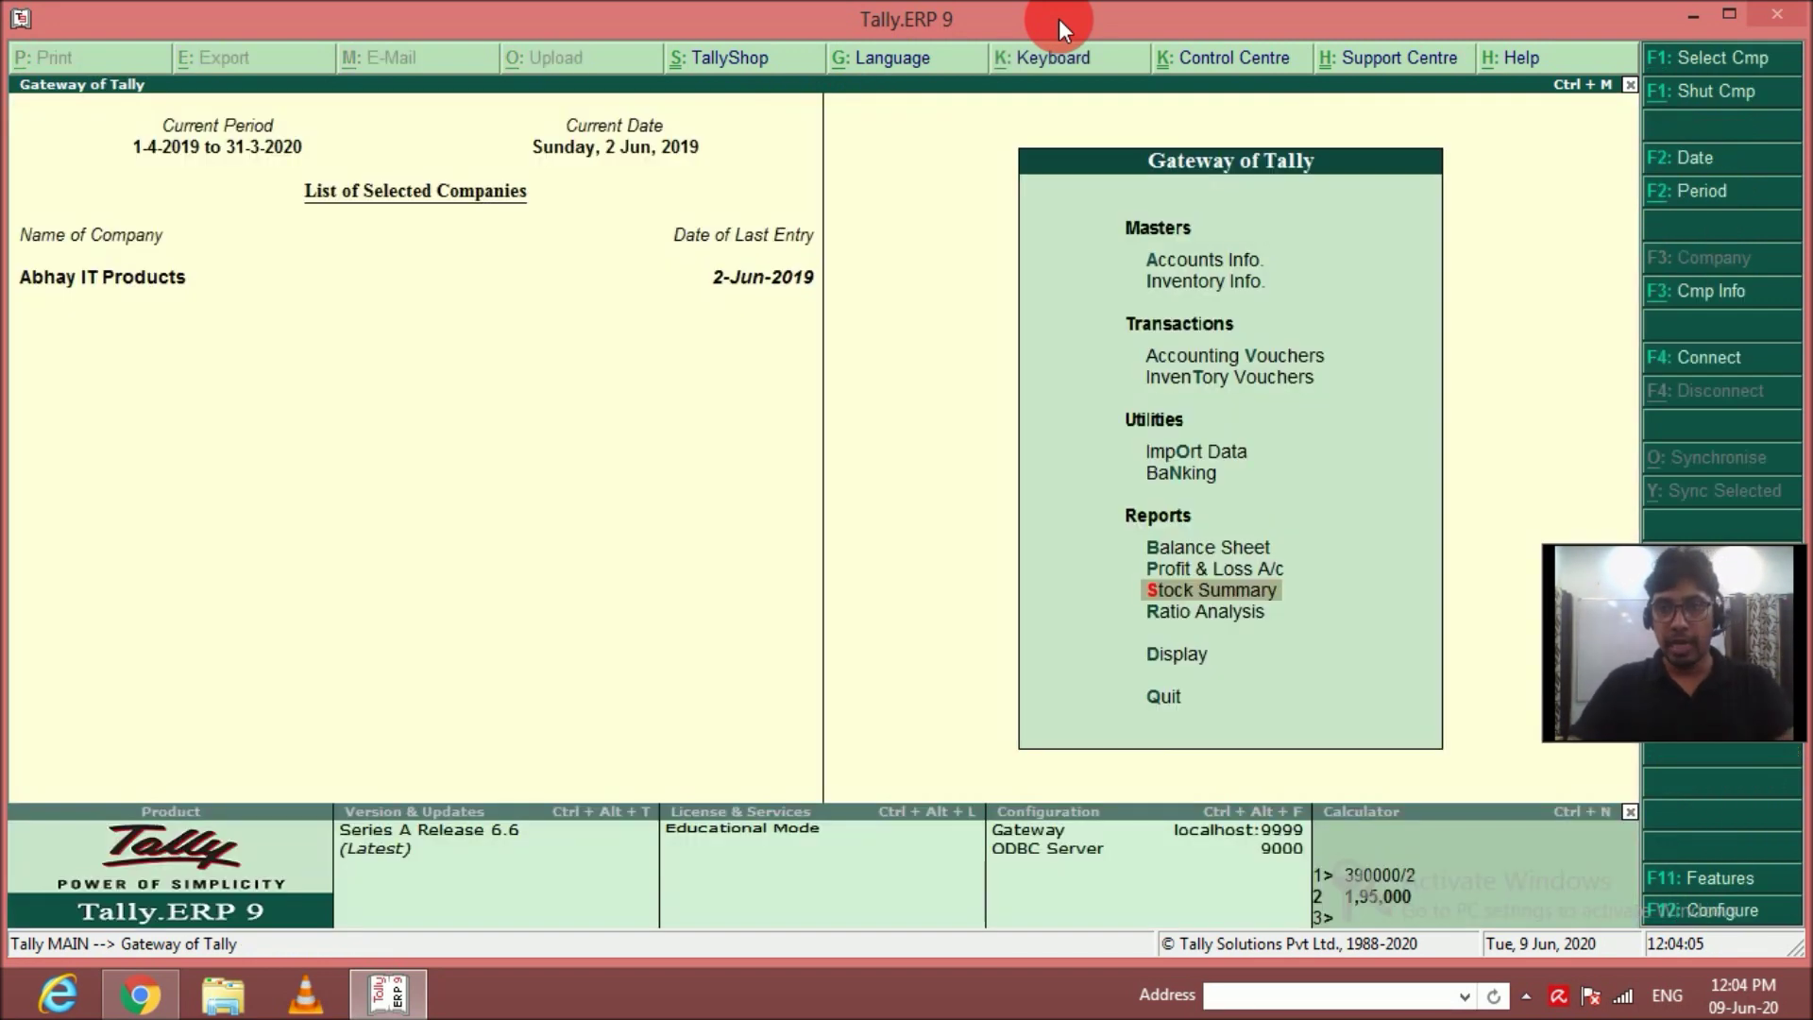
Start a new sales voucher dated 1-Jul-2019.
key("Down")
key("Down")
key("Down")
key("Down")
key("Up")
key("Down")
key("Down")
key("Down")
key("Return")
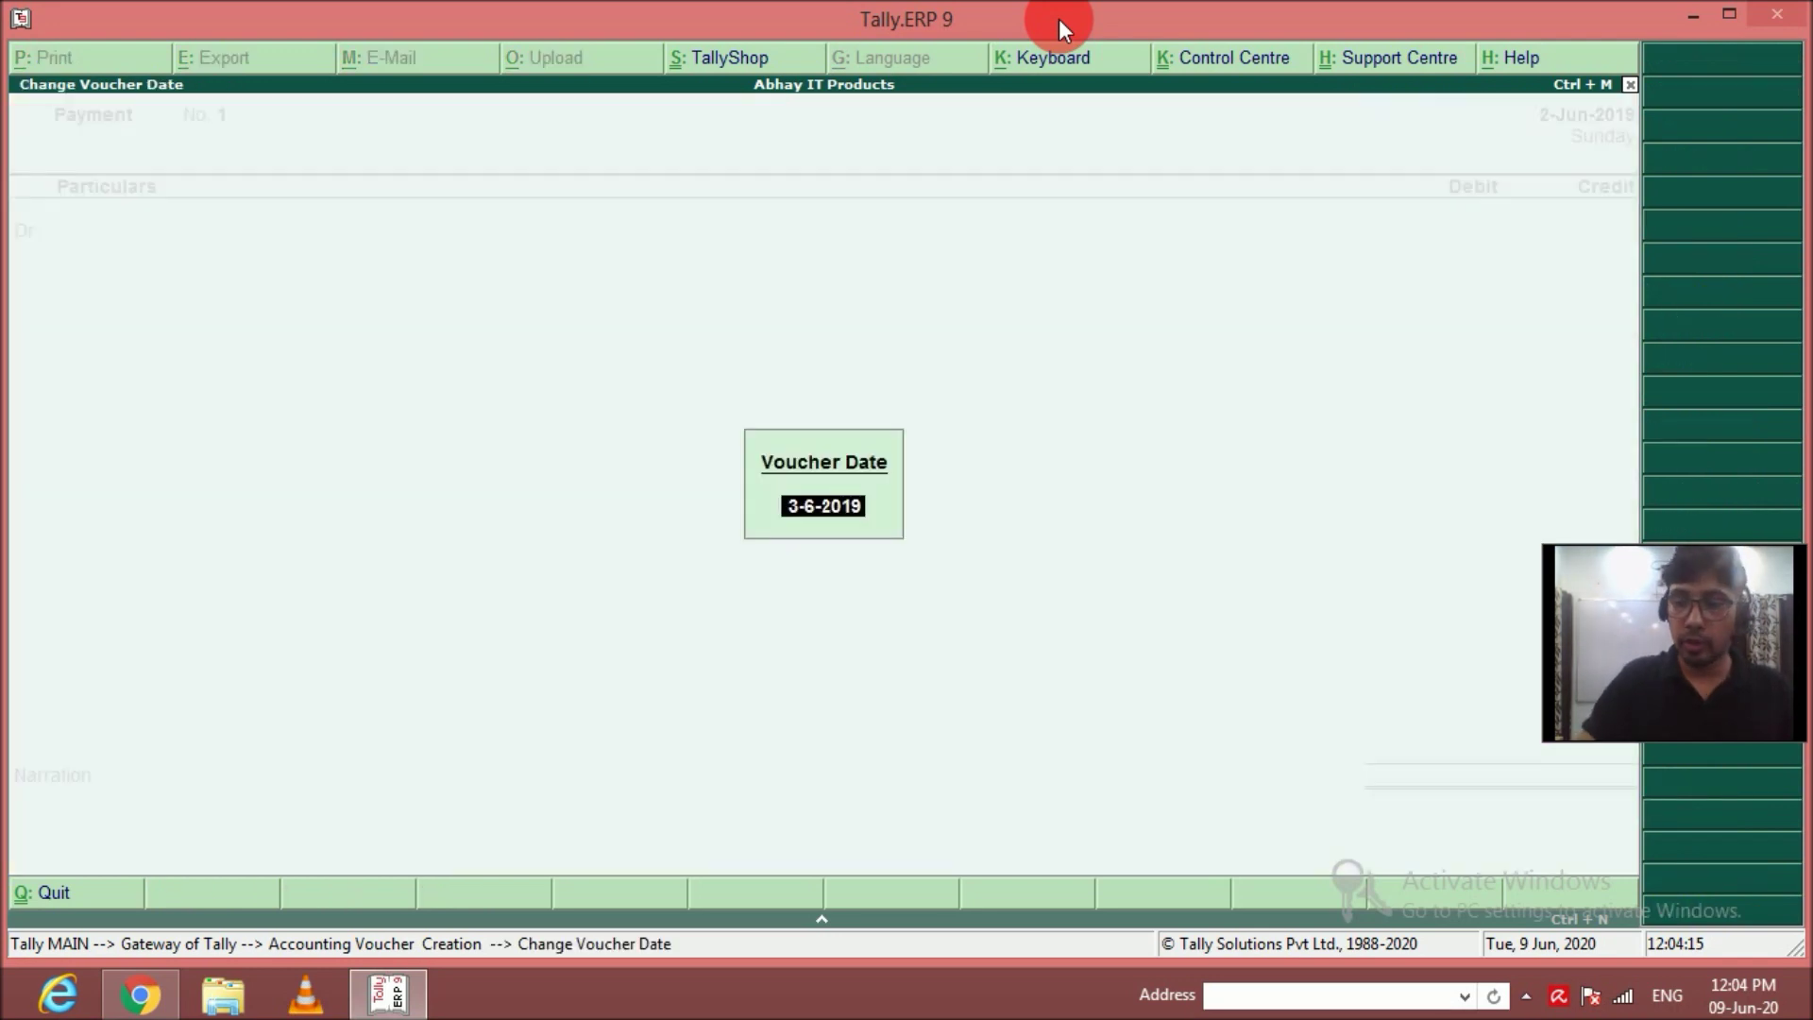
type("1-7")
key("Return")
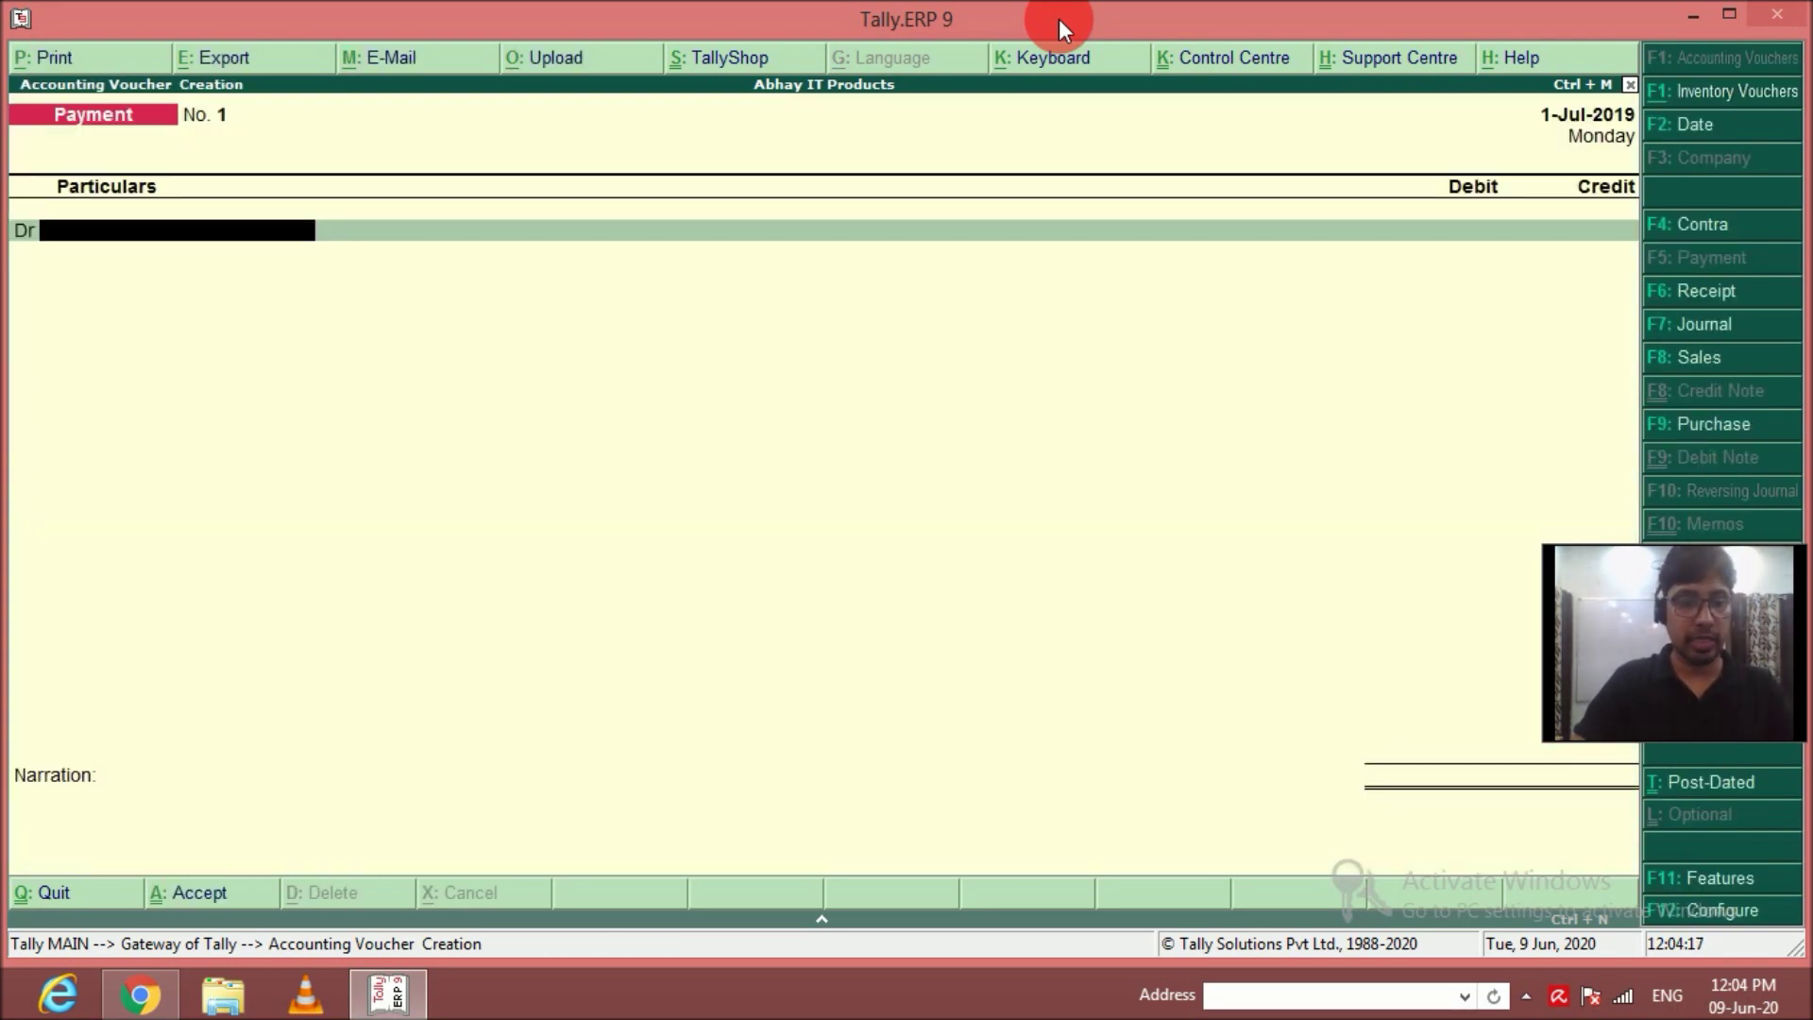
key("F8")
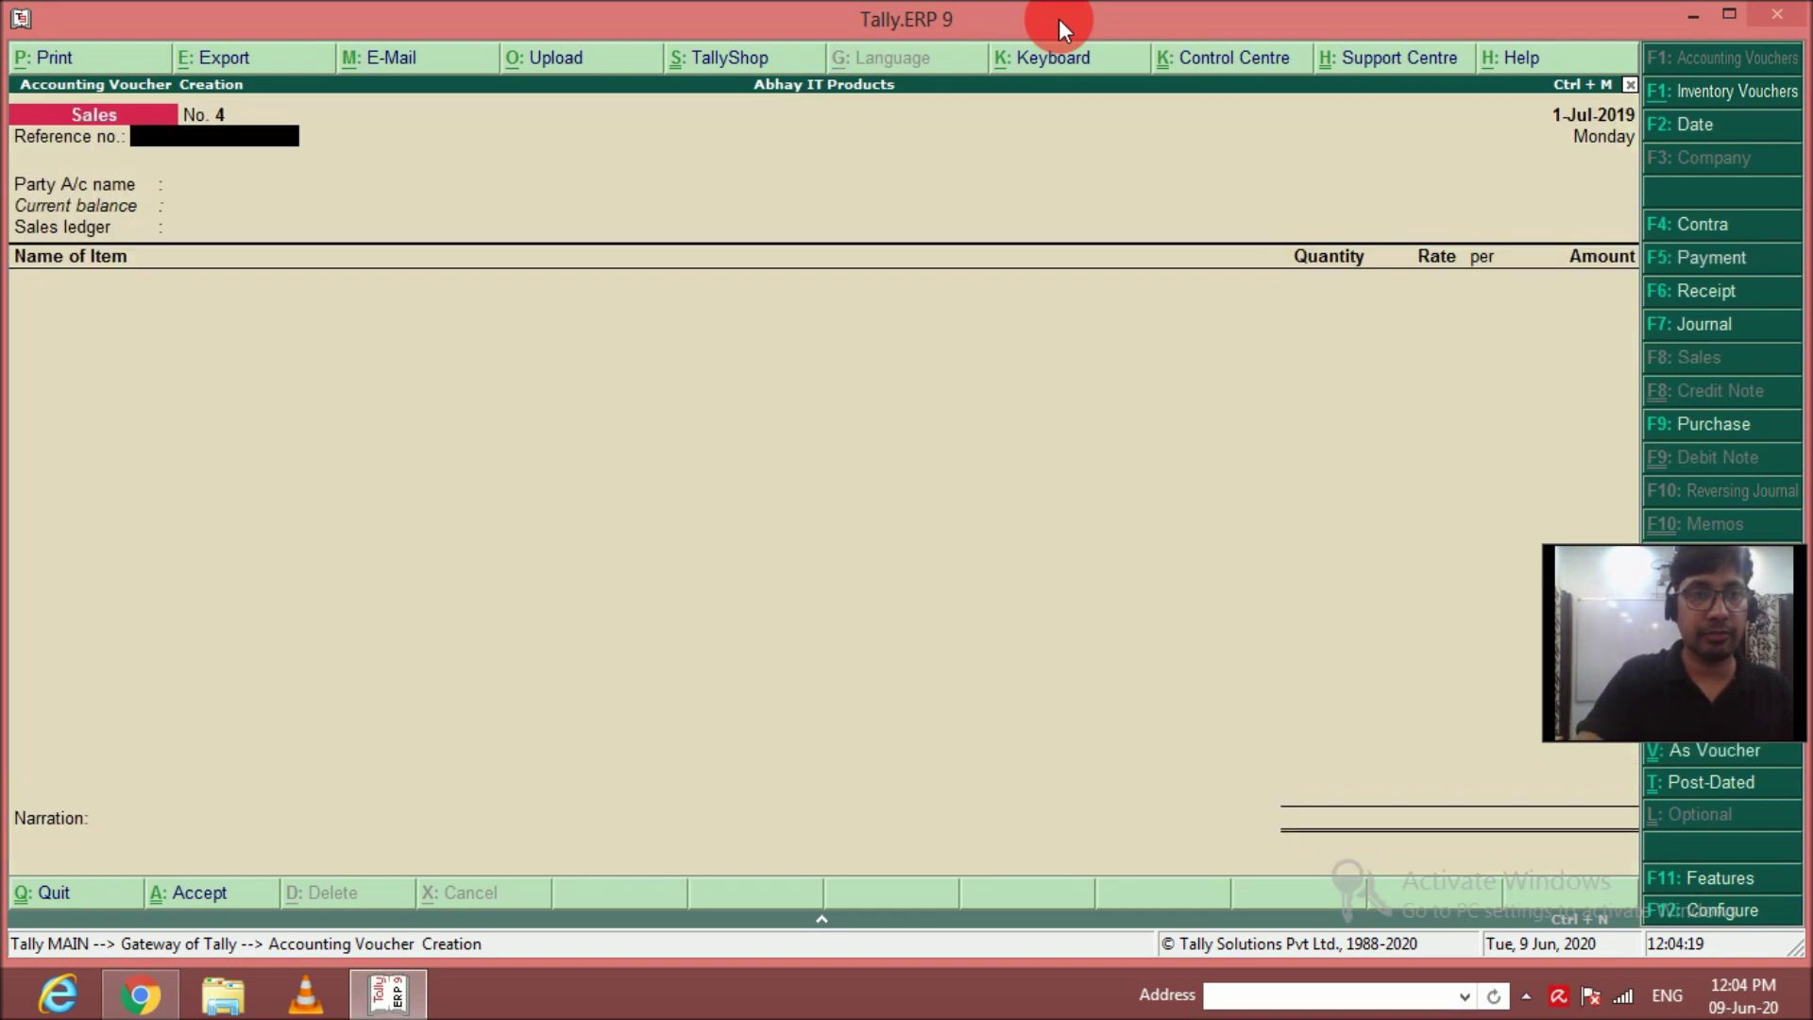
Create the party ledger Xplorabox under Sundry Debtors with bill-by-bill balances, country India and state Delhi from within the sales voucher.
key("Return")
key("Return")
key("Escape")
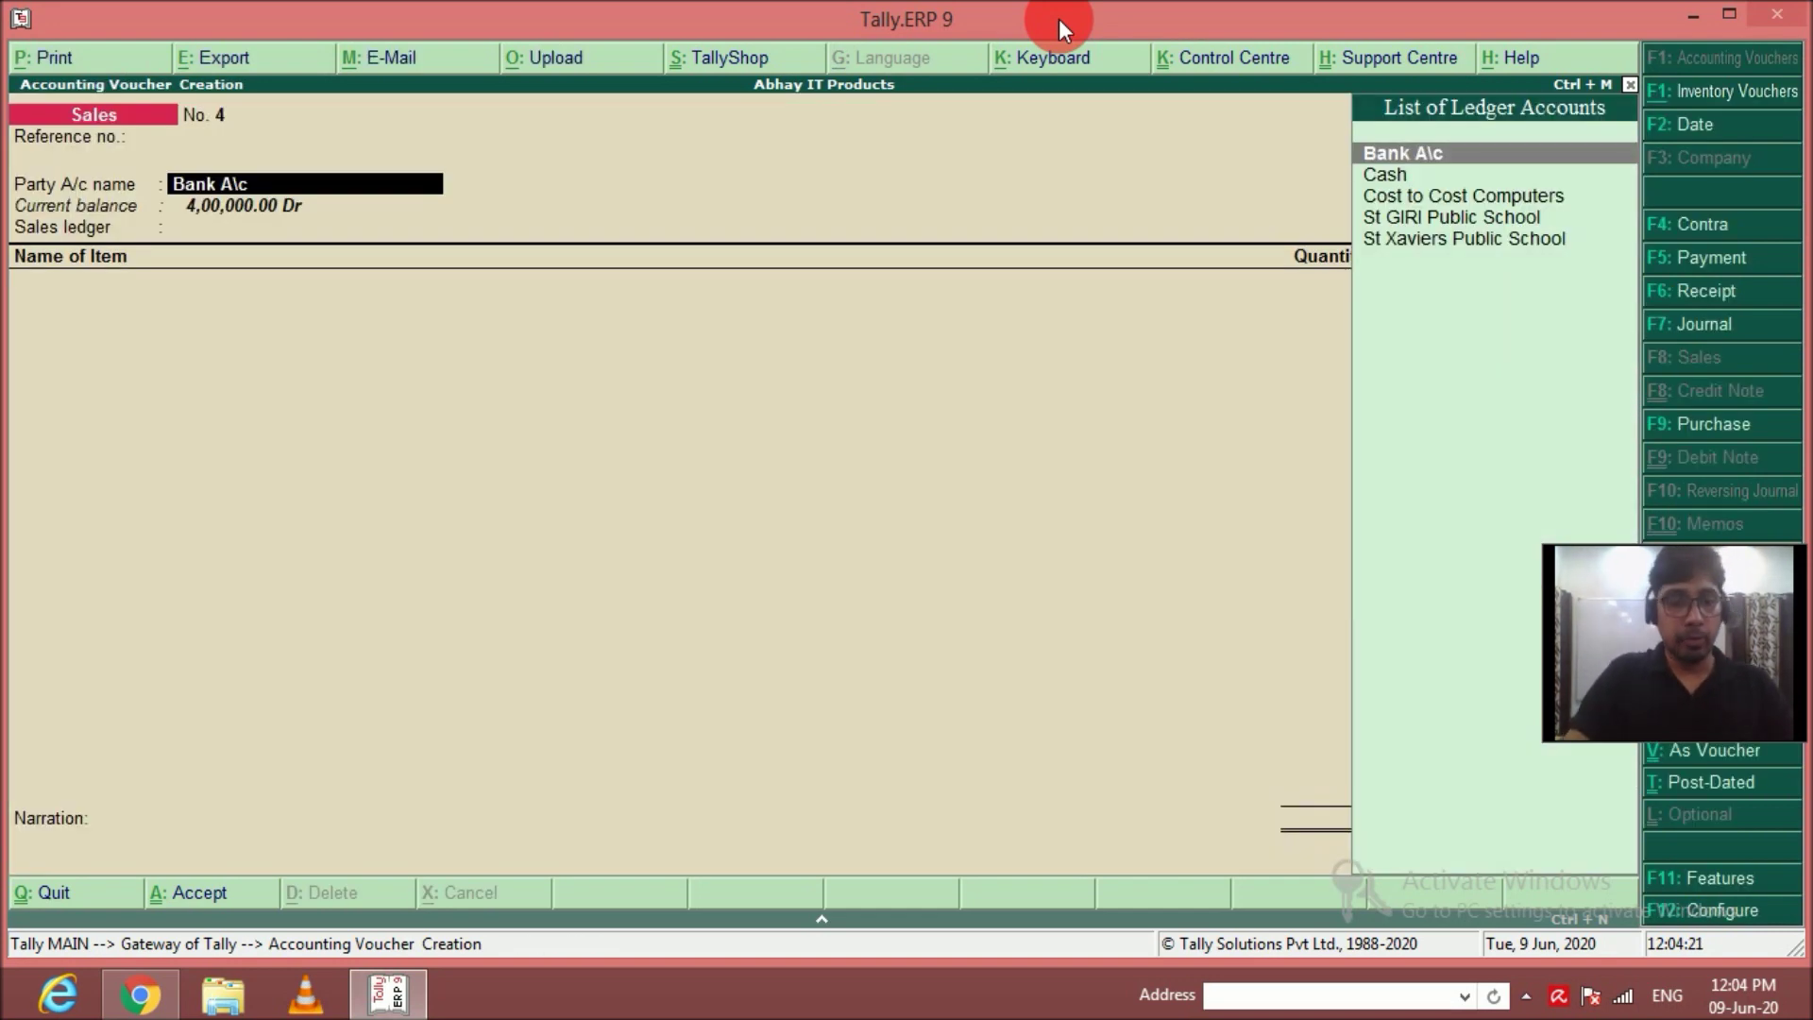
key("alt+c")
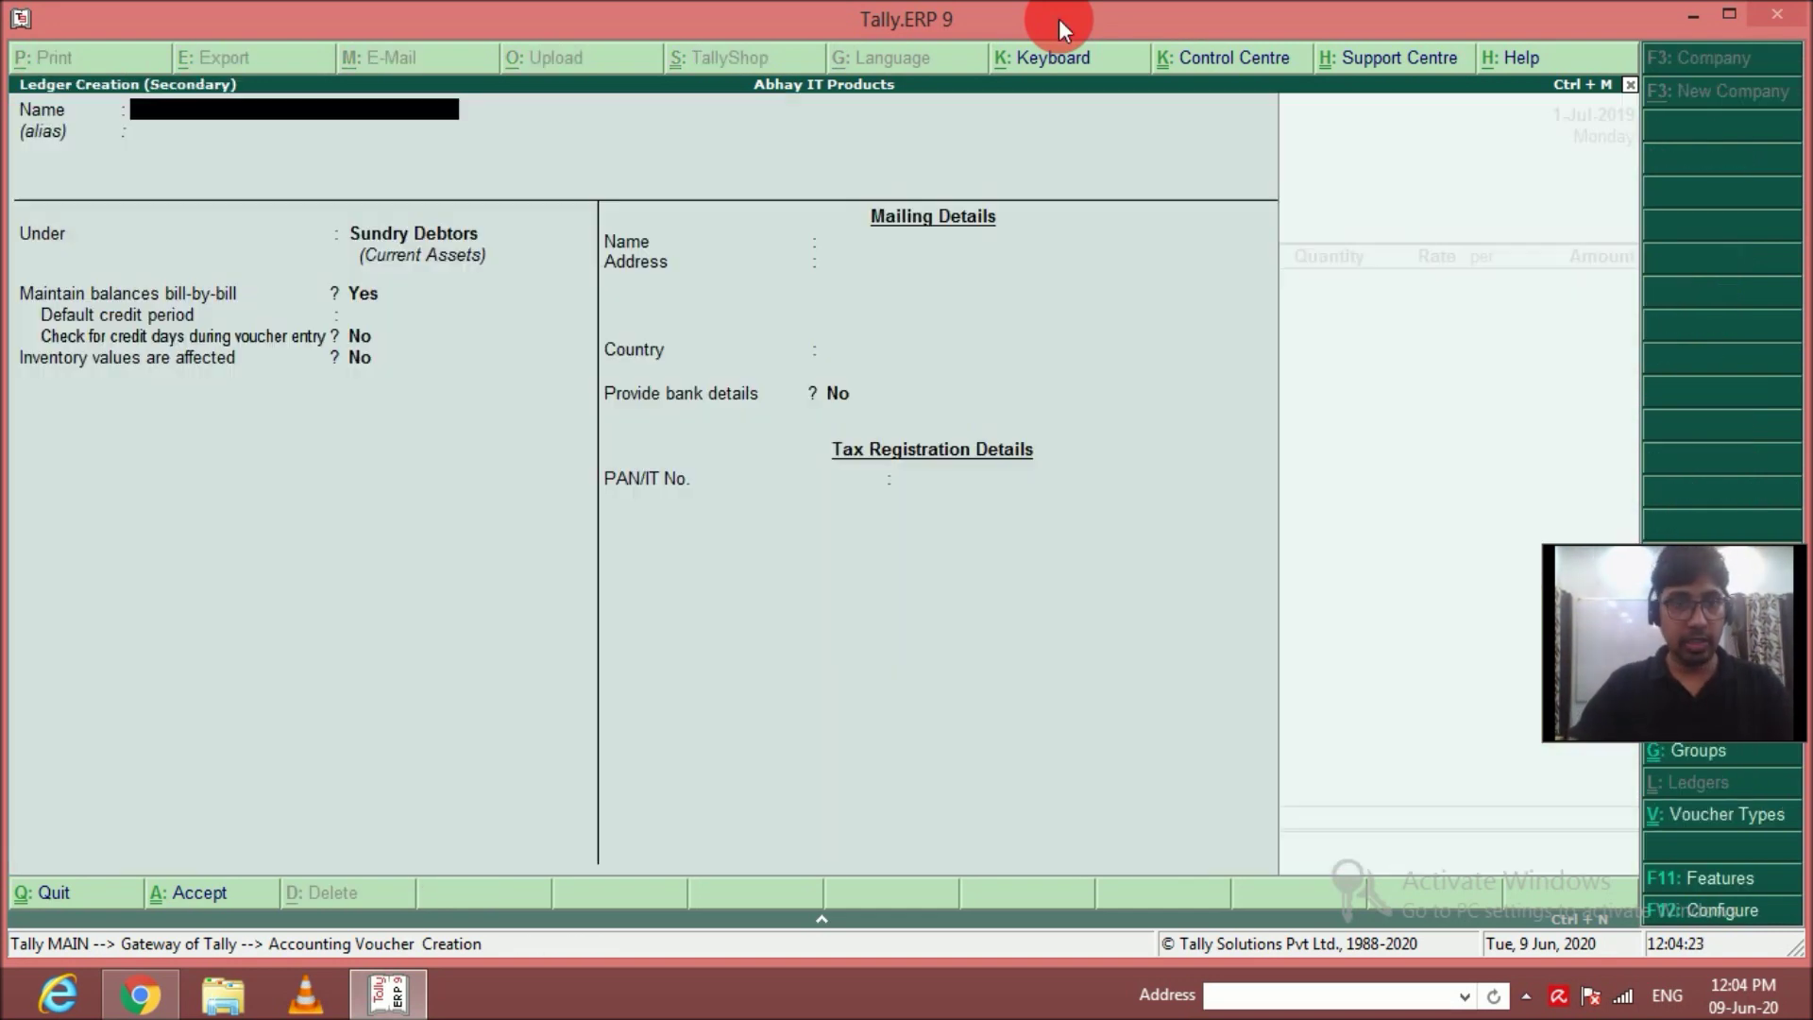
type("Xplorabox")
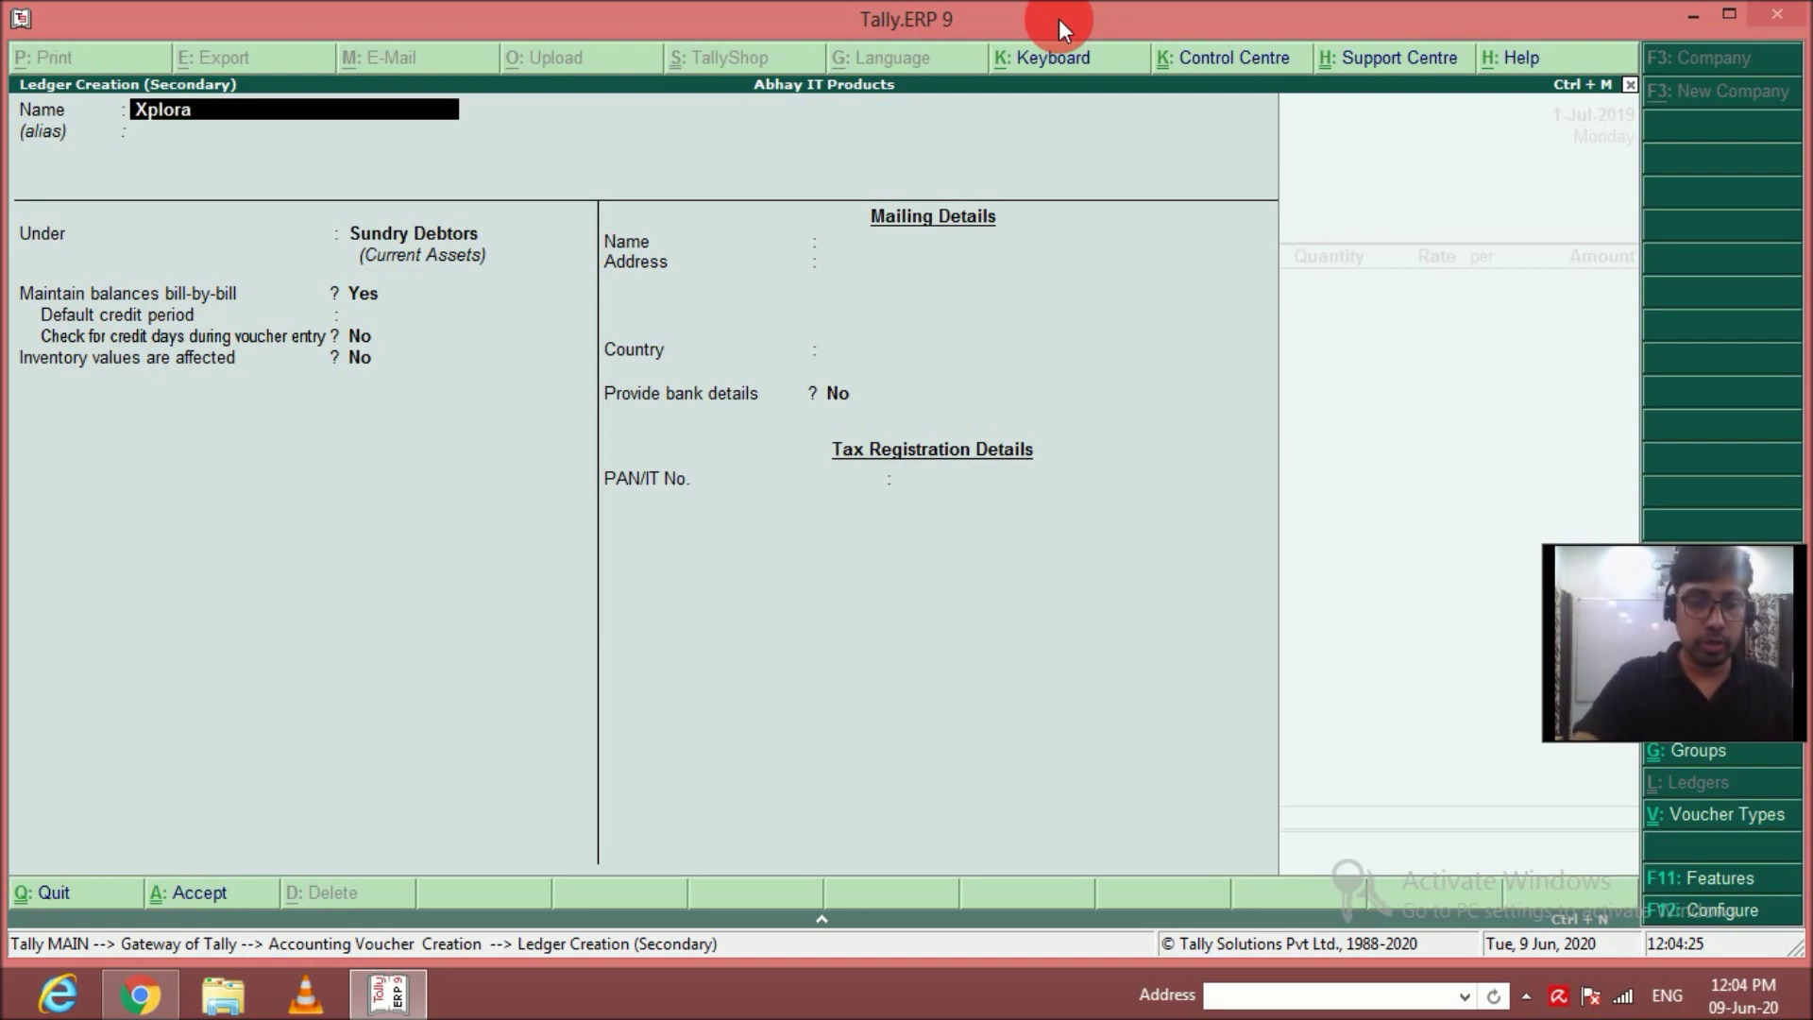
key("Return")
key("Return")
key("Return")
key("Return")
key("Return")
key("Return")
key("Return")
key("Return")
key("Return")
key("Return")
key("Return")
key("Return")
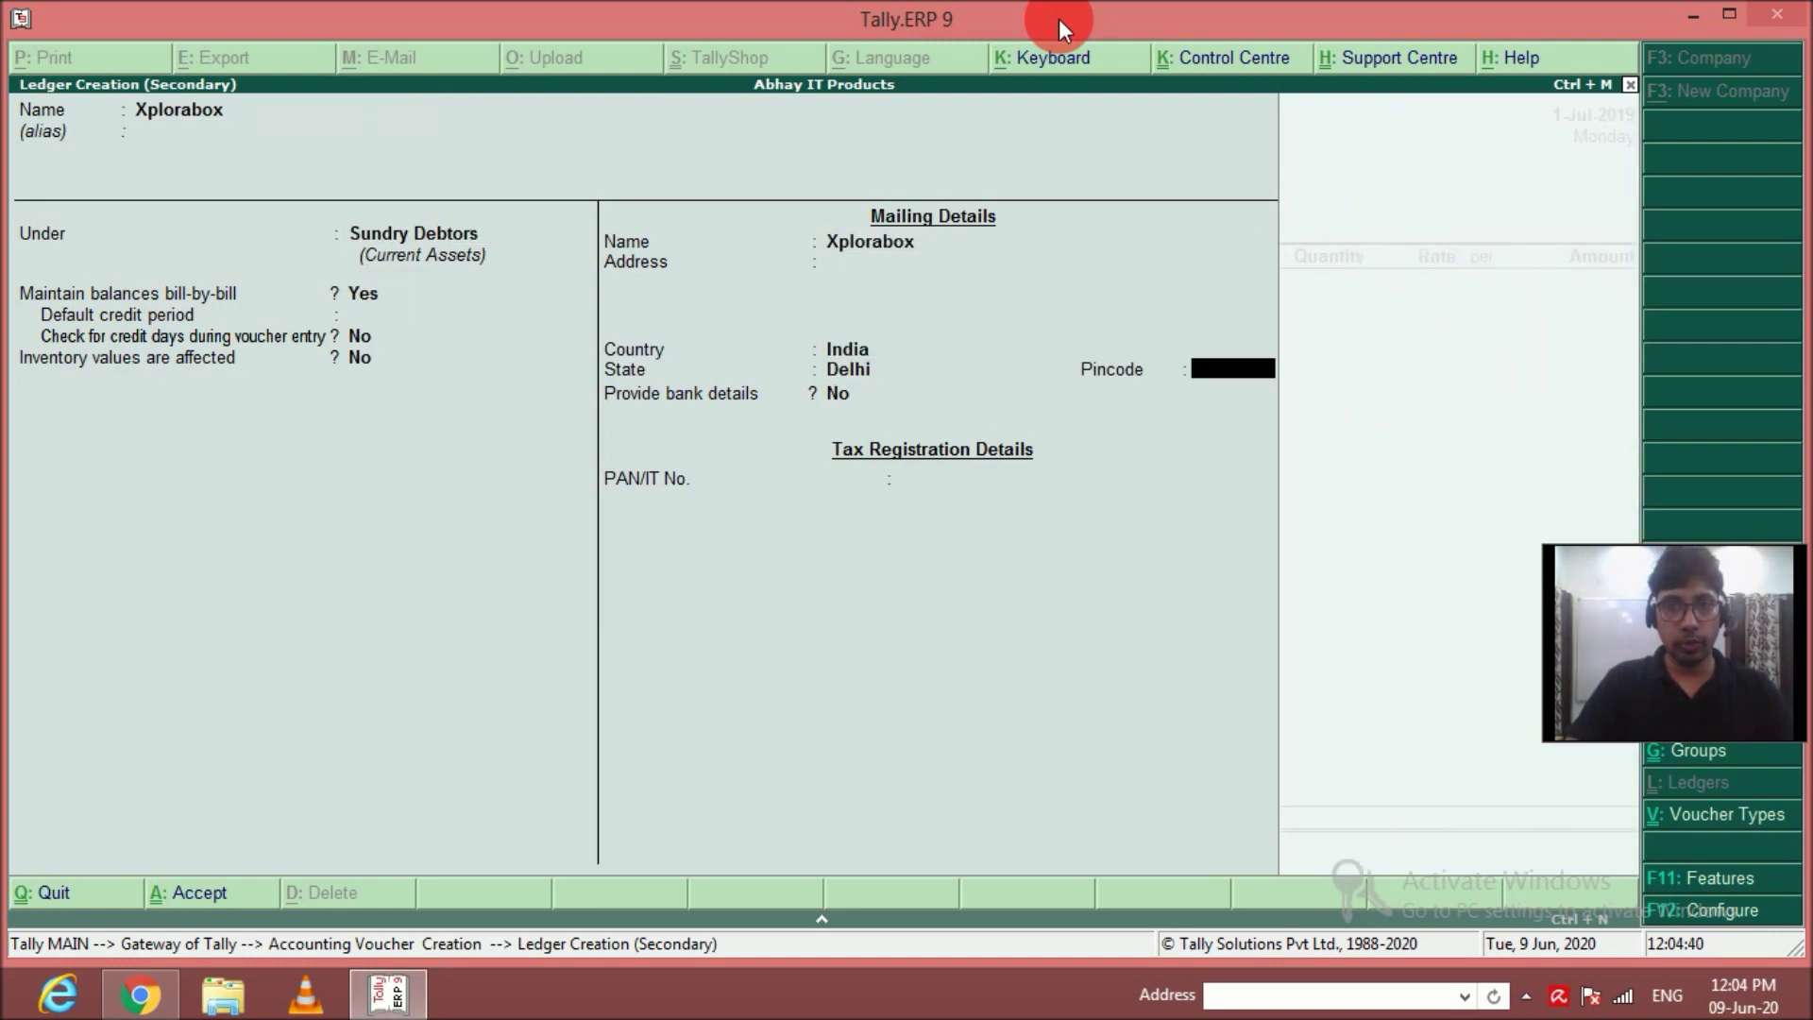
key("ctrl+a")
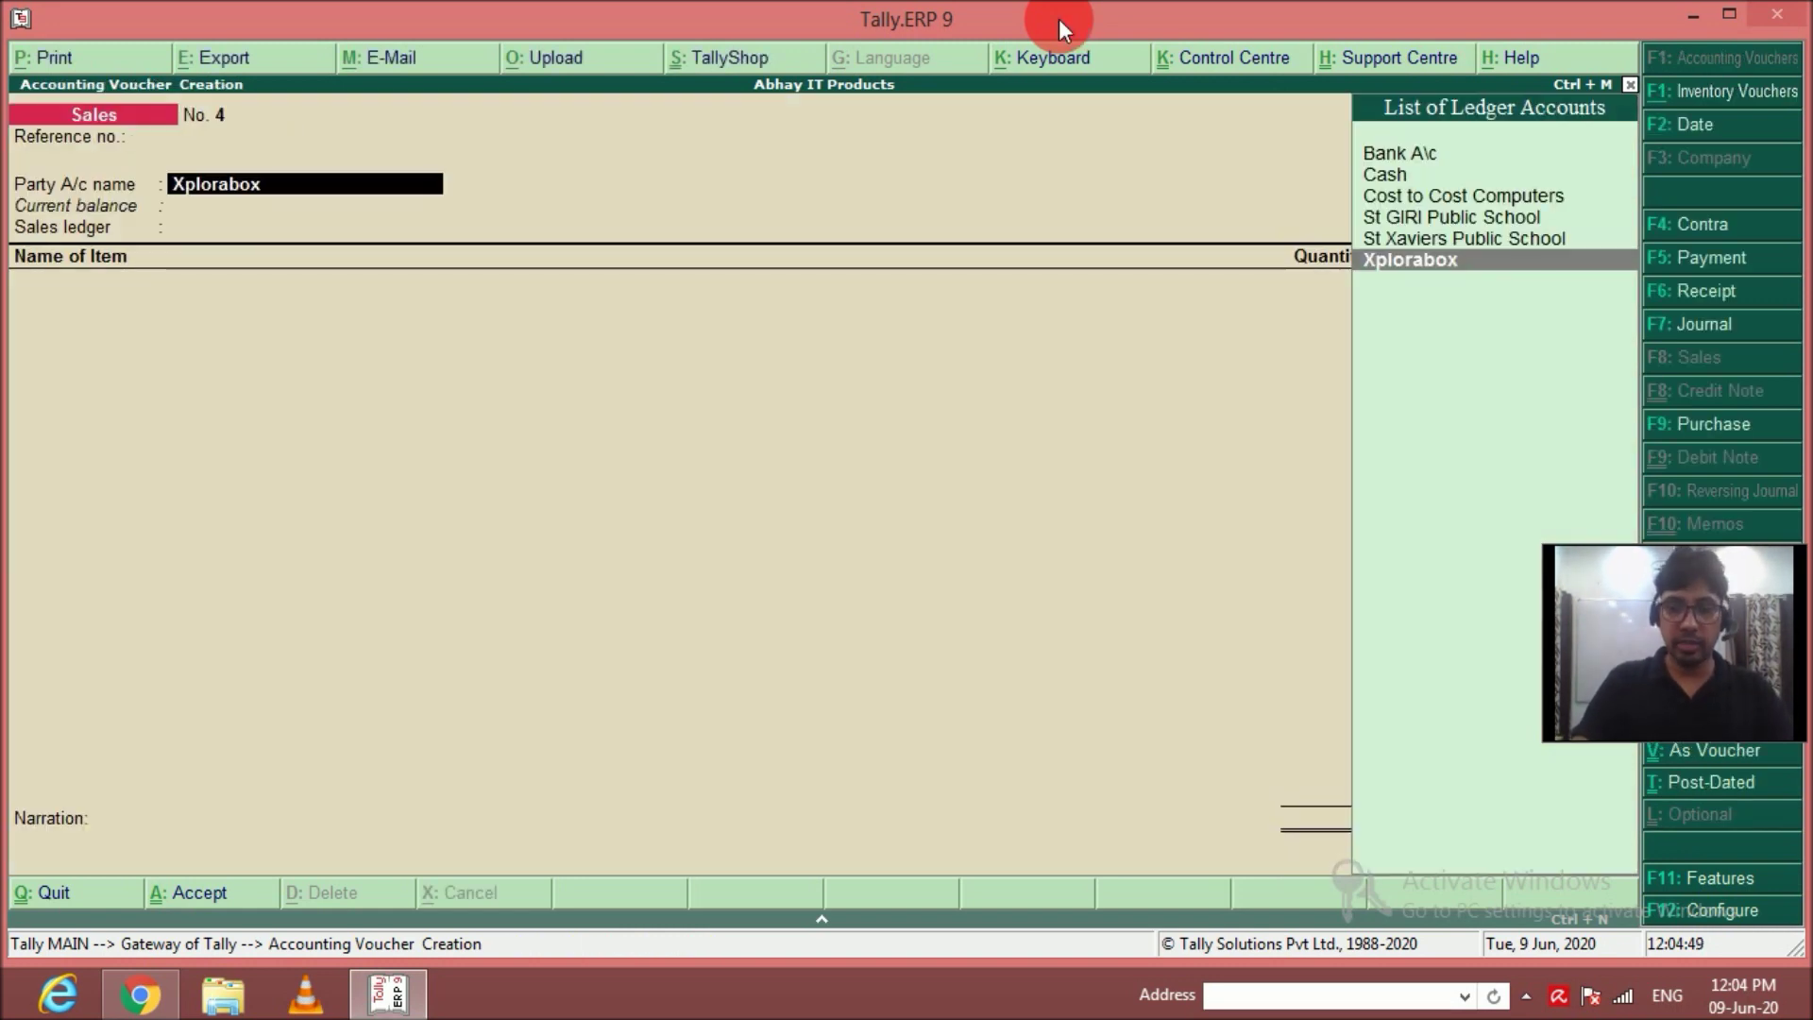
Alter the Xplorabox ledger's state to Uttar Pradesh and use Xplorabox as the voucher's party account.
key("ctrl+Return")
key("Return")
key("Return")
key("Return")
key("Return")
key("Return")
key("Return")
key("Return")
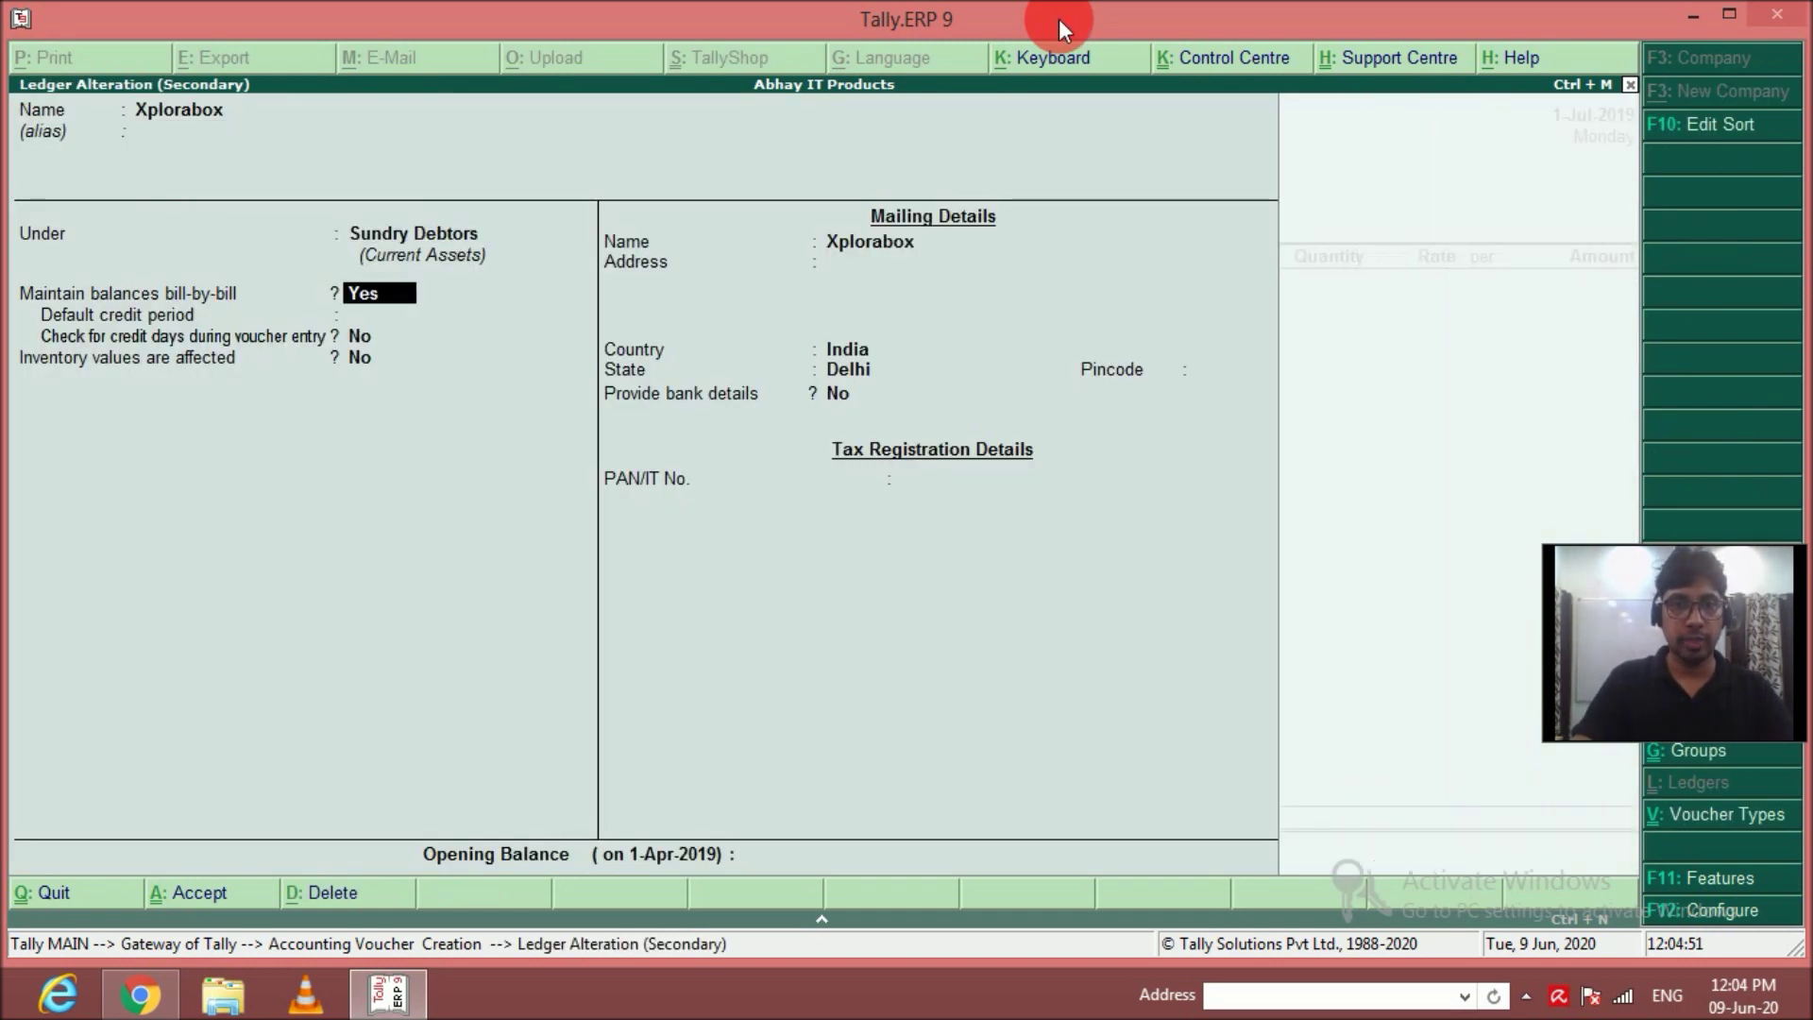
type("utta")
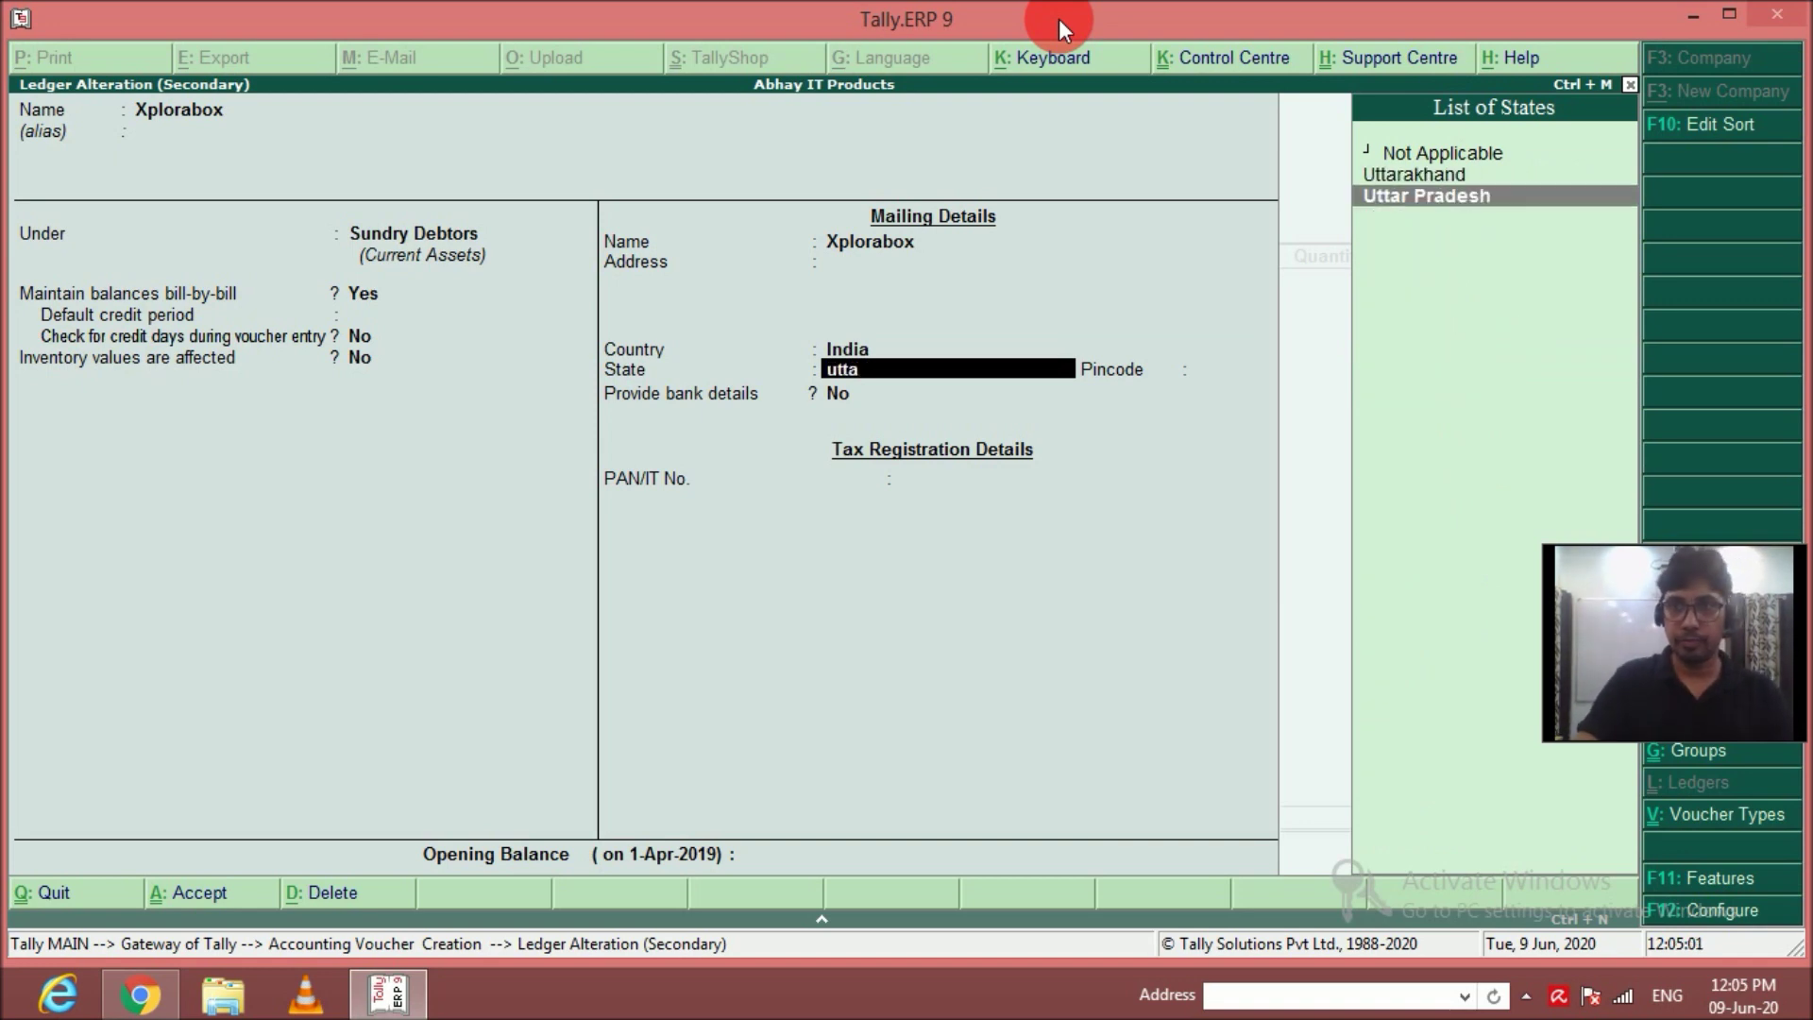
key("Return")
key("Return")
key("Return")
key("Return")
key("Return")
key("Return")
key("Return")
key("ctrl+a")
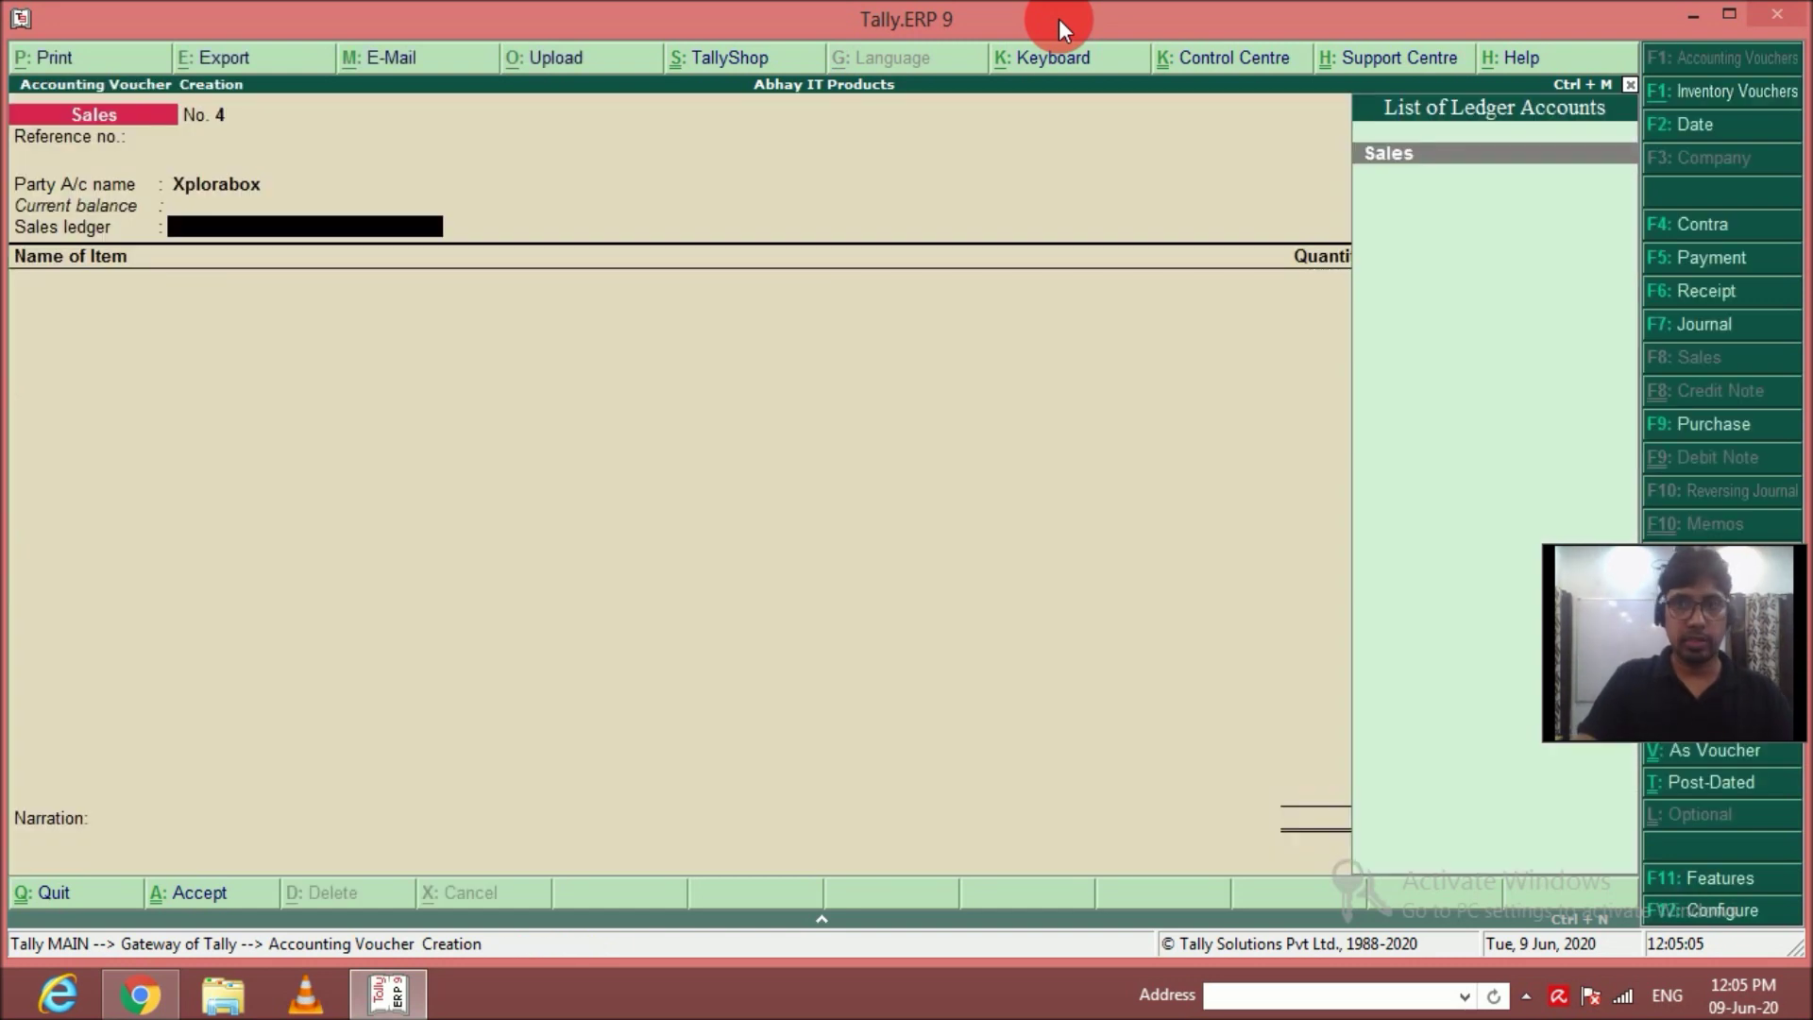
Use the Sales ledger and enter 40 nos of Computers at a rate of 24,000 in the Xplorabox sales voucher.
key("Return")
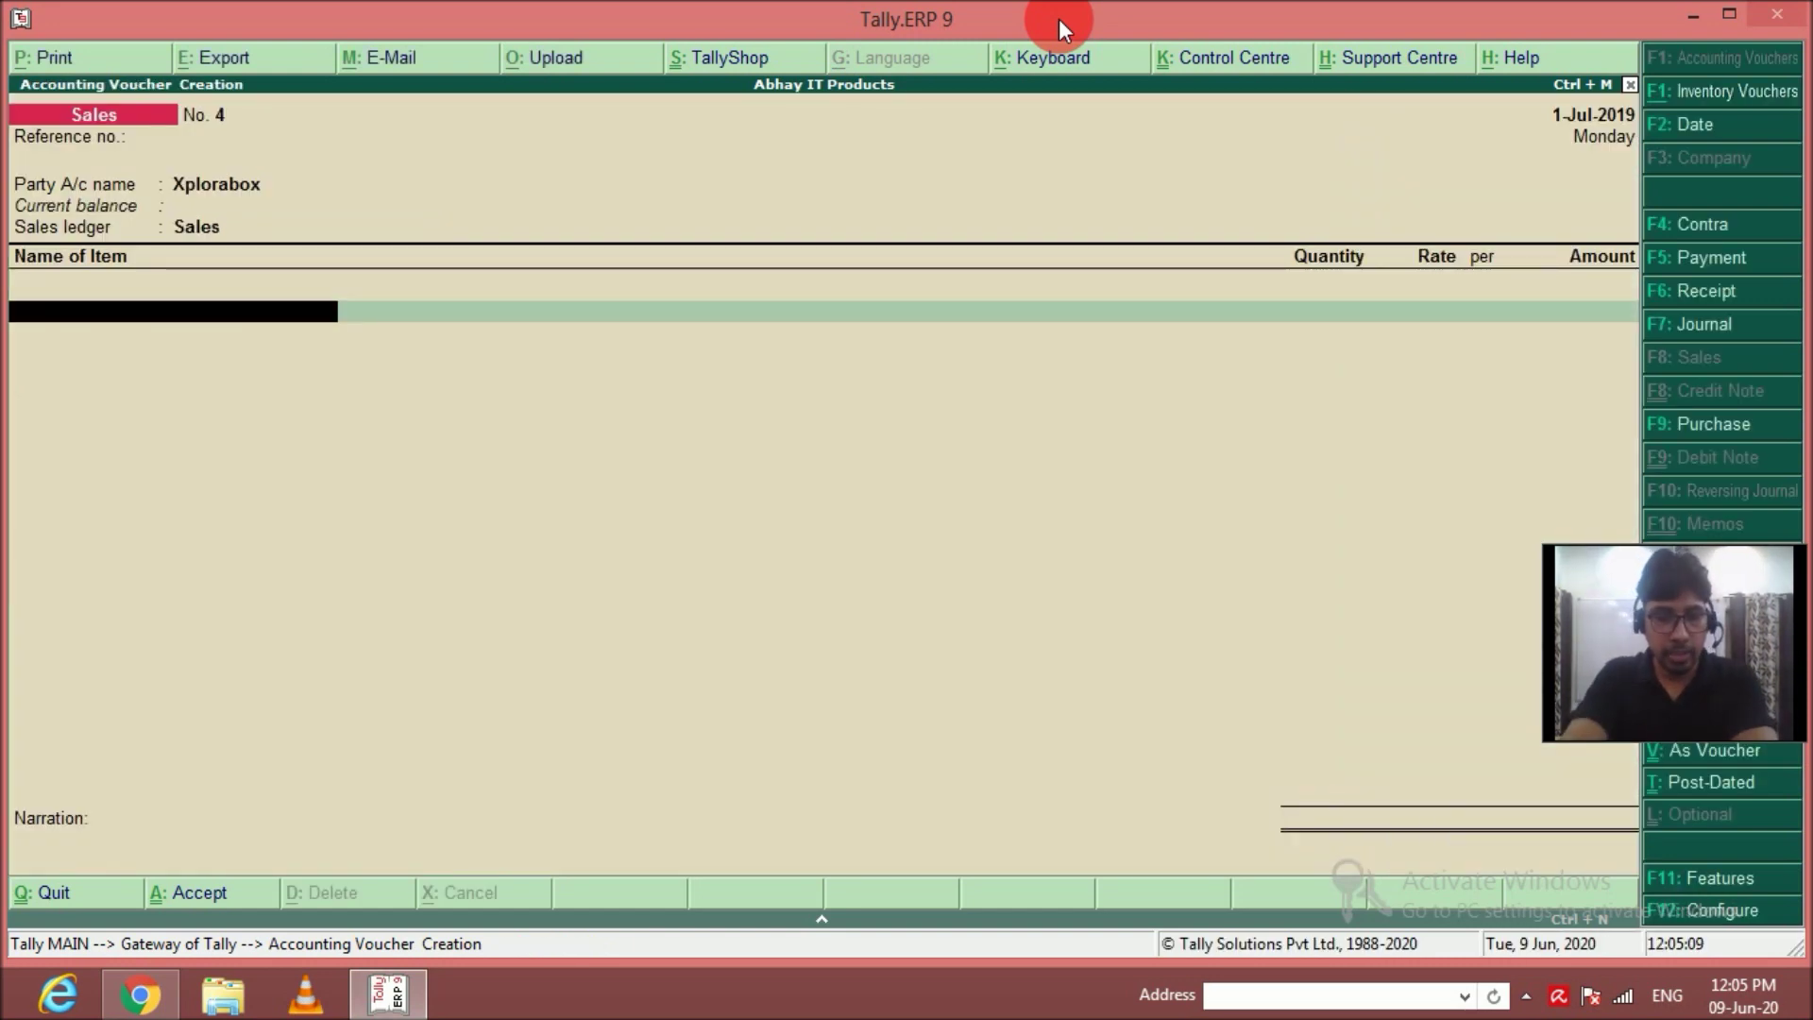
type("C")
key("Down")
key("Return")
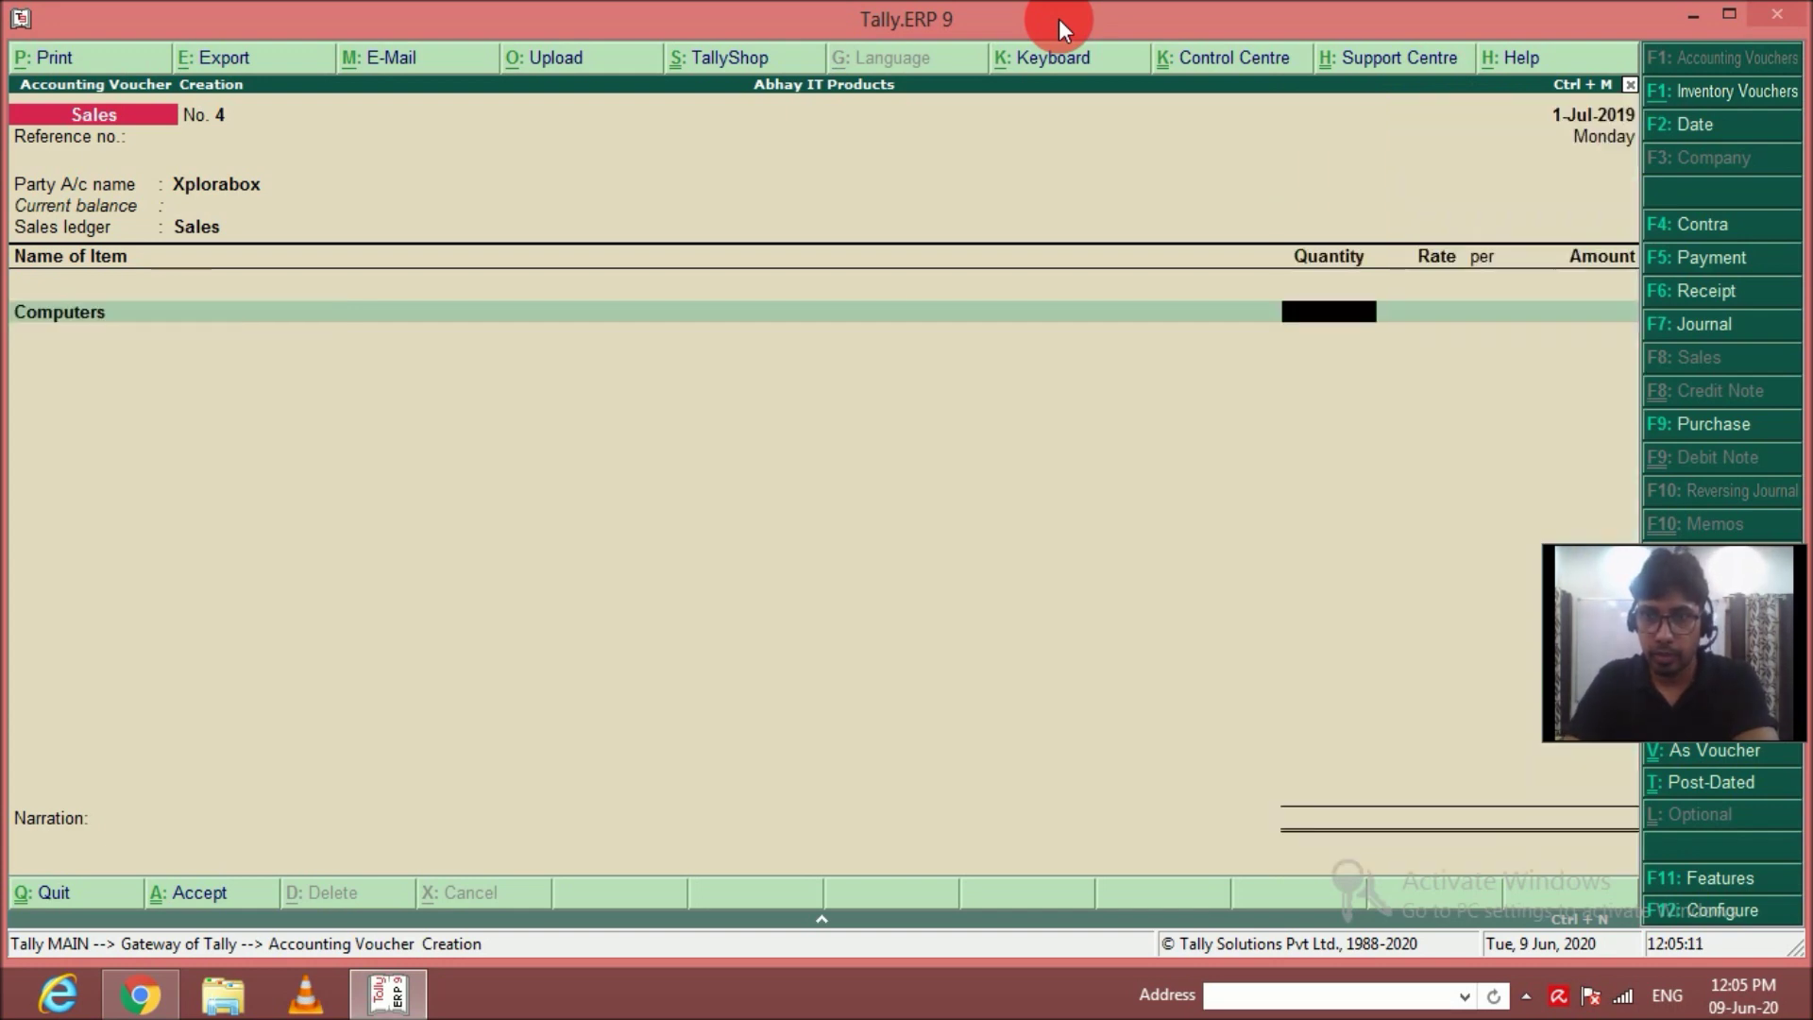
type("40")
key("Return")
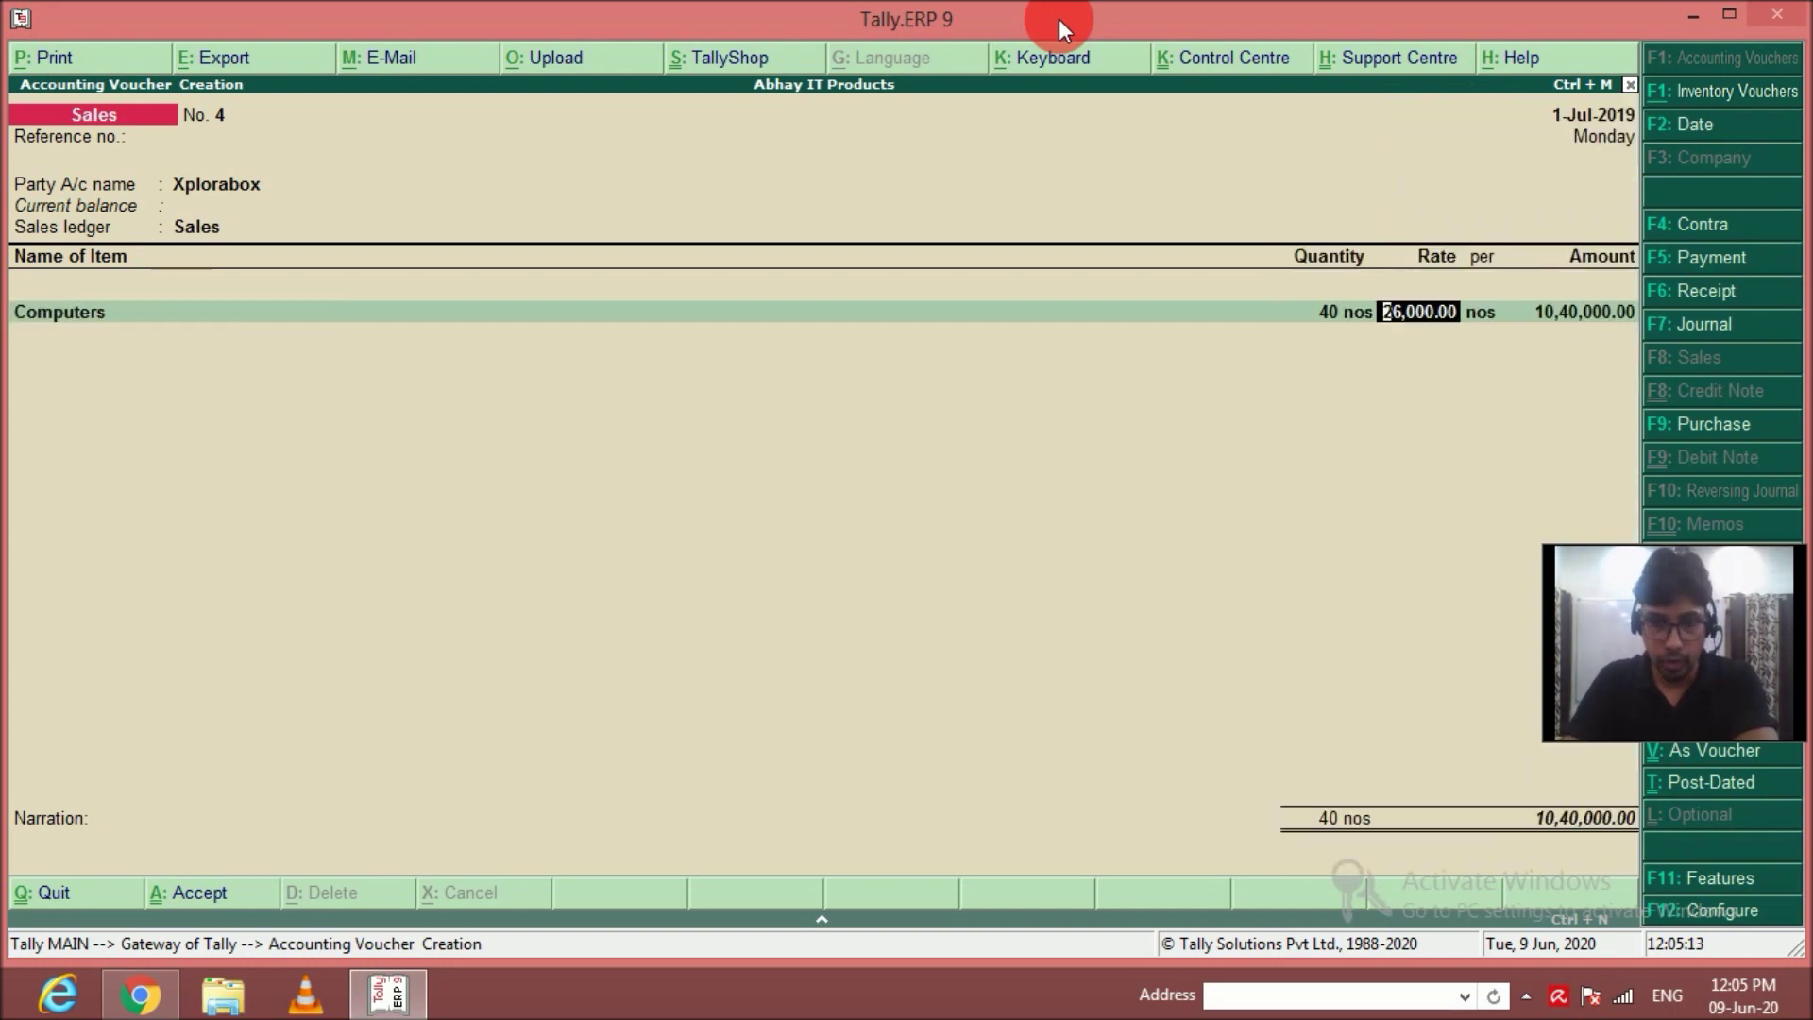
type("24000")
key("Return")
key("Return")
key("Return")
key("Return")
key("Return")
key("Return")
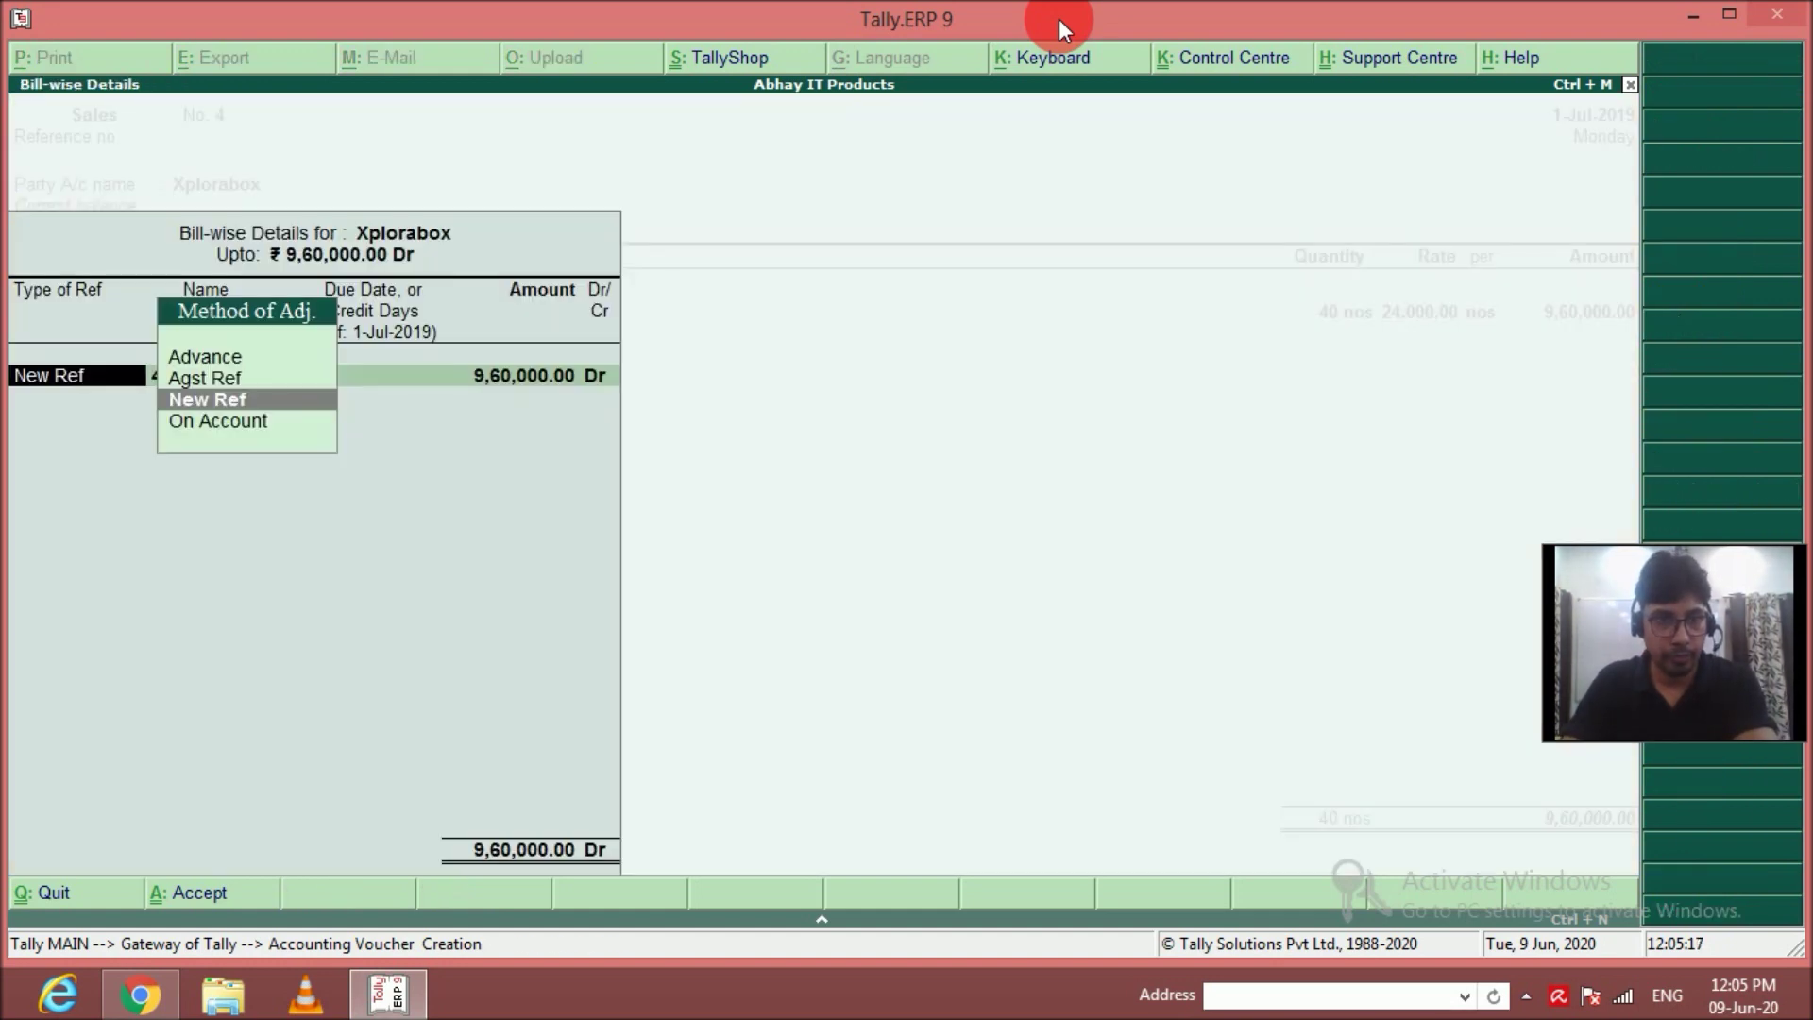
Record the Xplorabox bill of 9,60,000 as New Ref, add the narration "For sales made on credit" and save the sales voucher.
key("Return")
key("Return")
key("Return")
key("Return")
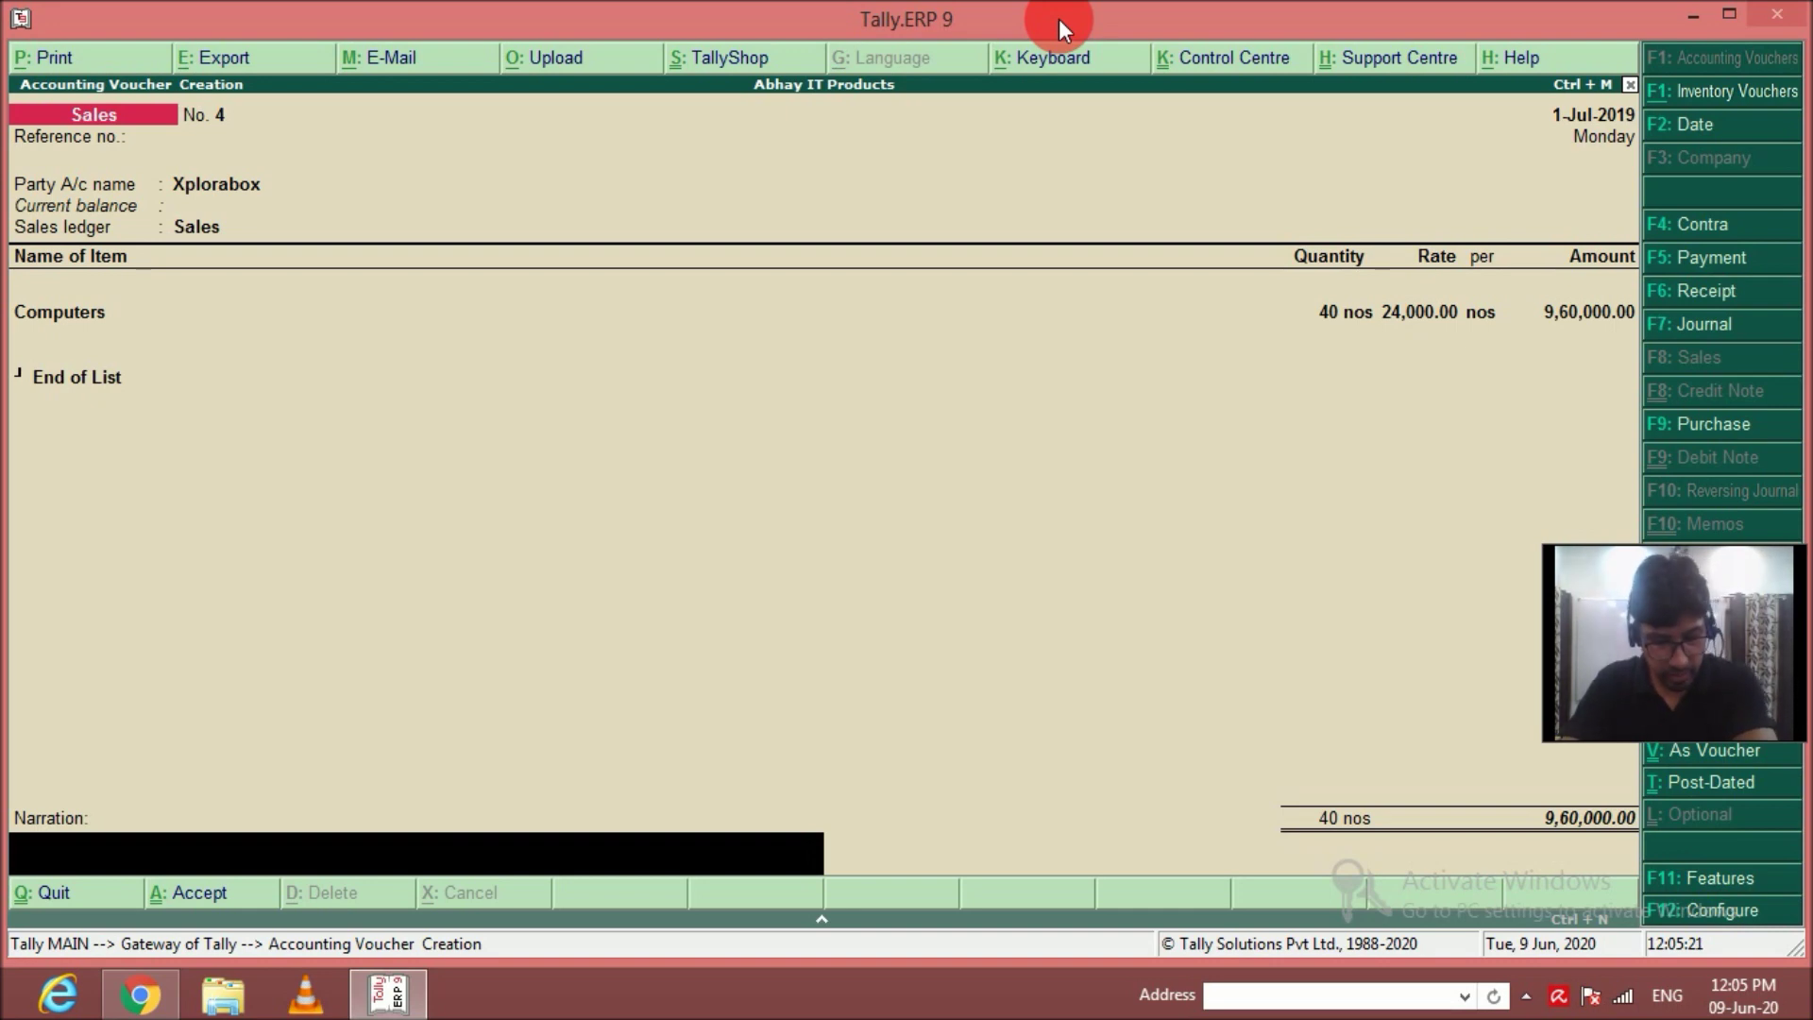
type("For sales made on credit")
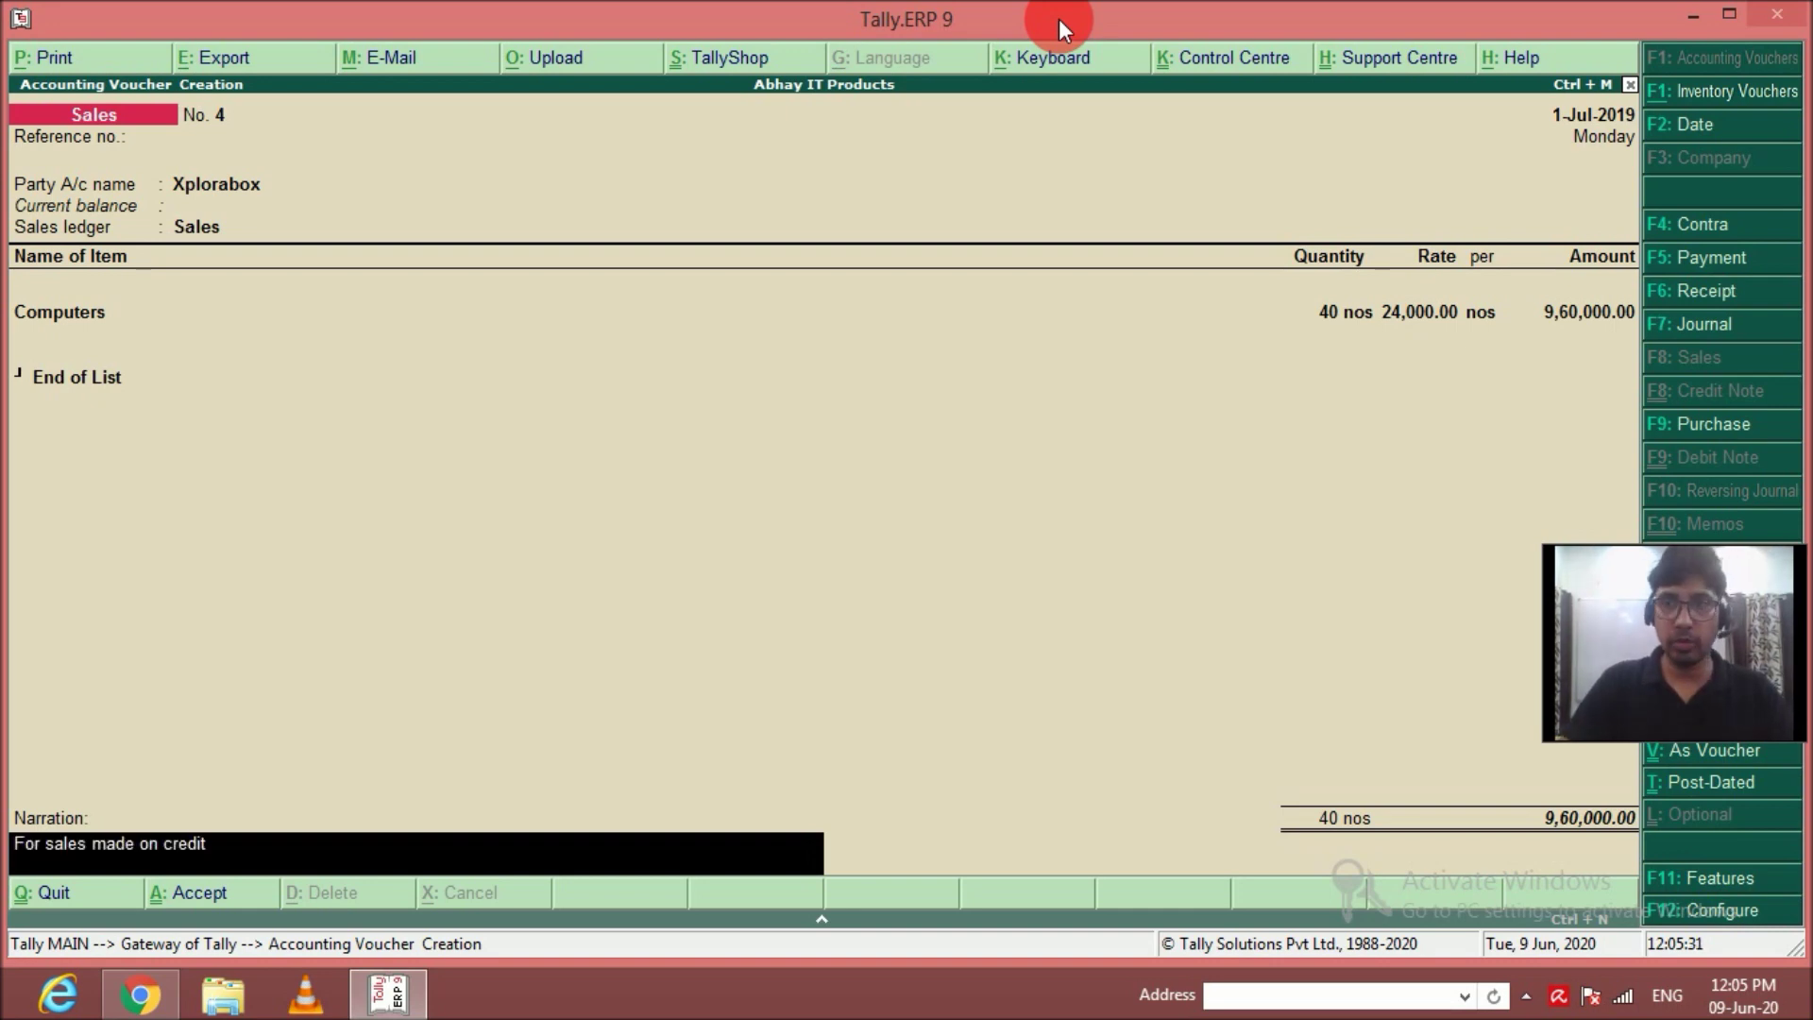
key("Return")
key("Return")
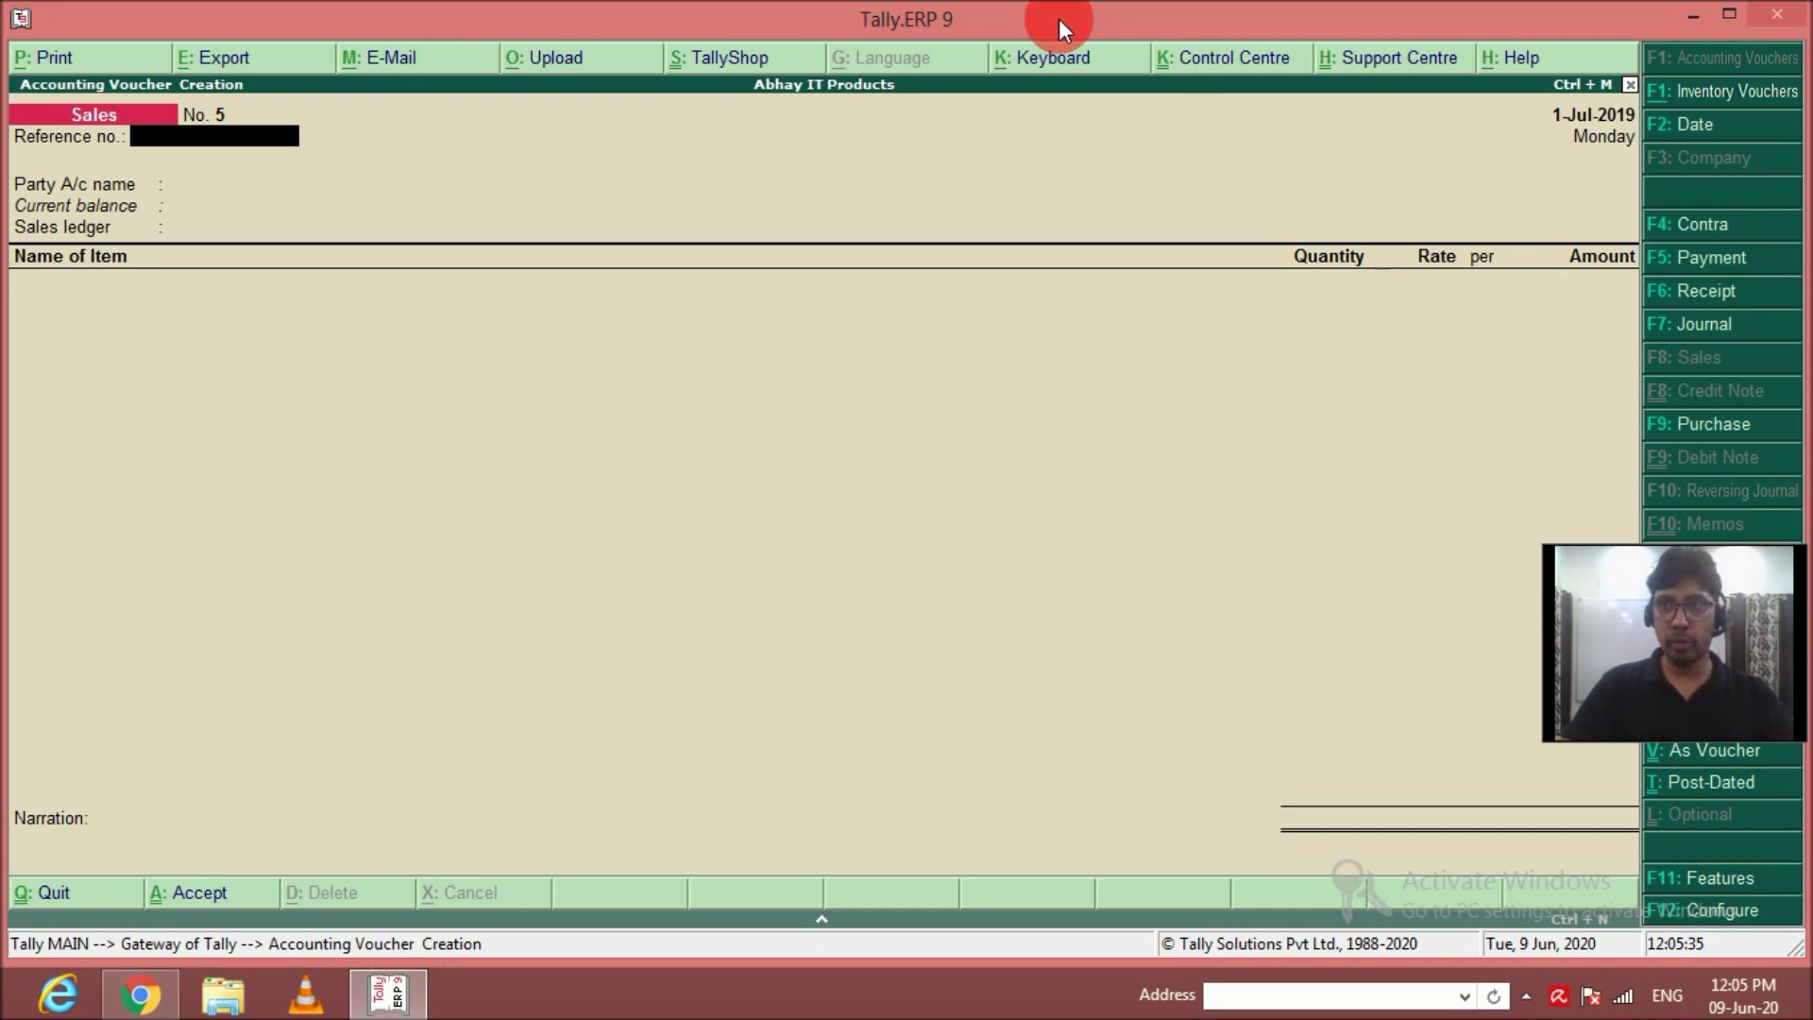
Start a receipt voucher dated 1-Jul-2019 and choose Xplorabox as the account to credit.
key("F6")
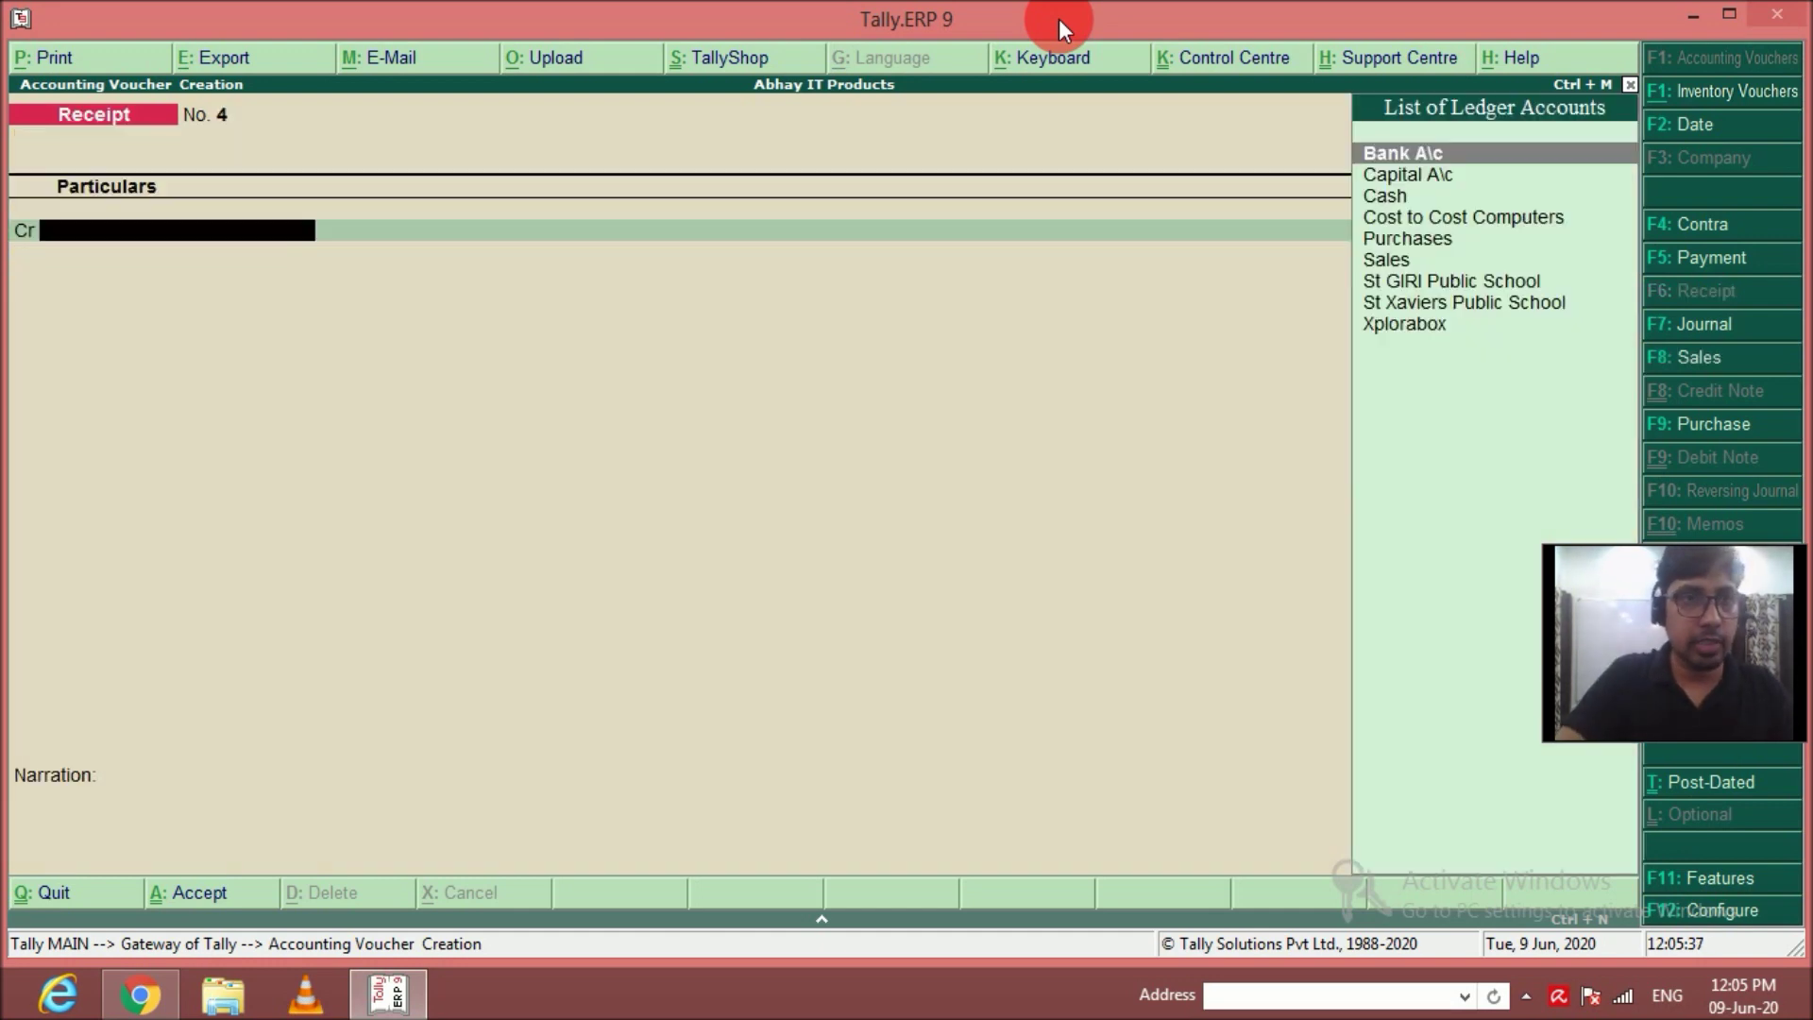
key("Down")
key("Down")
key("Down")
key("Down")
key("Down")
key("Down")
key("Down")
key("Down")
key("Return")
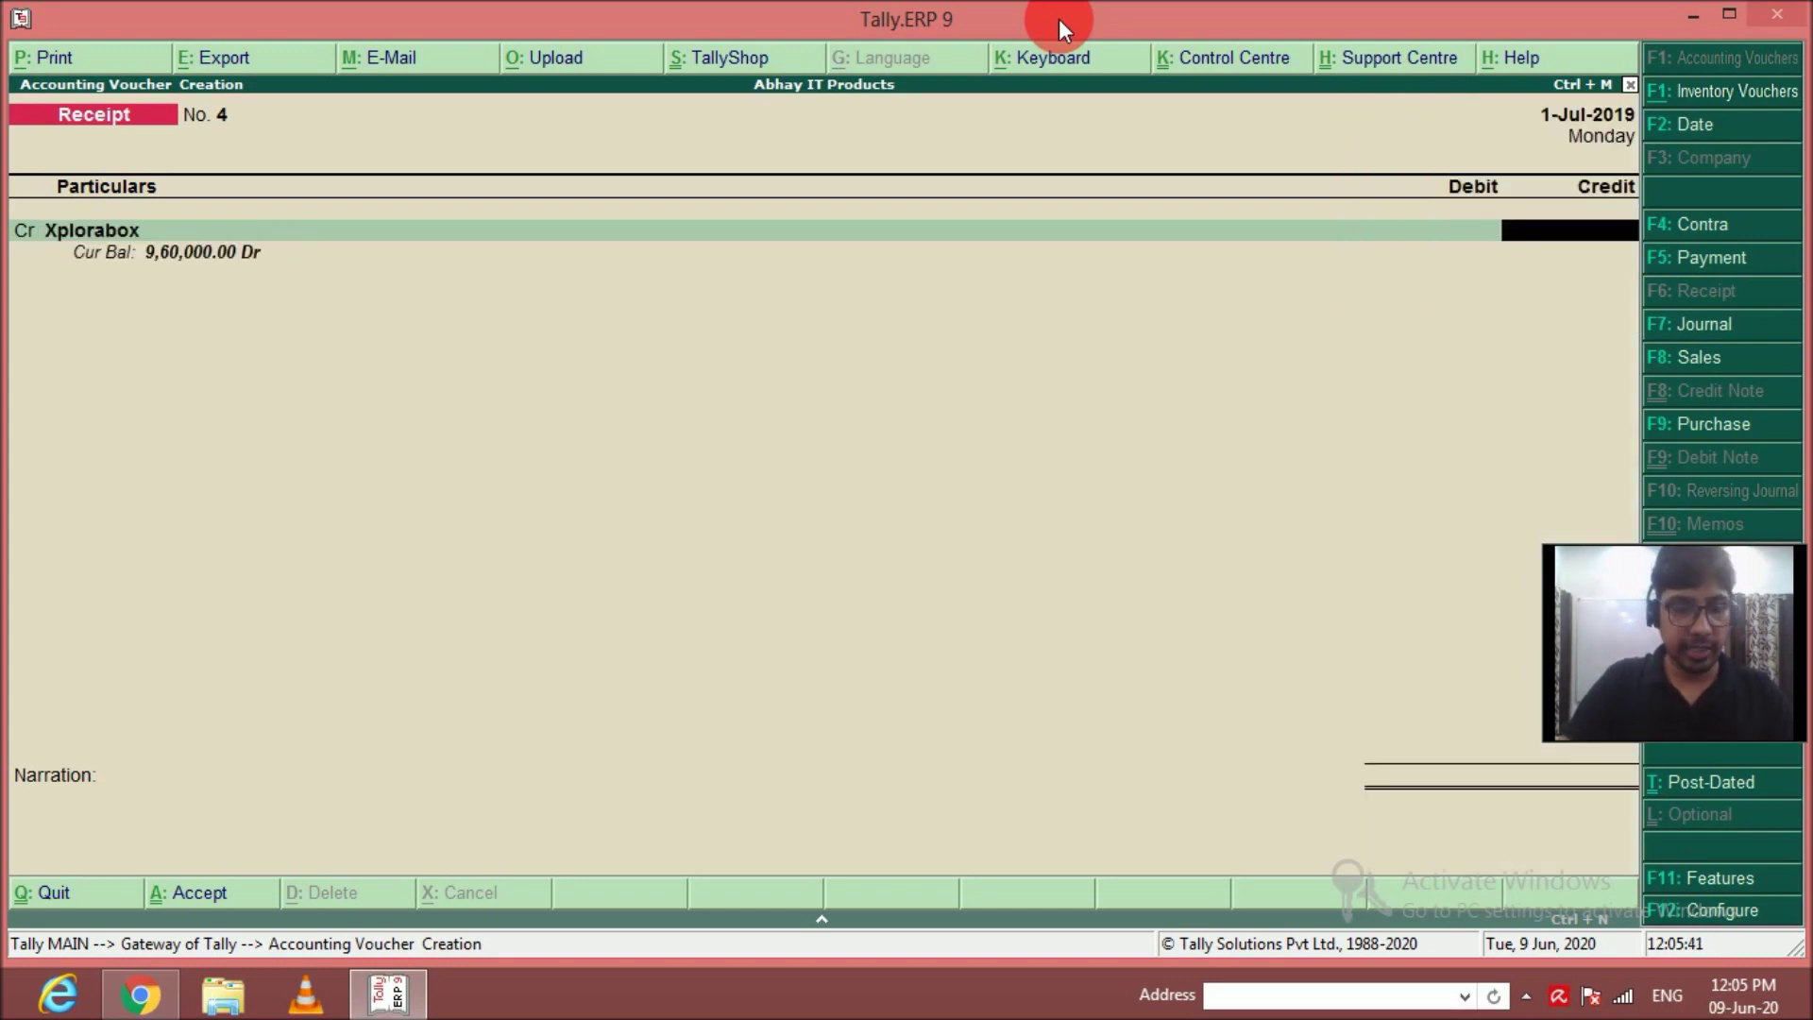
Calculate 960000*60%, credit Xplorabox with 5,76,000 and allocate it as Agst Ref to bill 4.
key("ctrl+n")
type("960000*60%")
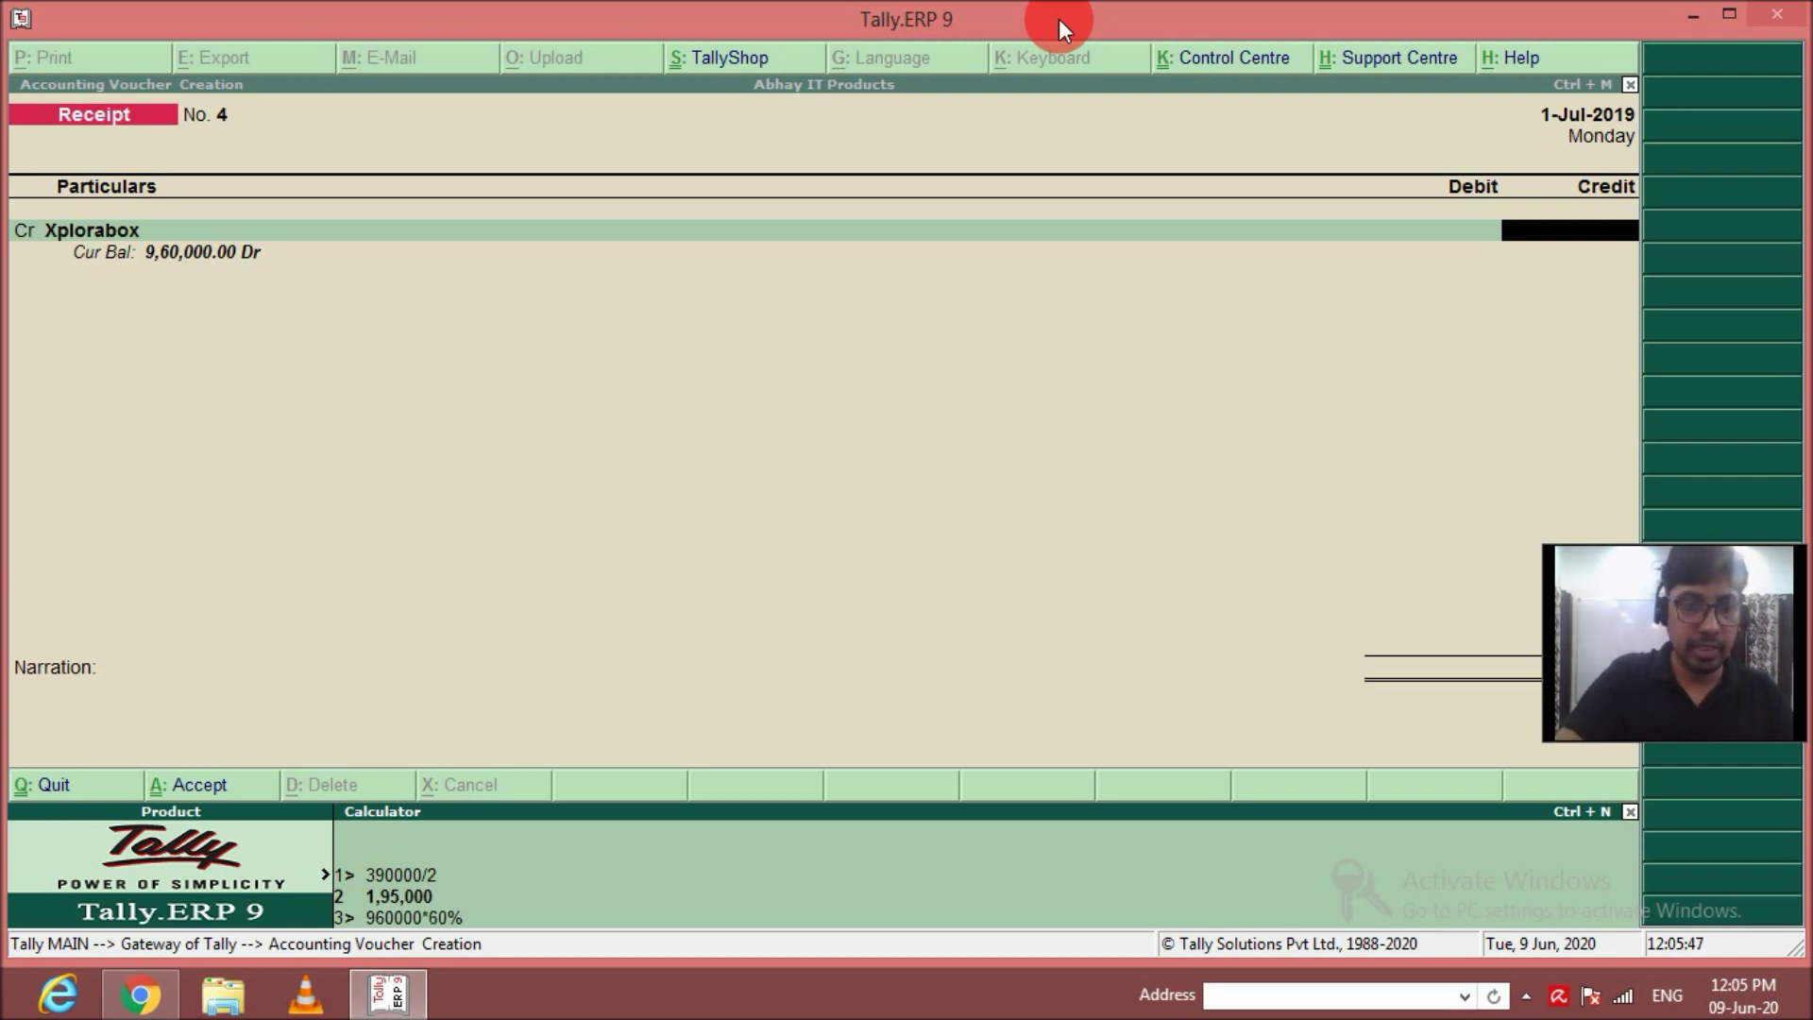
key("Return")
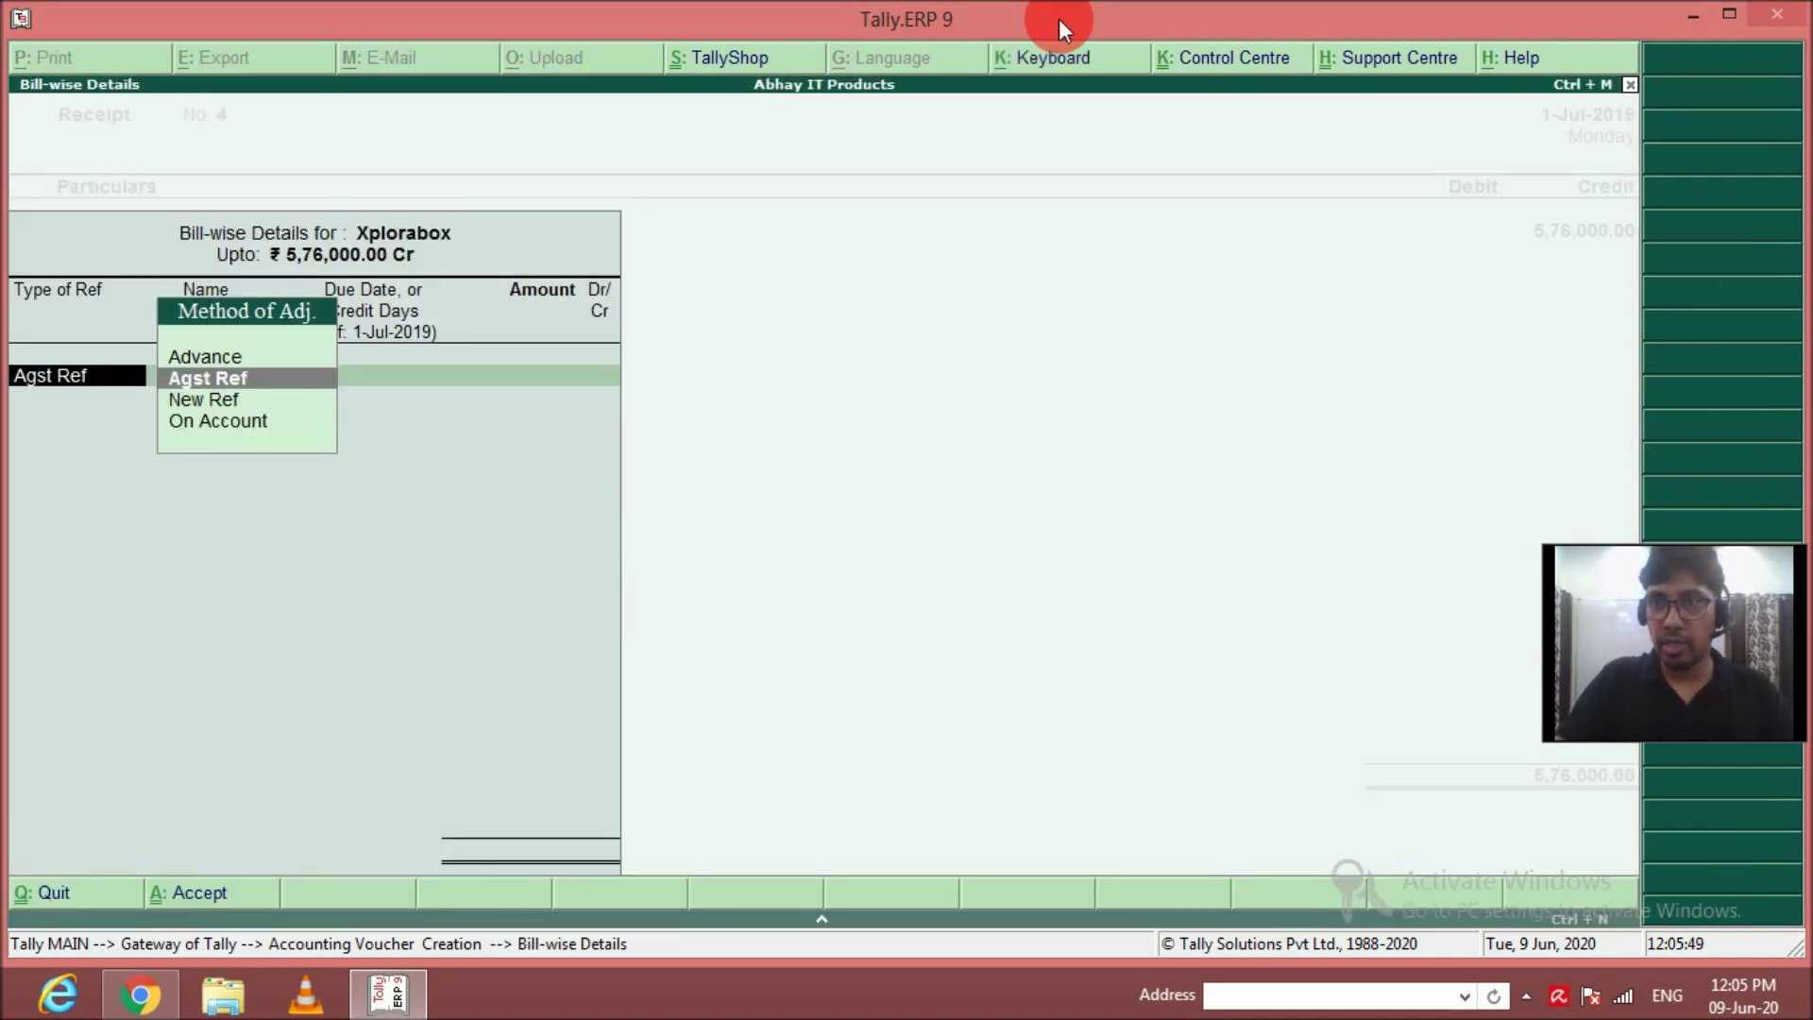
key("Return")
key("Return")
key("Return")
key("Return")
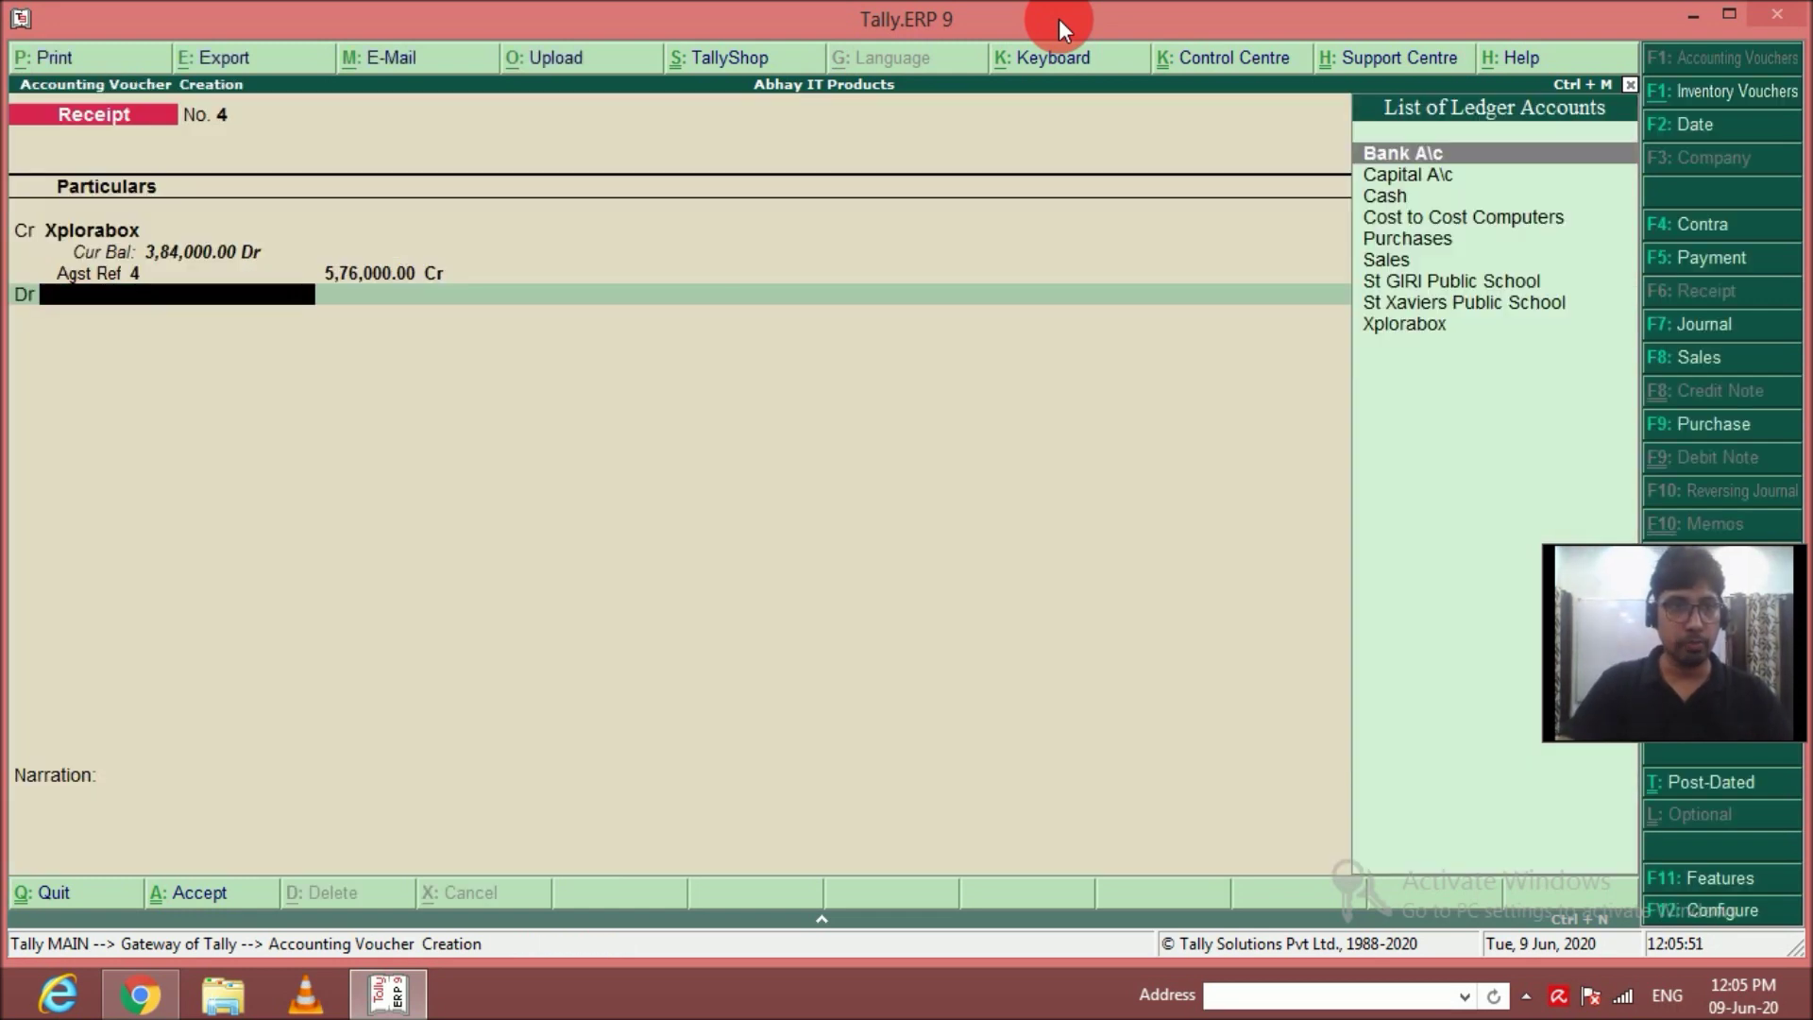
Debit Cash with 5,76,000, enter the narration "For 60% amt recved" and save the receipt voucher.
key("Down")
key("Down")
key("Return")
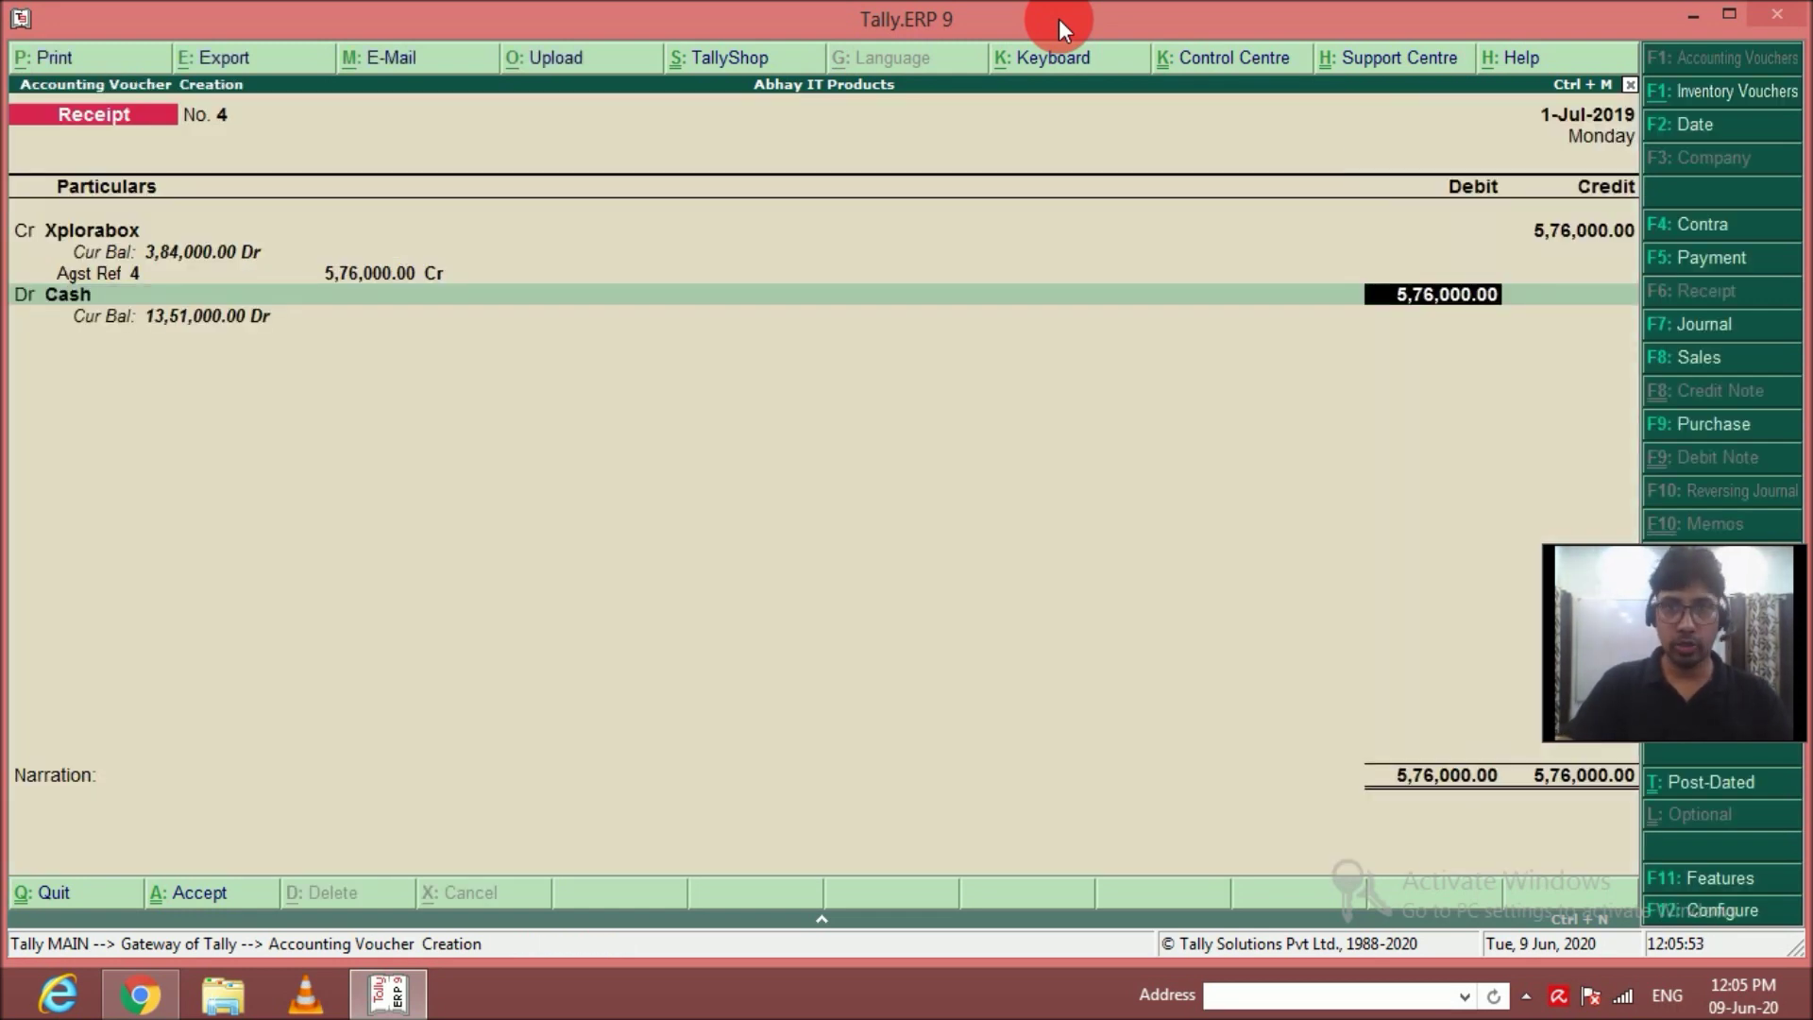
key("Return")
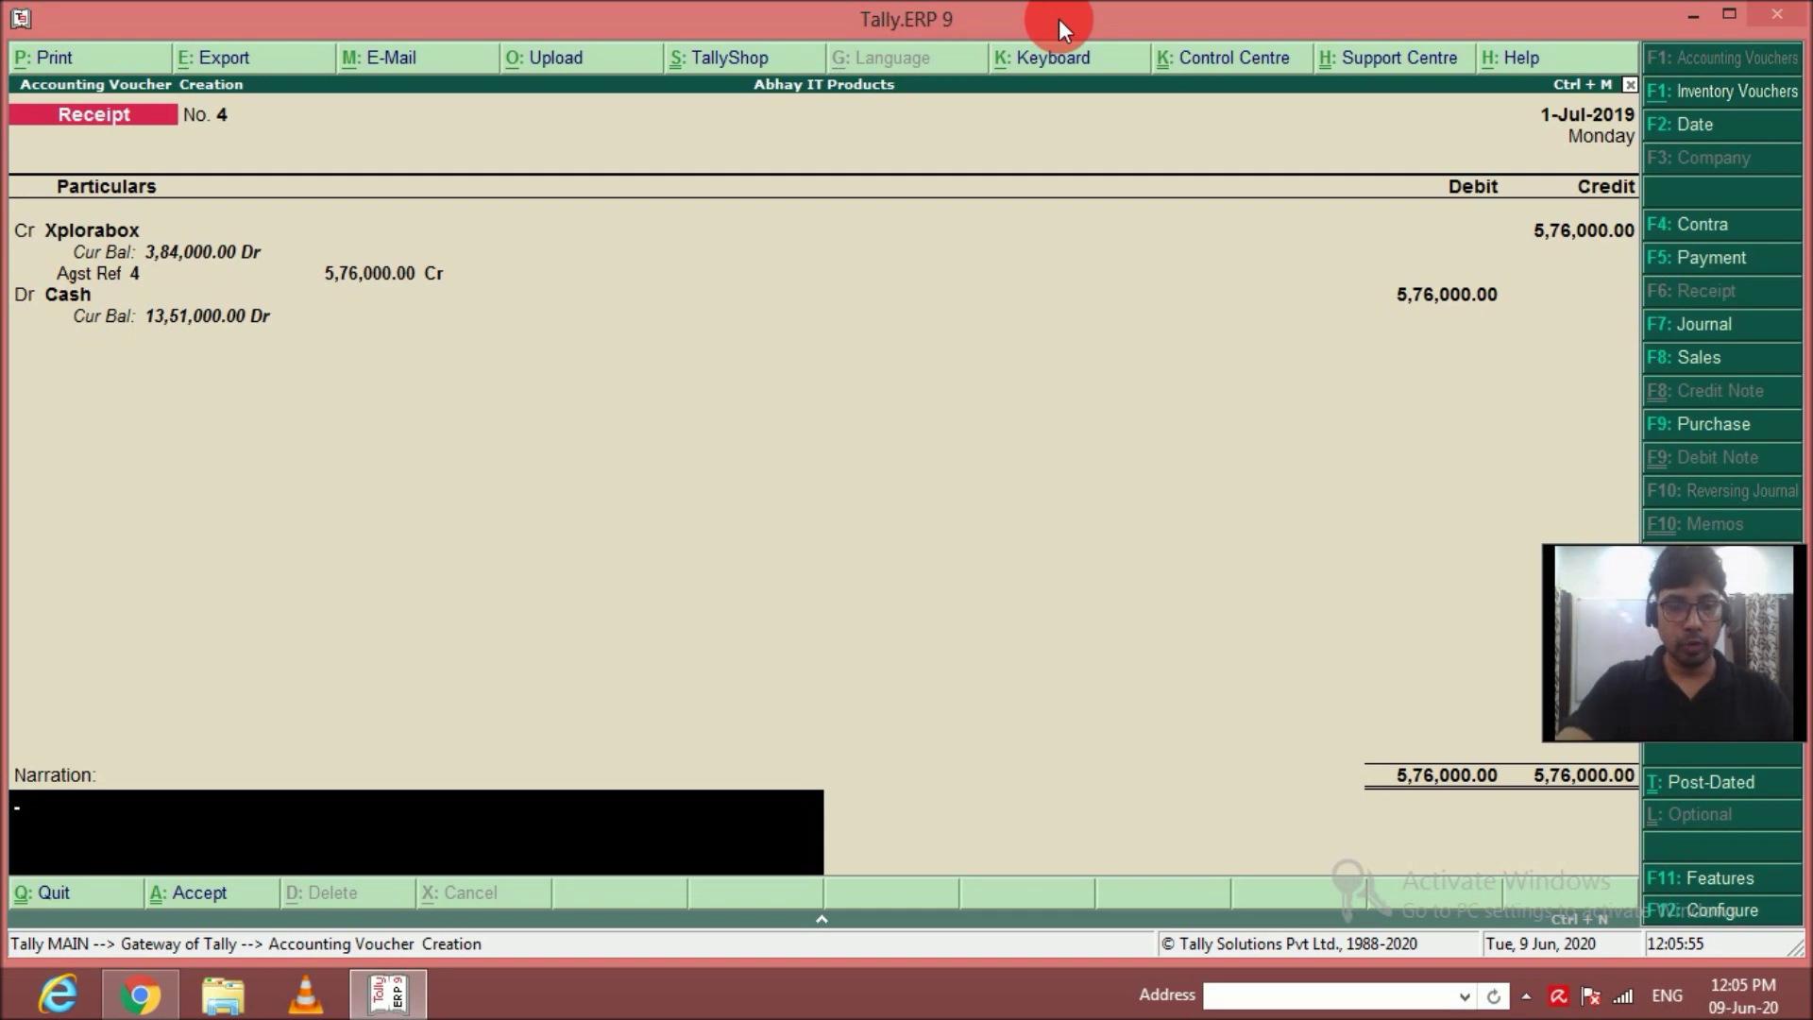
type("For 50% amt recved")
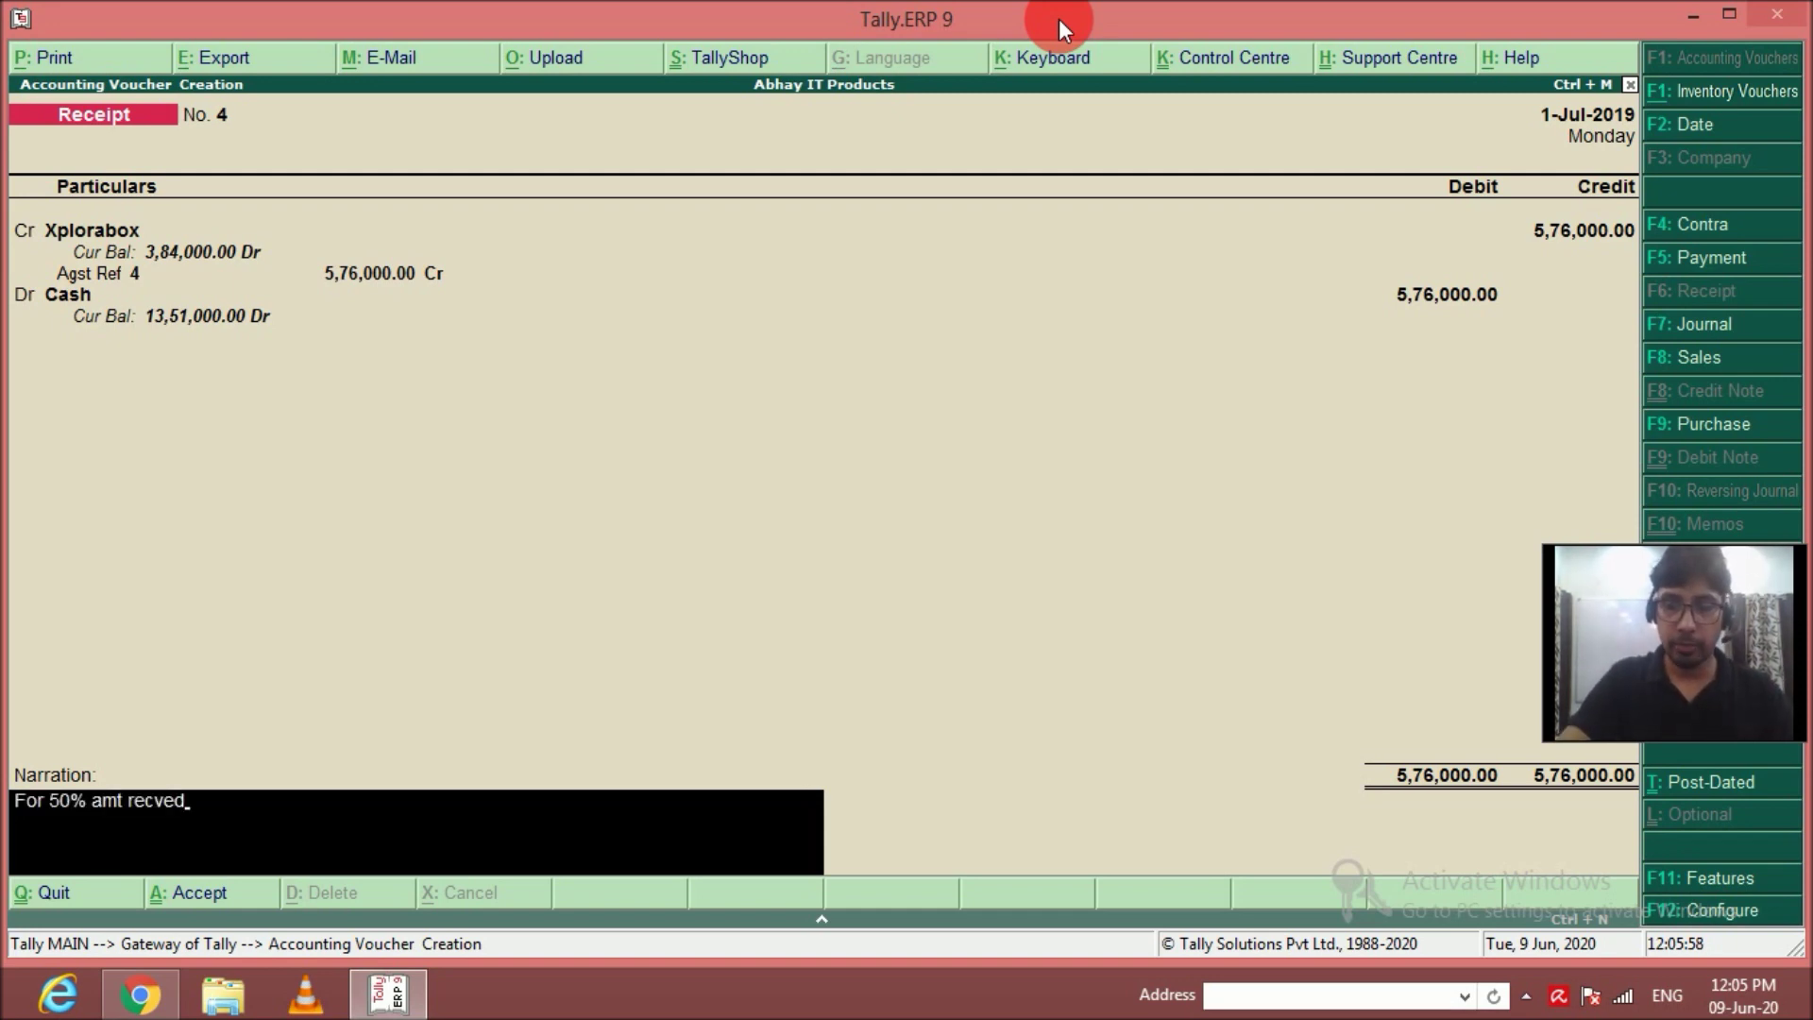
key("Return")
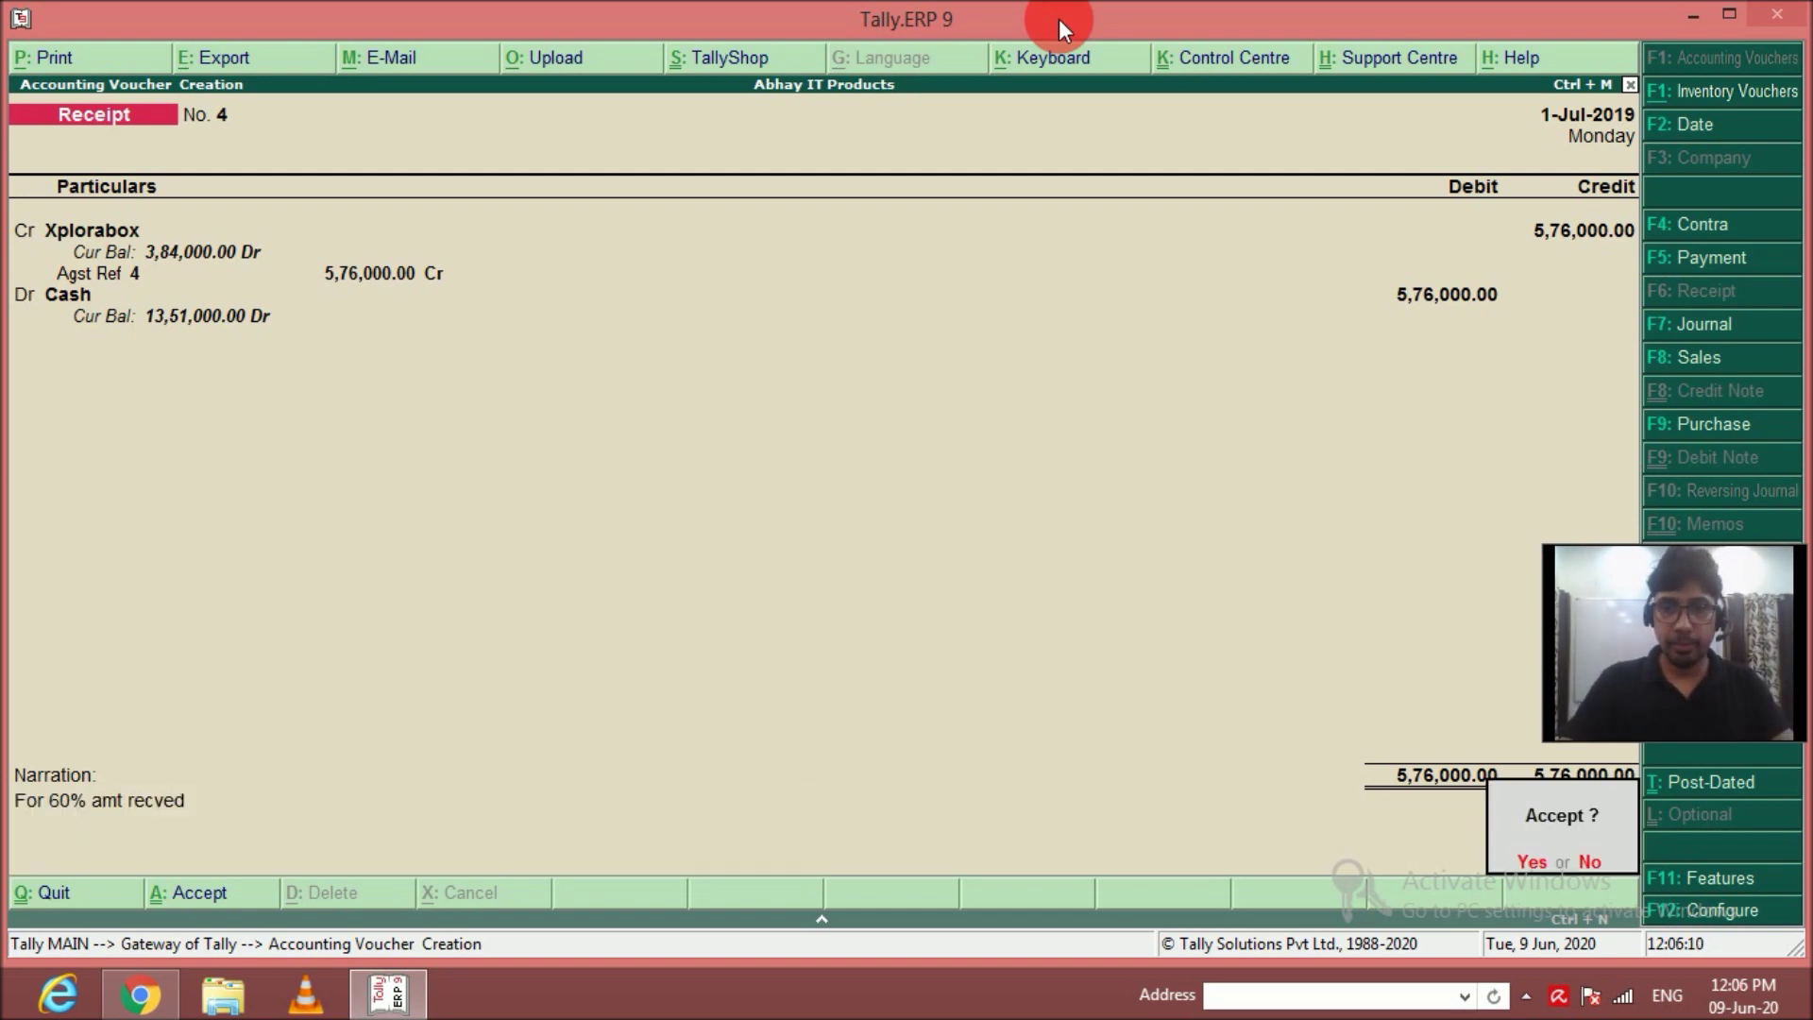
key("Return")
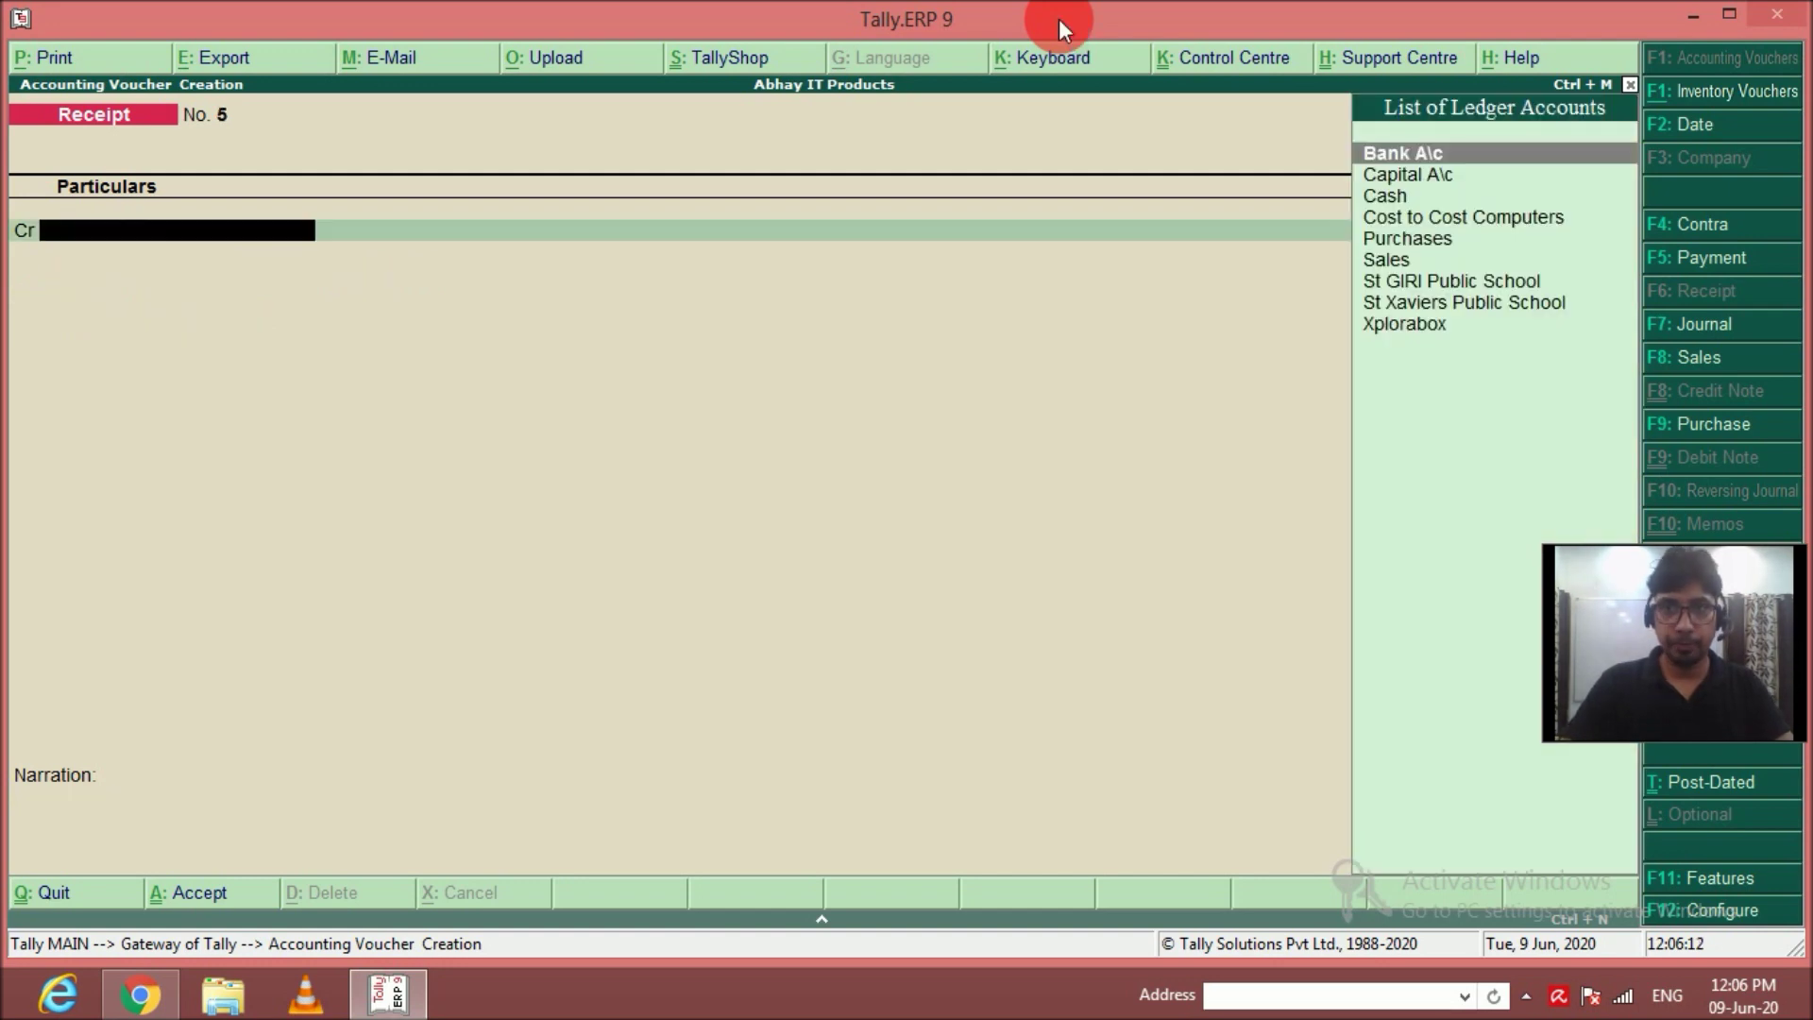
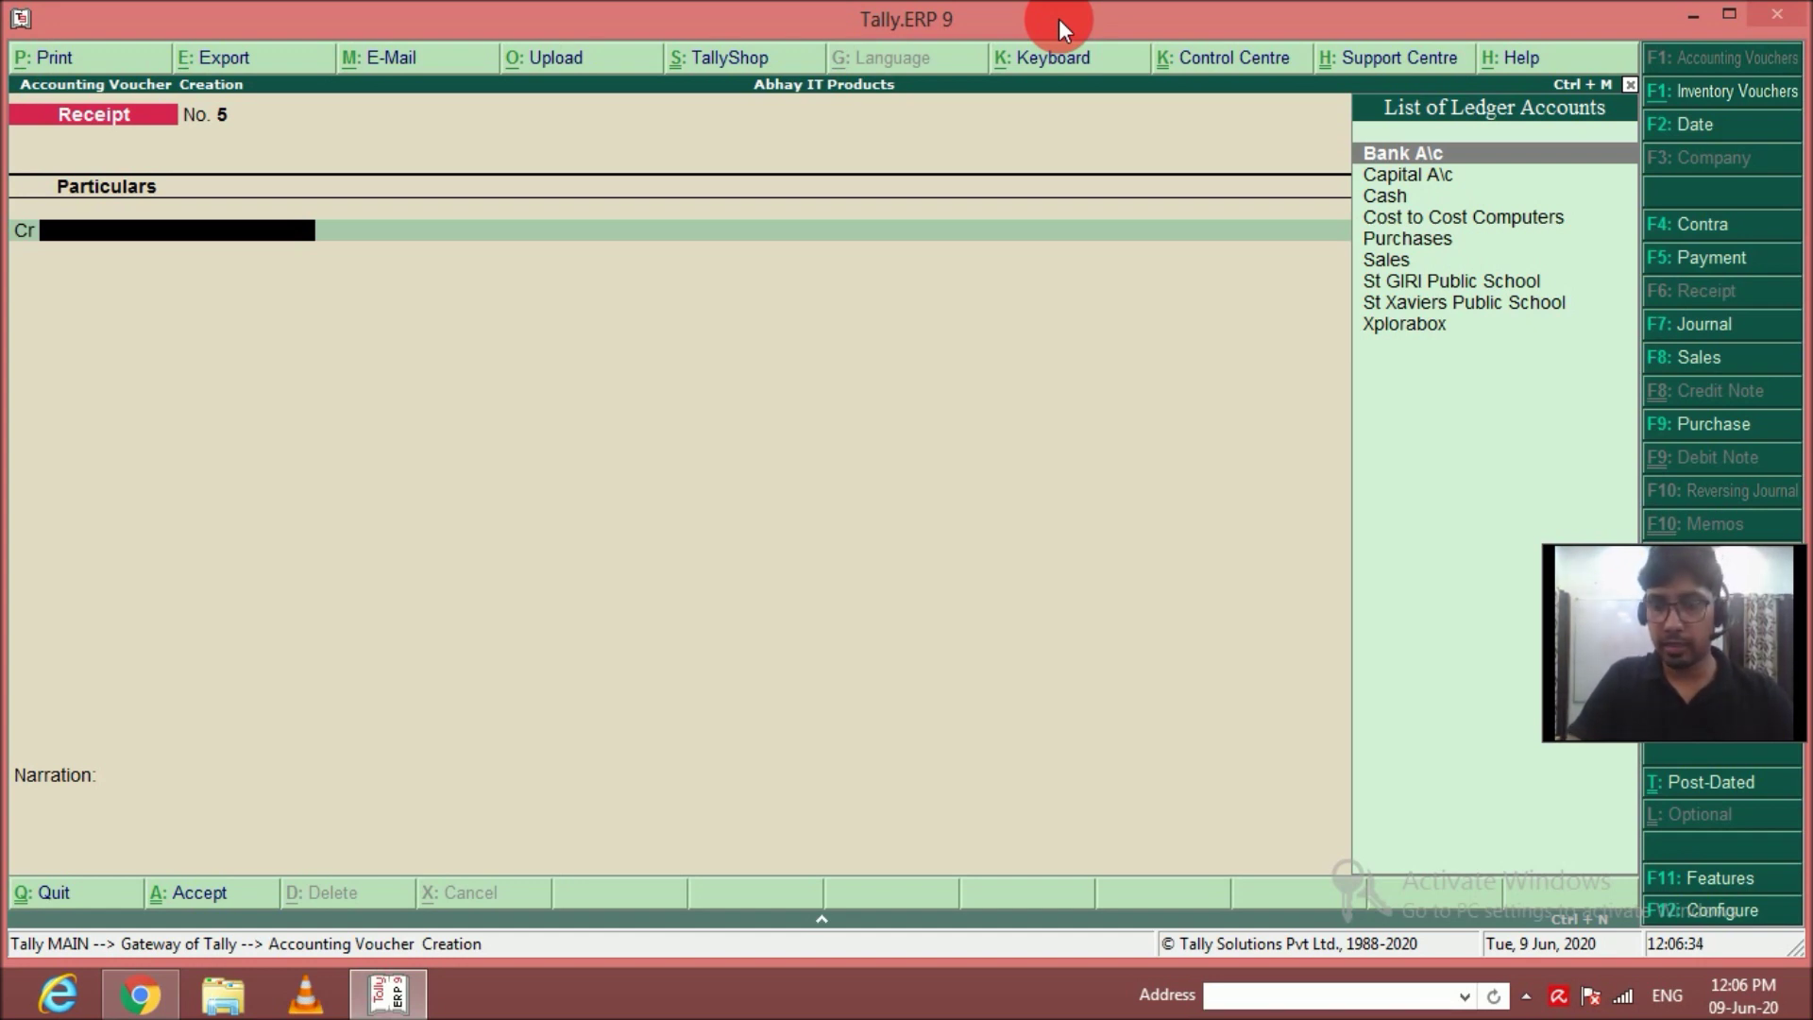
Choose St GIRI Public School as the receipt's credit account and credit it with 36,000, calculated as 180000*20%.
key("Down")
key("Down")
key("Down")
key("Down")
key("Down")
key("Down")
key("Return")
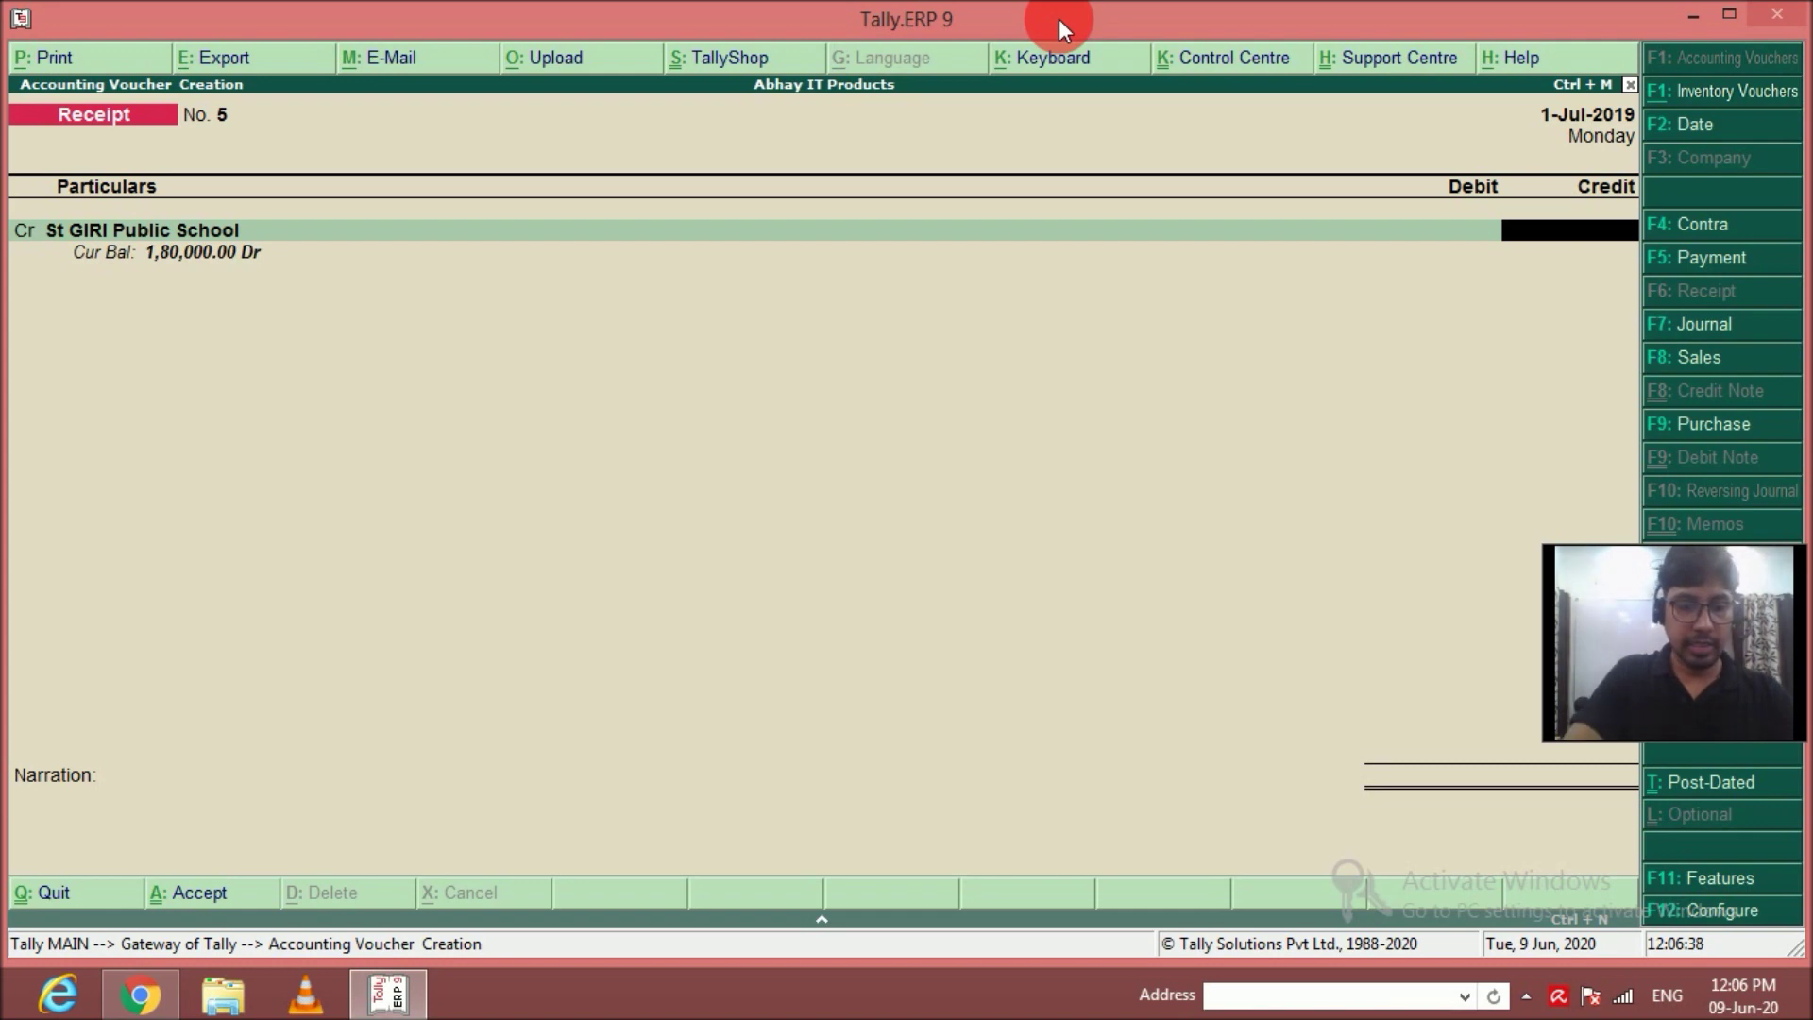
key("ctrl+n")
type("1800")
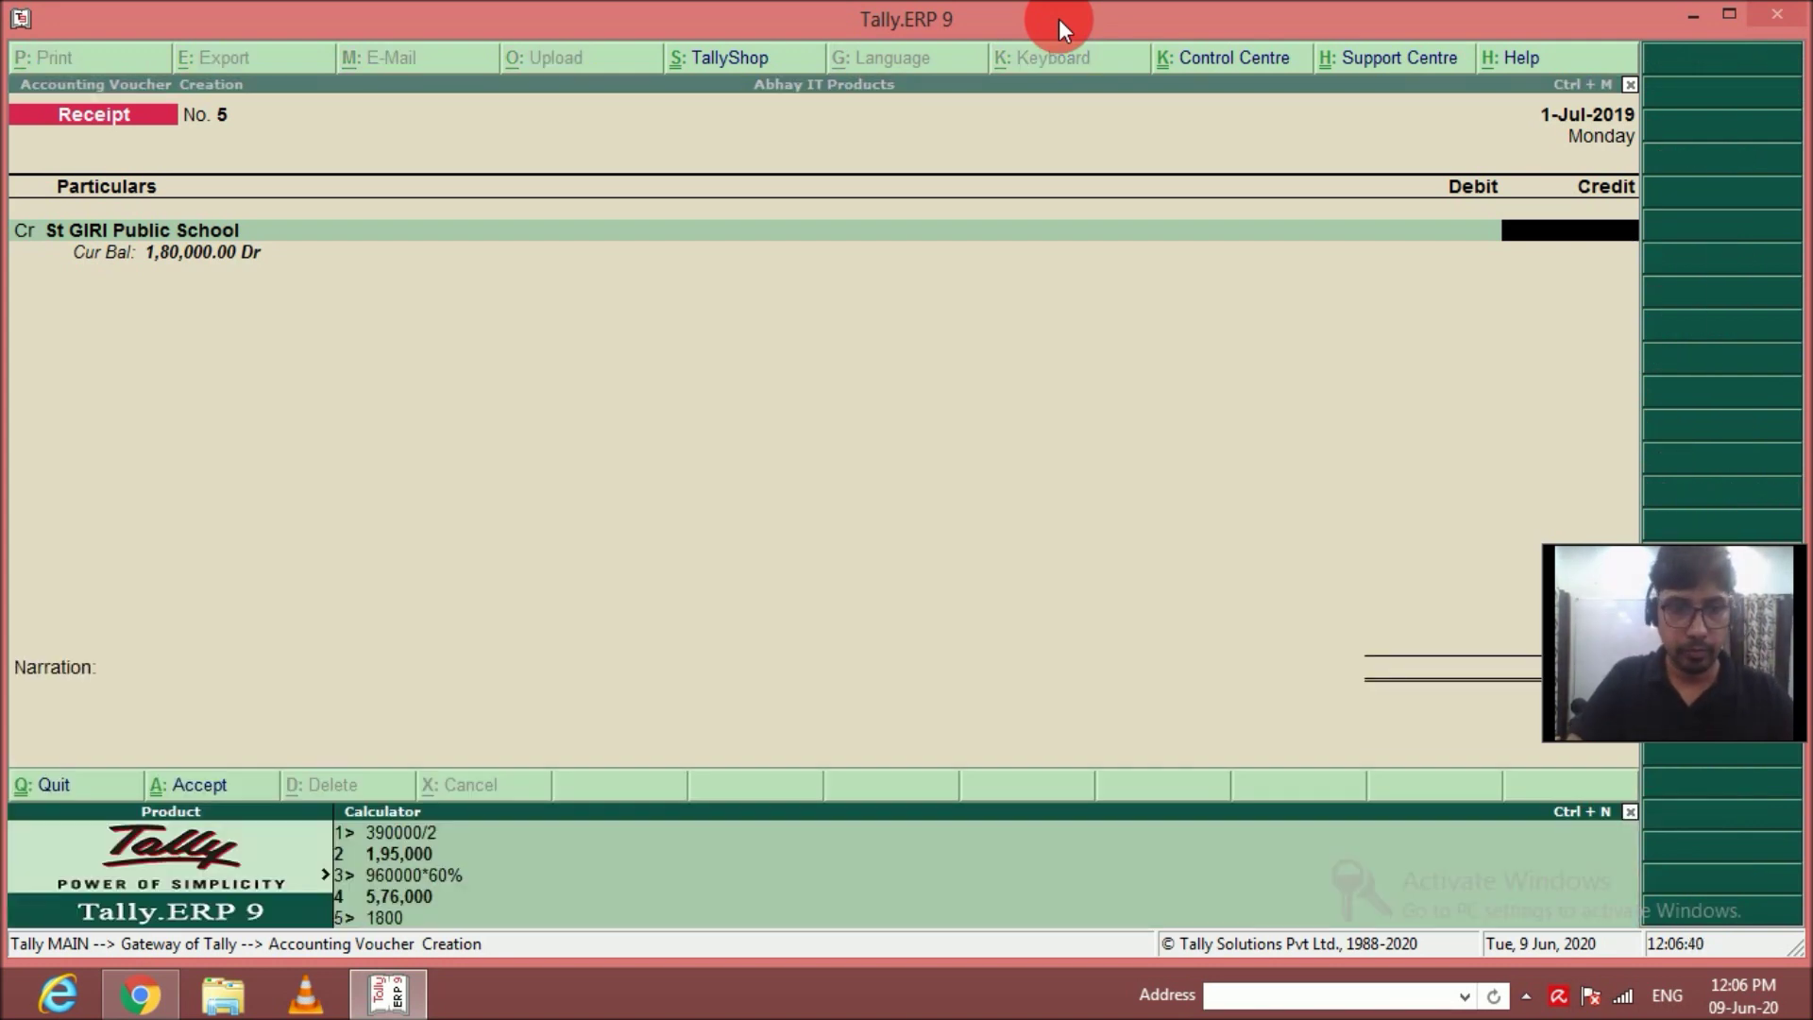
type("00*20%")
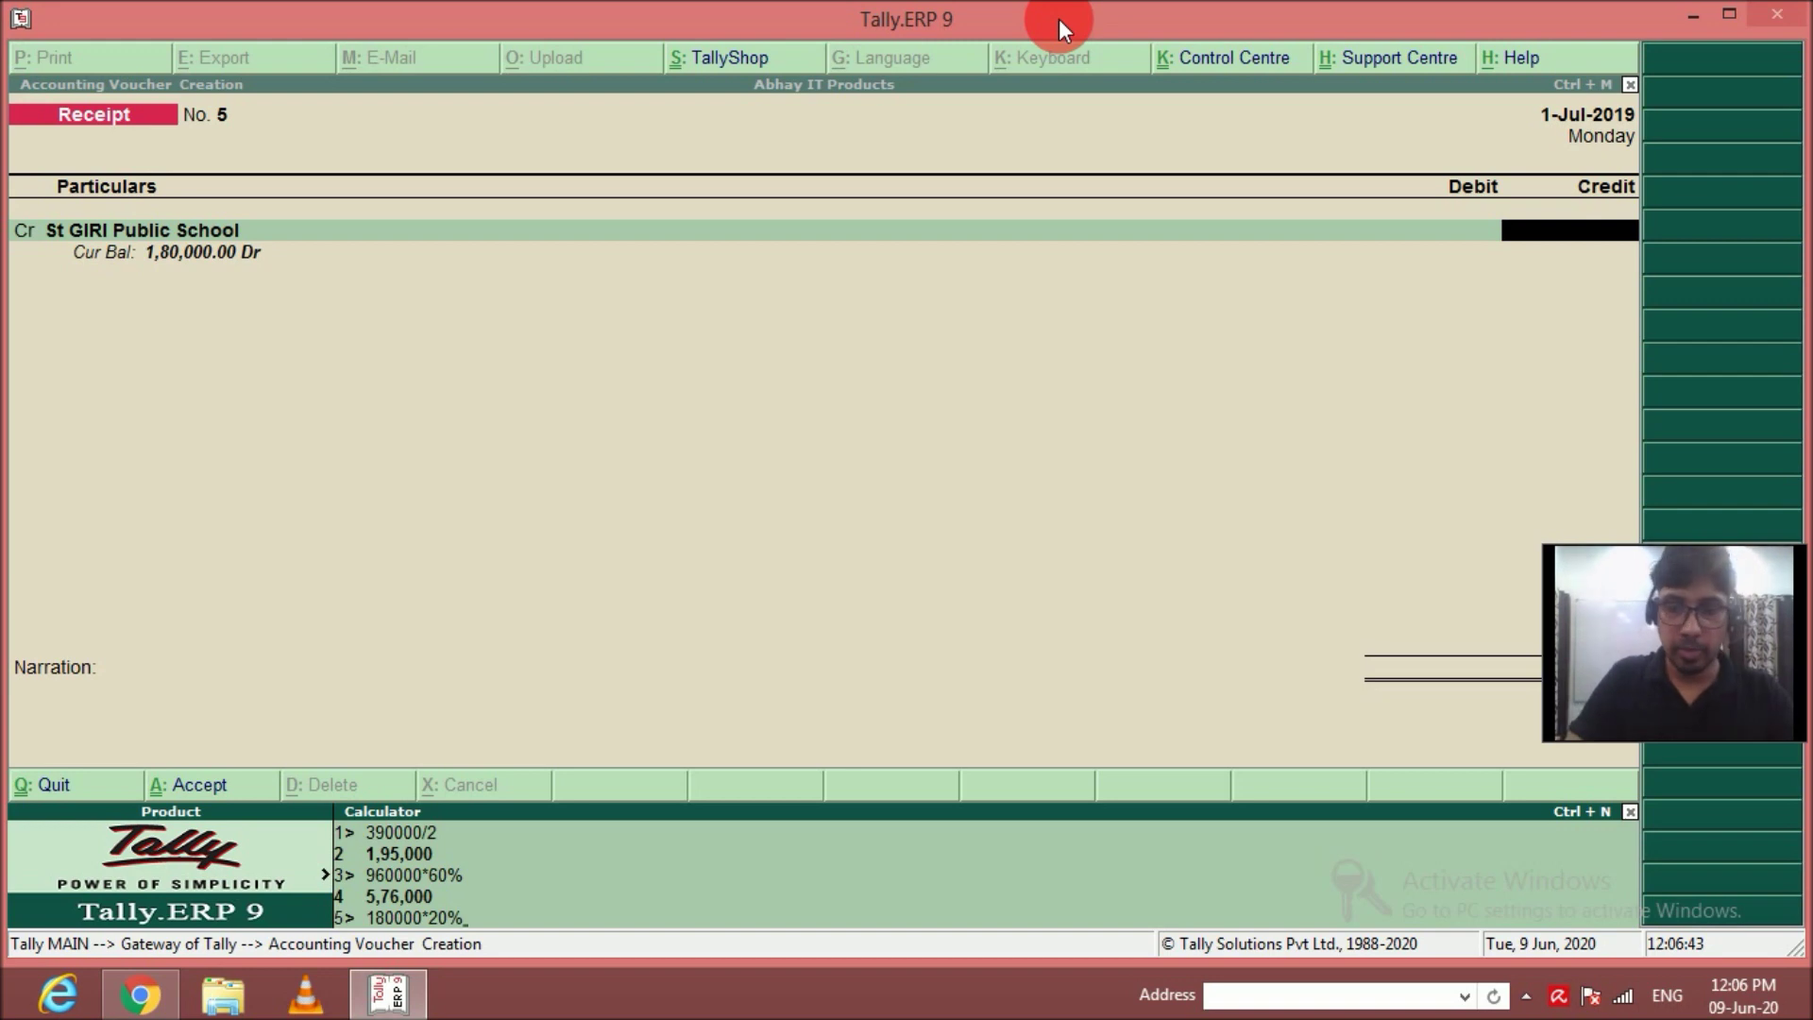
key("Return")
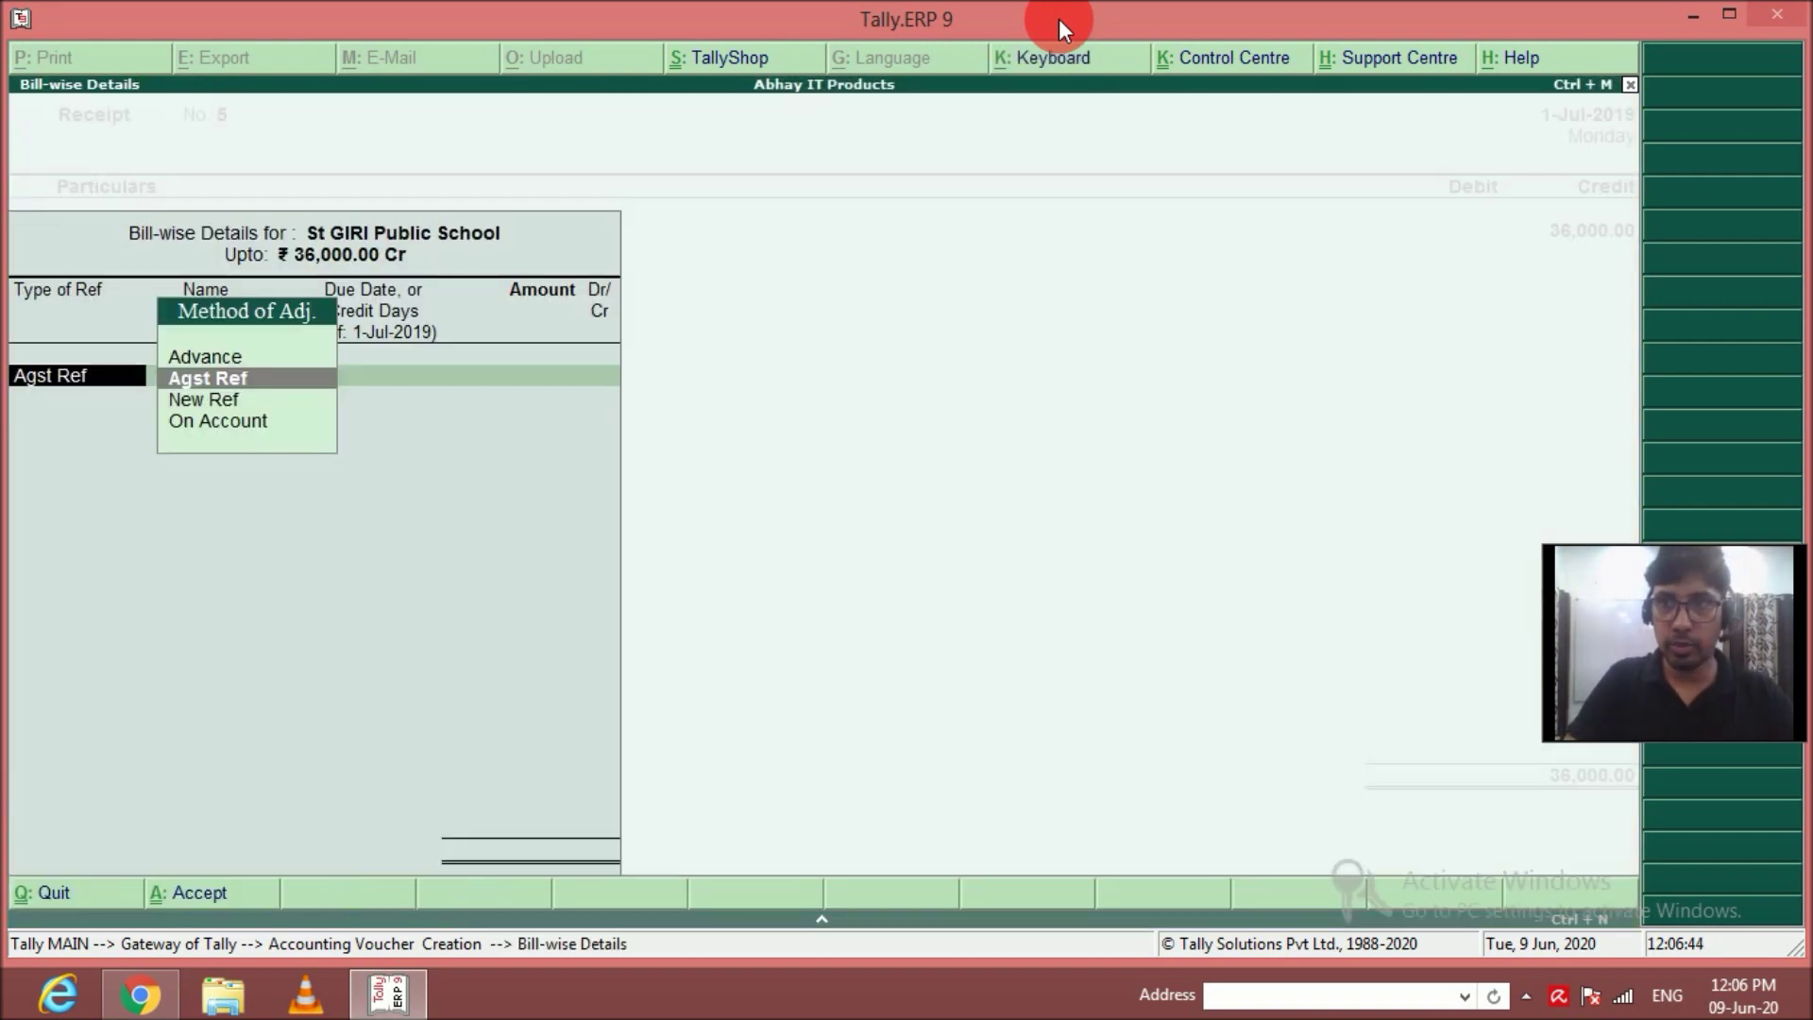
Allocate the 36,000 as Agst Ref to St GIRI Public School's bill 2 and accept the allocation.
key("Return")
key("Return")
key("Return")
key("Return")
key("Return")
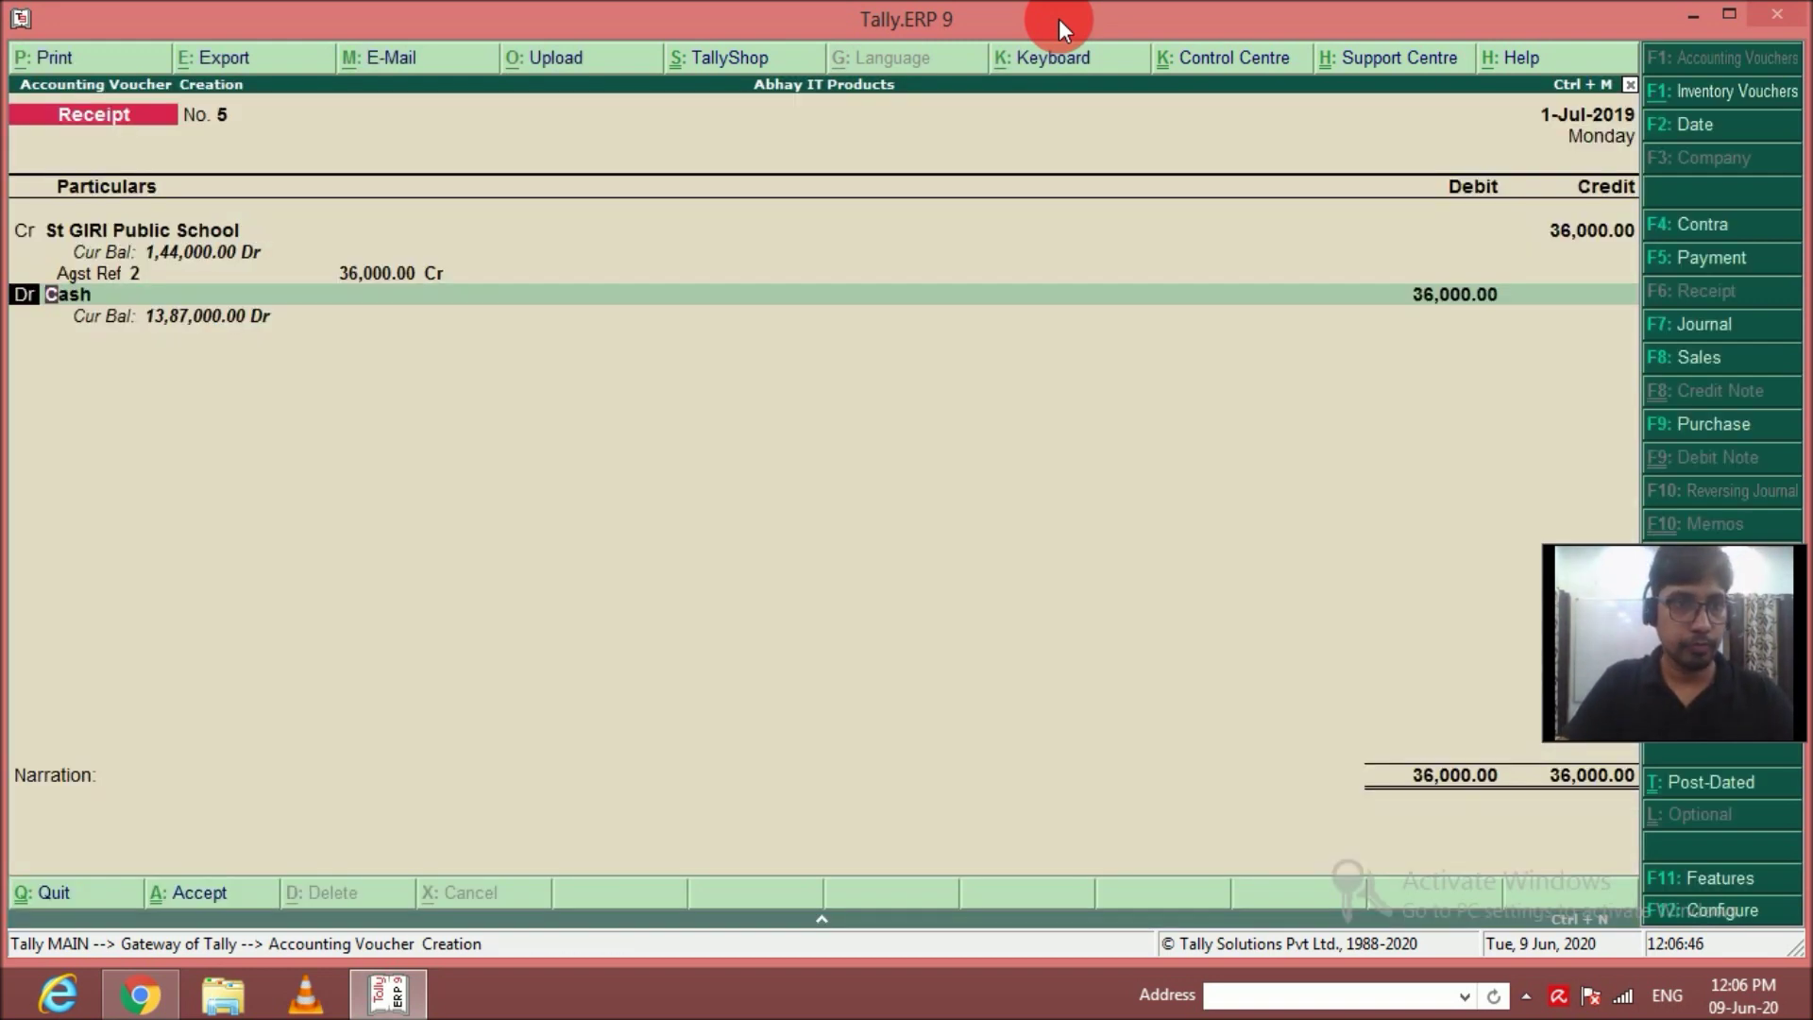
Debit Cash with 36,000, enter the narration "For 60% amt recved" and save the receipt voucher.
key("Return")
key("Return")
type("For 60% amt recved")
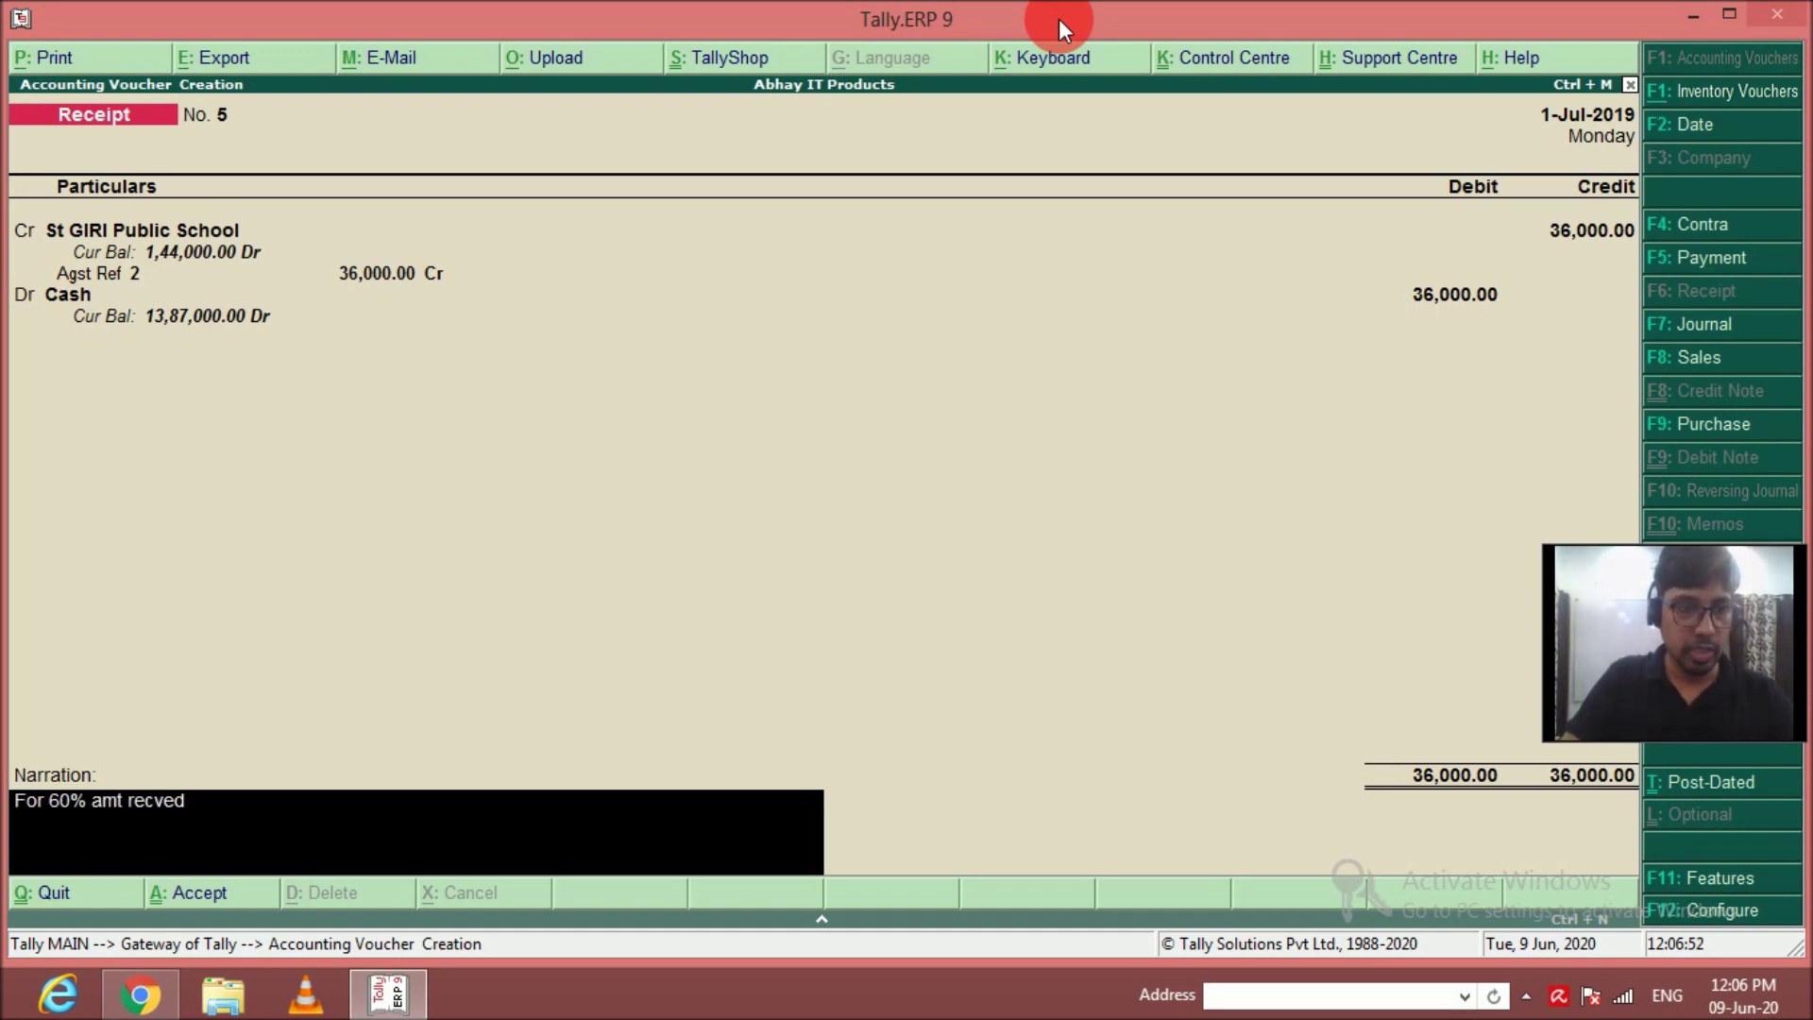
key("Return")
key("Return")
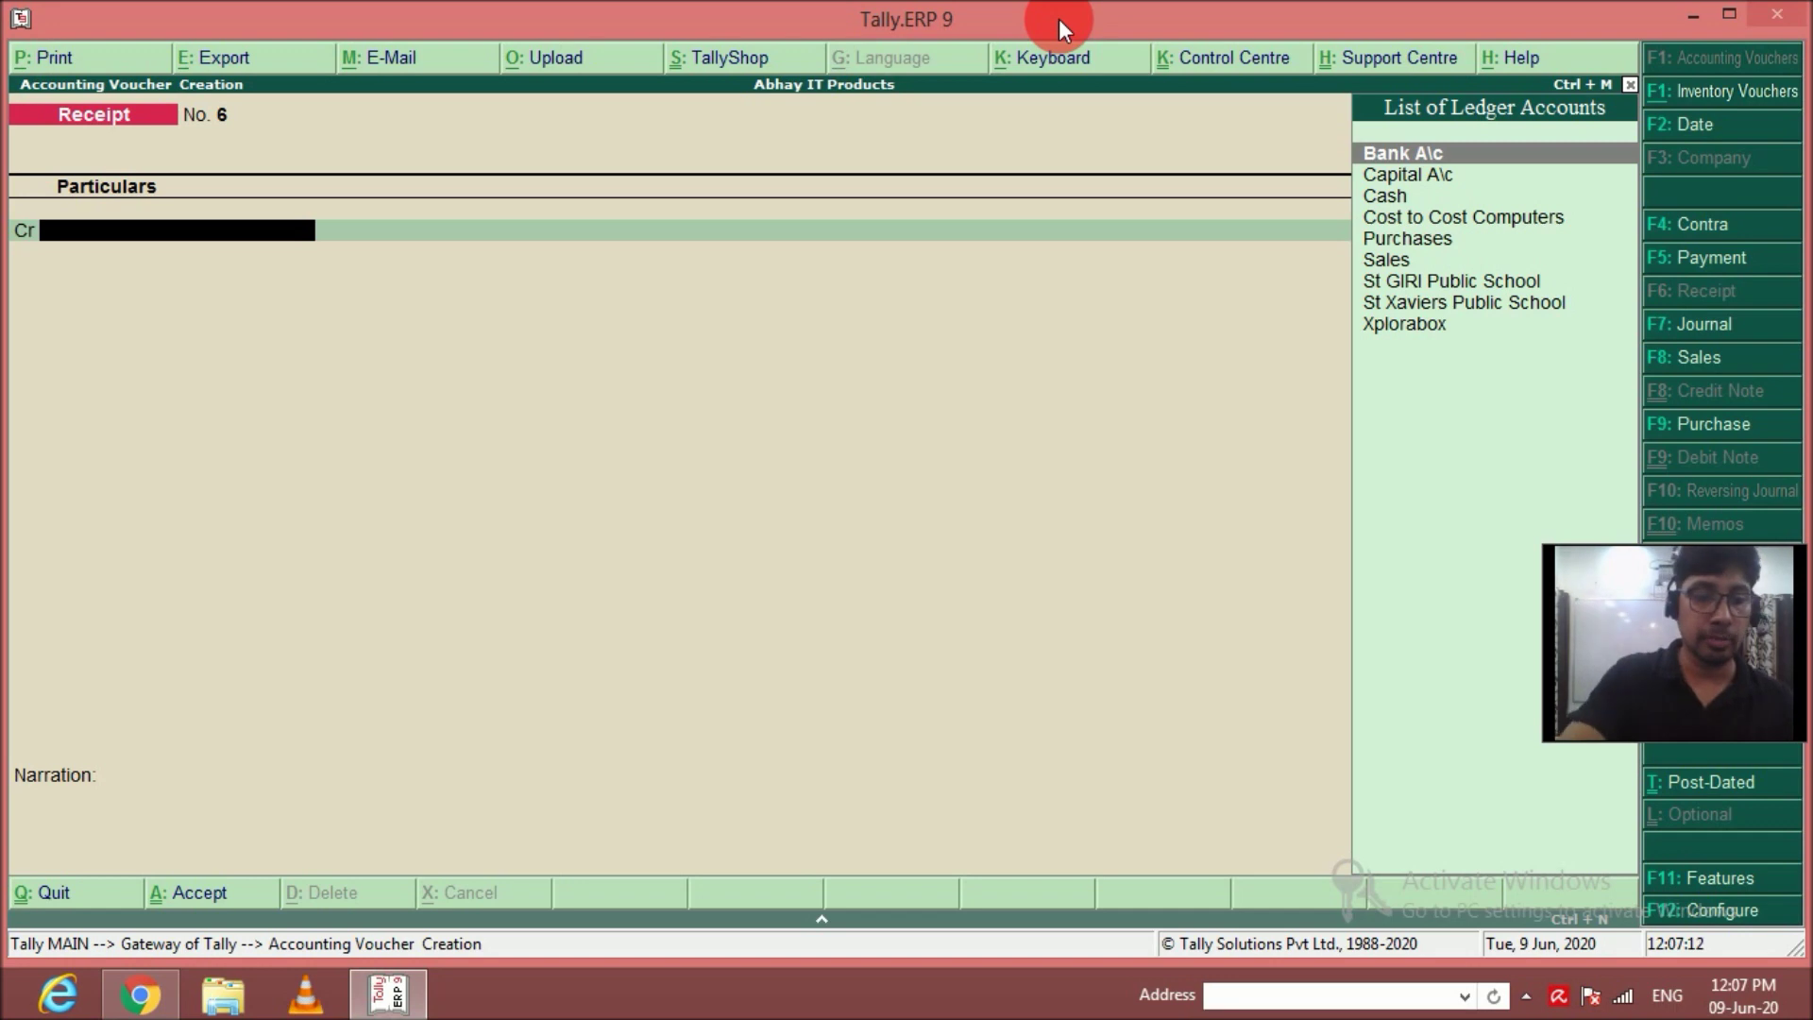
Date the new receipt voucher 1-Nov-2019 and choose St GIRI Public School as the account to credit.
key("F2")
type("1-11")
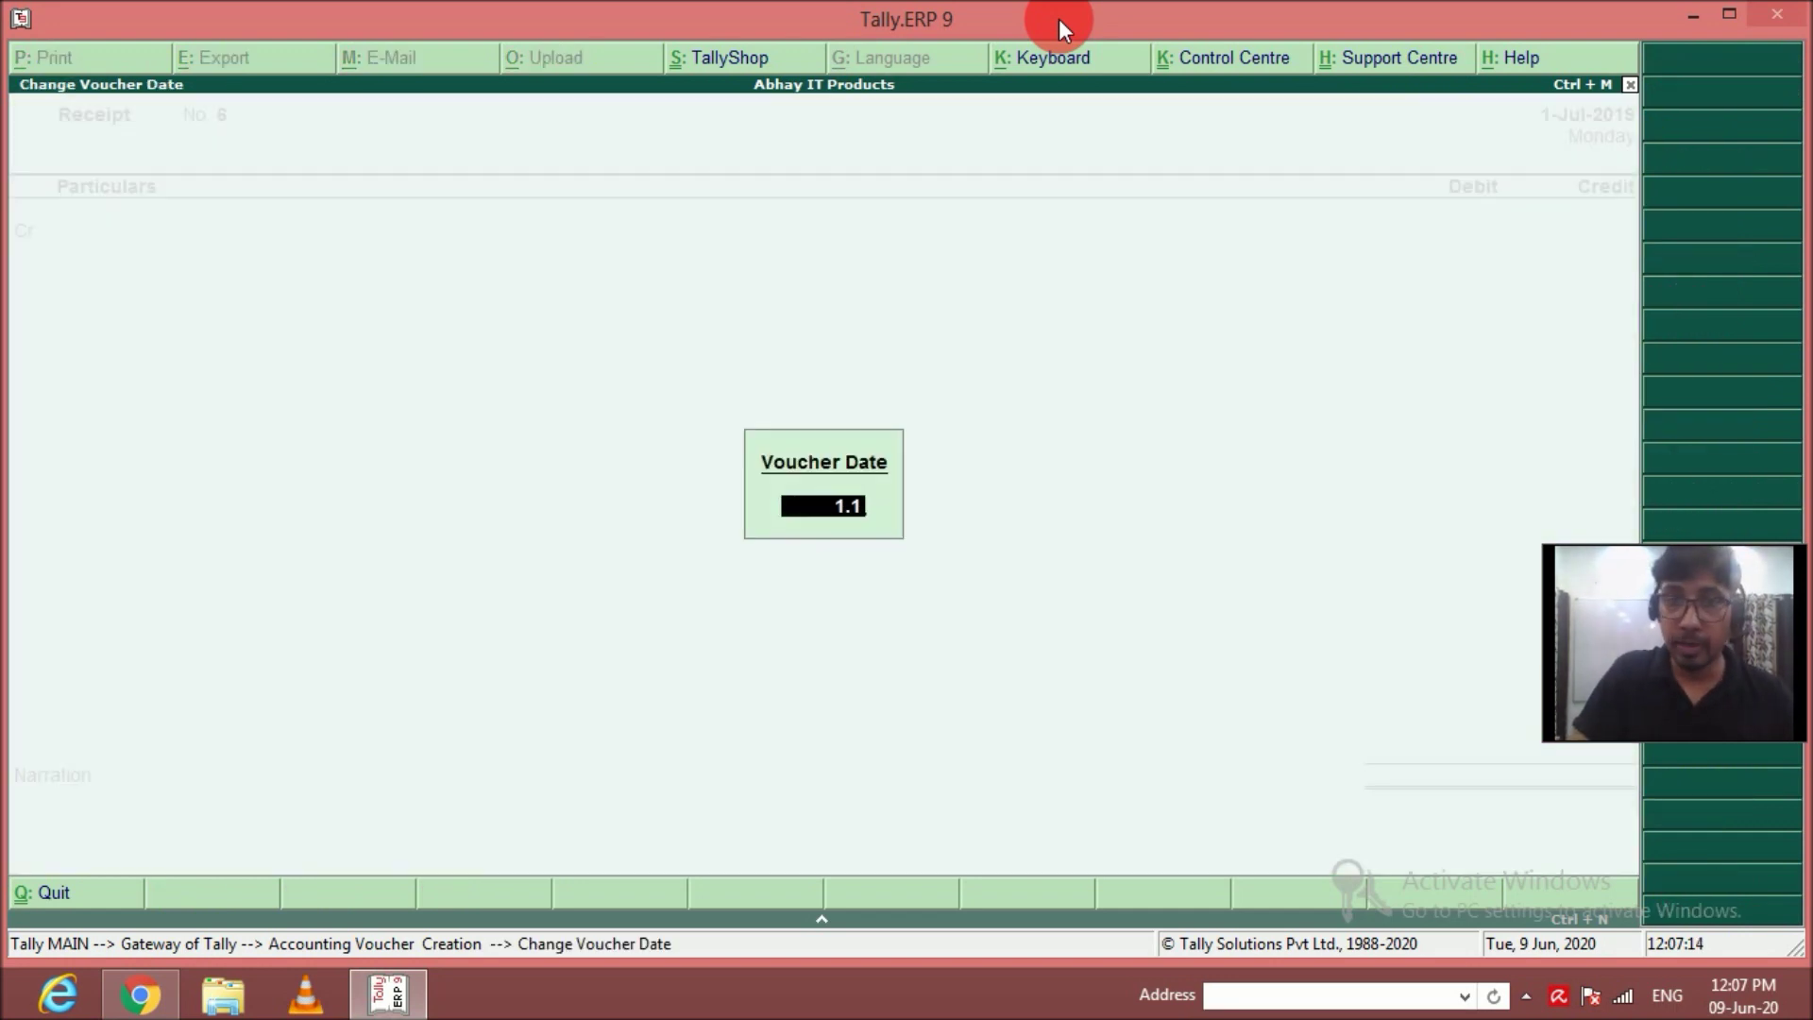
key("Return")
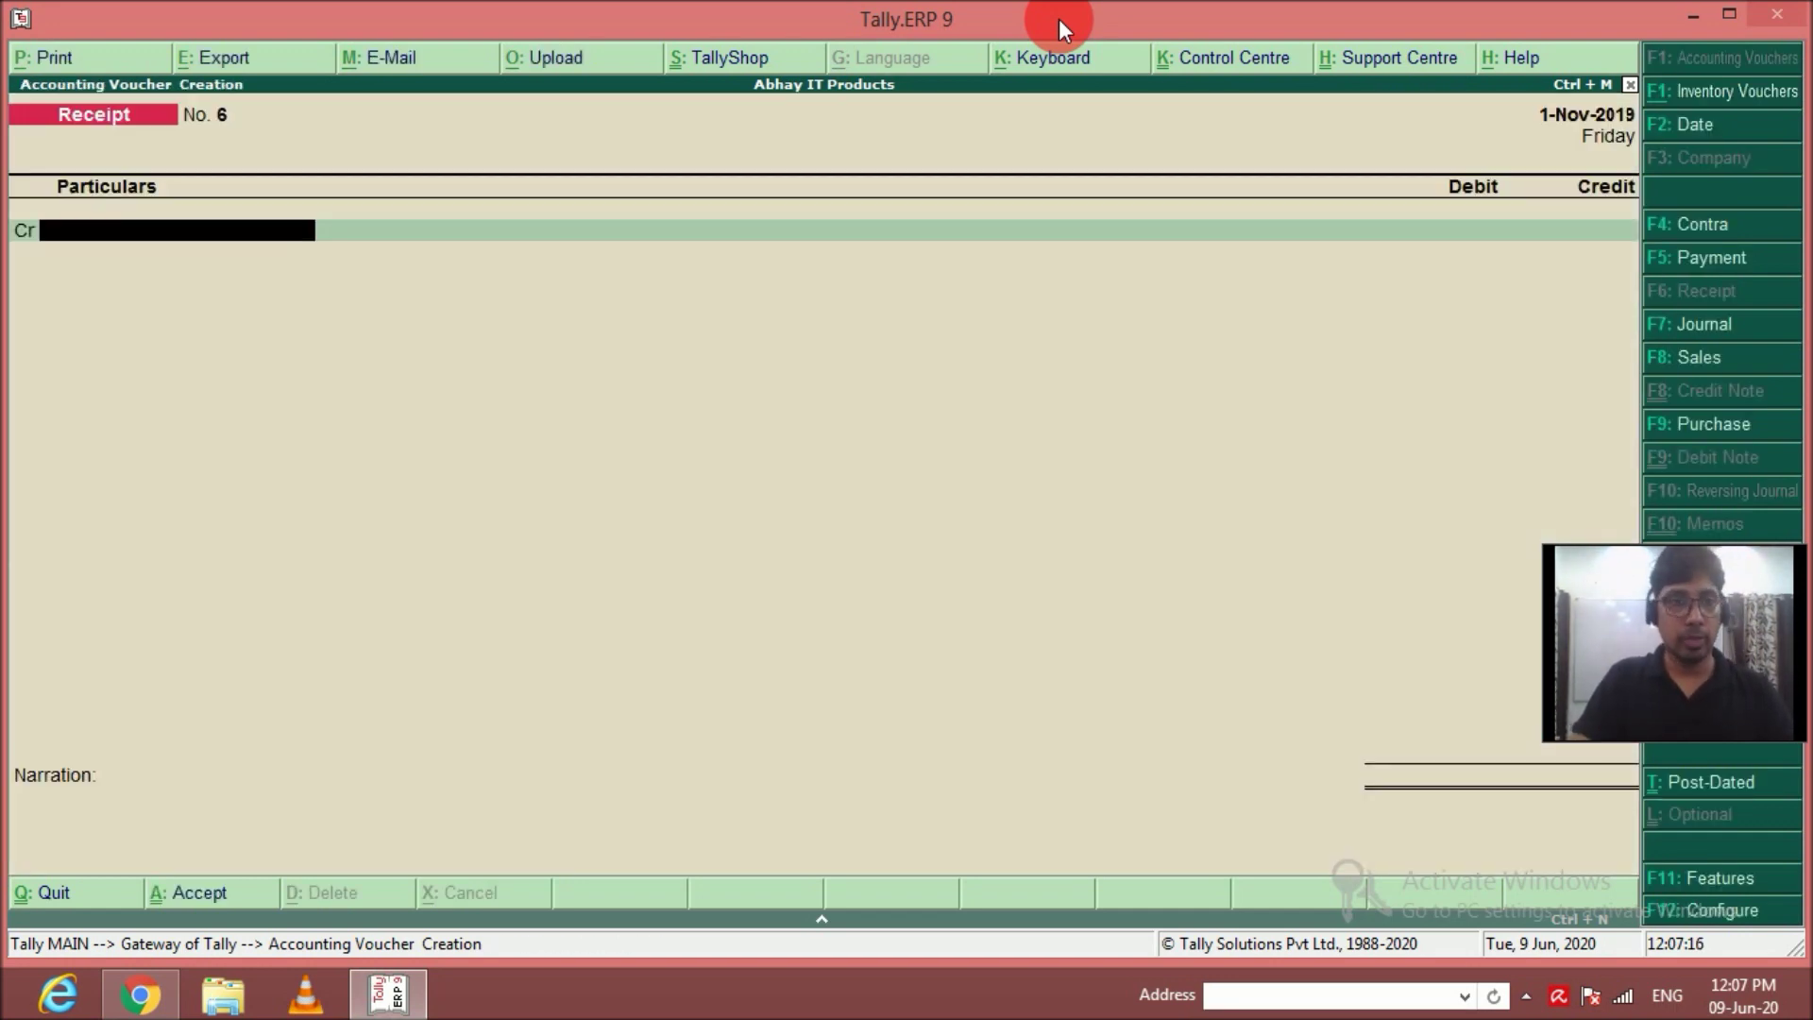
type("S")
key("Down")
key("Down")
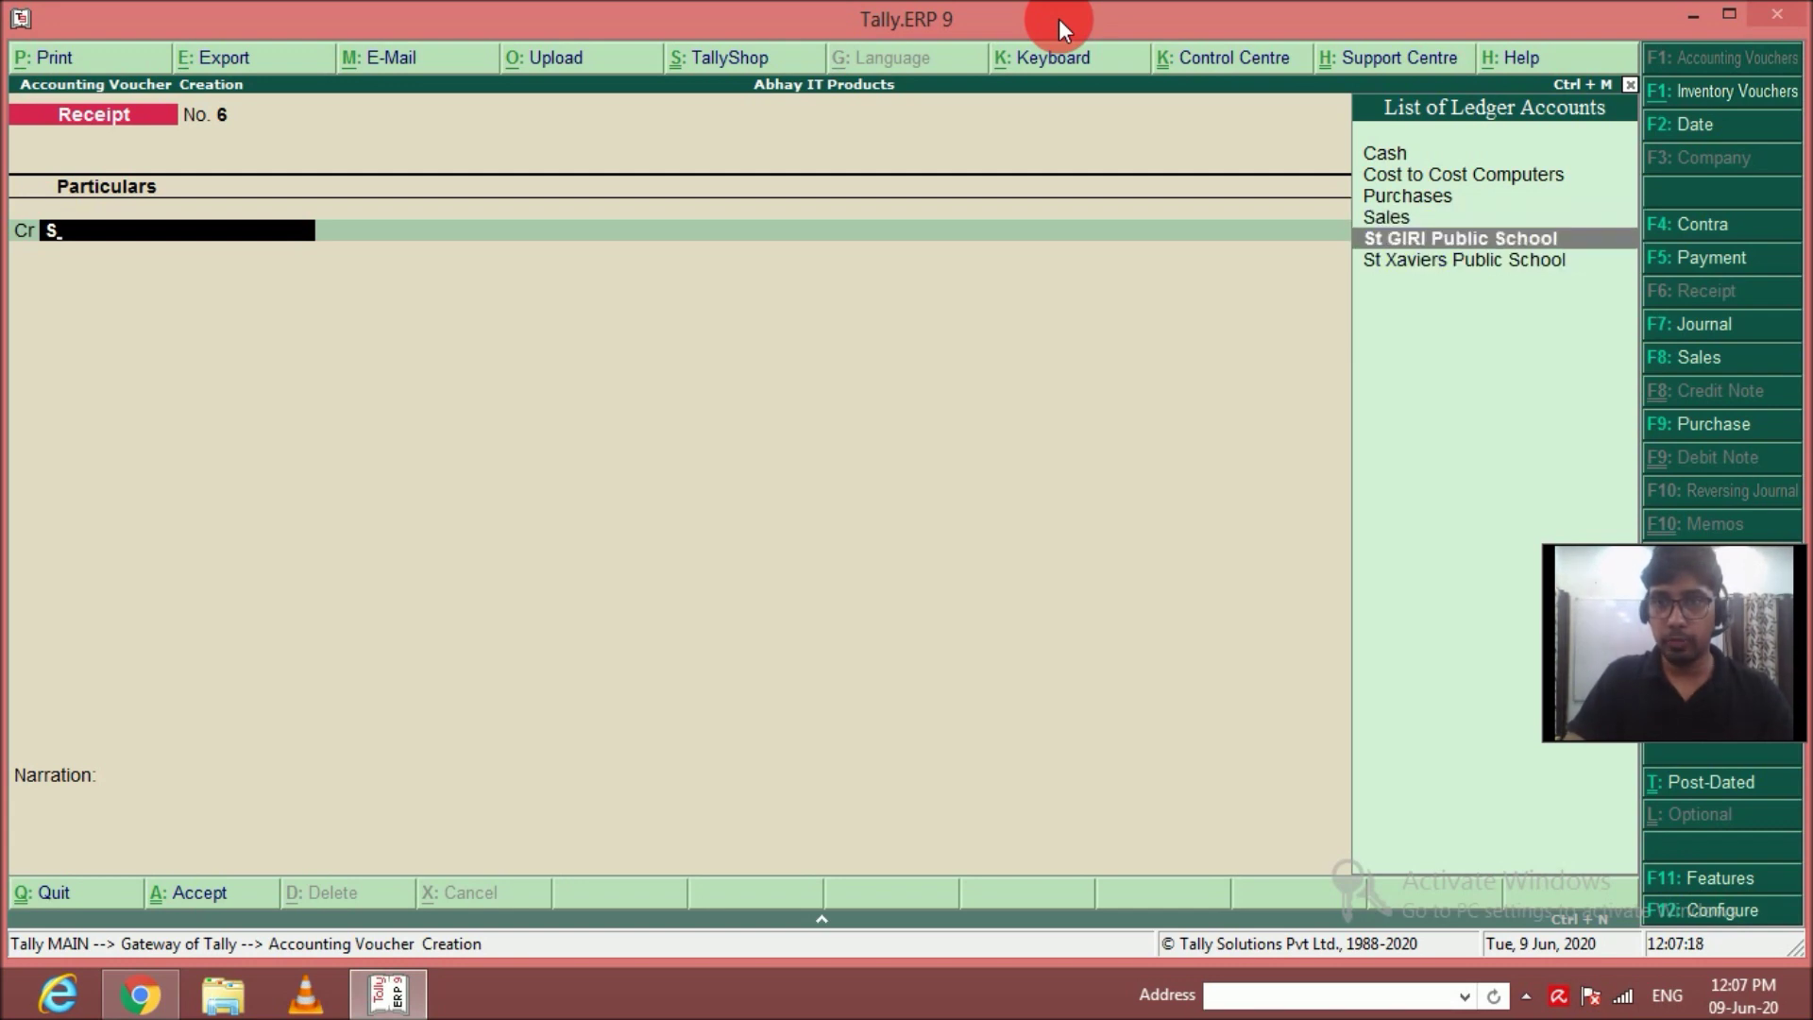
key("Return")
Credit St GIRI Public School with 1,44,000 and allocate it as Agst Ref to bill 2.
type("144000")
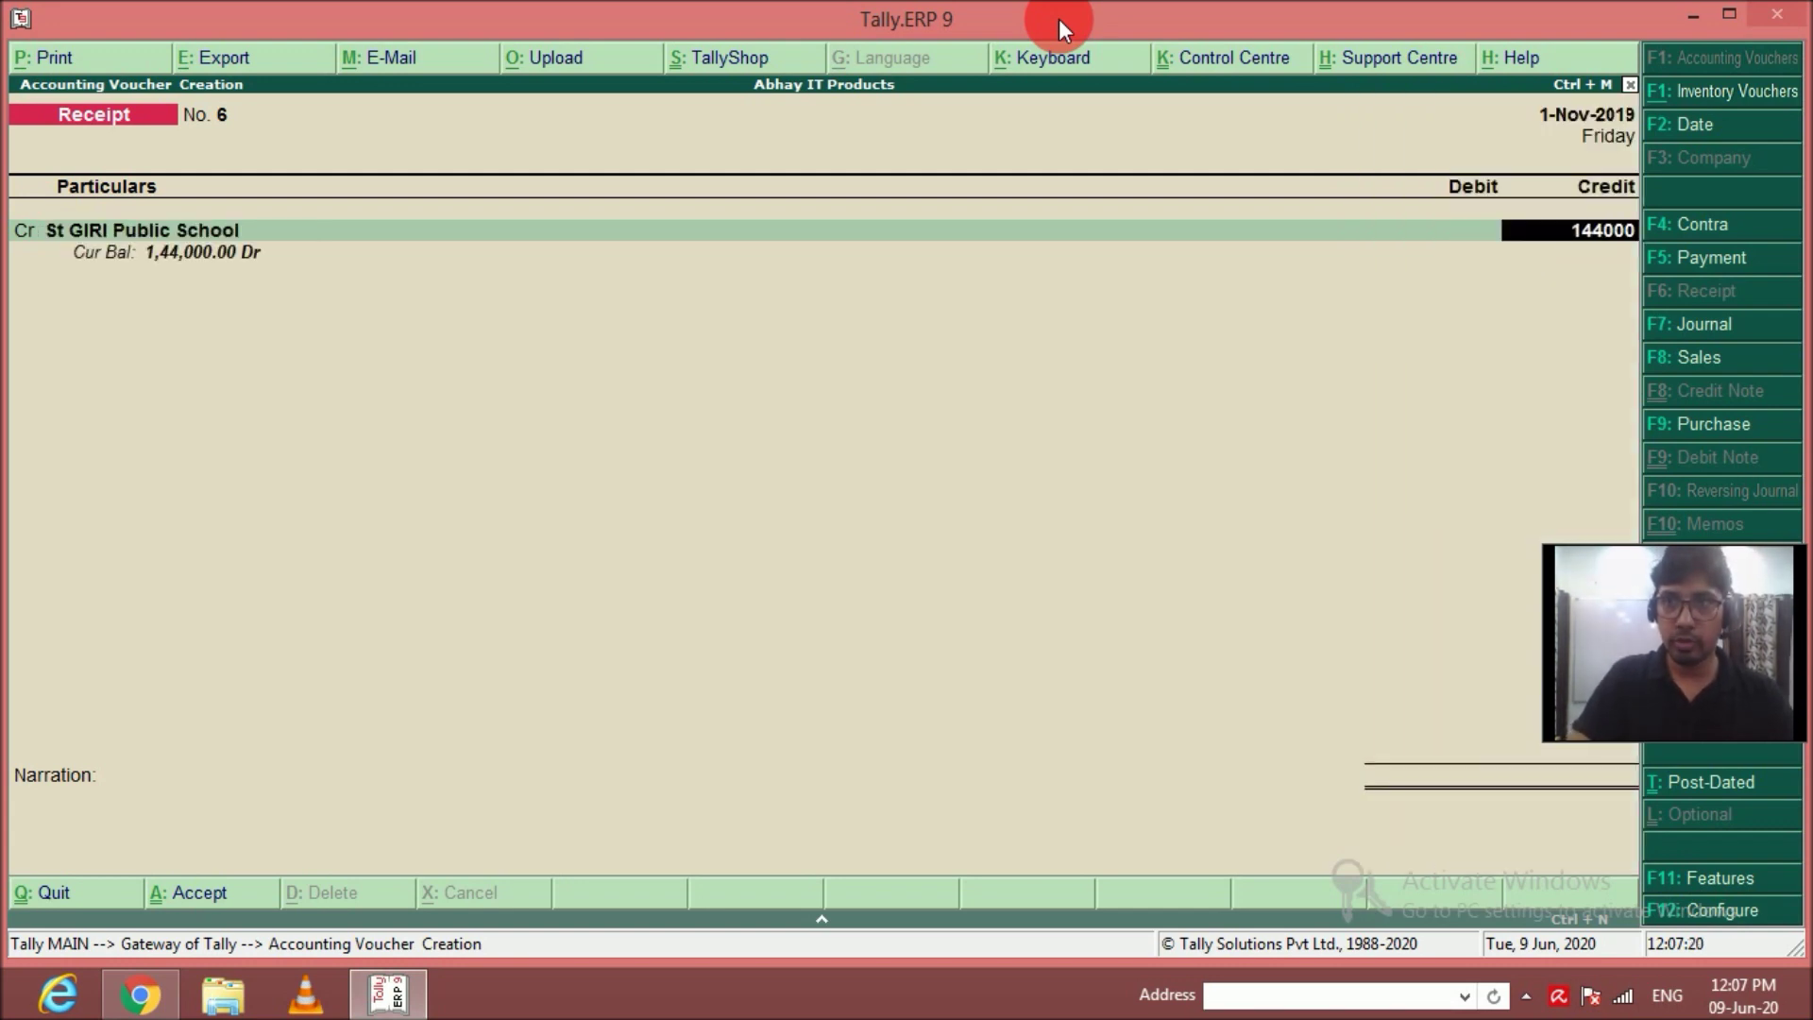
key("Return")
key("Return")
key("Return")
key("Return")
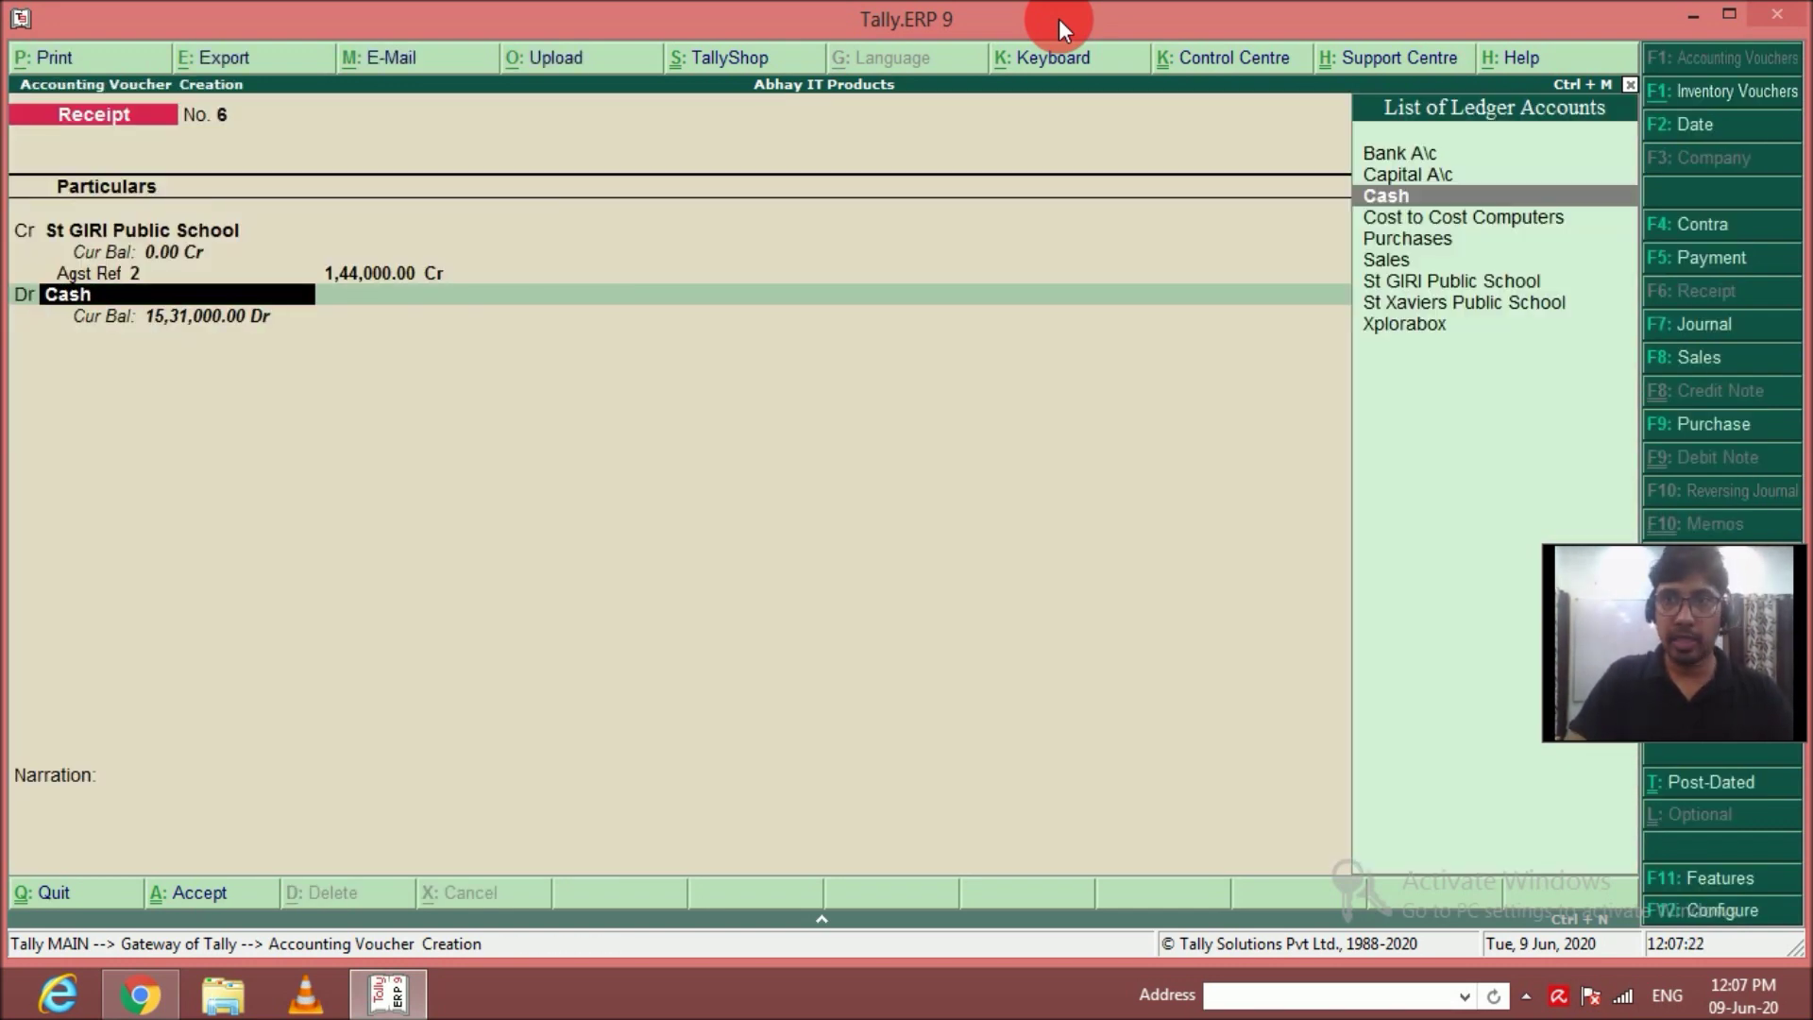
Debit Bank A\c with 1,44,000 and accept its bank allocation.
key("Up")
key("Up")
key("Return")
key("Return")
key("Return")
key("Return")
key("Return")
key("Return")
Set the narration to "For balance amt recvd" and save the St GIRI Public School receipt voucher.
type("For 20% amt recved")
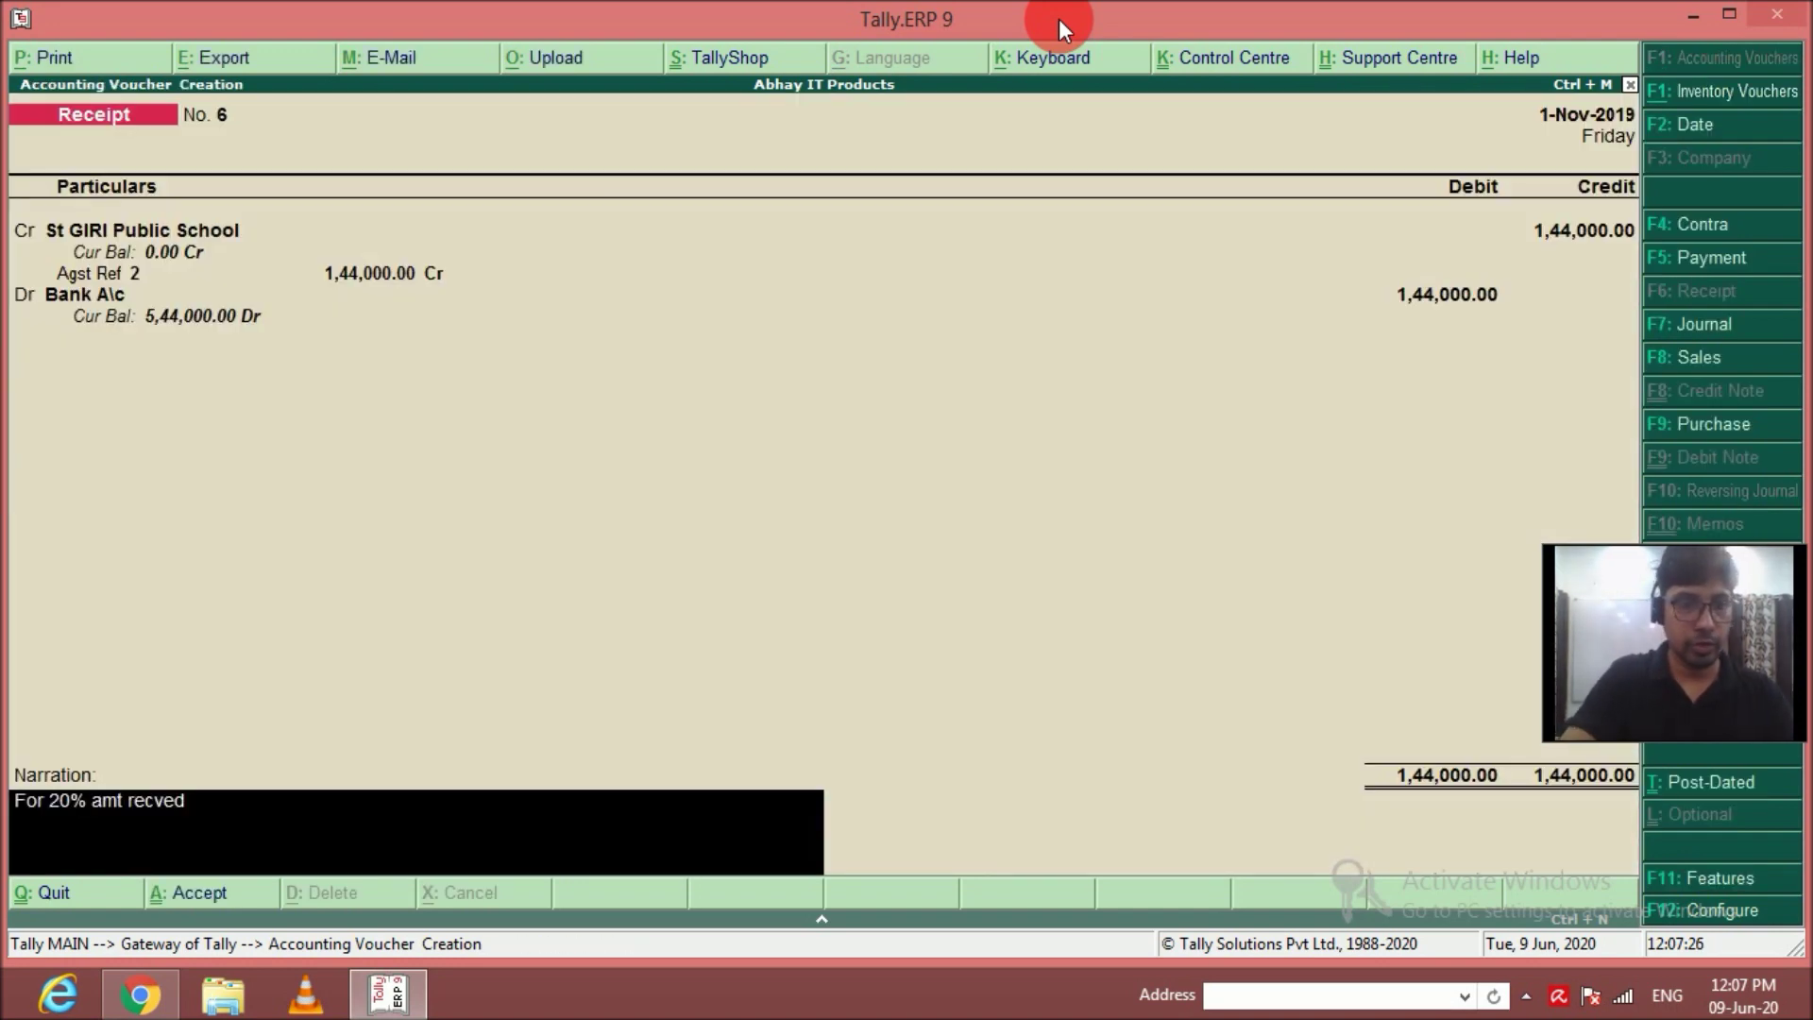
key("BackSpace")
key("BackSpace")
key("BackSpace")
key("BackSpace")
key("BackSpace")
key("BackSpace")
key("BackSpace")
key("BackSpace")
key("BackSpace")
key("BackSpace")
key("BackSpace")
key("BackSpace")
key("BackSpace")
key("BackSpace")
key("BackSpace")
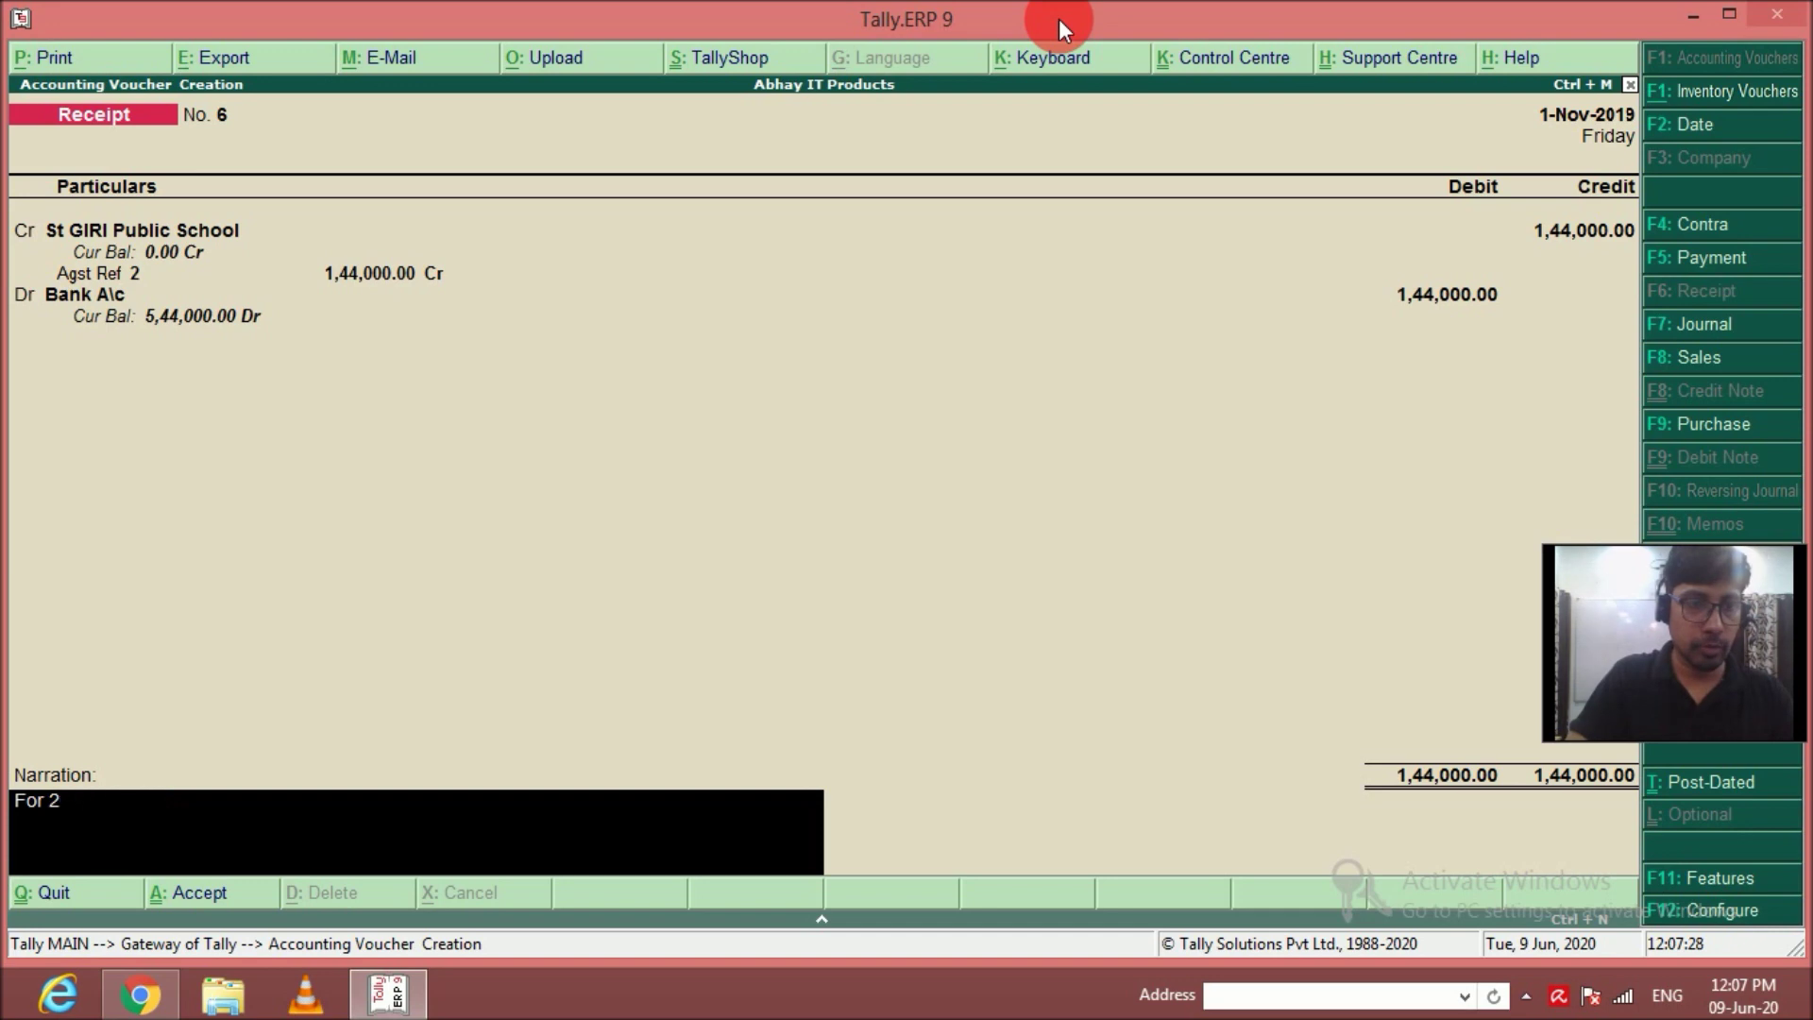
type("balance")
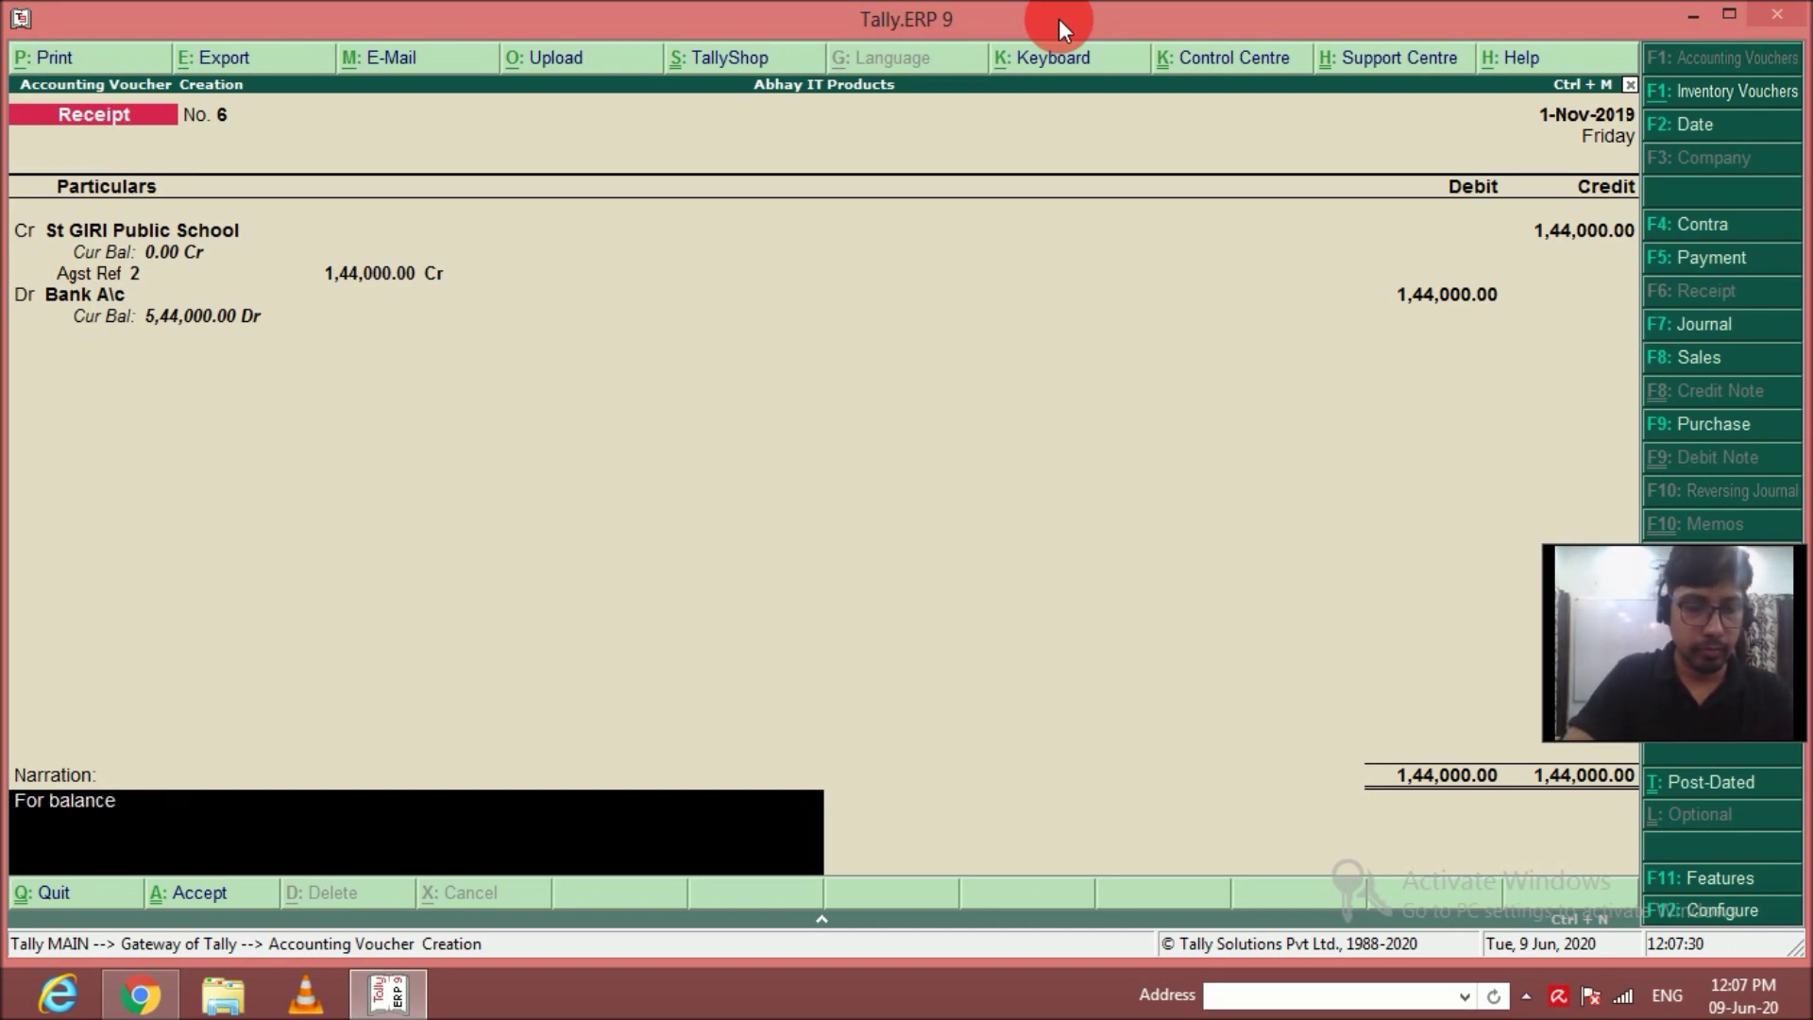
type(" amt recvd")
key("Return")
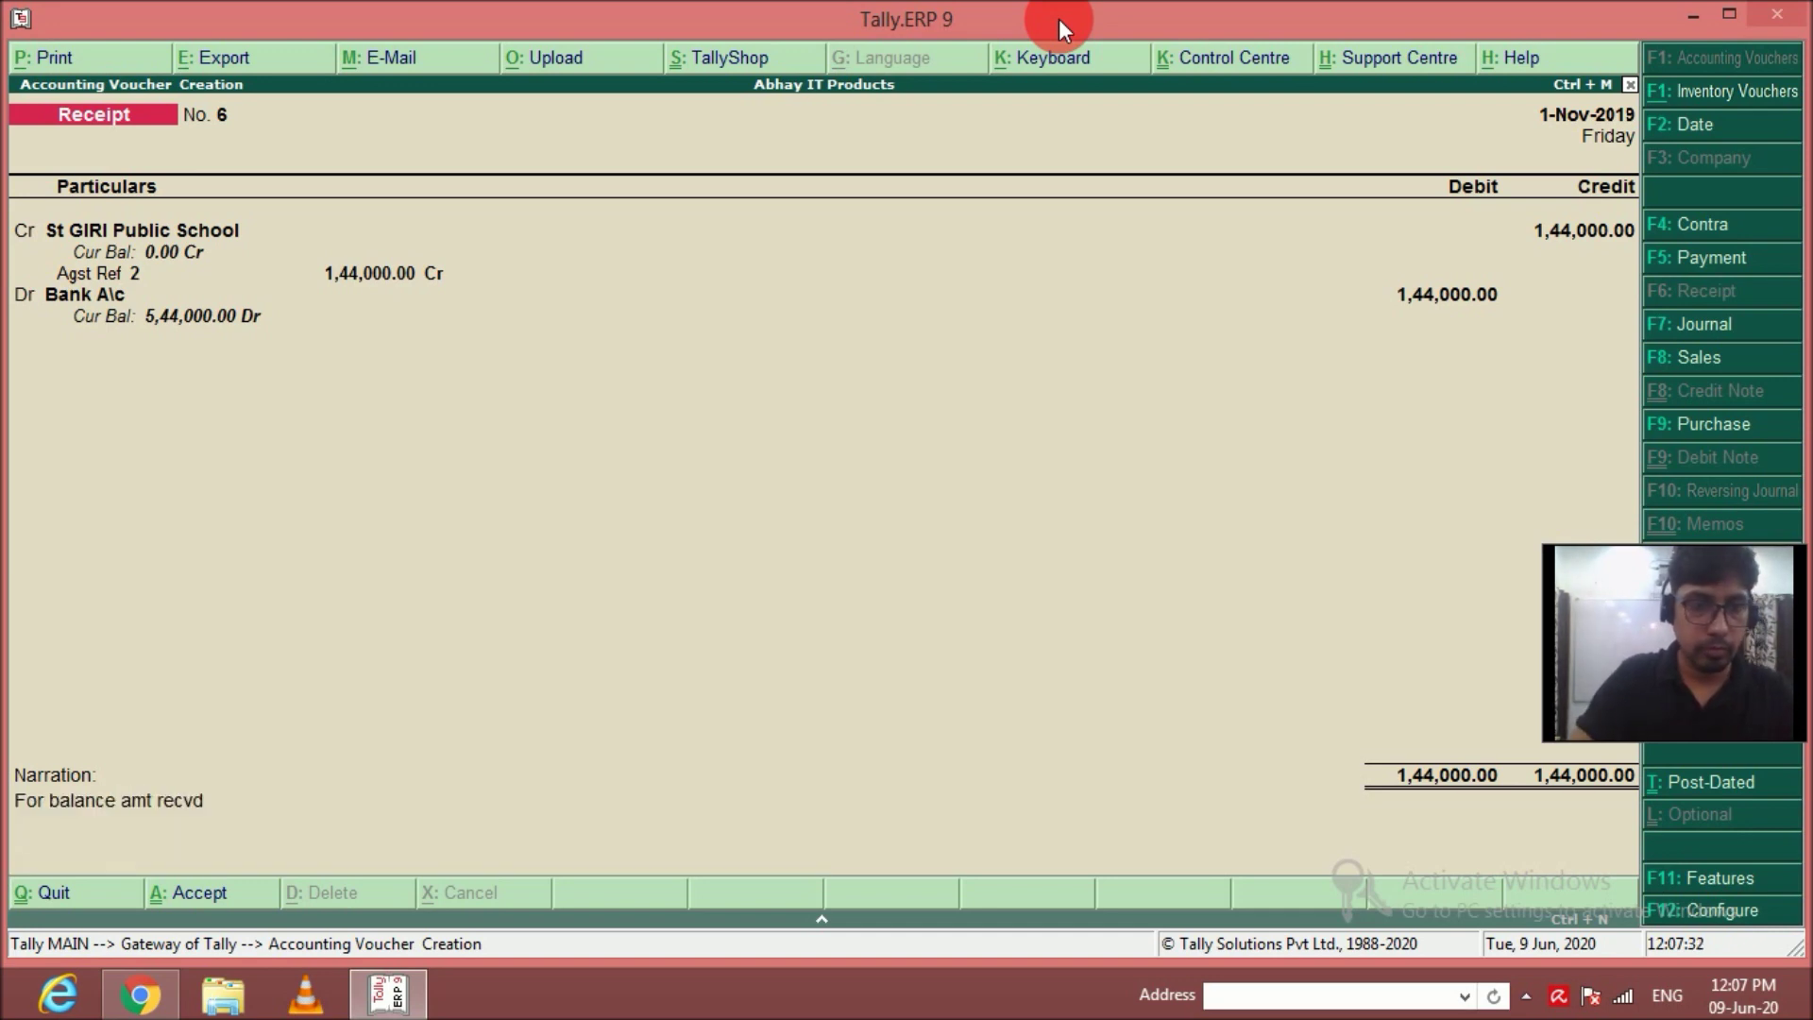
key("y")
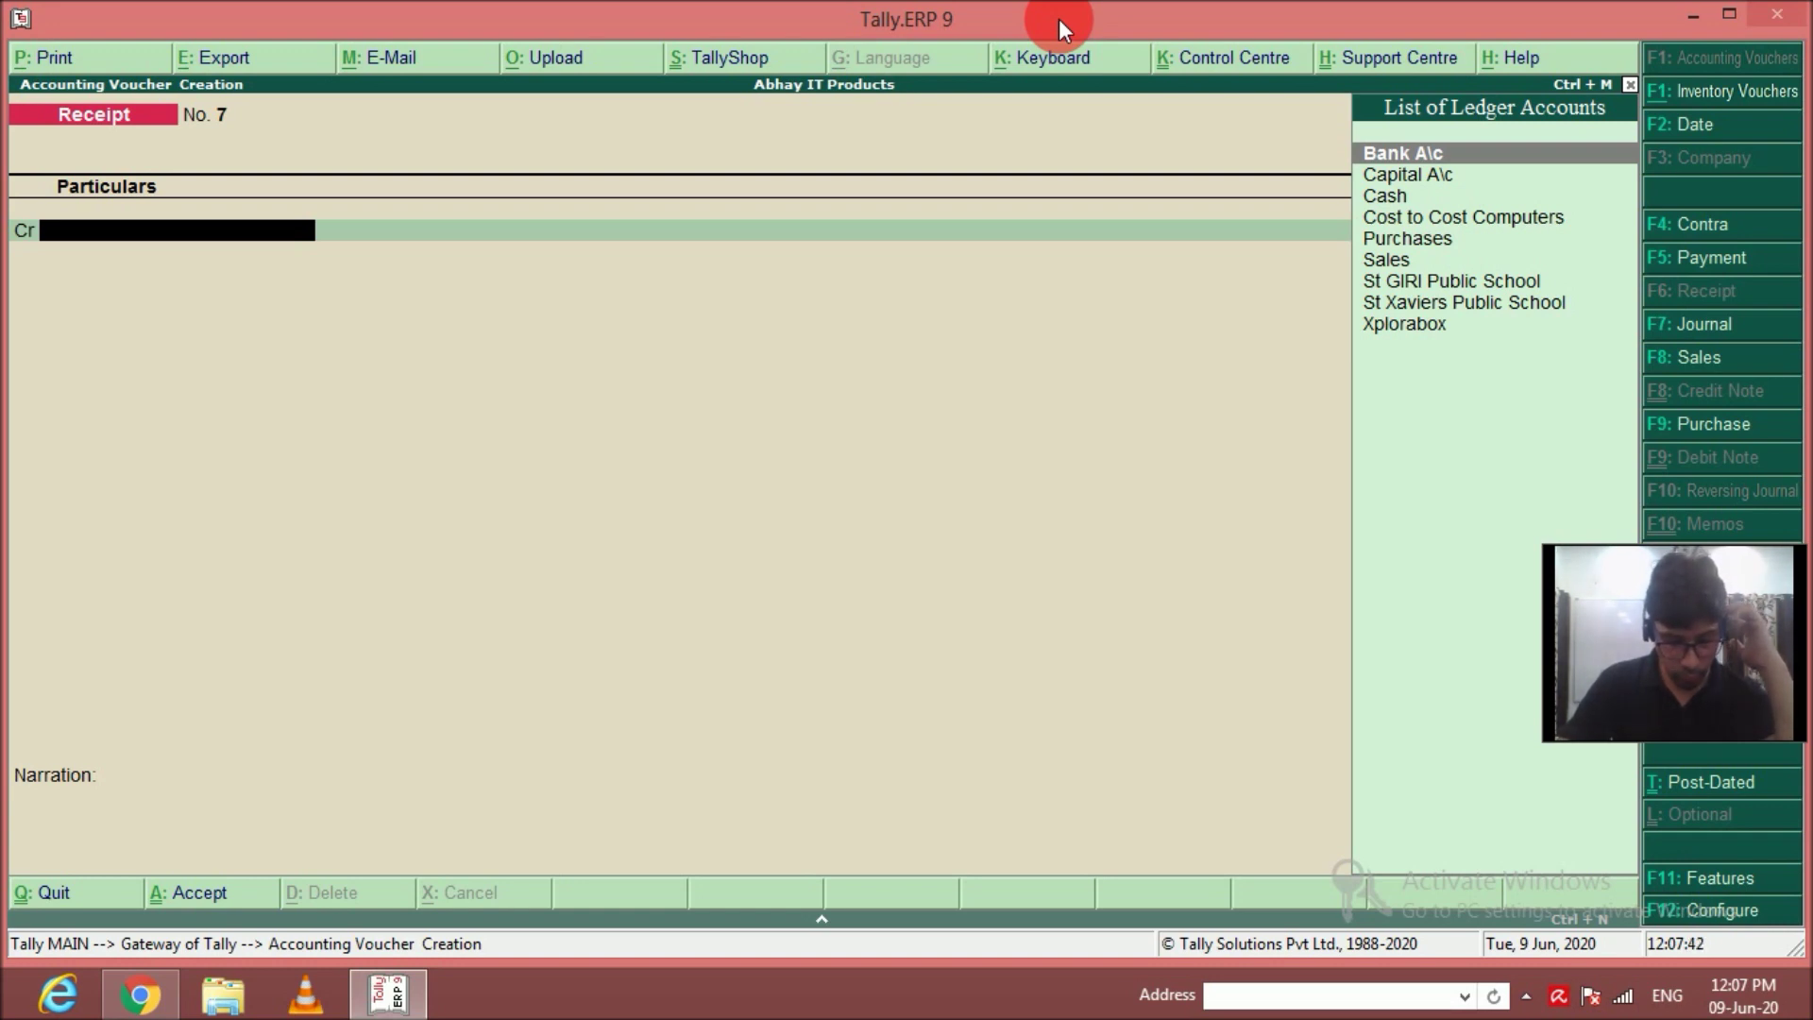
Date the new receipt voucher 2-Aug-2019 and choose Xplorabox as the account to credit.
key("F2")
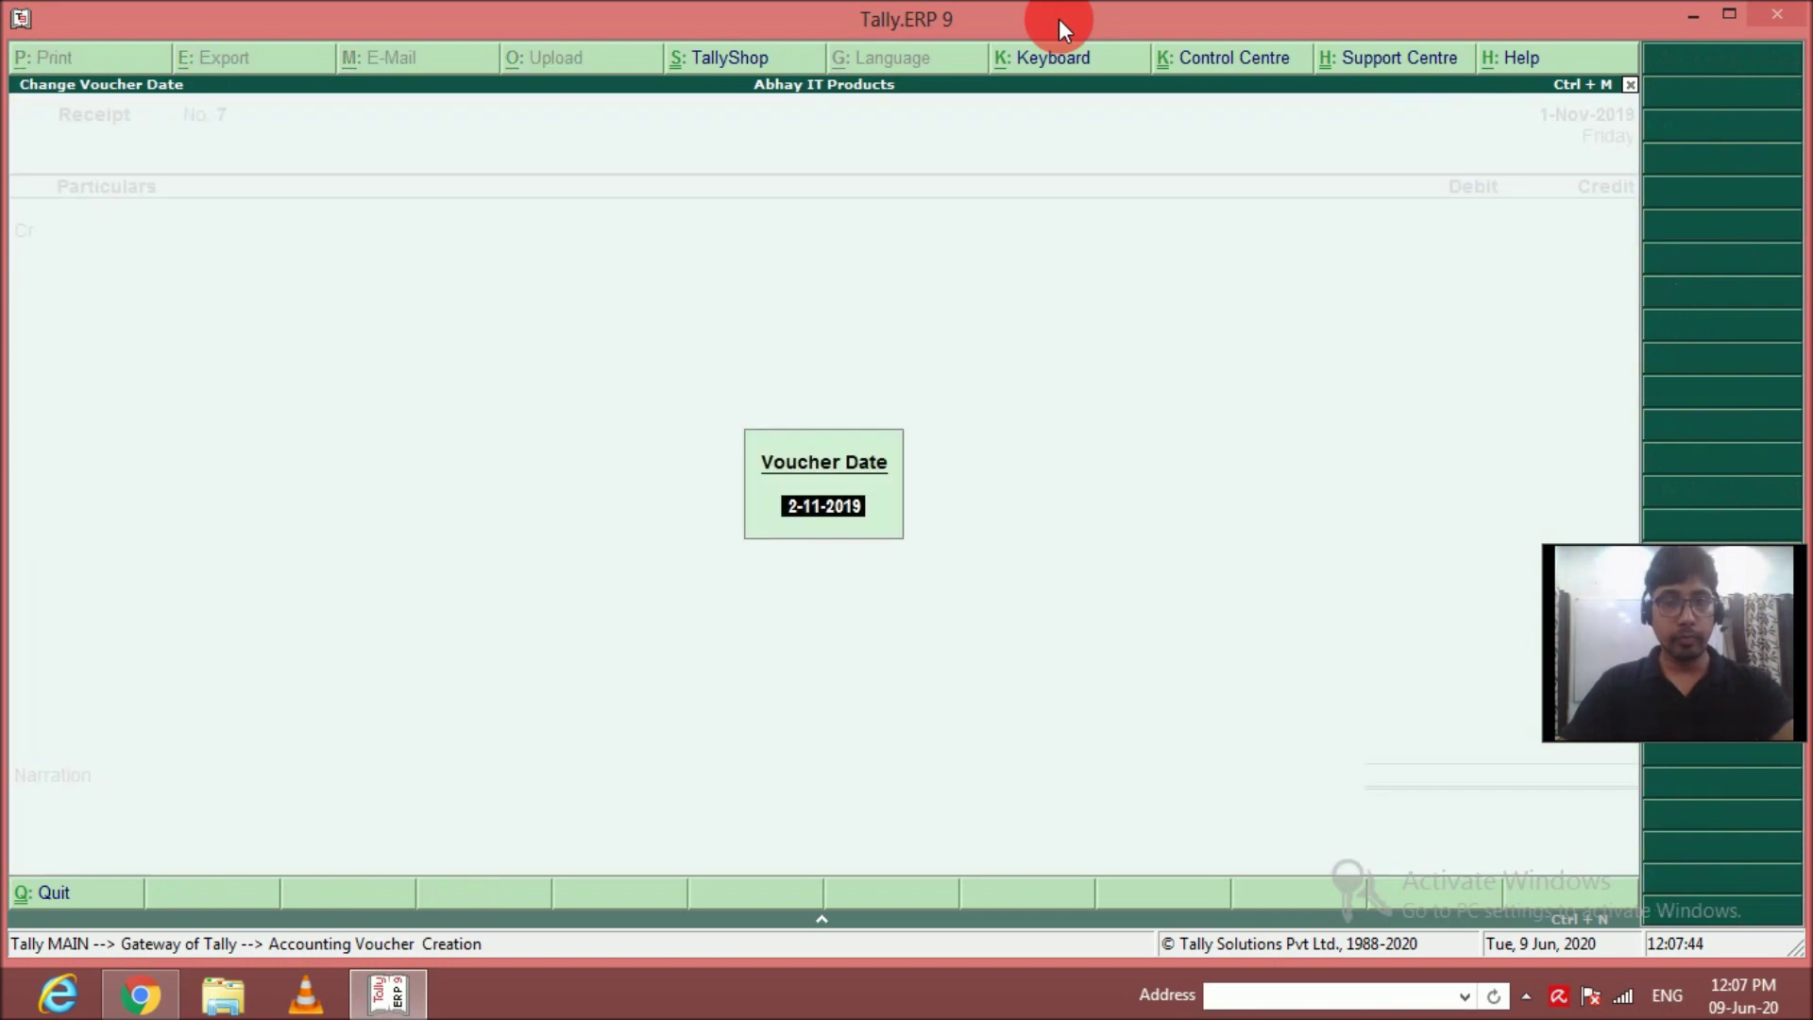
type("2.8")
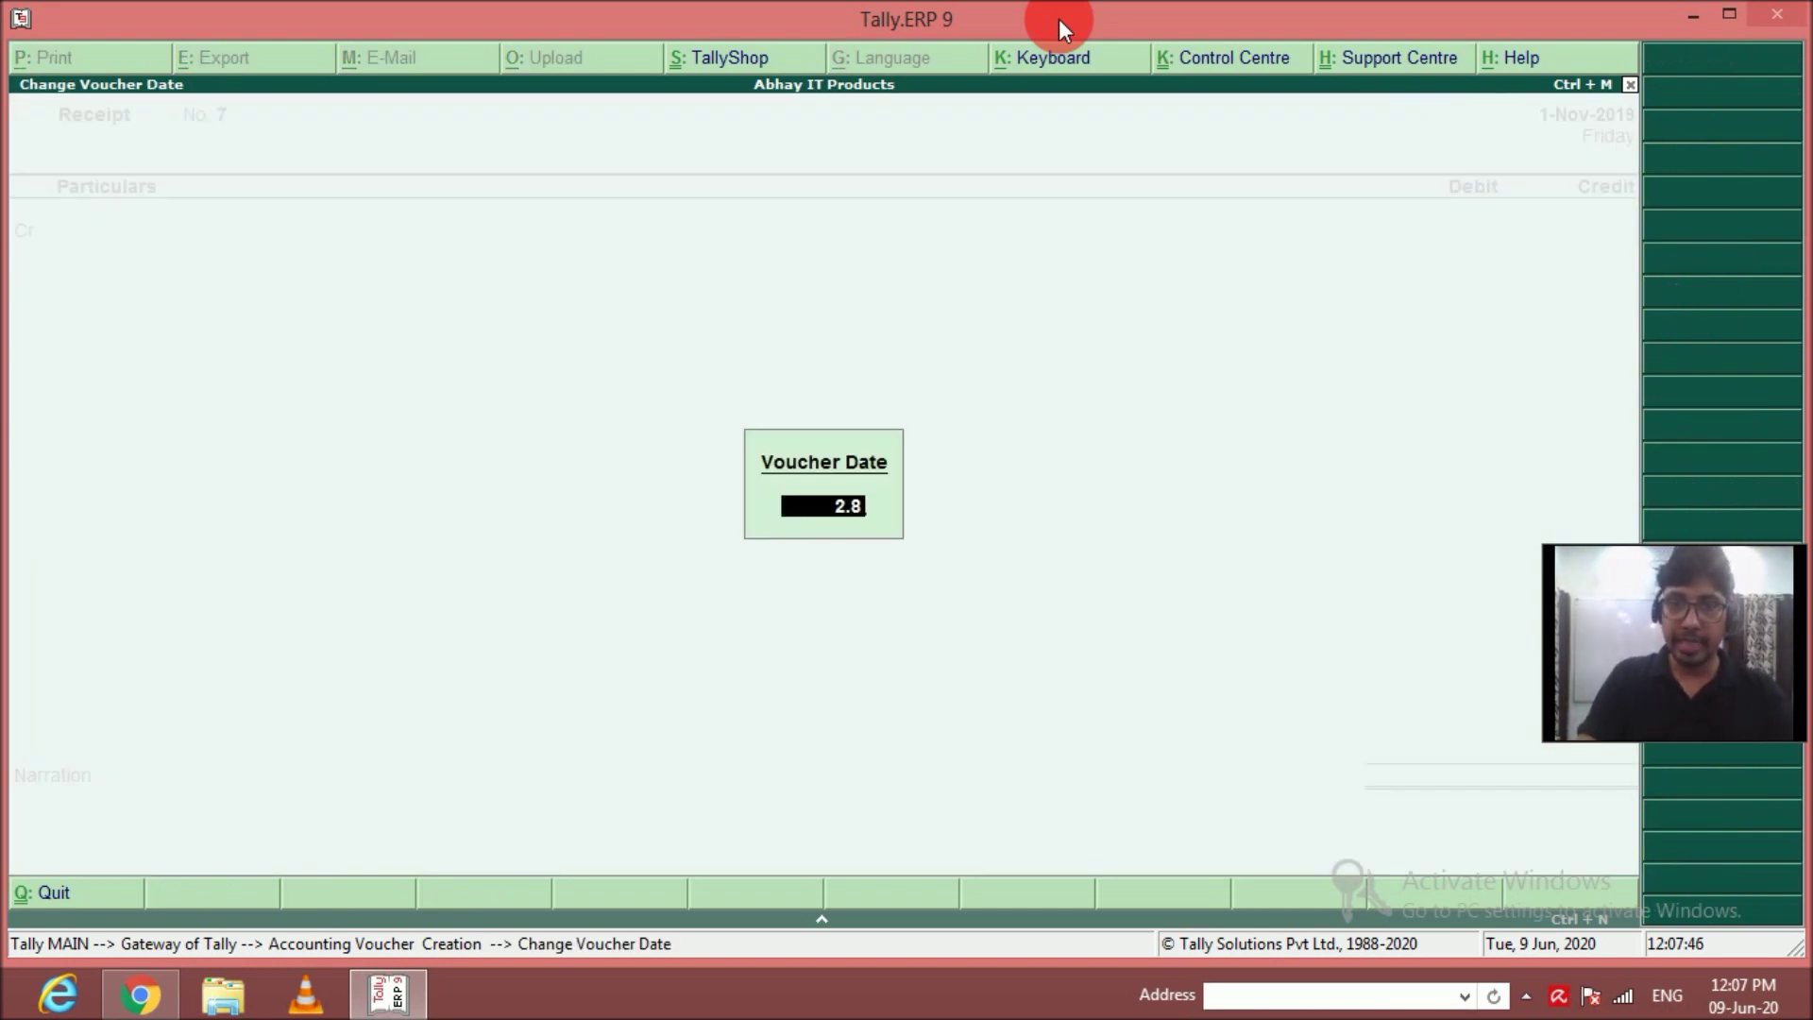
key("Return")
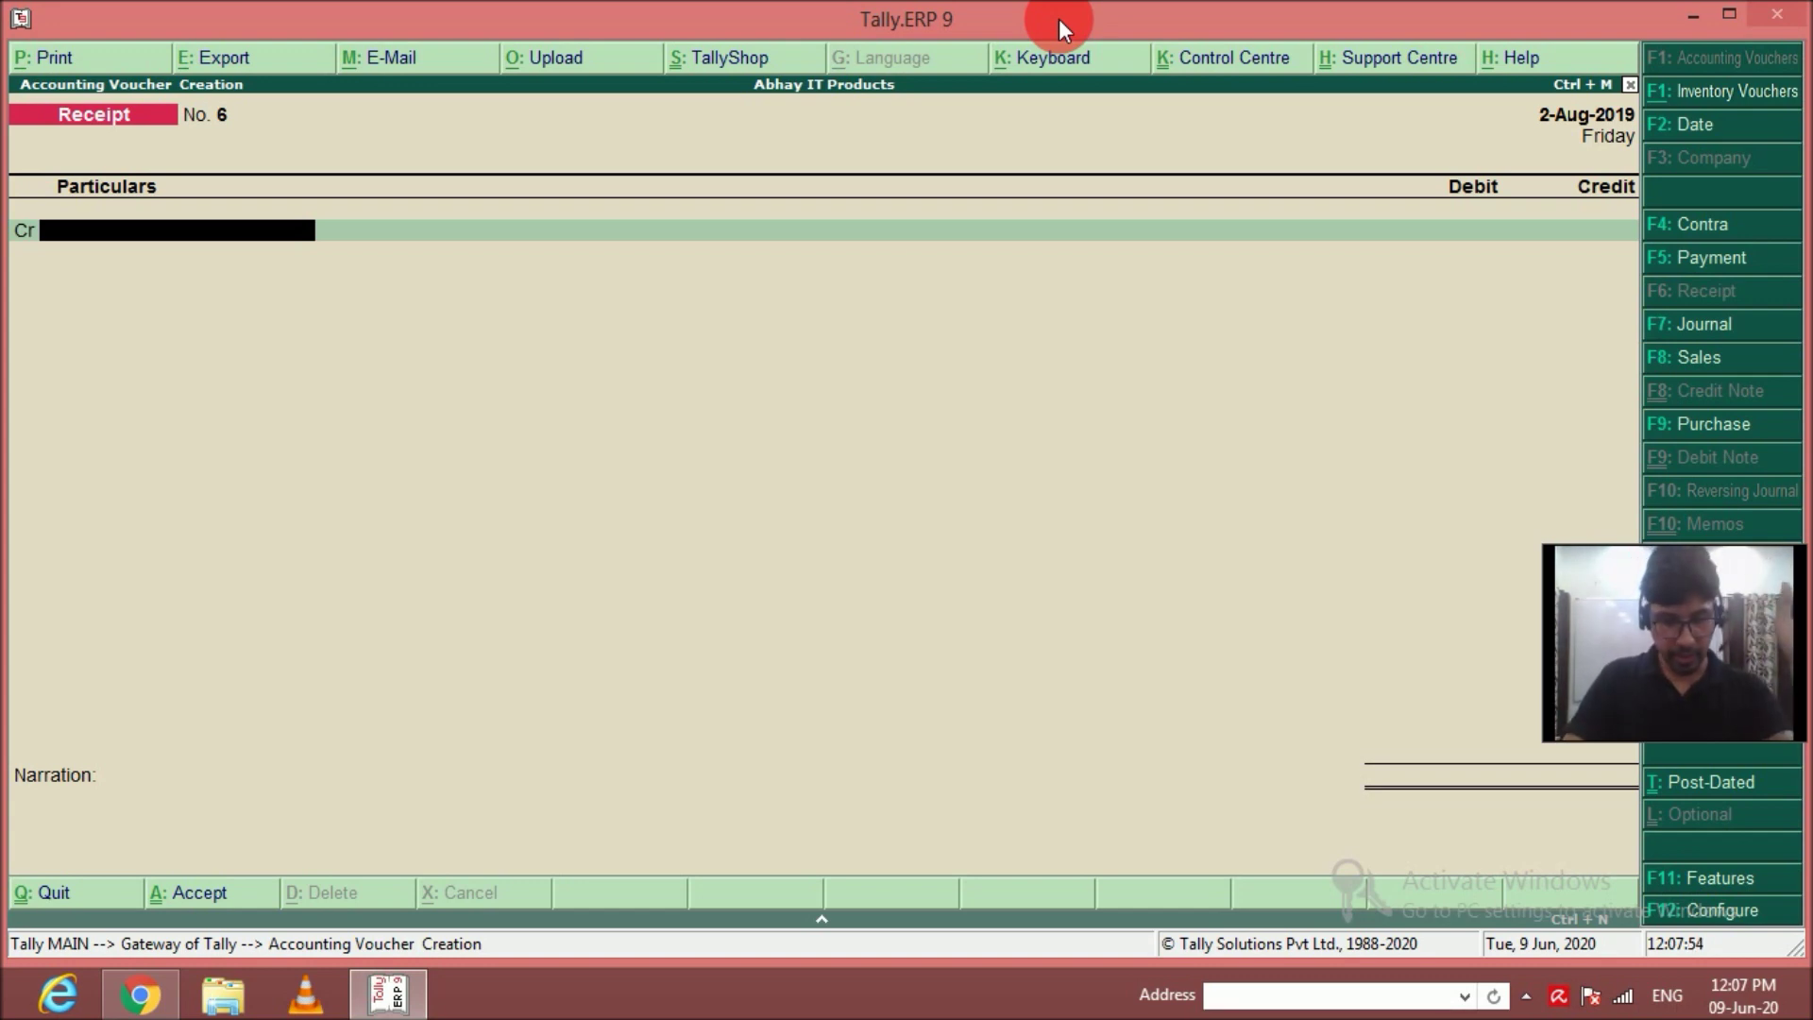
type("x")
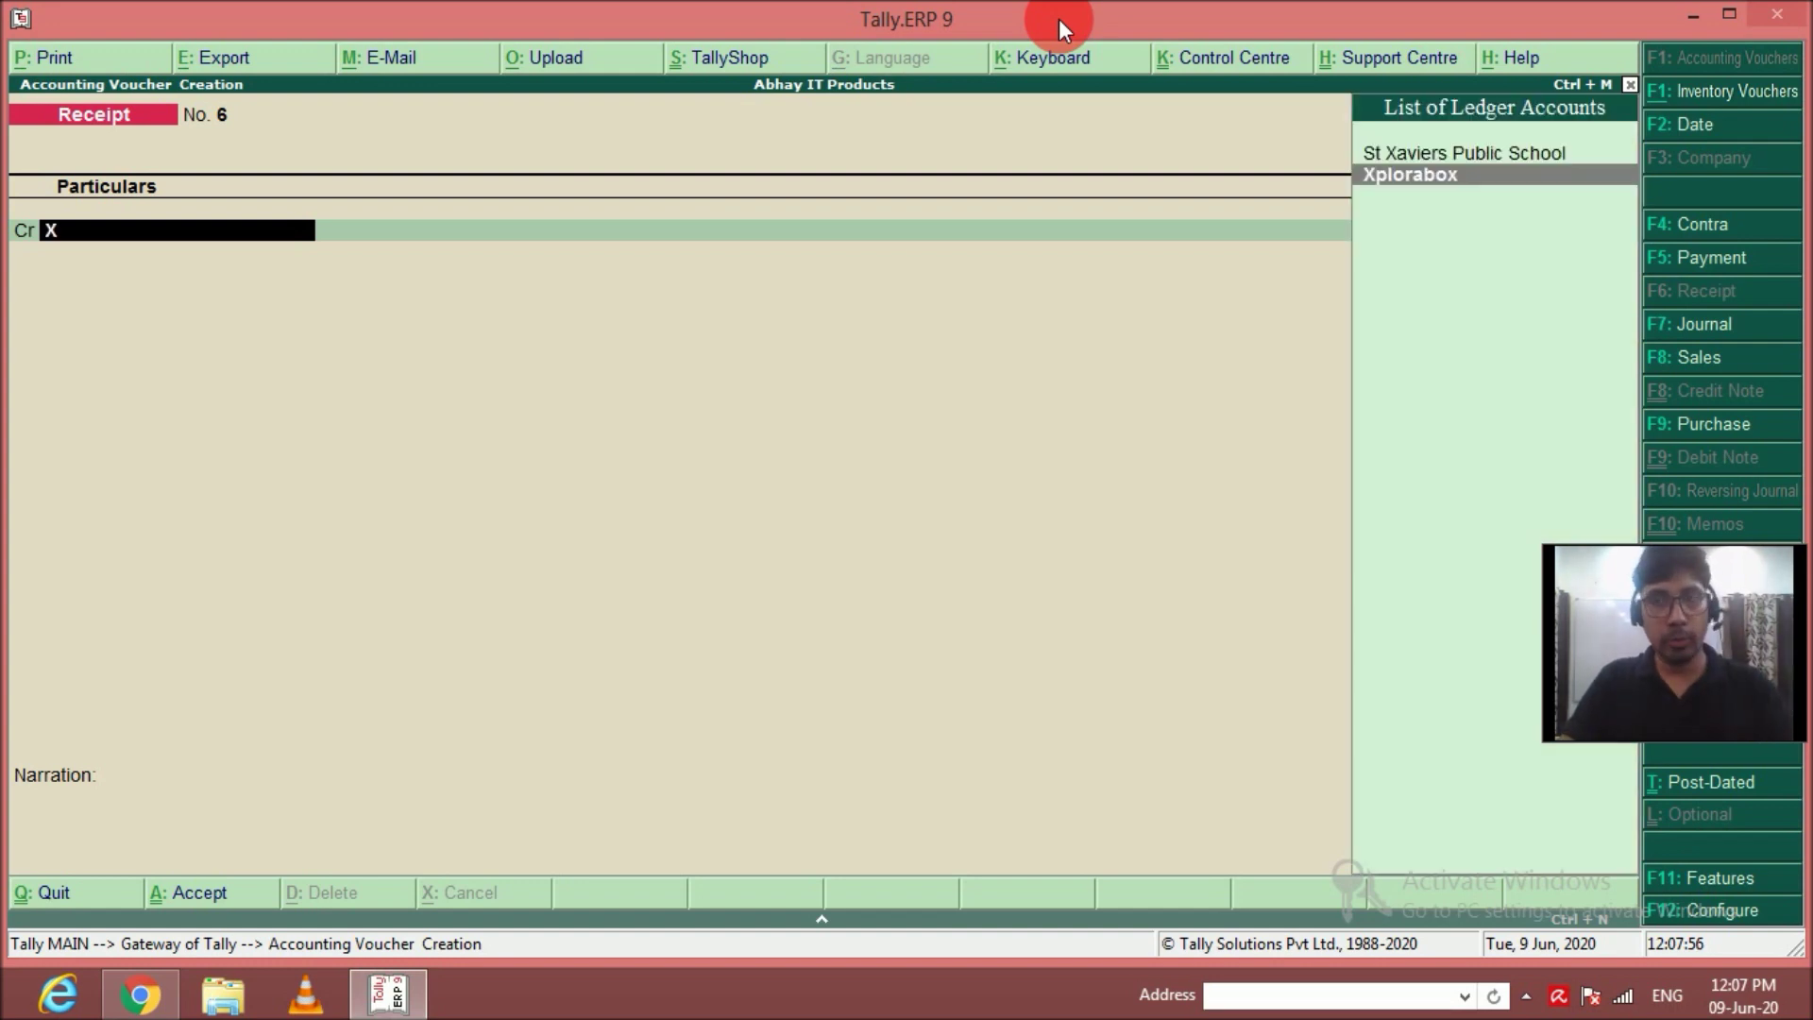
key("Return")
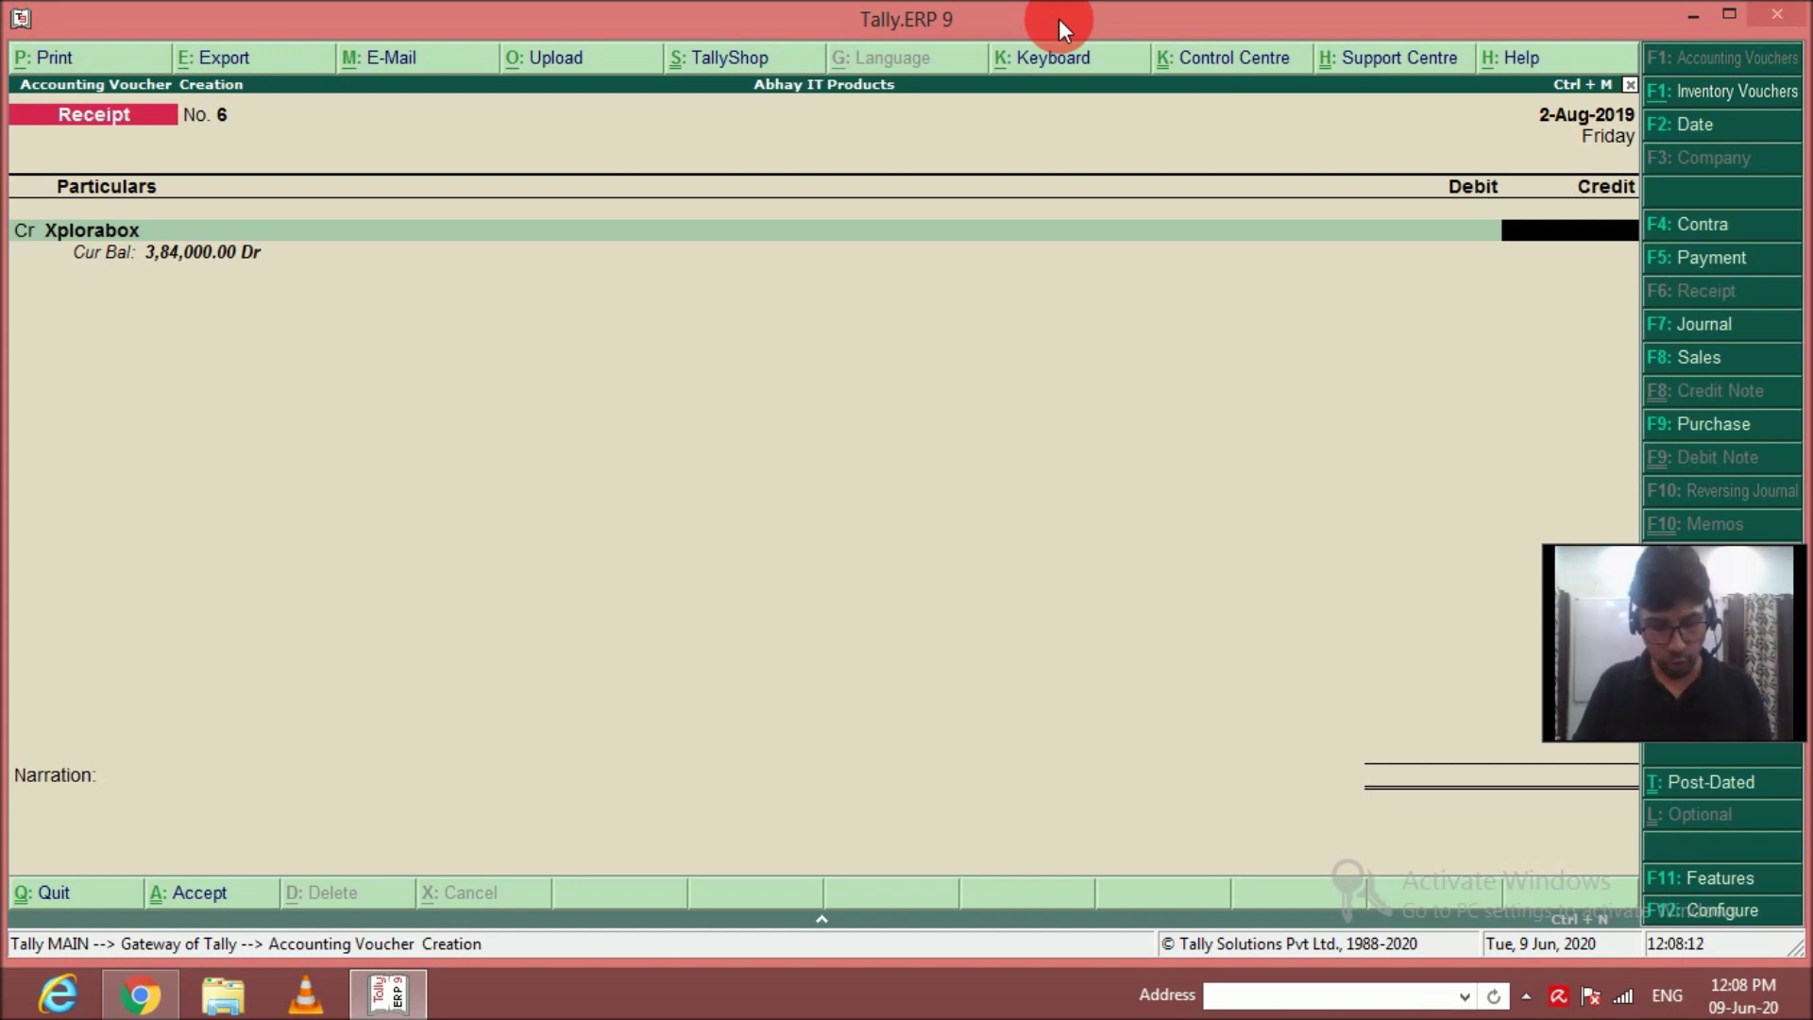
Credit Xplorabox with 3,84,000 and allocate it as Agst Ref to bill 4.
type("384000")
key("Return")
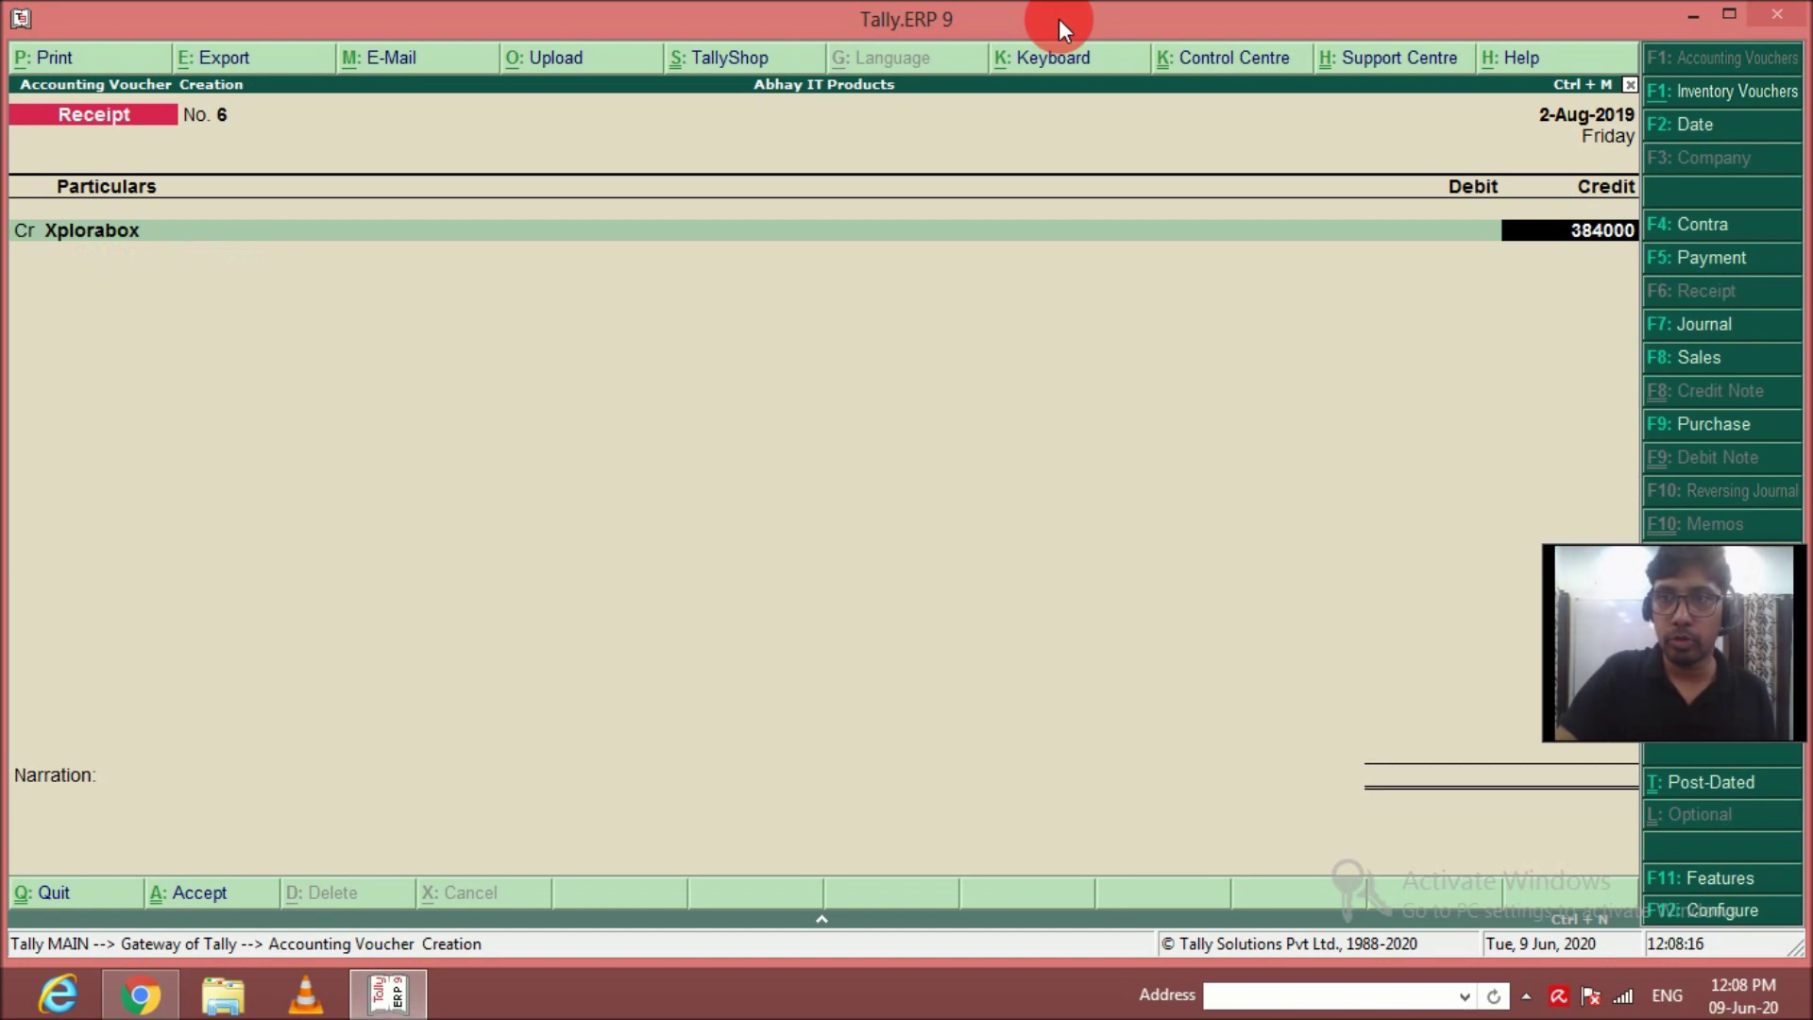
key("Return")
key("Return")
key("Return")
key("Return")
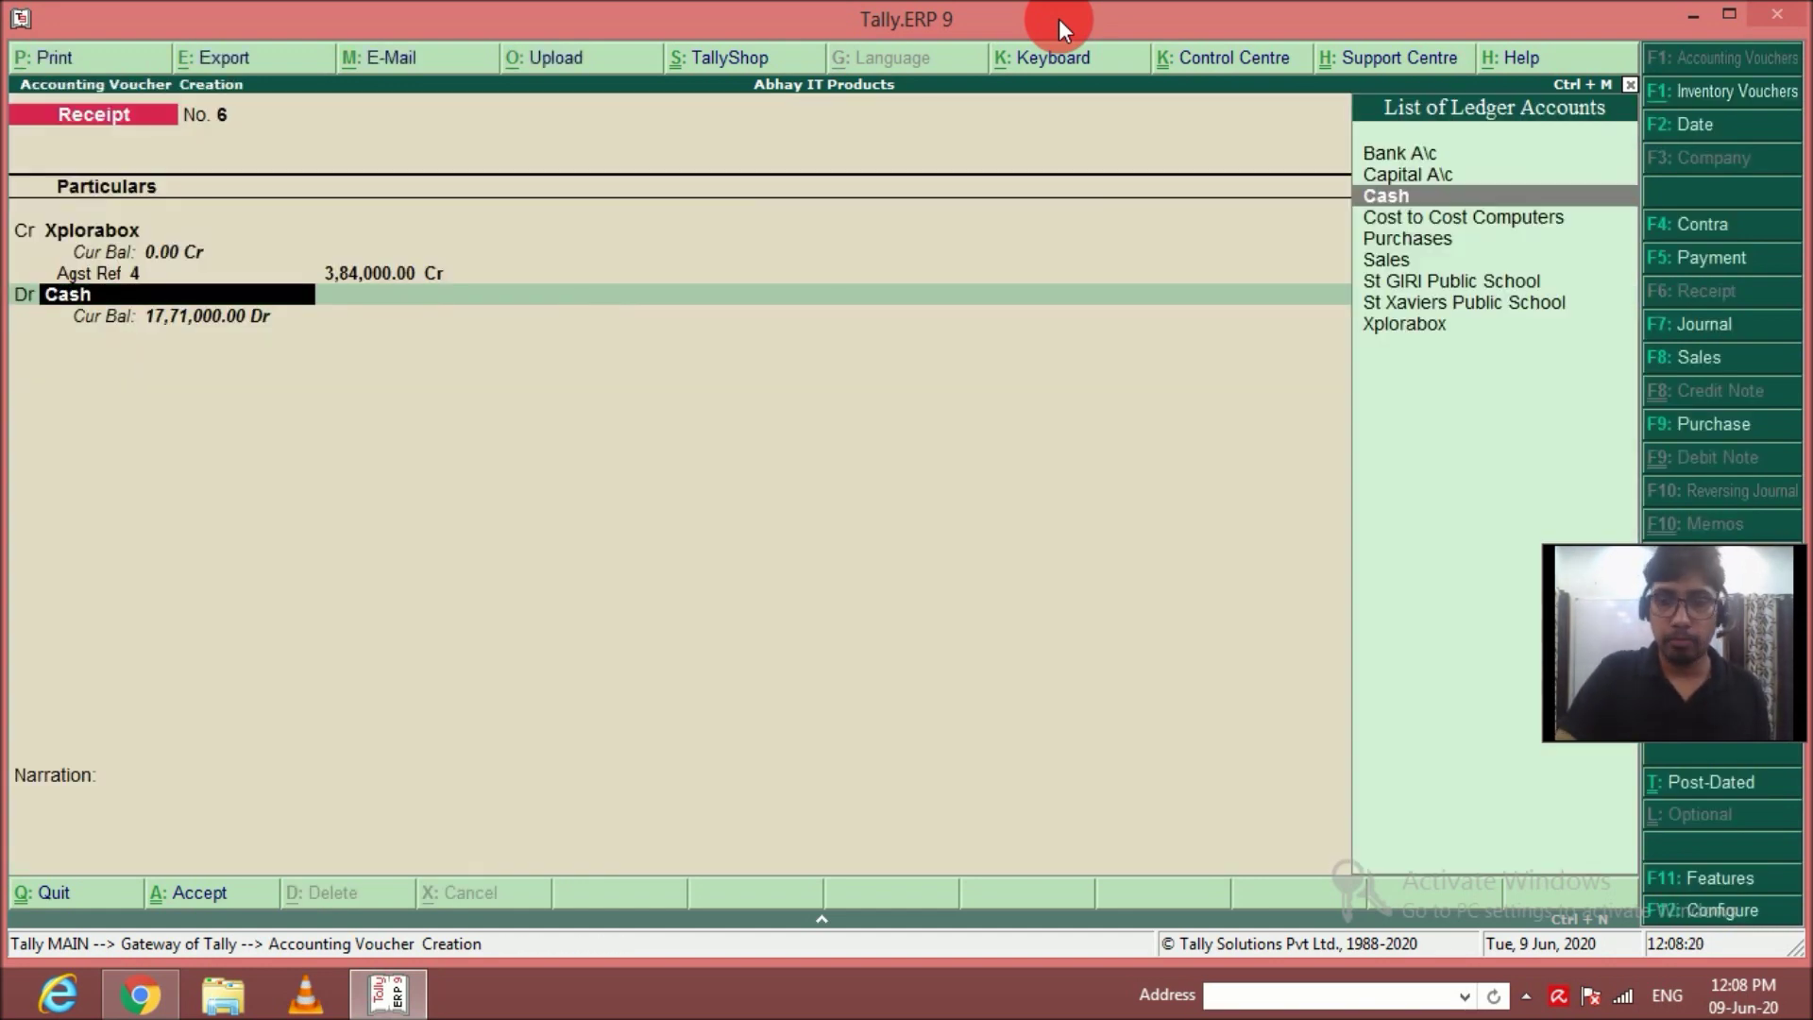
Debit Bank A\c with 3,84,000 as Cheque/DD and leave the instrument details blank.
key("Up")
key("Up")
key("Return")
key("Return")
key("Return")
key("Return")
key("Return")
key("Return")
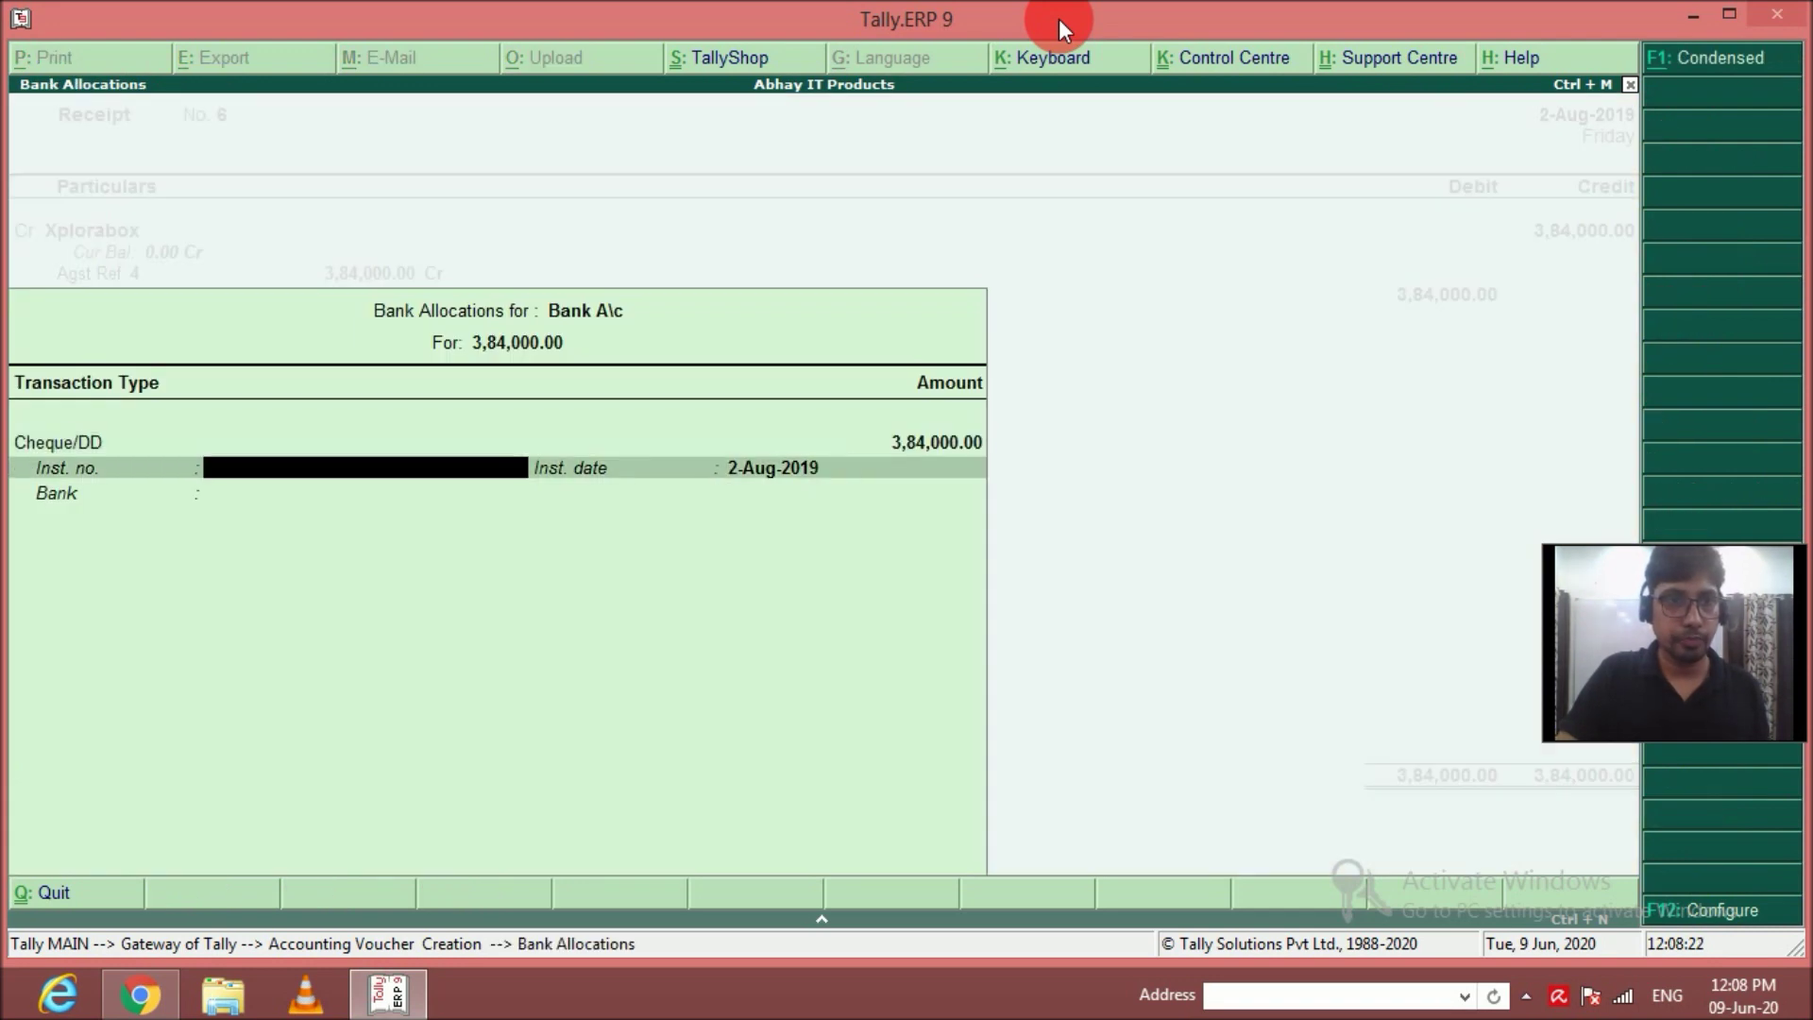
key("Escape")
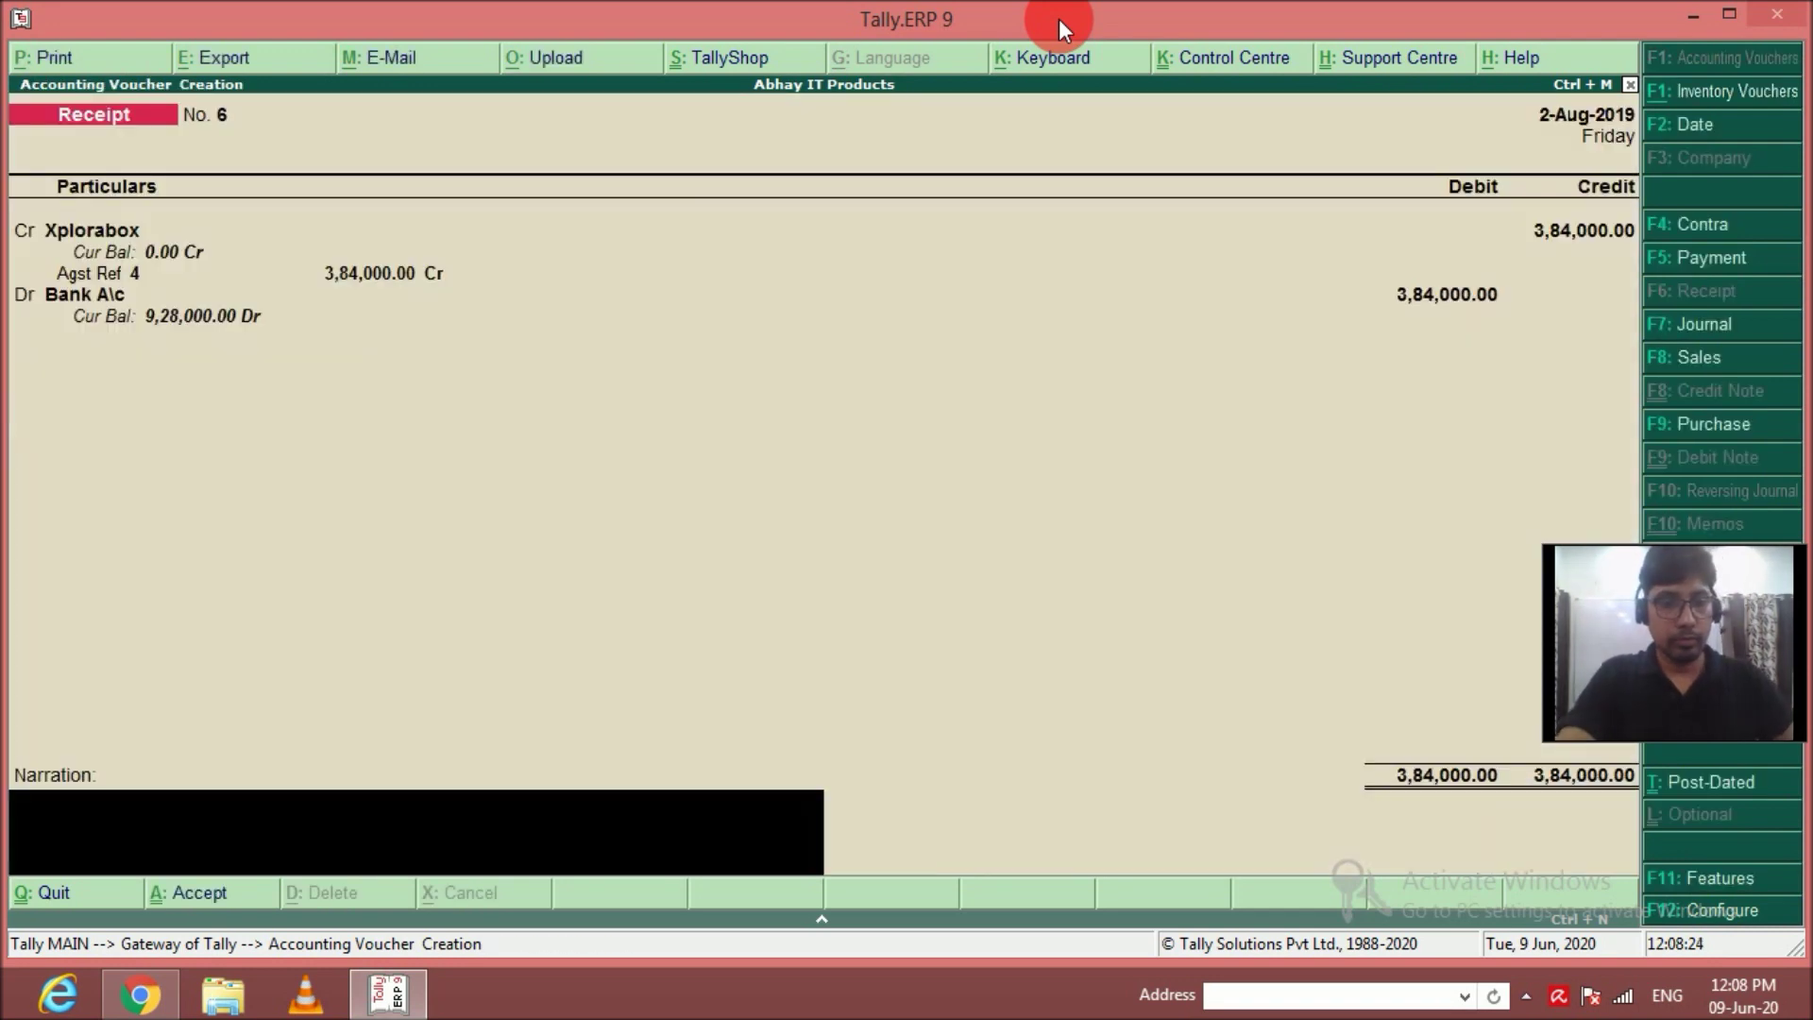
Enter the narration "For balance amt recvd" and save the Xplorabox receipt voucher.
type("For balance amt recvd")
key("Return")
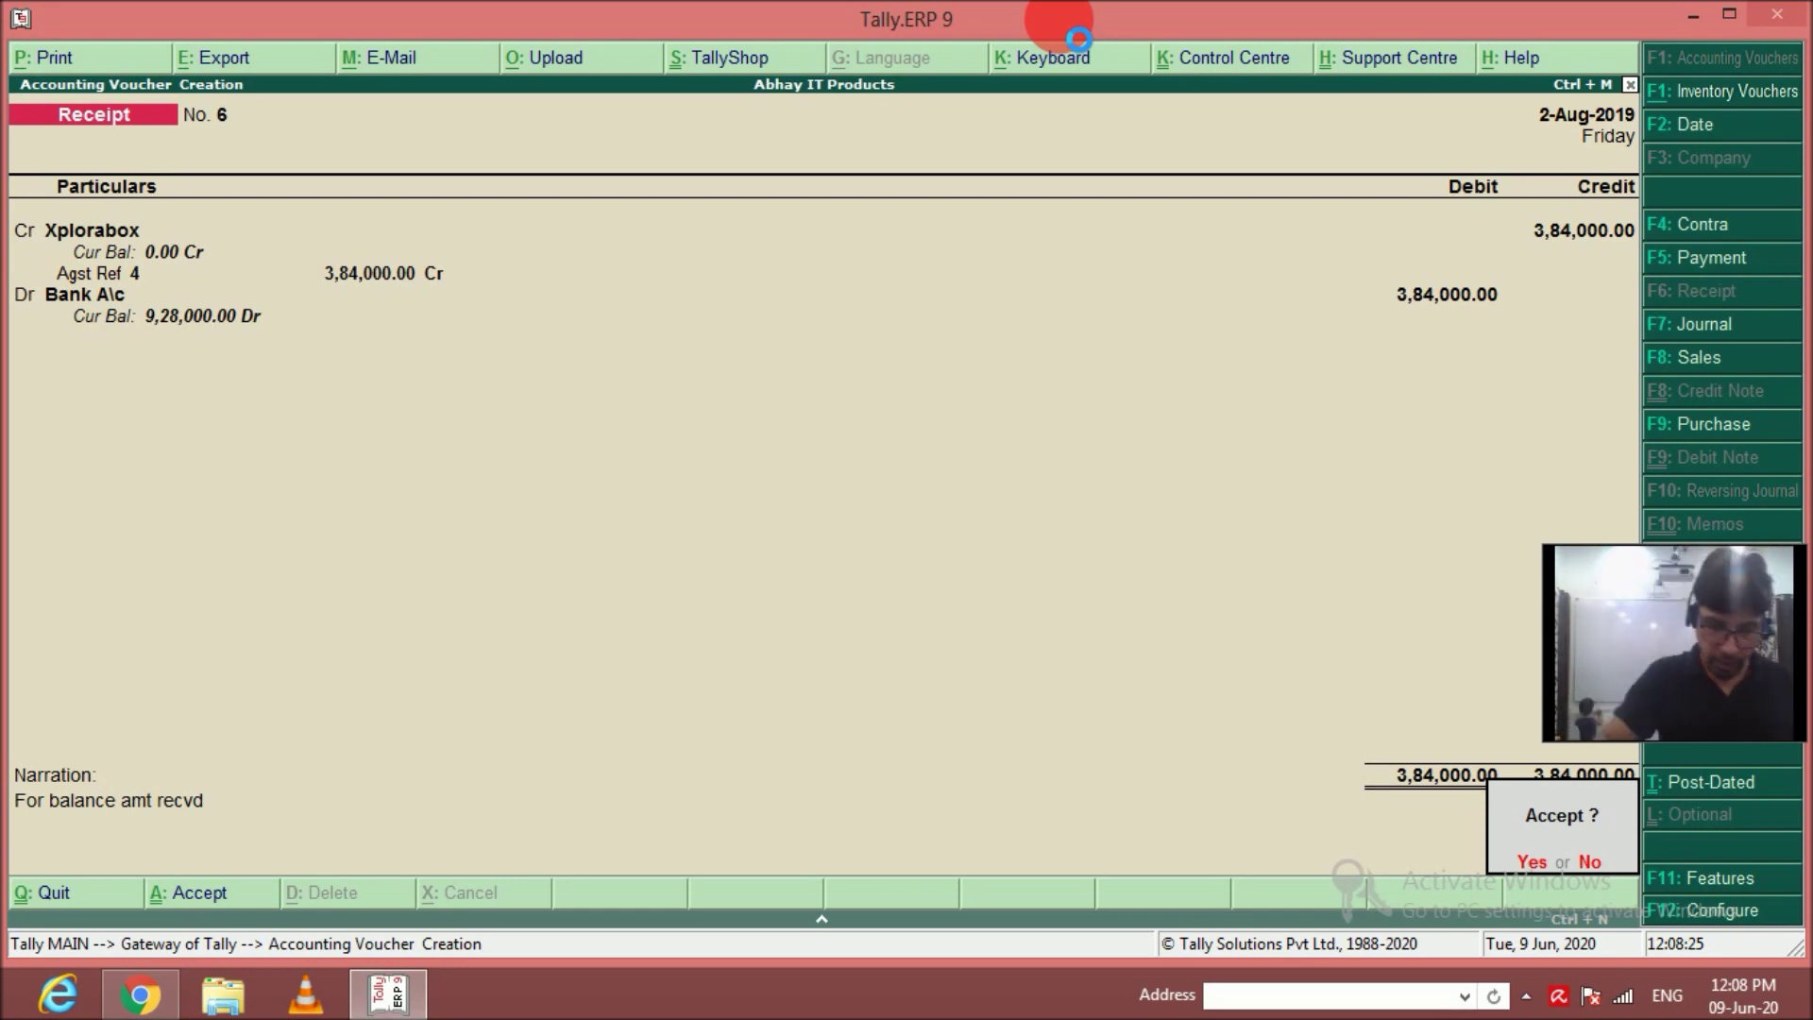
key("Return")
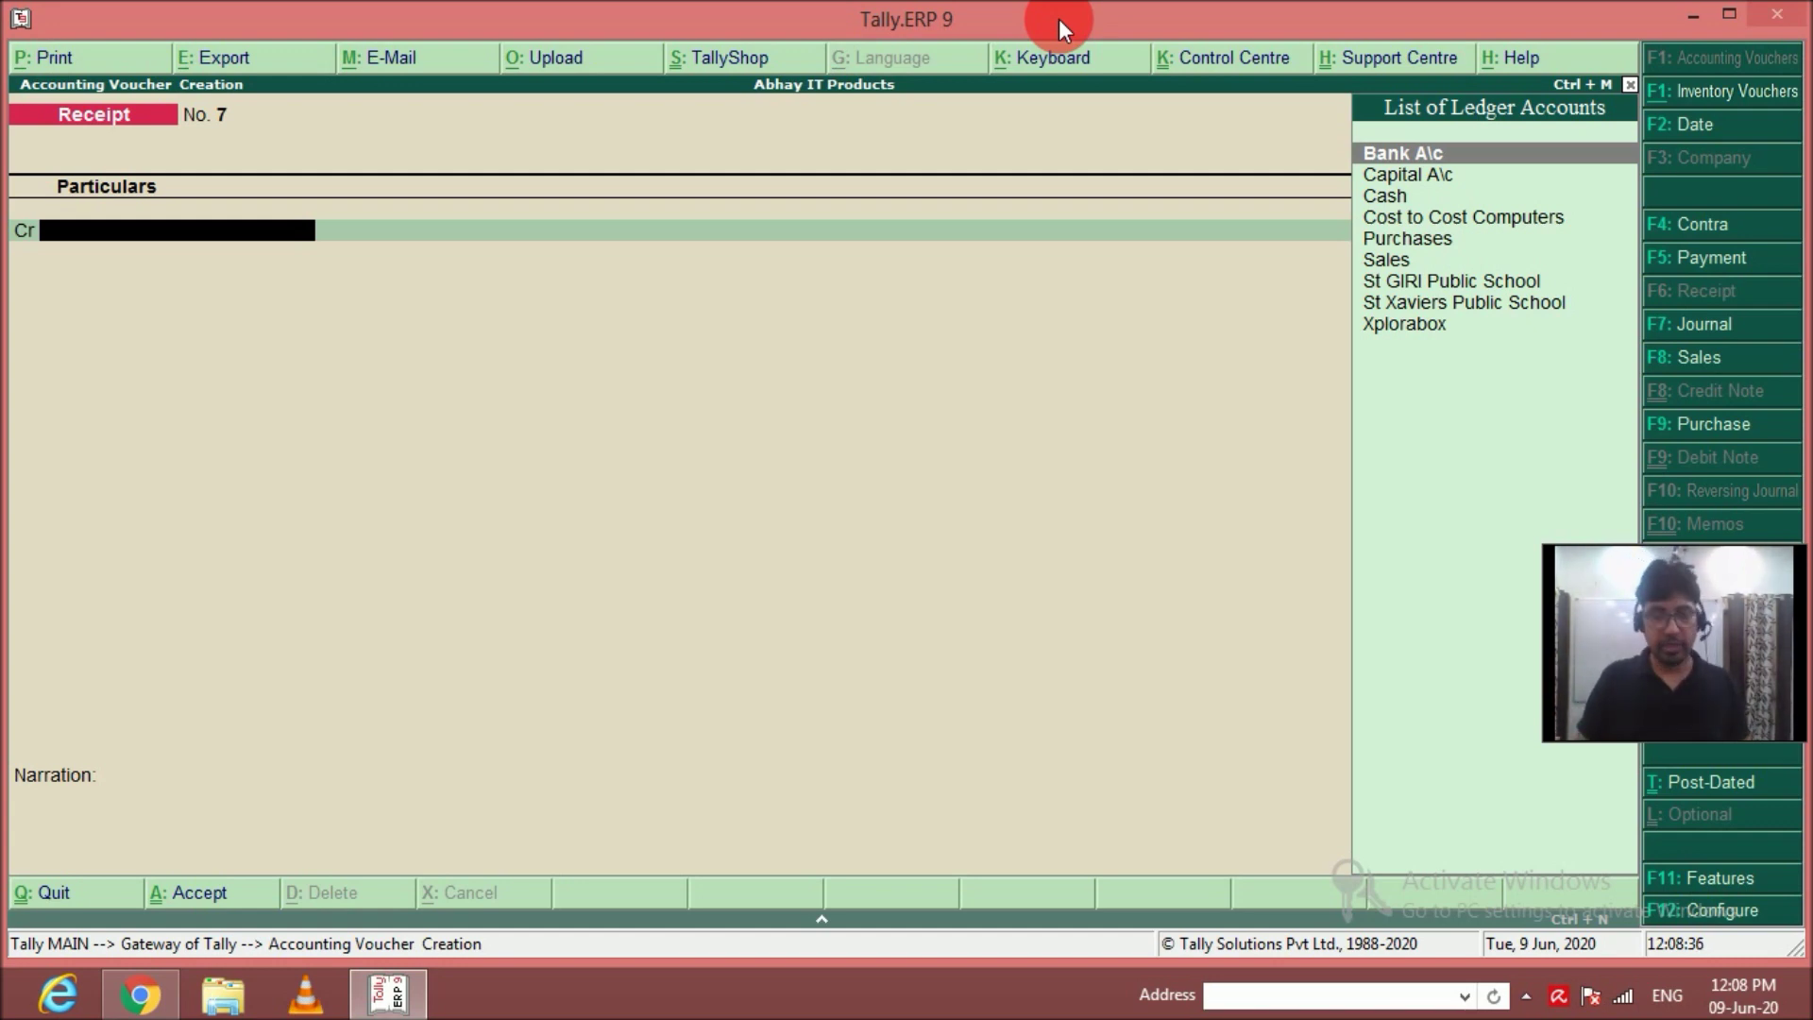
Set the voucher date to 2-Jul-2019 and switch to a payment voucher.
key("F2")
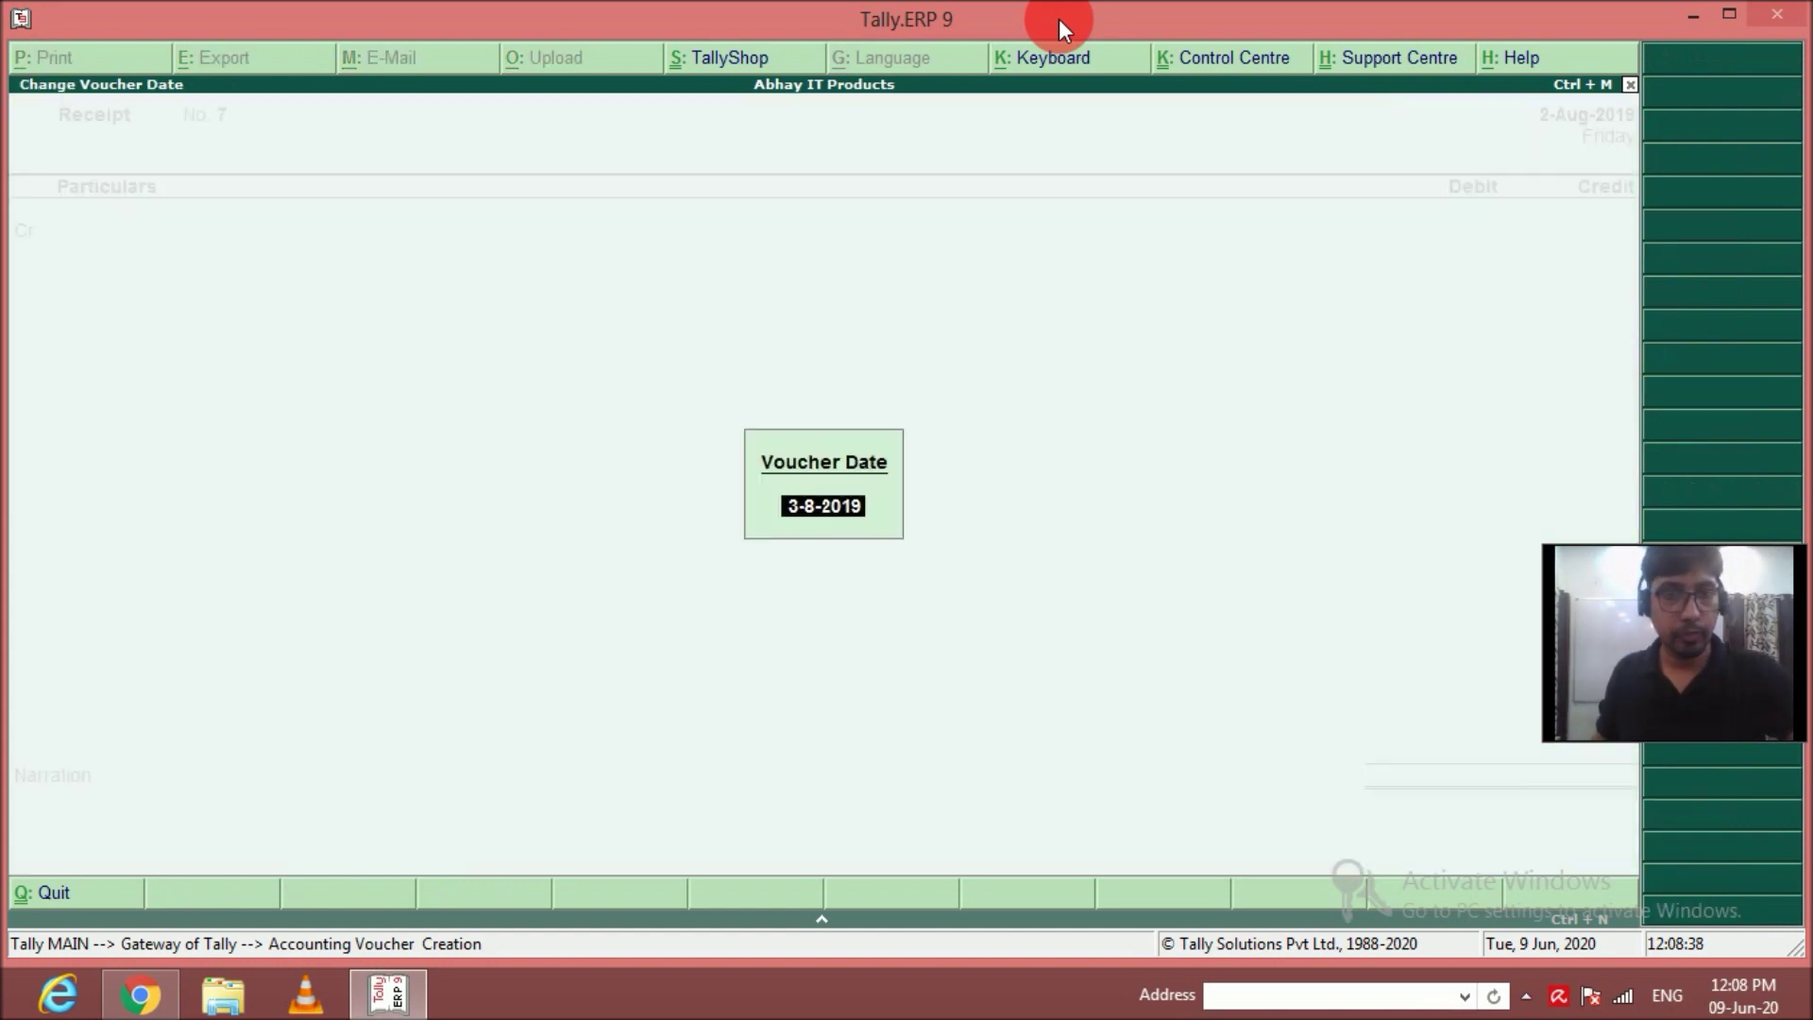
type("2-7")
key("Return")
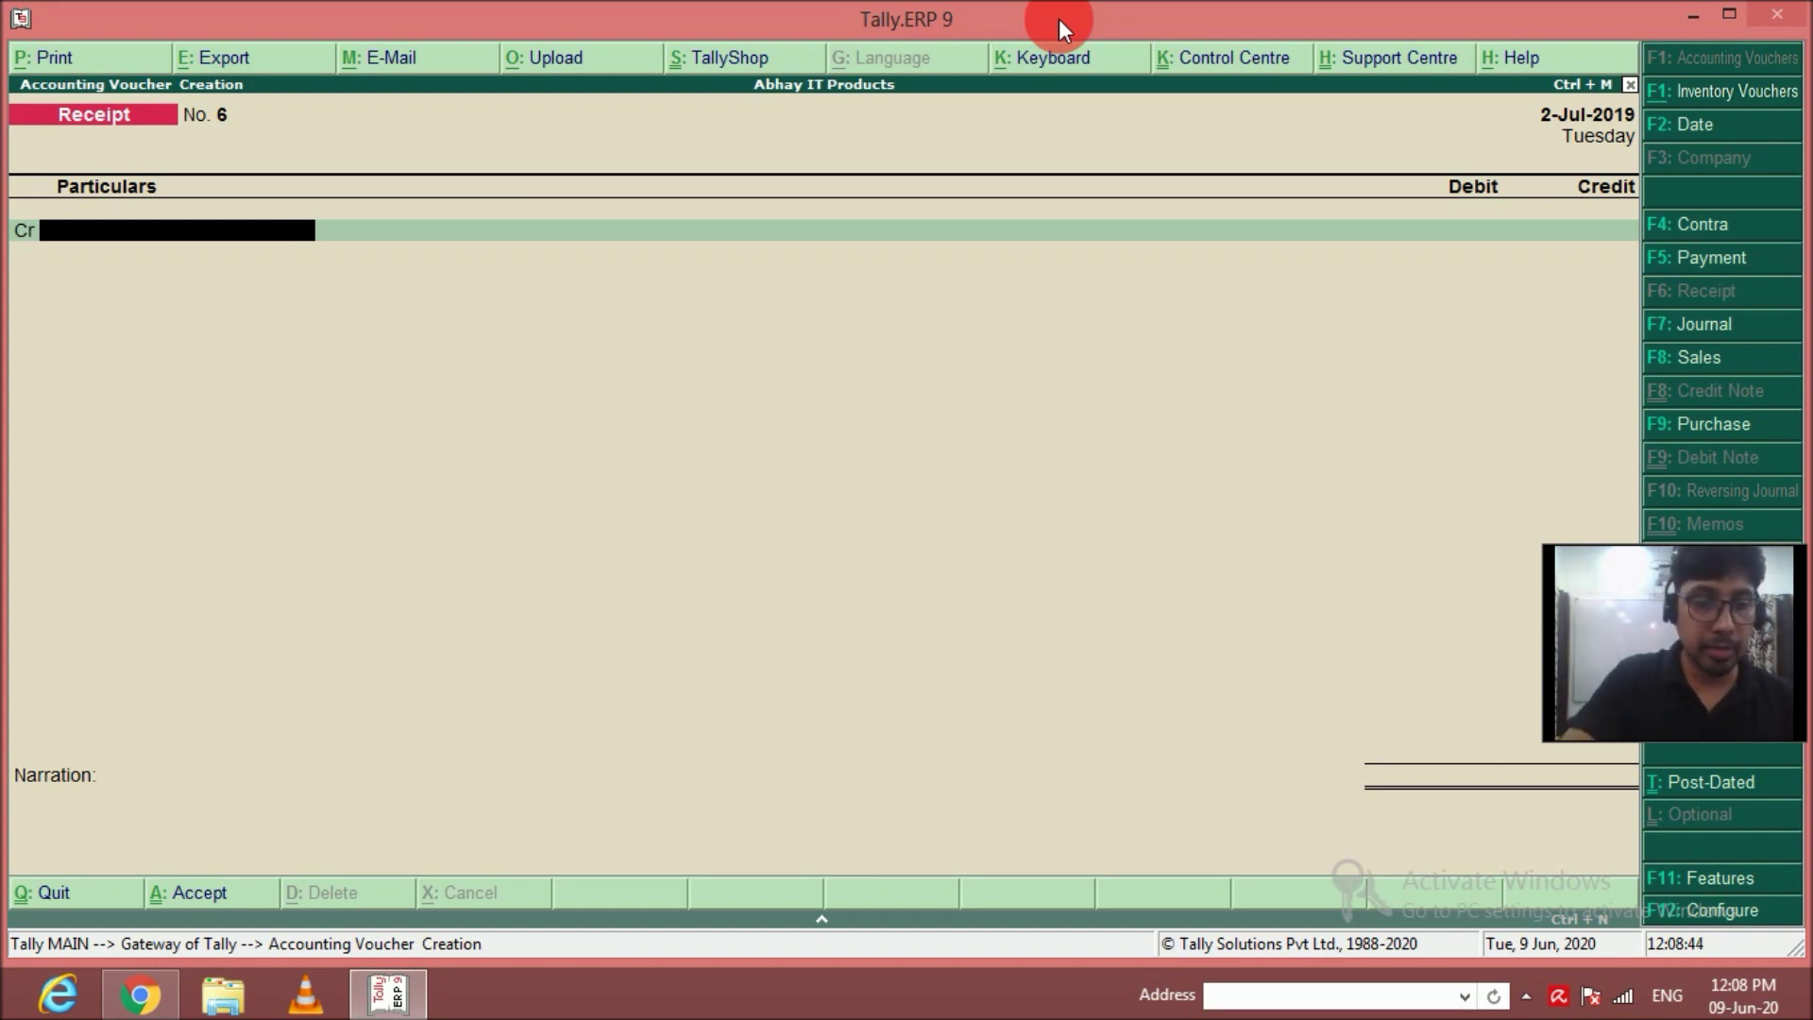
key("F5")
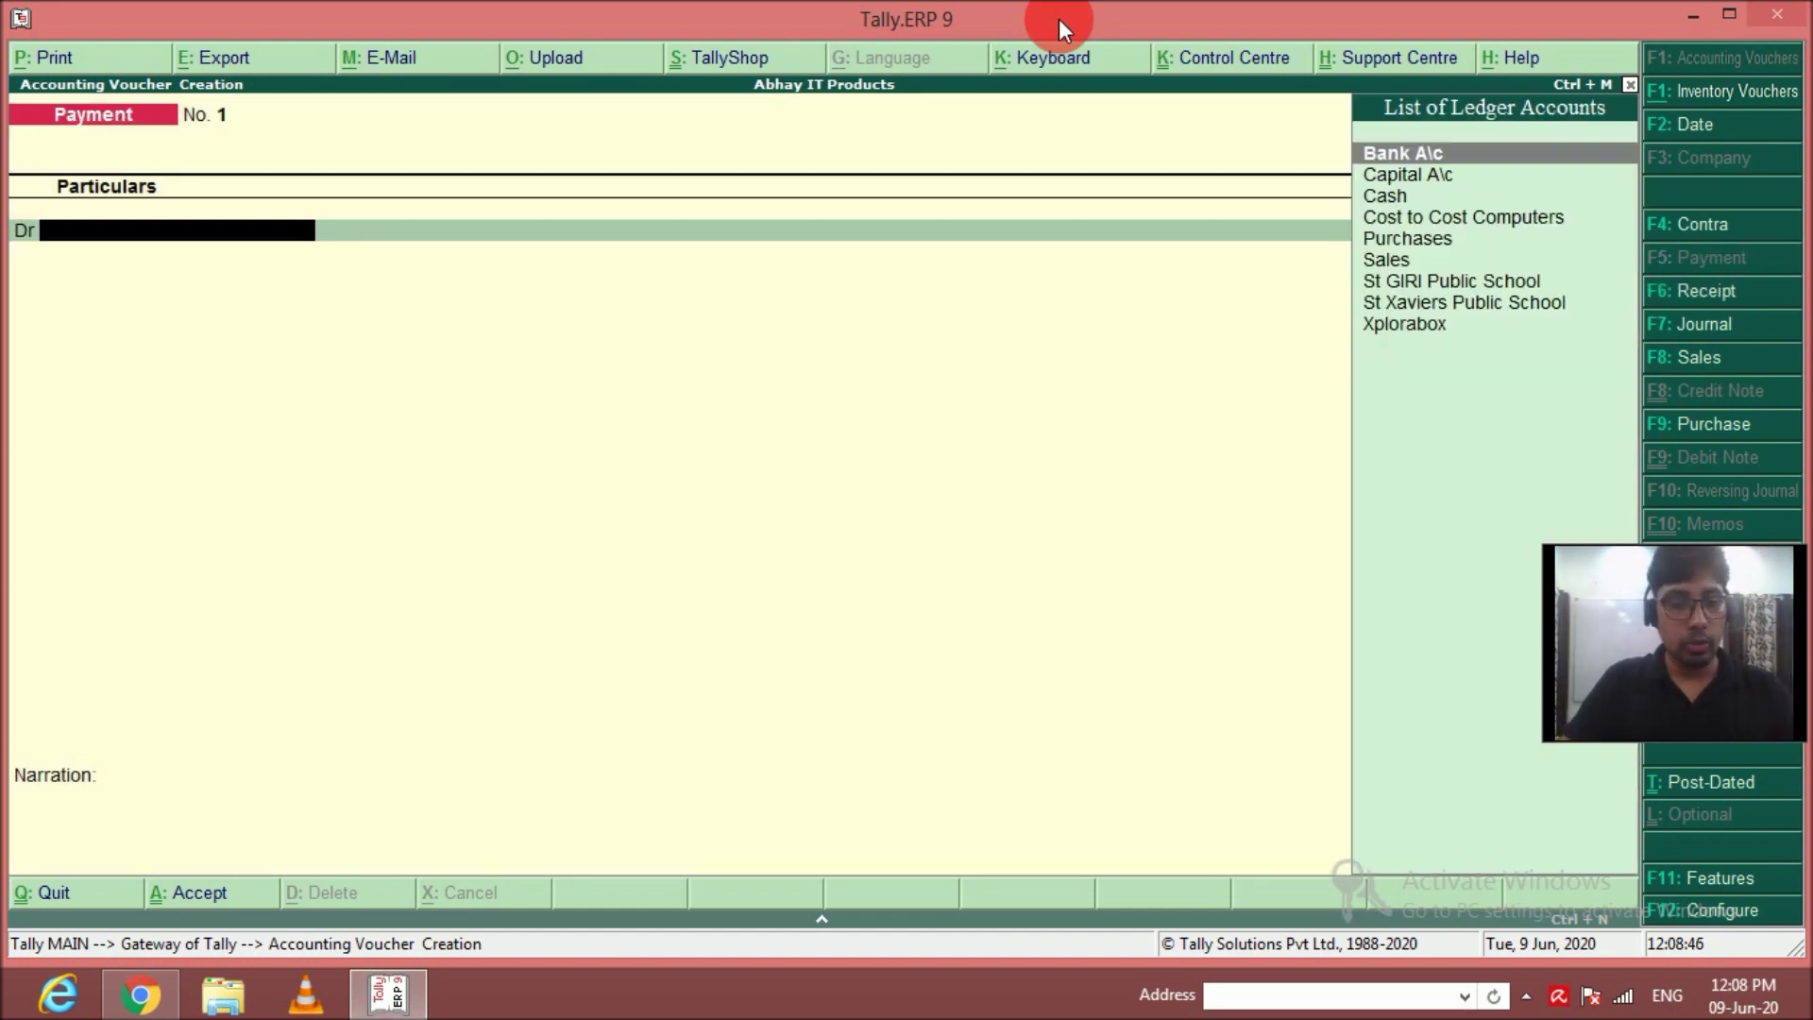
Create a Repair & Maintenance ledger under Indirect Expenses and debit it with 4,000 in the payment voucher.
key("alt+c")
type("Repair")
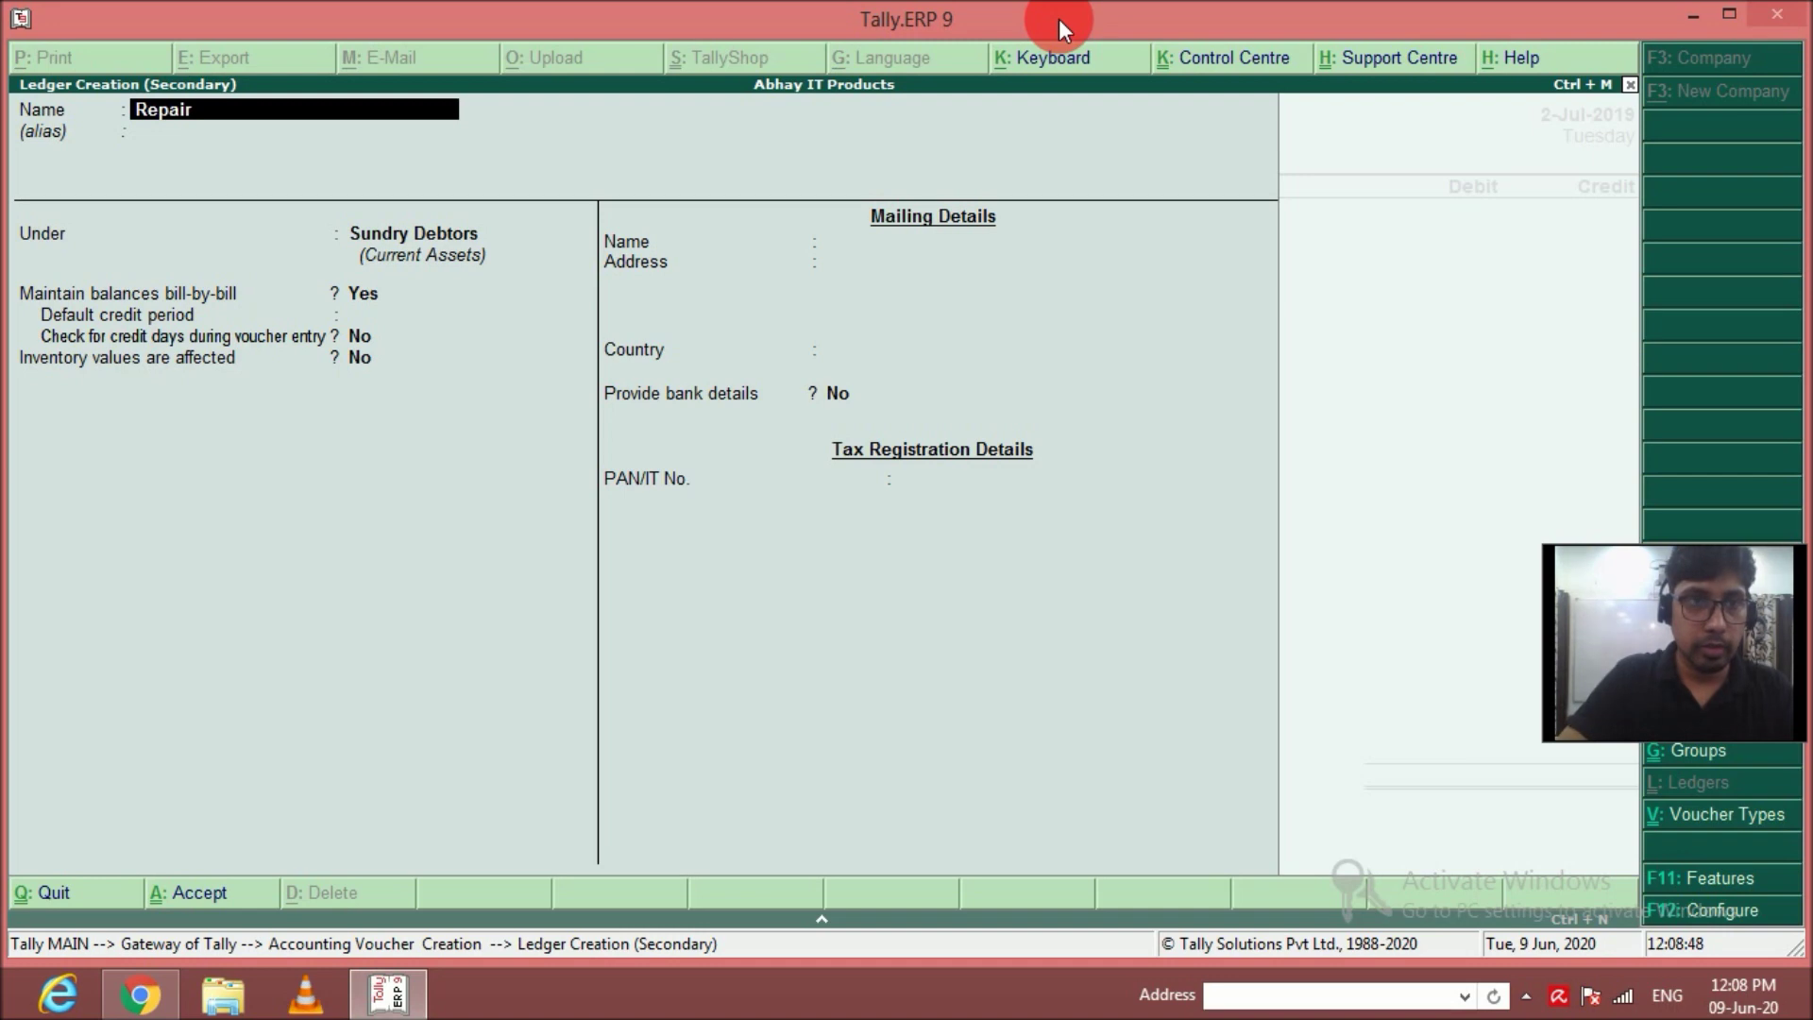
type(" & Main")
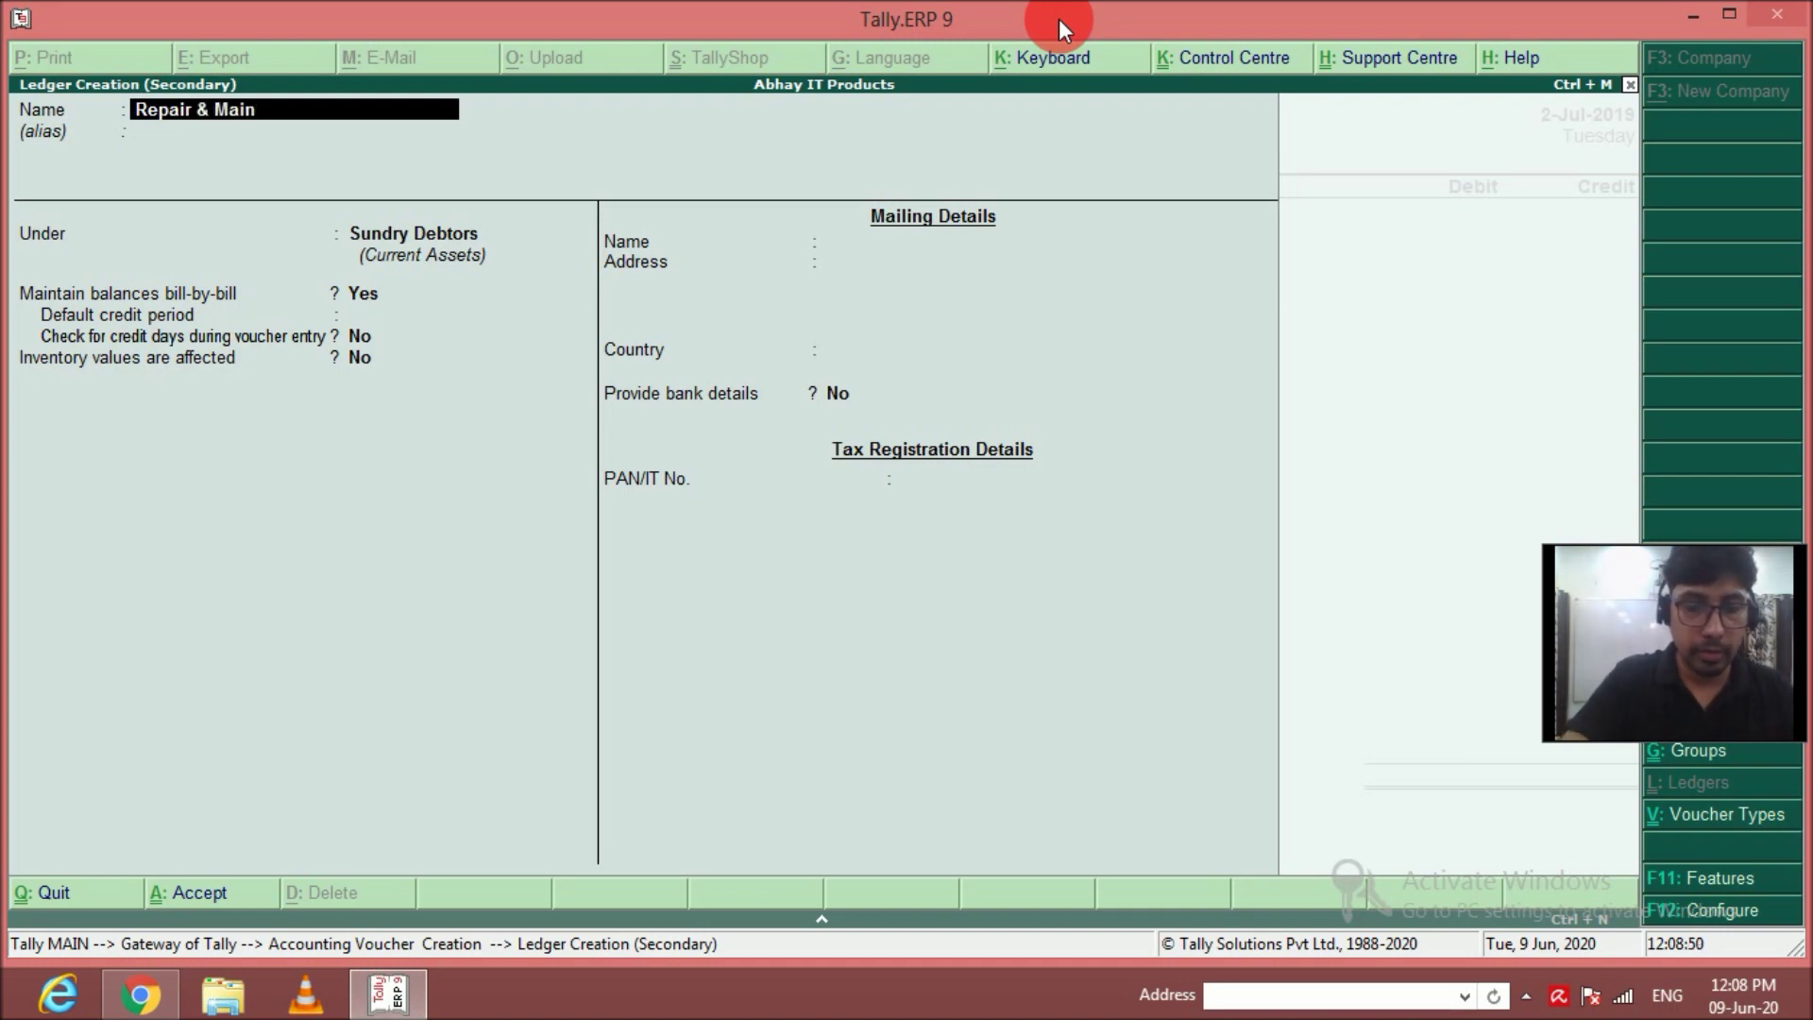
type("tenance")
key("Return")
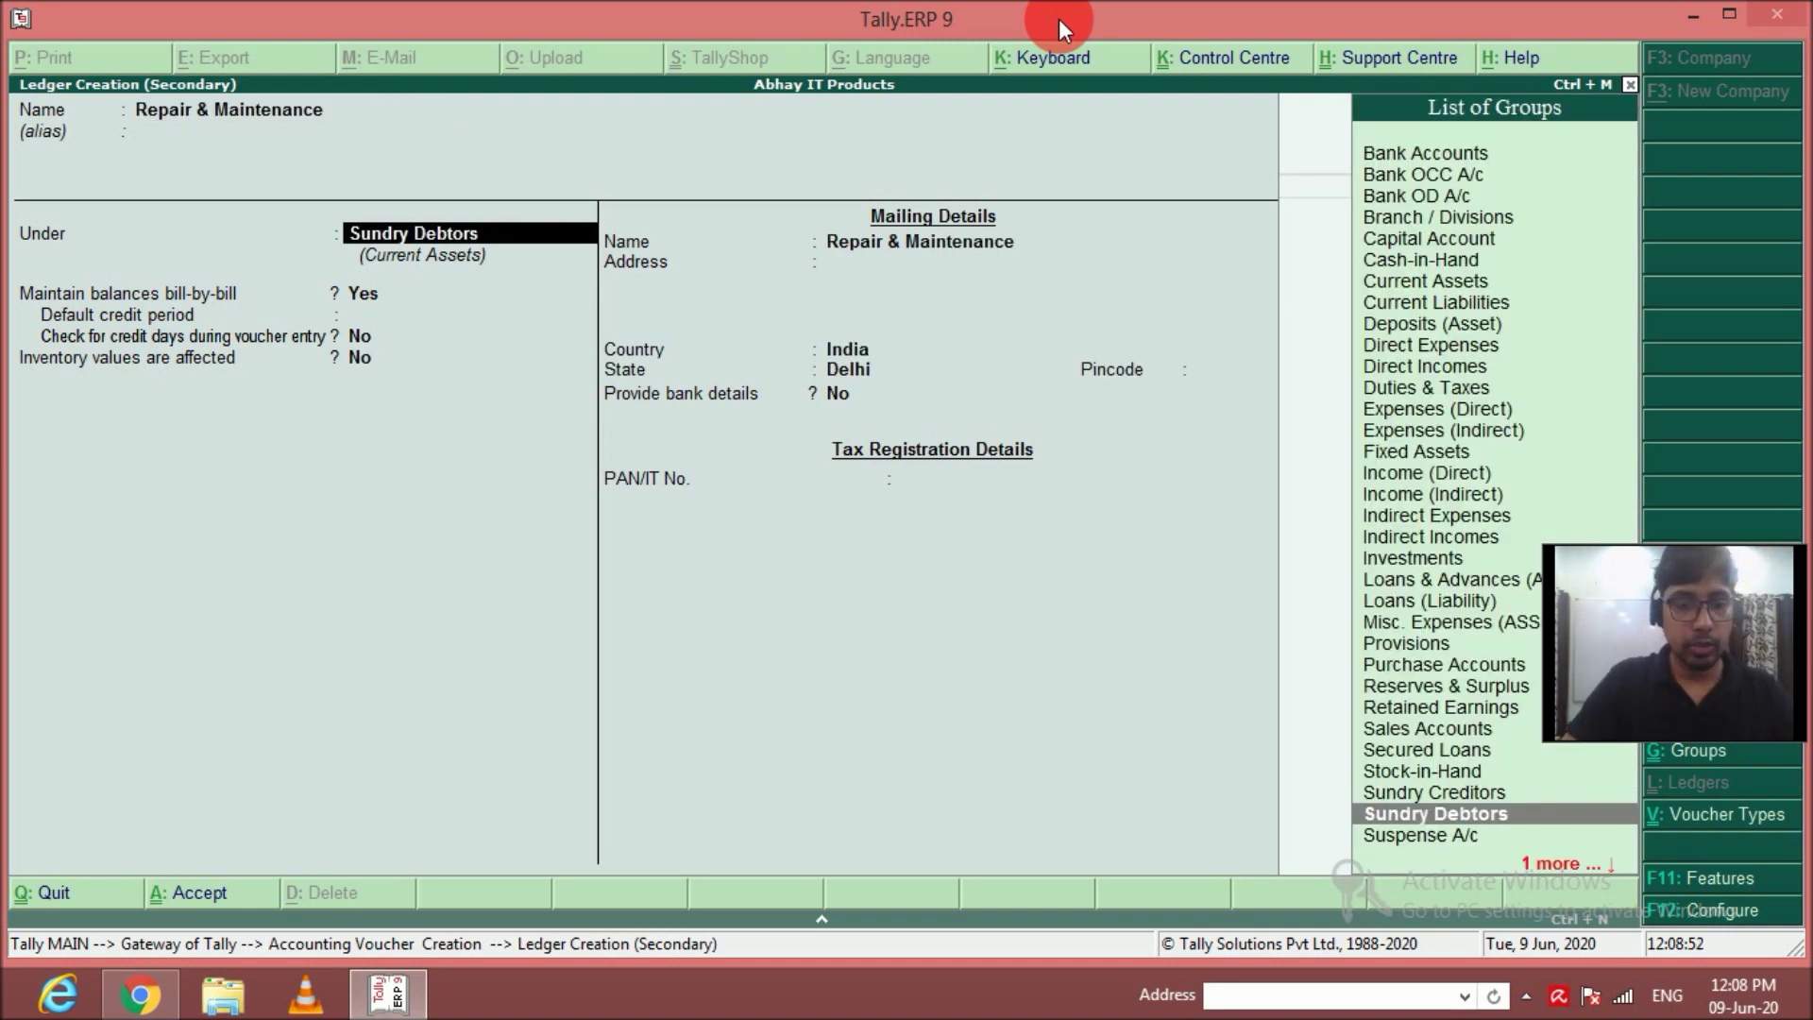
type("Ind")
key("Down")
key("Down")
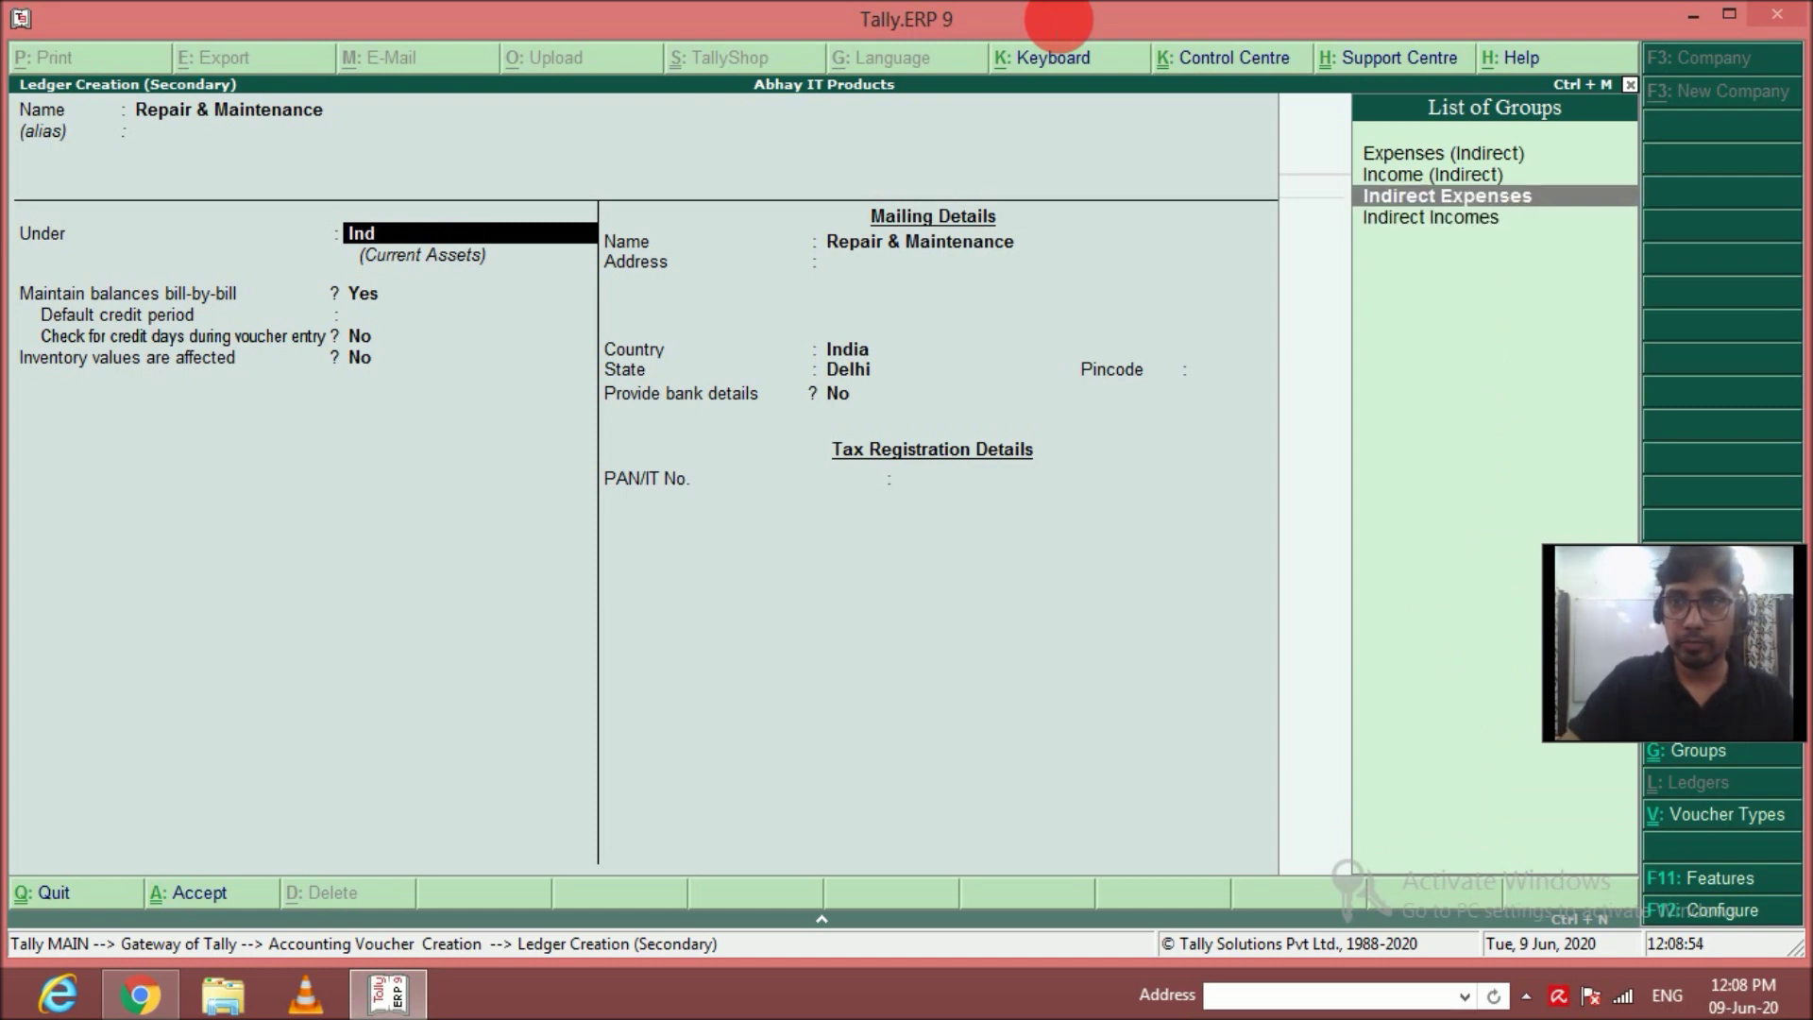
key("Return")
key("Return")
key("Return")
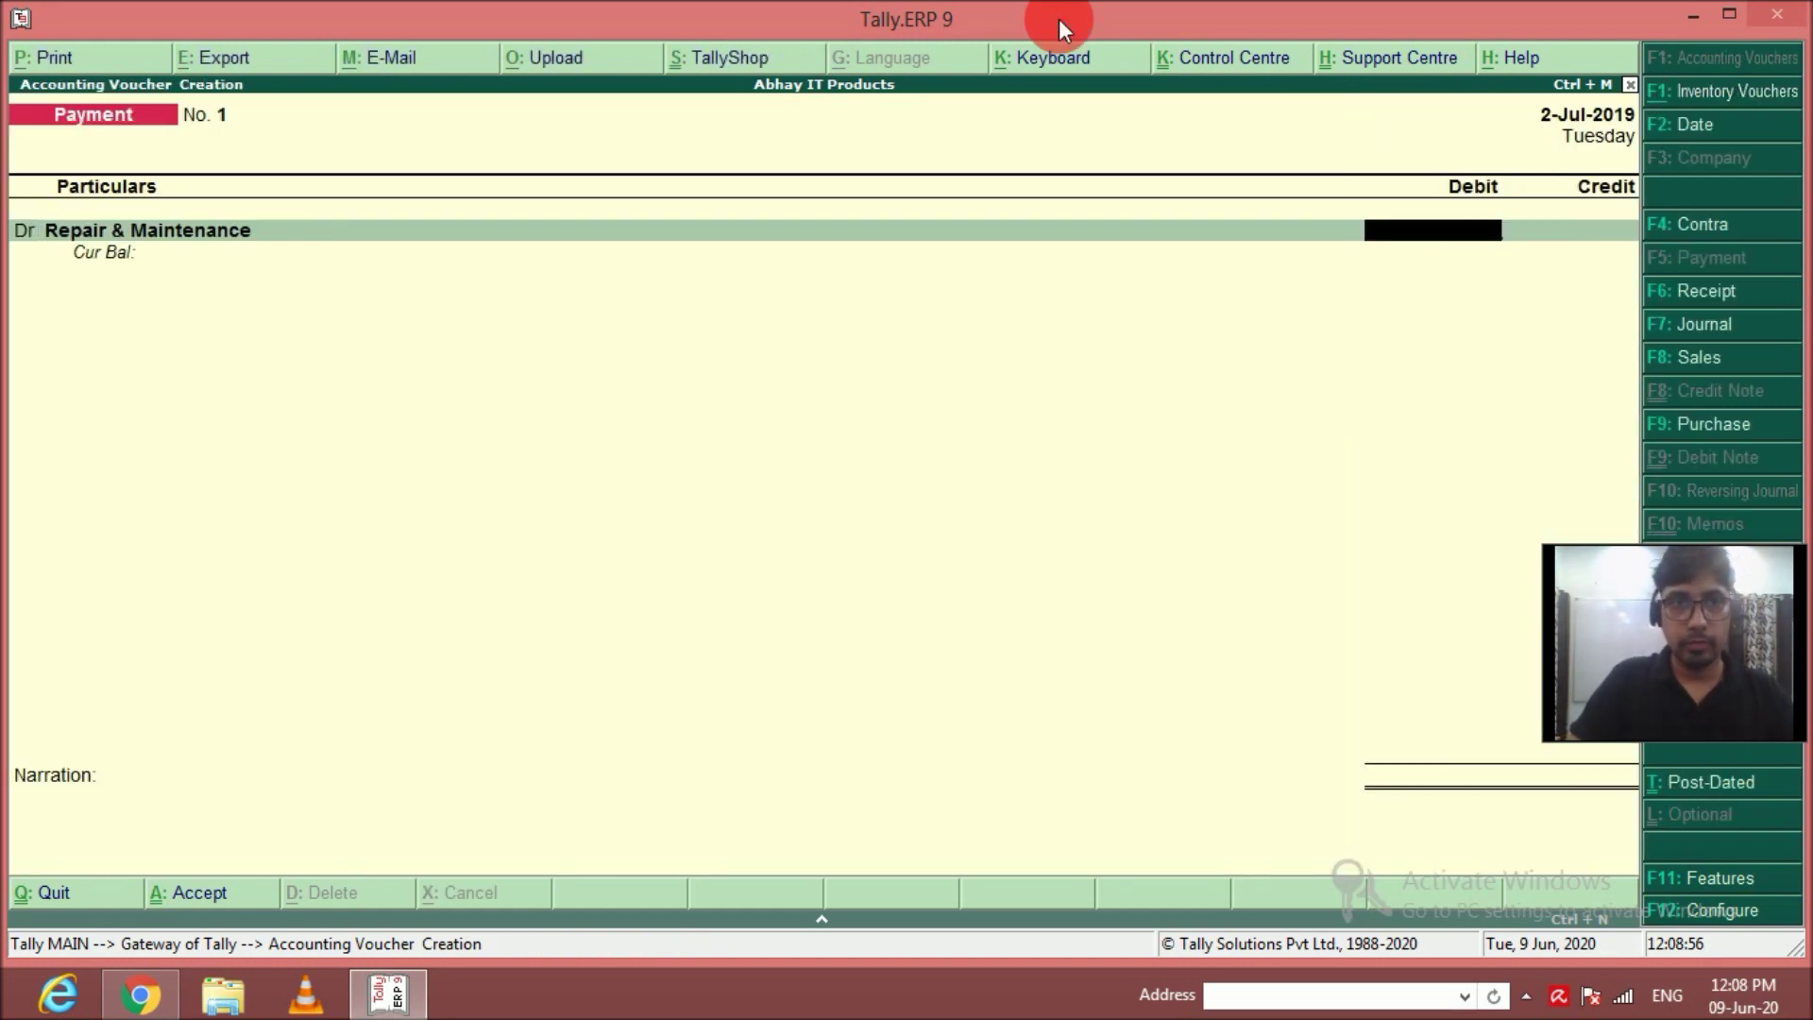
type("4000")
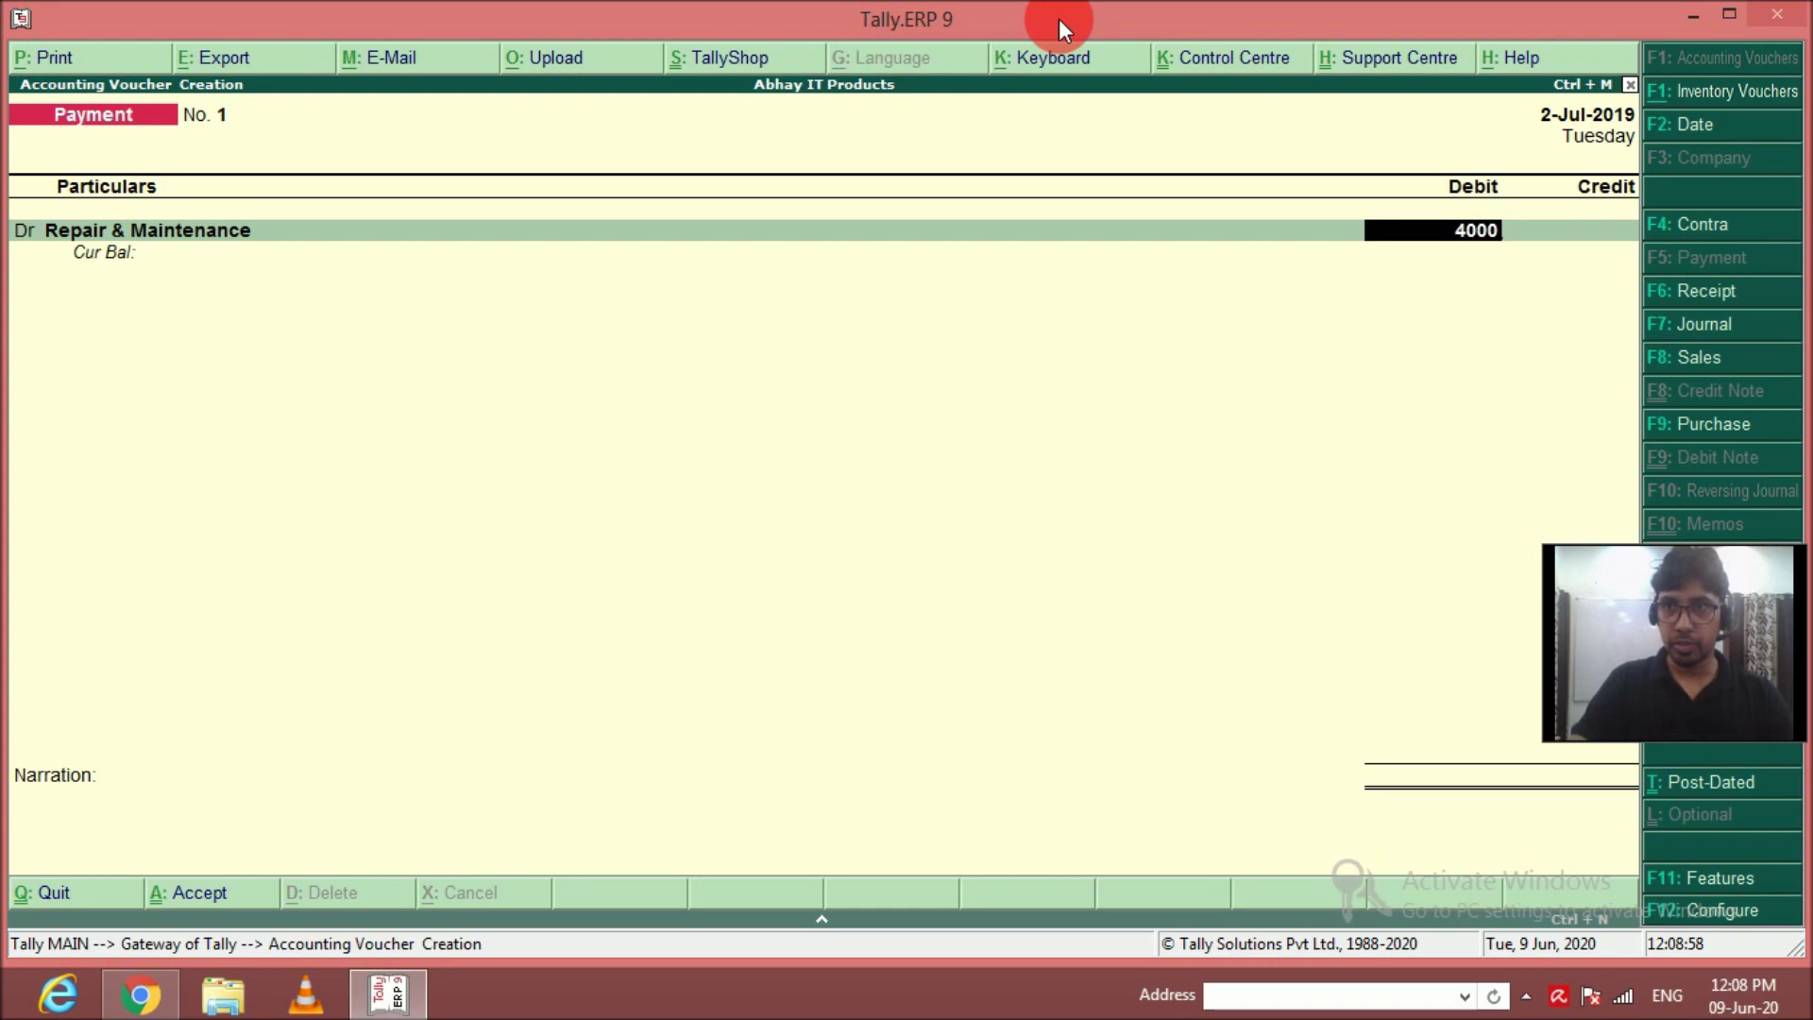
key("Return")
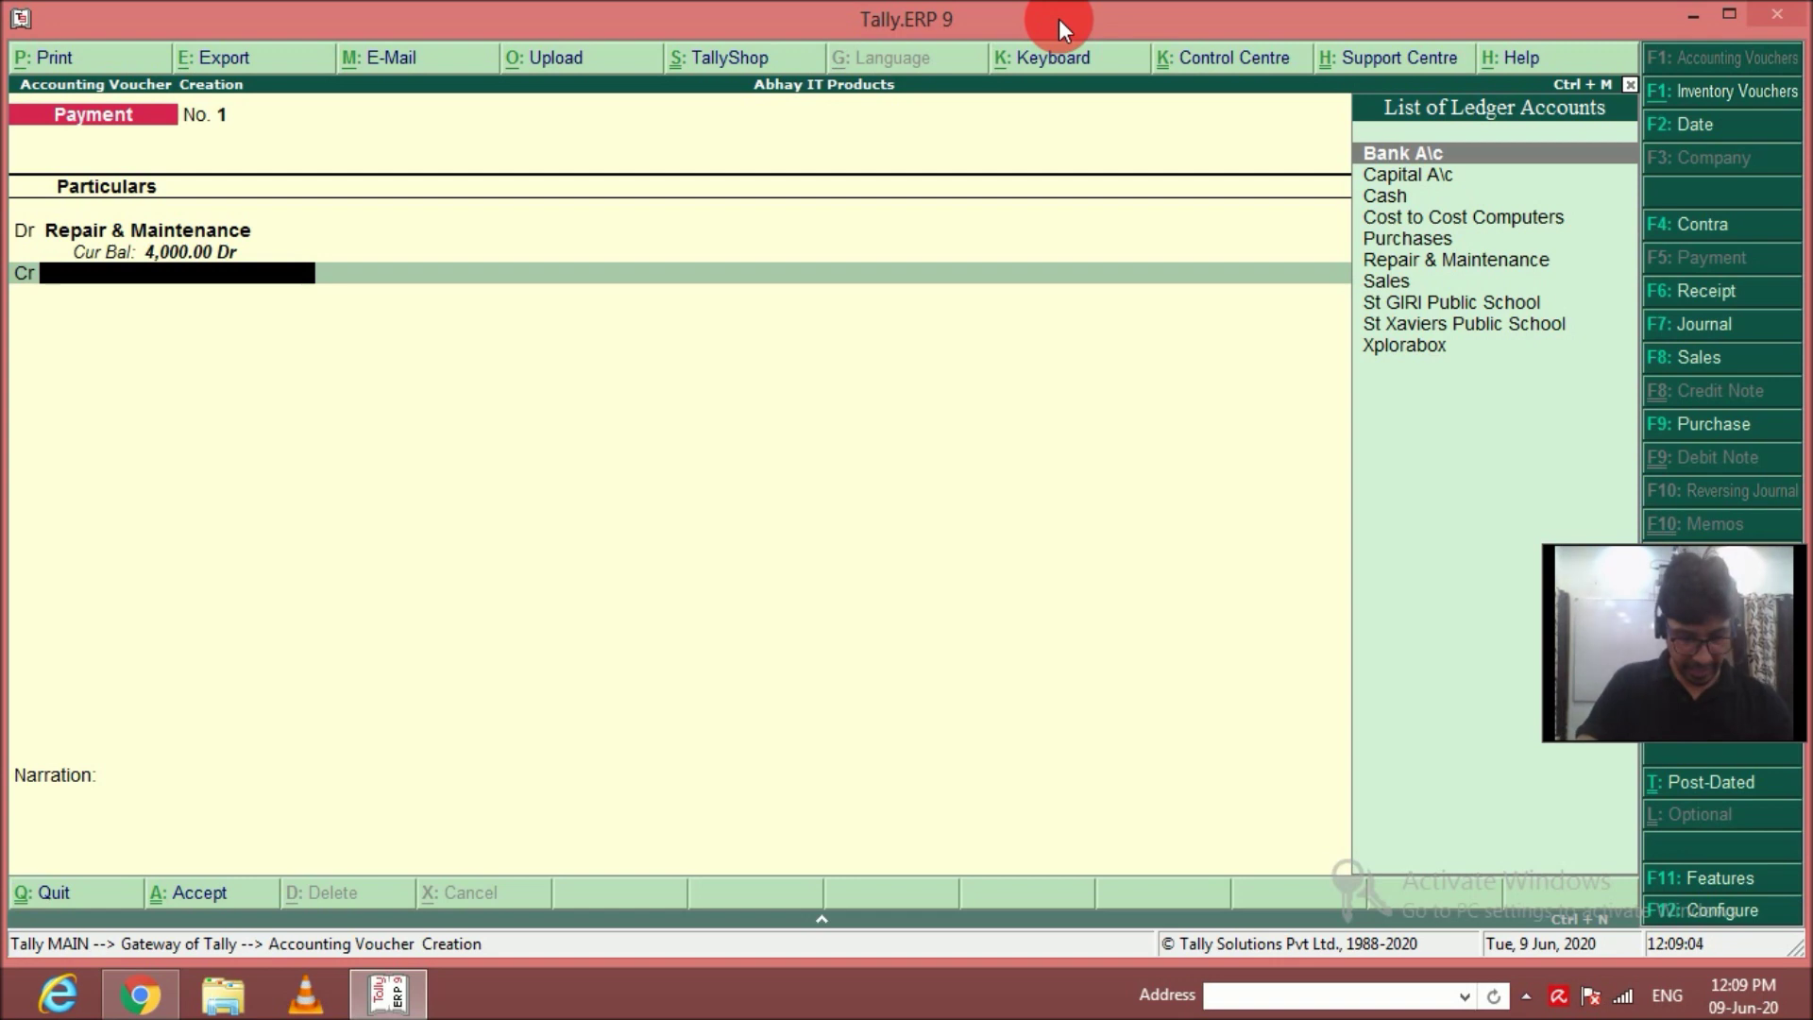
Add a second debit line, creating a Salary ledger under Indirect Expenses, and debit it with 8,000.
key("BackSpace")
key("d")
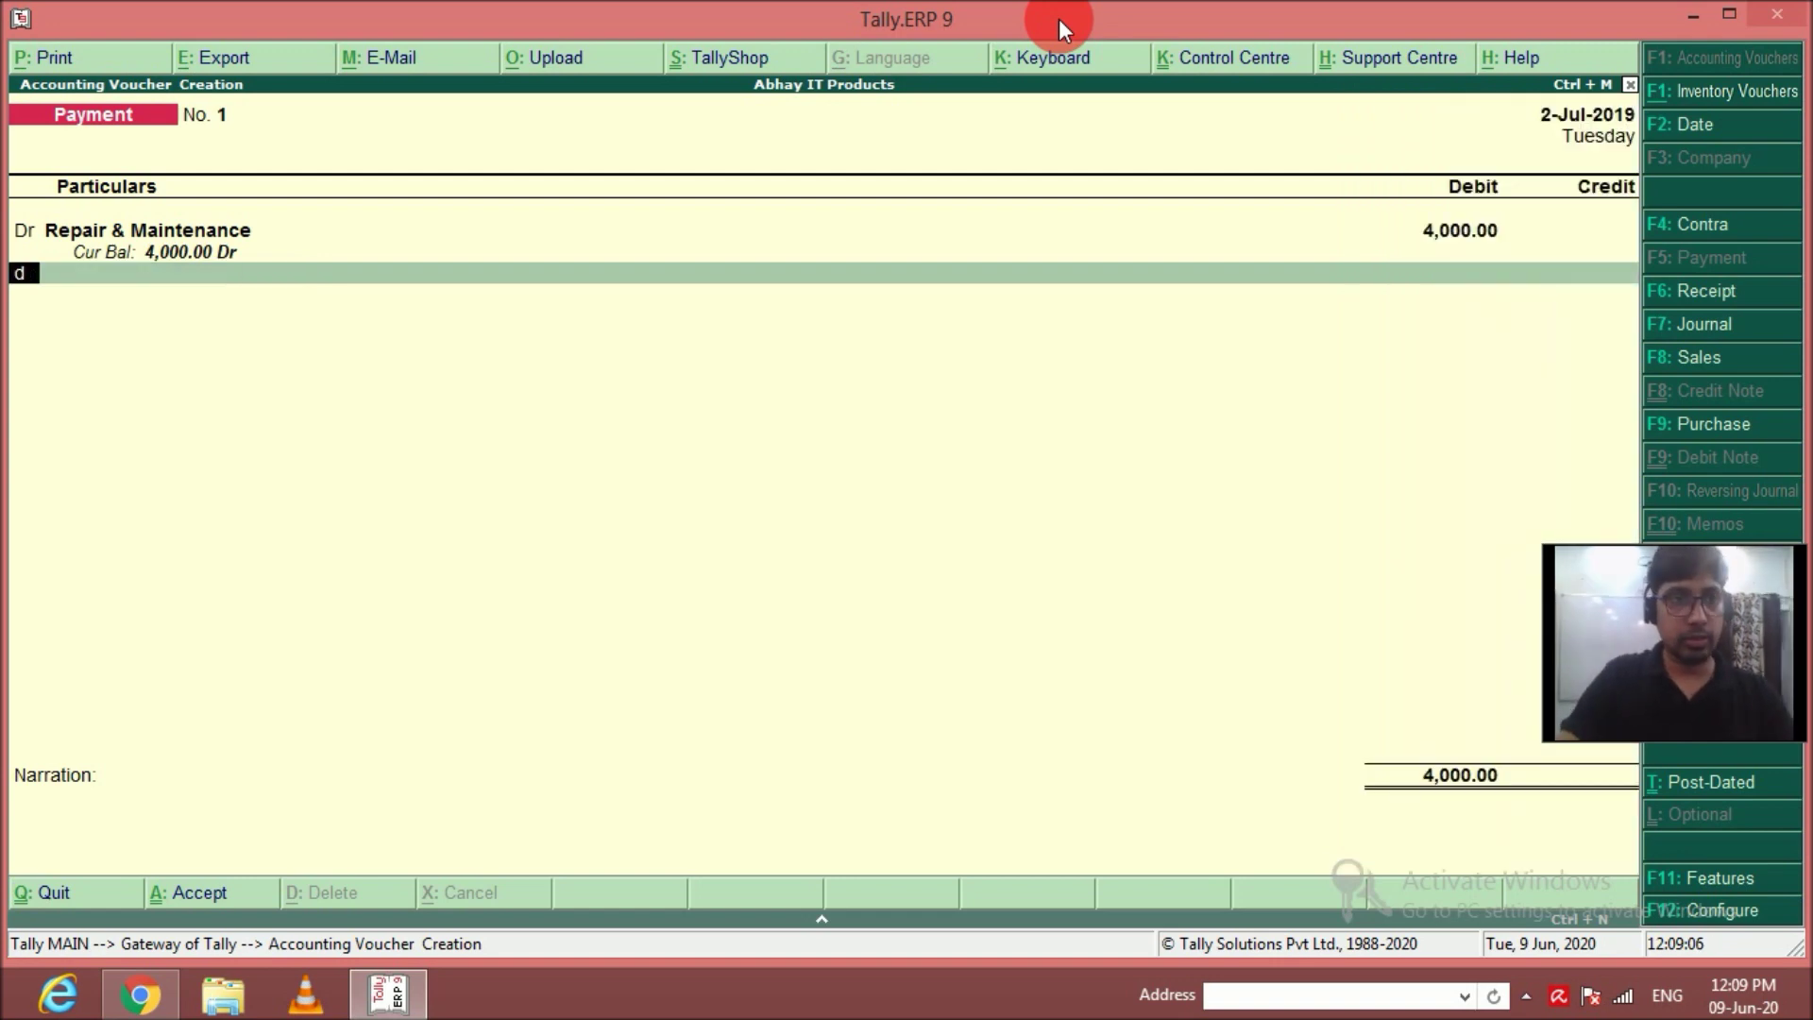
key("Return")
type("sal")
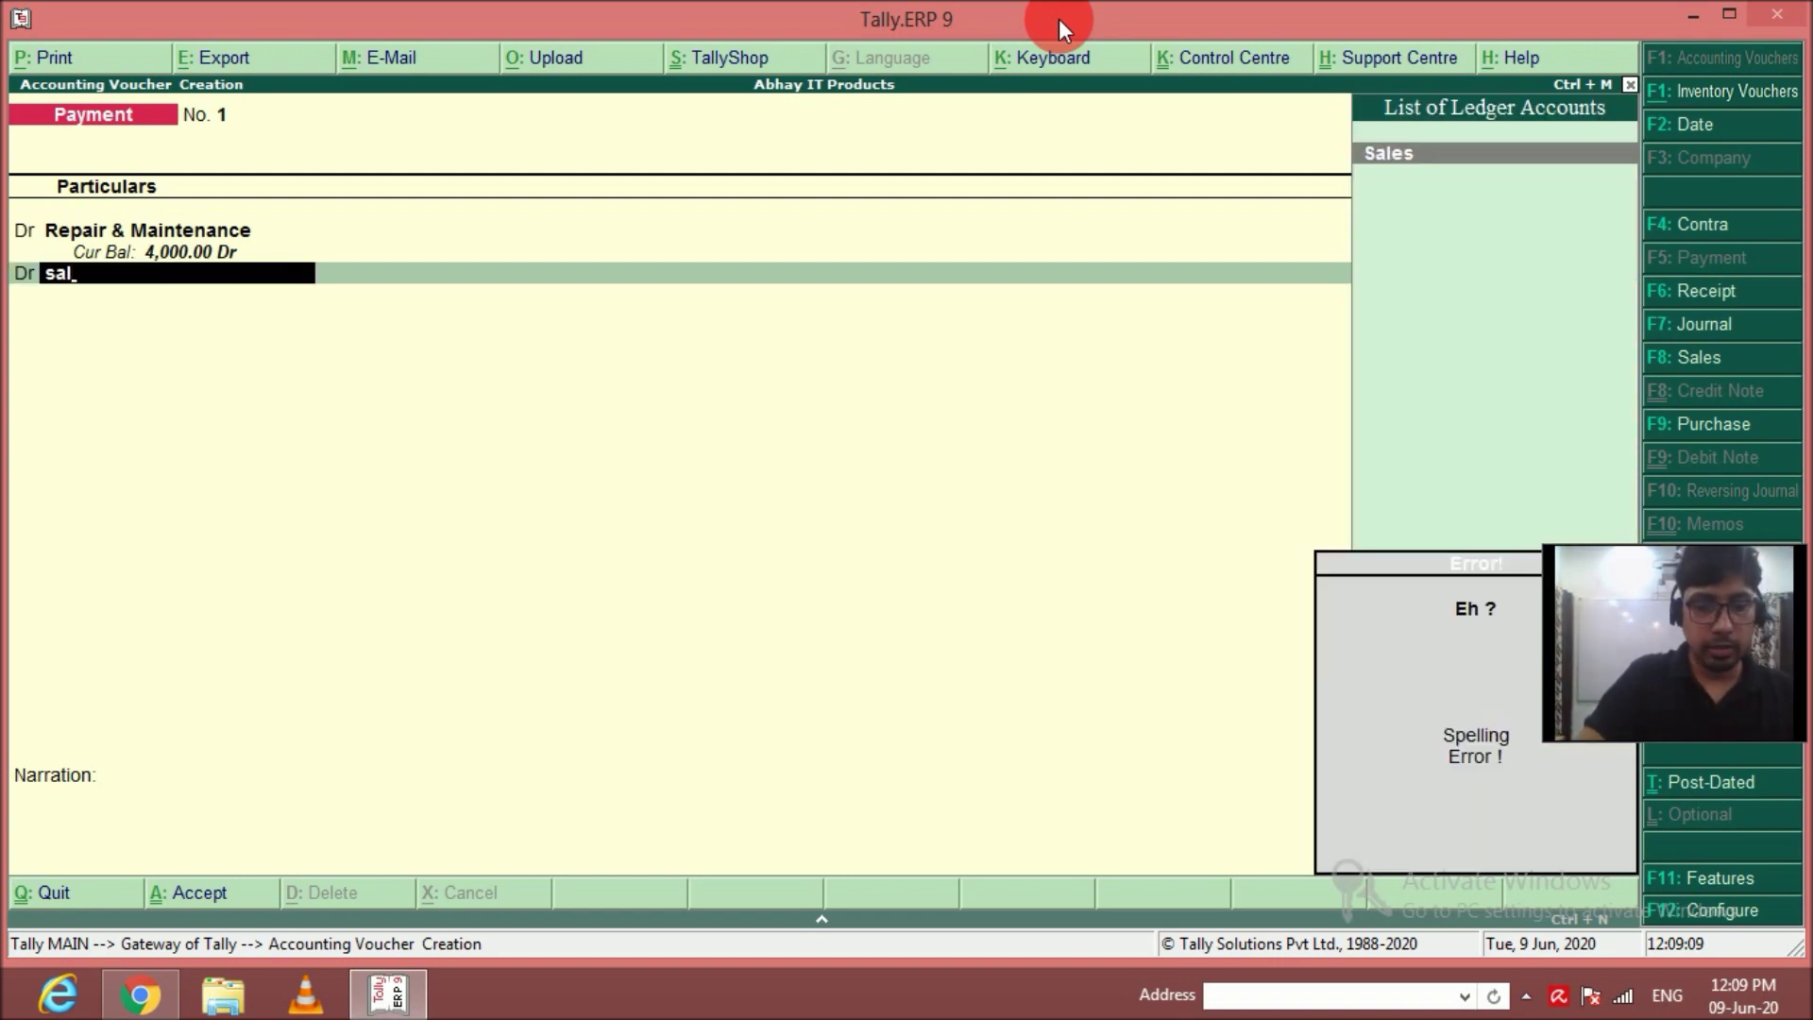
key("alt+c")
type("Salary")
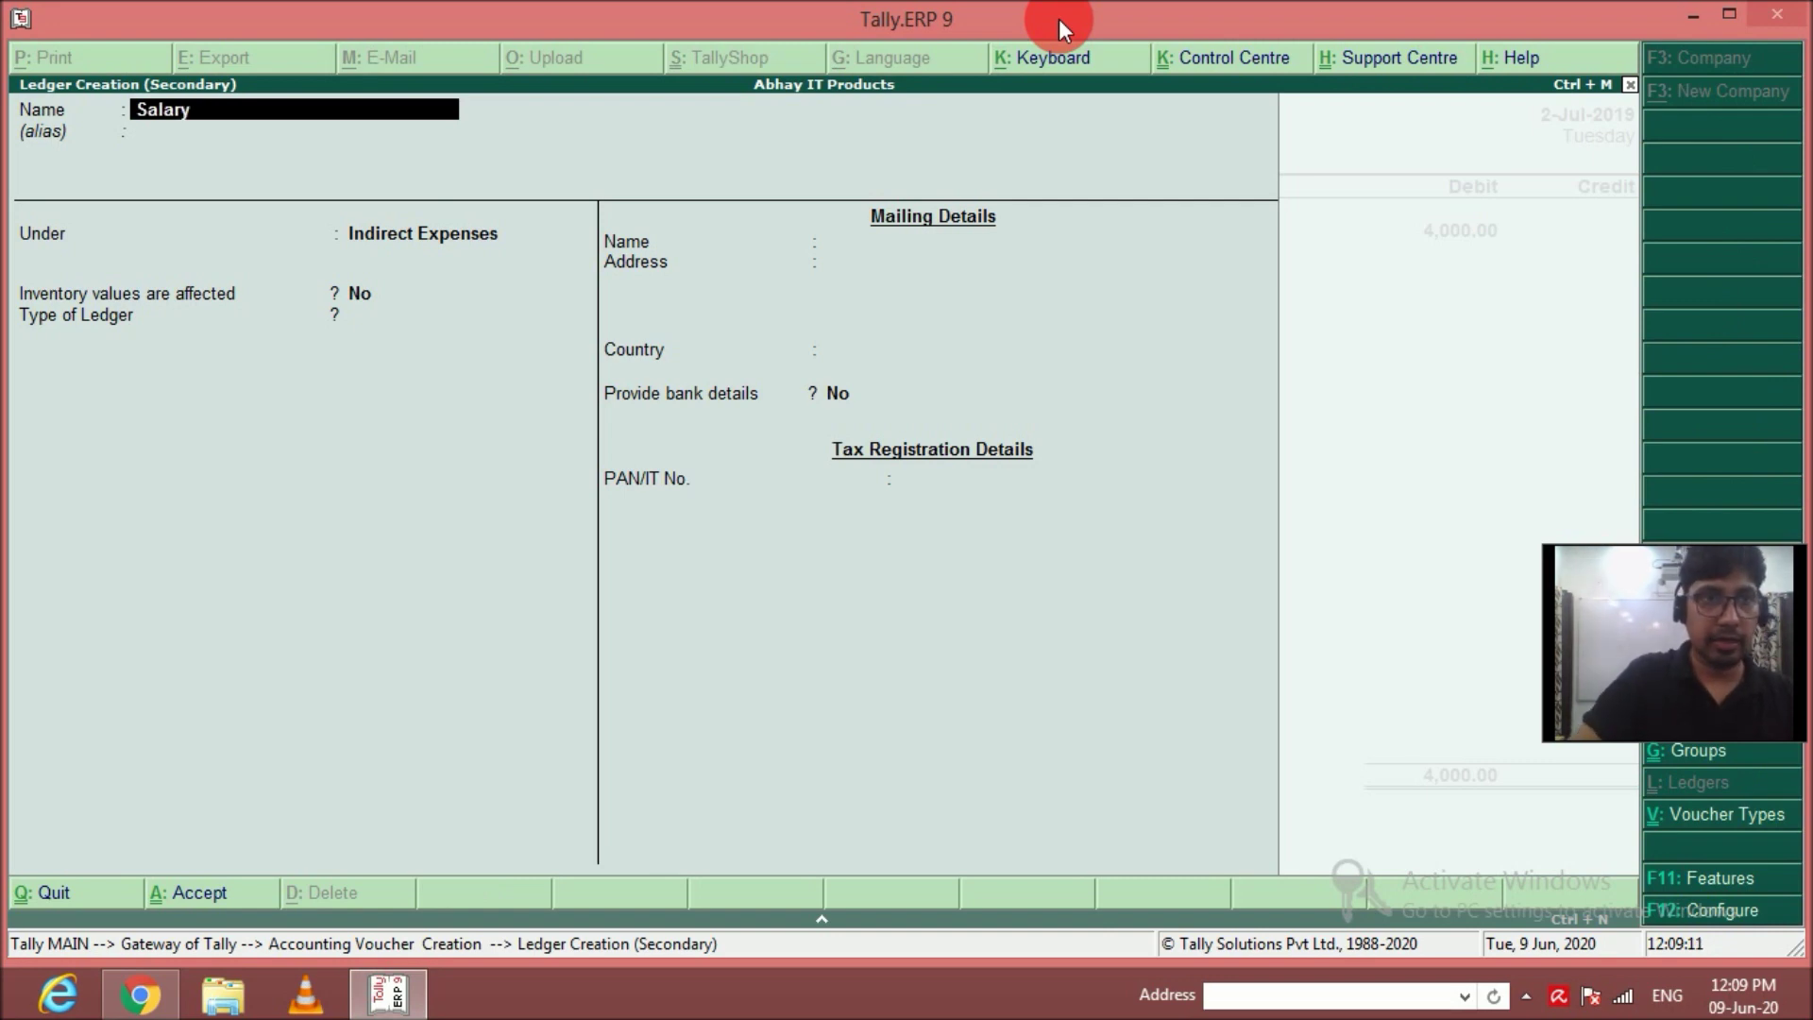
key("Return")
key("Return")
key("Return")
key("Return")
key("Return")
key("Return")
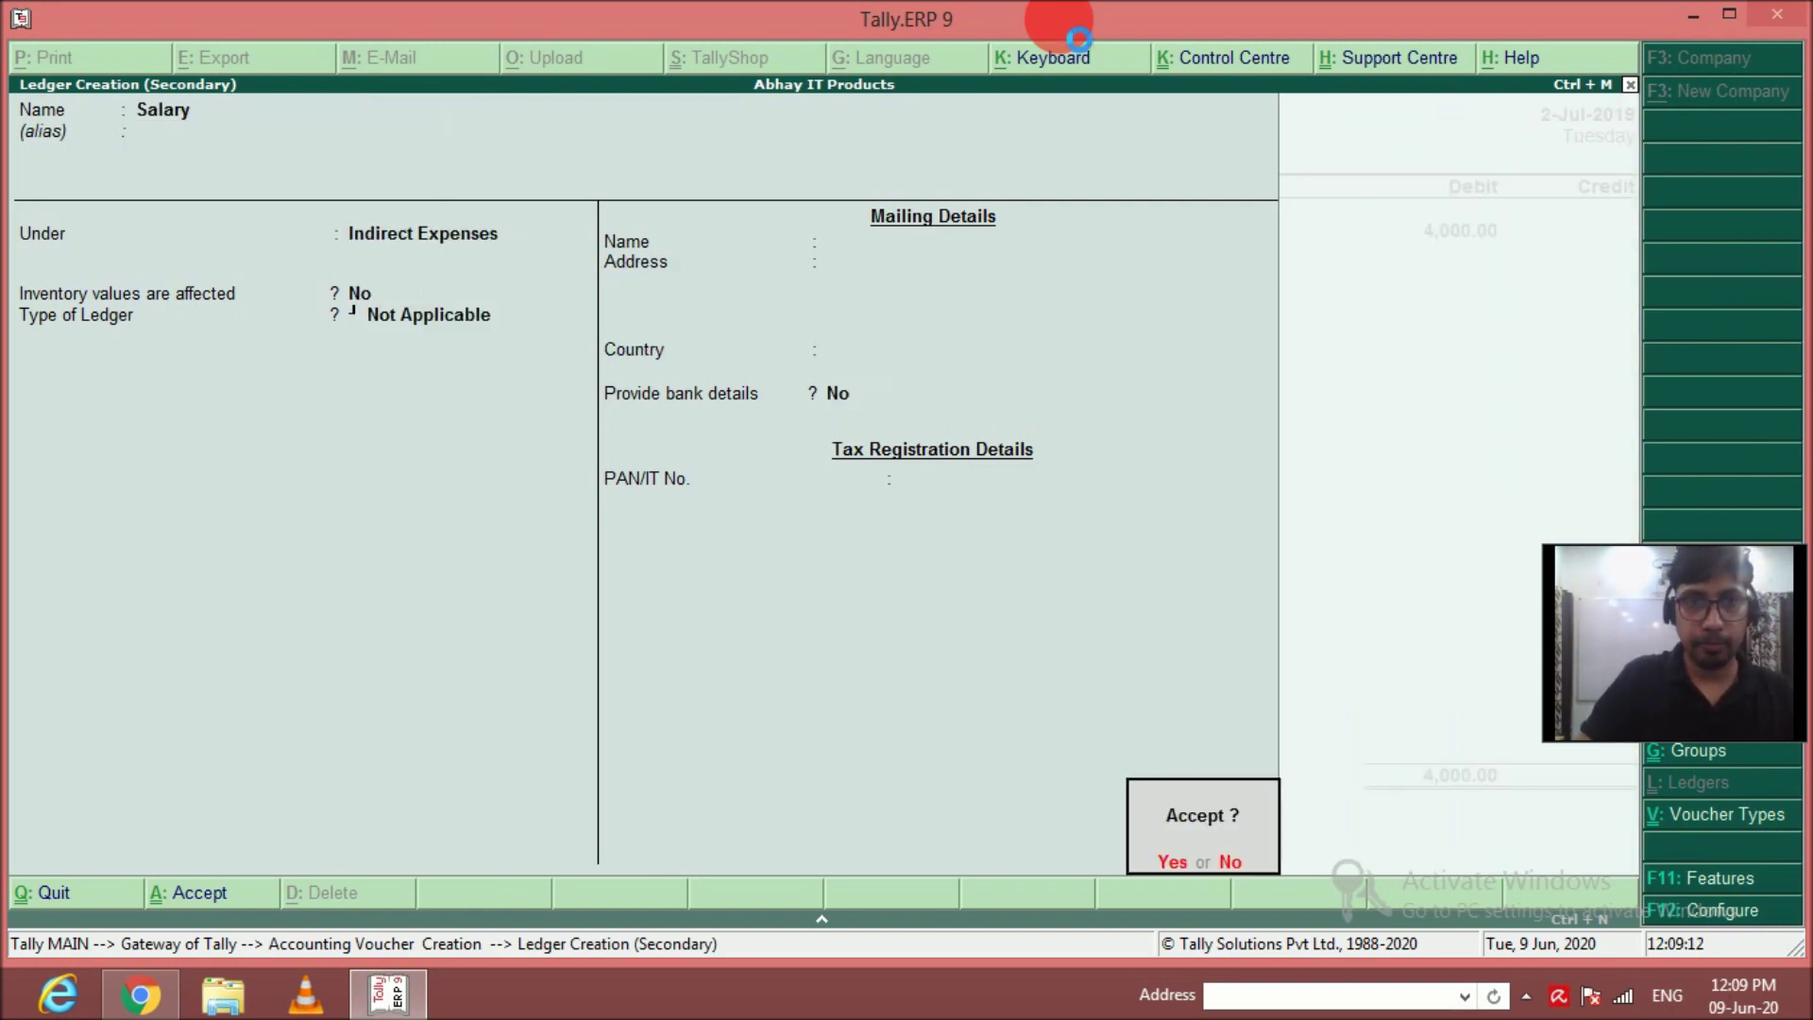
type("8000")
key("Return")
Credit Cash with 4,000 in the payment voucher.
key("Return")
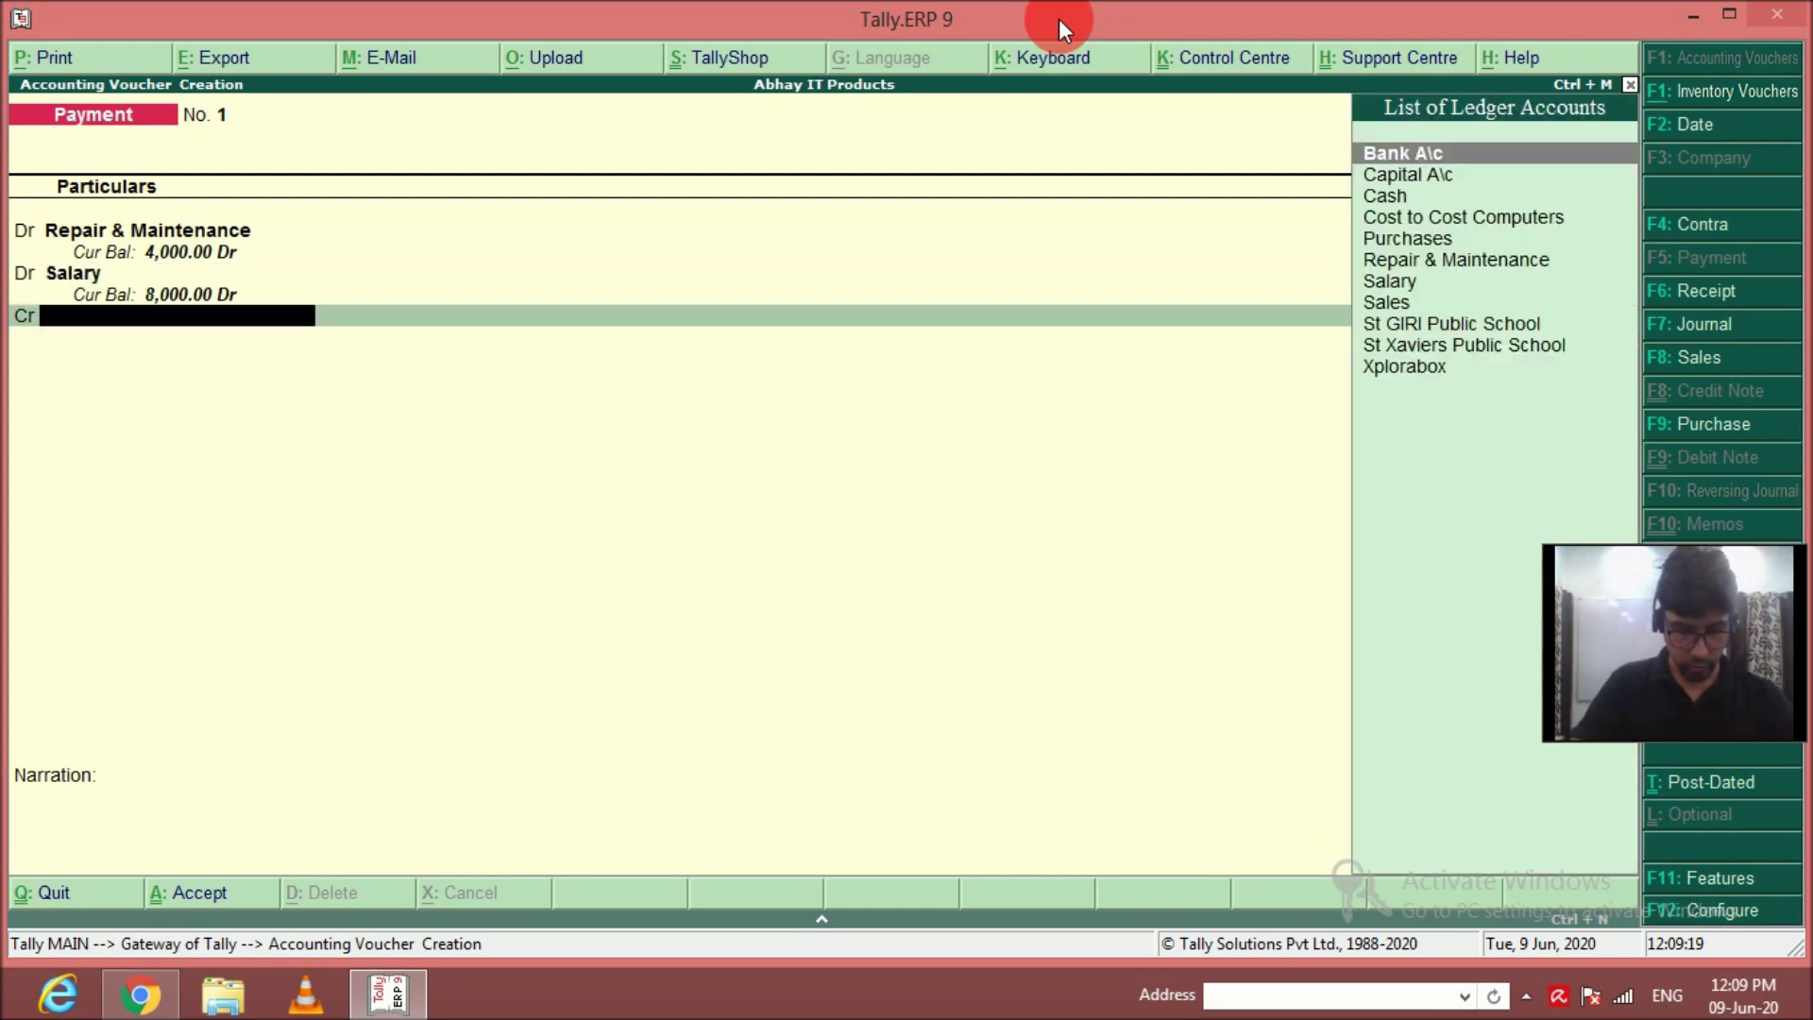
key("Down")
key("Down")
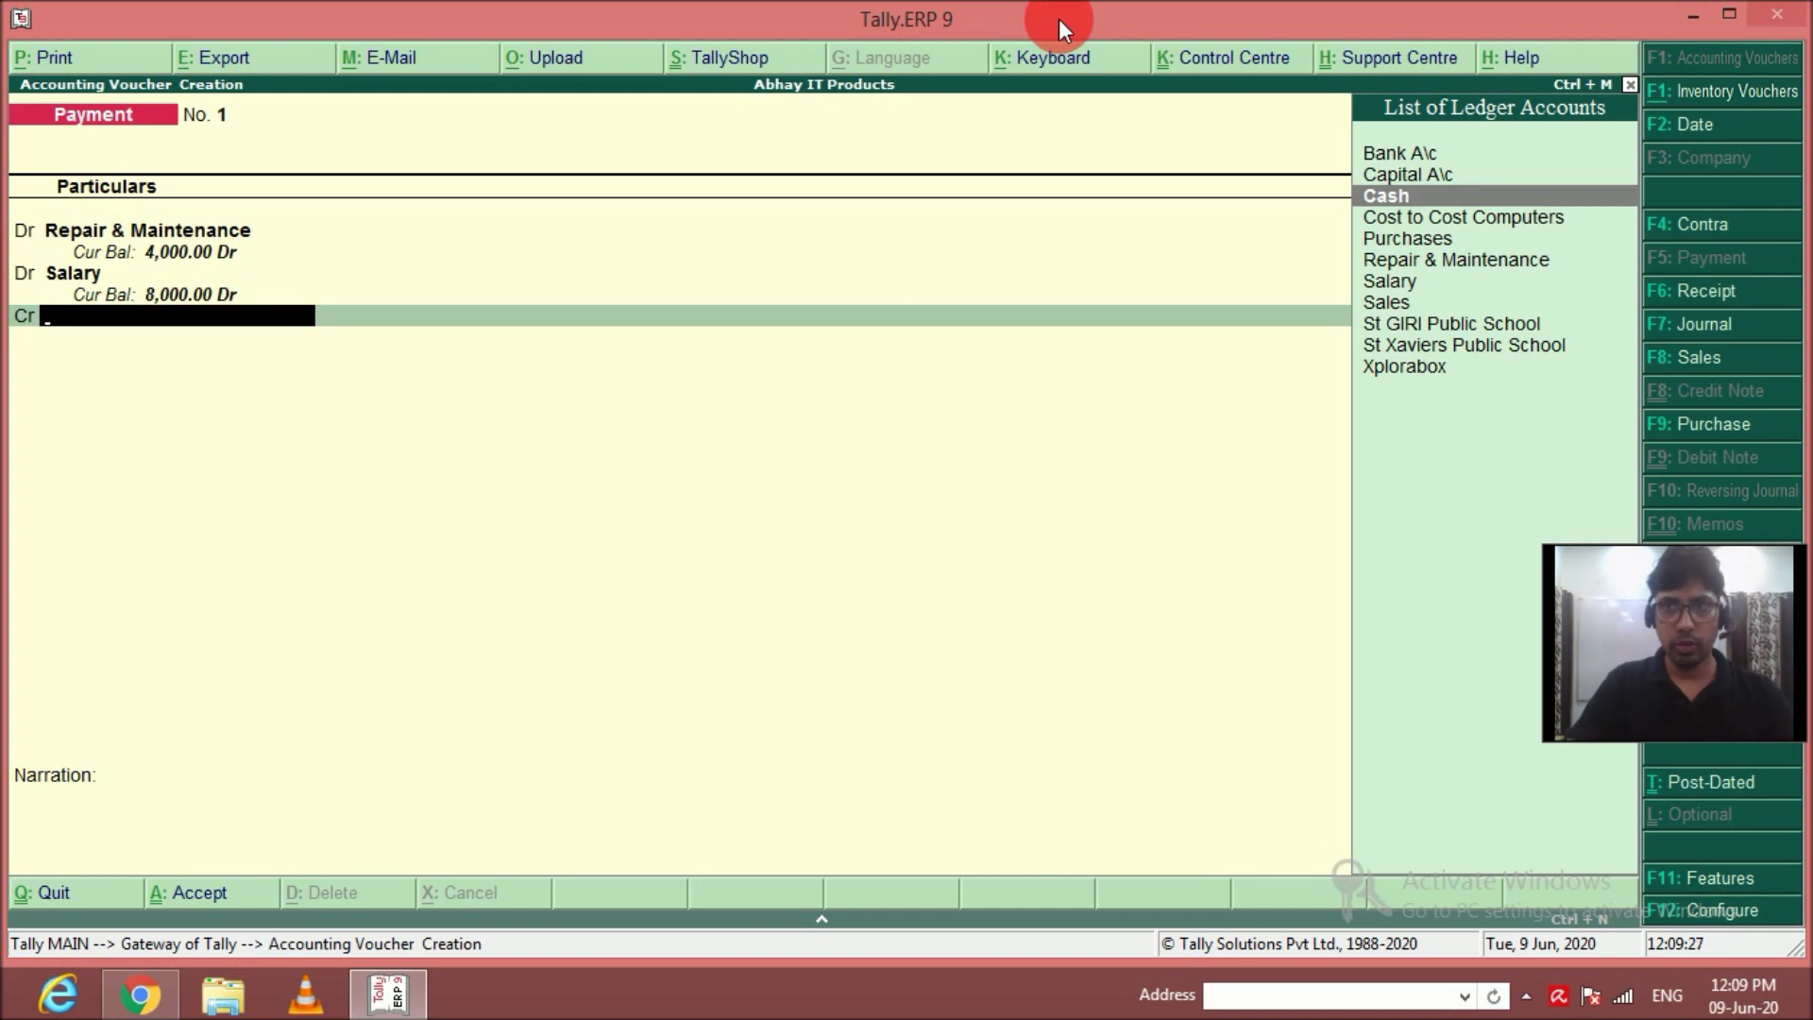
key("Return")
type("8000")
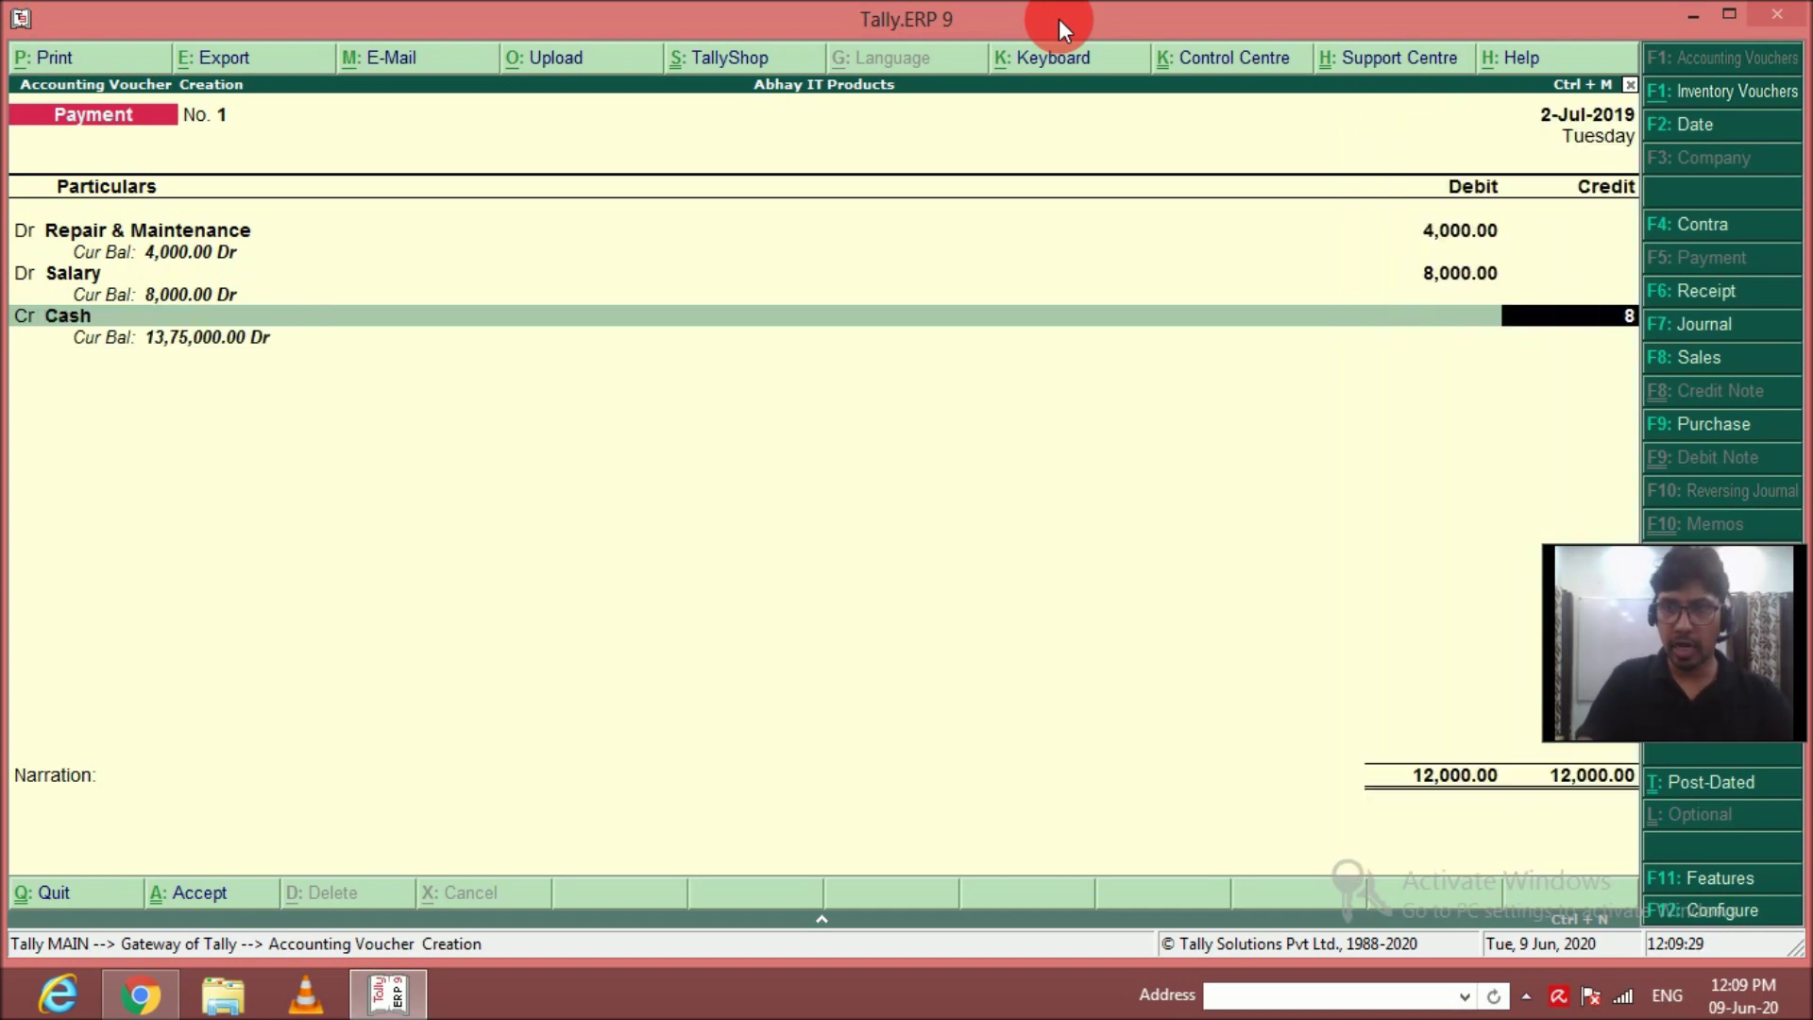
key("BackSpace")
key("BackSpace")
key("BackSpace")
key("BackSpace")
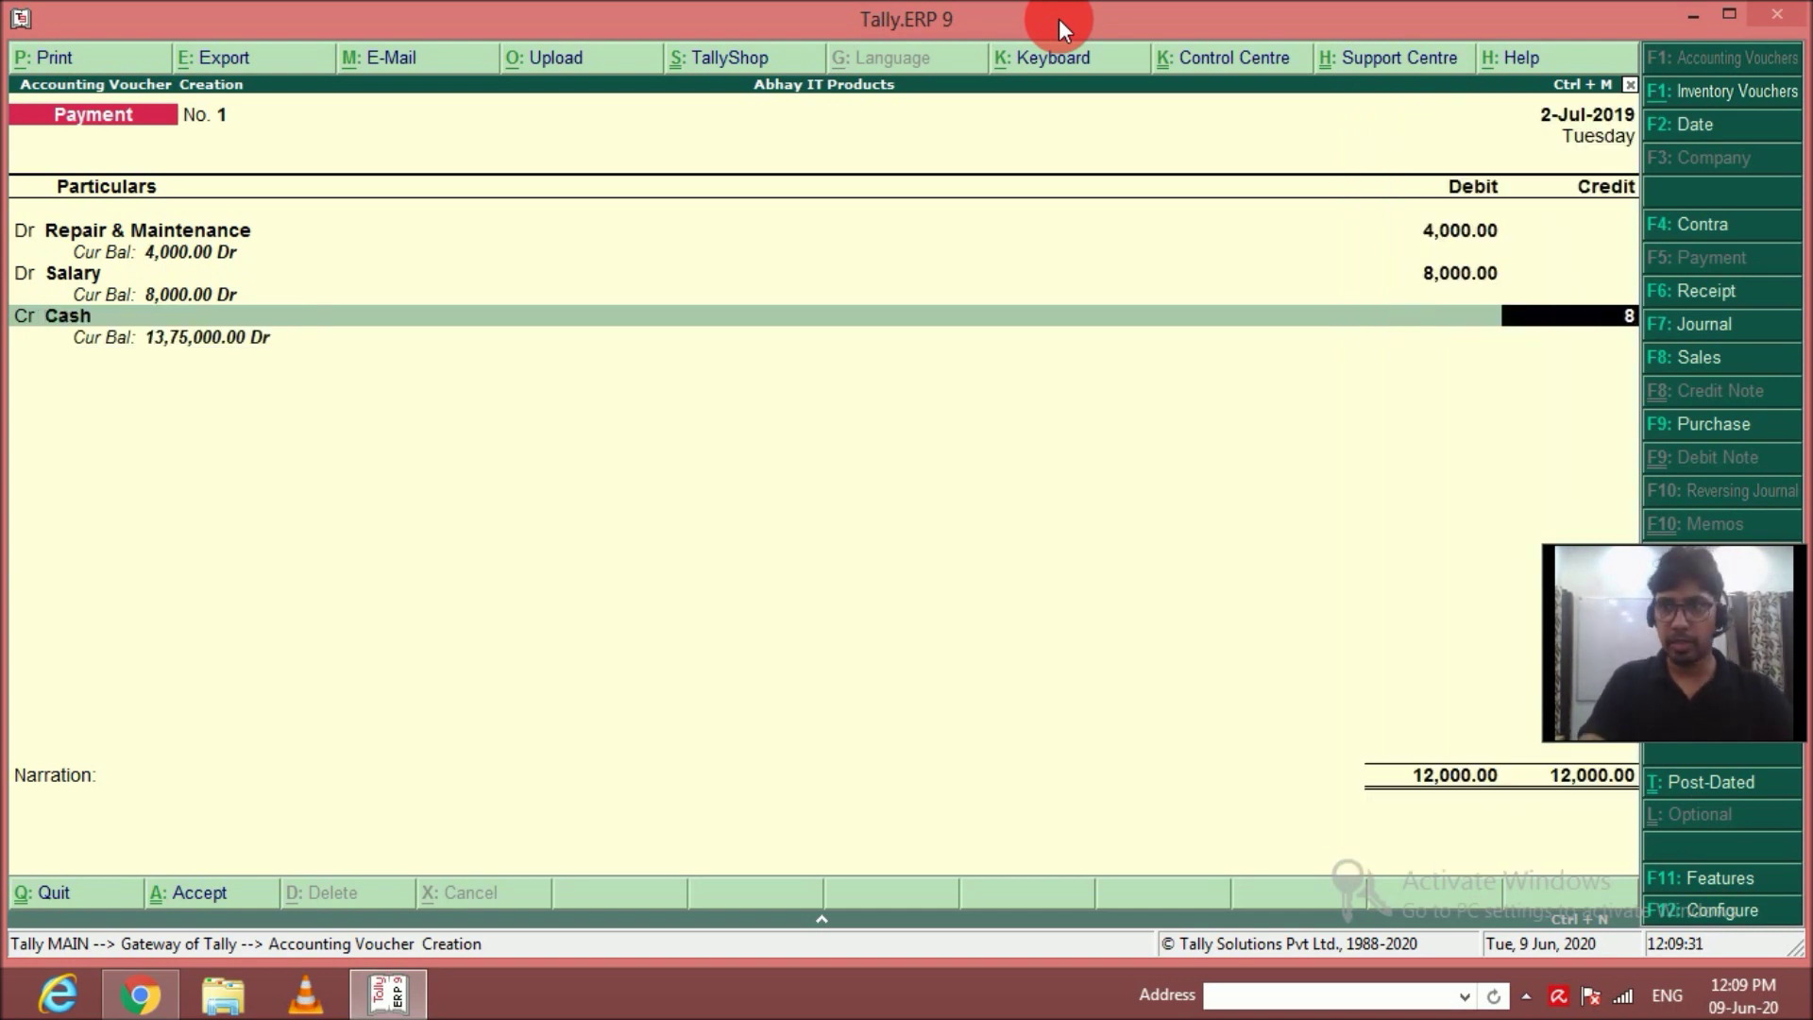
type("4000")
key("Return")
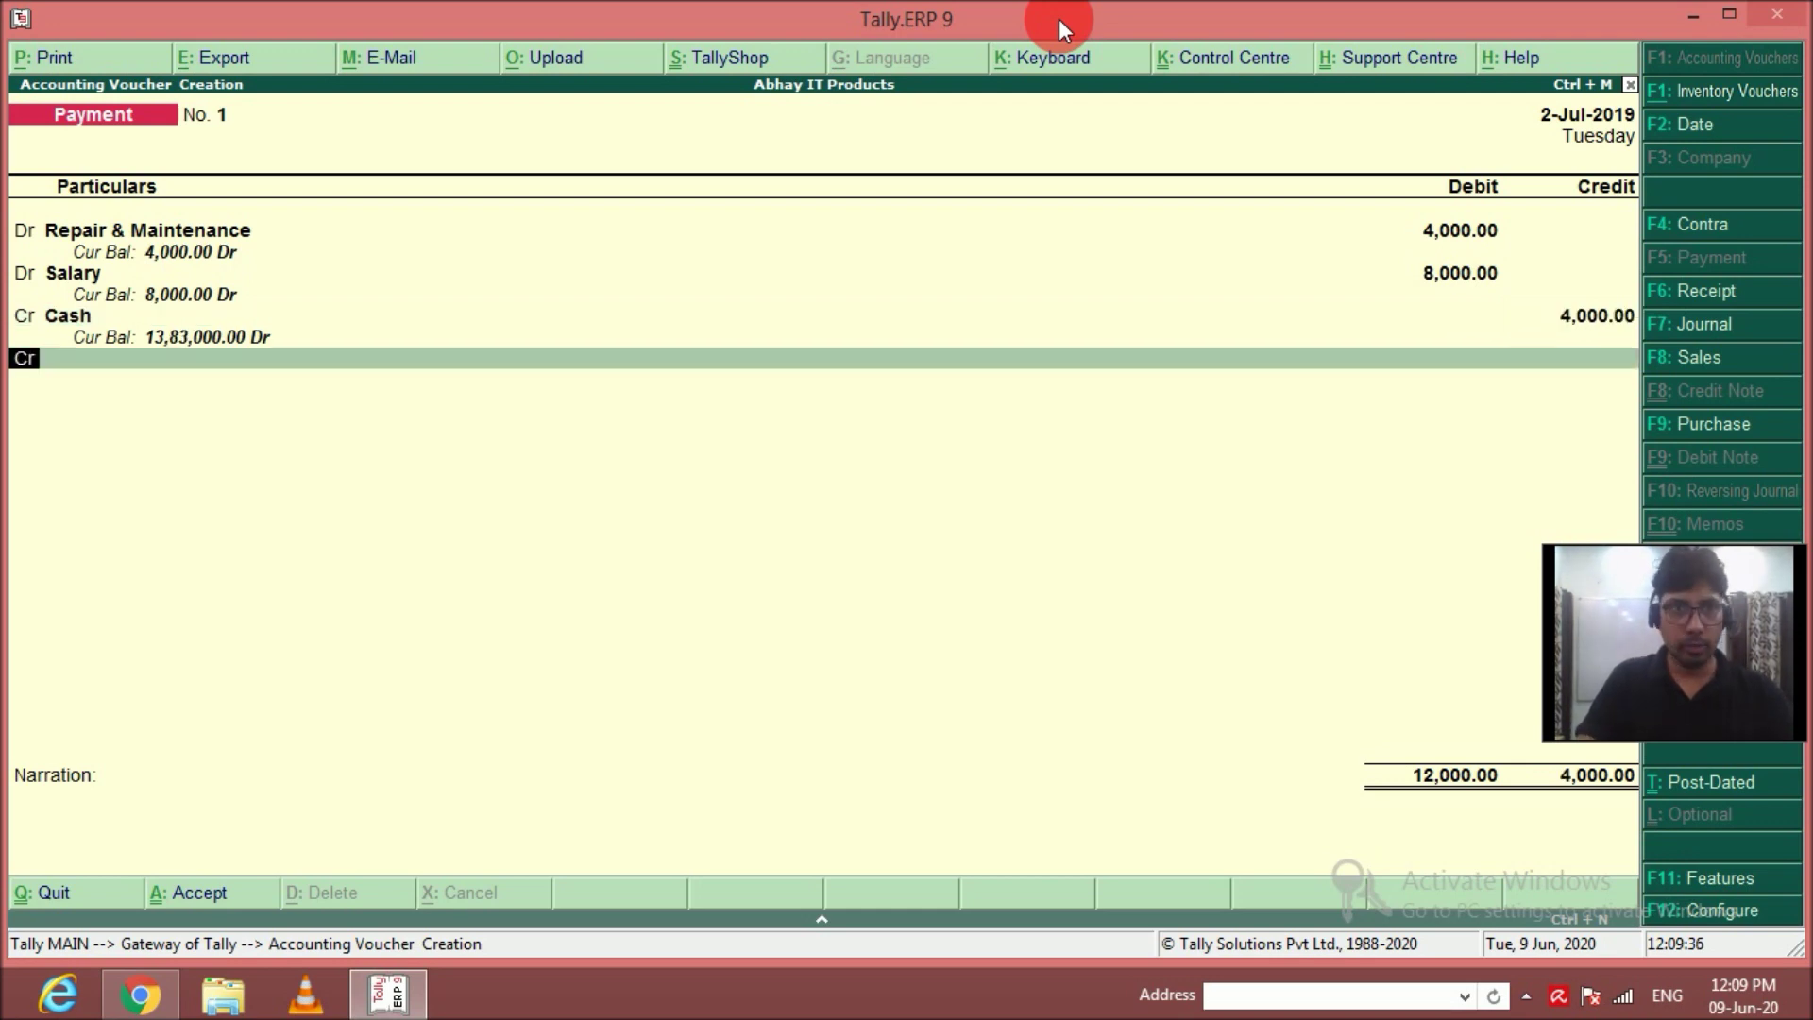
Credit Bank A\c with 8,000 and allocate it to Salary as Cheque, leaving the instrument number blank.
type("B")
key("Return")
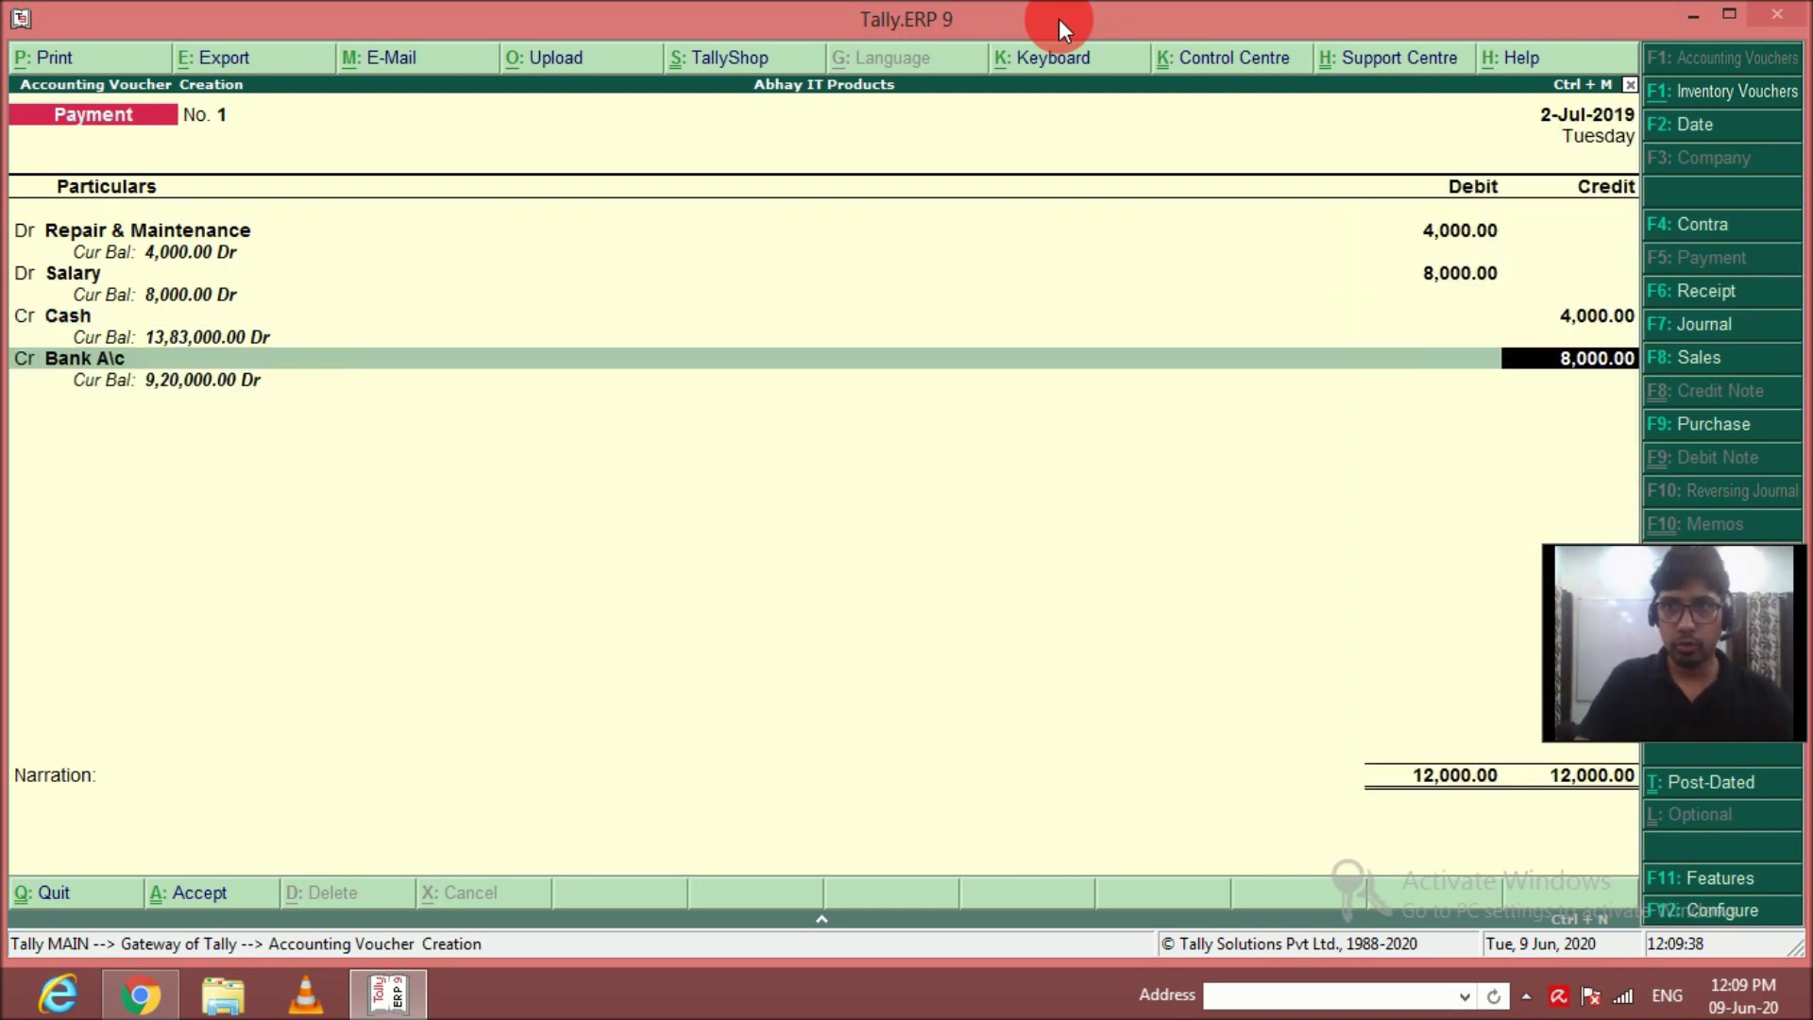
key("Return")
key("Return")
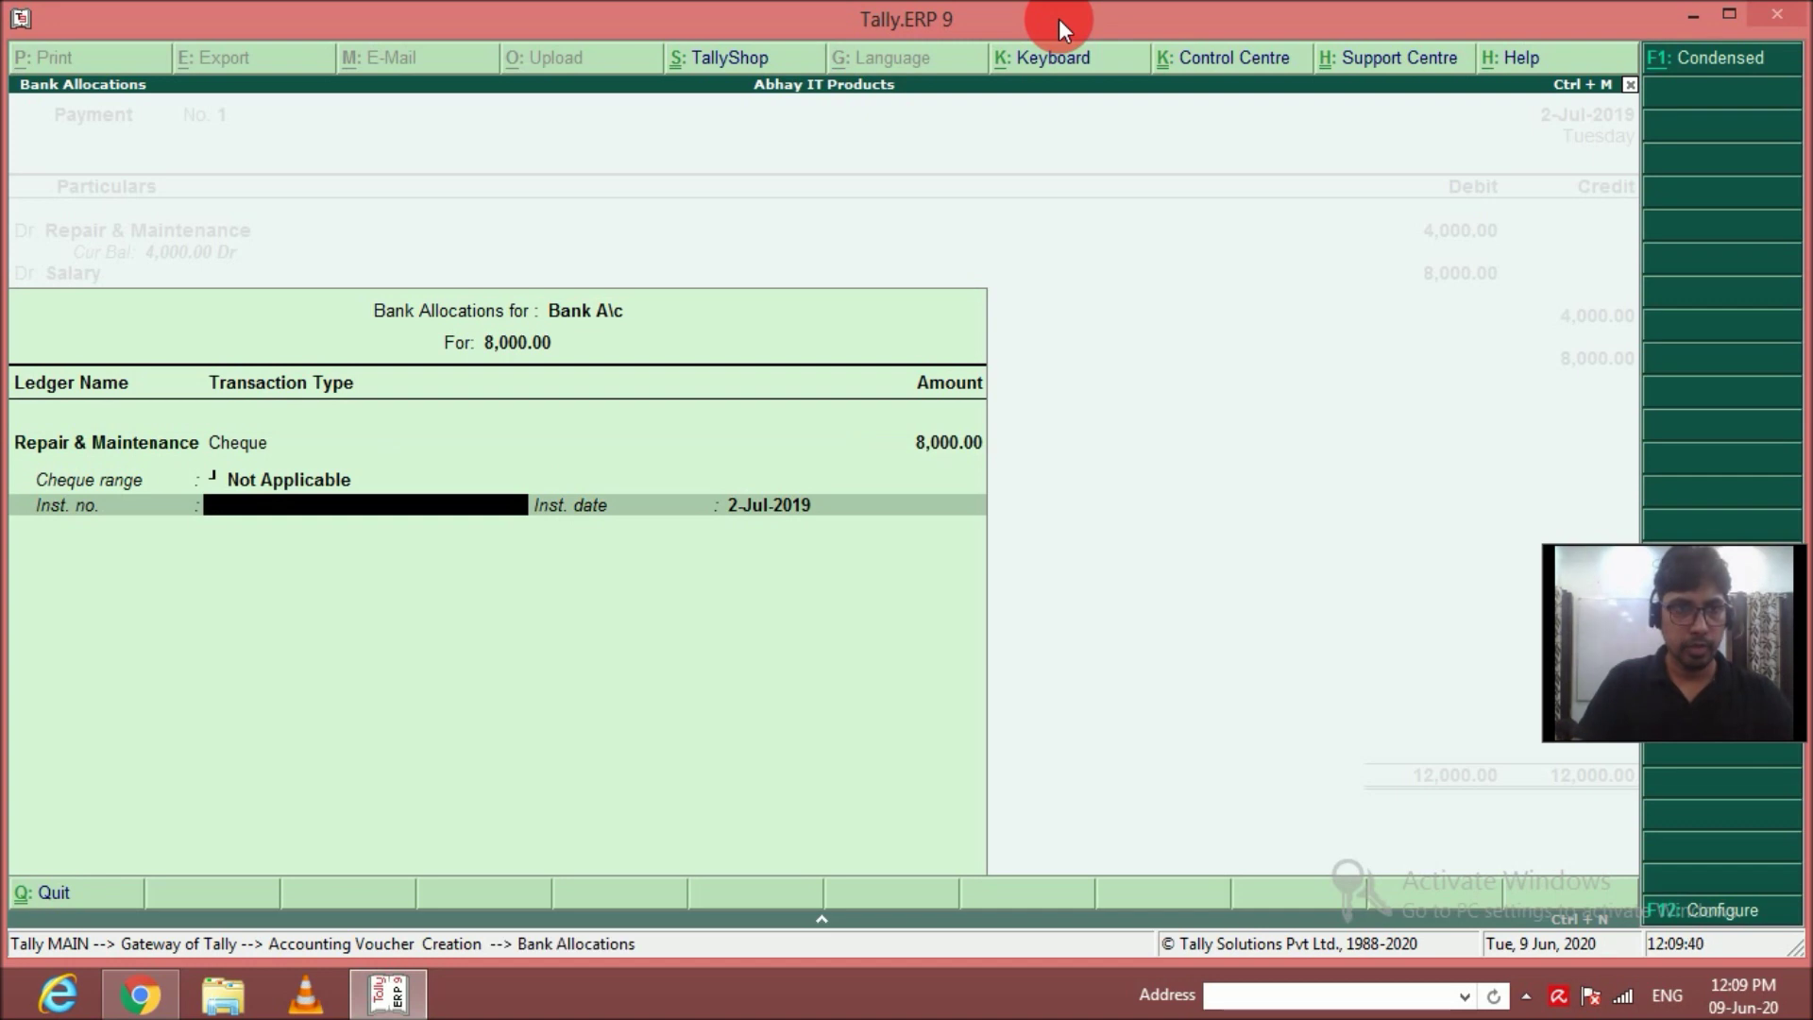
key("BackSpace")
key("BackSpace")
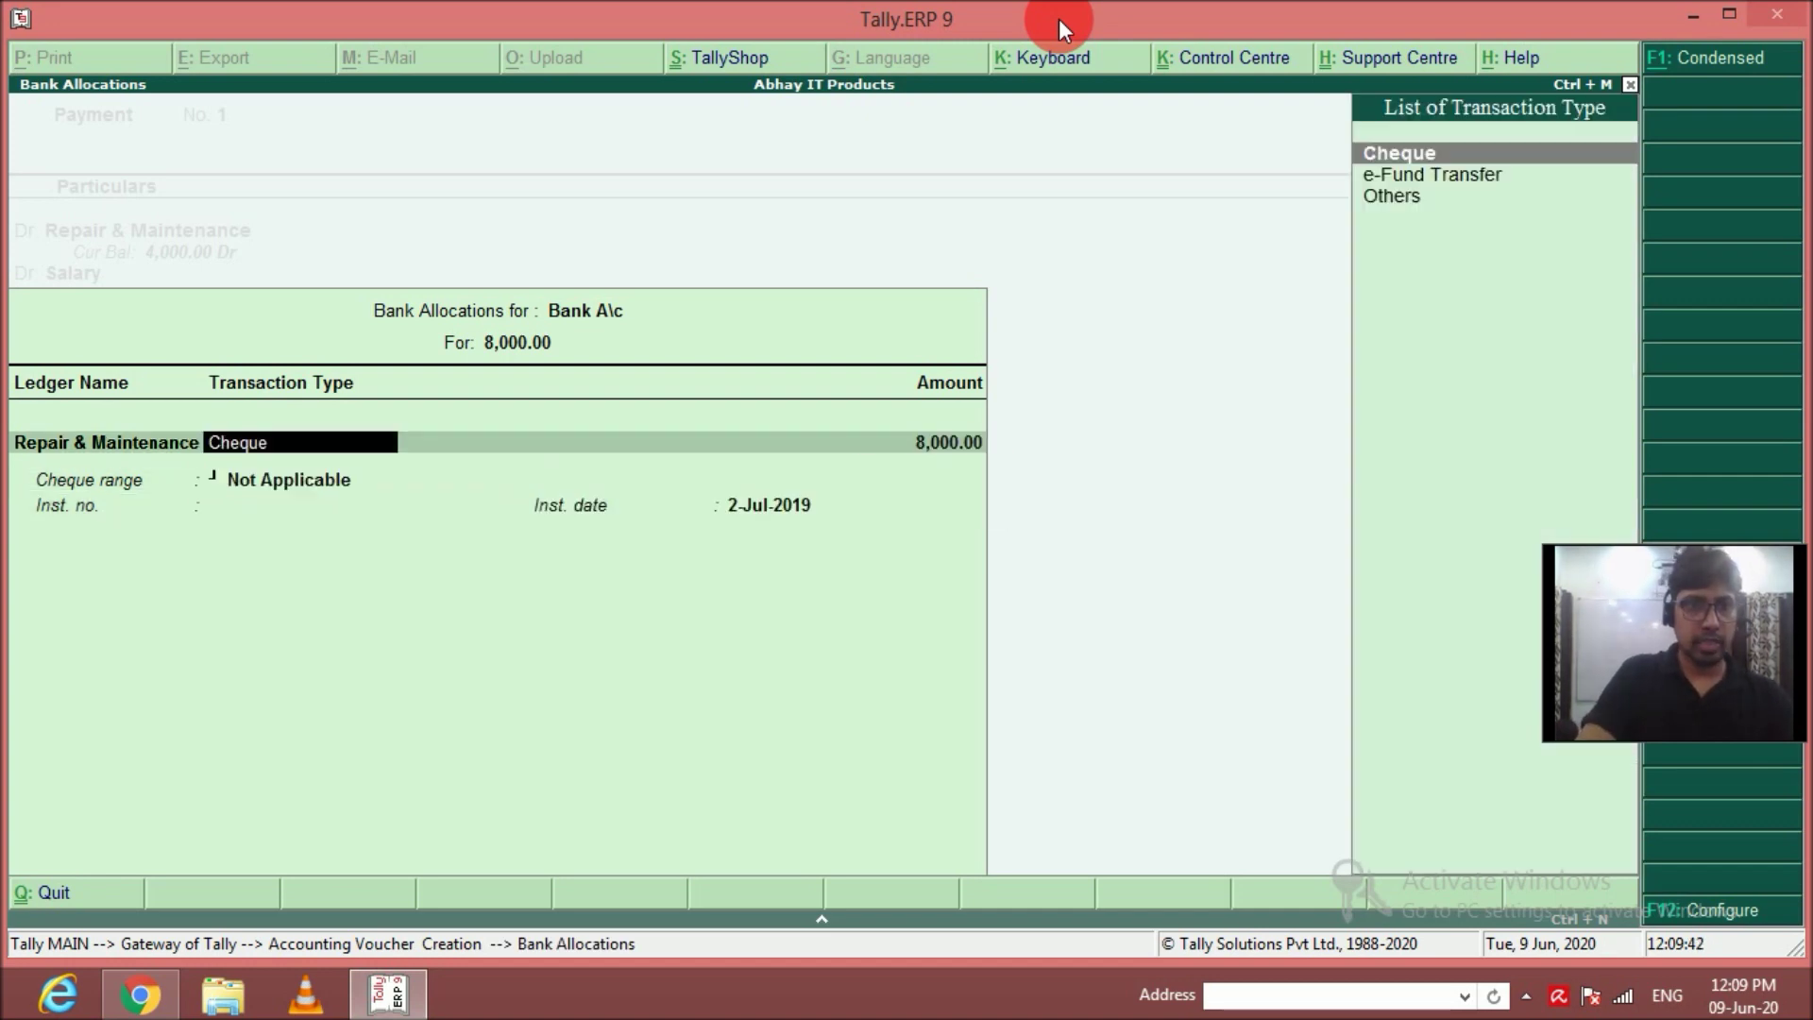
key("BackSpace")
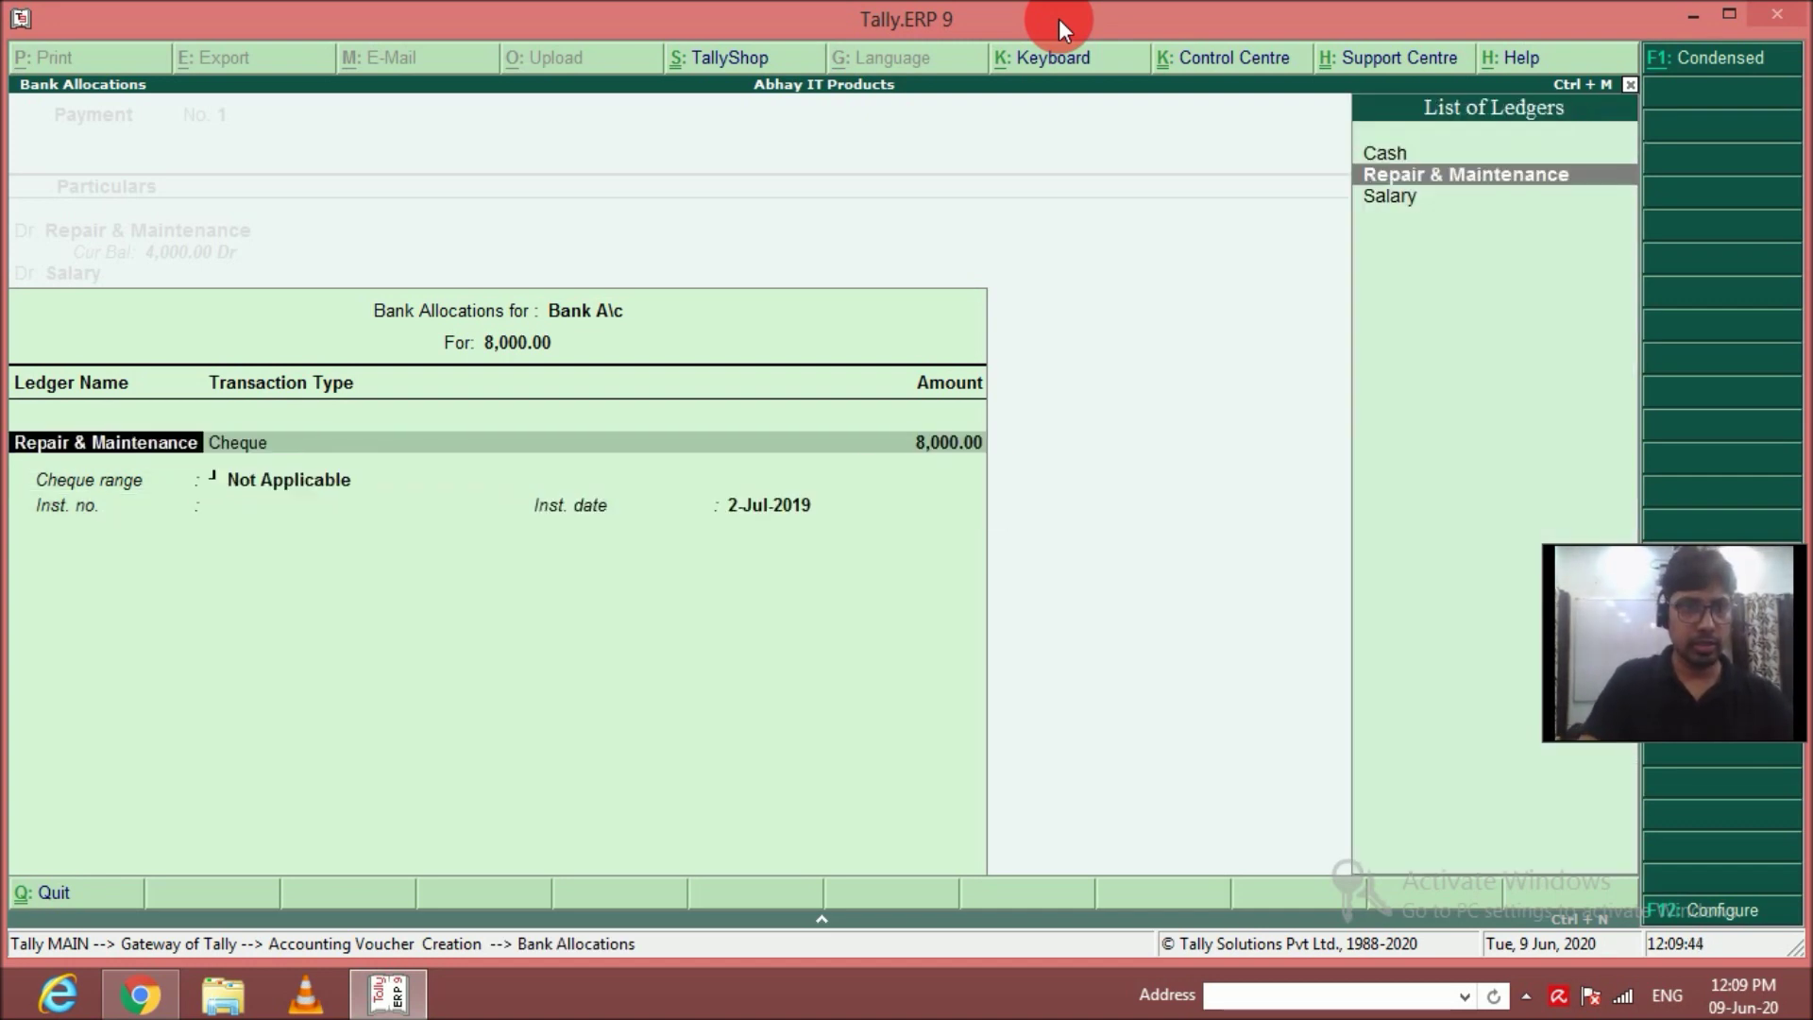
key("Down")
key("Return")
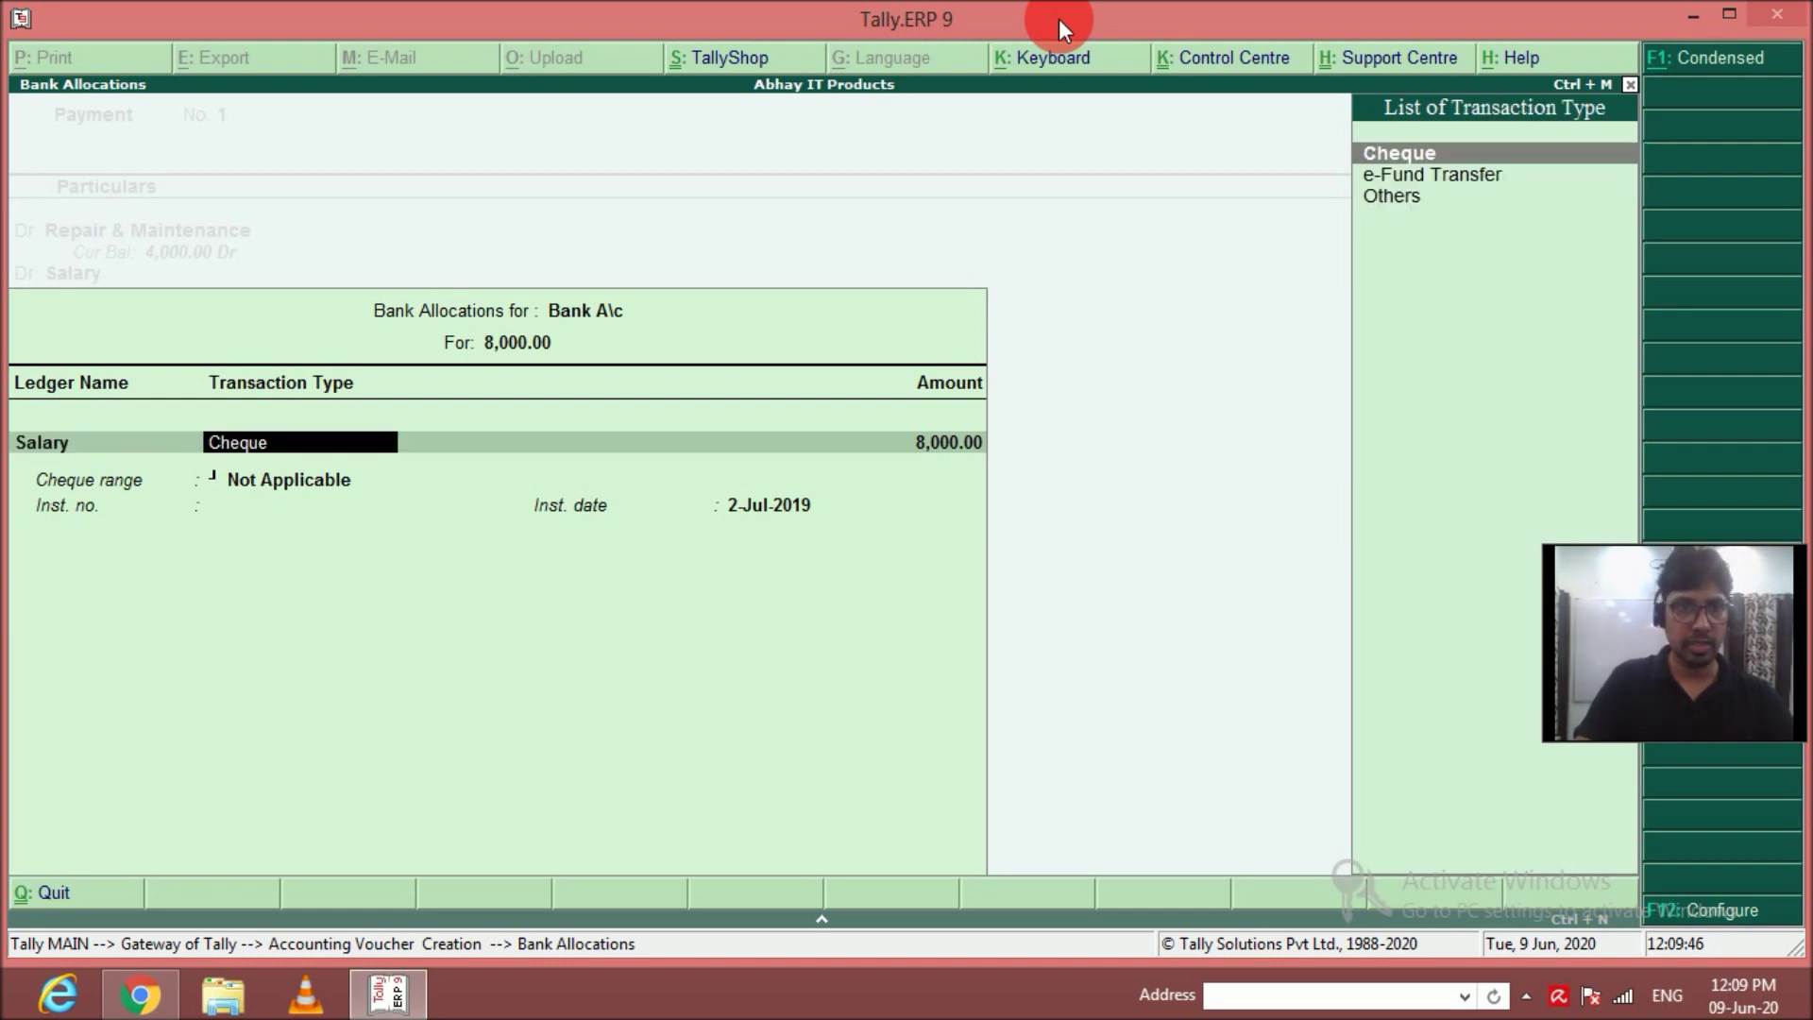
key("Return")
key("Return")
key("Return")
key("Return")
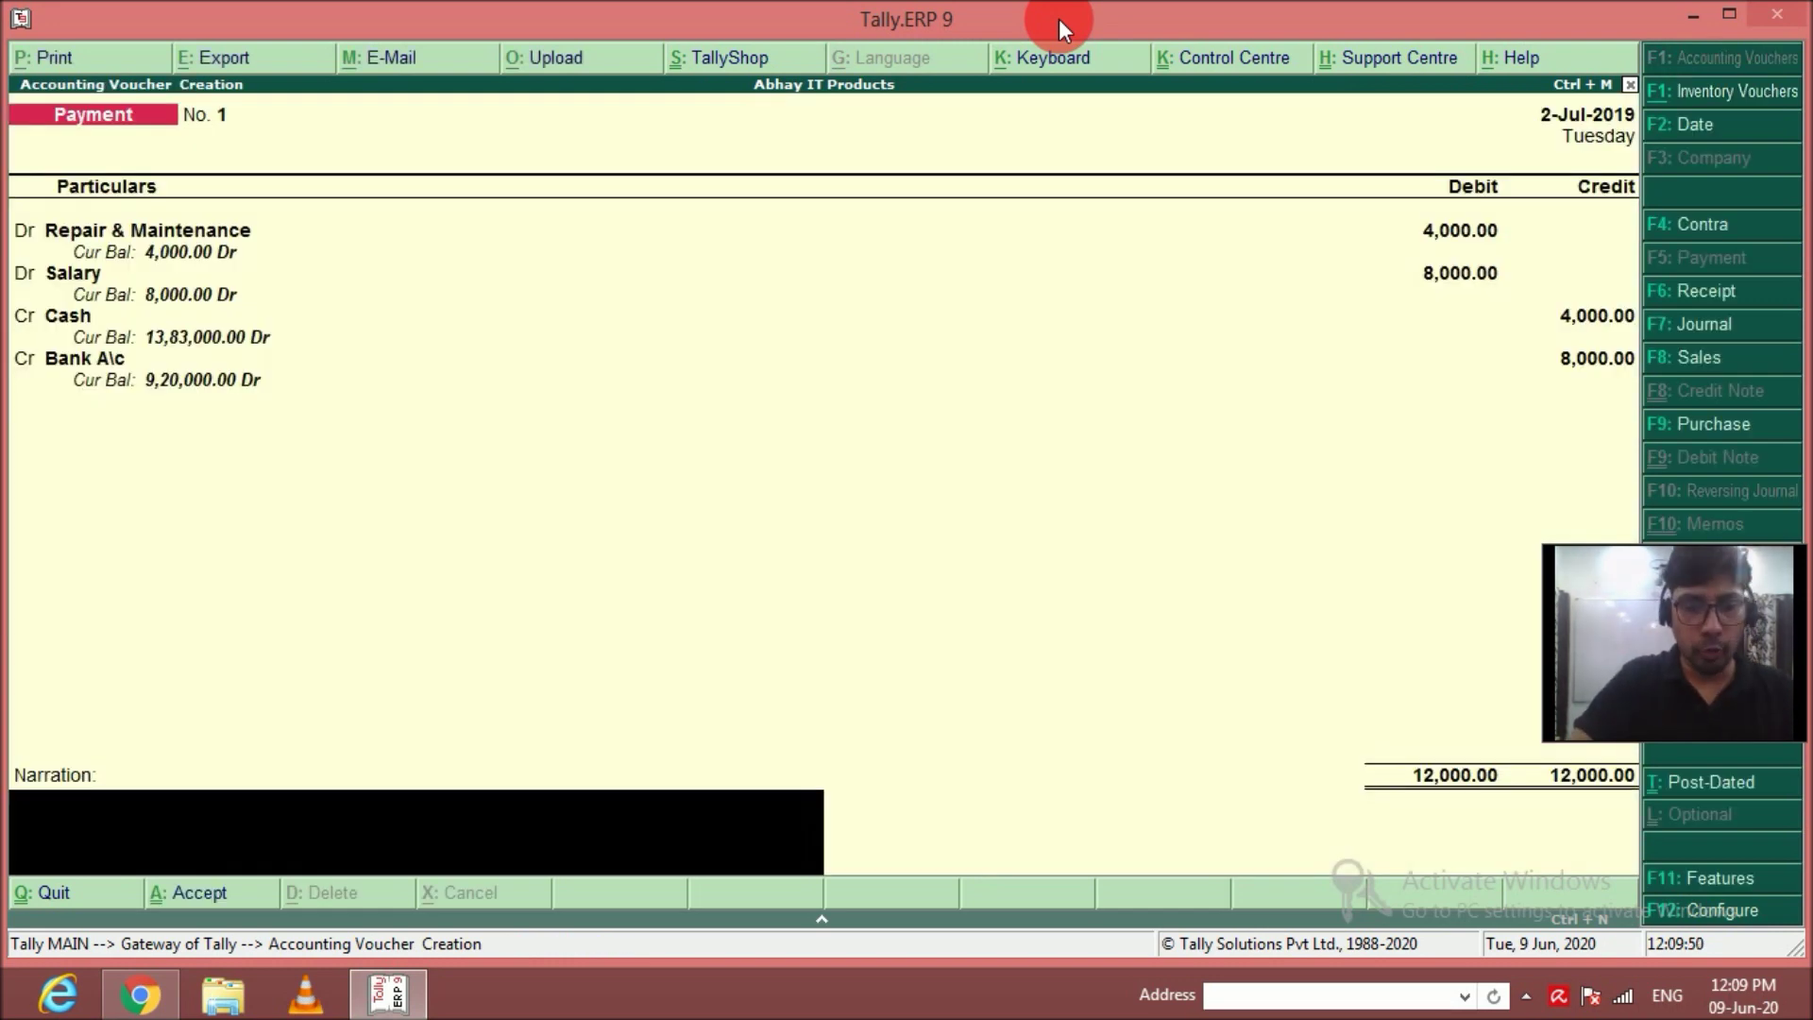
Enter the narration "For repairs of machinery made & salary paid to labor" and save the payment voucher.
type("For repairs of machiner")
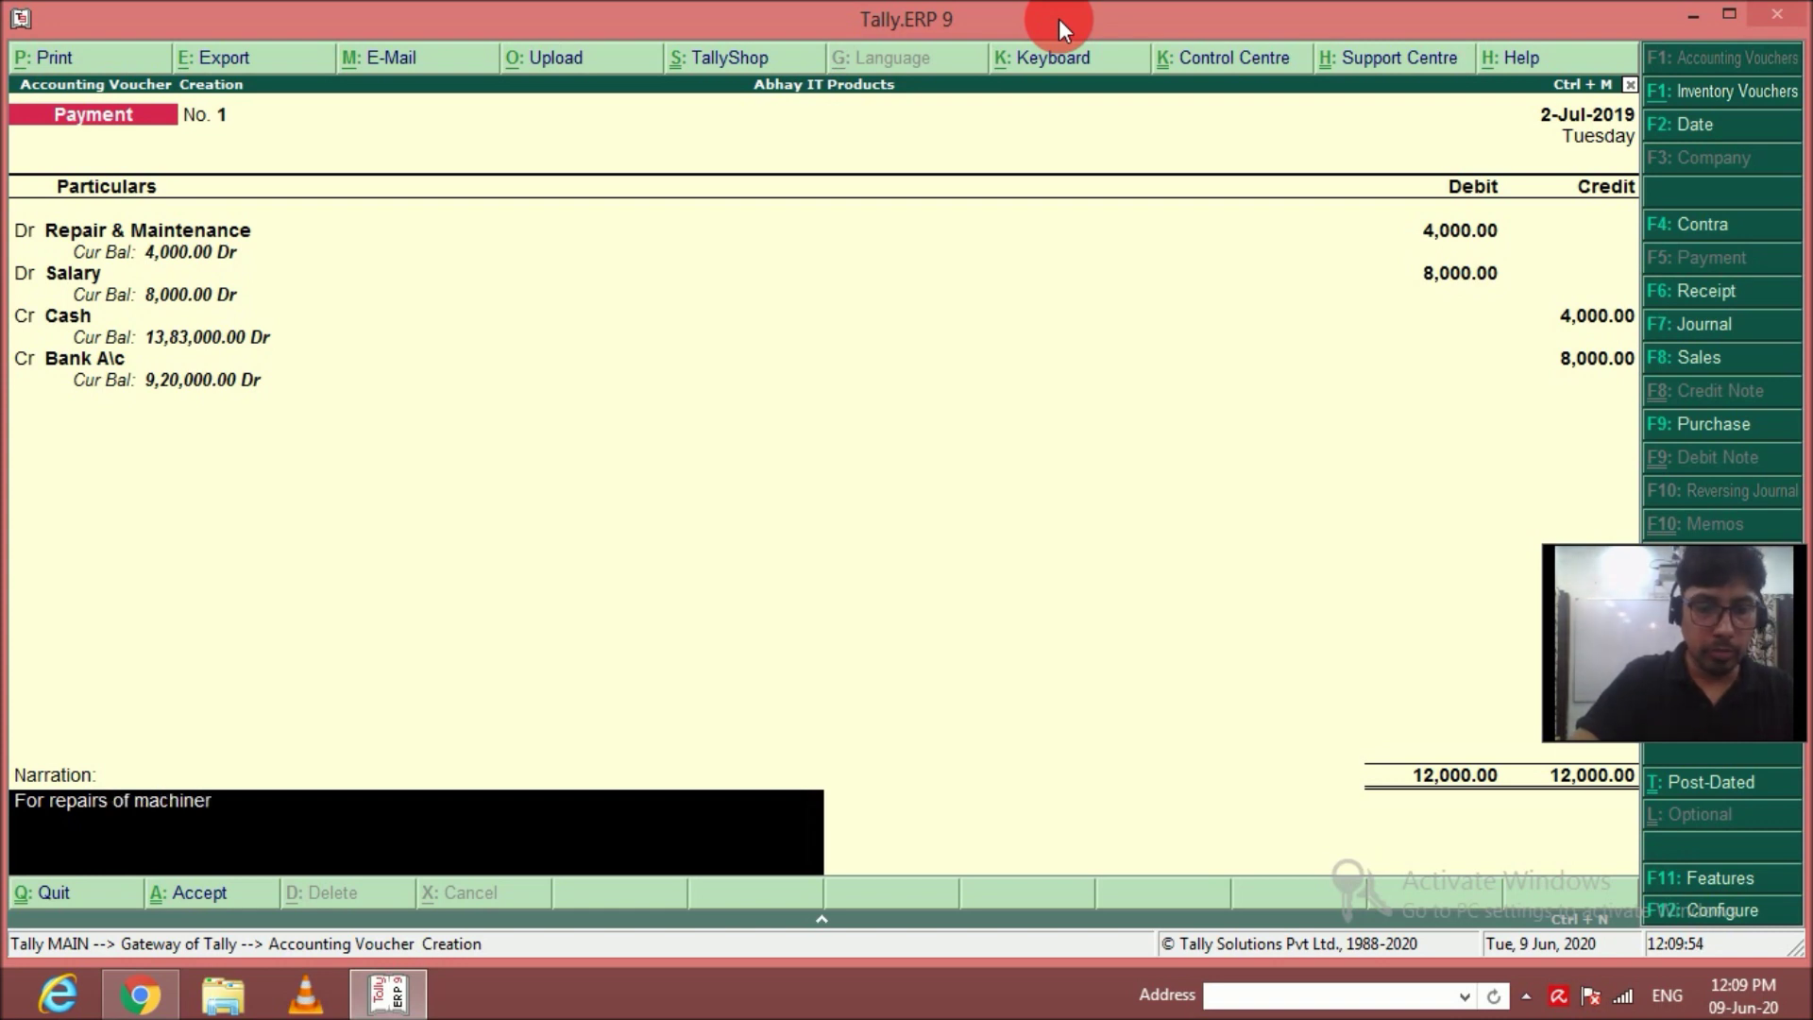
type("y made &")
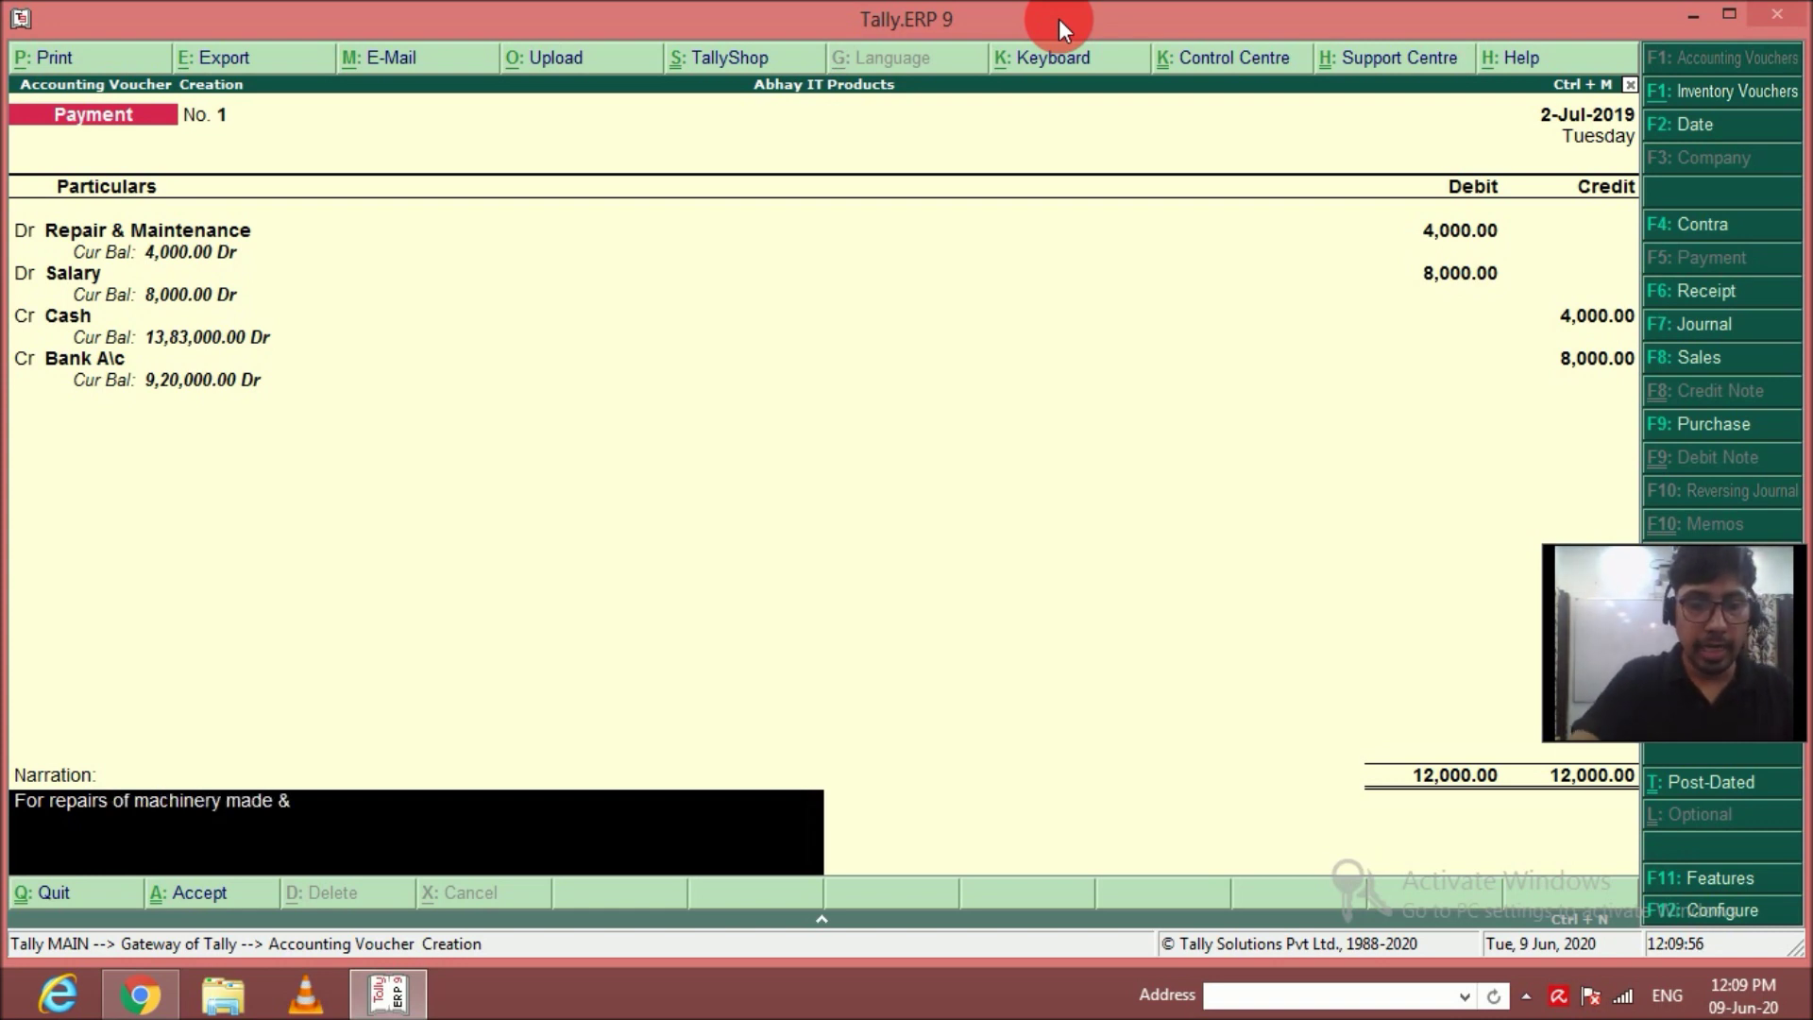
type(" salary paid")
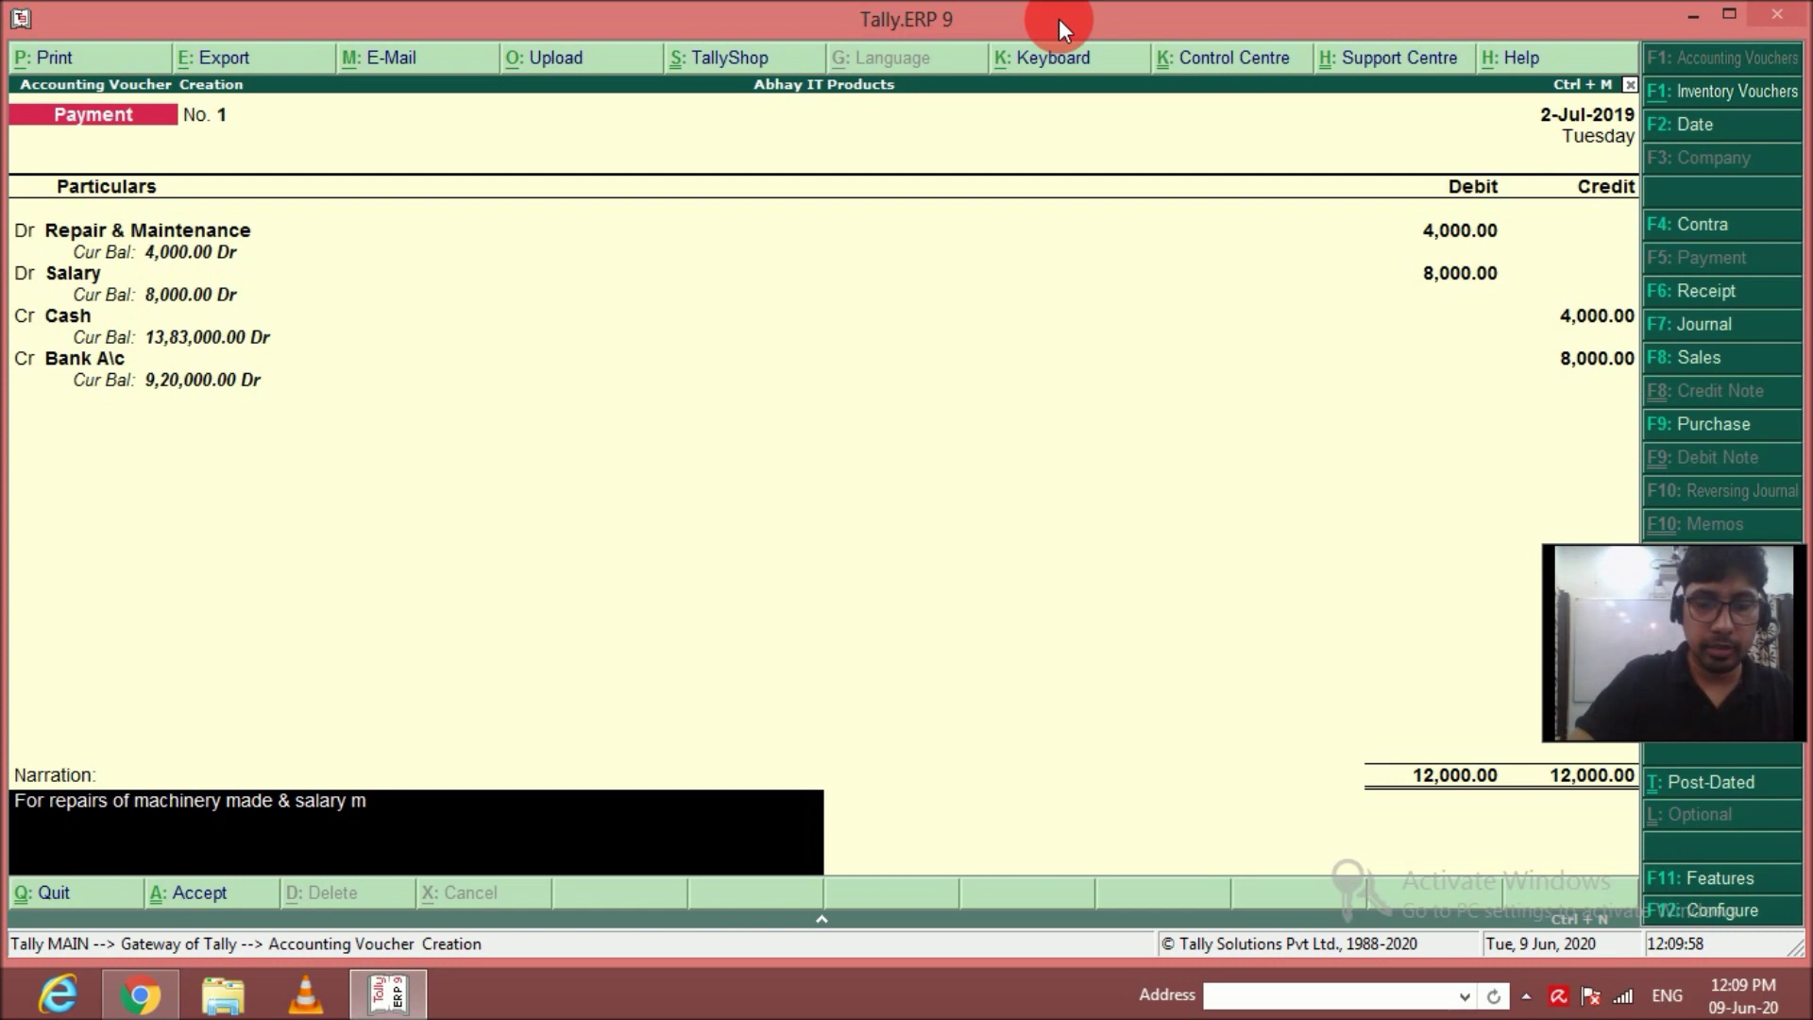
type(" to labor")
key("Return")
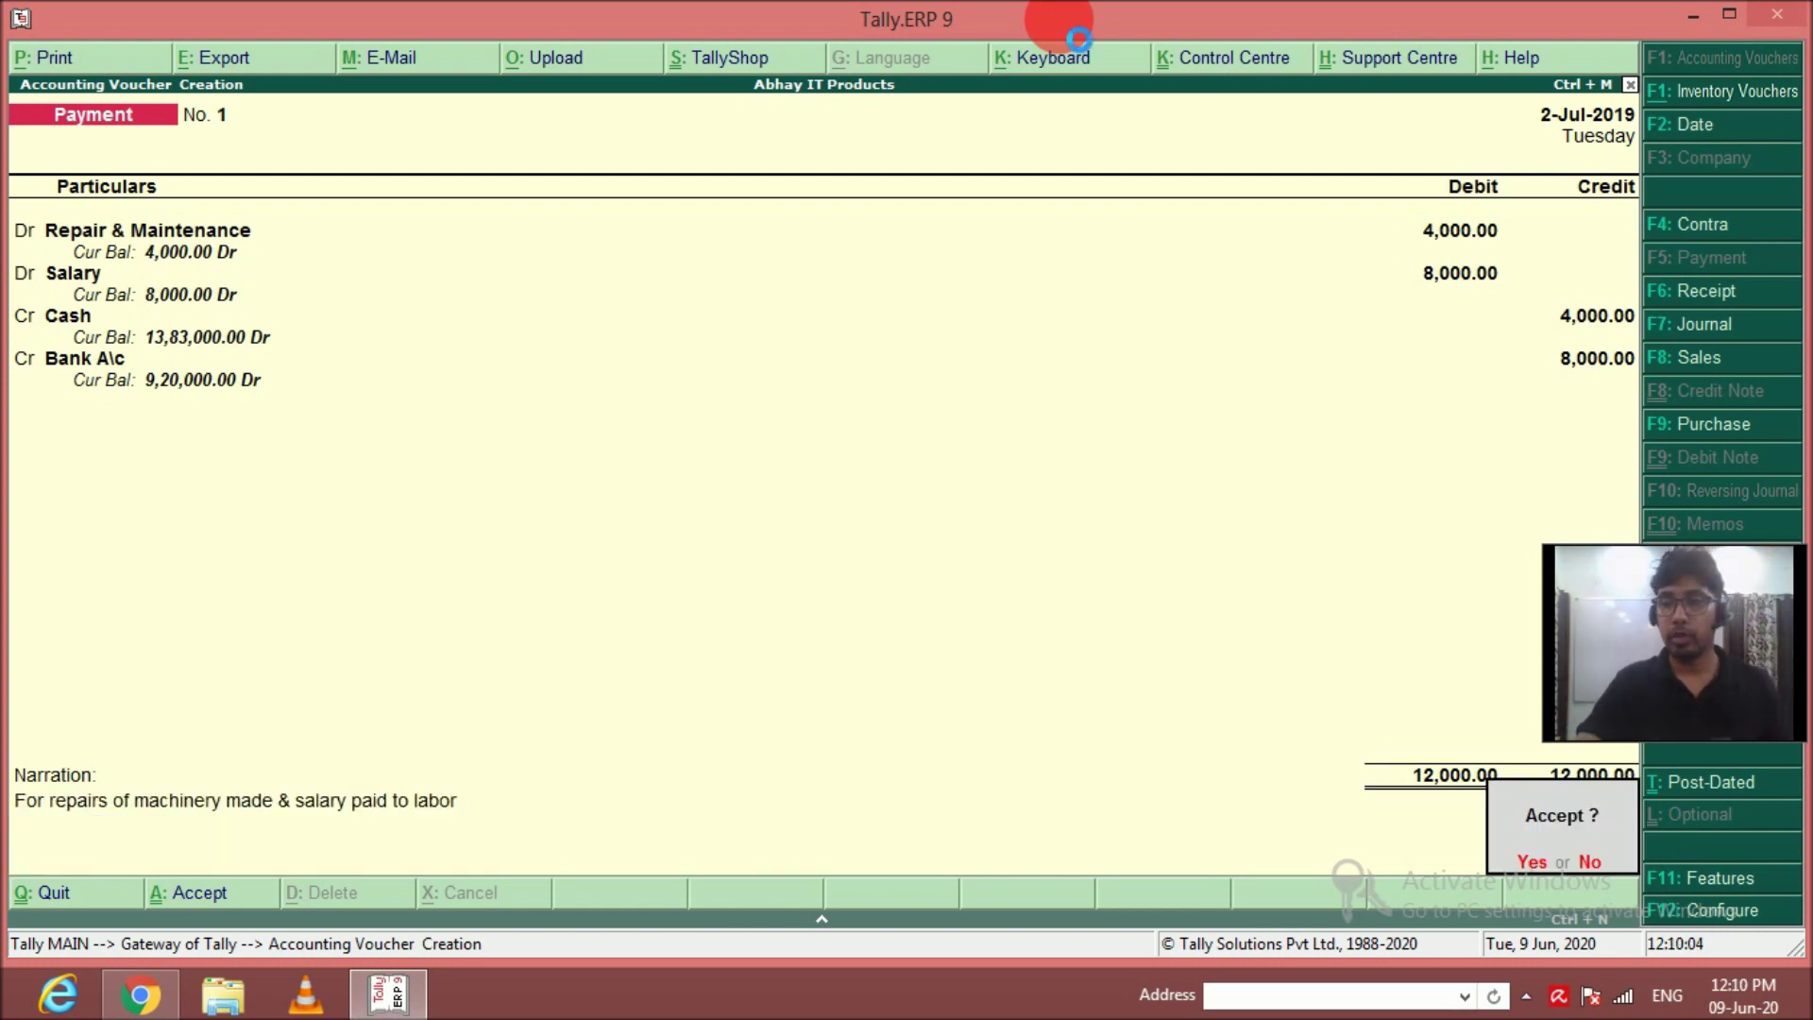
key("Return")
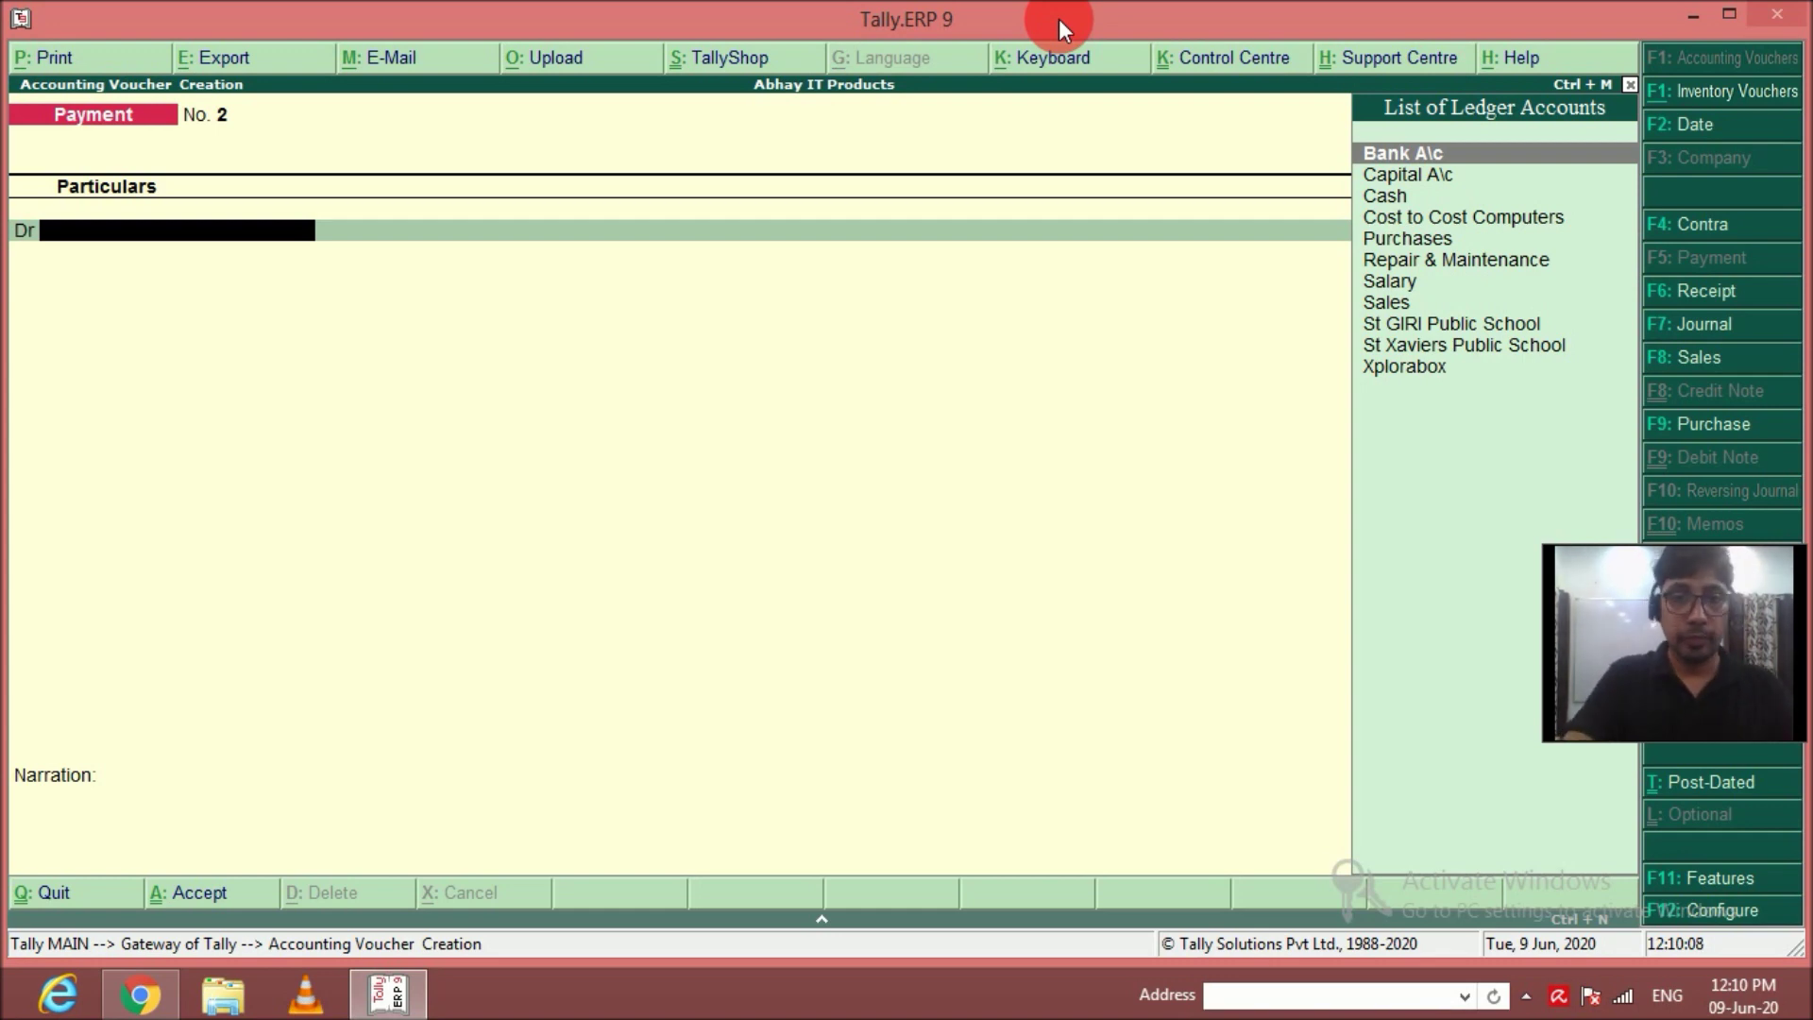
Start a sales voucher dated 1-Aug-2019 with Cash as the party account.
key("F2")
type("1-8")
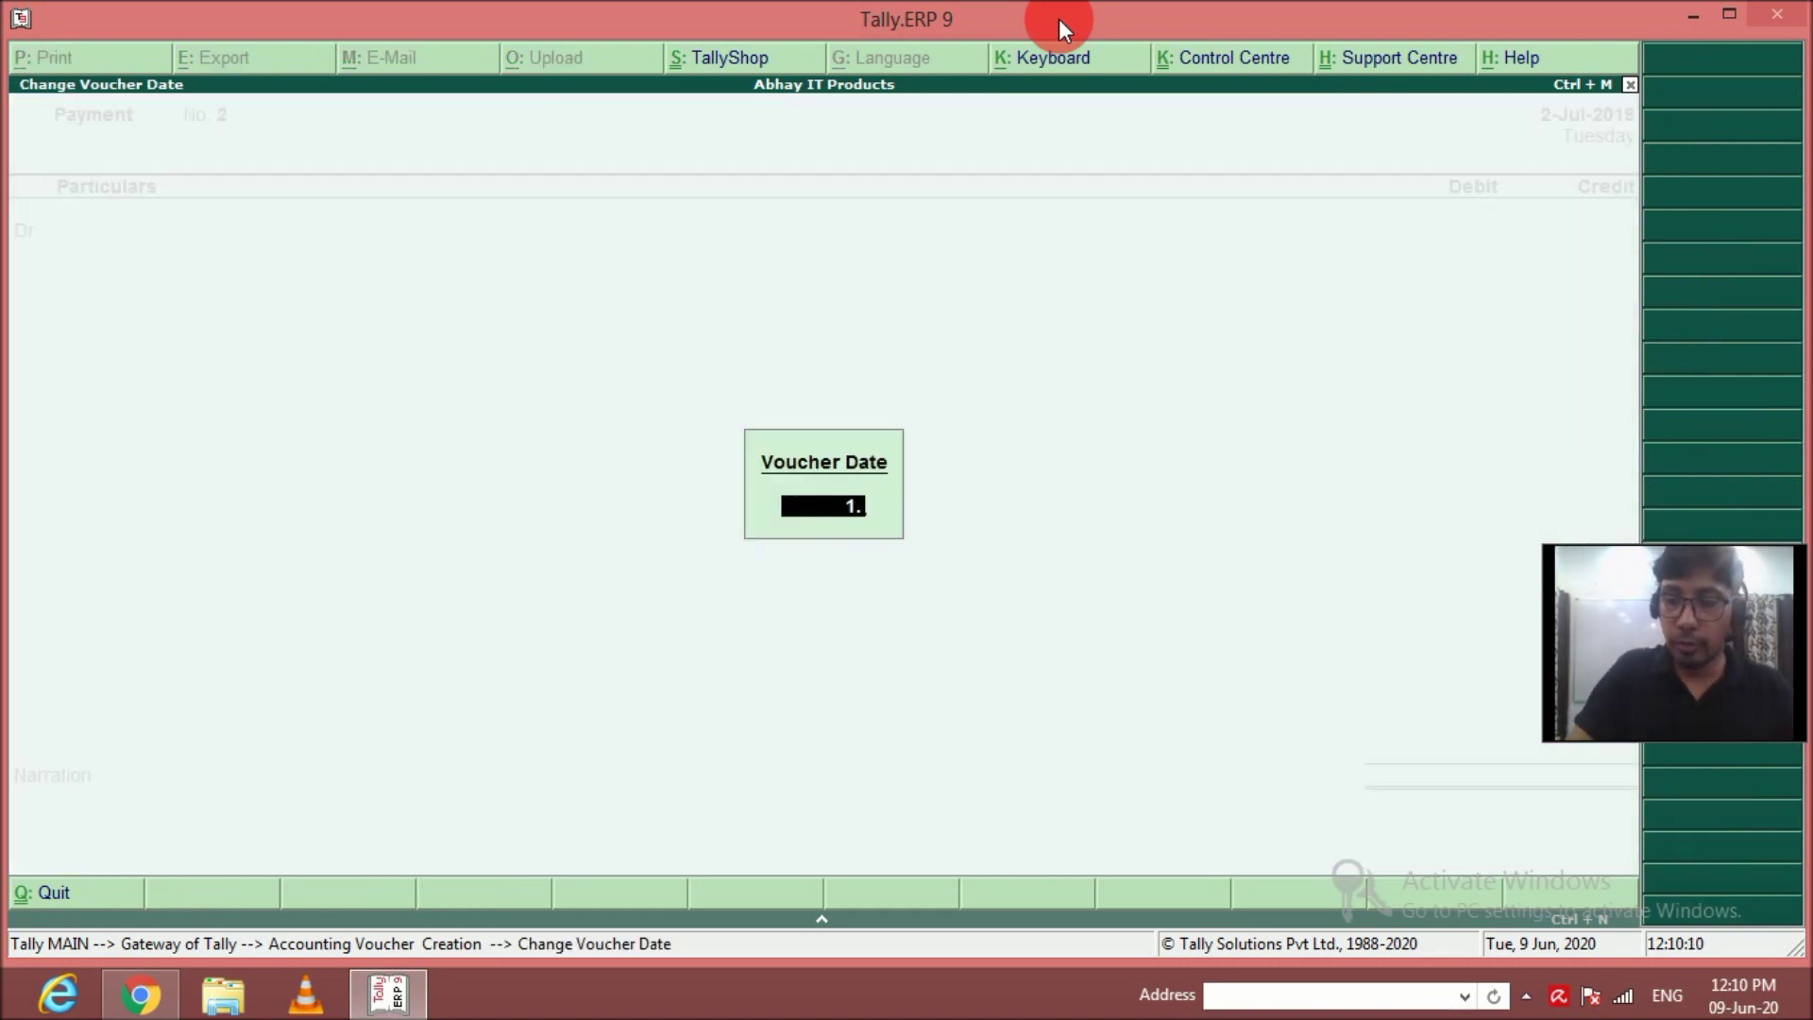
key("Return")
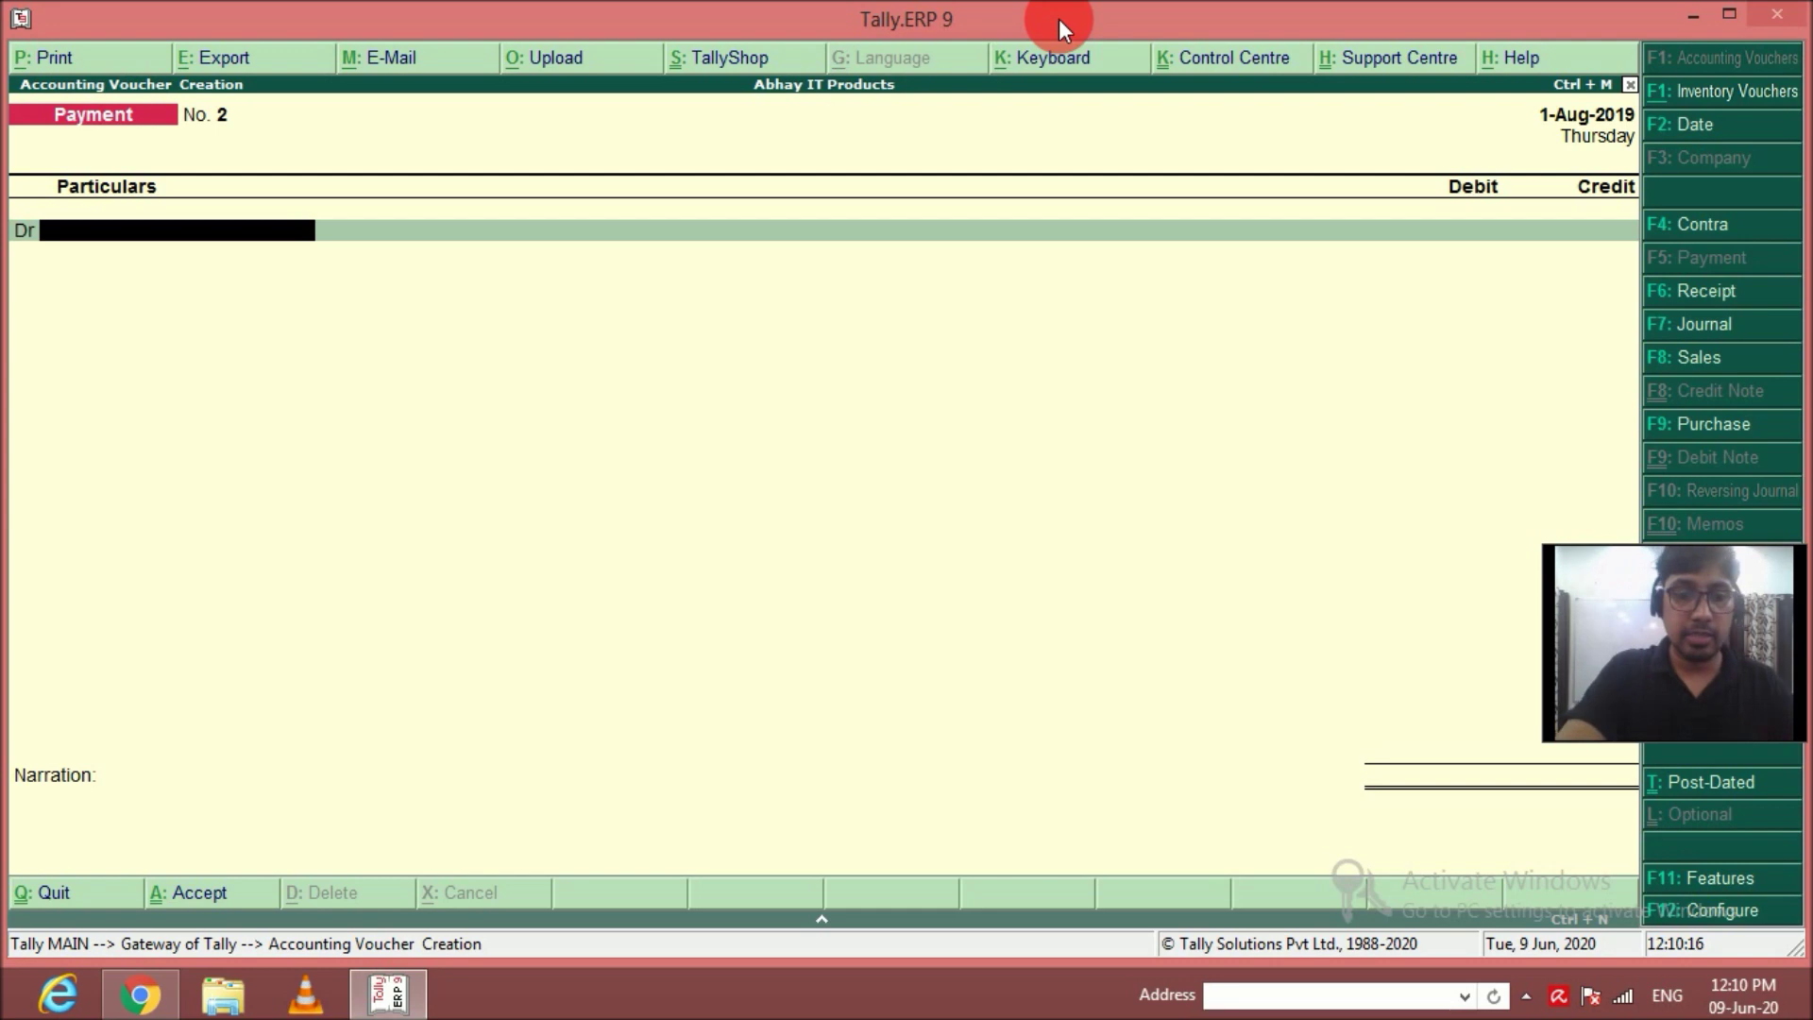
key("F8")
key("Return")
key("Down")
key("Return")
key("ctrl+a")
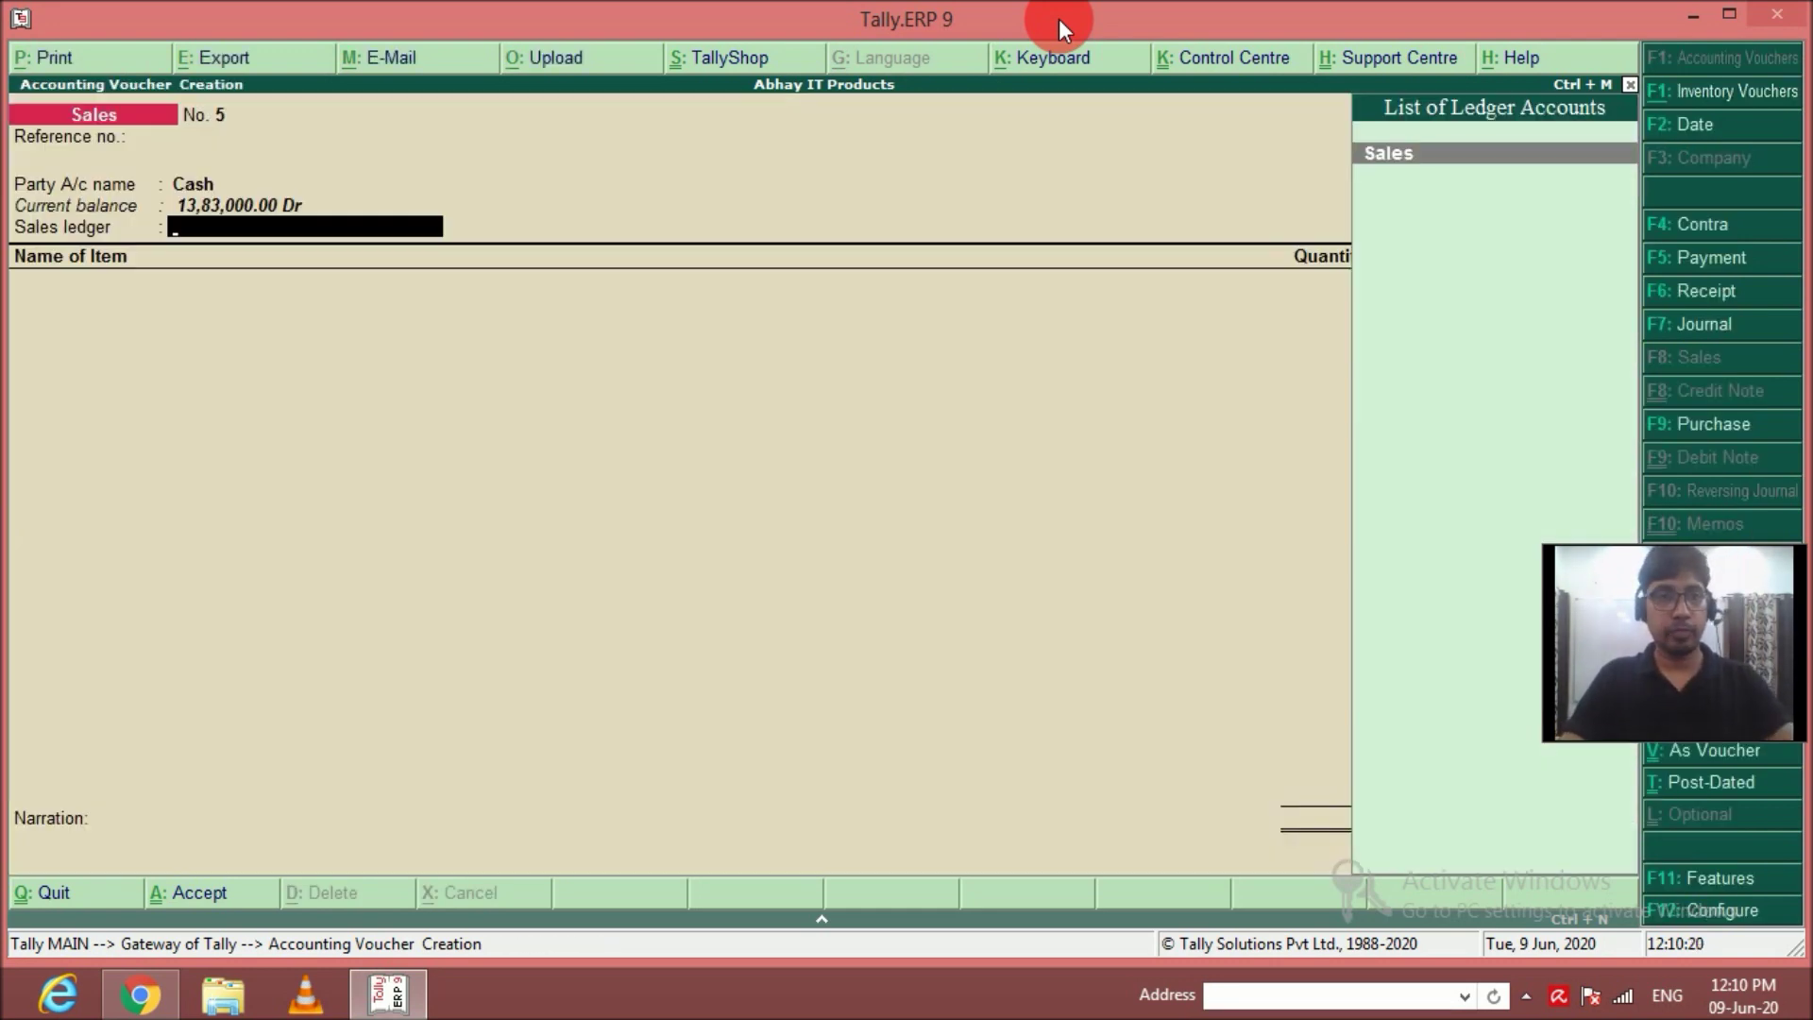
Choose the Sales ledger and add 5 nos of Computers at a rate of 26,000.
key("Return")
type("C")
key("Down")
key("Return")
type("5")
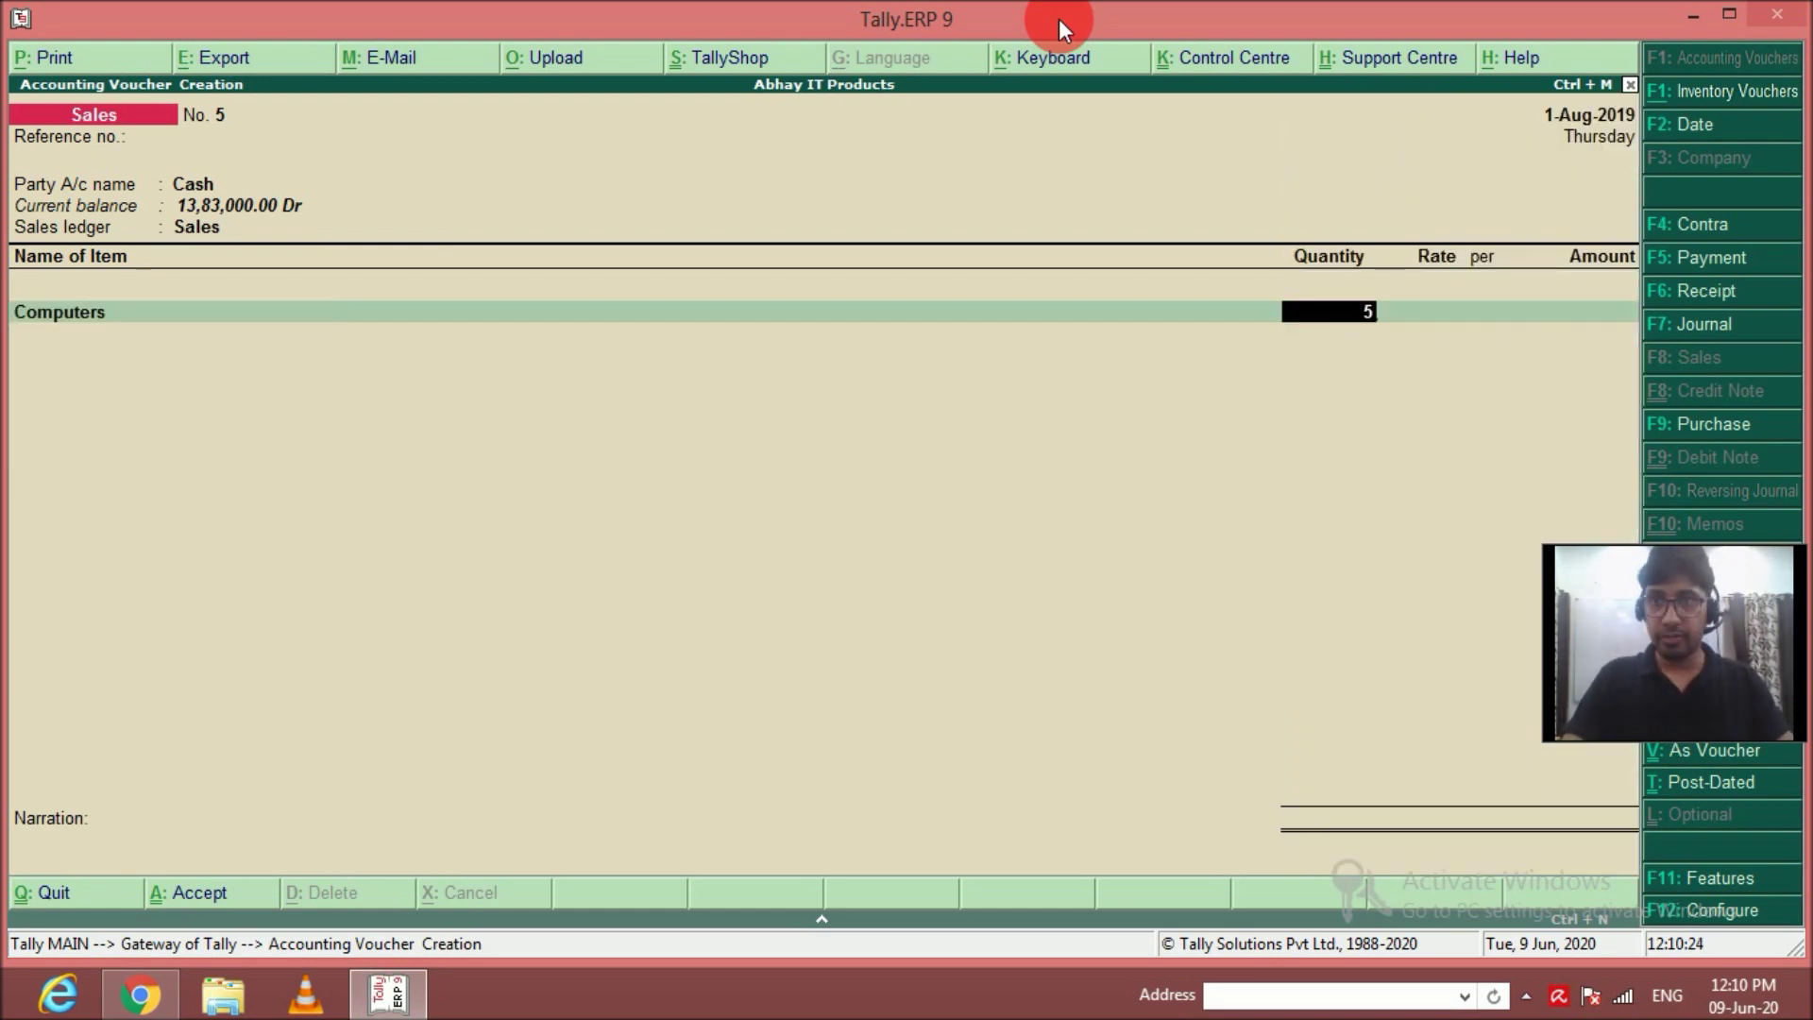
key("Return")
type("26,000")
key("Return")
key("Return")
key("Return")
key("Return")
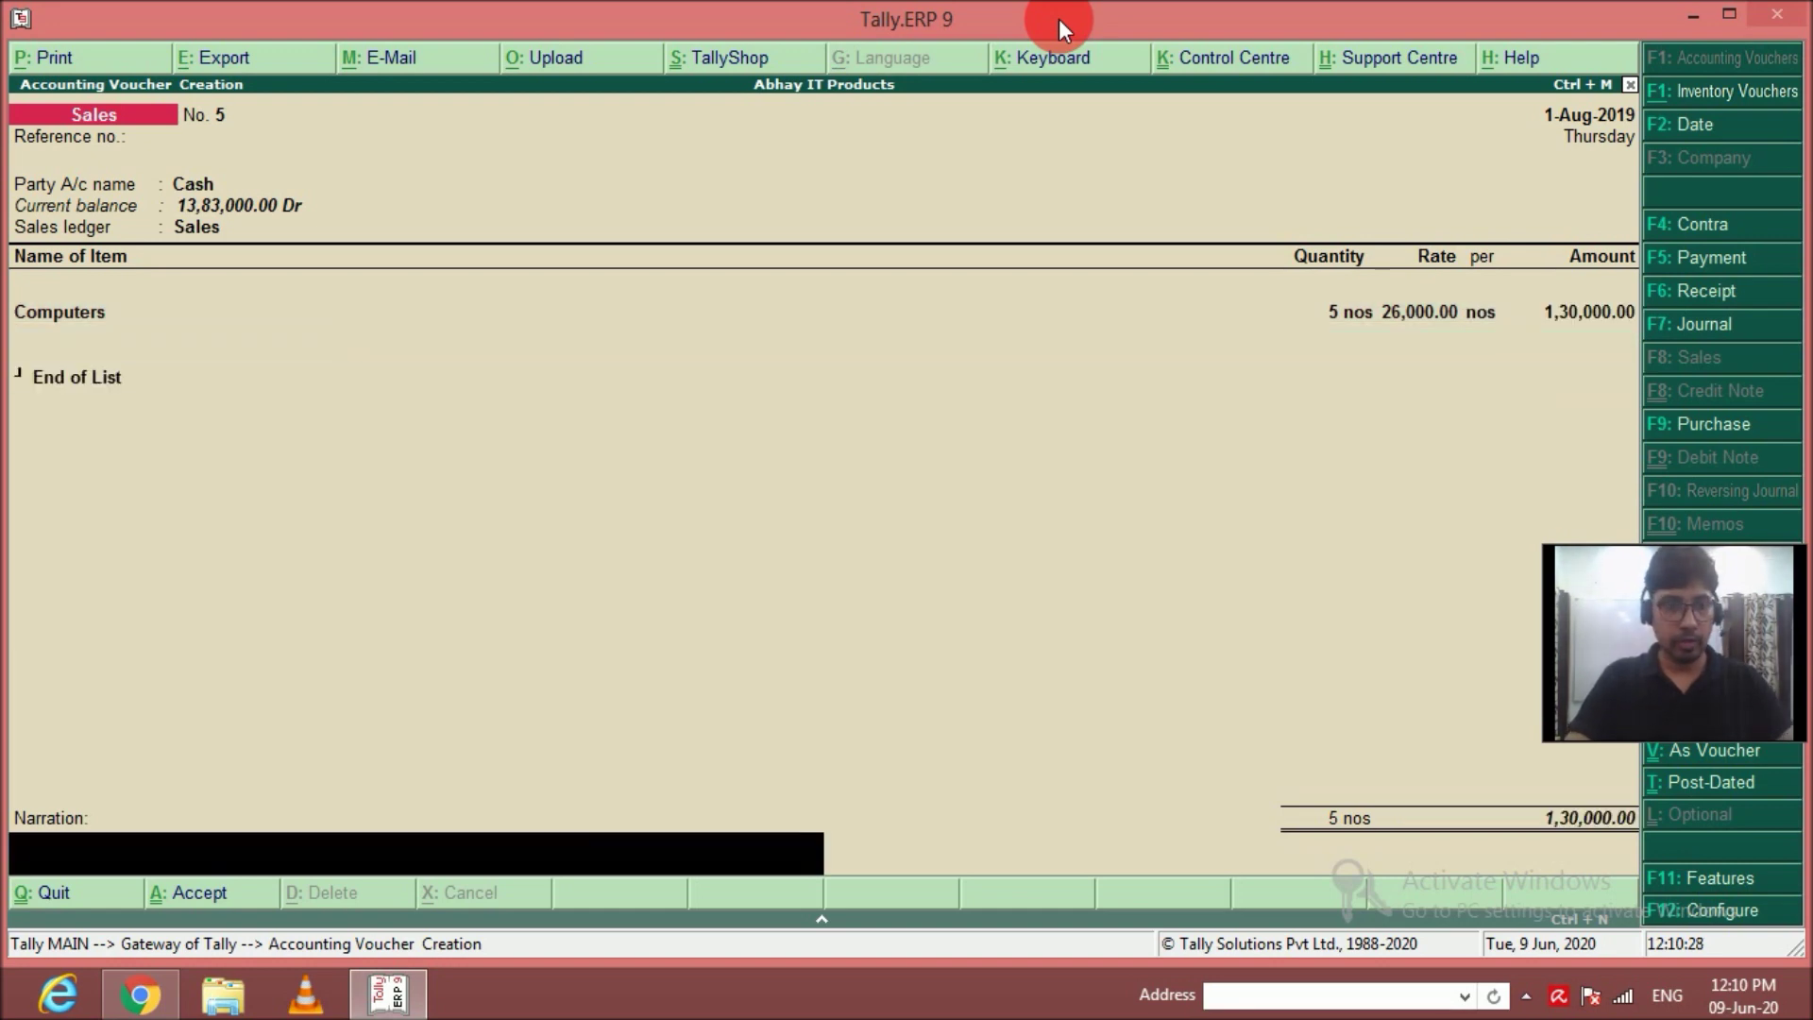
Enter the narration "For sales made for cash" and save the cash sales voucher.
type("For sales made on credit")
key("BackSpace")
key("BackSpace")
key("BackSpace")
key("BackSpace")
key("BackSpace")
key("BackSpace")
key("BackSpace")
key("BackSpace")
key("BackSpace")
type("for cash")
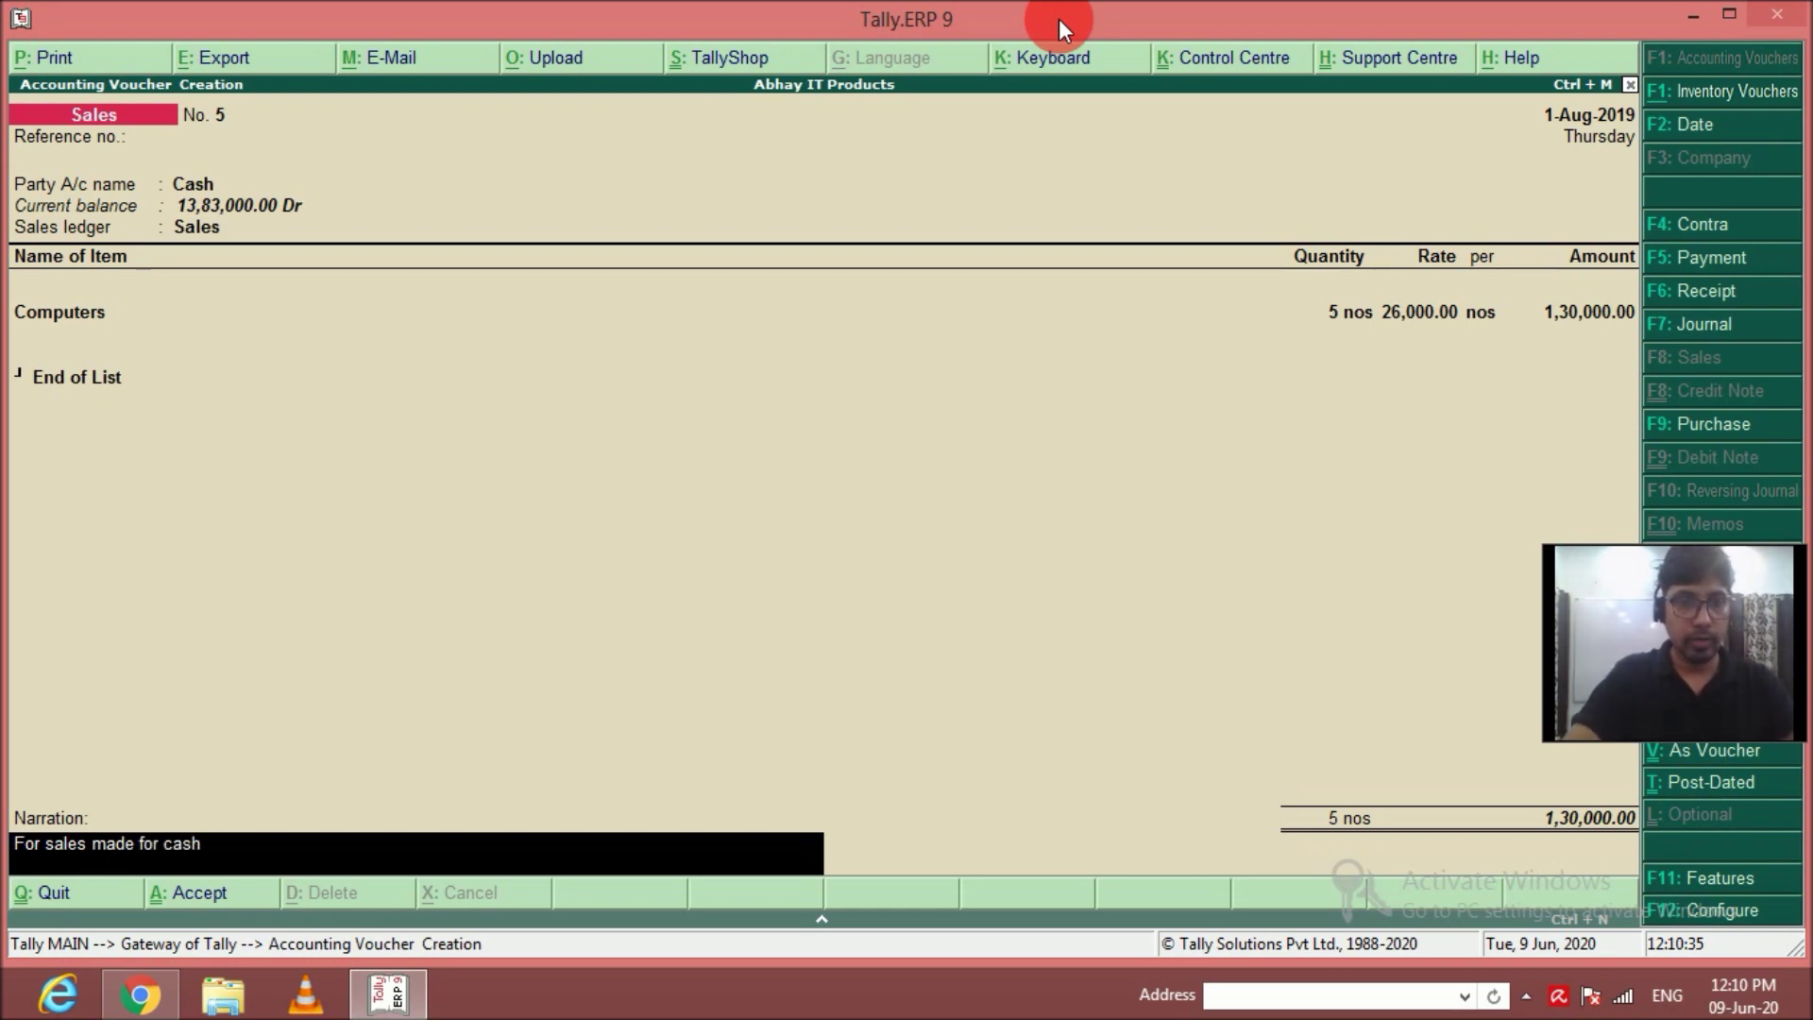
key("Return")
key("y")
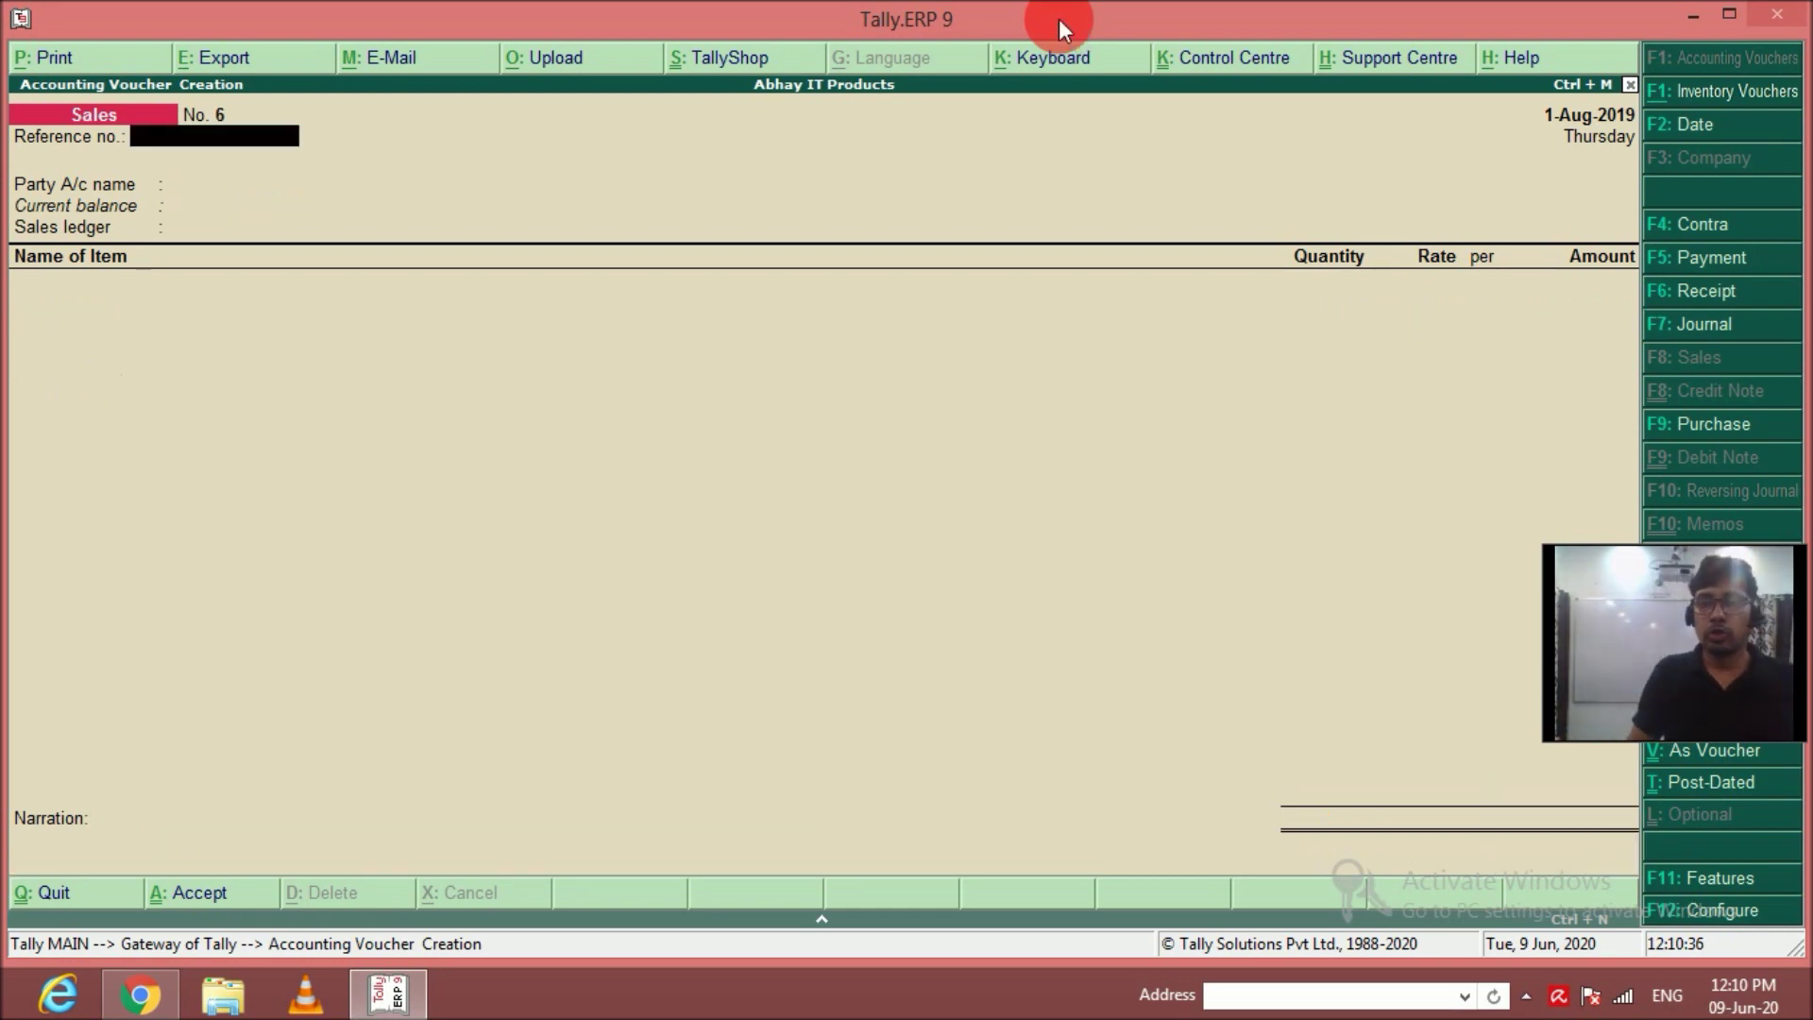
key("Escape")
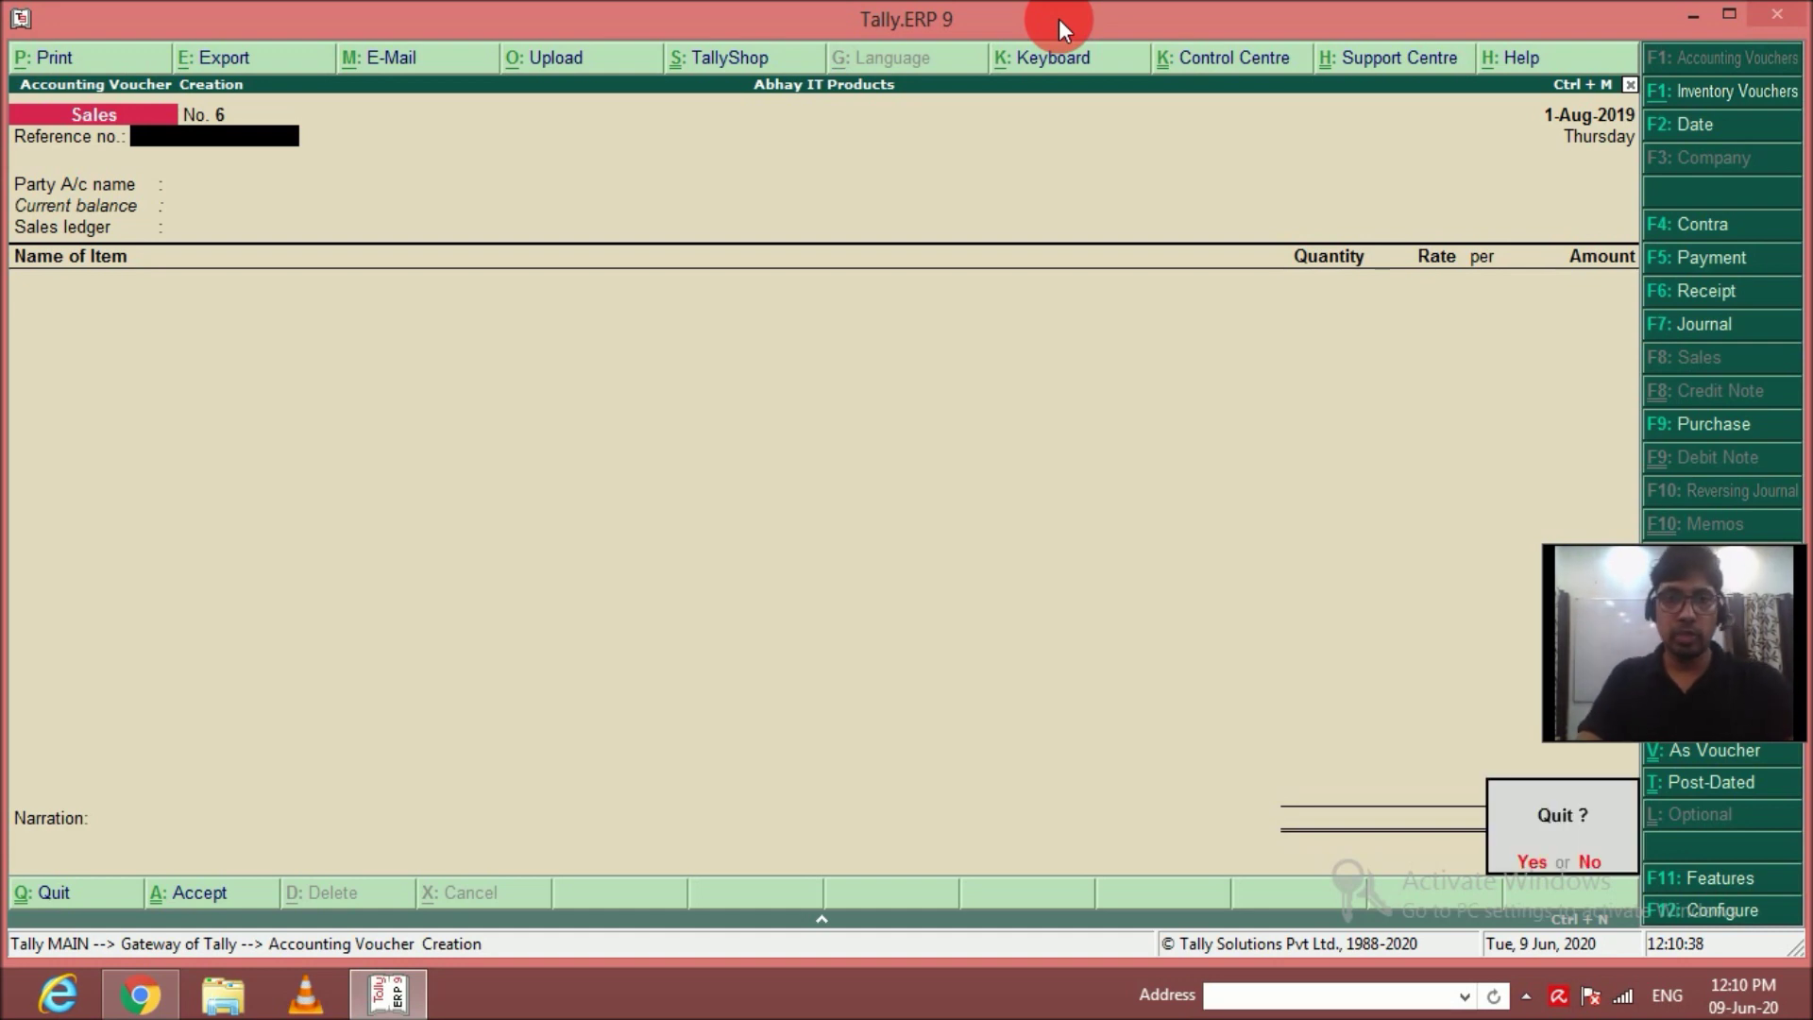
Leave voucher entry and view the Stock Summary report to check the closing stock of Computers.
key("y")
key("Down")
key("Down")
key("Down")
key("Down")
key("Down")
key("Down")
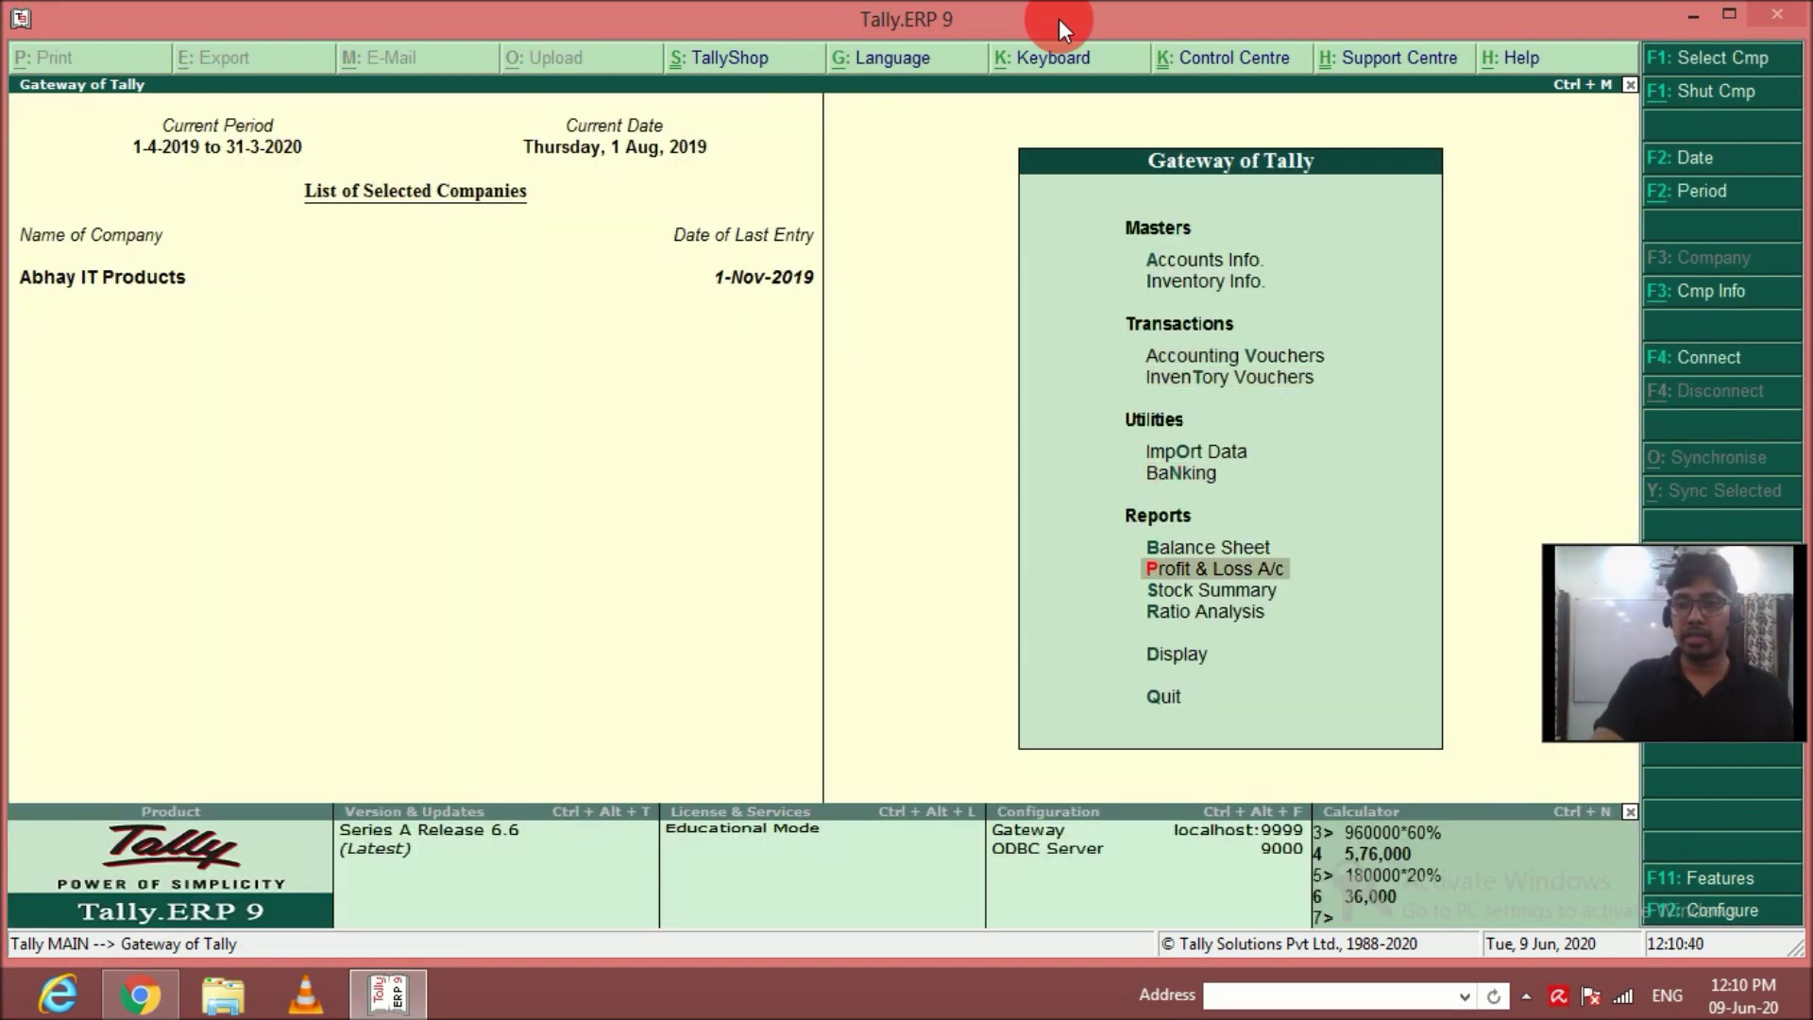
key("Return")
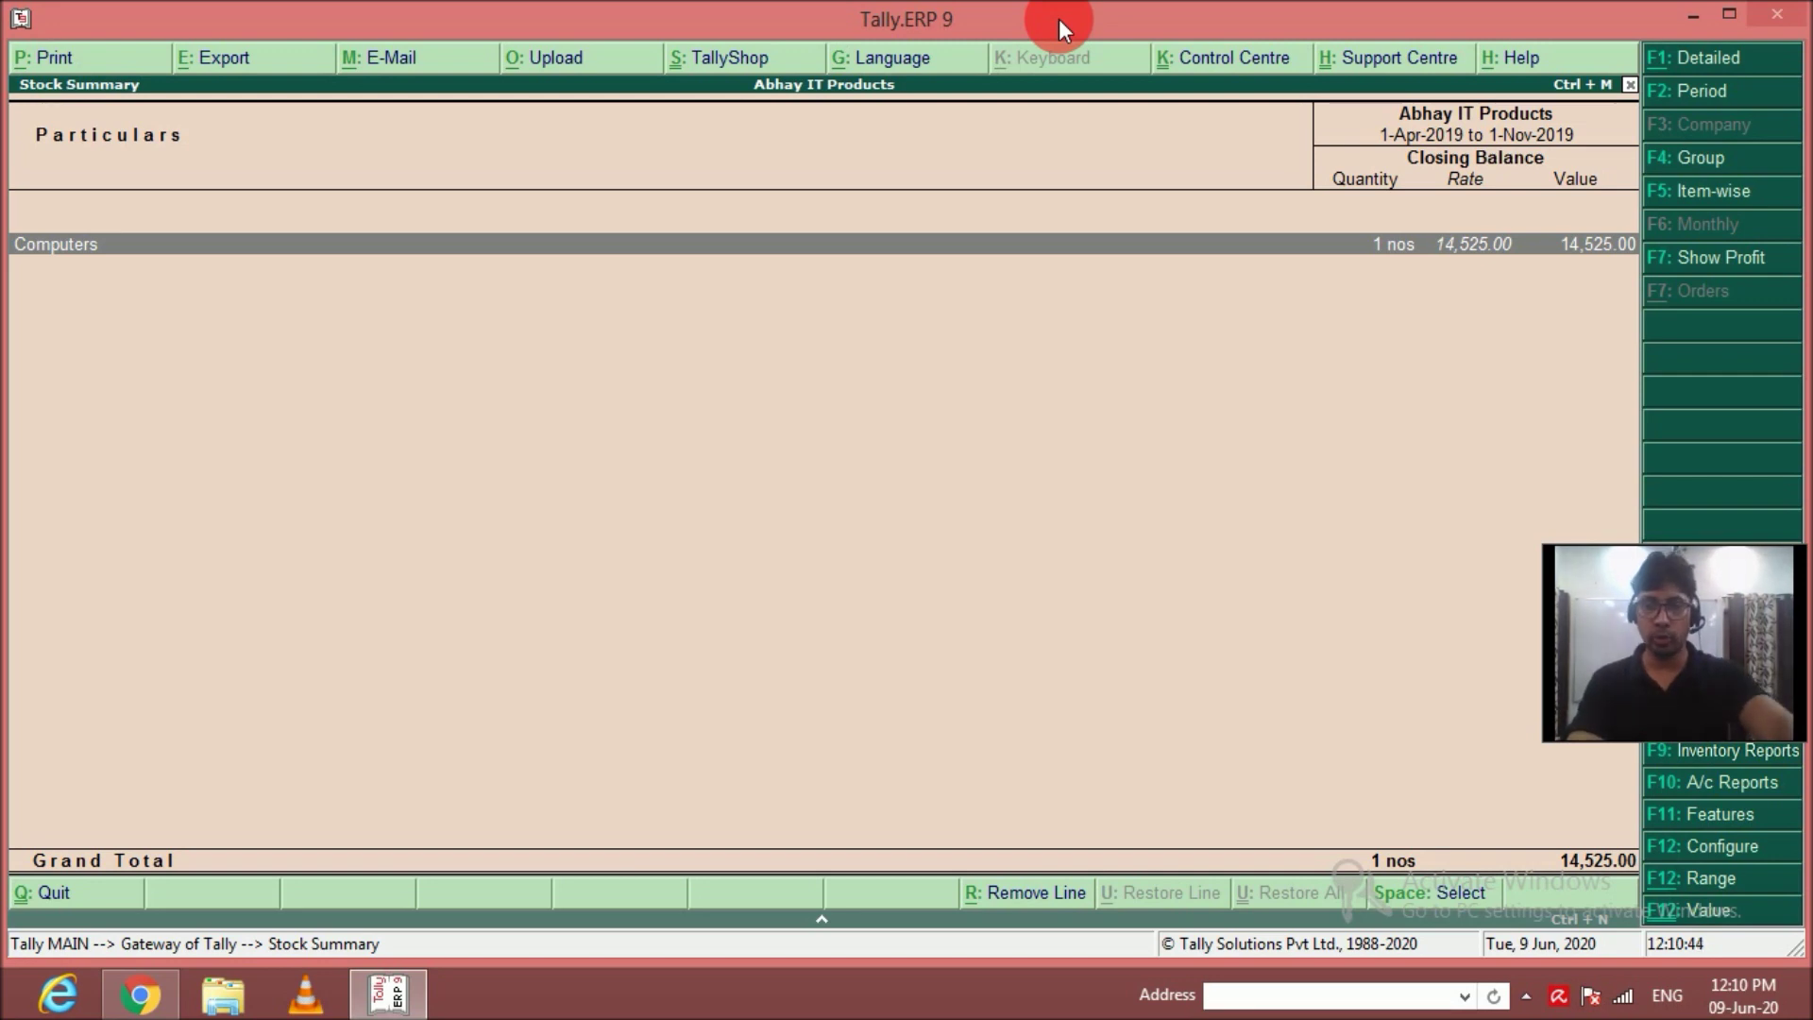
key("Escape")
View the Profit & Loss A/c report to check the gross and nett profit, and return to the Gateway.
key("Down")
key("Up")
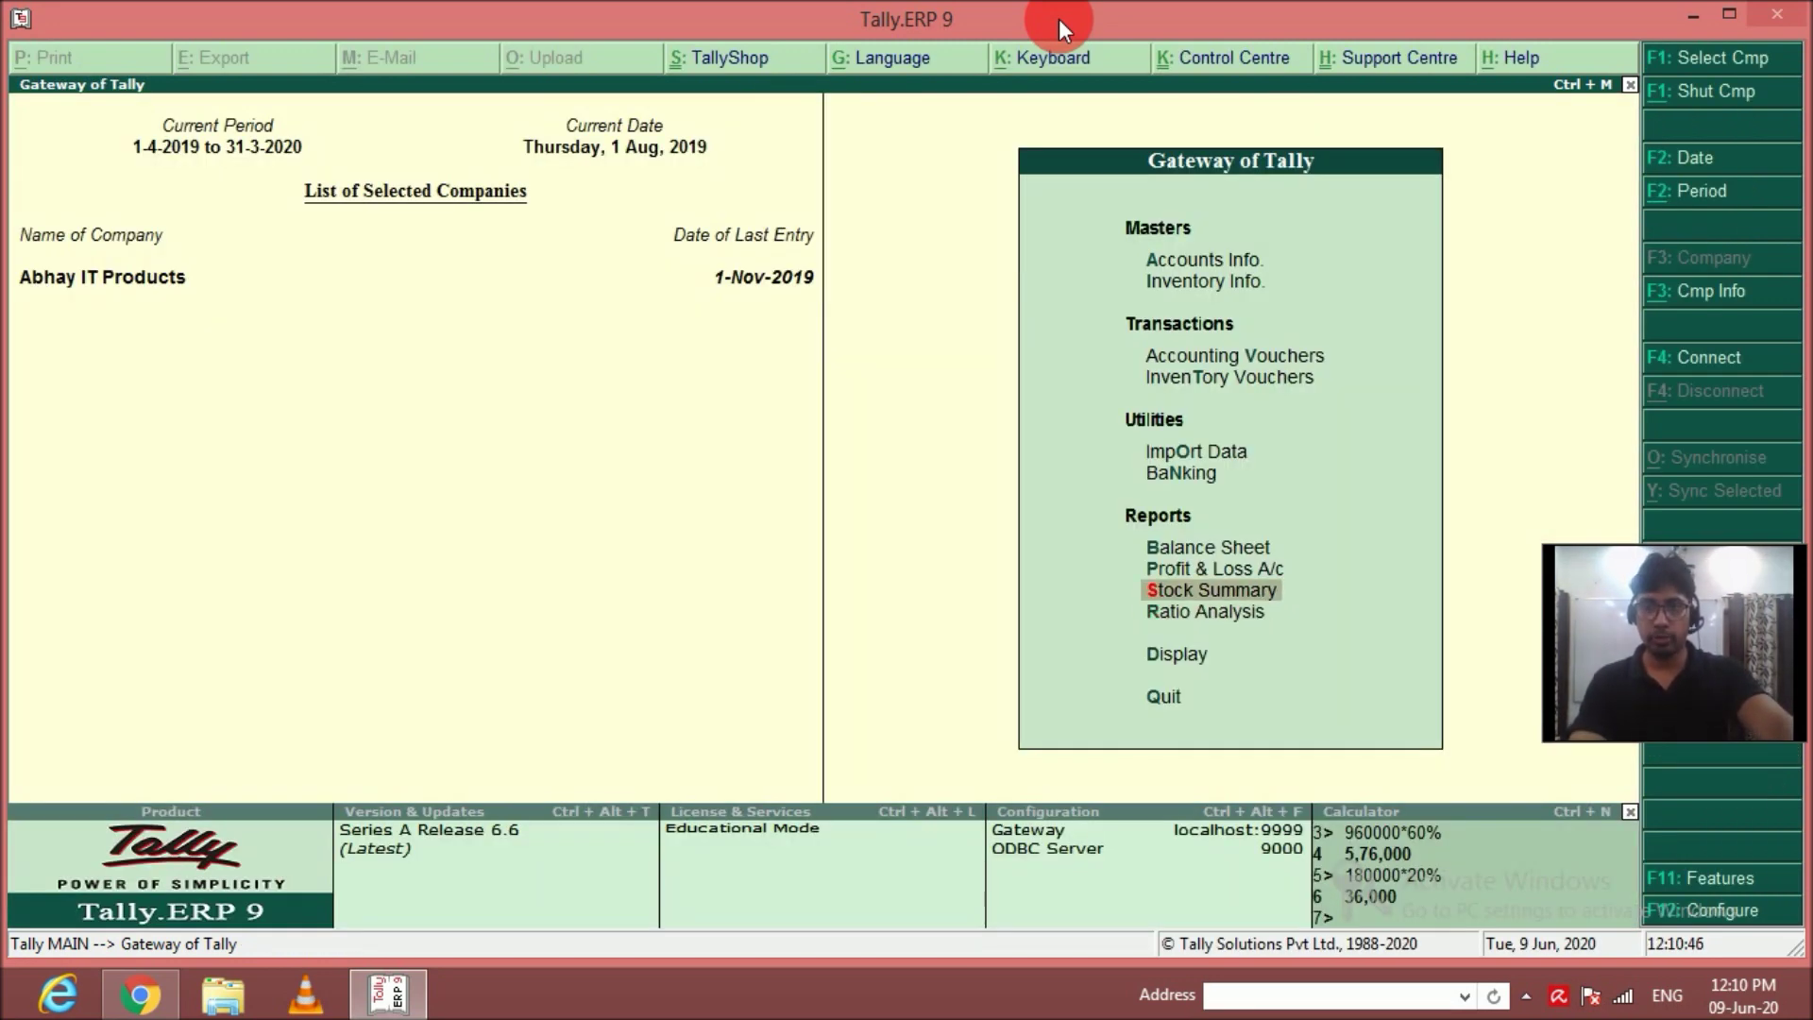
key("Up")
key("Return")
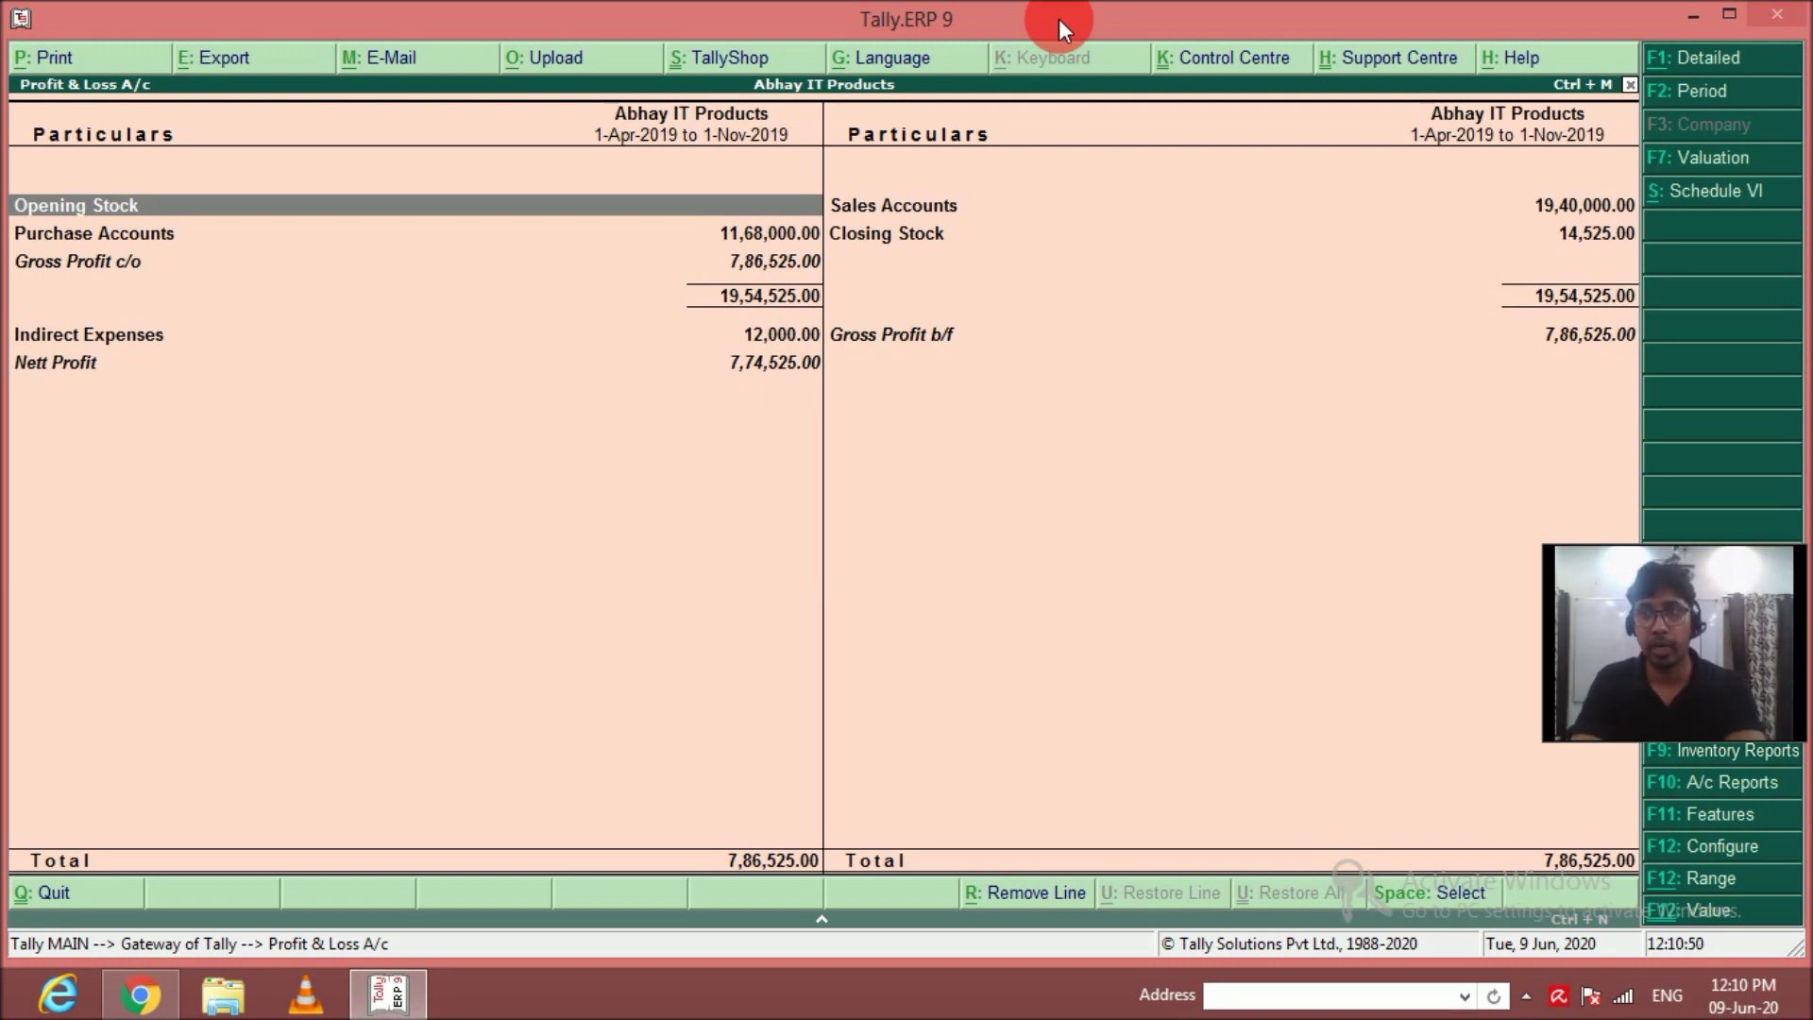
key("Escape")
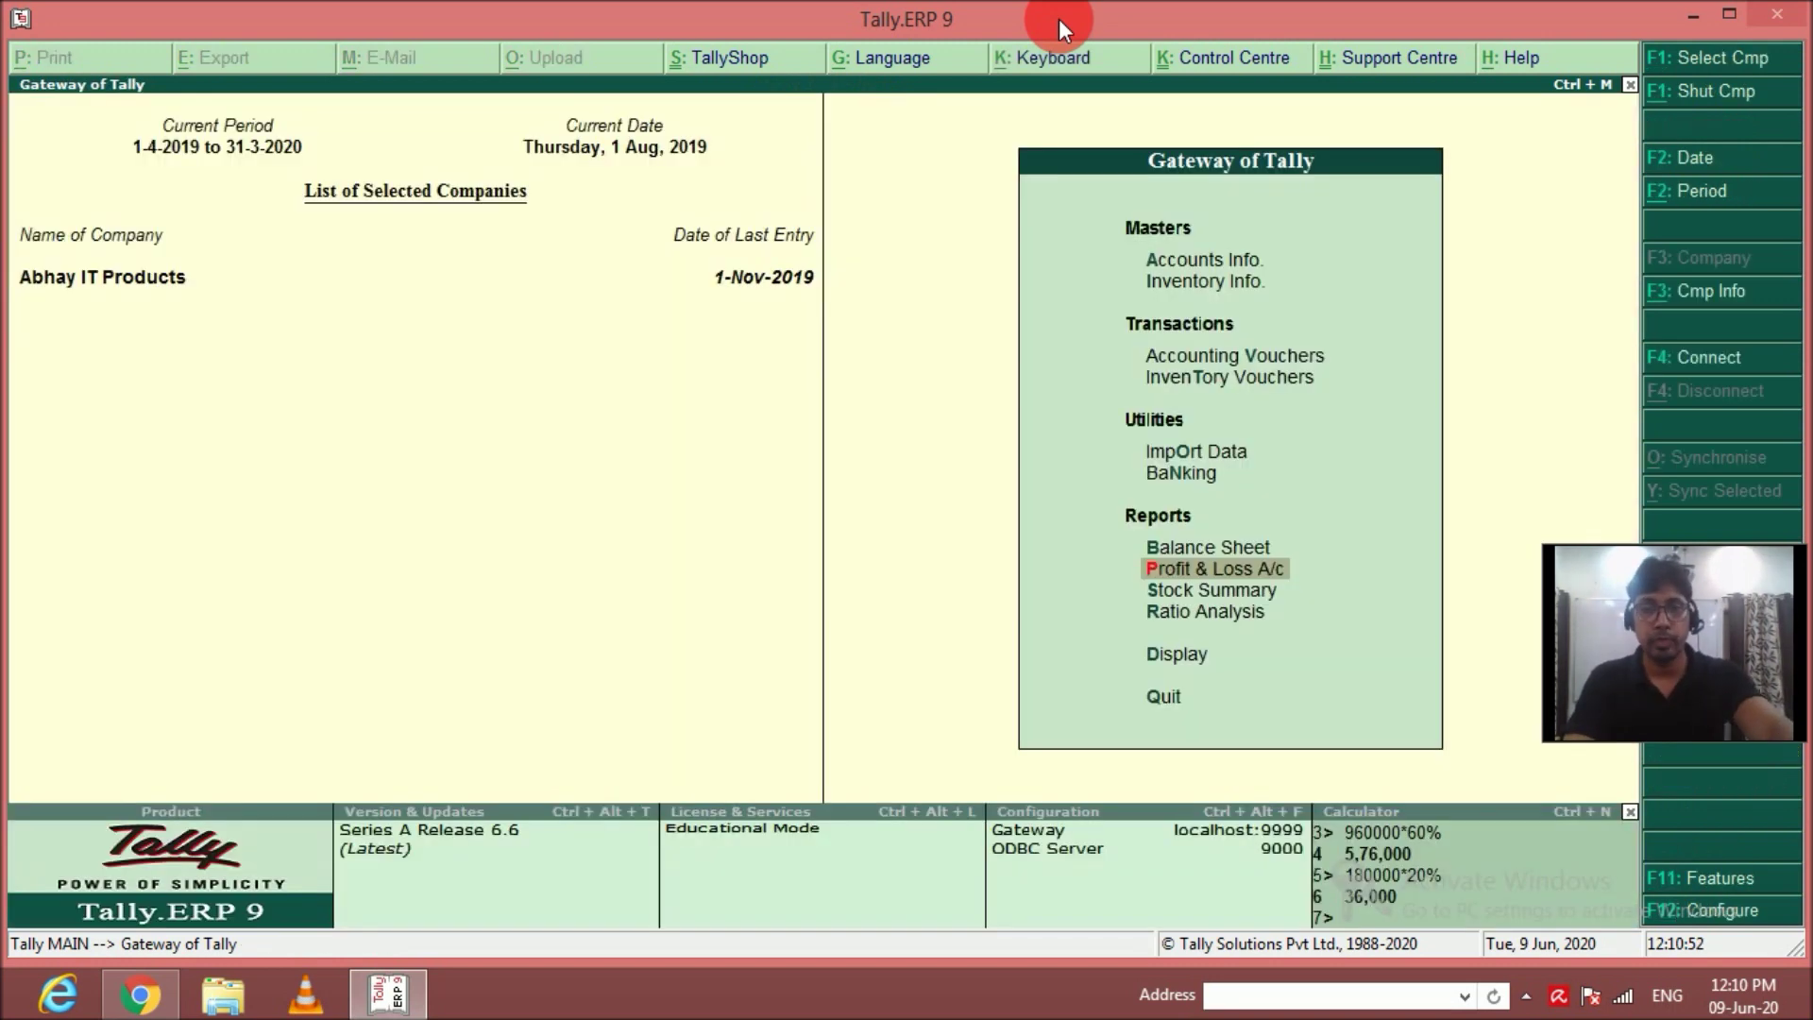
Open the Balance Sheet and show it in detailed form to examine the liabilities and assets.
key("Up")
key("Return")
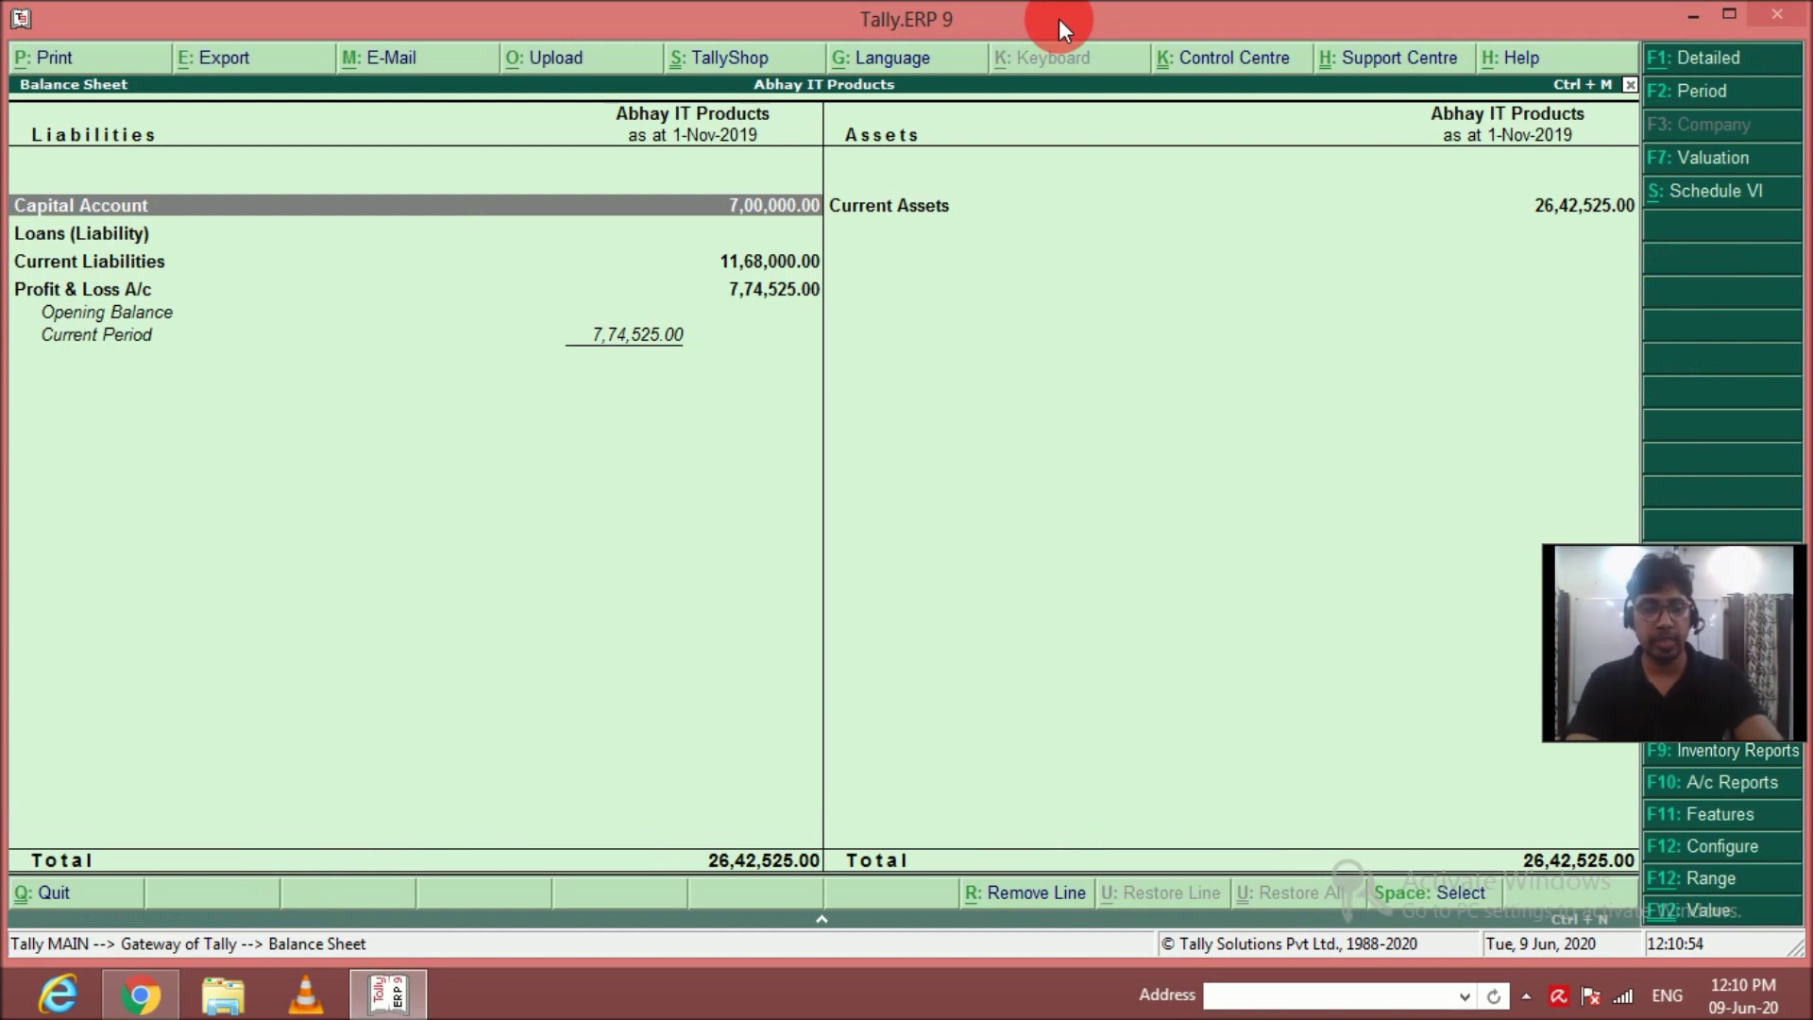
key("alt+F1")
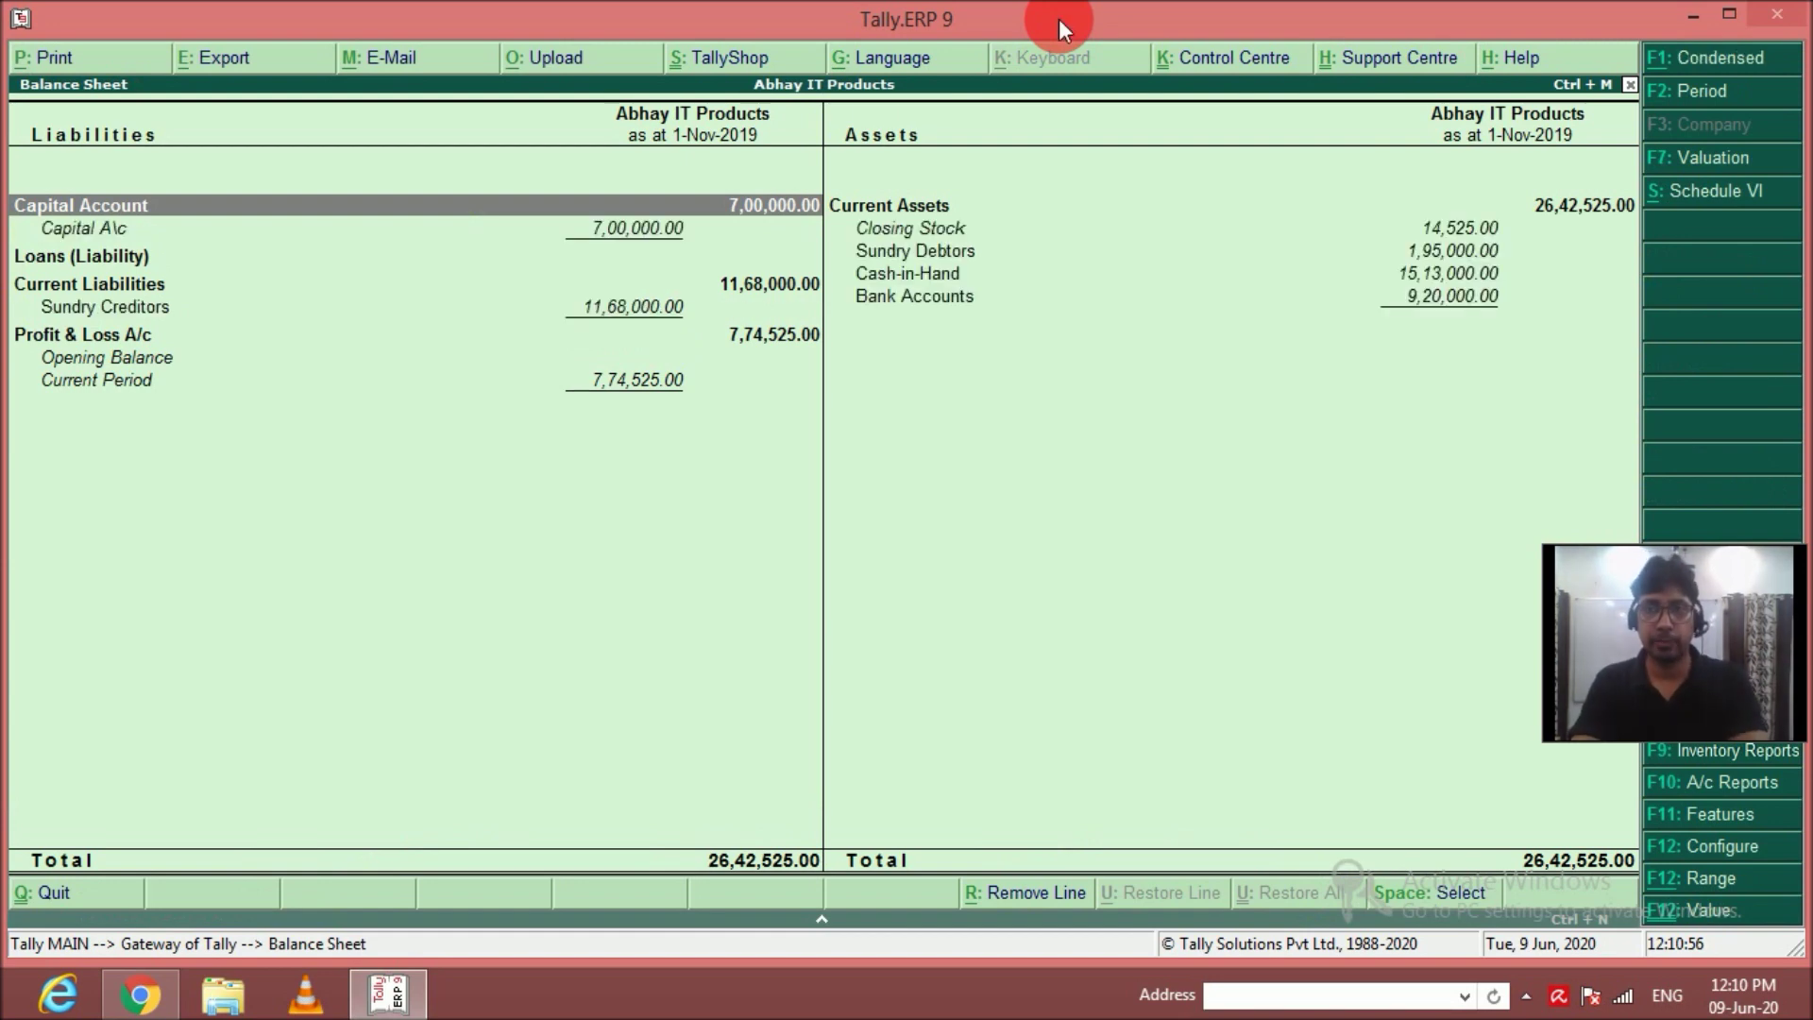